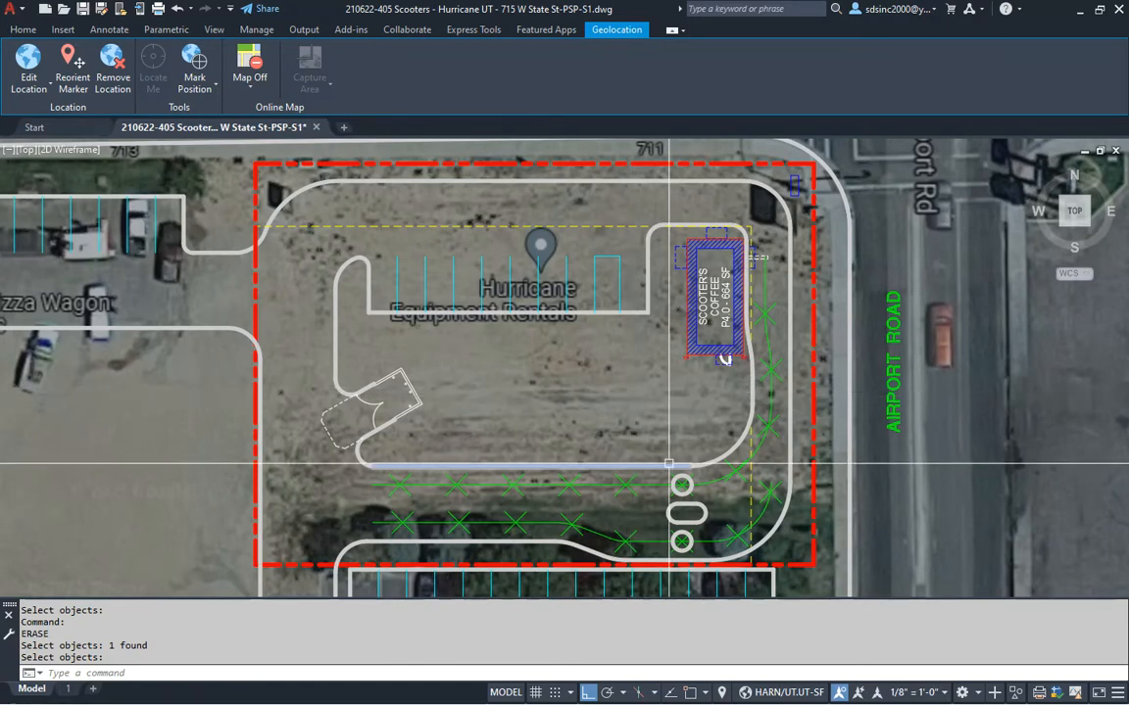
# Isolate the GHA-curbs-DRAFT layer with LAYISO on a draft curb line
pyautogui.scroll(-2, 699, 432)
pyautogui.moveTo(695, 425); pyautogui.dragTo(690, 429, button='middle')
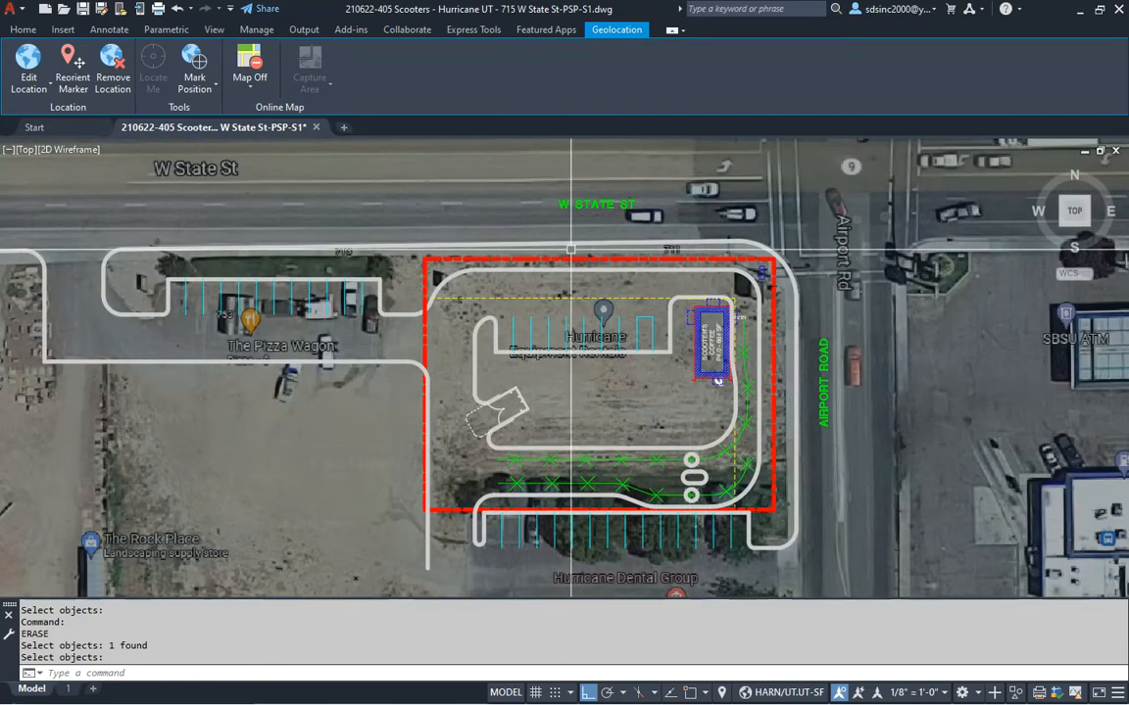
pyautogui.moveTo(606, 140); pyautogui.dragTo(691, 64)
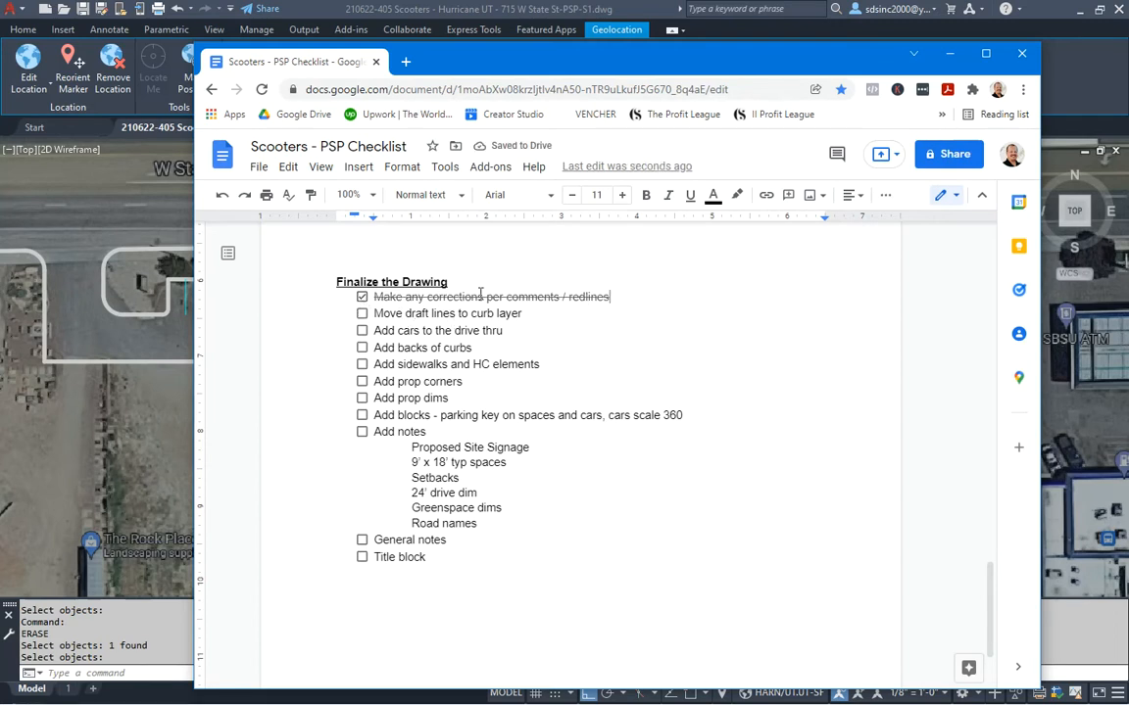
pyautogui.moveTo(550, 70)
pyautogui.mouseDown()
pyautogui.moveTo(463, 0)
pyautogui.moveTo(421, 0)
pyautogui.mouseUp()
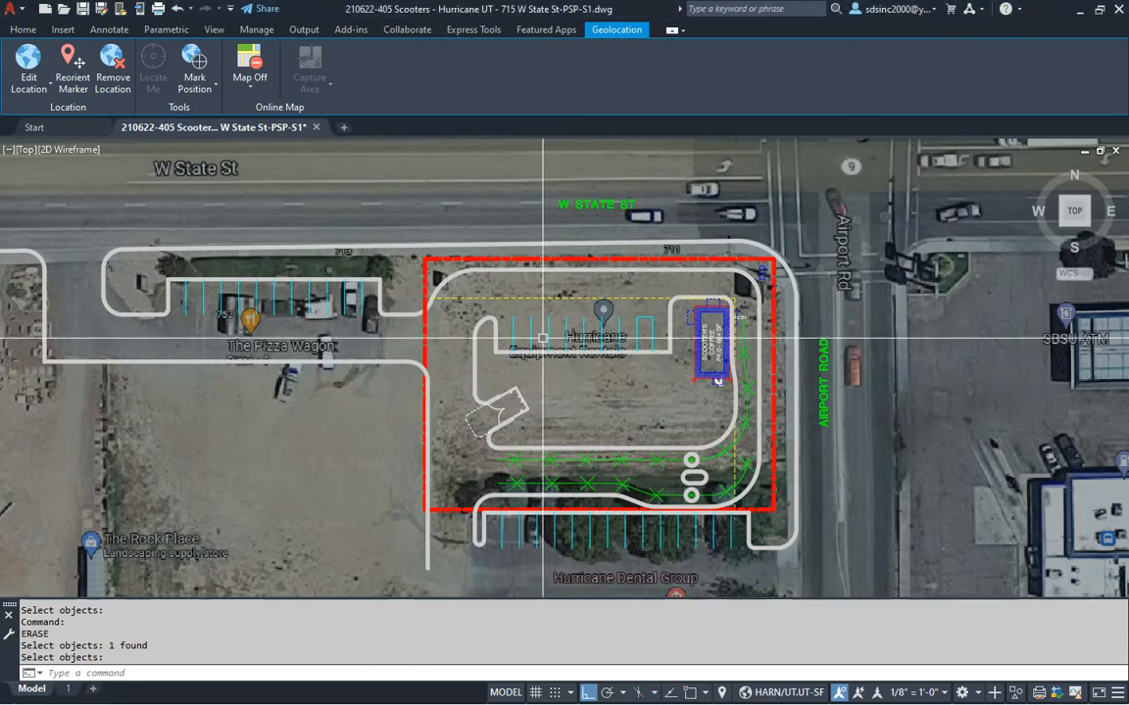
pyautogui.write('li')
pyautogui.press('Return')
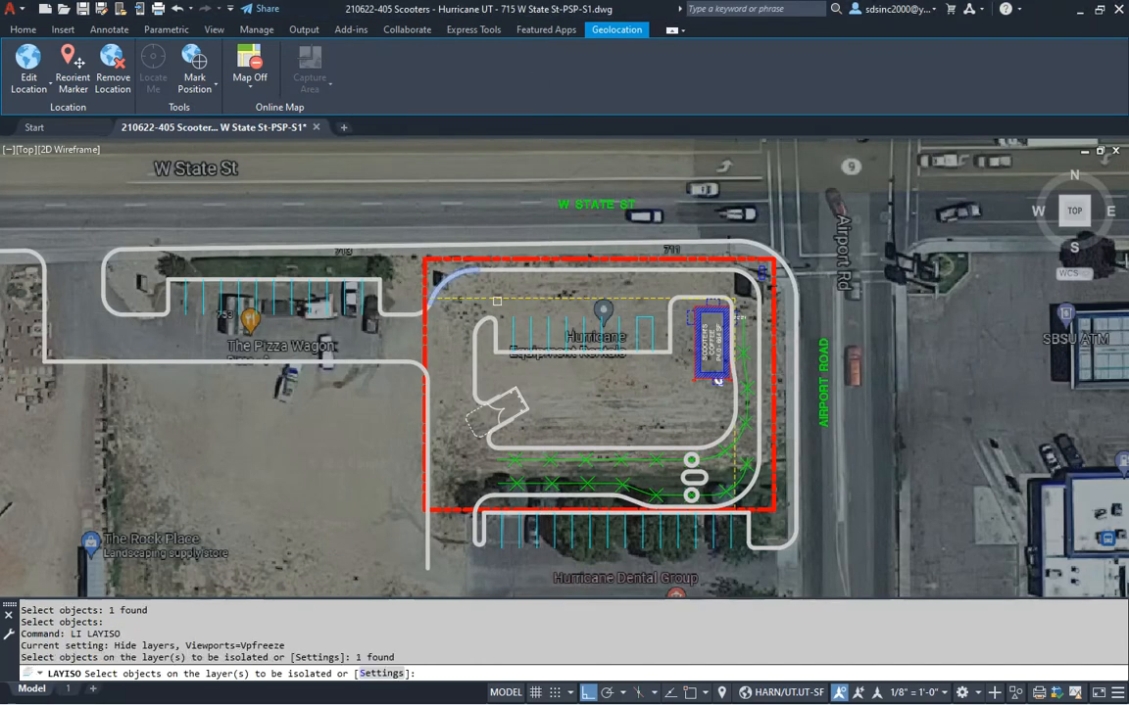
pyautogui.press('Return')
# Window-select all draft curb lines and move them onto the GHA-curbs layer
pyautogui.scroll(-1, 511, 335)
pyautogui.click(53, 229)
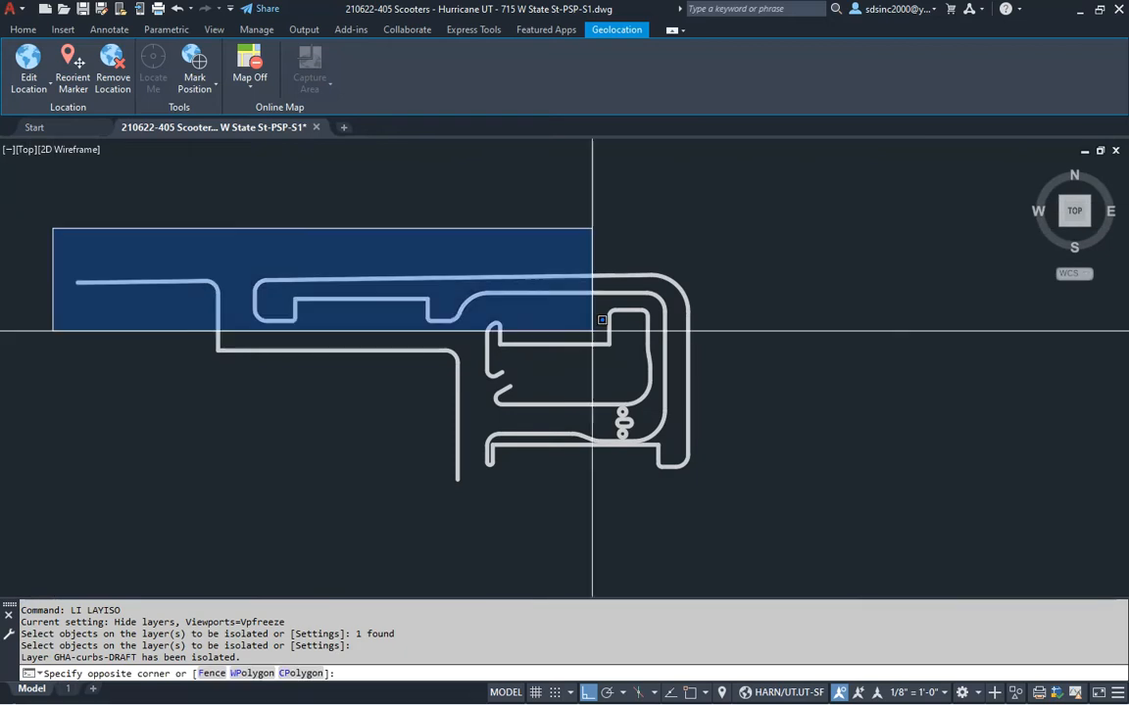
pyautogui.click(721, 517)
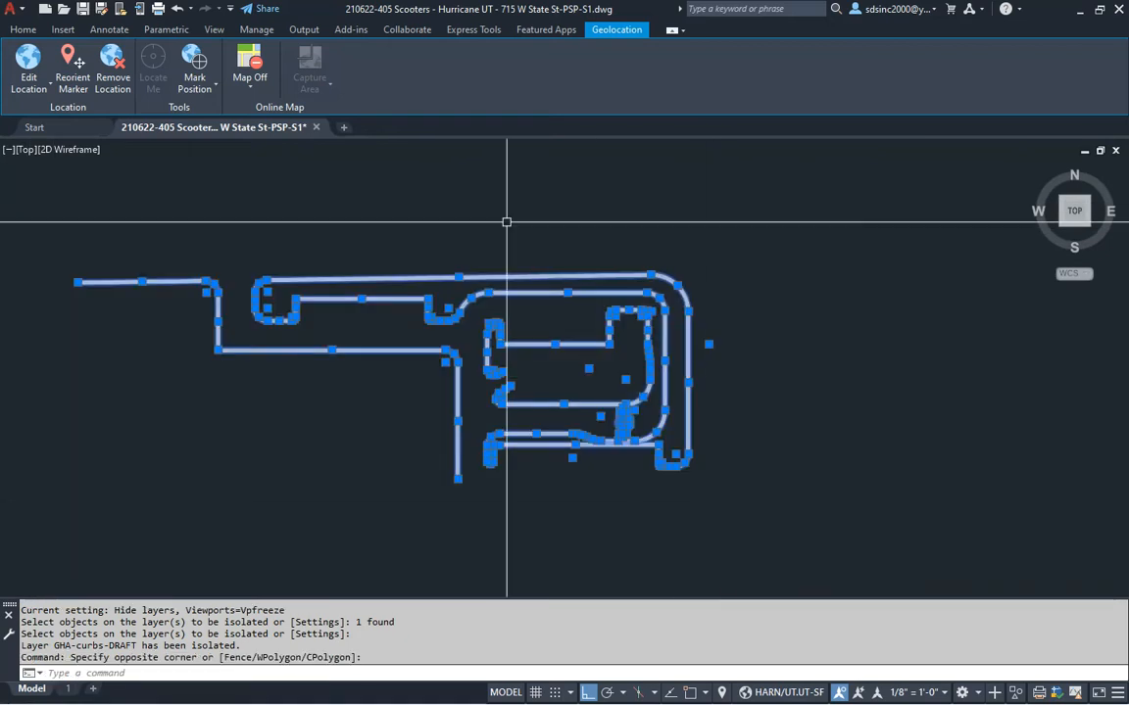
pyautogui.click(23, 29)
pyautogui.click(531, 49)
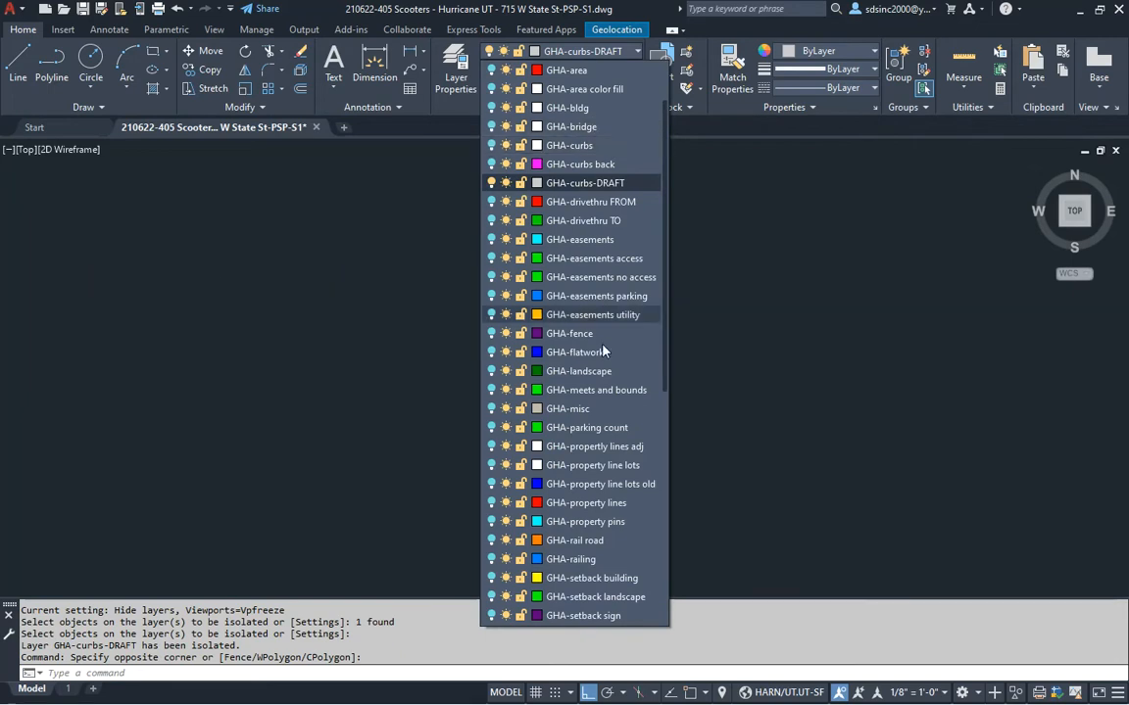
pyautogui.click(580, 145)
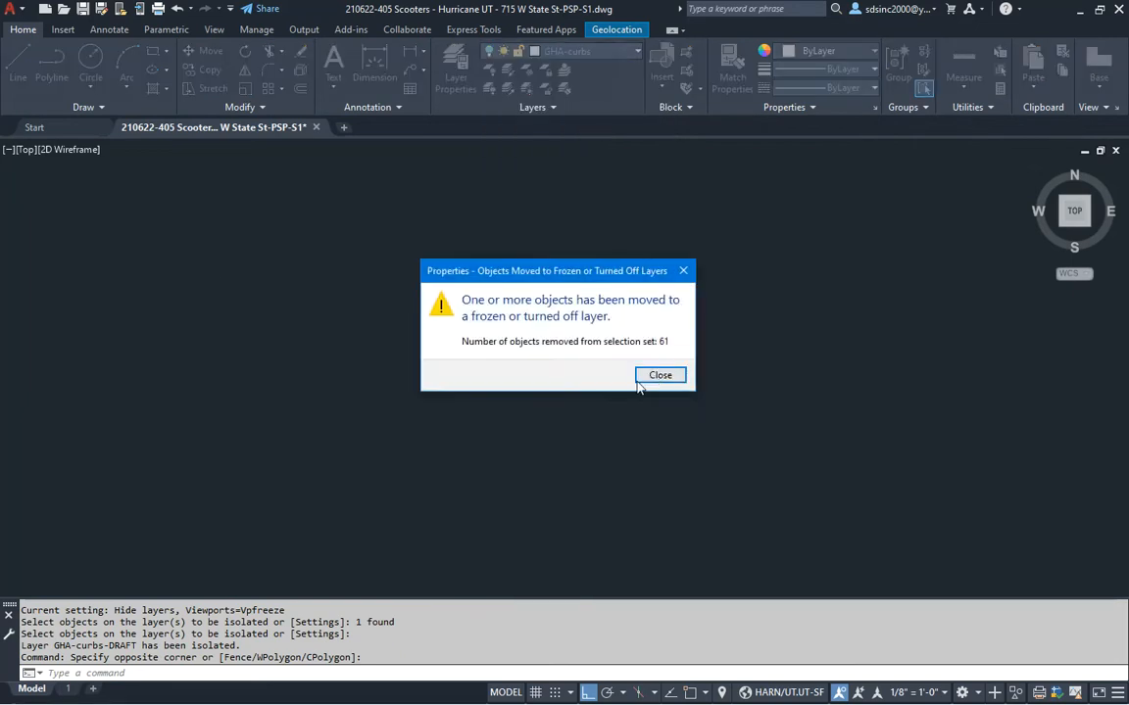
pyautogui.press('Return')
# Turn all layers back on with LAYON and tick the item on the checklist
pyautogui.write('lon')
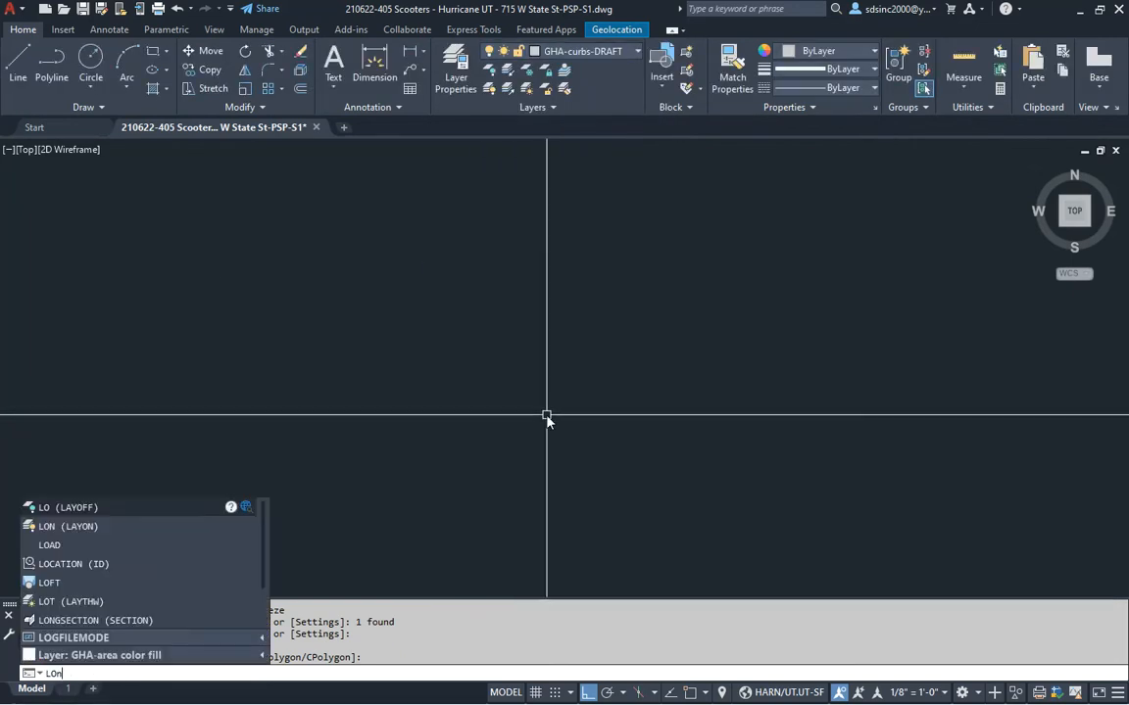
pyautogui.press('Return')
pyautogui.scroll(4, 484, 382)
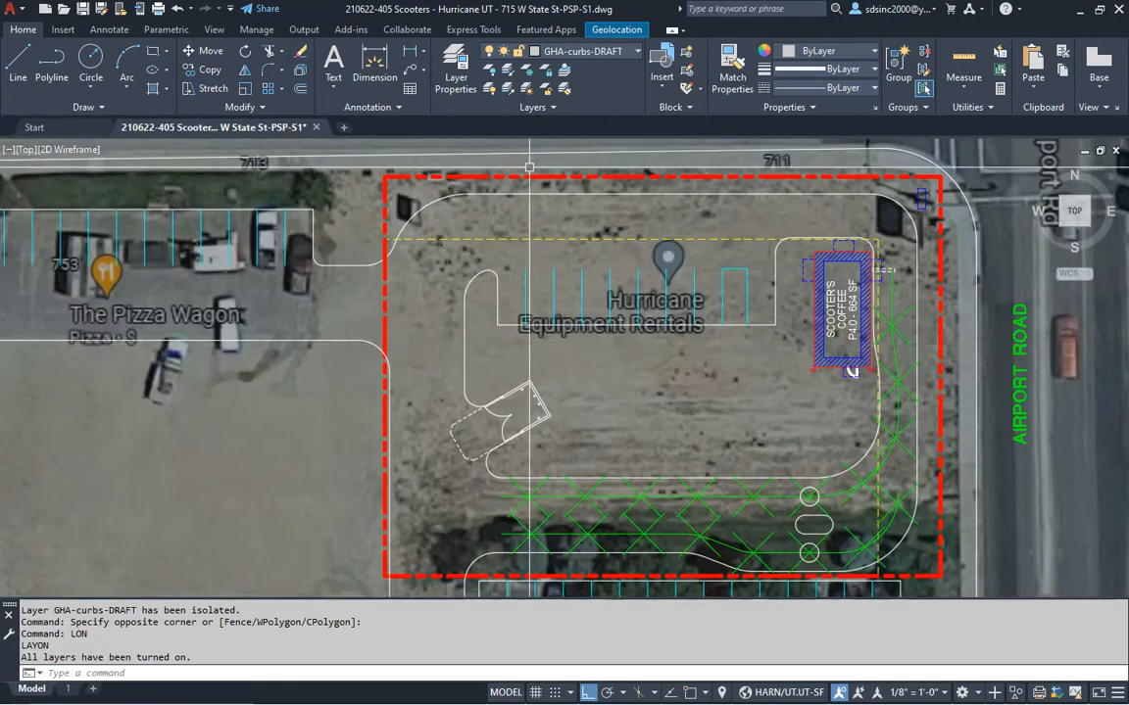
pyautogui.hotkey('alt', 'Tab')
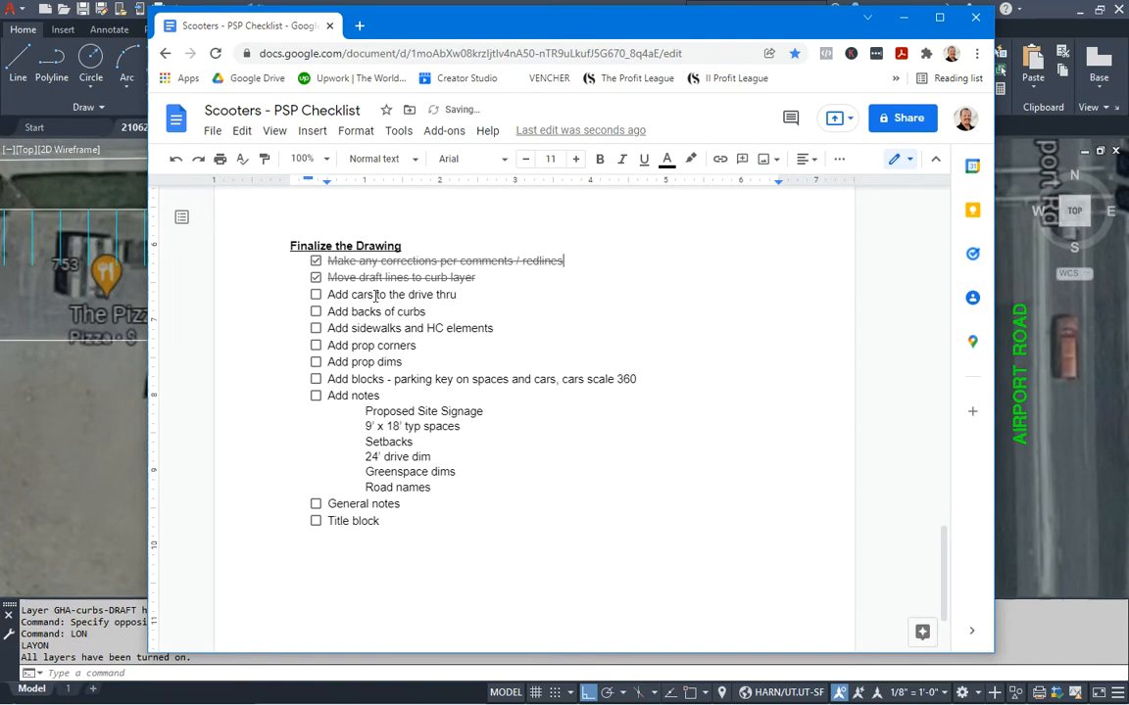
pyautogui.hotkey('alt', 'Tab')
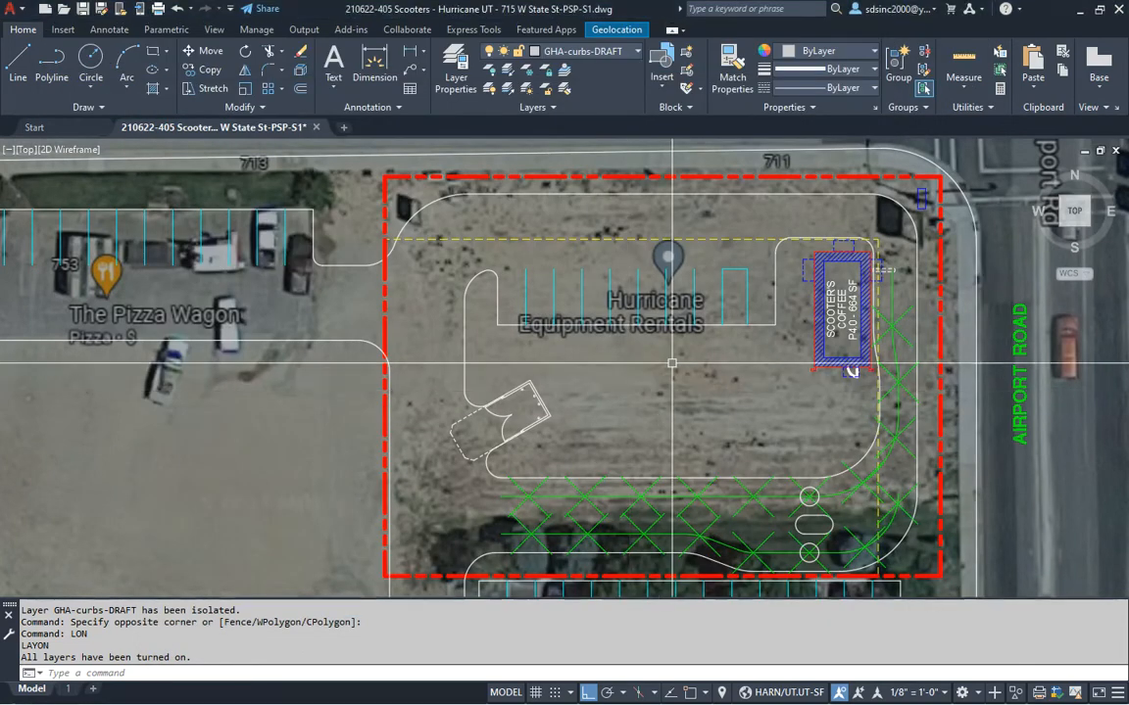
# Set the snap angle (SA) to follow the green drive-thru path near the coffee building
pyautogui.scroll(3, 656, 385)
pyautogui.moveTo(741, 356); pyautogui.dragTo(610, 375, button='middle')
pyautogui.scroll(2, 608, 375)
pyautogui.write('sa')
pyautogui.press('Return')
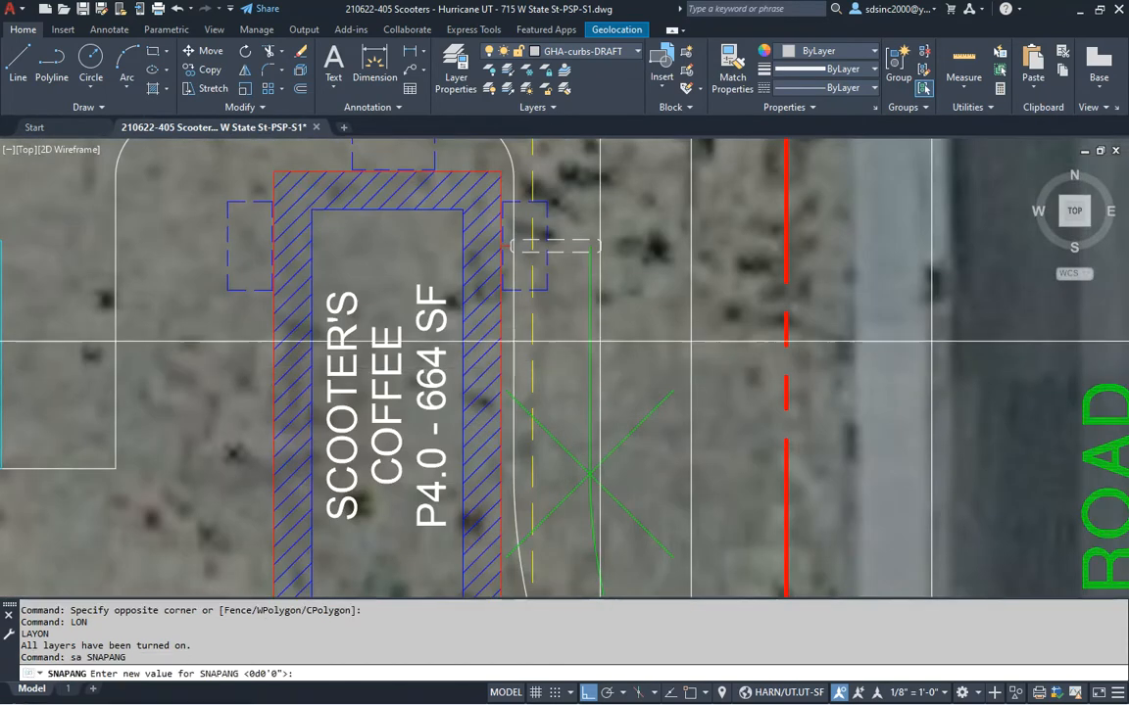
pyautogui.click(589, 264)
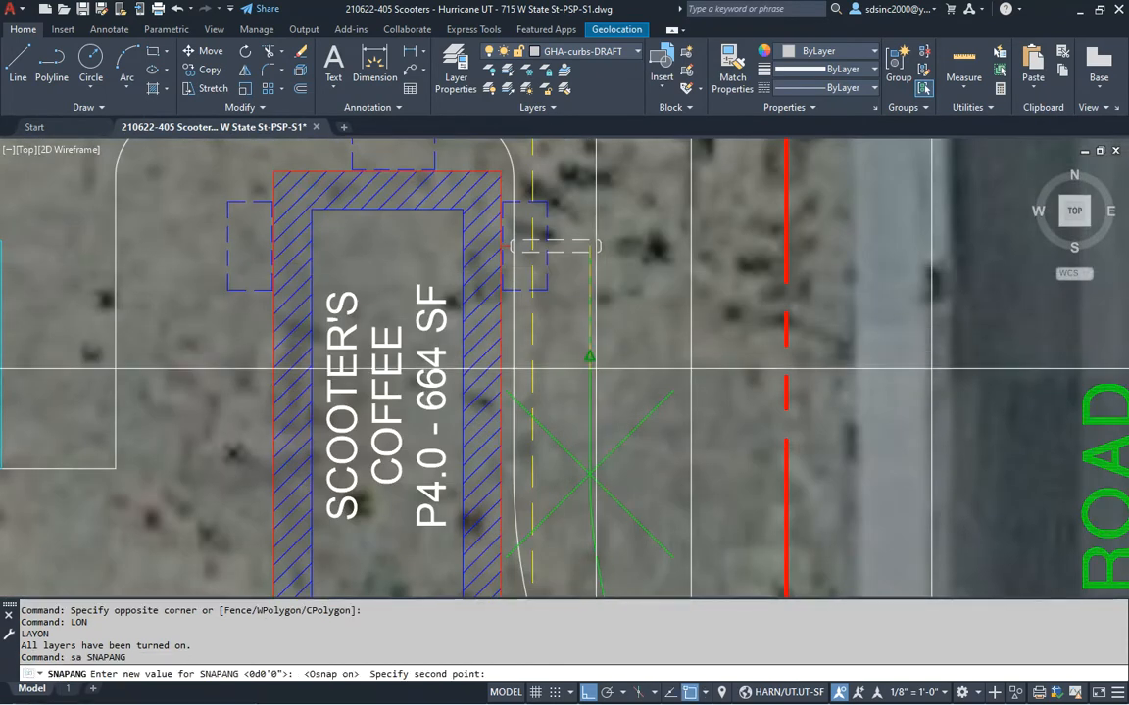
pyautogui.moveTo(611, 331); pyautogui.dragTo(599, 374, button='middle')
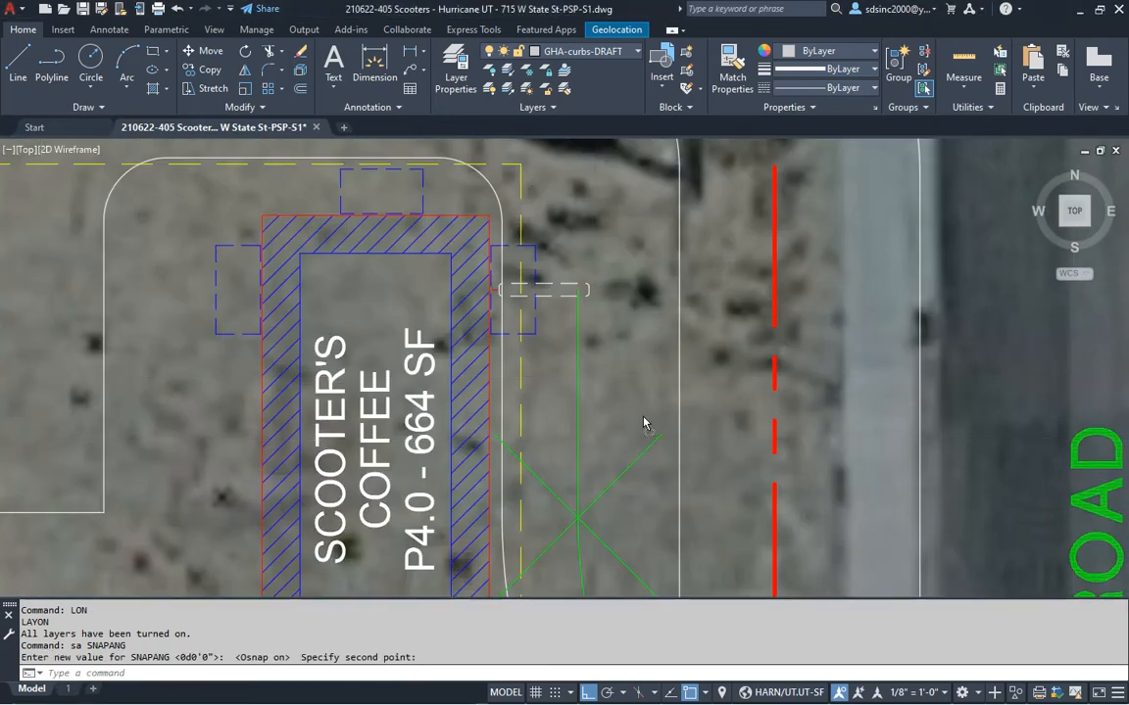
# Place the car block on the green path line at default scale and rotation, then move it beside the pickup window
pyautogui.click(577, 408)
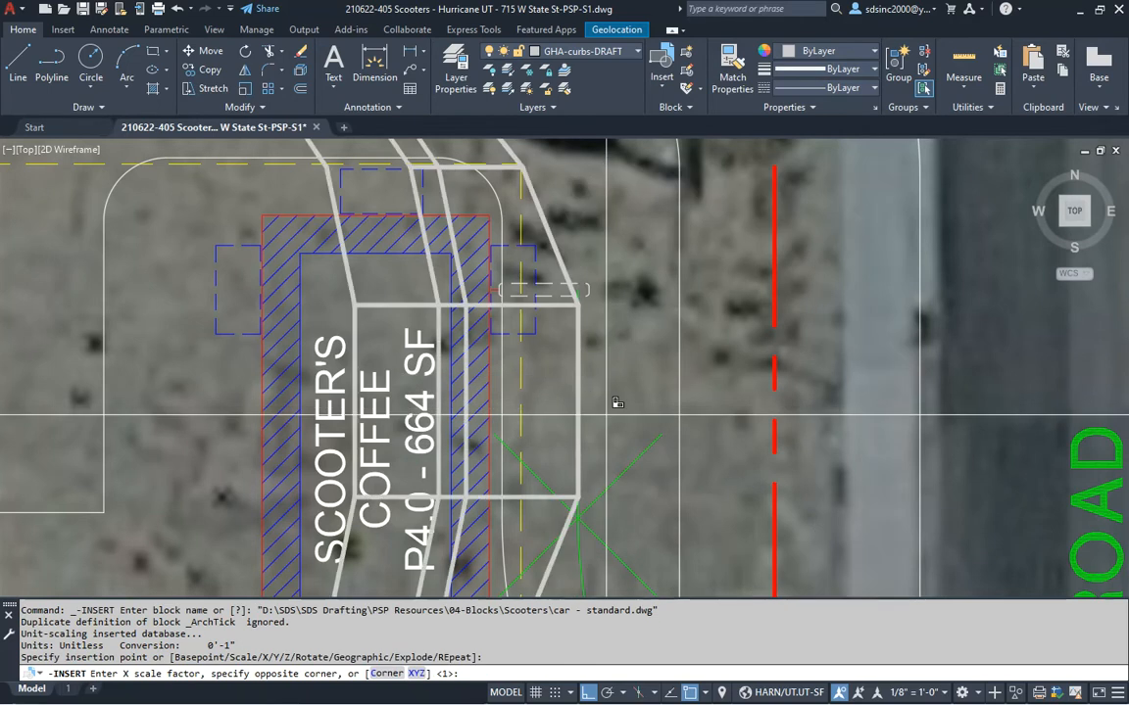
pyautogui.press('Return')
pyautogui.press('Return')
pyautogui.press('Return')
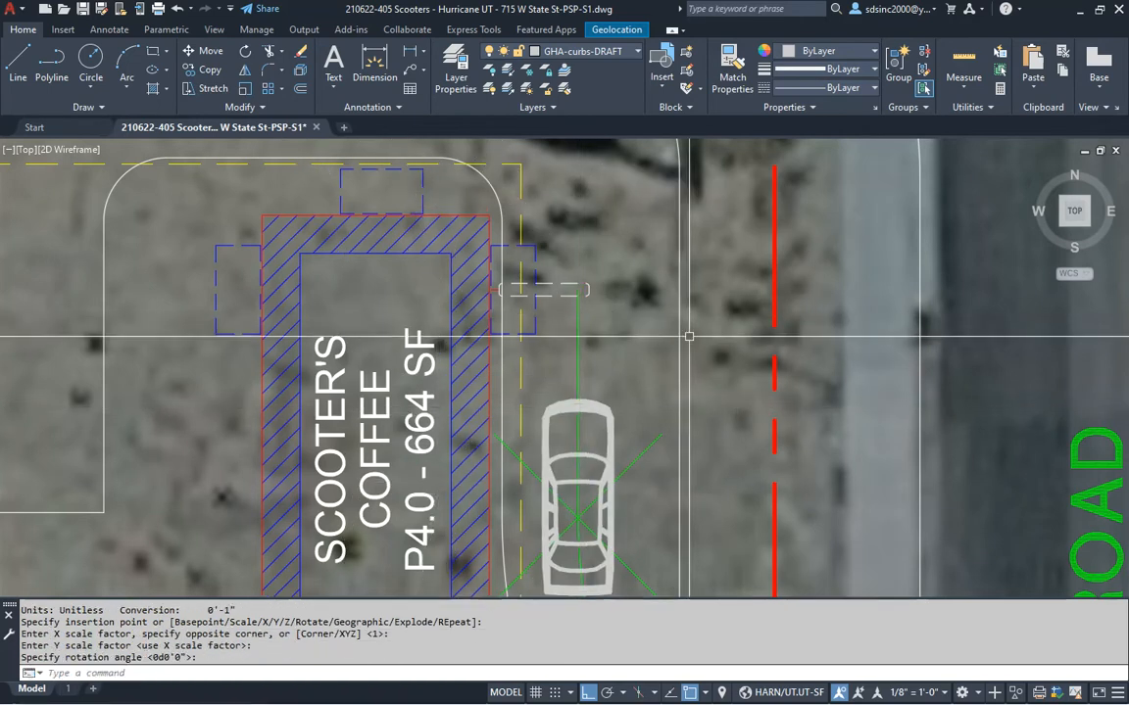
pyautogui.write('m')
pyautogui.press('Return')
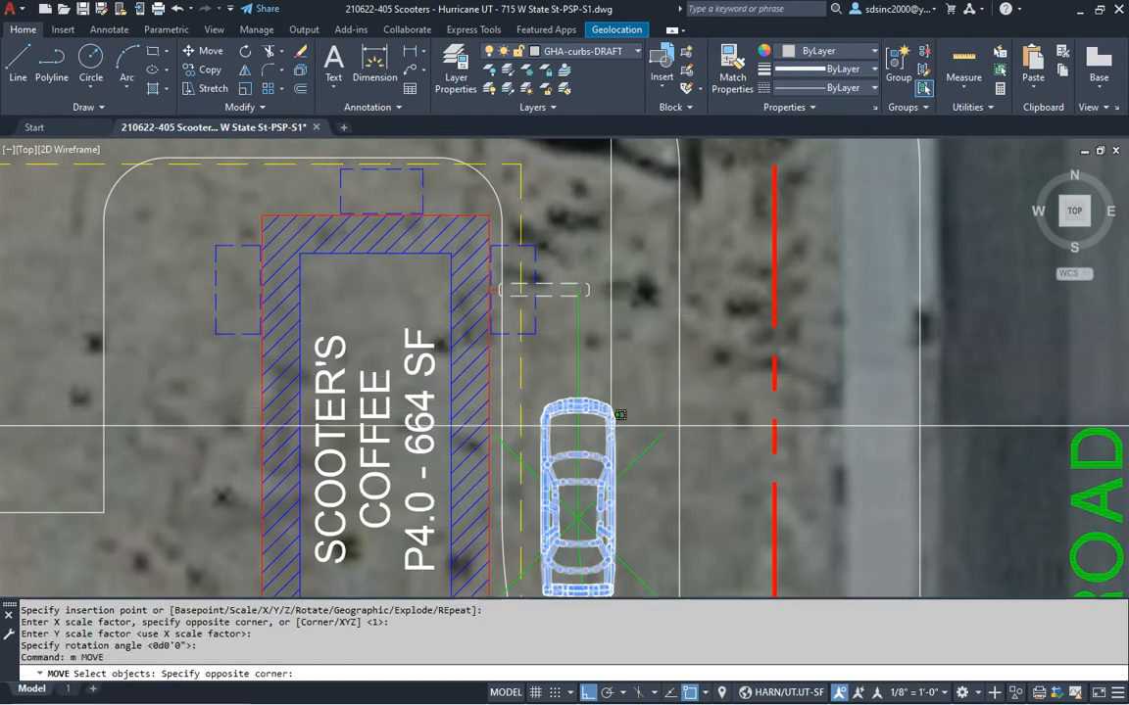
pyautogui.click(619, 415)
pyautogui.press('Return')
pyautogui.click(733, 464)
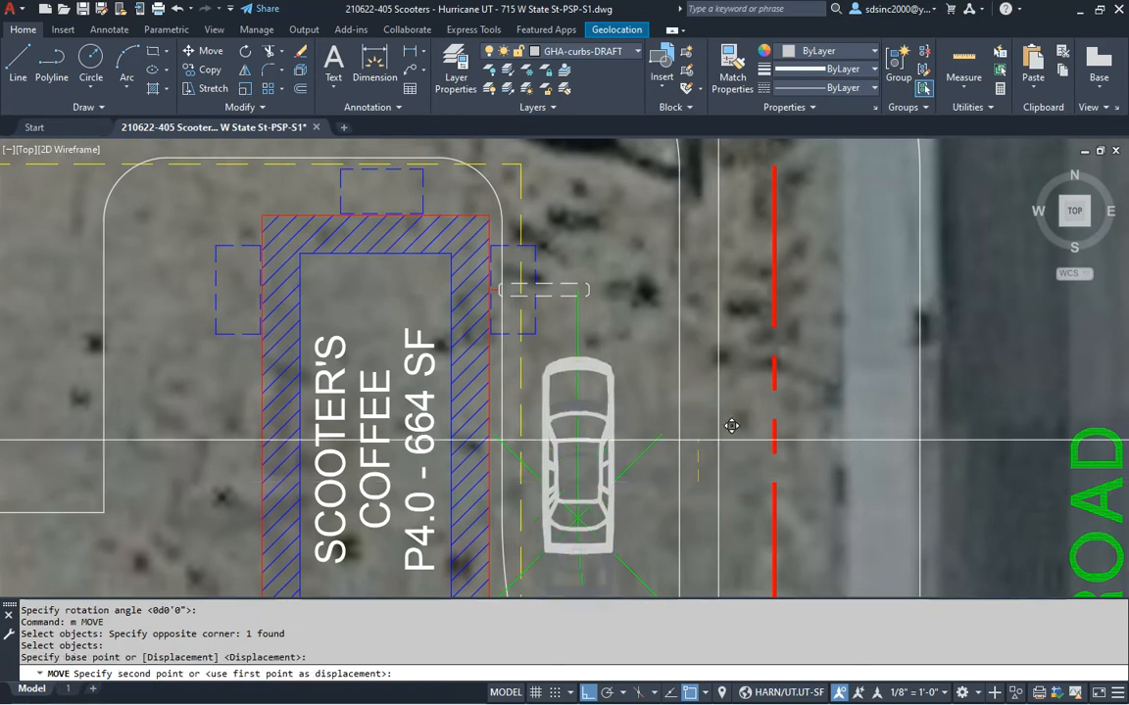
pyautogui.click(753, 265)
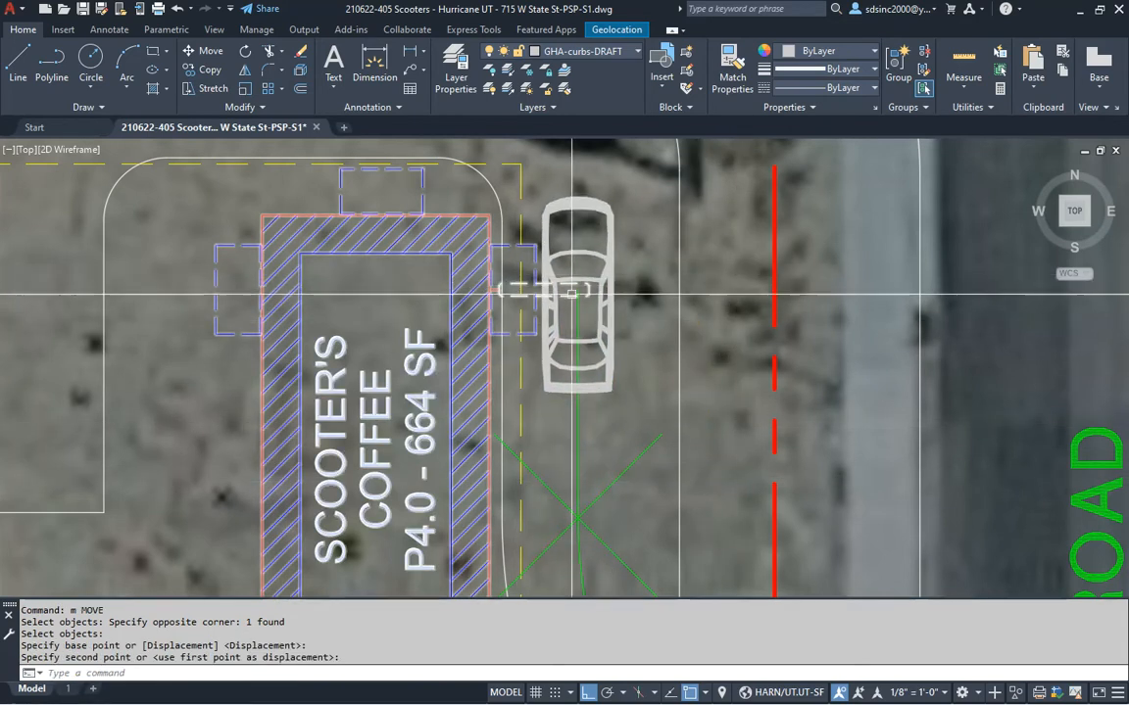
# Put the car block on the GHA-vehicles layer
pyautogui.click(630, 284)
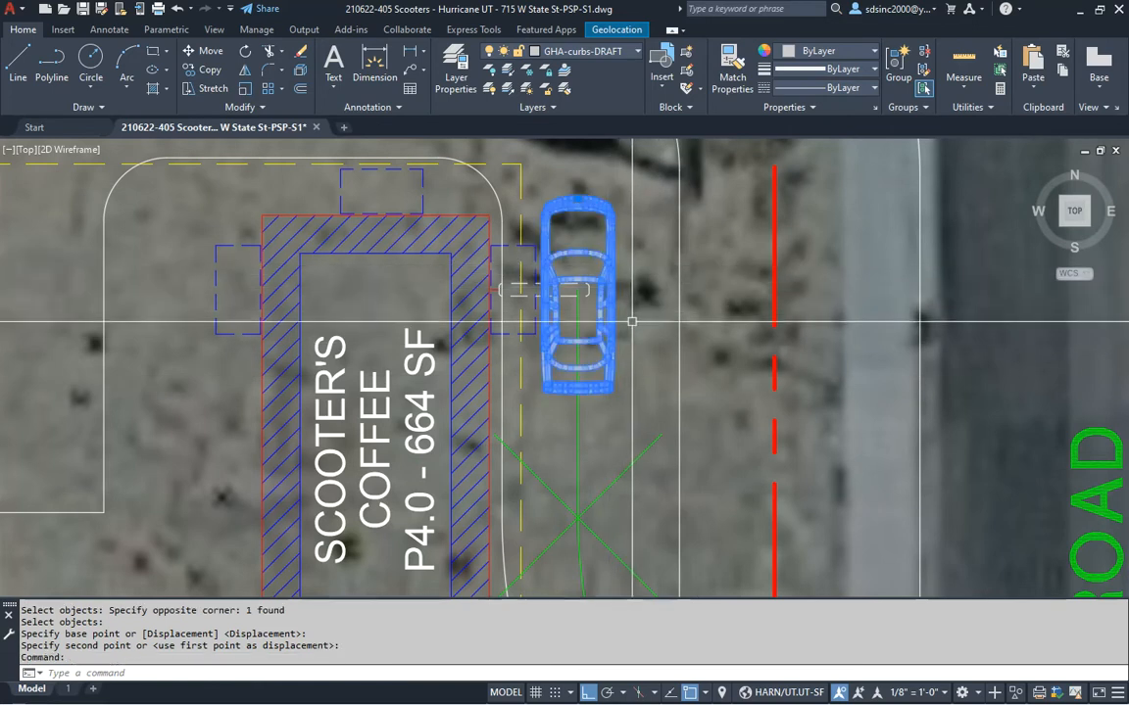
pyautogui.click(607, 56)
pyautogui.scroll(-5, 603, 355)
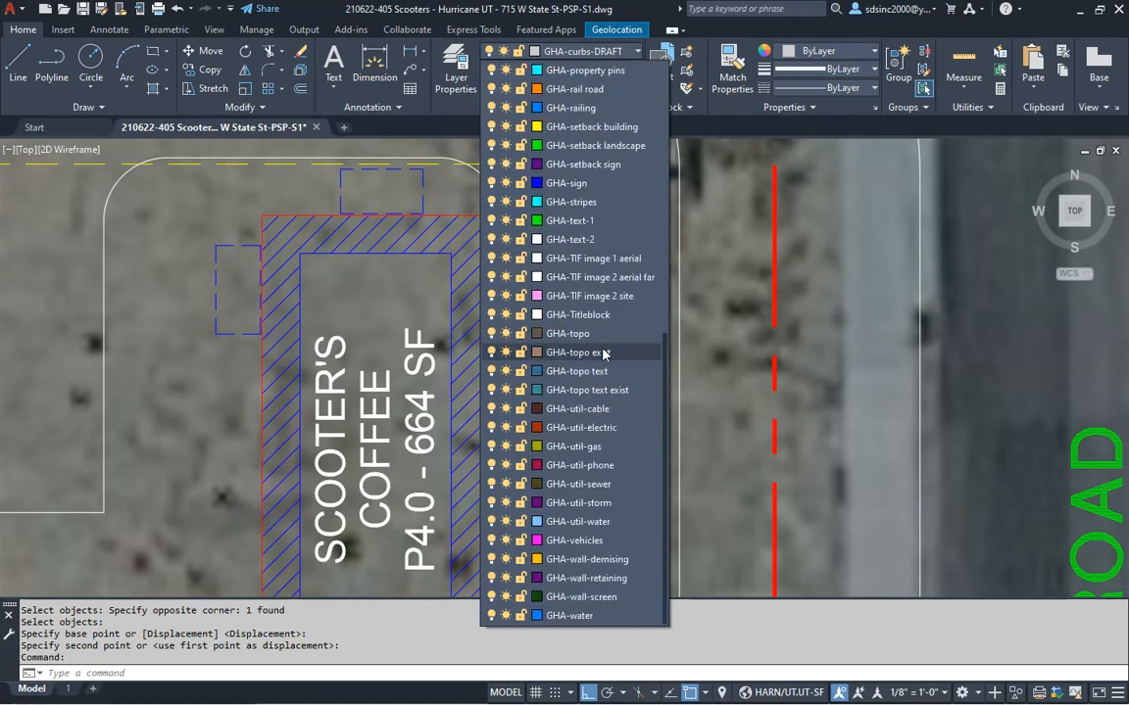
pyautogui.click(601, 541)
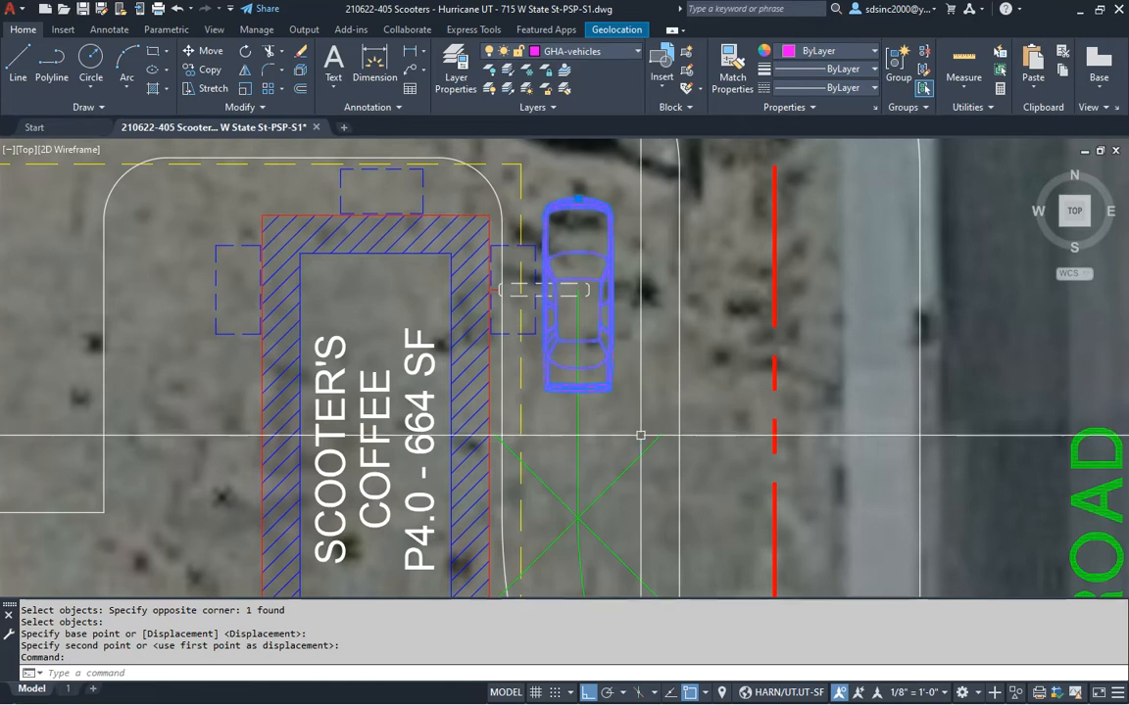
pyautogui.press('Escape')
pyautogui.press('Escape')
# Regenerate the drawing and start LAYOFF to hide a layer
pyautogui.write('rg')
pyautogui.press('Return')
pyautogui.scroll(-5, 621, 372)
pyautogui.write('lo')
pyautogui.press('Return')
pyautogui.scroll(-4, 774, 358)
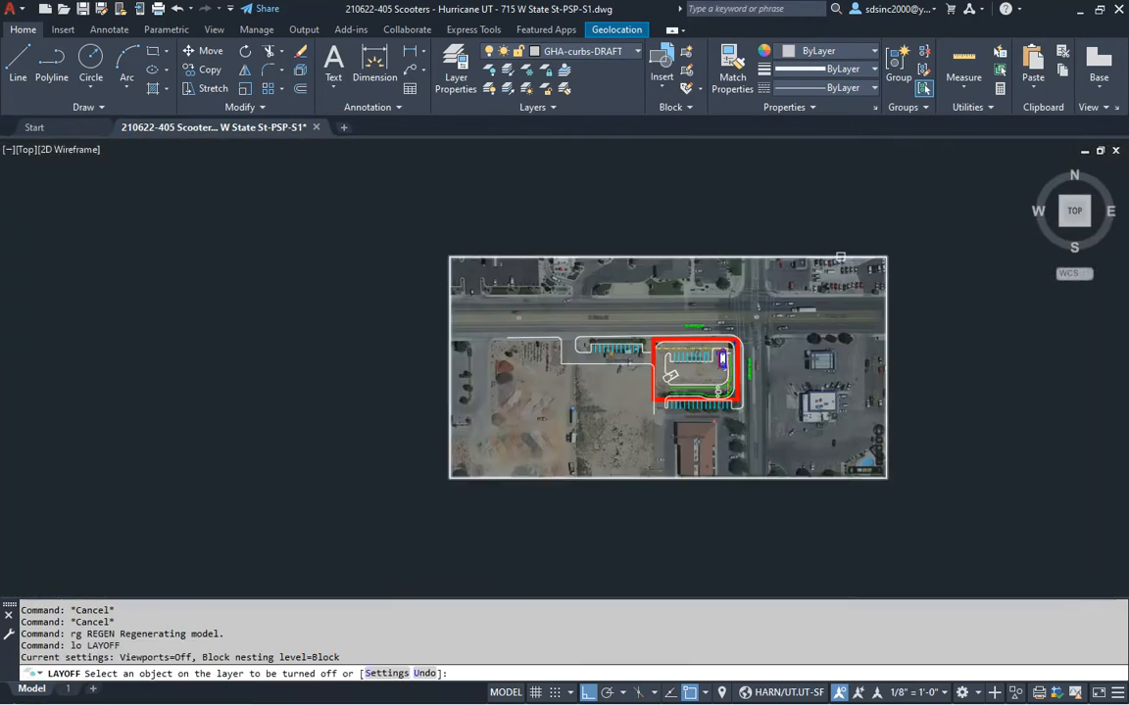
# Turn off the aerial image layer
pyautogui.click(839, 257)
pyautogui.scroll(8, 656, 329)
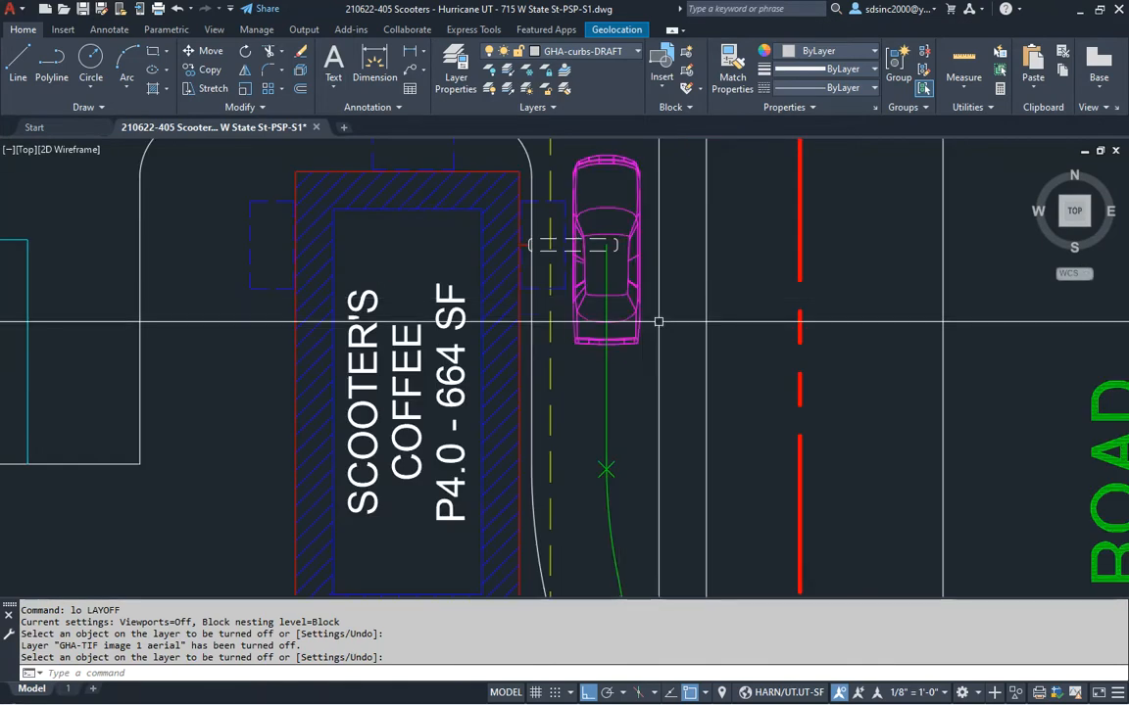
pyautogui.press('Escape')
pyautogui.press('Escape')
pyautogui.scroll(-2, 630, 403)
# Copy the car from its base point and place the first copy down the drive-thru path
pyautogui.write('c')
pyautogui.press('Return')
pyautogui.click(586, 338)
pyautogui.press('Return')
pyautogui.scroll(5, 579, 346)
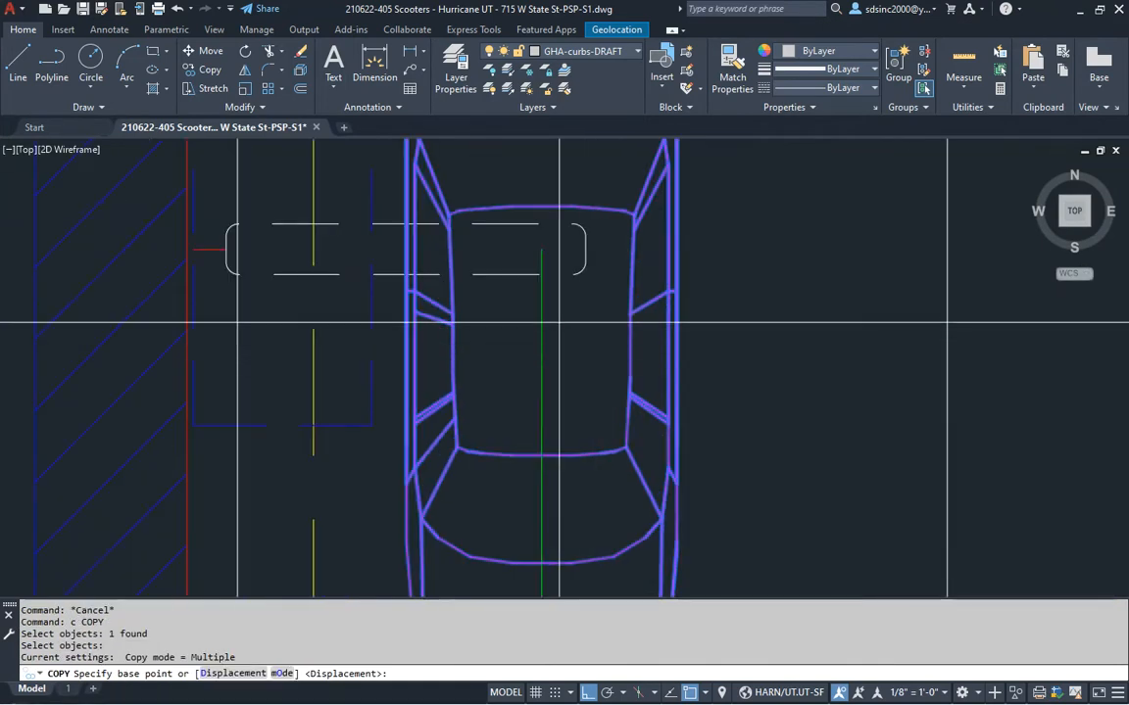
pyautogui.click(542, 251)
pyautogui.scroll(-4, 609, 388)
pyautogui.scroll(3, 635, 244)
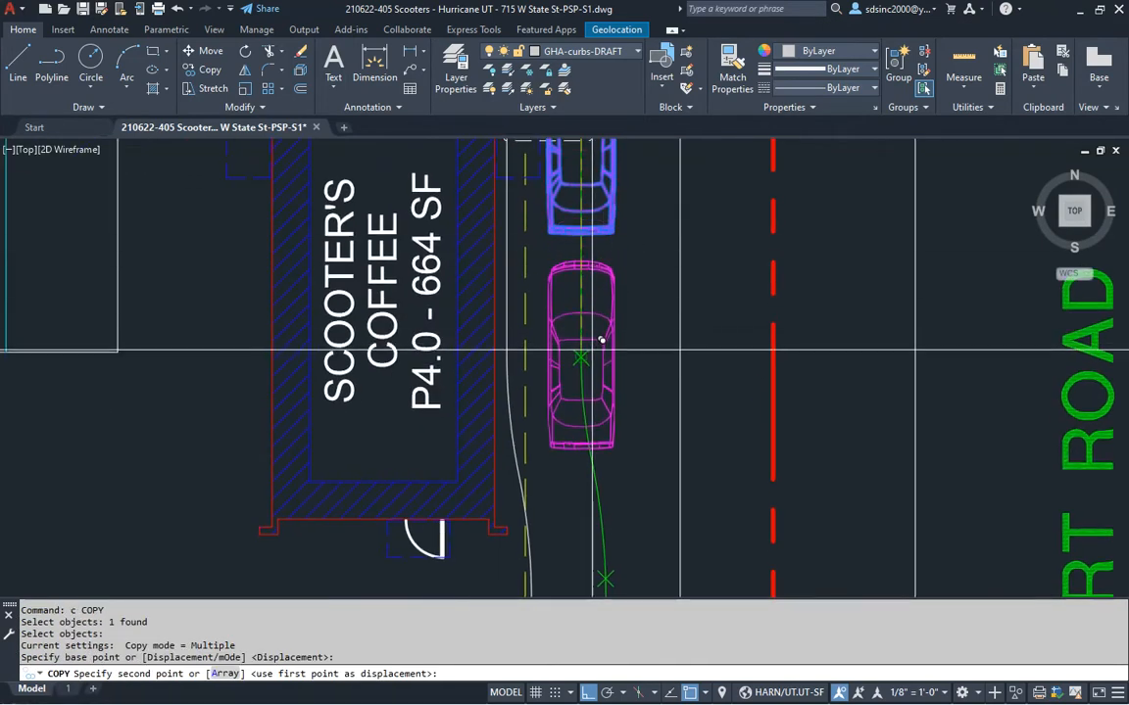
pyautogui.click(584, 357)
# Place car copies on the green X marks along the lane, around the curve and the next row
pyautogui.moveTo(628, 489); pyautogui.dragTo(662, 248, button='middle')
pyautogui.click(639, 339)
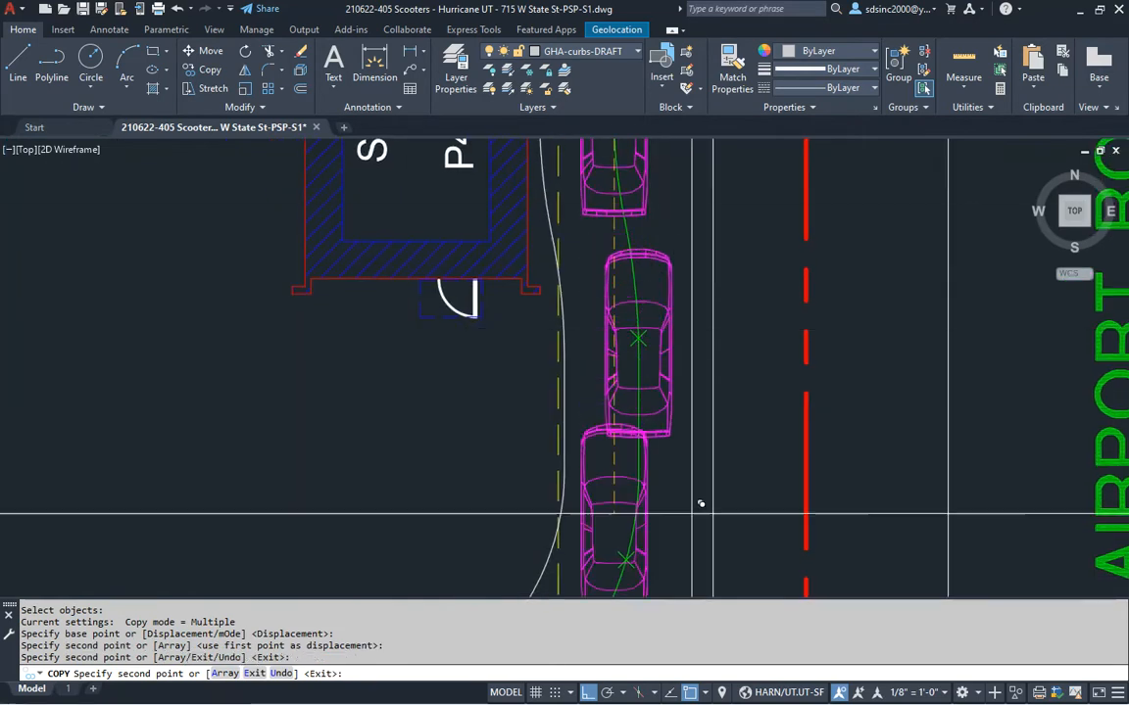
pyautogui.click(658, 548)
pyautogui.moveTo(680, 524); pyautogui.dragTo(813, 174, button='middle')
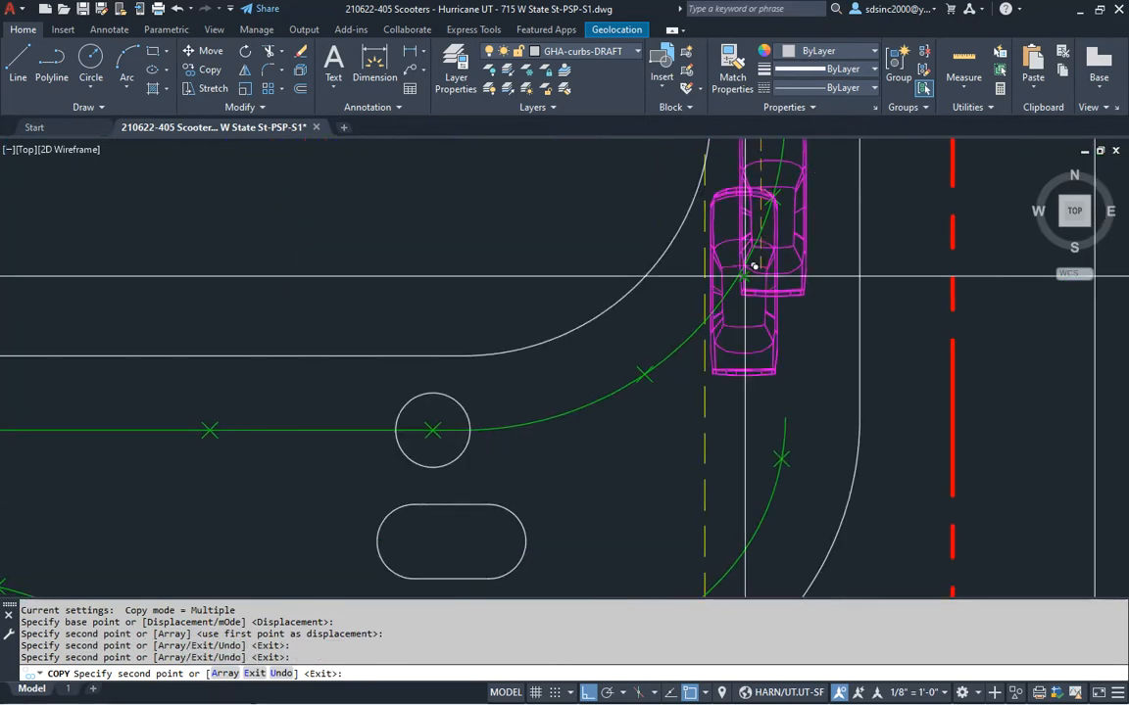
pyautogui.click(647, 377)
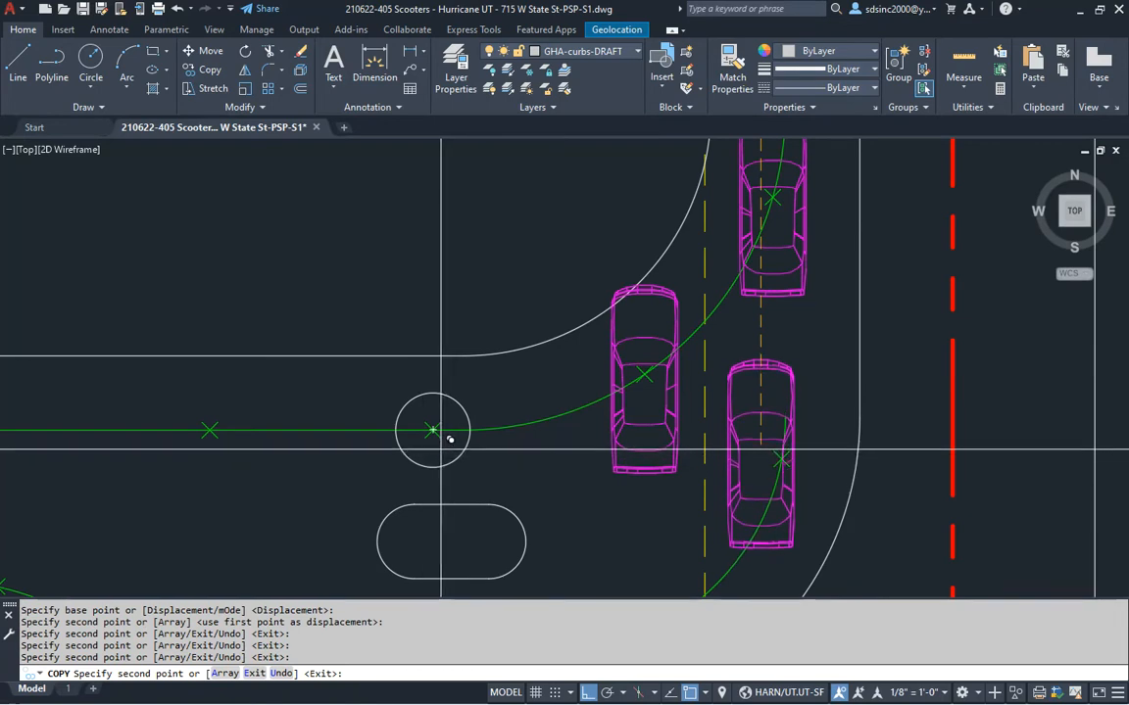
pyautogui.click(436, 432)
pyautogui.click(215, 432)
pyautogui.moveTo(179, 469); pyautogui.dragTo(925, 348, button='middle')
pyautogui.click(736, 309)
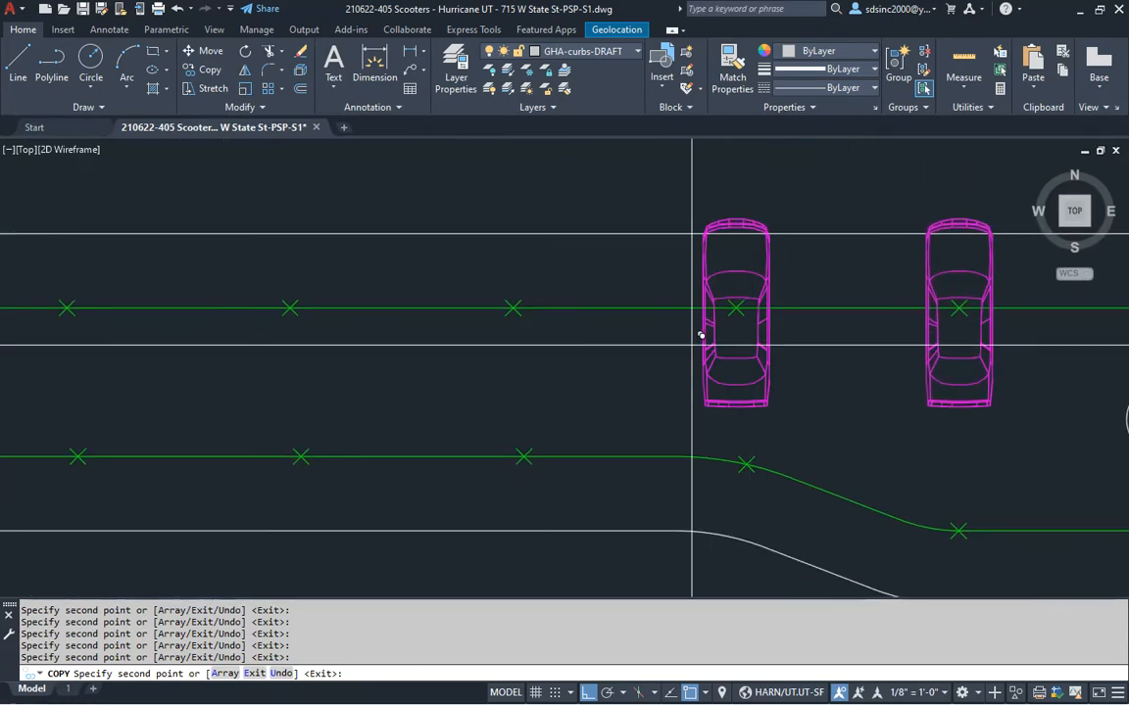
pyautogui.click(513, 309)
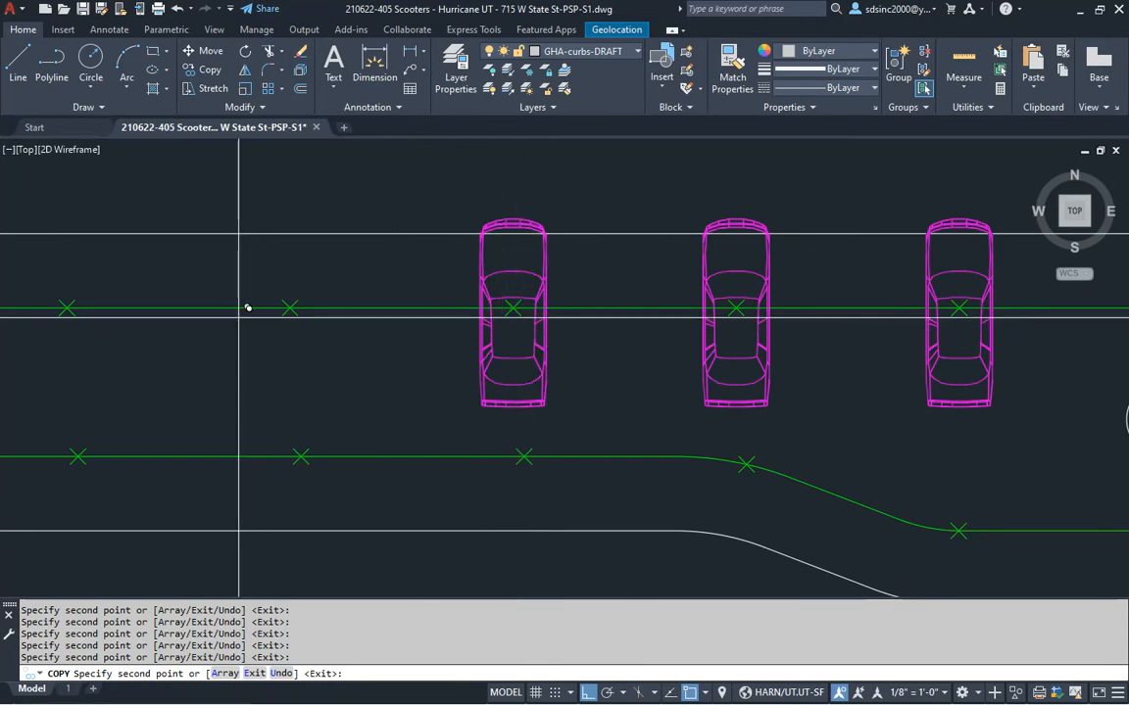
pyautogui.click(290, 308)
pyautogui.click(66, 308)
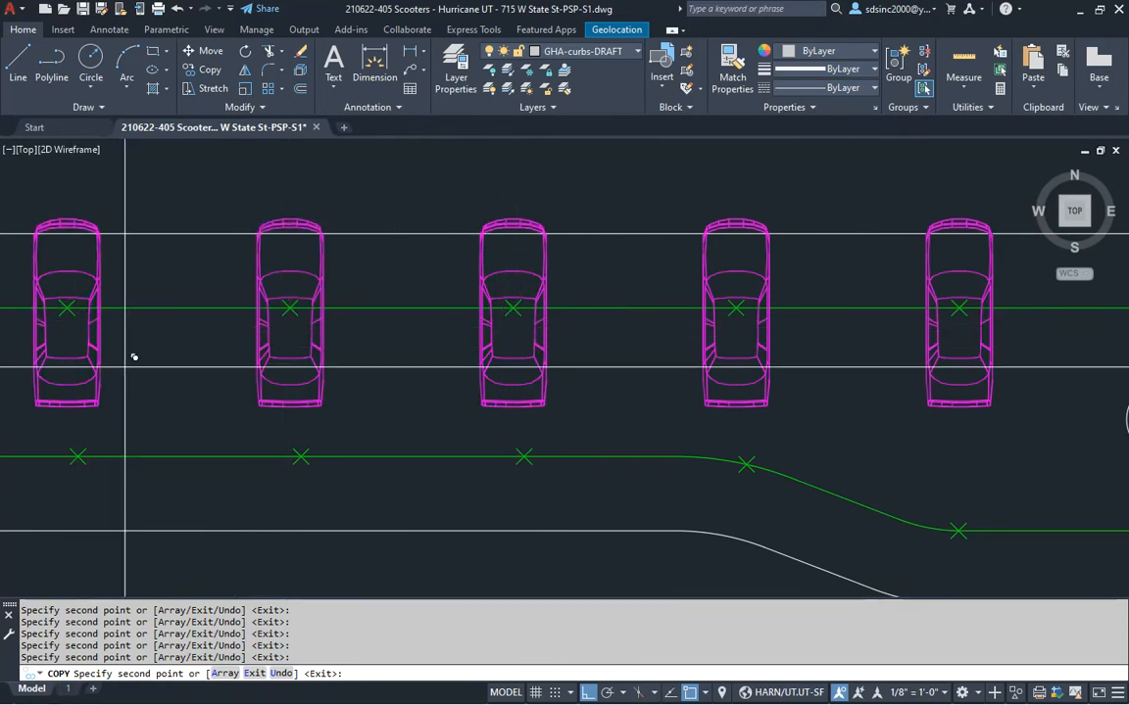
# Place car copies on the remaining green X marks of the lower row, then end the copy
pyautogui.moveTo(134, 358); pyautogui.dragTo(686, 379, button='middle')
pyautogui.moveTo(865, 411); pyautogui.dragTo(685, 356, button='middle')
pyautogui.scroll(-4, 841, 358)
pyautogui.scroll(4, 841, 357)
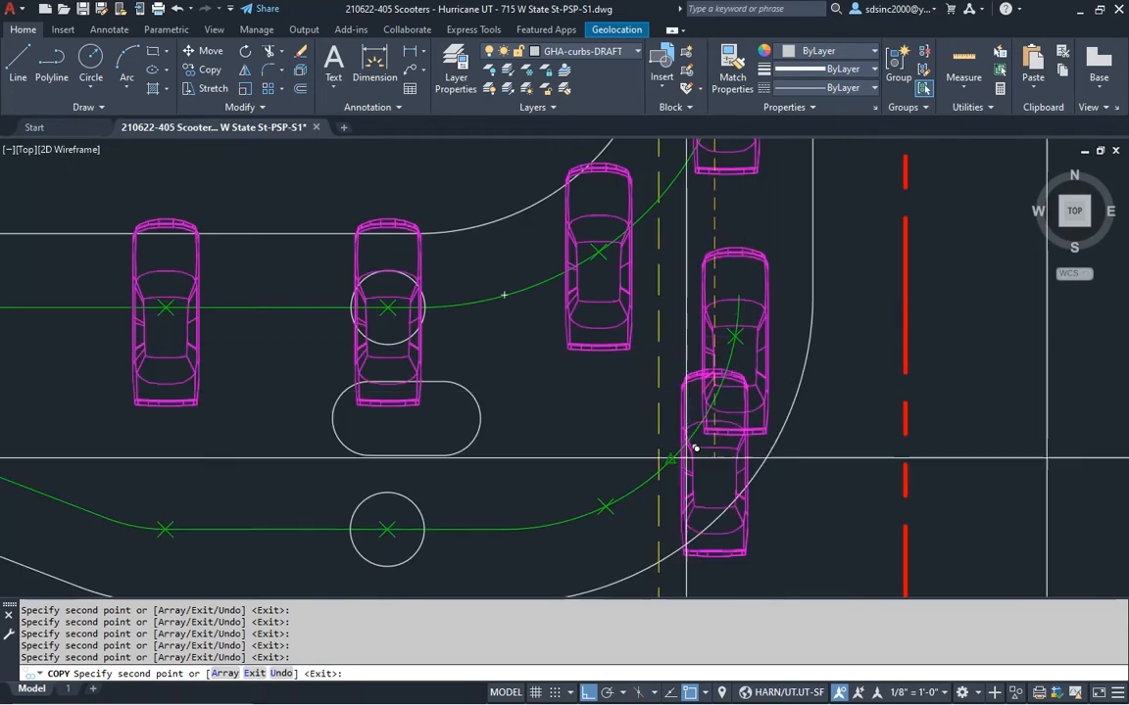
pyautogui.click(606, 507)
pyautogui.moveTo(529, 546); pyautogui.dragTo(813, 404, button='middle')
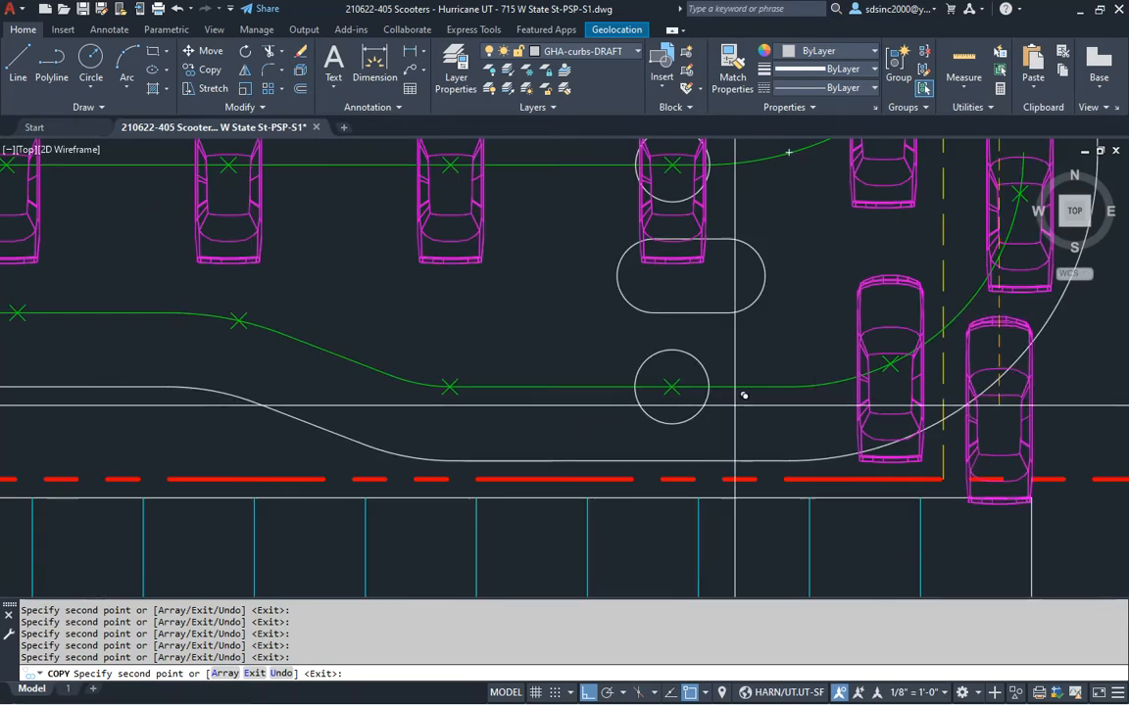
pyautogui.click(672, 388)
pyautogui.click(452, 390)
pyautogui.click(239, 321)
pyautogui.moveTo(161, 336); pyautogui.dragTo(717, 375, button='middle')
pyautogui.click(584, 355)
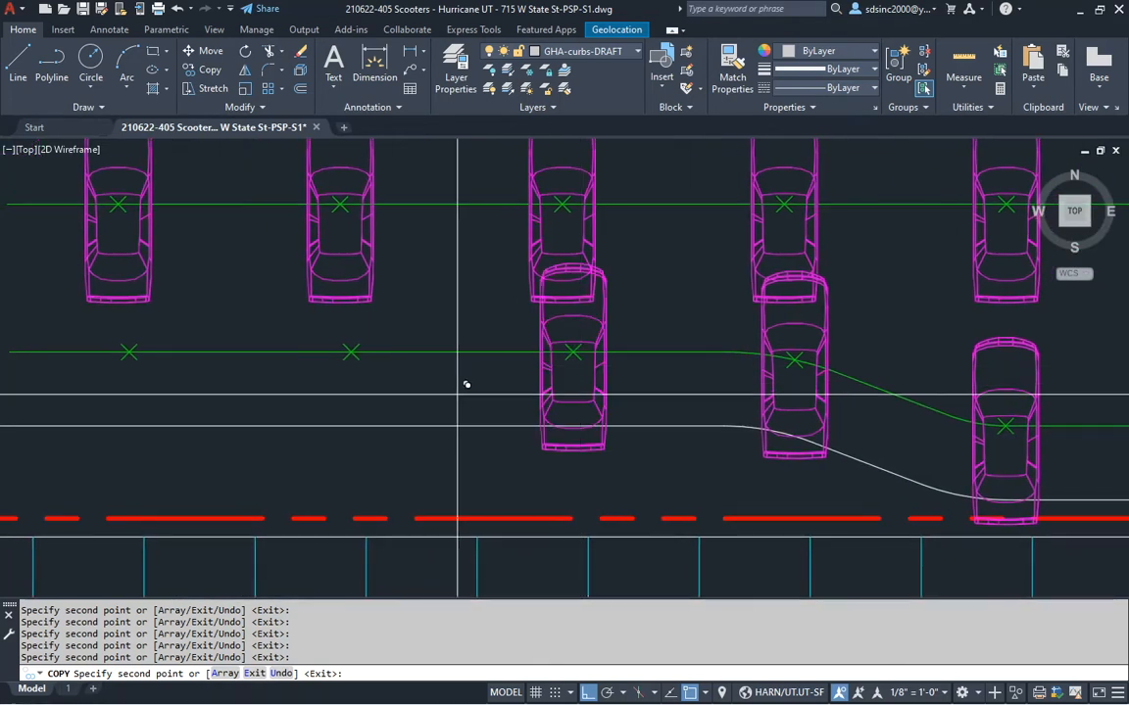
pyautogui.moveTo(353, 382); pyautogui.dragTo(579, 392, button='middle')
pyautogui.press('Escape')
pyautogui.press('Escape')
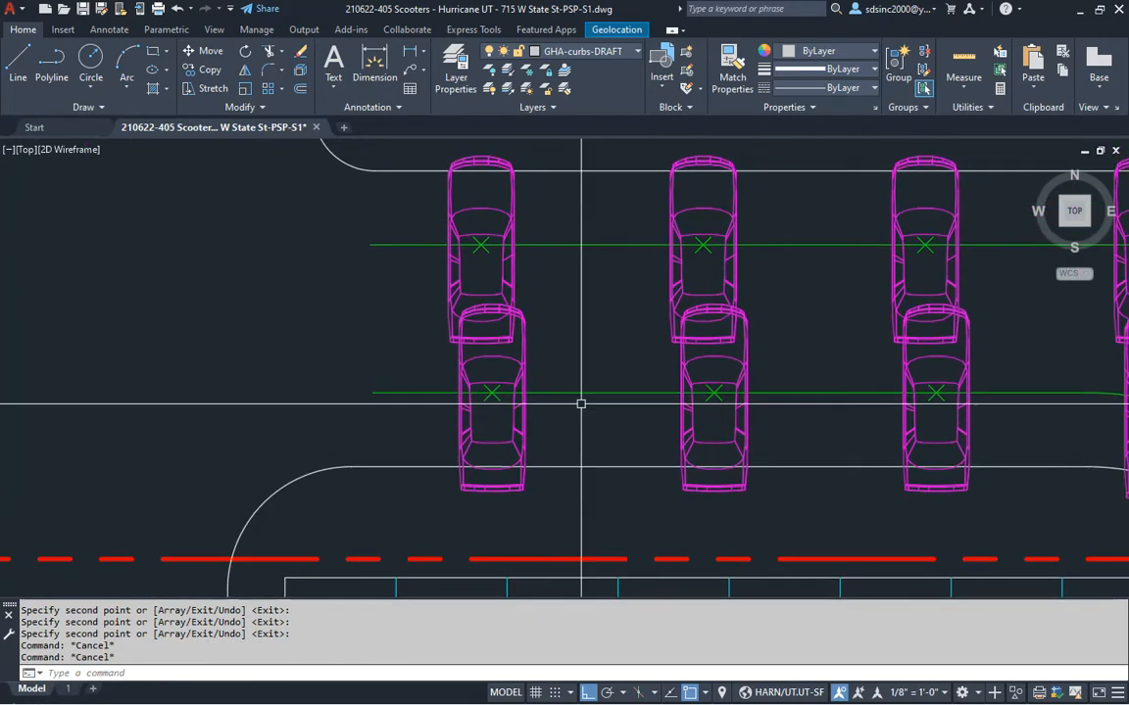
# Rotate the lower-left and middle-right queue cars about their centres to match the path
pyautogui.write('r')
pyautogui.press('Return')
pyautogui.click(492, 431)
pyautogui.press('Return')
pyautogui.click(491, 394)
pyautogui.click(566, 513)
pyautogui.press('Return')
pyautogui.click(708, 446)
pyautogui.press('Return')
pyautogui.click(713, 394)
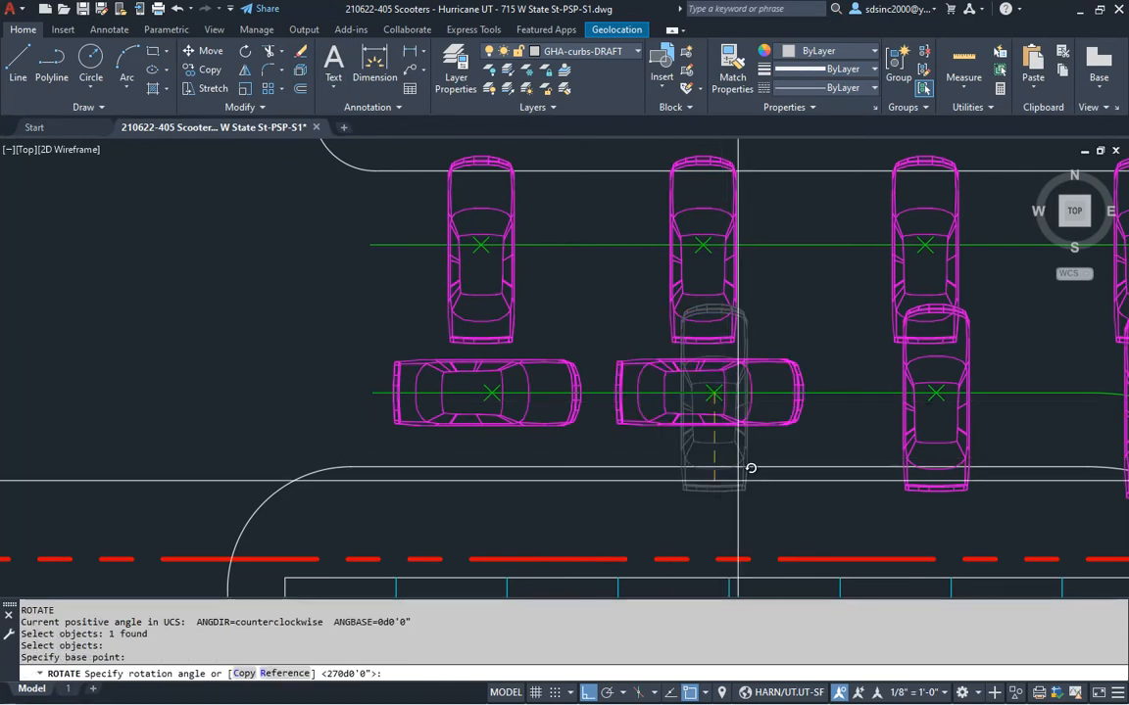
pyautogui.click(767, 517)
# Set the middle car vertical, then with ortho off tilt the next car along the curve
pyautogui.moveTo(601, 486); pyautogui.dragTo(569, 436, button='middle')
pyautogui.press('Return')
pyautogui.click(671, 403)
pyautogui.press('Return')
pyautogui.click(644, 375)
pyautogui.click(681, 507)
pyautogui.press('Return')
pyautogui.press('Return')
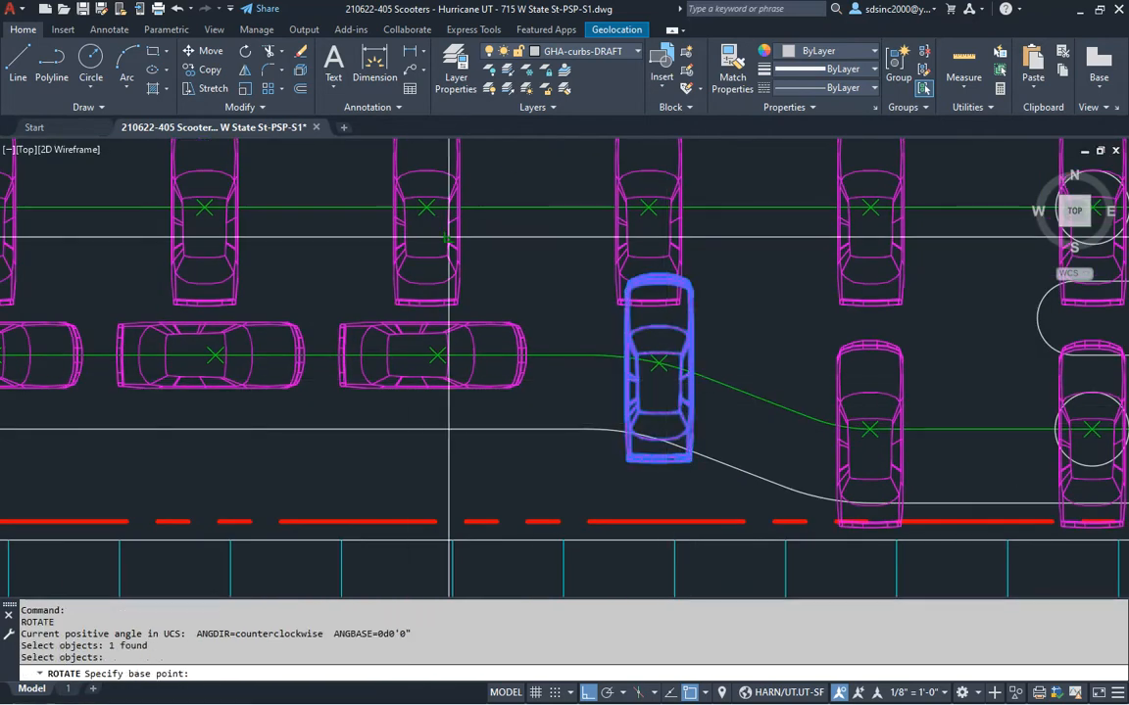
pyautogui.click(676, 356)
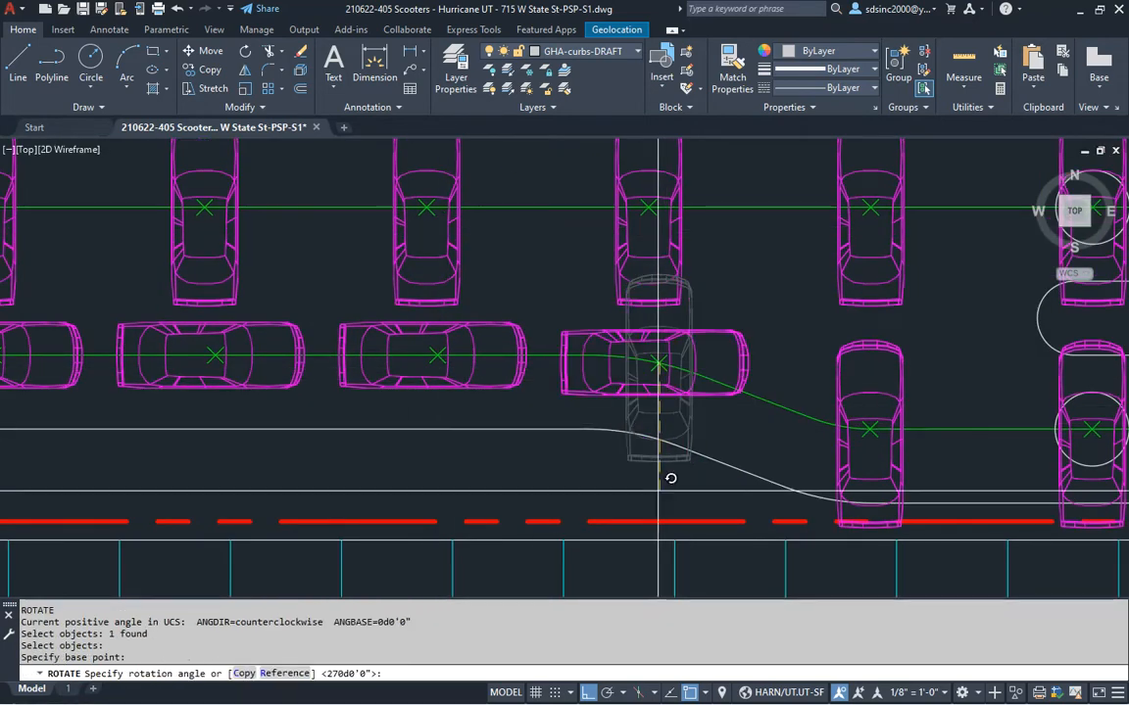
pyautogui.press('F8')
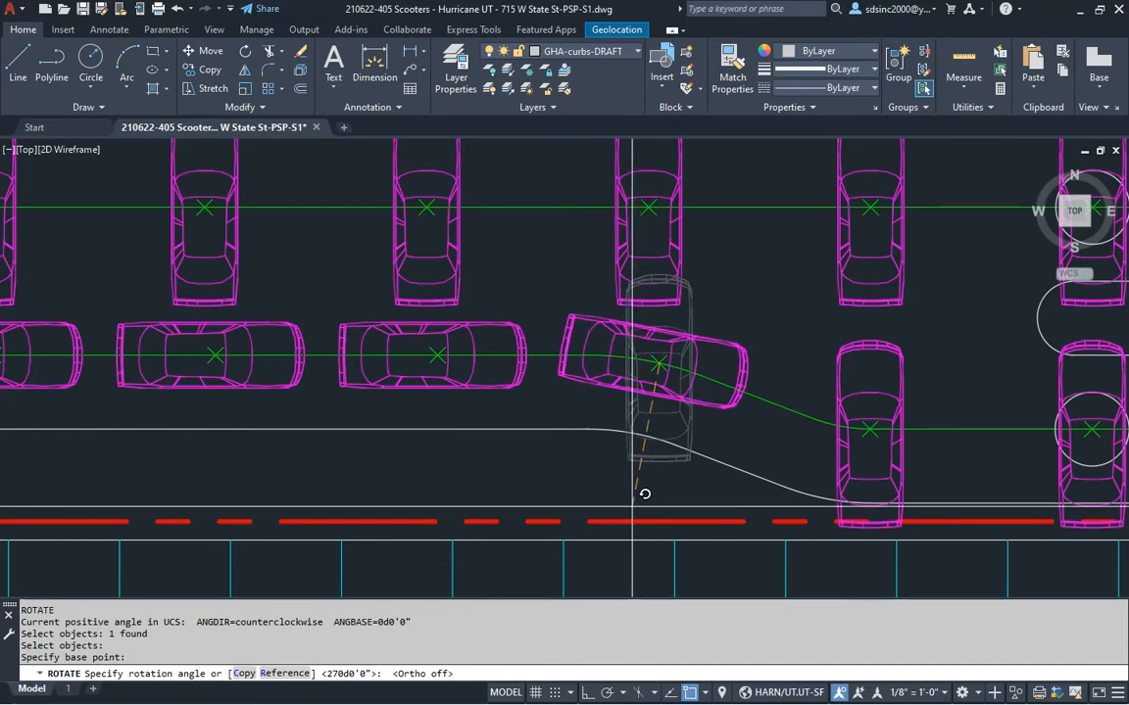
pyautogui.click(635, 507)
# Turn two more queue cars horizontal about their centre points
pyautogui.moveTo(450, 273); pyautogui.dragTo(666, 391, button='middle')
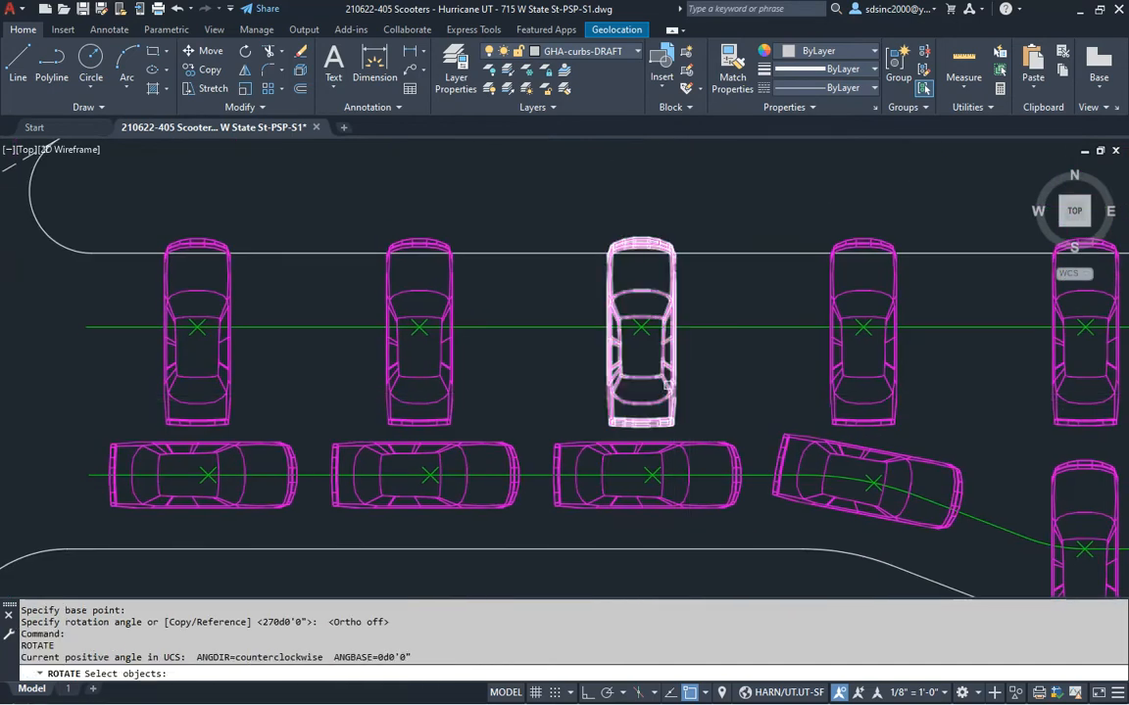
pyautogui.click(665, 386)
pyautogui.press('Return')
pyautogui.click(640, 327)
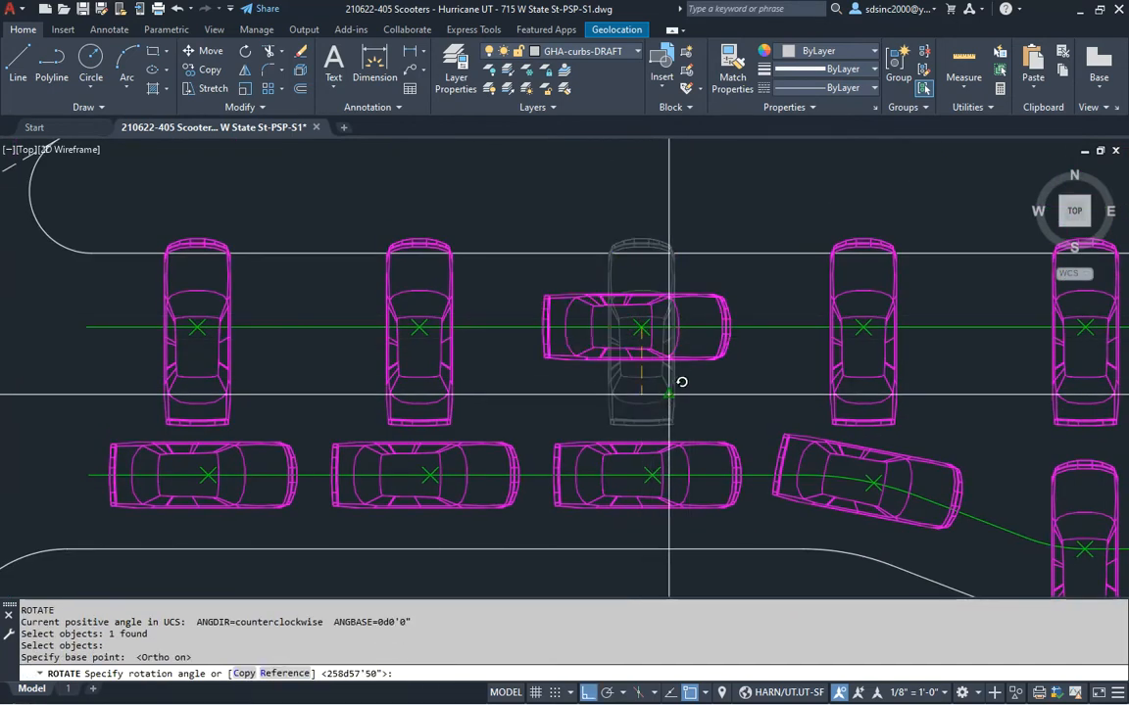
pyautogui.click(690, 410)
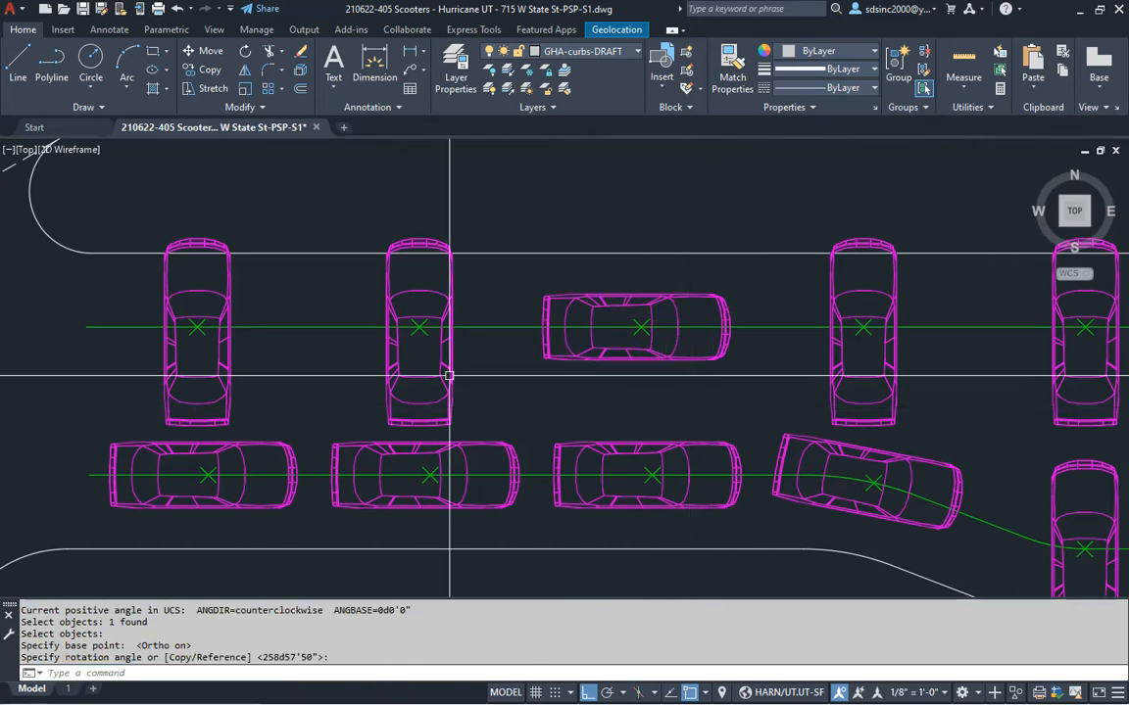
pyautogui.moveTo(635, 398); pyautogui.dragTo(773, 416, button='middle')
pyautogui.press('Return')
pyautogui.click(565, 357)
pyautogui.press('Return')
pyautogui.click(557, 347)
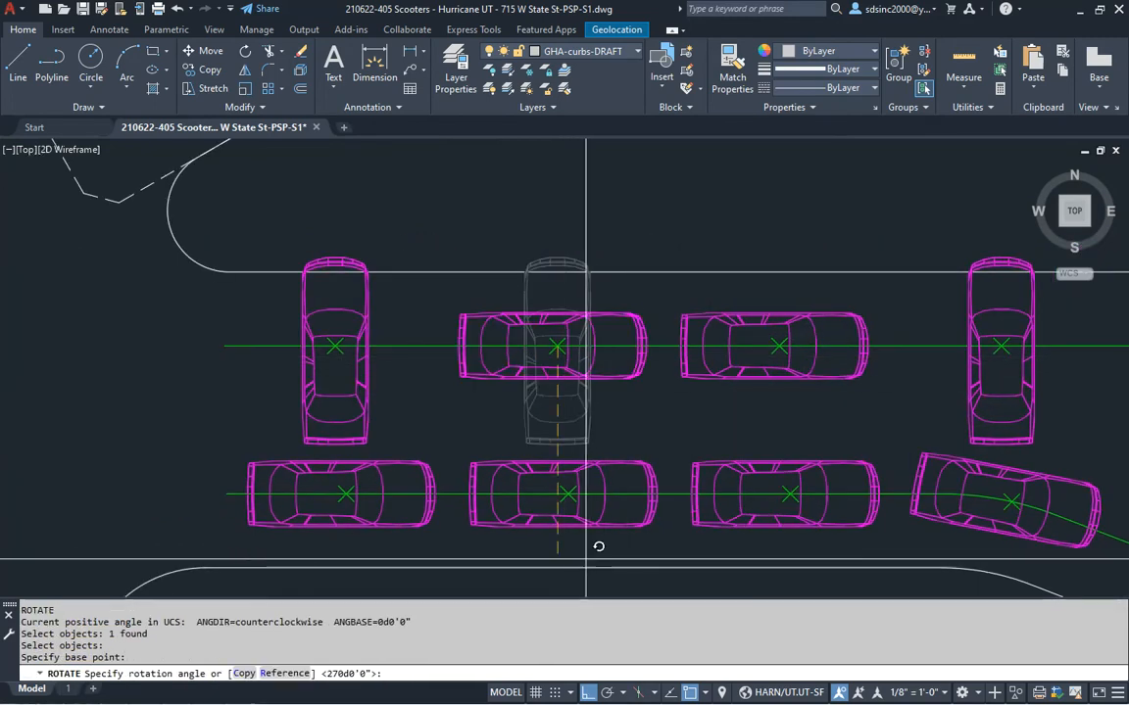
pyautogui.click(574, 554)
# Turn the left vertical car and the top-middle vertical car horizontal
pyautogui.press('Return')
pyautogui.click(338, 372)
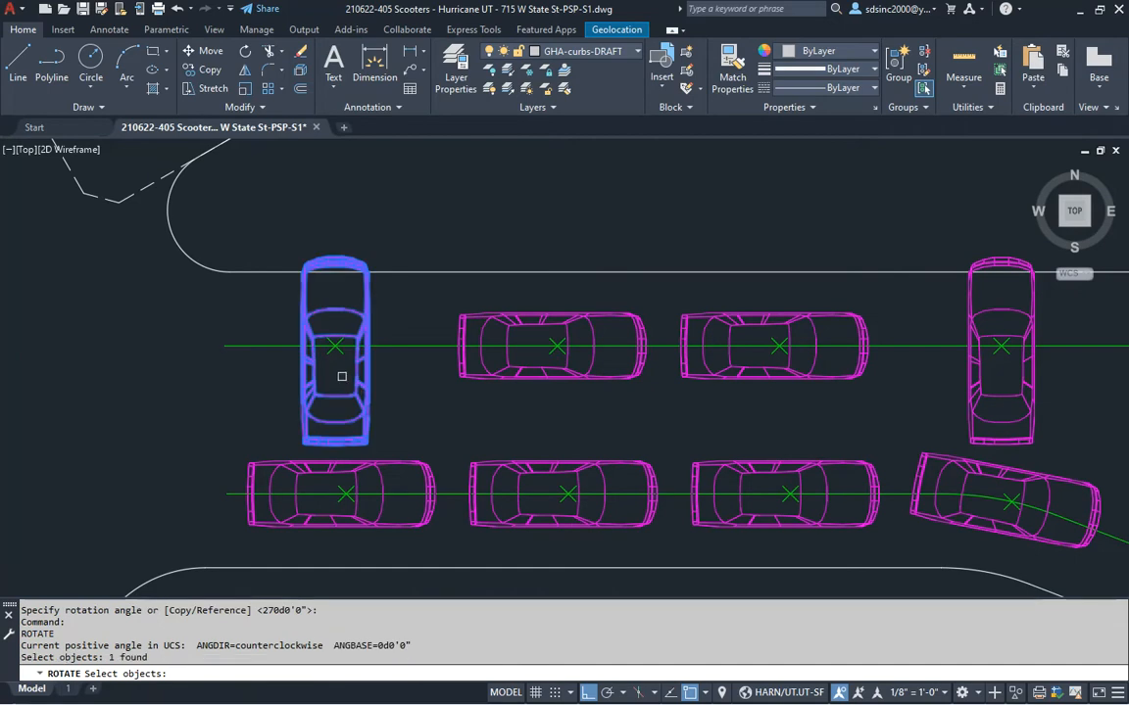
pyautogui.press('Return')
pyautogui.click(336, 345)
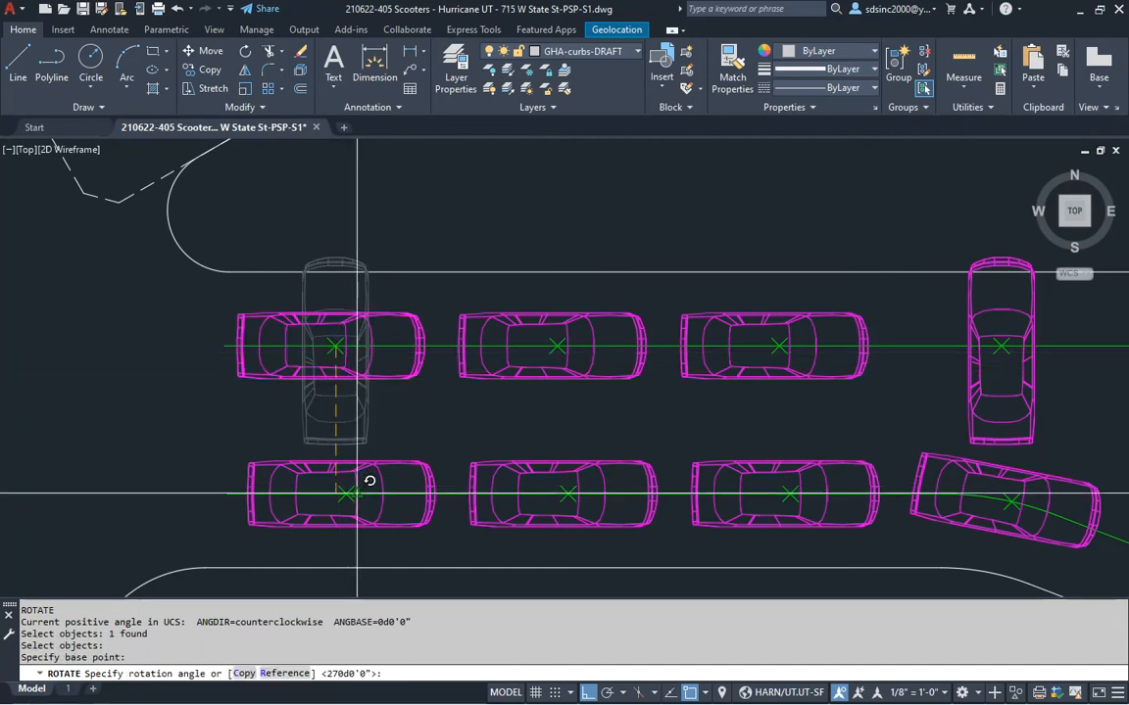
pyautogui.click(408, 425)
pyautogui.moveTo(865, 422); pyautogui.dragTo(410, 387, button='middle')
pyautogui.press('Return')
pyautogui.click(584, 361)
pyautogui.press('Return')
pyautogui.click(551, 311)
pyautogui.click(646, 401)
# Rotate two more cars, snapping one pivot to its node and tilting it along the lane
pyautogui.press('Return')
pyautogui.click(780, 322)
pyautogui.press('Return')
pyautogui.click(774, 312)
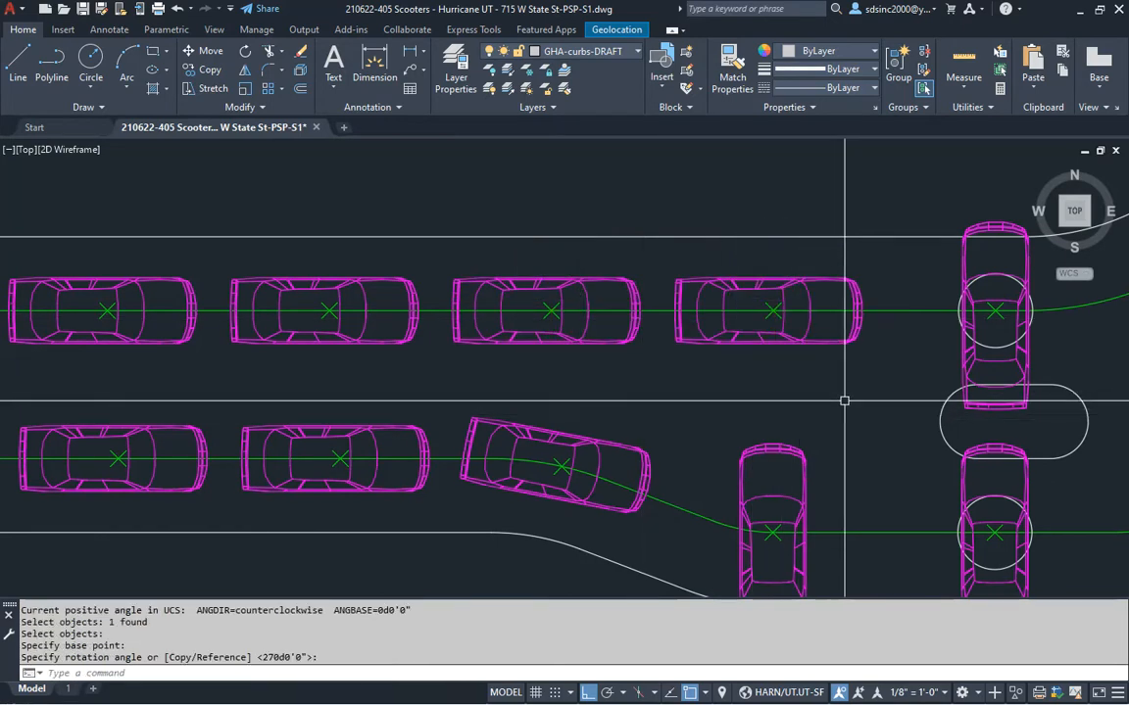
pyautogui.moveTo(854, 398); pyautogui.dragTo(610, 327, button='middle')
pyautogui.click(578, 411)
pyautogui.press('Return')
pyautogui.moveTo(584, 431); pyautogui.dragTo(678, 406, button='middle')
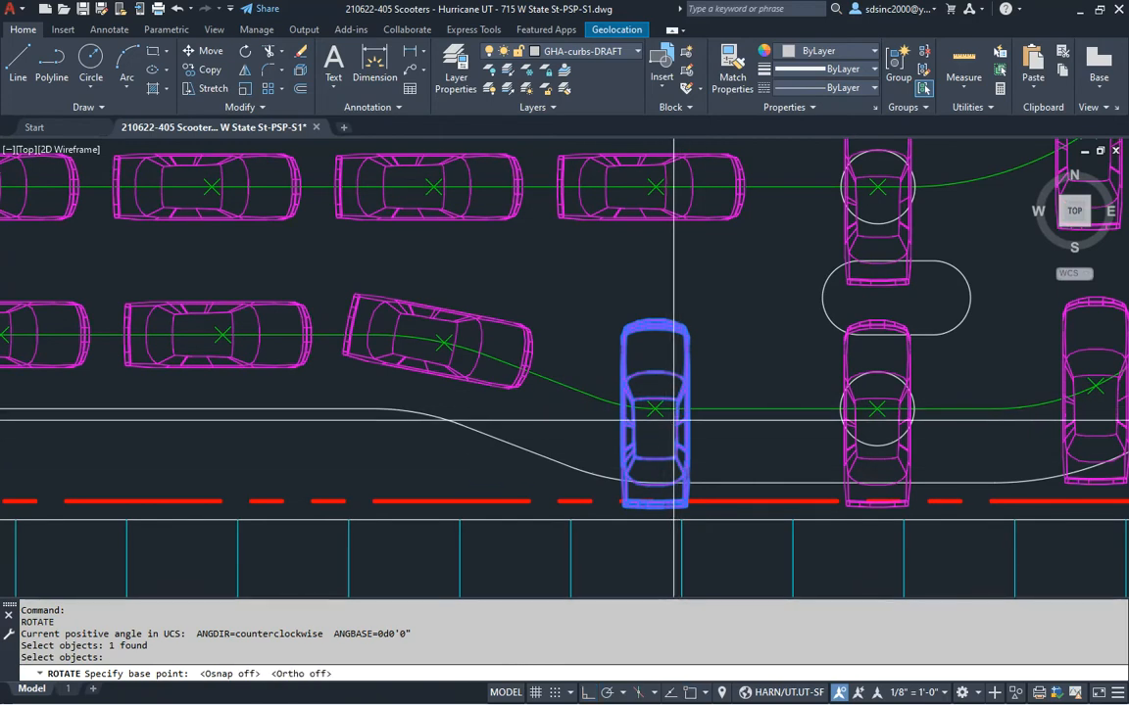
pyautogui.keyDown('shift'); pyautogui.rightClick(664, 426); pyautogui.keyUp('shift')
pyautogui.press('d')
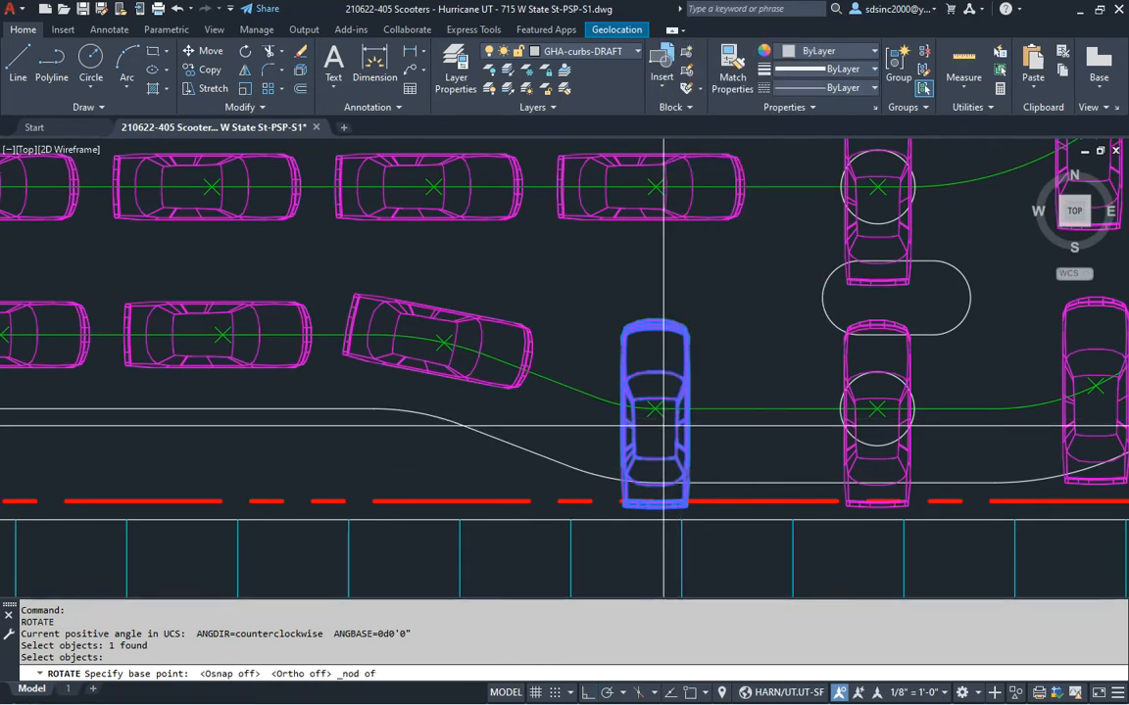
pyautogui.click(663, 419)
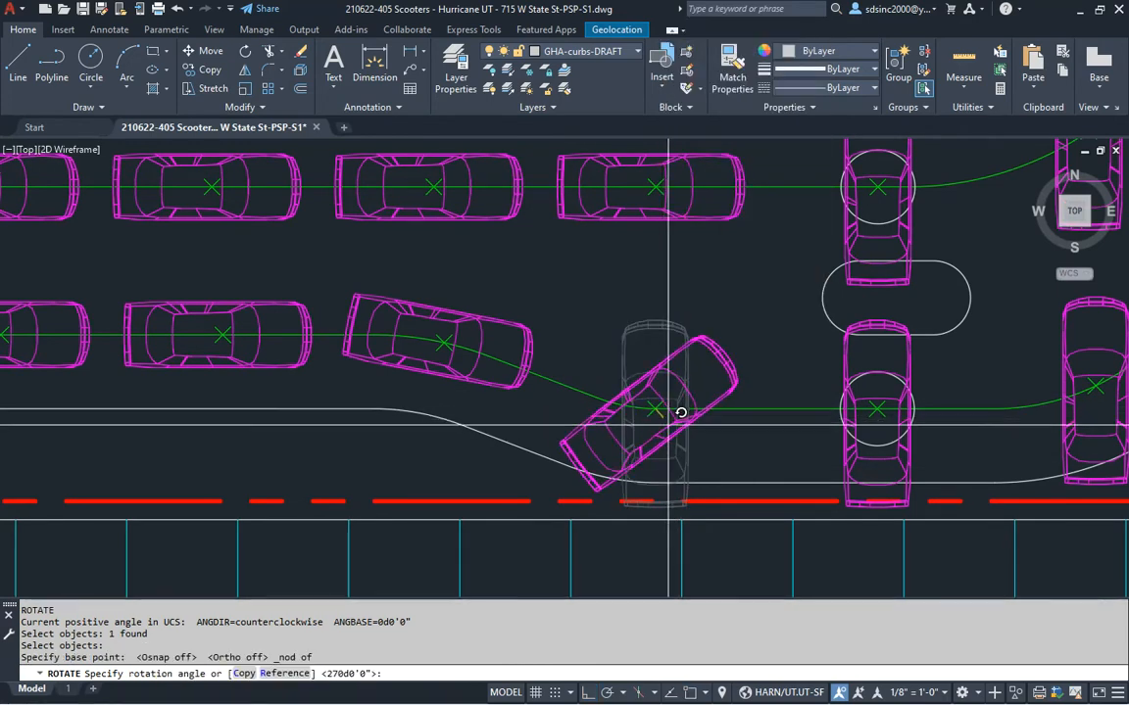
pyautogui.click(639, 516)
# Turn the drive-thru corner car horizontal, pivoting on its centre node with ortho on
pyautogui.moveTo(768, 434); pyautogui.dragTo(713, 411, button='middle')
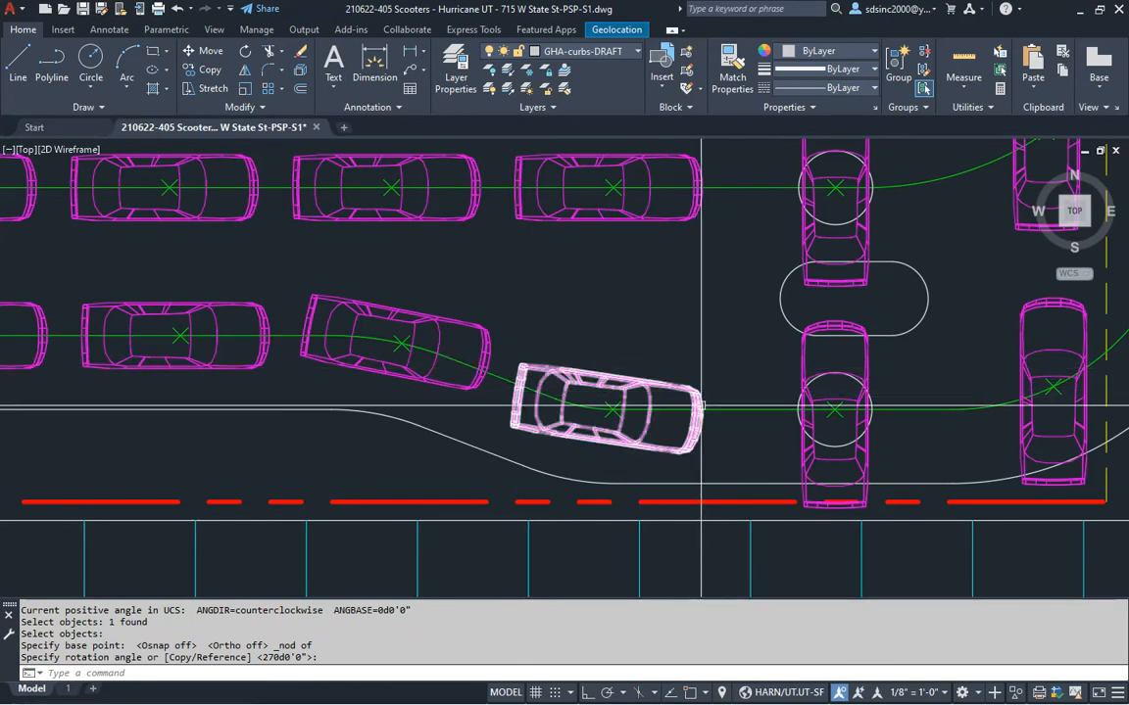
pyautogui.moveTo(756, 424); pyautogui.dragTo(588, 403, button='middle')
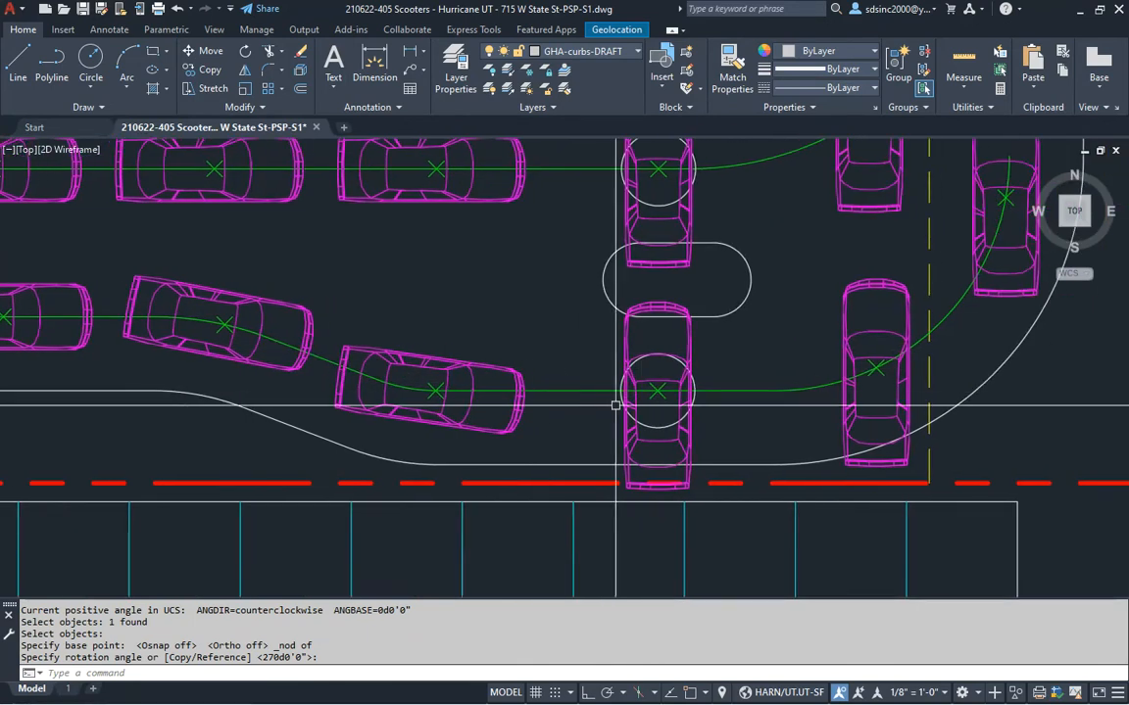
pyautogui.write('r')
pyautogui.press('space')
pyautogui.click(691, 436)
pyautogui.press('space')
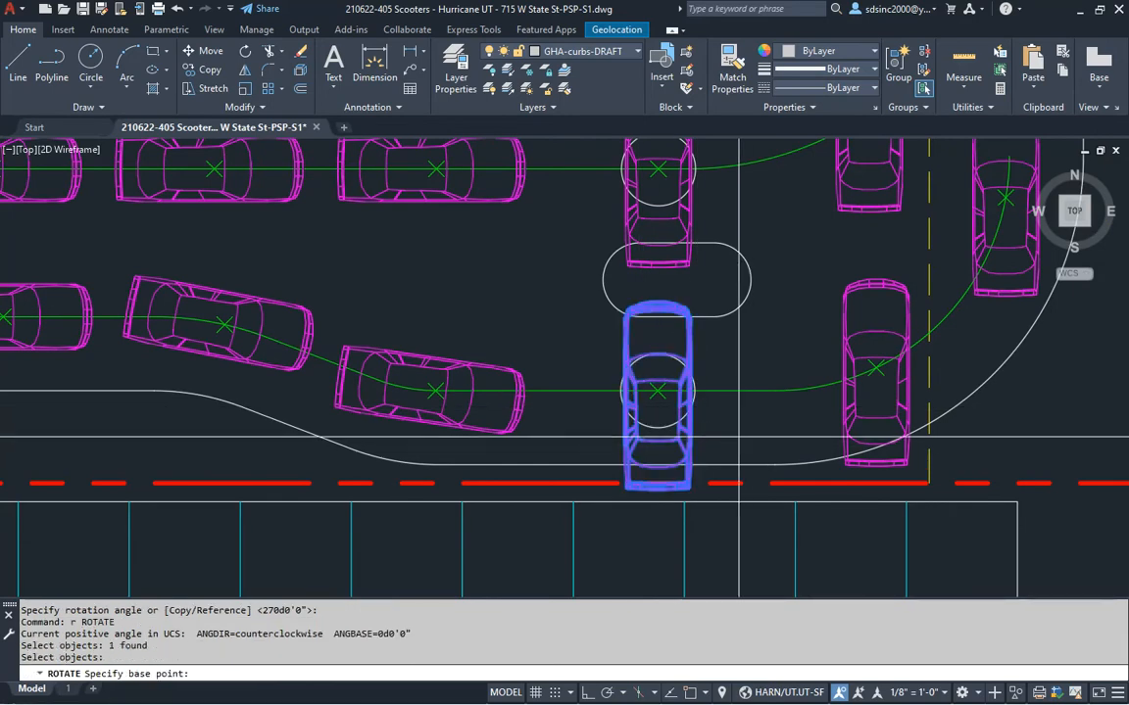
pyautogui.keyDown('shift'); pyautogui.rightClick(660, 396); pyautogui.keyUp('shift')
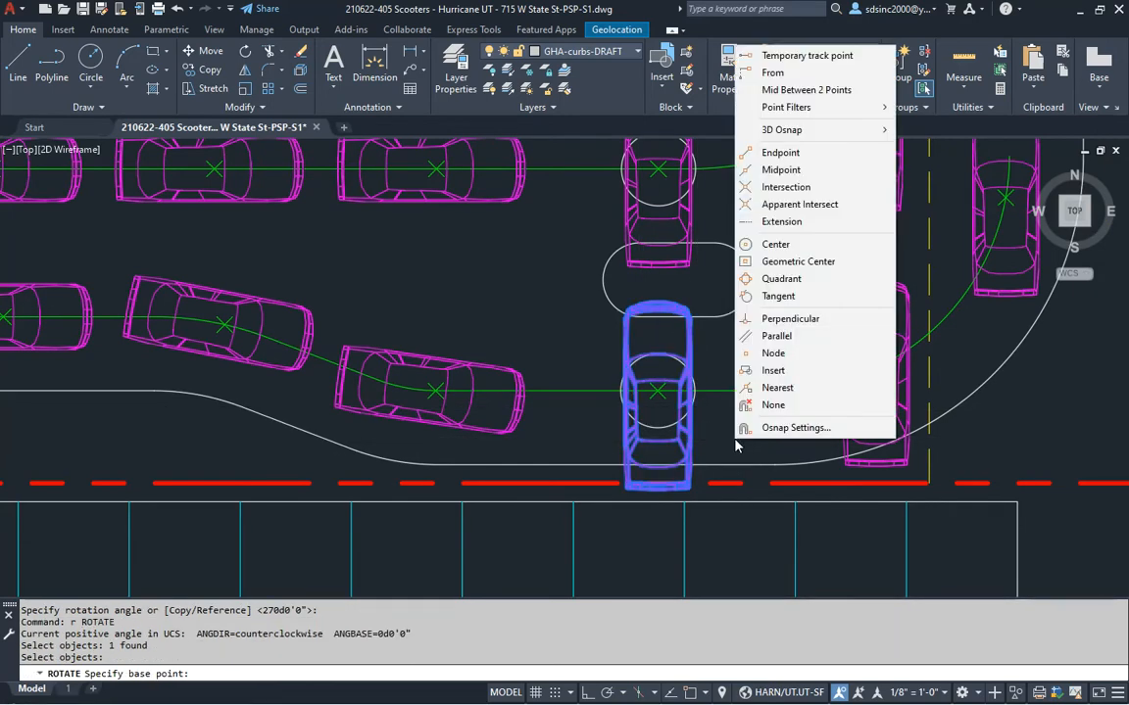
pyautogui.press('d')
pyautogui.click(670, 397)
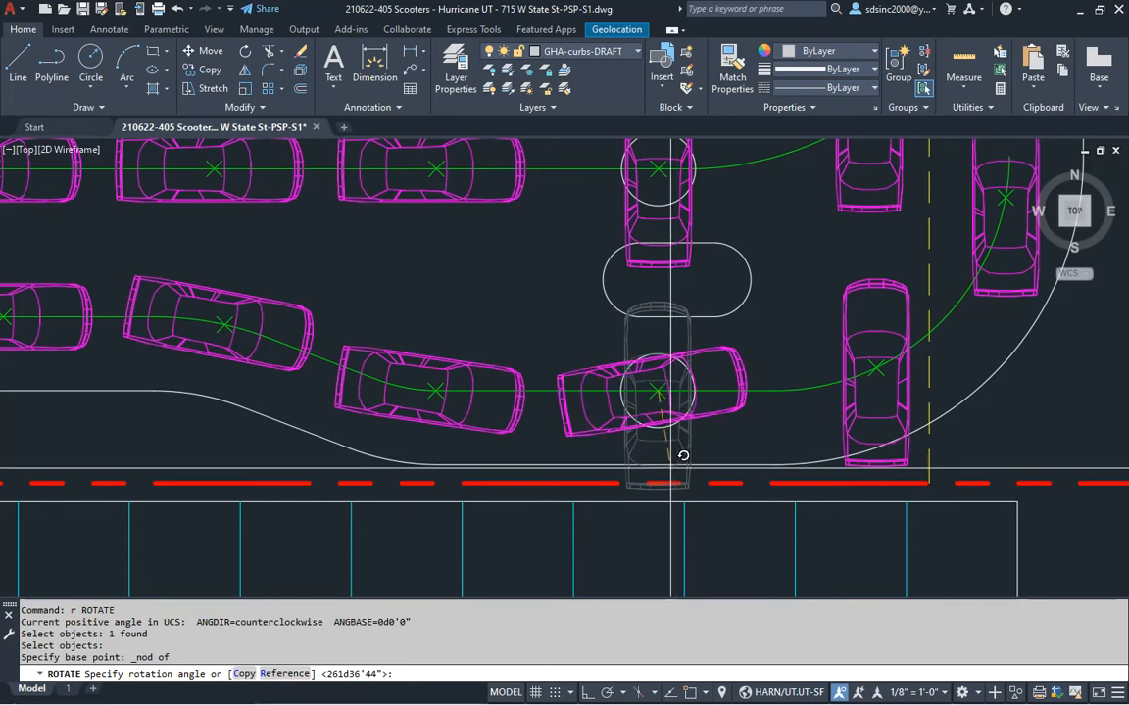
pyautogui.press('F8')
pyautogui.click(648, 539)
# Turn the next car horizontal, pivoting on its centre node
pyautogui.moveTo(693, 242); pyautogui.dragTo(650, 364, button='middle')
pyautogui.press('space')
pyautogui.click(617, 314)
pyautogui.press('space')
pyautogui.keyDown('shift'); pyautogui.rightClick(624, 299); pyautogui.keyUp('shift')
pyautogui.press('d')
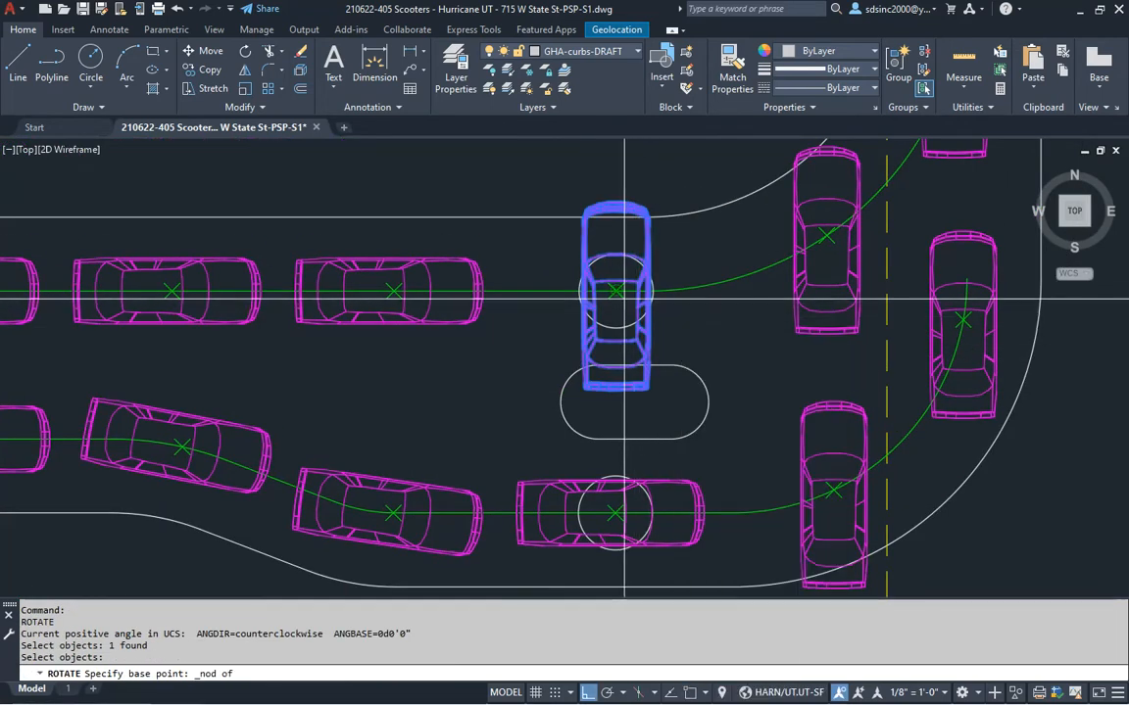
pyautogui.click(624, 299)
pyautogui.click(661, 421)
# Start an ERASE and cancel it without removing anything
pyautogui.moveTo(673, 372); pyautogui.dragTo(666, 385, button='middle')
pyautogui.press('Escape')
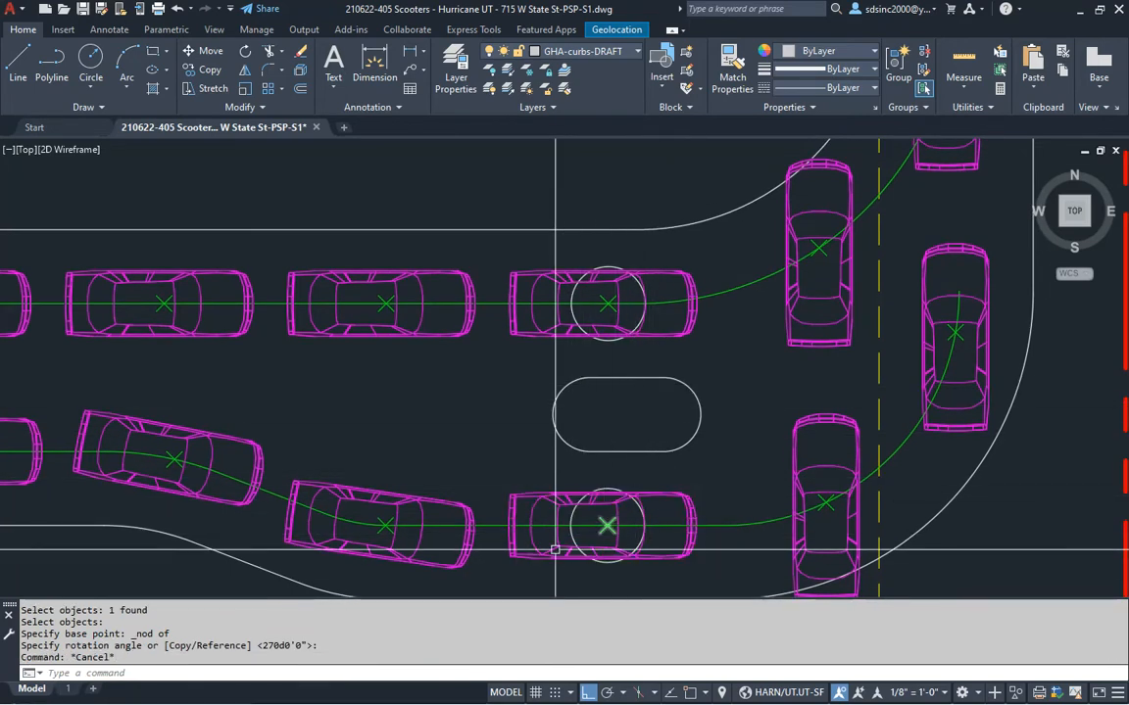
pyautogui.scroll(4, 583, 540)
pyautogui.write('e')
pyautogui.press('Return')
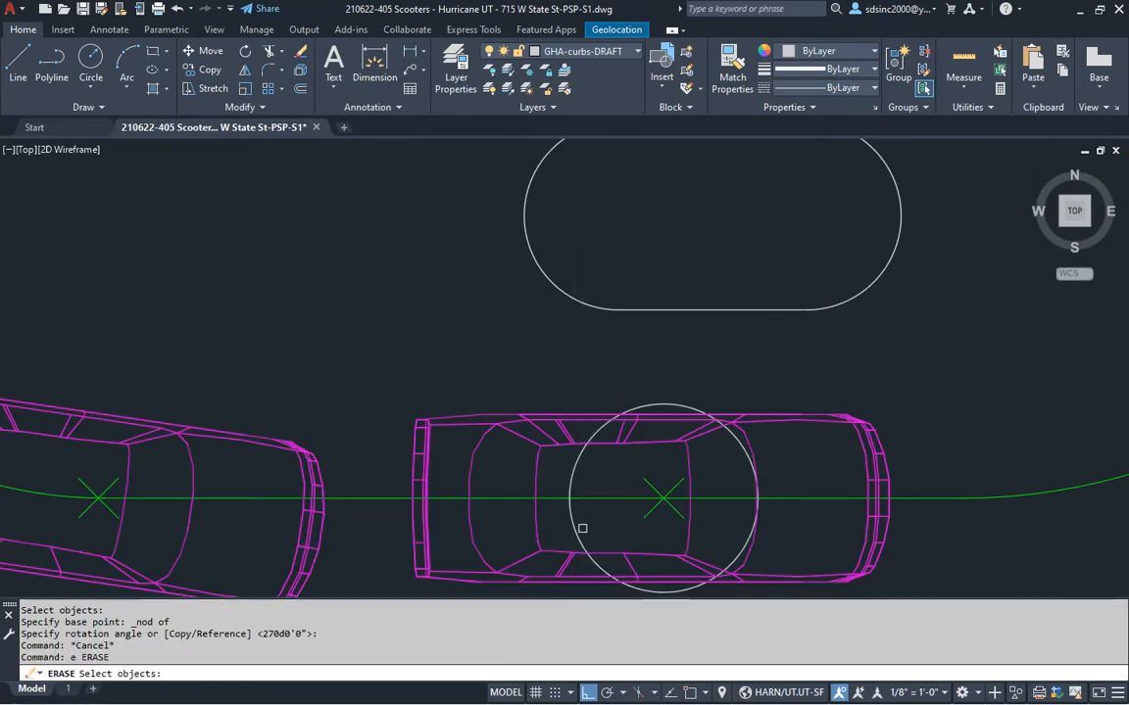
pyautogui.press('Return')
pyautogui.moveTo(639, 593); pyautogui.dragTo(604, 384, button='middle')
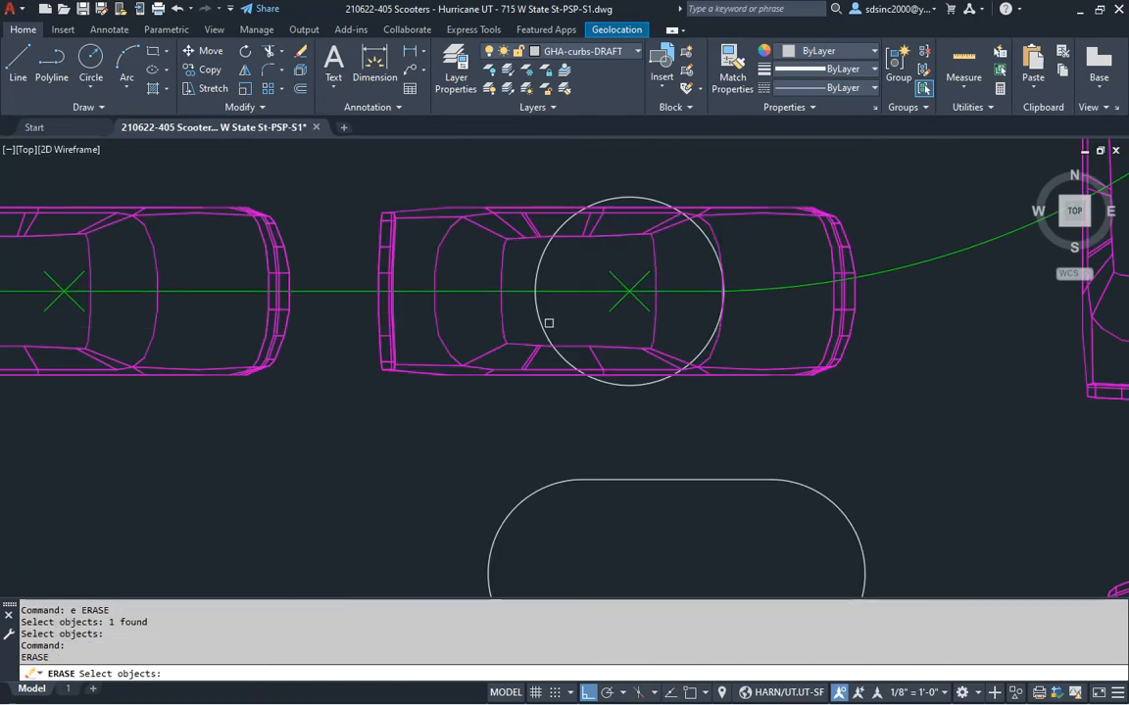
pyautogui.scroll(-5, 608, 297)
pyautogui.scroll(2, 527, 375)
pyautogui.press('Escape')
pyautogui.press('Escape')
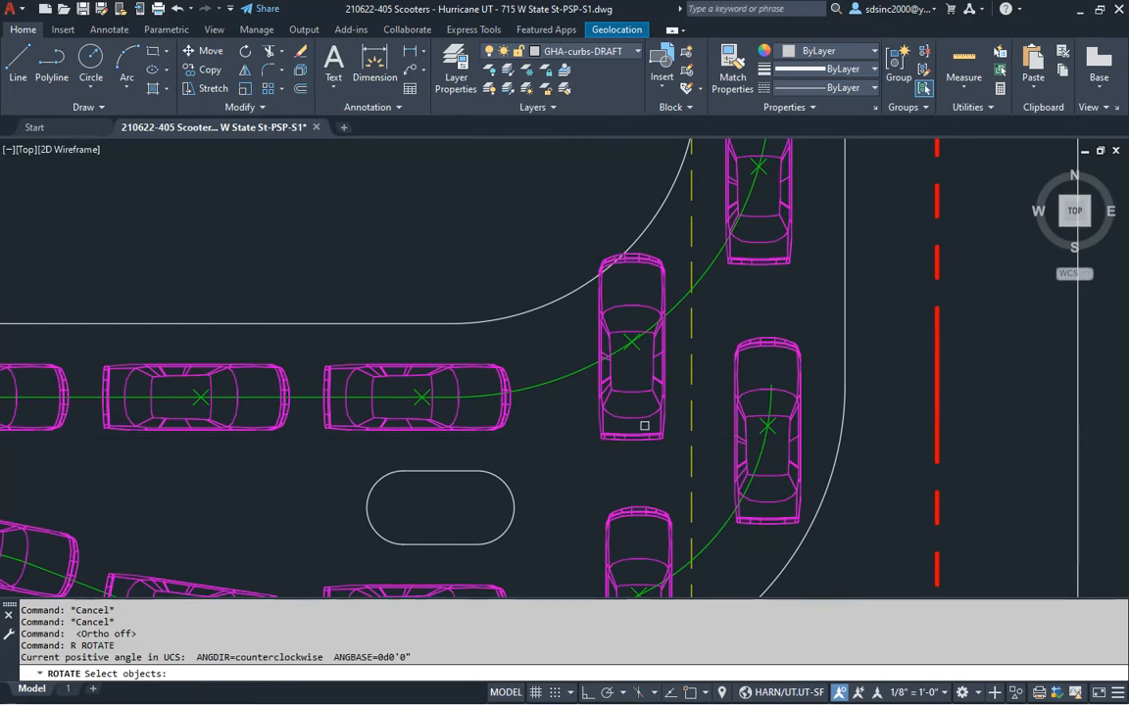
# Tilt two cars on the curve to follow the curved lane
pyautogui.click(645, 434)
pyautogui.press('Return')
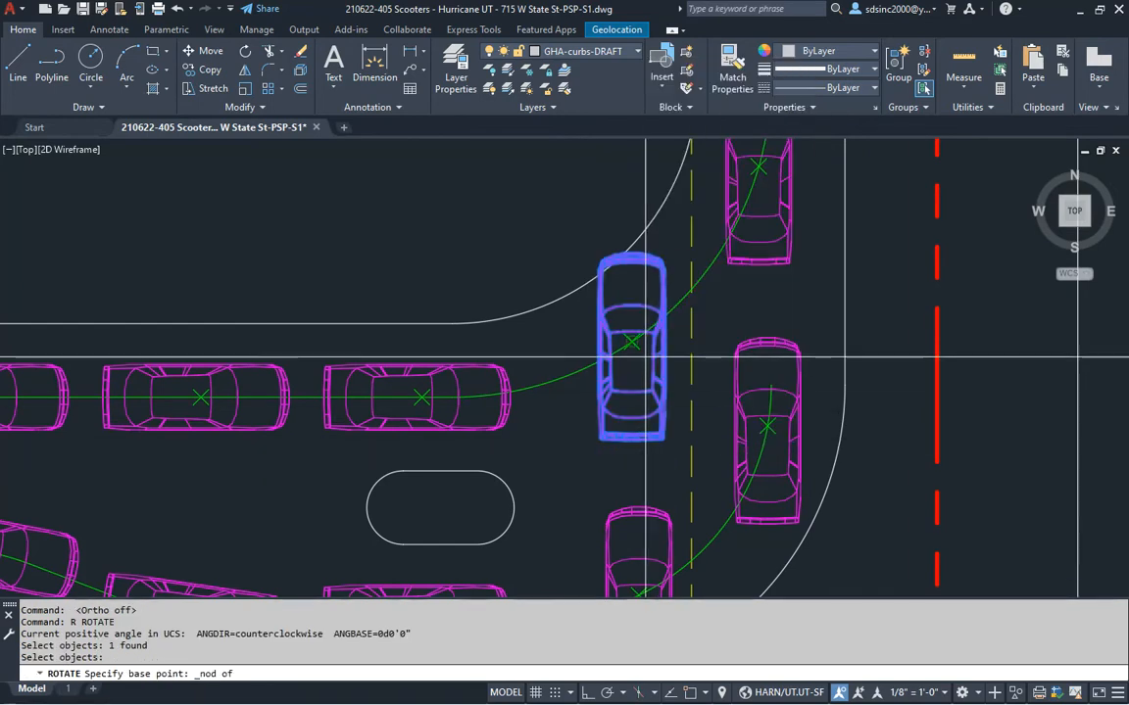
pyautogui.click(645, 358)
pyautogui.click(689, 429)
pyautogui.moveTo(653, 510); pyautogui.dragTo(674, 339, button='middle')
pyautogui.keyDown('shift'); pyautogui.rightClick(699, 388); pyautogui.keyUp('shift')
pyautogui.click(696, 422)
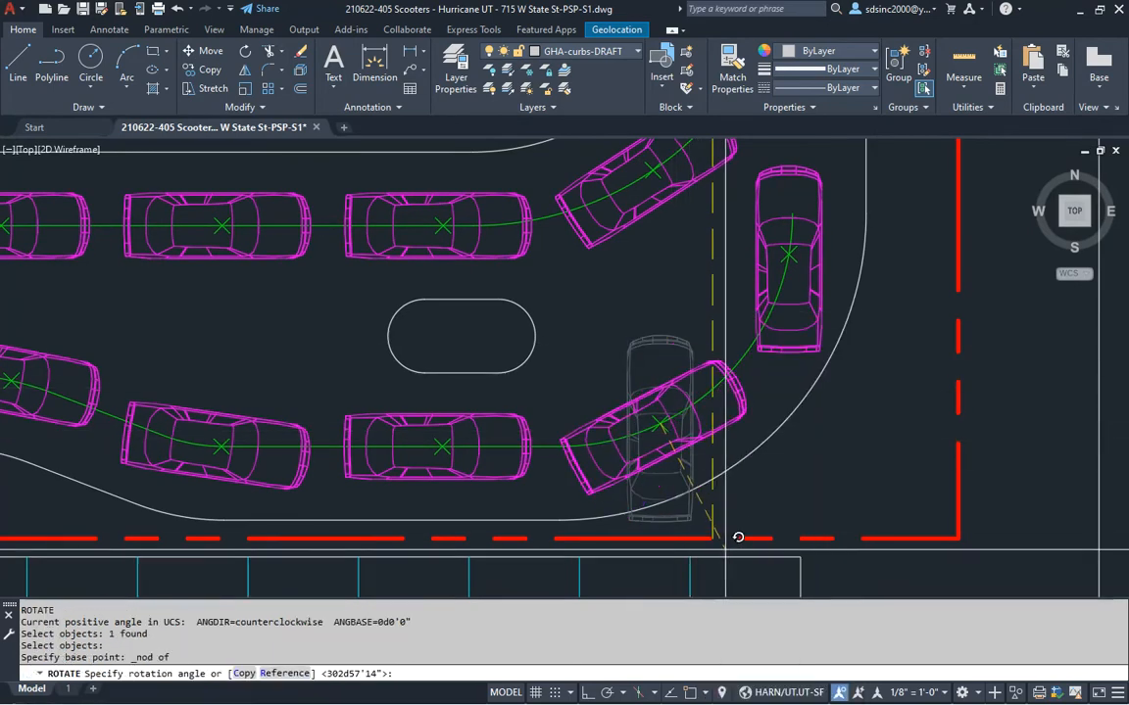
pyautogui.click(730, 549)
# Angle a vertical car along the curve, pivoting on its node
pyautogui.moveTo(824, 325); pyautogui.dragTo(667, 436, button='middle')
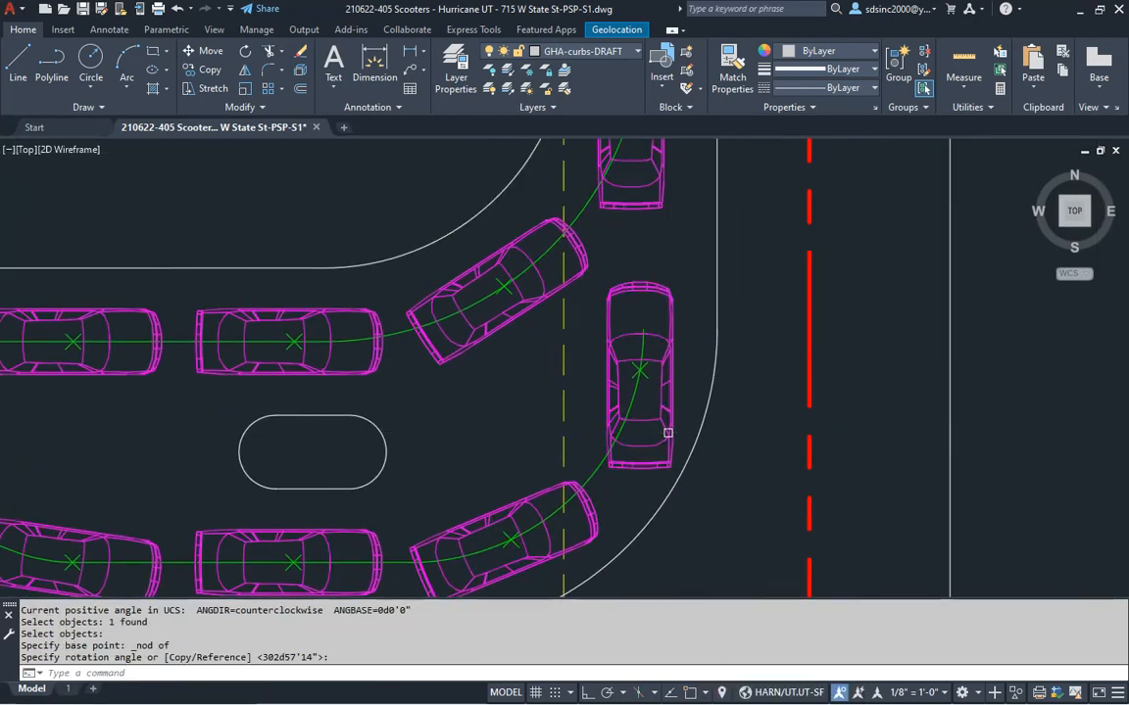
pyautogui.press('Return')
pyautogui.click(667, 436)
pyautogui.press('Return')
pyautogui.keyDown('shift'); pyautogui.rightClick(678, 441); pyautogui.keyUp('shift')
pyautogui.click(716, 348)
pyautogui.click(641, 370)
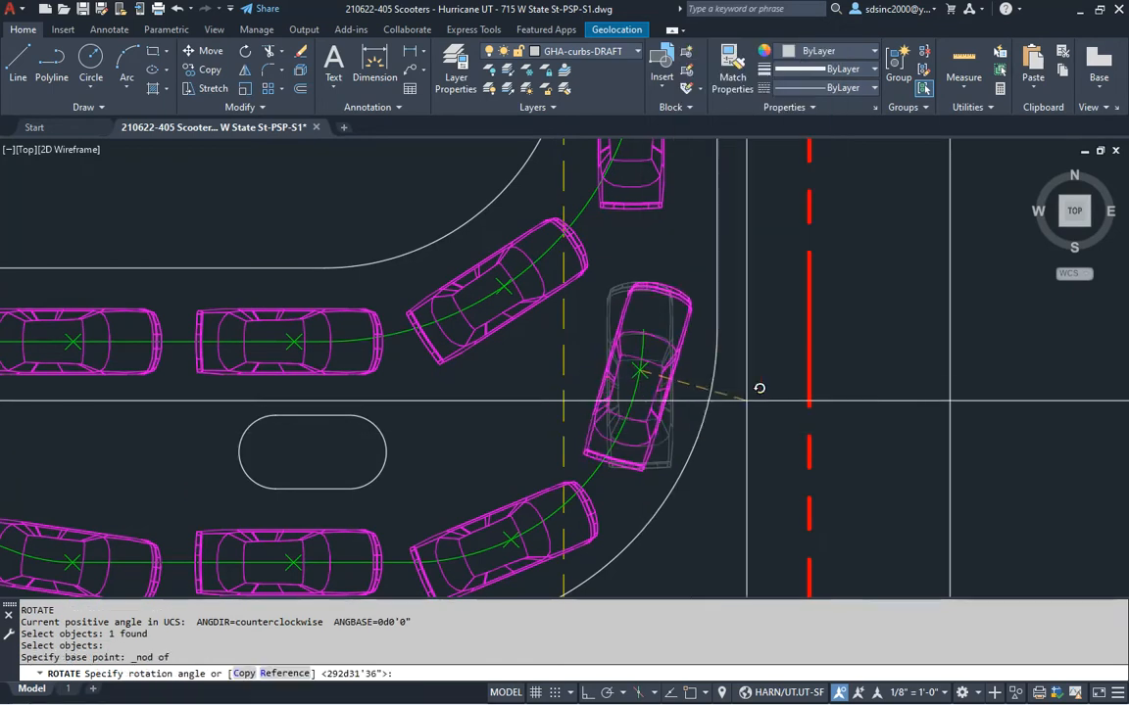
pyautogui.scroll(2, 600, 504)
pyautogui.click(595, 506)
# Angle the following vertical car to match the curve's bend
pyautogui.press('Return')
pyautogui.click(595, 502)
pyautogui.press('Return')
pyautogui.keyDown('shift'); pyautogui.rightClick(602, 506); pyautogui.keyUp('shift')
pyautogui.click(640, 412)
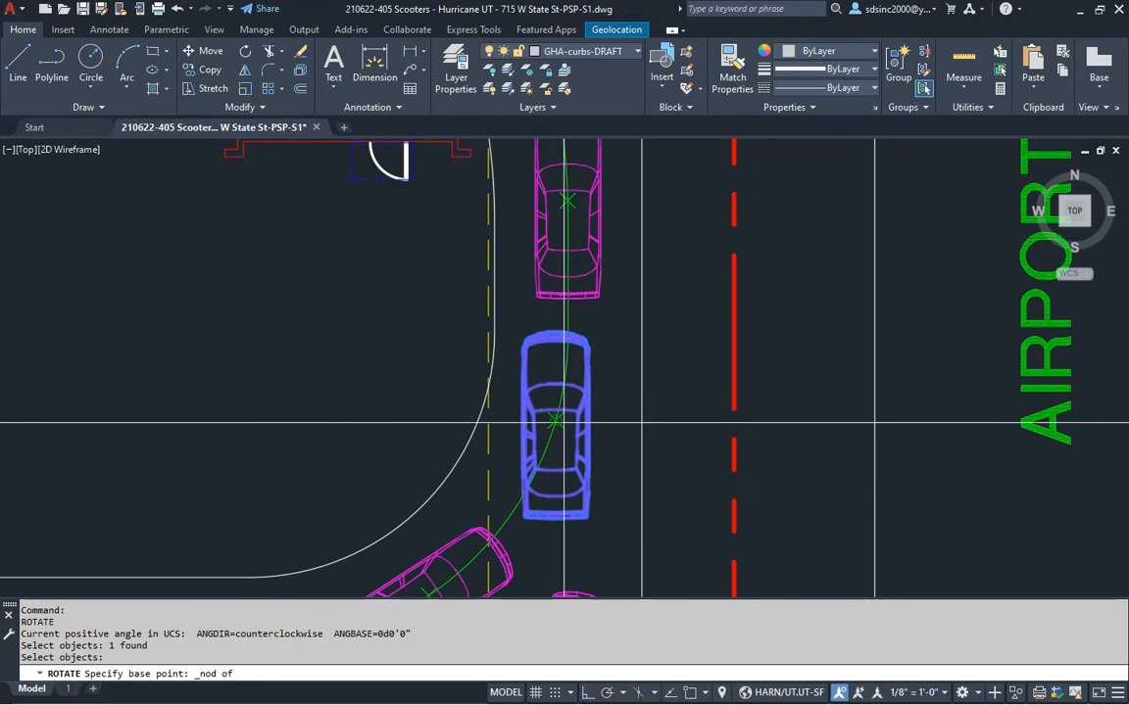
pyautogui.click(564, 423)
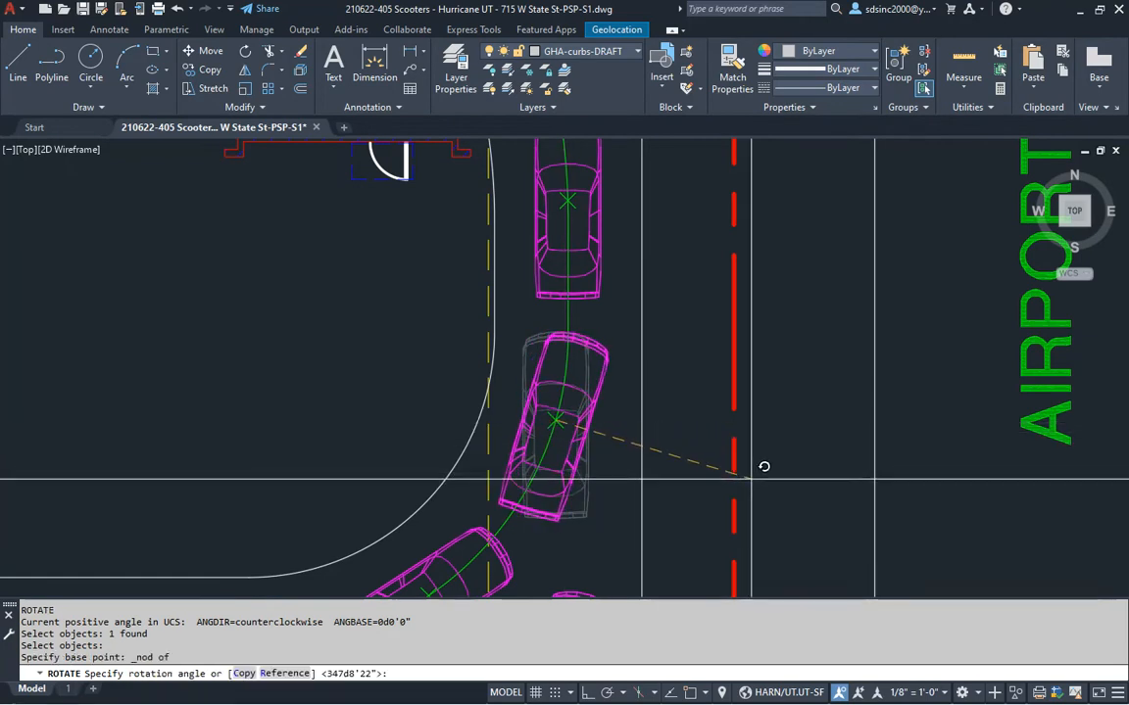
pyautogui.click(750, 480)
# Rotate the middle car on the building side, then view both drive-thru rows
pyautogui.moveTo(618, 273); pyautogui.dragTo(630, 475, button='middle')
pyautogui.press('Return')
pyautogui.click(614, 331)
pyautogui.press('Return')
pyautogui.keyDown('shift'); pyautogui.rightClick(618, 402); pyautogui.keyUp('shift')
pyautogui.click(660, 323)
pyautogui.click(619, 407)
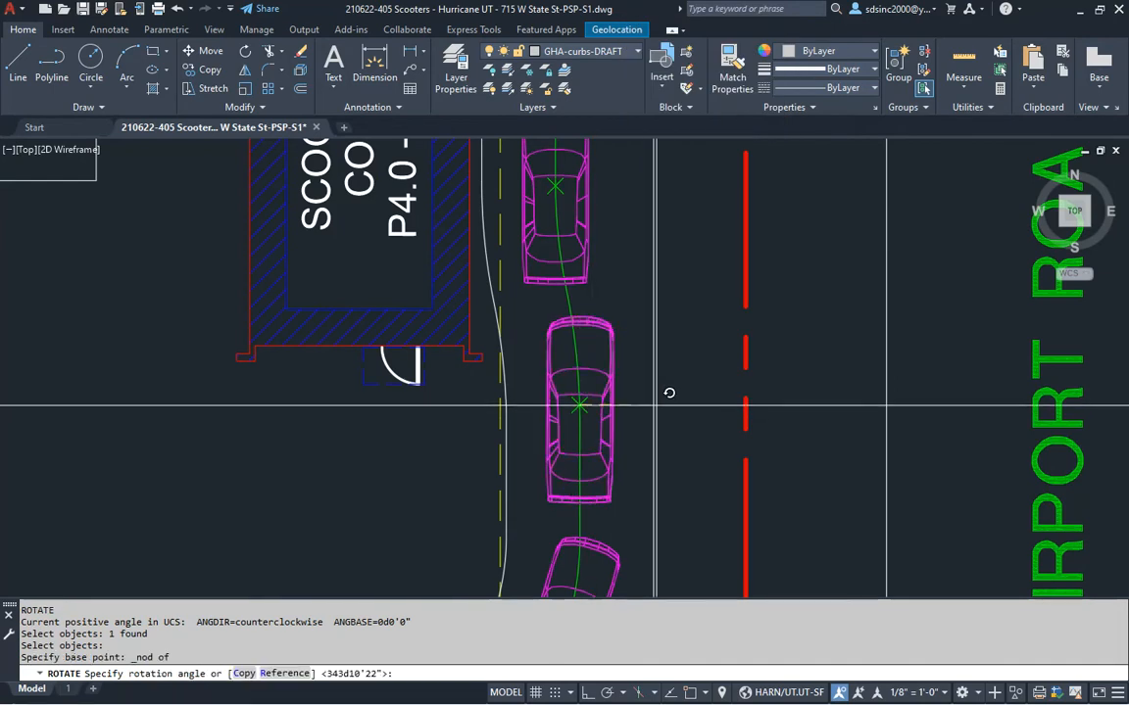
pyautogui.click(723, 385)
pyautogui.scroll(-5, 691, 441)
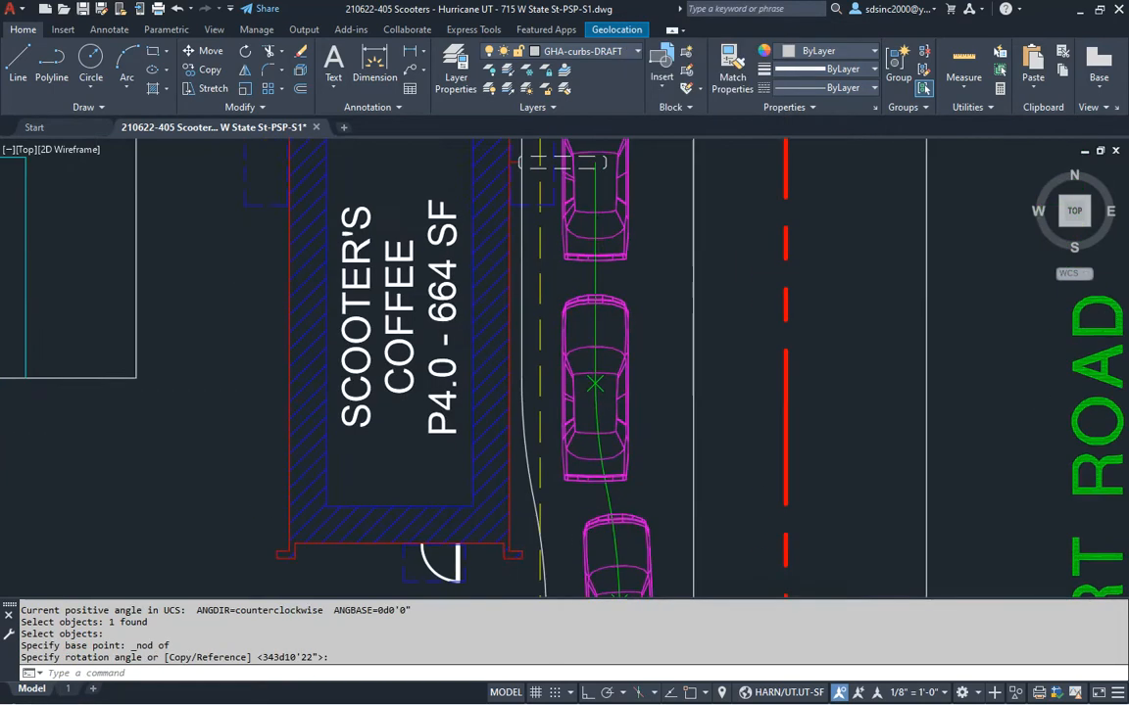
pyautogui.moveTo(698, 451); pyautogui.dragTo(716, 338, button='middle')
pyautogui.moveTo(577, 524); pyautogui.dragTo(609, 397, button='middle')
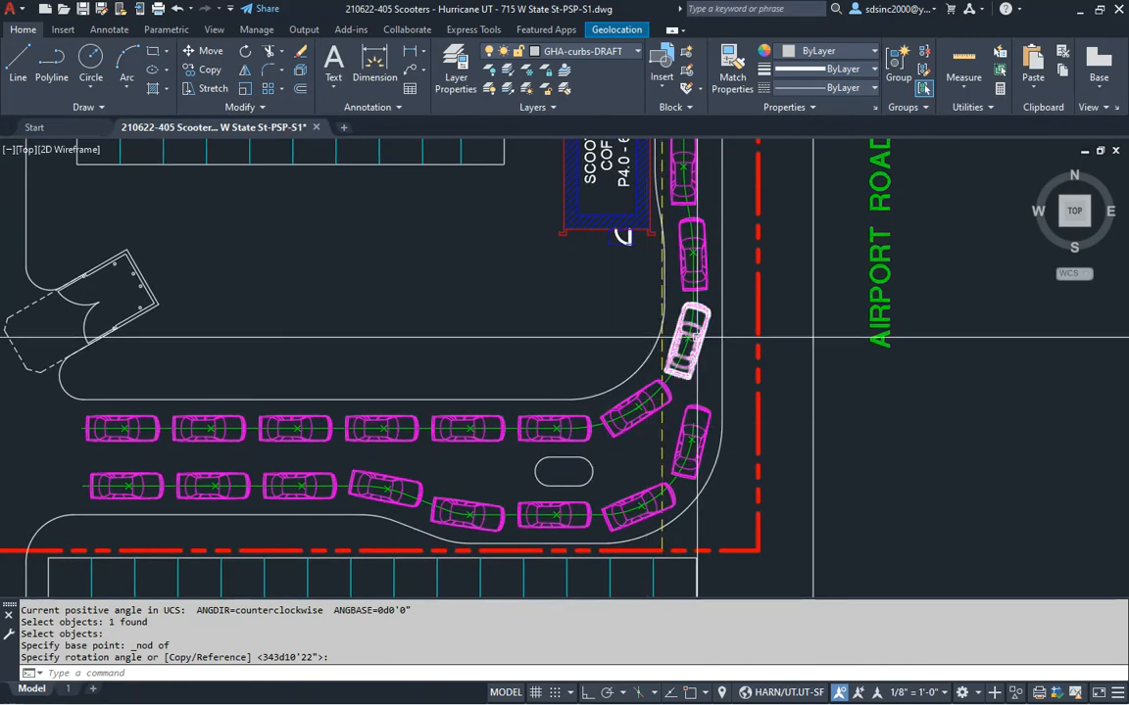
# Isolate the GHA-parking count layer and erase the 22 green parking lines
pyautogui.scroll(6, 691, 336)
pyautogui.press('Escape')
pyautogui.press('Escape')
pyautogui.write('li')
pyautogui.press('Return')
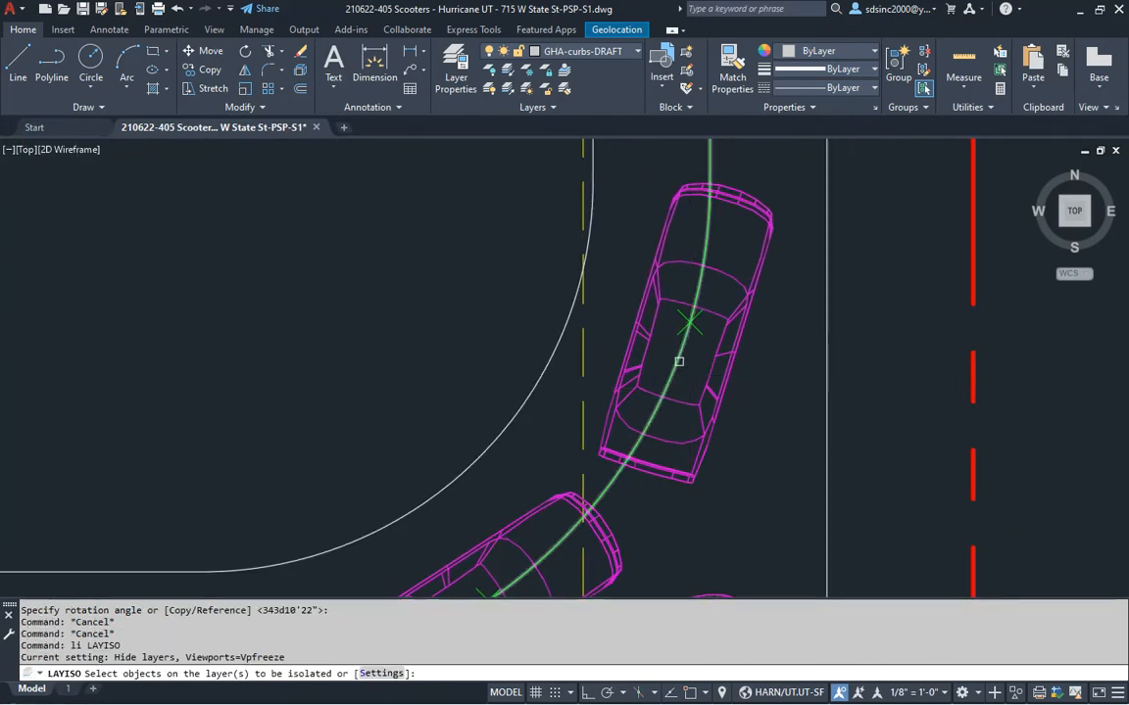
pyautogui.click(680, 362)
pyautogui.press('Return')
pyautogui.scroll(-4, 683, 371)
pyautogui.press('Escape')
pyautogui.click(275, 201)
pyautogui.click(789, 546)
pyautogui.write('e')
pyautogui.press('Return')
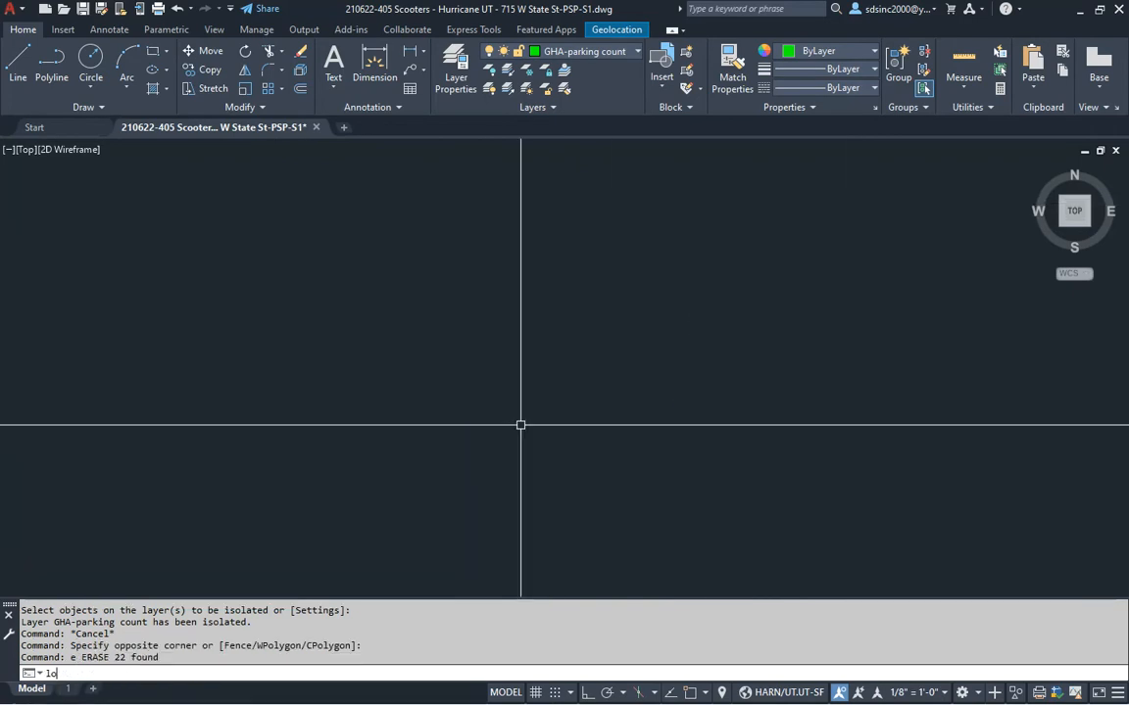
# Turn all layers back on, then turn off the aerial image layer
pyautogui.write('lon')
pyautogui.press('Return')
pyautogui.scroll(-5, 729, 386)
pyautogui.press('Escape')
pyautogui.press('Escape')
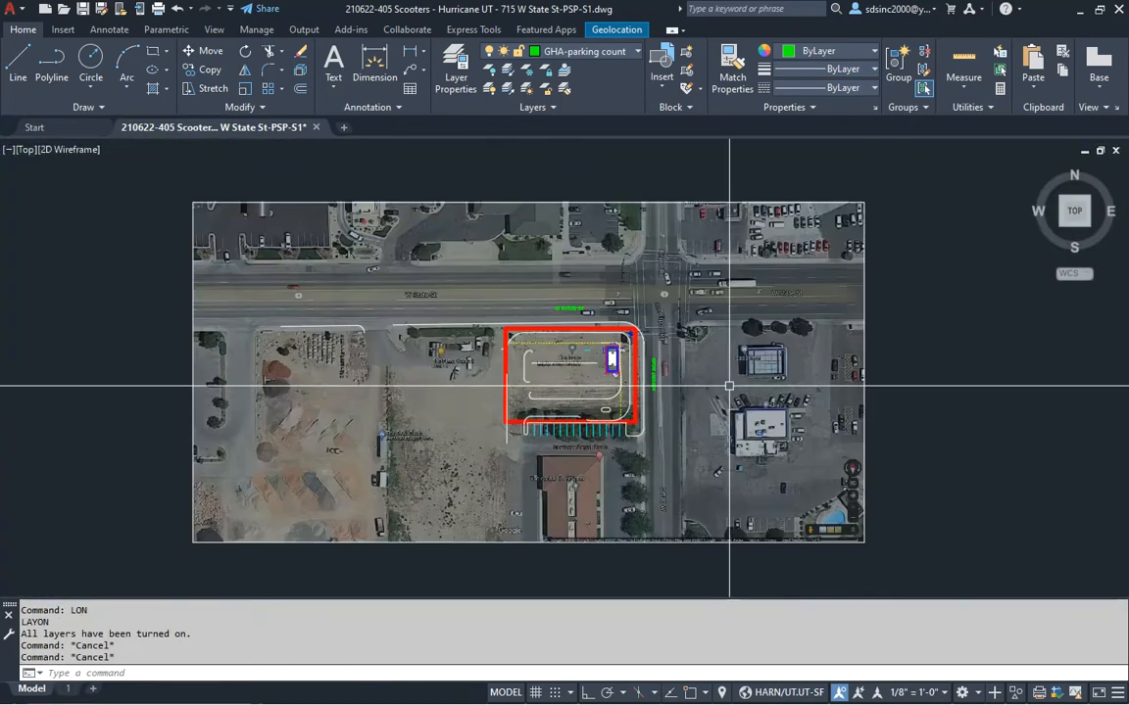
pyautogui.press('Return')
pyautogui.click(611, 359)
# Save the drawing and move the checklist window aside
pyautogui.scroll(6, 587, 372)
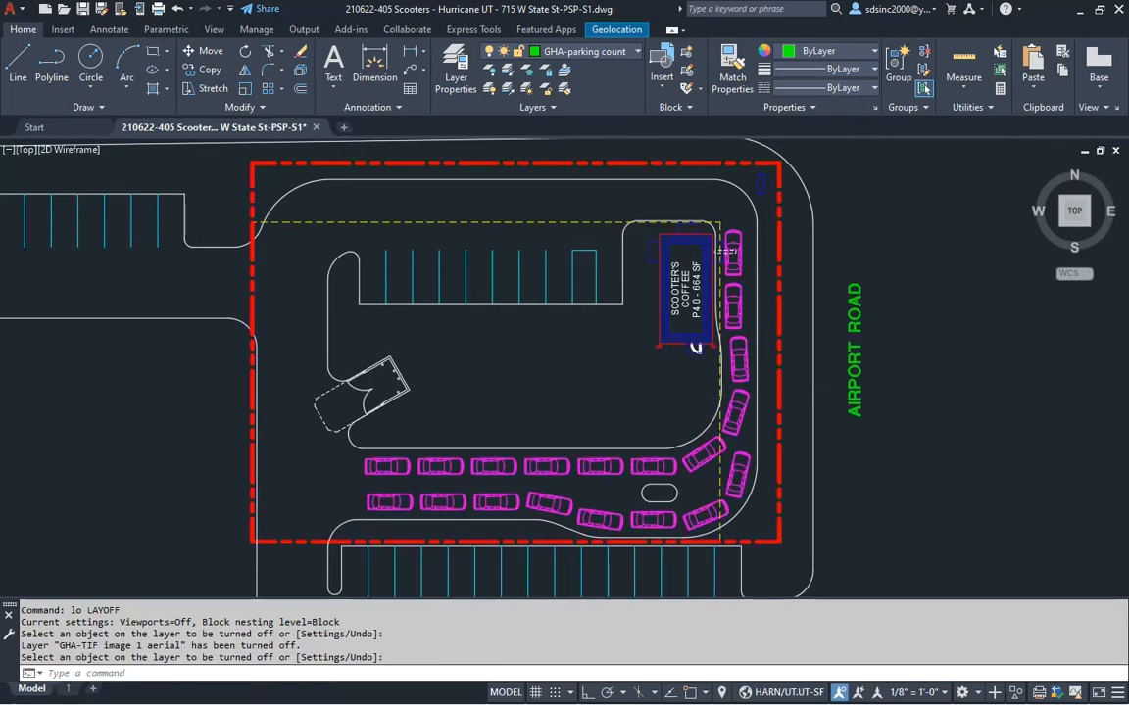
pyautogui.hotkey('ctrl', 's')
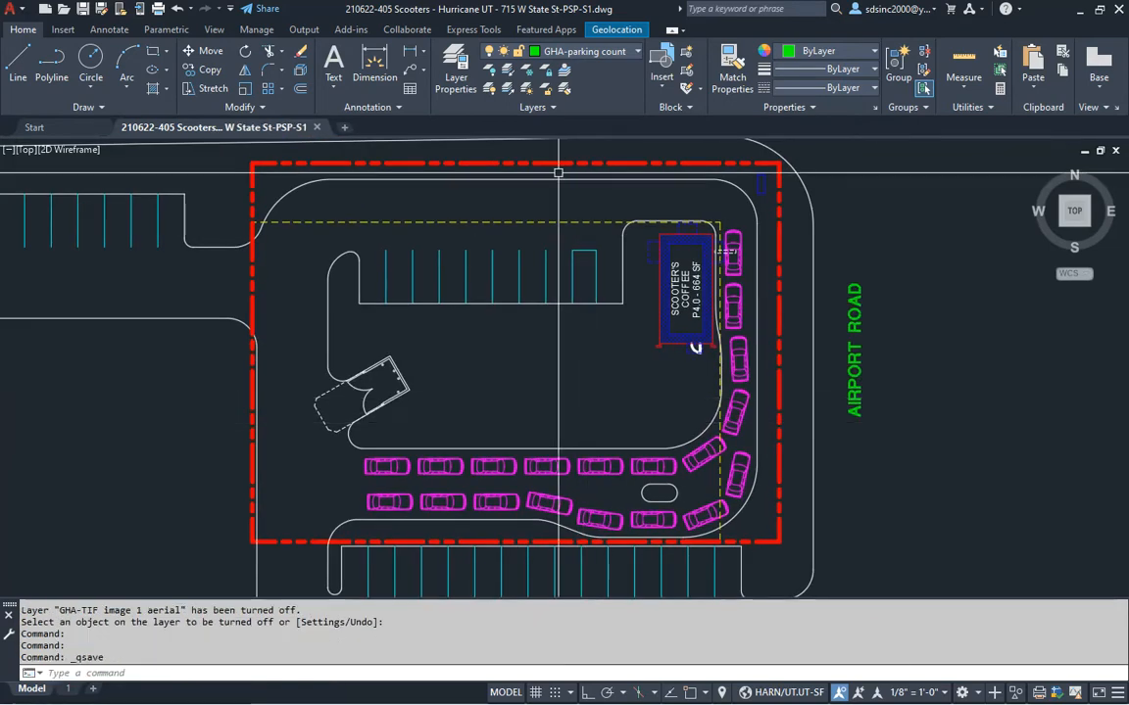
pyautogui.hotkey('alt', 'Tab')
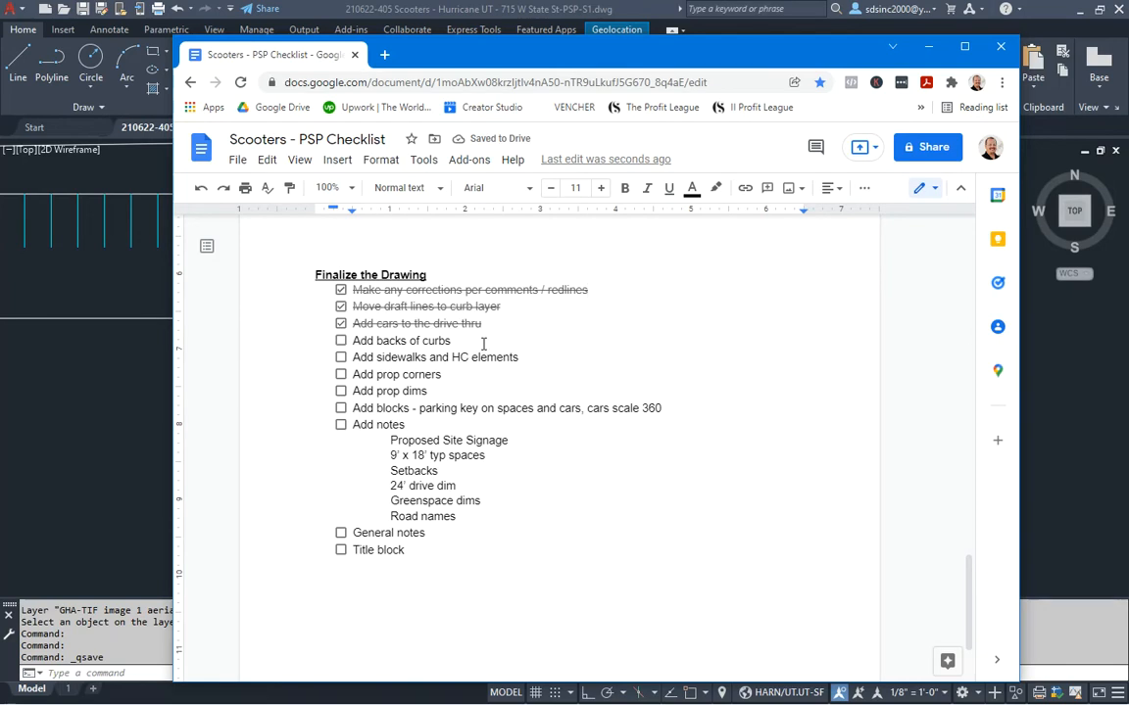
pyautogui.moveTo(639, 64)
pyautogui.mouseDown()
pyautogui.moveTo(471, 0)
pyautogui.moveTo(431, 0)
pyautogui.mouseUp()
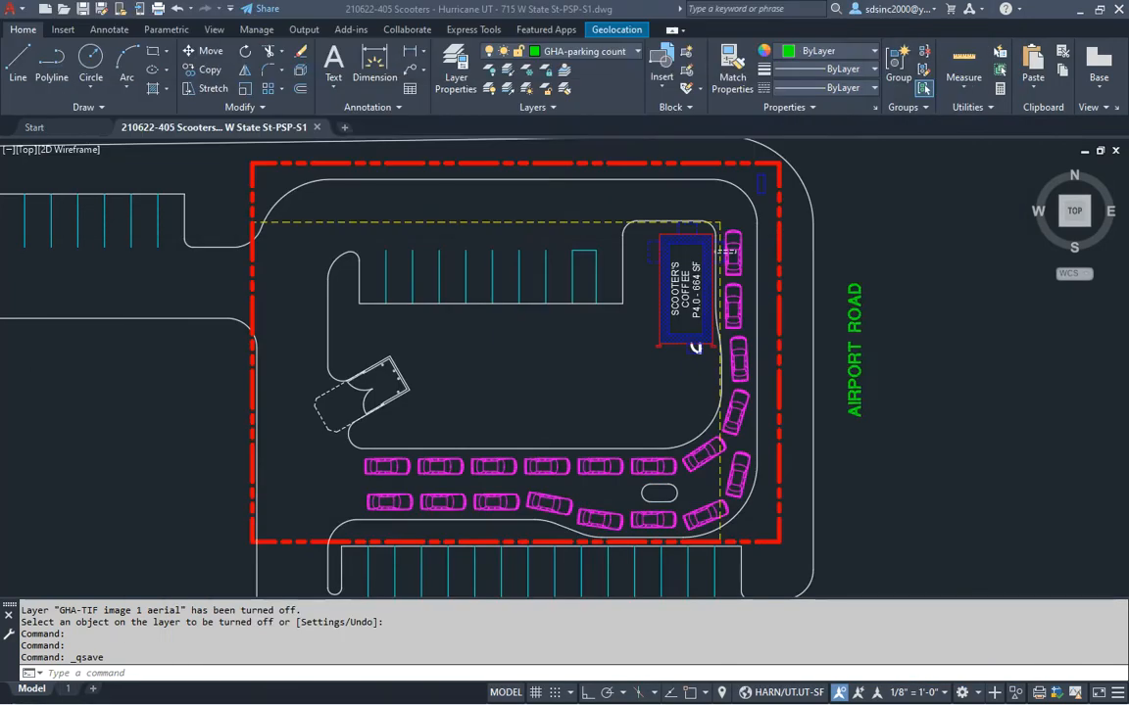
# Isolate the GHA-curbs layer so only the curb lines remain visible
pyautogui.press('Escape')
pyautogui.press('Escape')
pyautogui.write('ll')
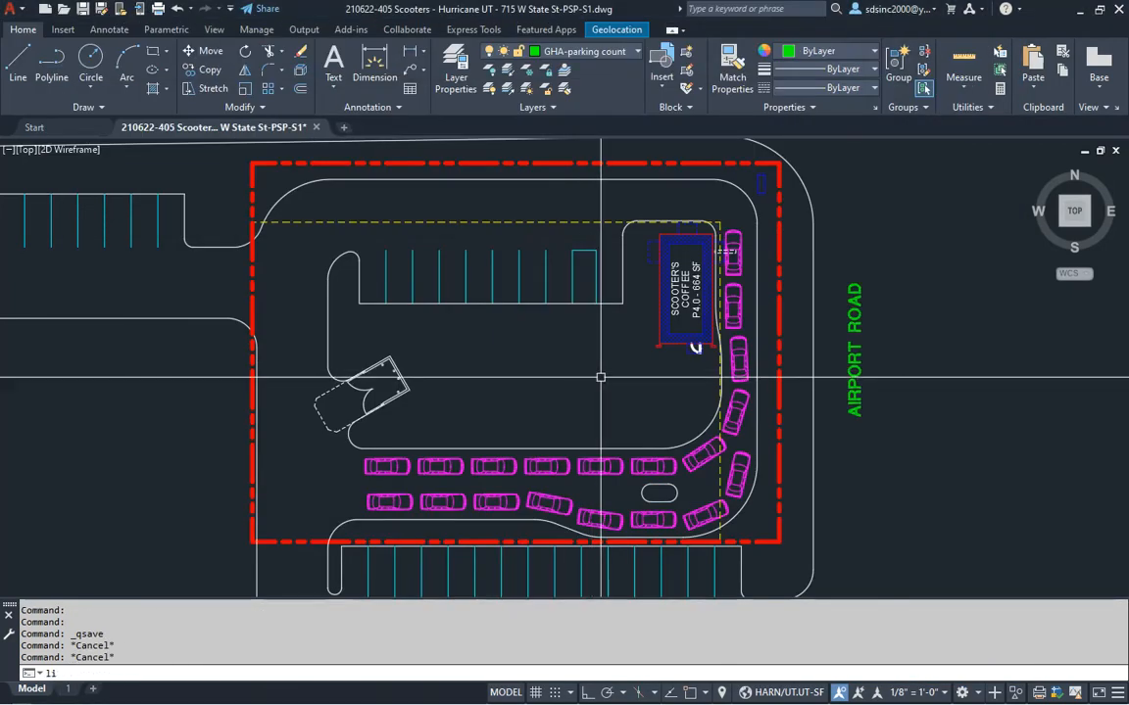
pyautogui.write('i')
pyautogui.press('Return')
pyautogui.press('Return')
pyautogui.scroll(-3, 604, 352)
pyautogui.scroll(1, 615, 367)
pyautogui.press('Escape')
pyautogui.press('Escape')
pyautogui.write('pe')
# Convert the top curb line to a polyline and window-join its connected segments
pyautogui.press('Return')
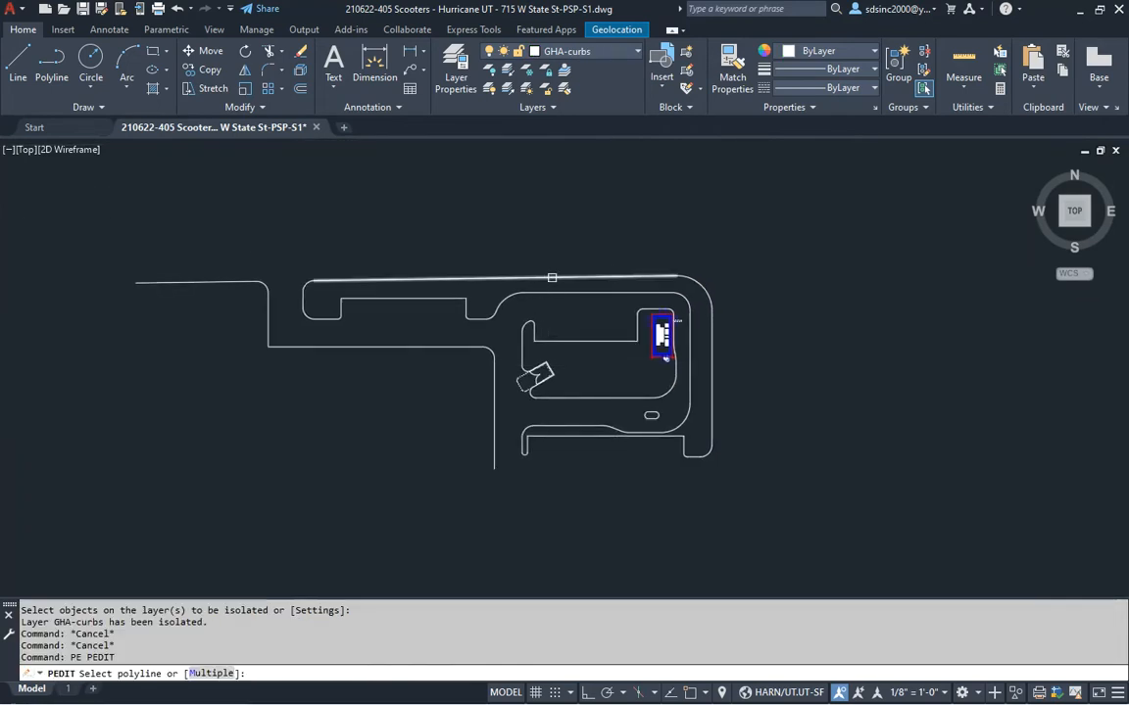
pyautogui.click(551, 278)
pyautogui.press('Return')
pyautogui.write('j')
# Convert the next curb line to a polyline and join its enclosed segments
pyautogui.press('Return')
pyautogui.click(195, 182)
pyautogui.click(806, 517)
pyautogui.press('Return')
pyautogui.press('Return')
pyautogui.press('Return')
pyautogui.click(444, 347)
# Join the remaining 18 curb segments into another polyline
pyautogui.press('Return')
pyautogui.write('j')
pyautogui.press('Return')
pyautogui.click(111, 223)
pyautogui.click(506, 458)
pyautogui.press('Return')
pyautogui.press('Return')
pyautogui.press('Return')
pyautogui.click(584, 398)
pyautogui.press('Return')
pyautogui.write('j')
pyautogui.press('Return')
pyautogui.click(448, 194)
pyautogui.click(720, 456)
pyautogui.press('Return')
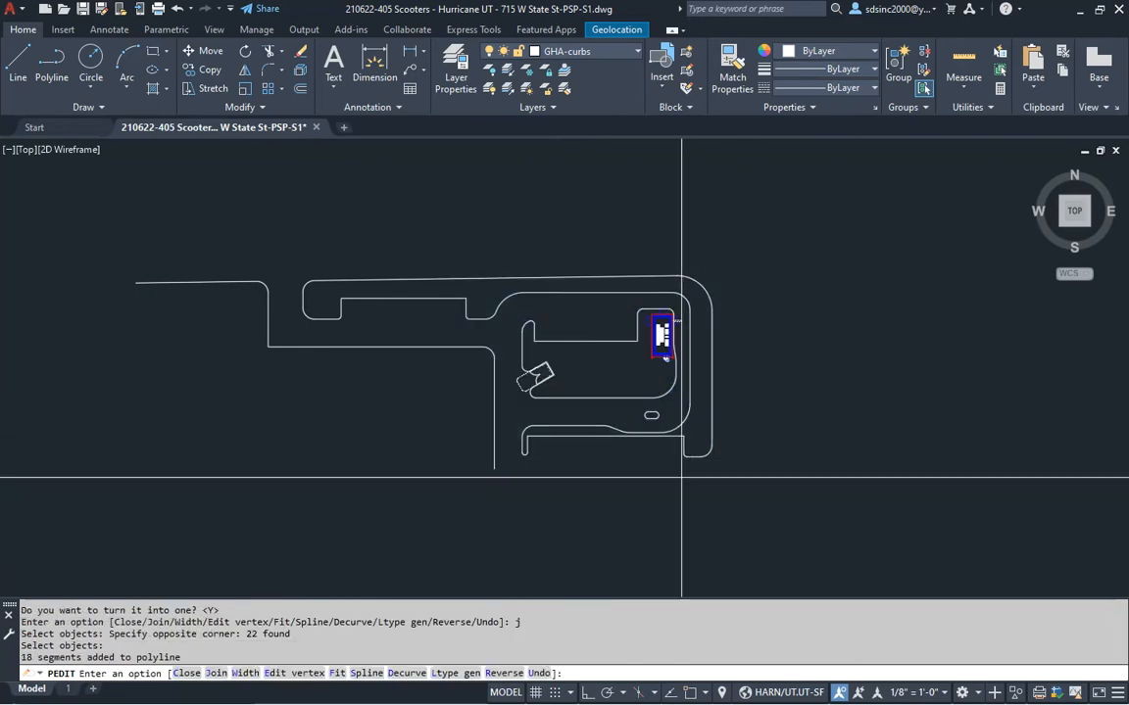
pyautogui.scroll(6, 665, 431)
pyautogui.press('Return')
pyautogui.press('Return')
# Verify the outer and inner curbs each select as a single polyline
pyautogui.press('Escape')
pyautogui.press('Escape')
pyautogui.scroll(-5, 605, 392)
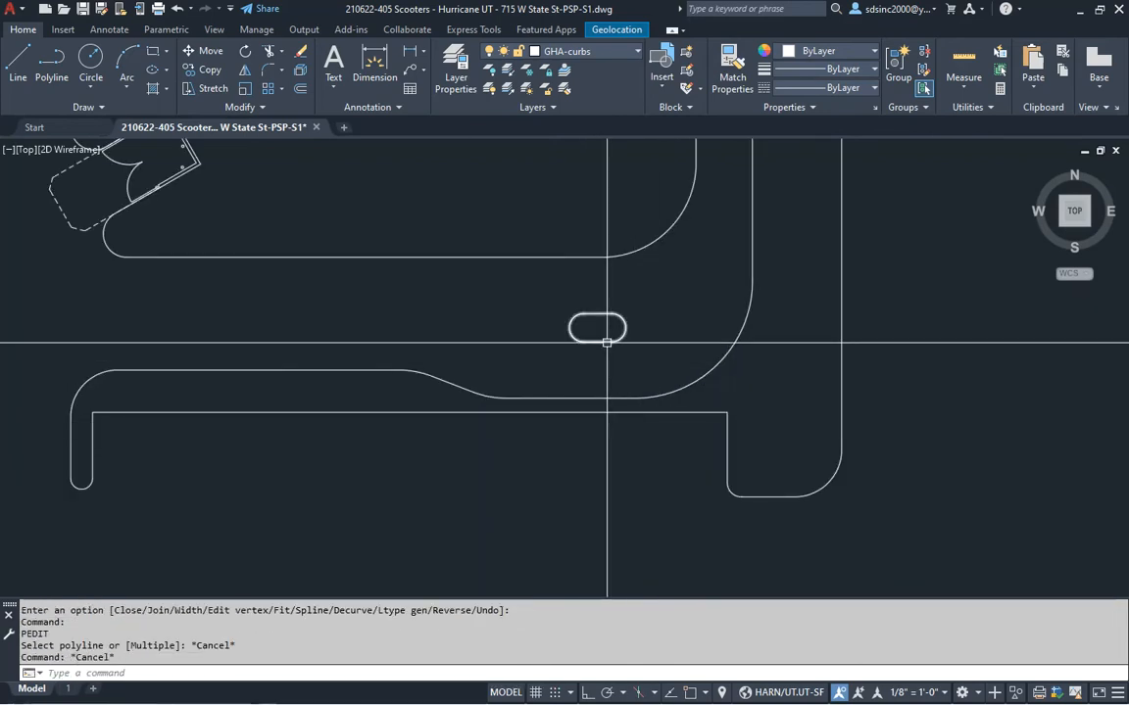
pyautogui.click(675, 373)
pyautogui.moveTo(637, 330); pyautogui.dragTo(707, 441, button='middle')
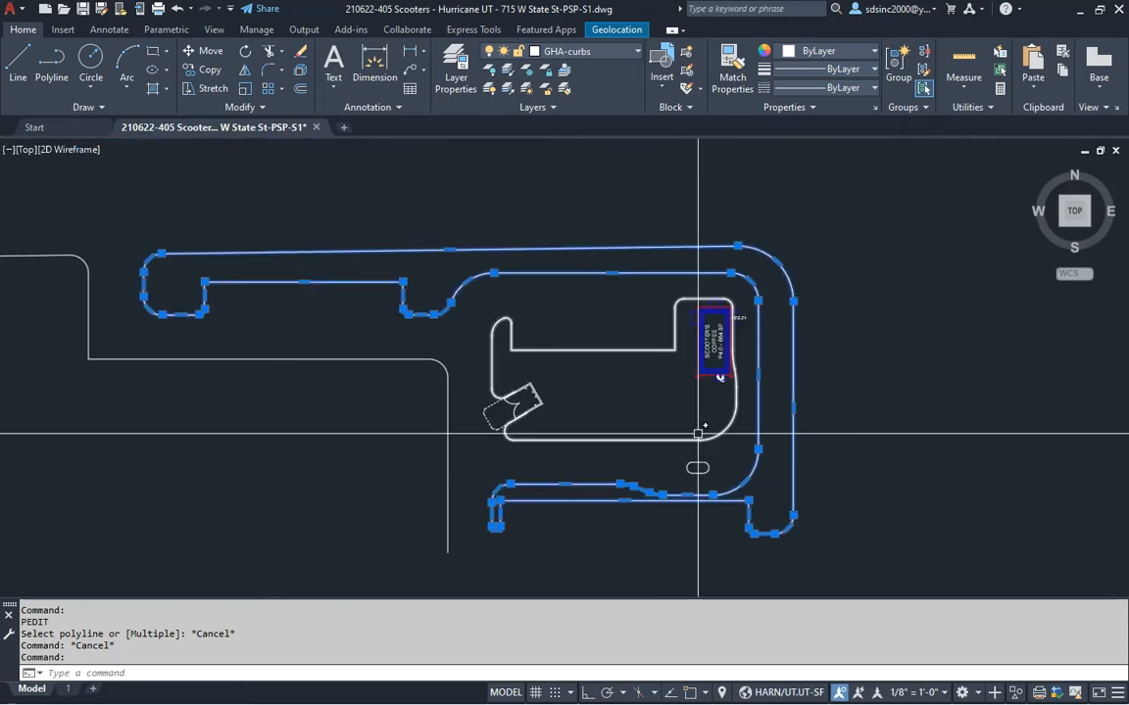
pyautogui.click(667, 440)
pyautogui.press('Escape')
pyautogui.press('Escape')
pyautogui.press('Escape')
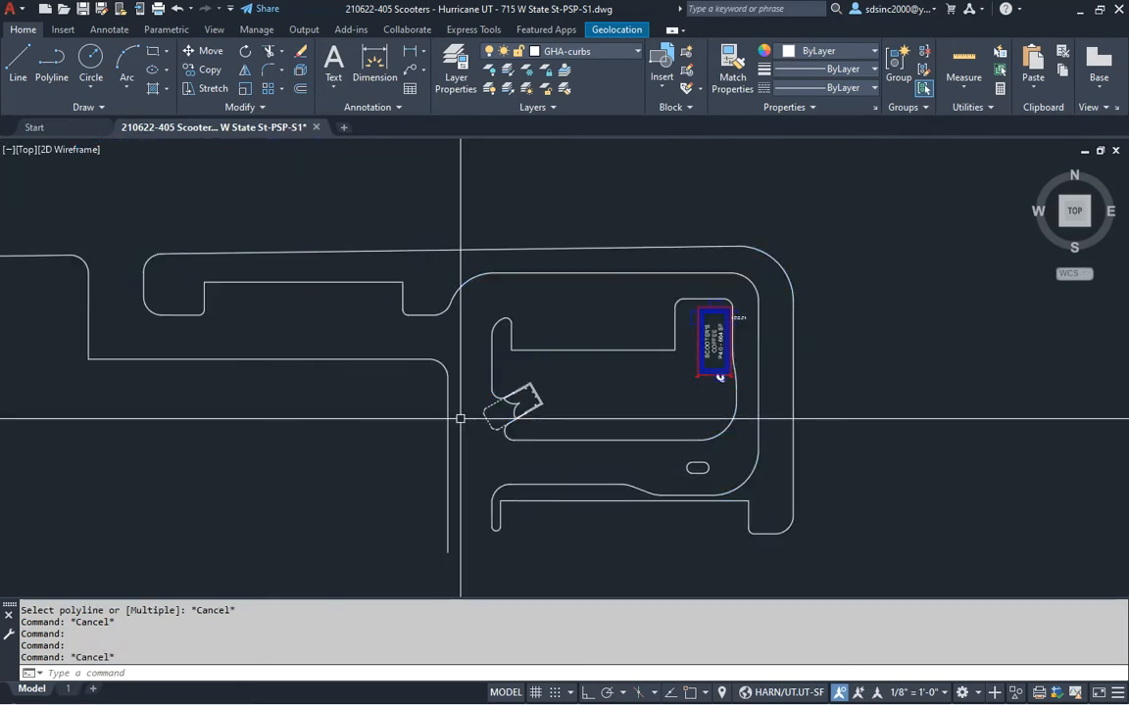
# Offset the outer, rounded and other curb polylines 6 inward as back-of-curb lines
pyautogui.write('6')
pyautogui.press('Return')
pyautogui.scroll(2, 475, 319)
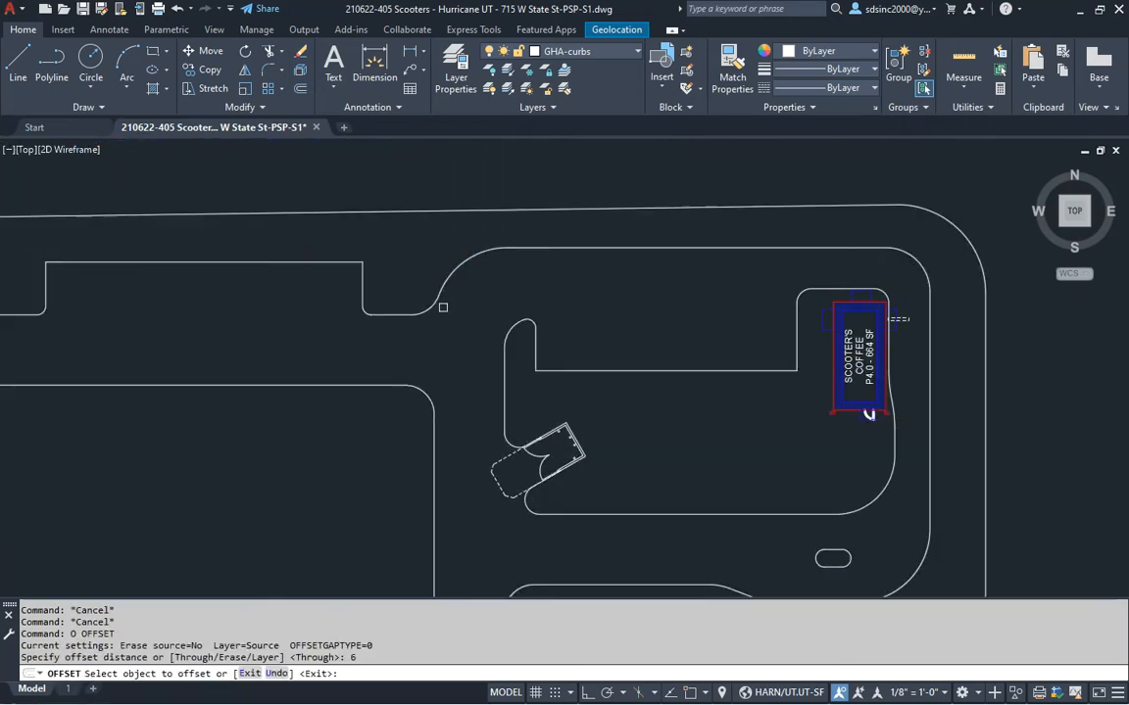
pyautogui.click(424, 281)
pyautogui.click(425, 281)
pyautogui.scroll(4, 431, 422)
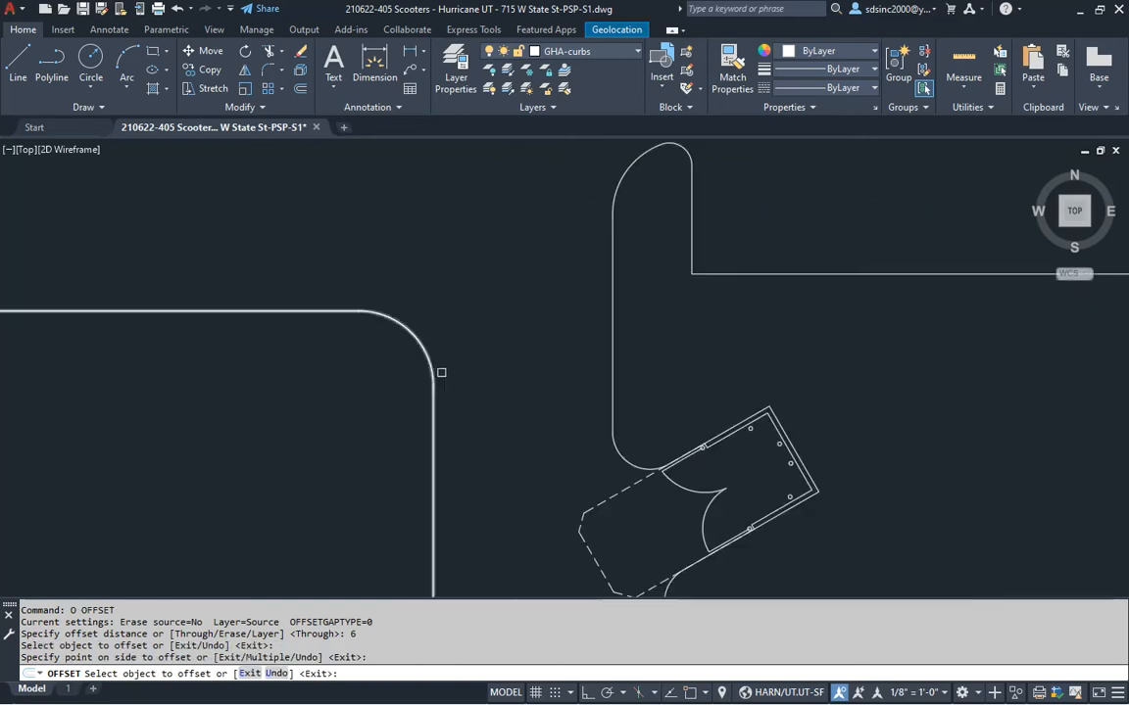
pyautogui.click(432, 359)
pyautogui.click(369, 402)
pyautogui.click(616, 357)
pyautogui.click(666, 371)
pyautogui.scroll(-2, 691, 349)
pyautogui.moveTo(746, 378); pyautogui.dragTo(614, 328, button='middle')
pyautogui.scroll(3, 848, 471)
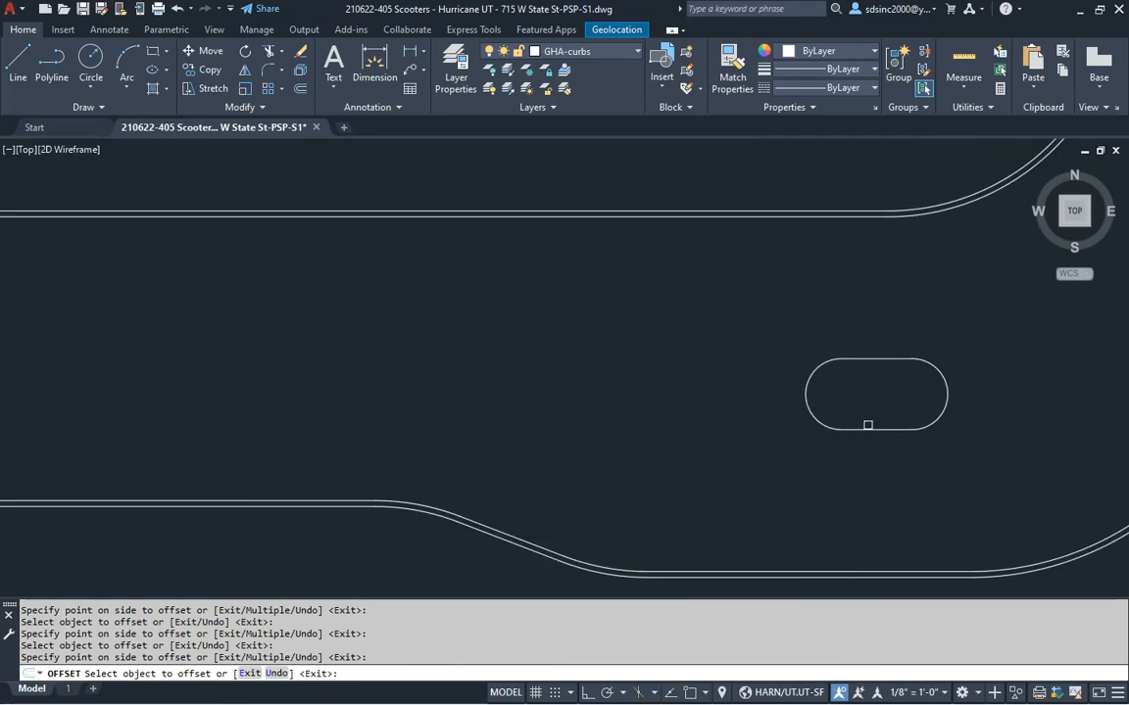
pyautogui.press('Escape')
# Move the three new offset lines onto the GHA-curbs back layer
pyautogui.click(809, 395)
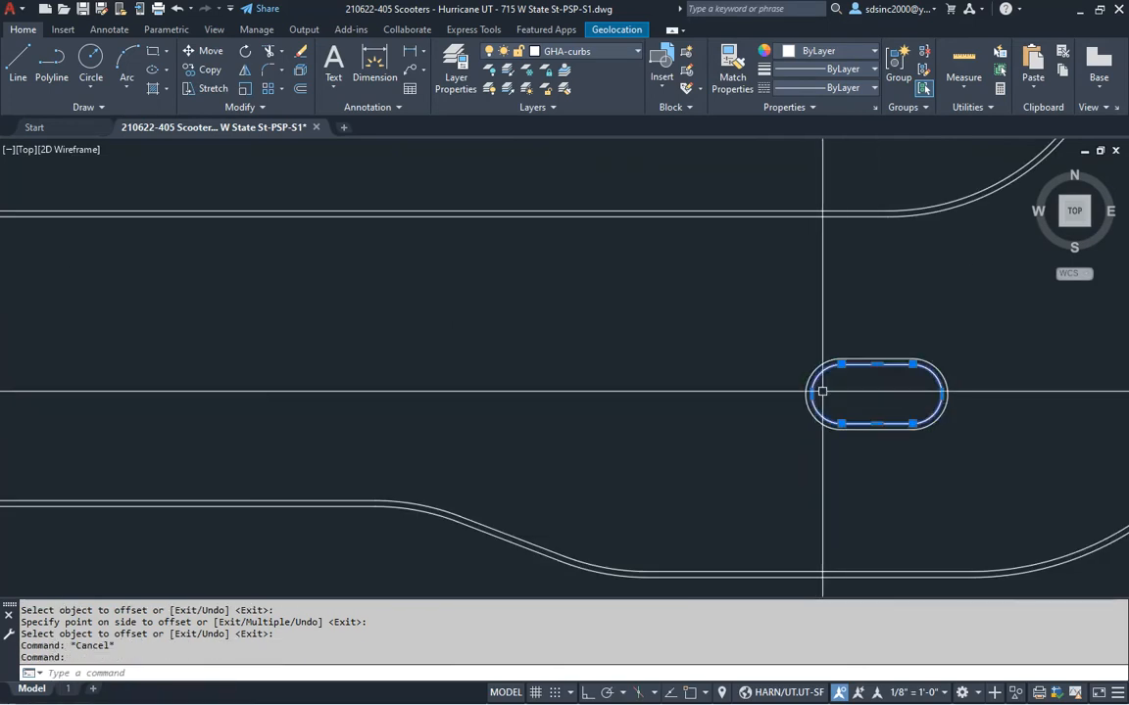
pyautogui.click(844, 212)
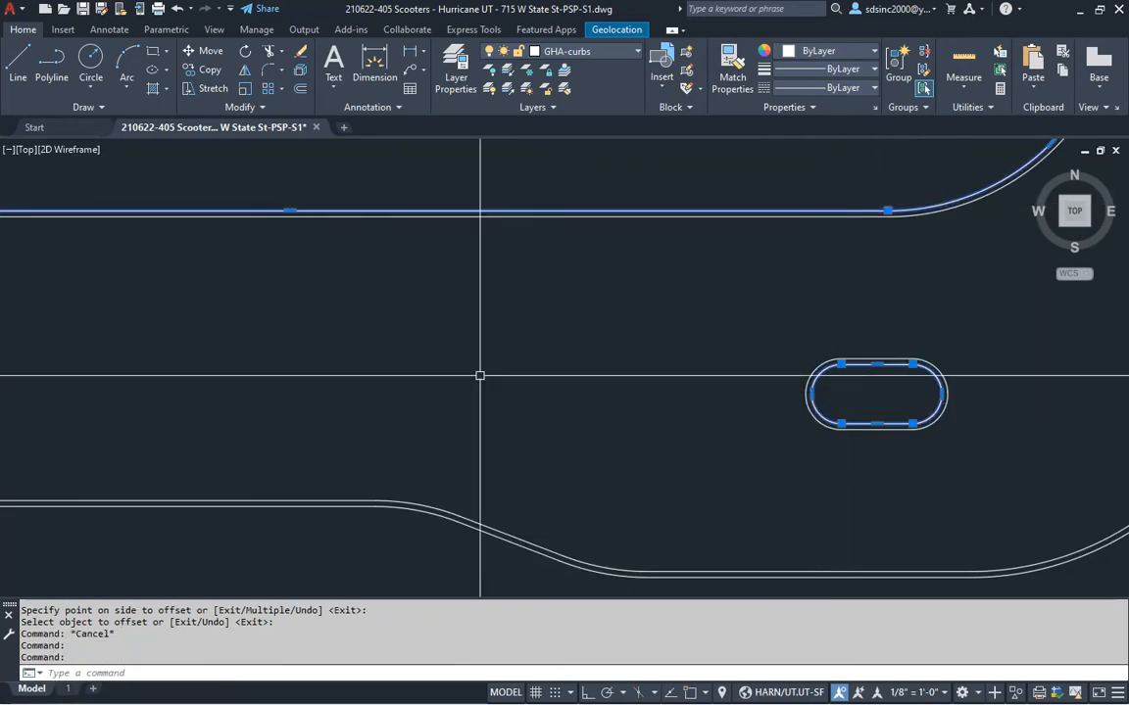
pyautogui.click(475, 529)
pyautogui.scroll(-3, 421, 470)
pyautogui.scroll(5, 461, 422)
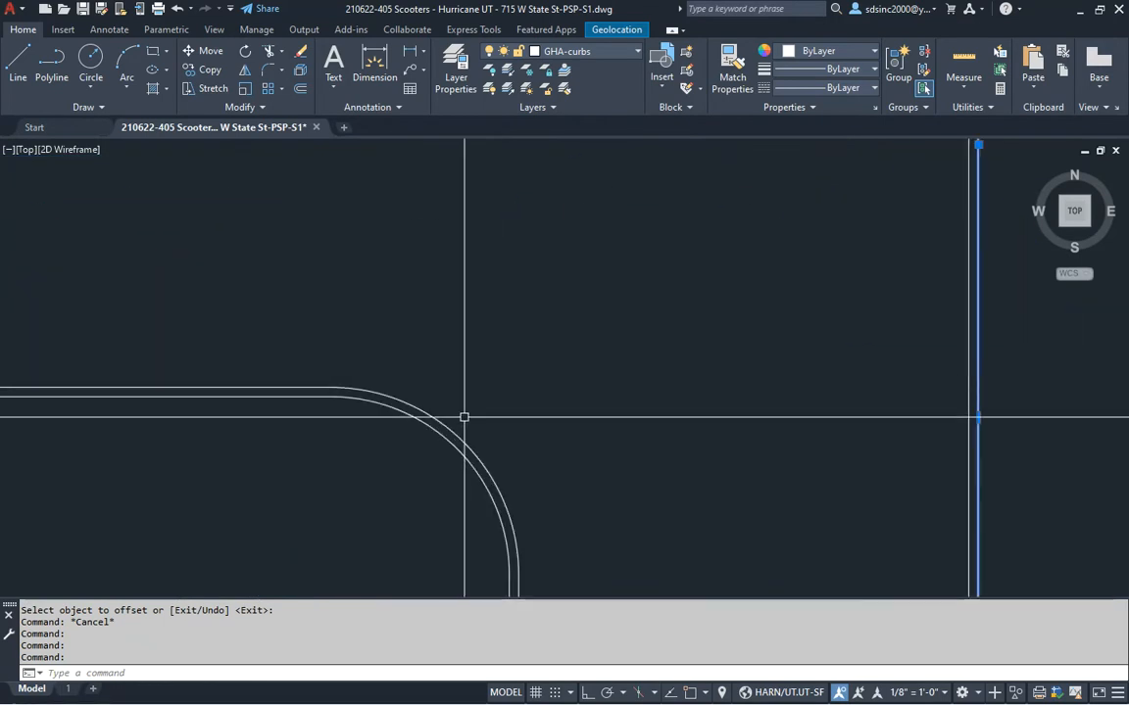
pyautogui.scroll(-4, 460, 446)
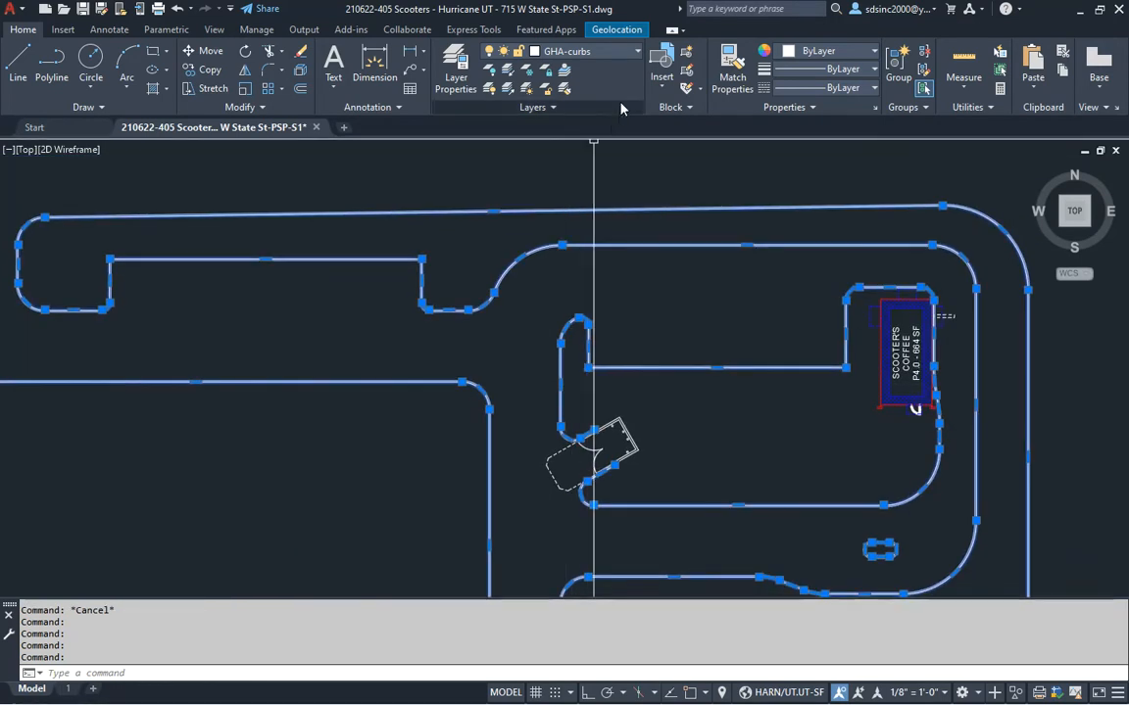
pyautogui.click(615, 59)
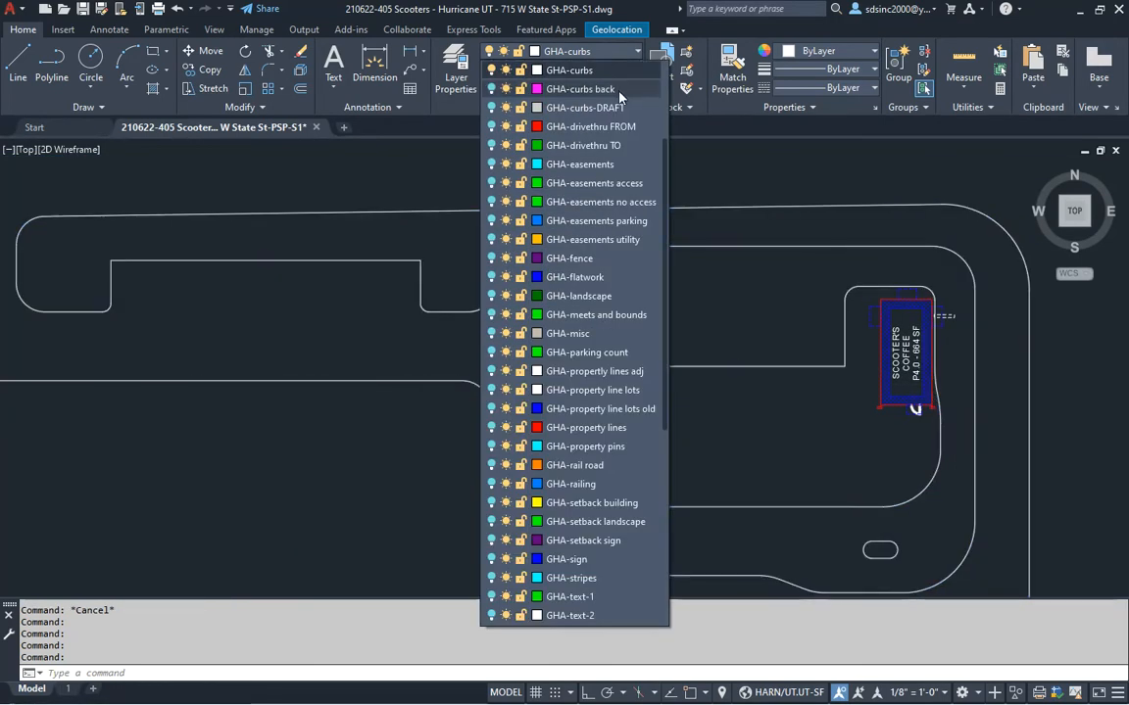
pyautogui.click(559, 85)
pyautogui.click(660, 375)
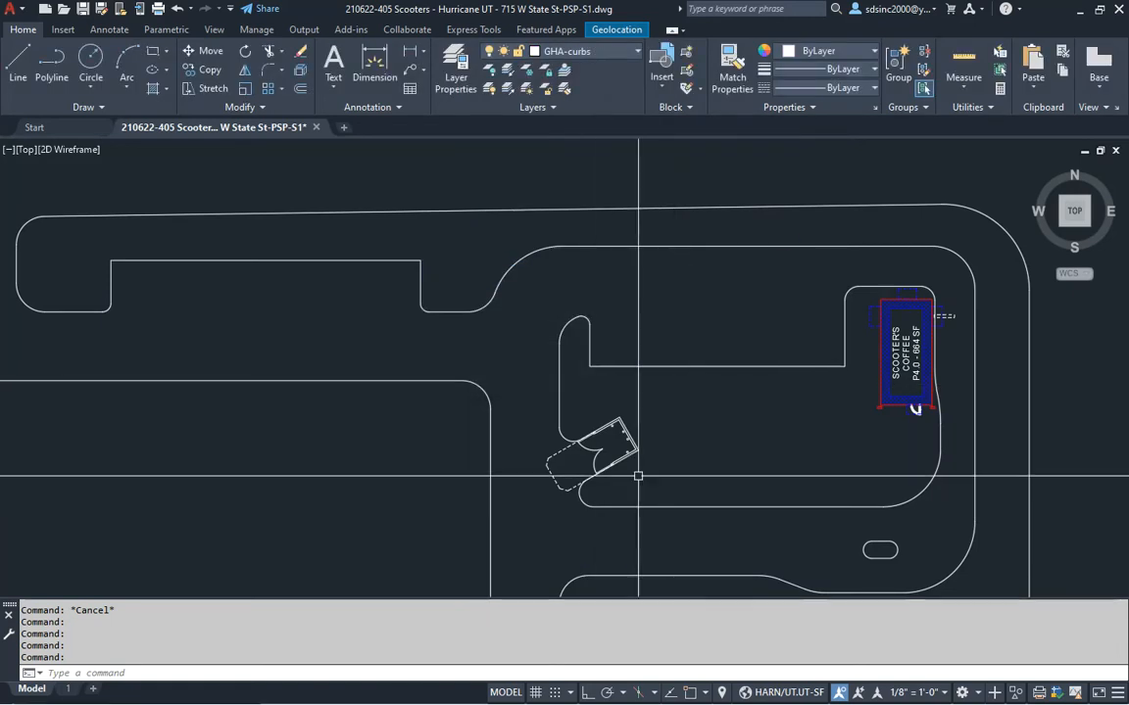
# Turn all layers back on with LON, then turn off the aerial image layer
pyautogui.write('LON')
pyautogui.press('Return')
pyautogui.press('Escape')
pyautogui.scroll(-2, 619, 395)
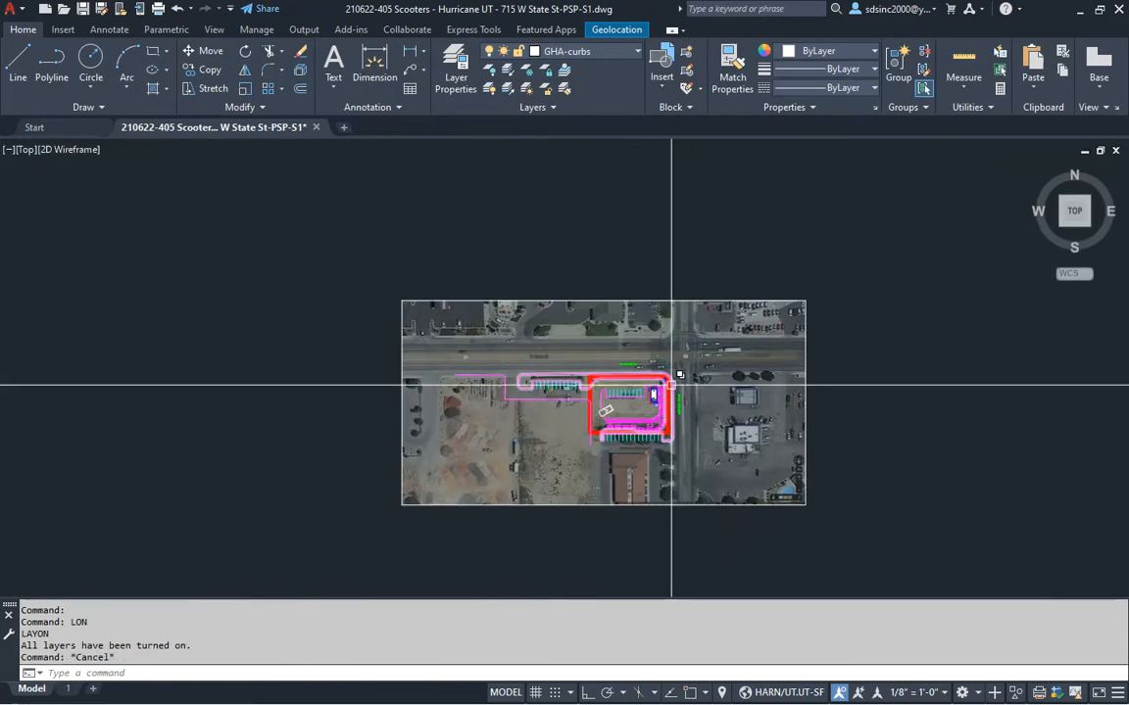
pyautogui.write('lo')
pyautogui.press('Return')
pyautogui.click(696, 302)
pyautogui.scroll(6, 625, 410)
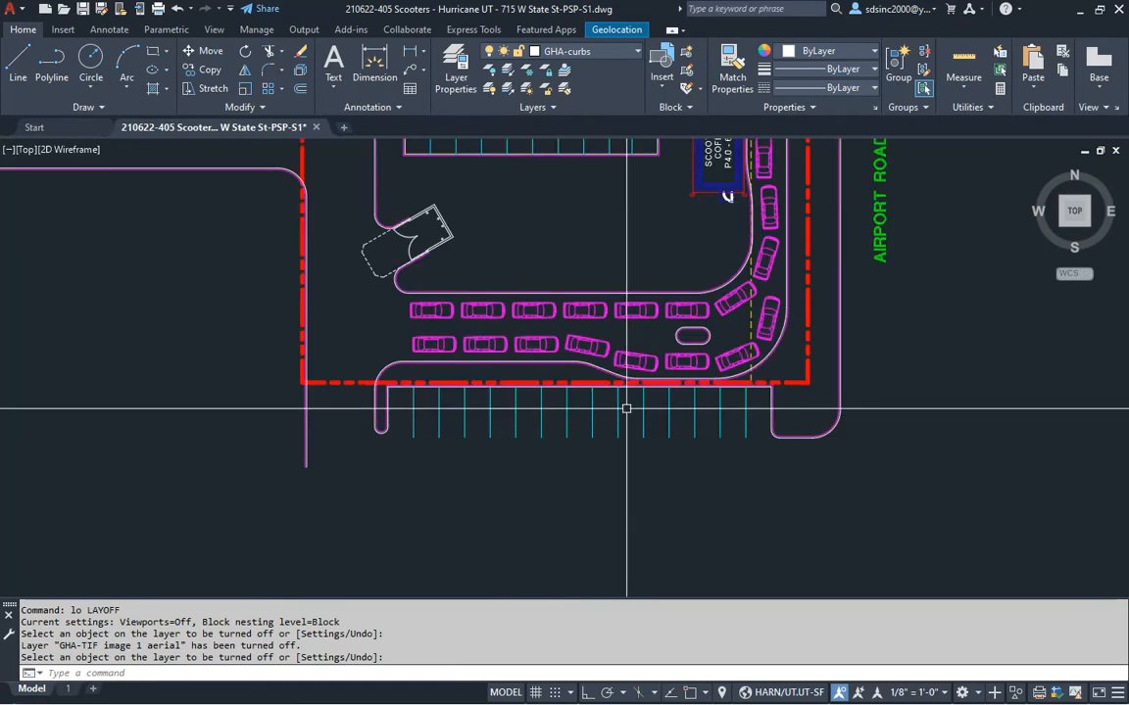
# Save the drawing and glance at the checklist before returning to the site plan
pyautogui.press('Return')
pyautogui.hotkey('ctrl', 's')
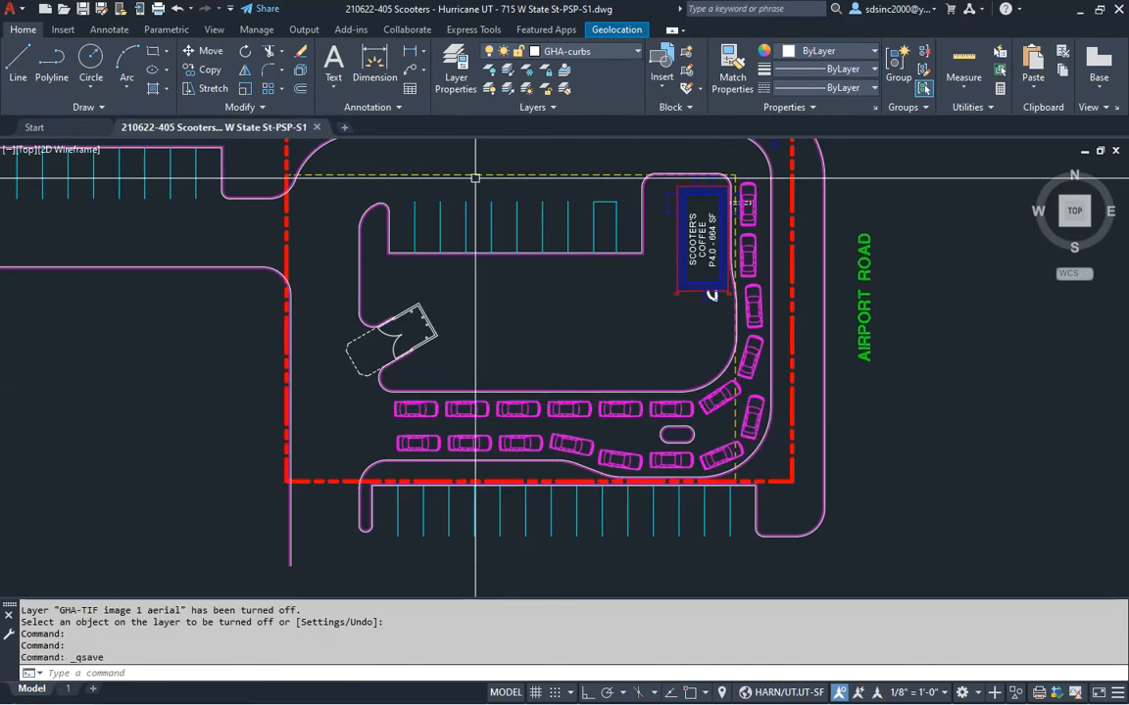
pyautogui.hotkey('alt', 'Tab')
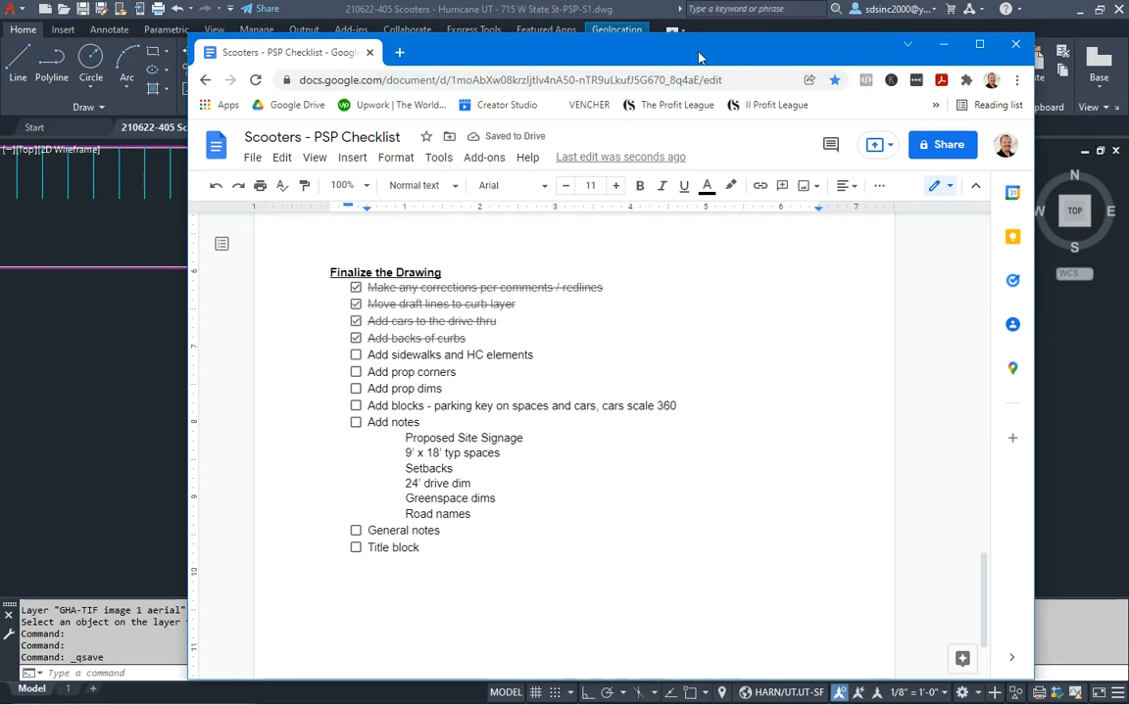
pyautogui.hotkey('alt', 'Tab')
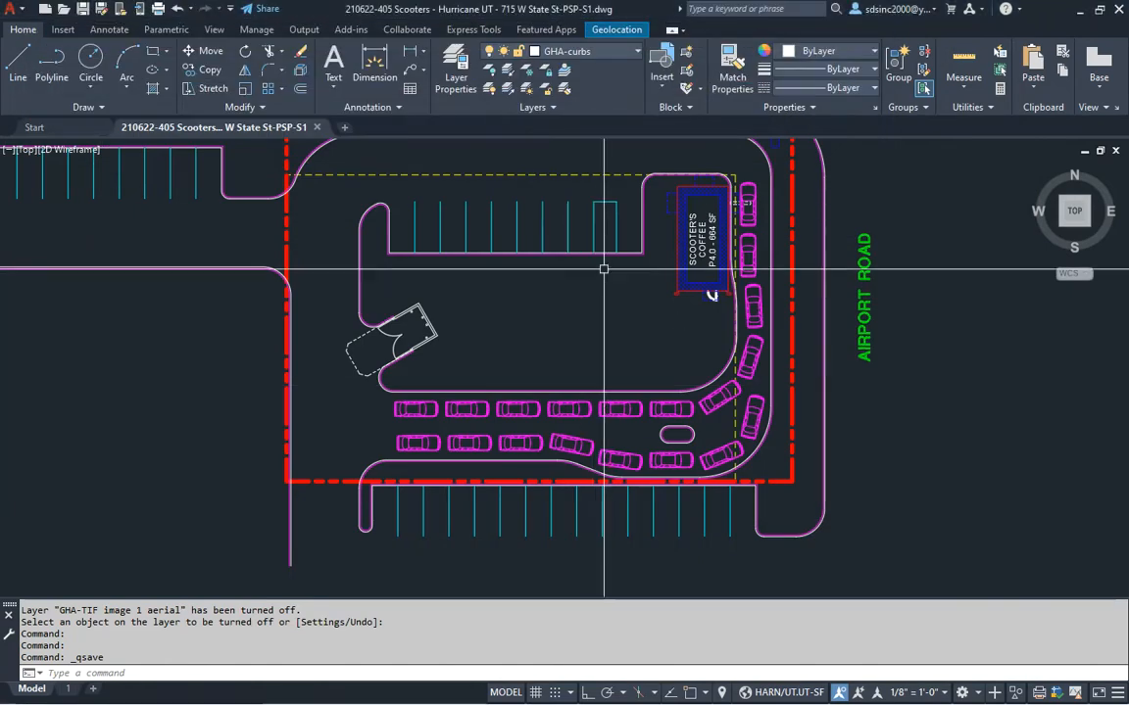
# Offset the north curb 7' downward to form the sidewalk edge
pyautogui.scroll(-1, 590, 340)
pyautogui.scroll(5, 643, 408)
pyautogui.press('Escape')
pyautogui.press('Escape')
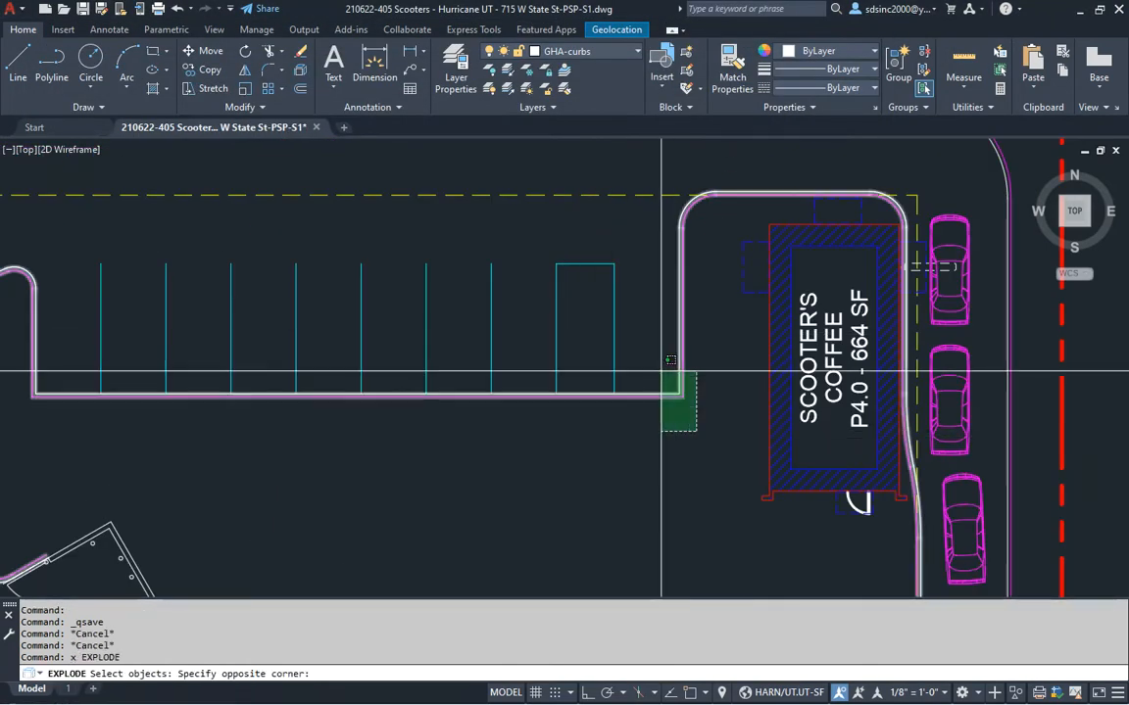
pyautogui.click(670, 359)
pyautogui.moveTo(672, 420)
pyautogui.mouseDown(button='middle')
pyautogui.moveTo(692, 395)
pyautogui.moveTo(653, 418)
pyautogui.mouseUp(button='middle')
# Move the new 7' offset line onto the GHA-flatwork layer
pyautogui.press('Escape')
pyautogui.press('Escape')
pyautogui.write('o')
pyautogui.press('Return')
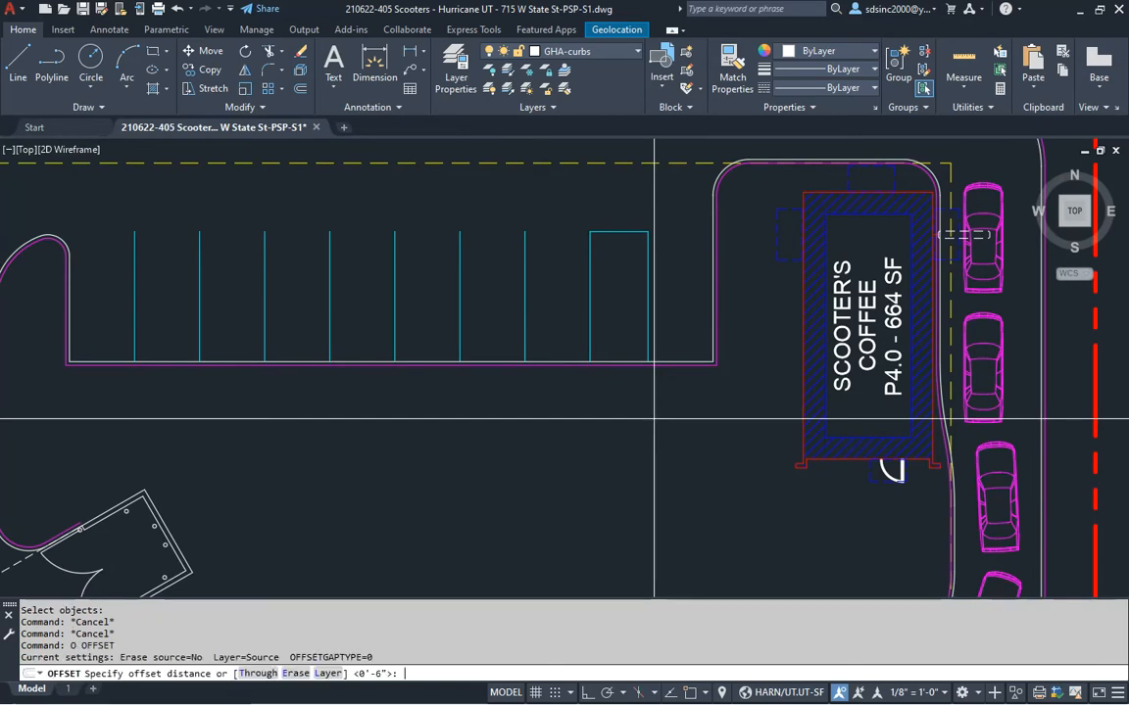
pyautogui.write("7'")
pyautogui.press('Return')
pyautogui.click(675, 367)
pyautogui.click(670, 428)
pyautogui.moveTo(723, 521); pyautogui.dragTo(721, 461, button='middle')
pyautogui.press('Escape')
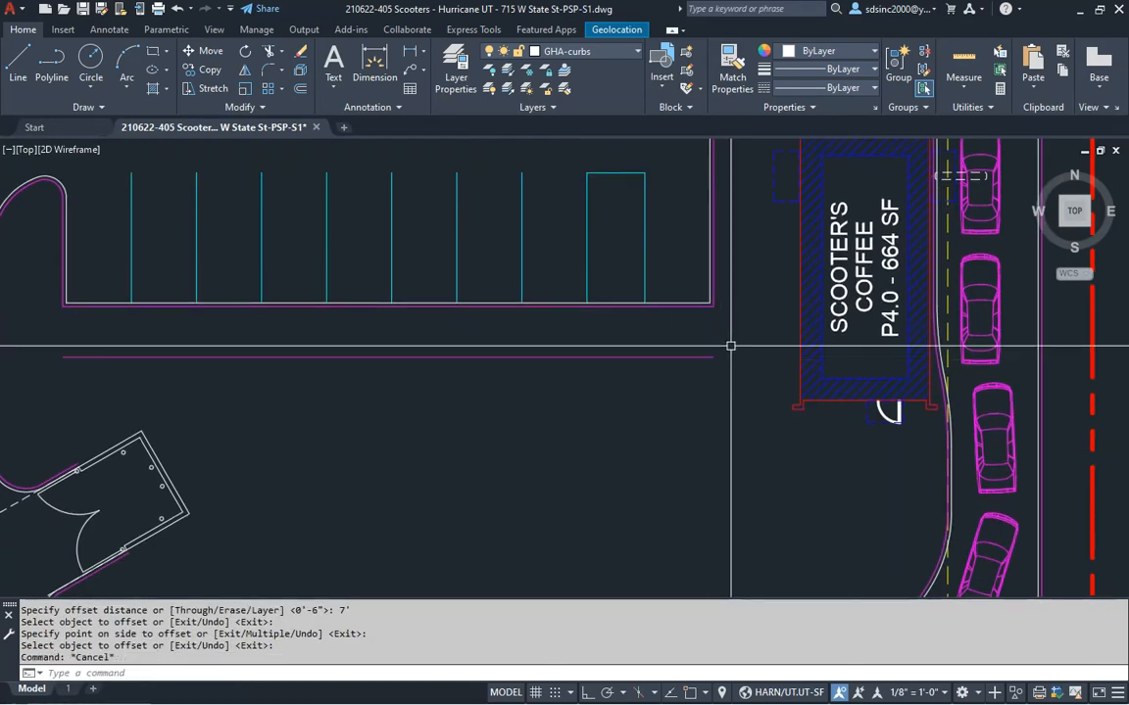
pyautogui.click(731, 346)
pyautogui.click(676, 367)
pyautogui.click(600, 52)
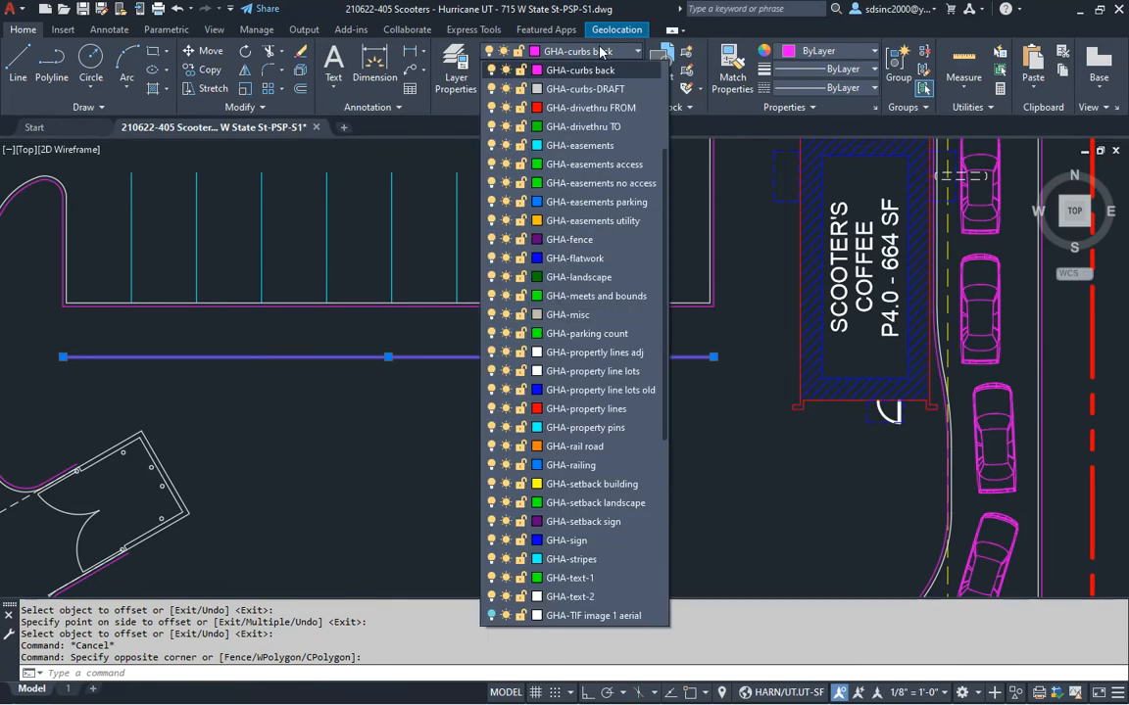
pyautogui.click(593, 258)
pyautogui.press('Escape')
pyautogui.press('Escape')
# Make GHA-flatwork the current layer by picking the blue line
pyautogui.moveTo(612, 411); pyautogui.dragTo(522, 394, button='middle')
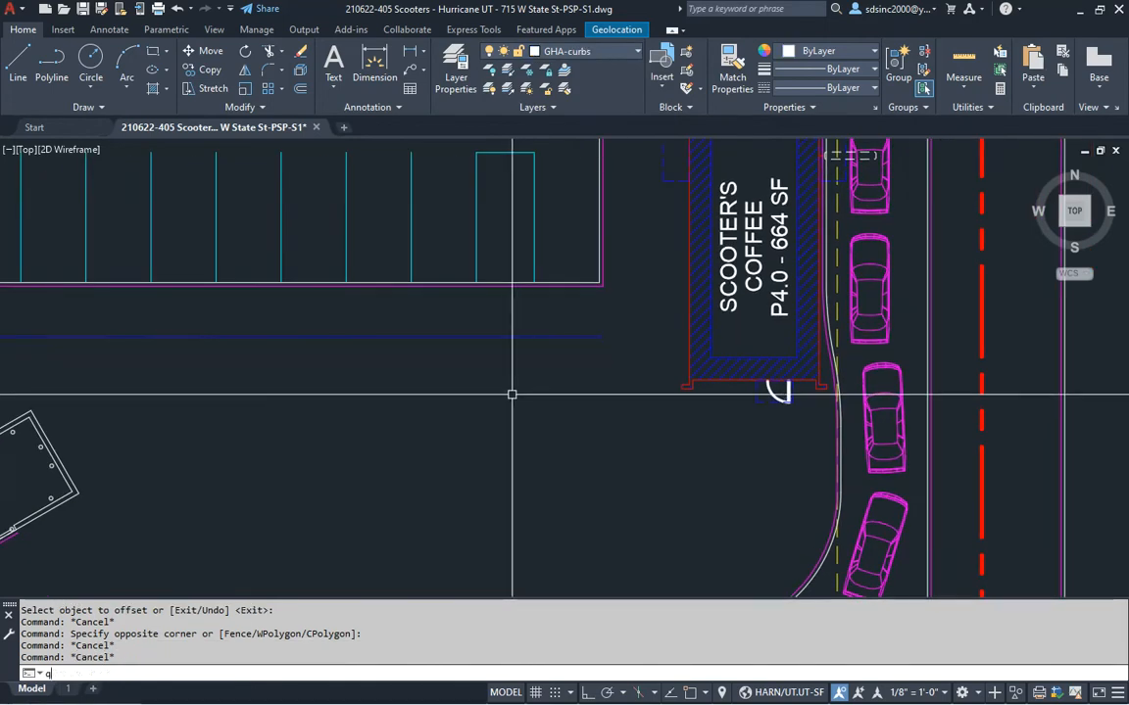
pyautogui.write('qp')
pyautogui.press('Return')
pyautogui.click(524, 337)
pyautogui.press('Escape')
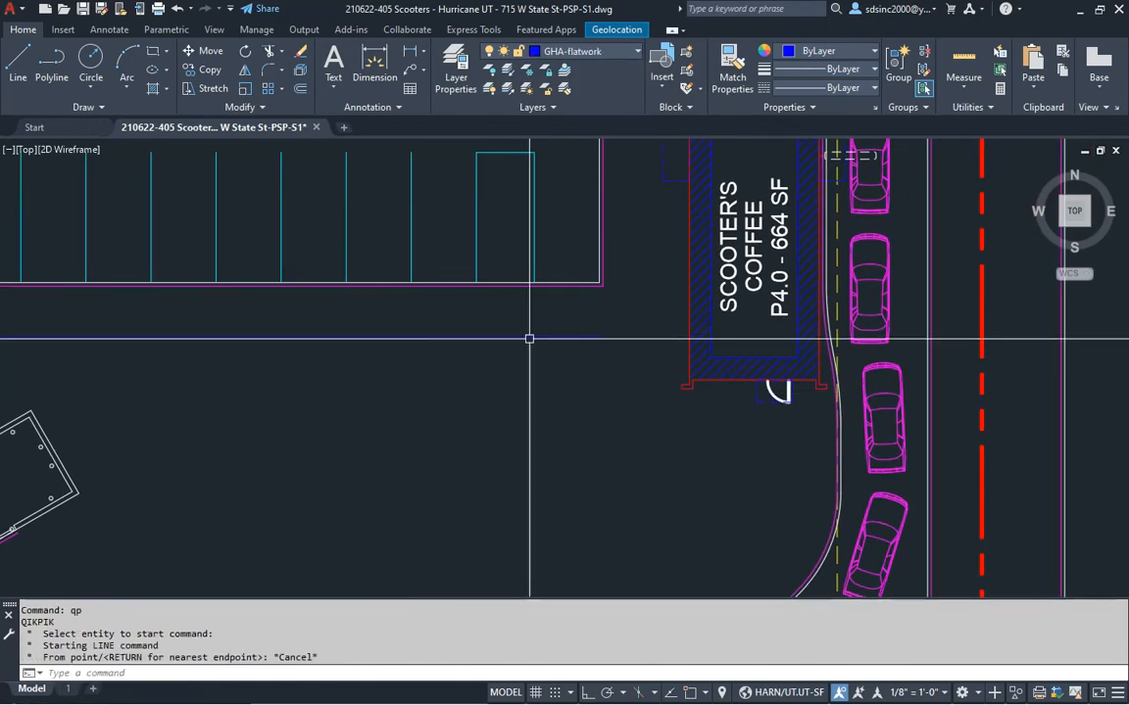
pyautogui.press('Escape')
pyautogui.press('Escape')
pyautogui.press('Escape')
pyautogui.moveTo(664, 467); pyautogui.dragTo(588, 424, button='middle')
pyautogui.scroll(4, 635, 415)
# Draw an orthogonal walk line from the building's wall corner down below the building
pyautogui.write('l')
pyautogui.press('Return')
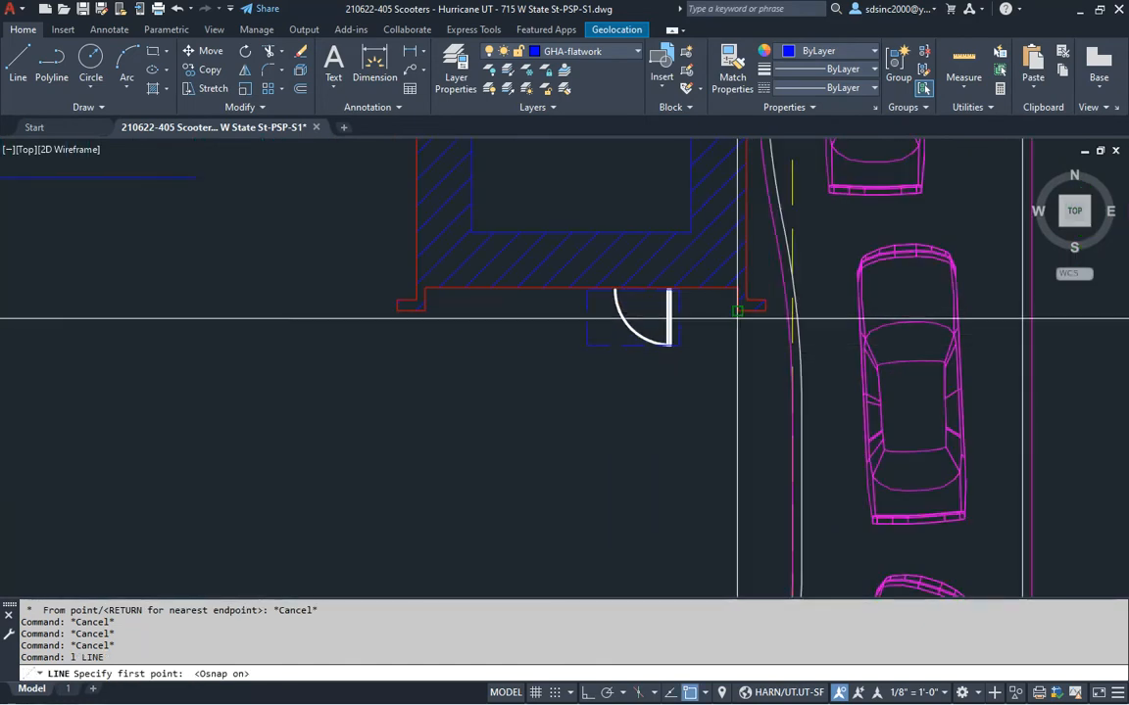
pyautogui.click(737, 314)
pyautogui.press('F8')
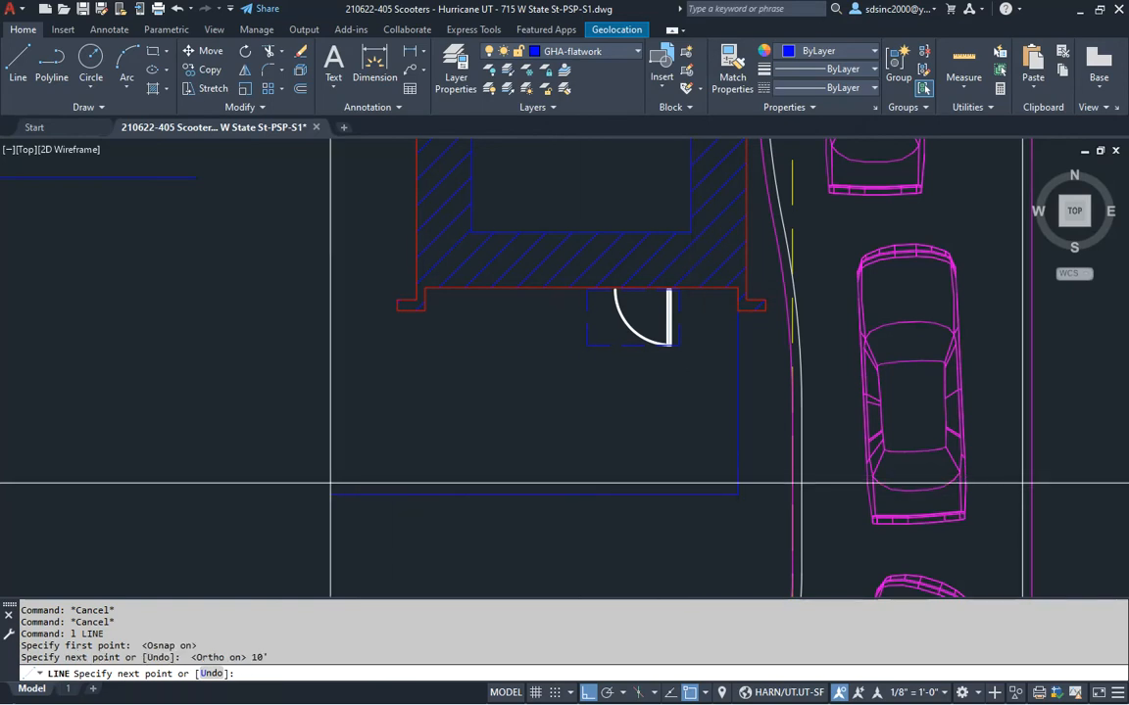
pyautogui.moveTo(383, 459); pyautogui.dragTo(625, 522, button='middle')
pyautogui.scroll(-3, 625, 522)
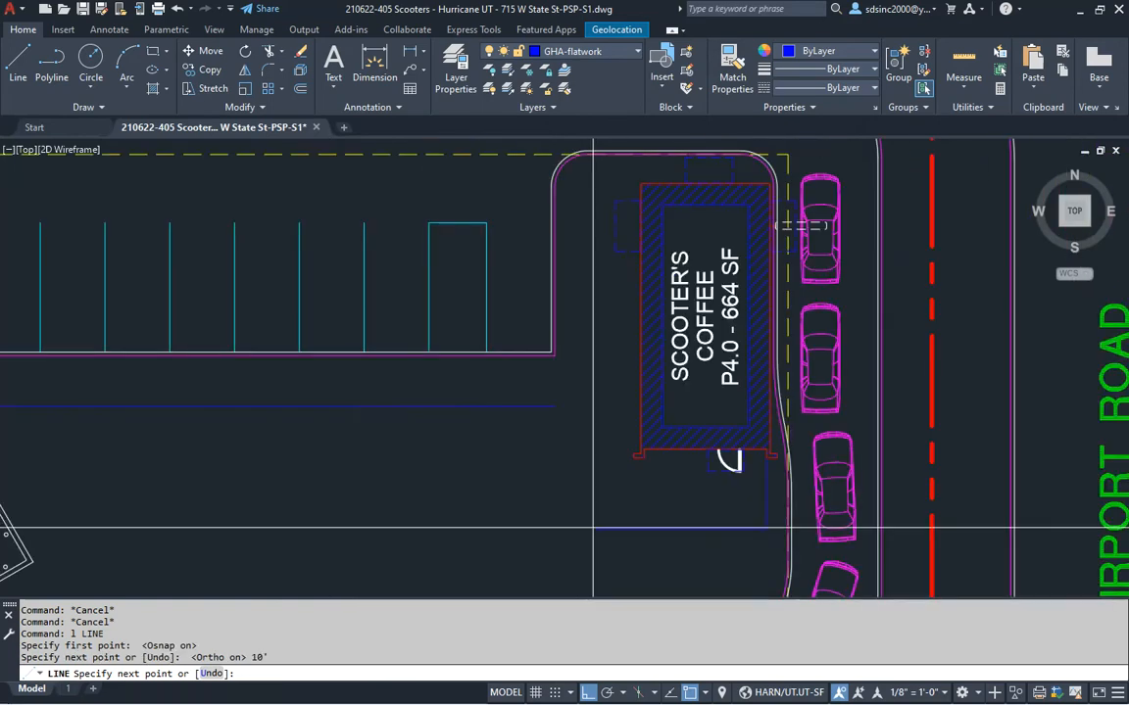
pyautogui.click(414, 549)
pyautogui.press('Return')
# Draw a vertical walk line from the last stall's midpoint down to the sidewalk line
pyautogui.press('Return')
pyautogui.click(452, 227)
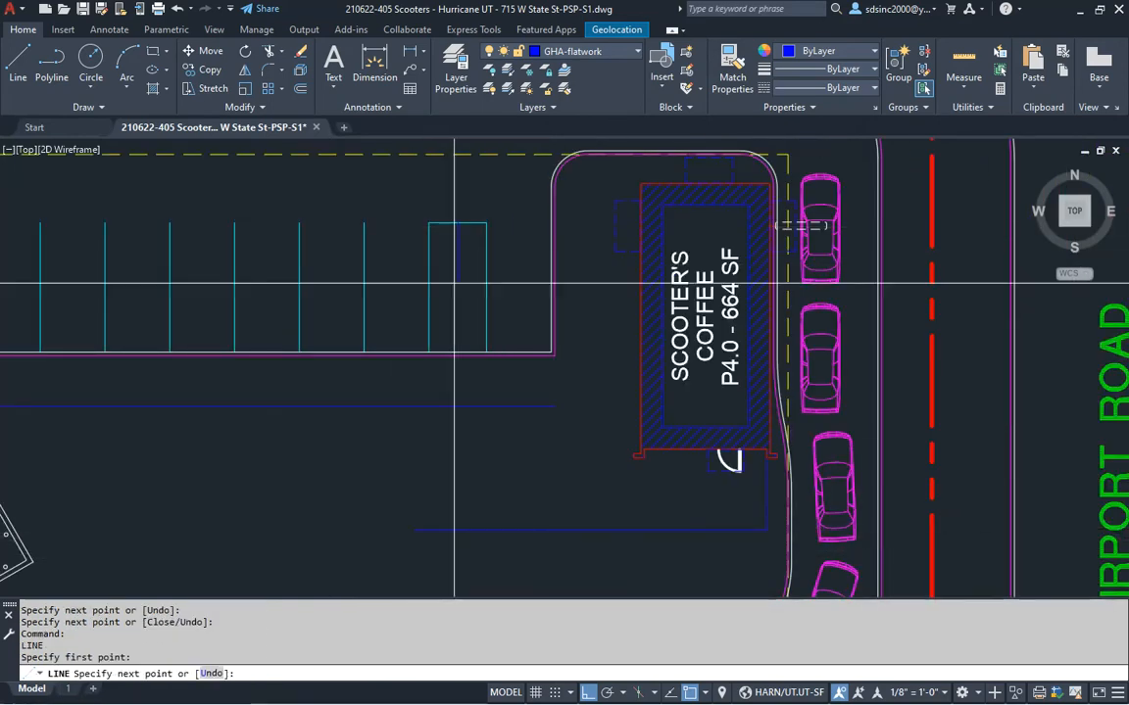
pyautogui.click(486, 578)
pyautogui.press('Return')
pyautogui.moveTo(524, 526); pyautogui.dragTo(609, 458, button='middle')
pyautogui.press('Escape')
pyautogui.press('Escape')
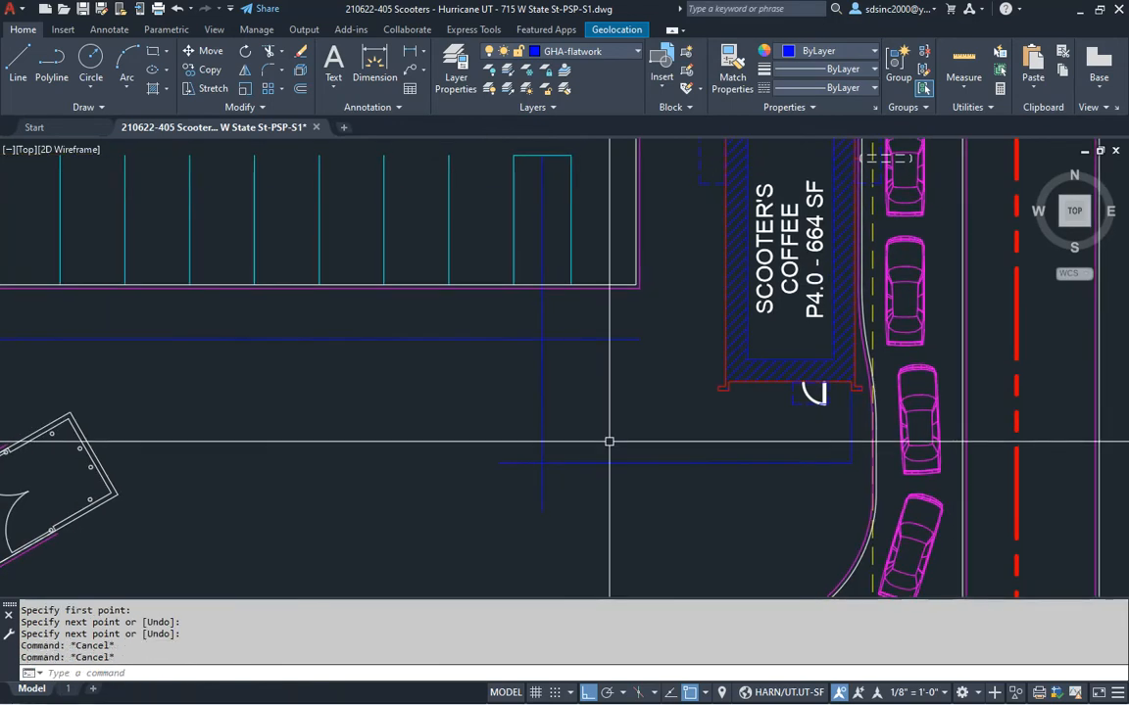
pyautogui.press('Return')
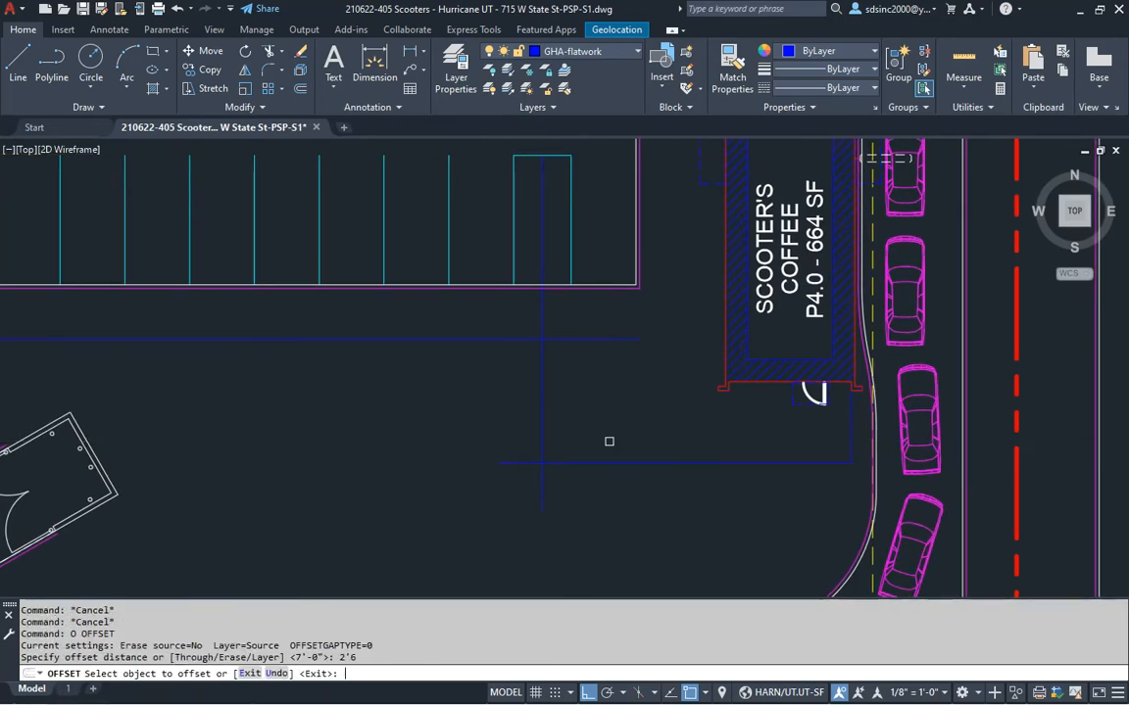
# Offset the vertical walk line 2'6 to each side and erase the original centre line
pyautogui.click(541, 417)
pyautogui.click(568, 411)
pyautogui.click(541, 409)
pyautogui.click(503, 409)
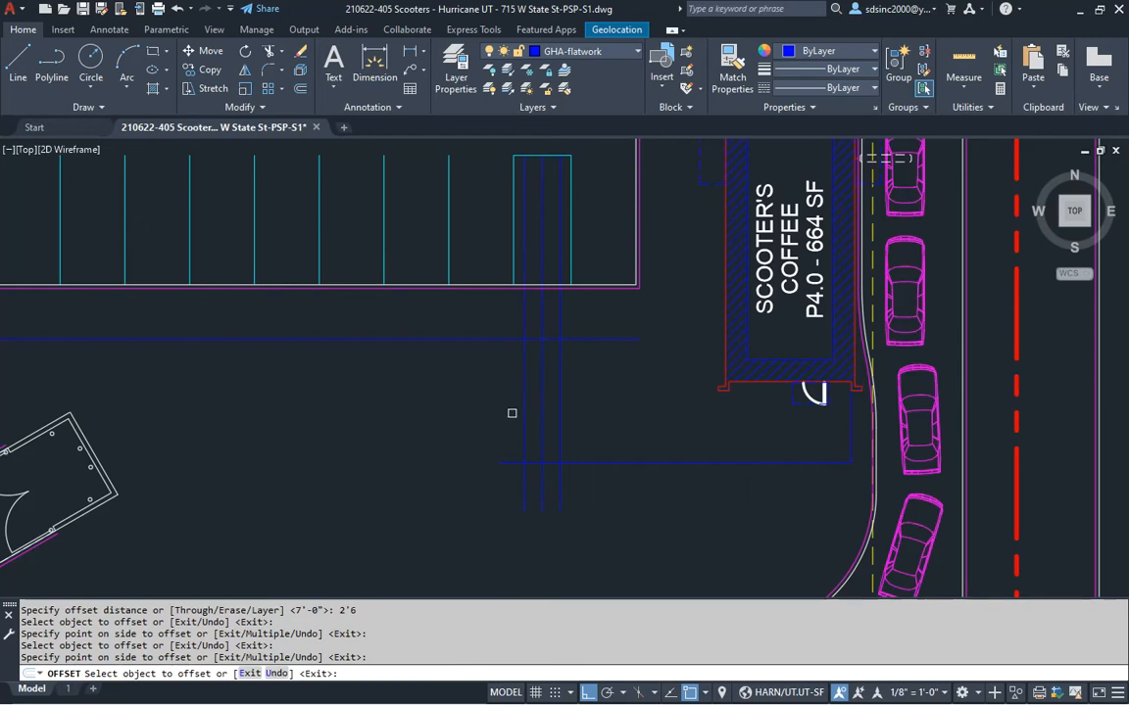
pyautogui.press('Escape')
pyautogui.click(547, 414)
pyautogui.write('e')
pyautogui.press('Return')
# Offset the walk line 5' to form the sidewalk width
pyautogui.moveTo(612, 429); pyautogui.dragTo(593, 454, button='middle')
pyautogui.press('Escape')
pyautogui.press('Escape')
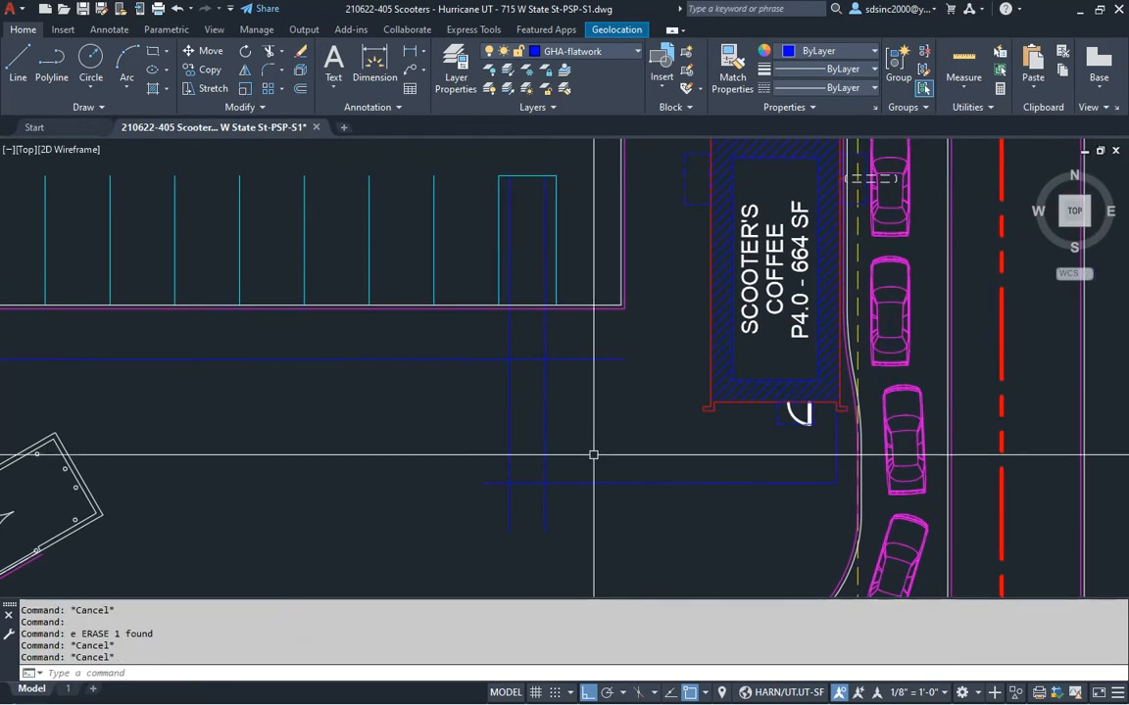
pyautogui.press('Return')
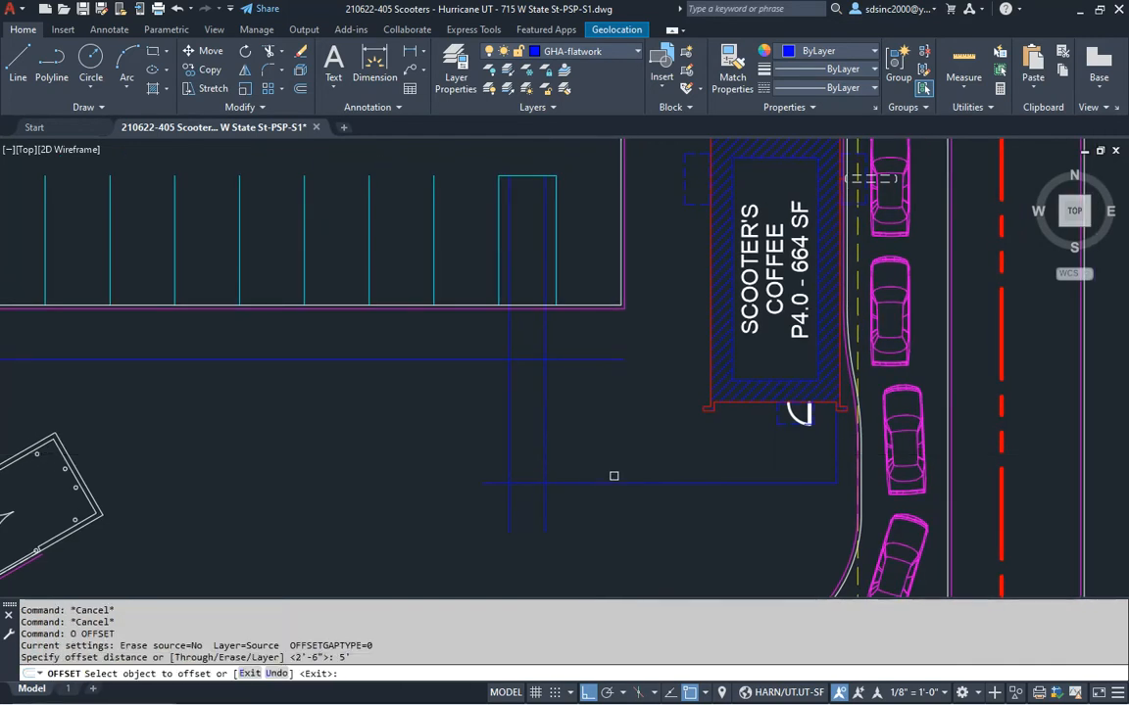
pyautogui.click(614, 481)
pyautogui.click(615, 445)
pyautogui.press('Escape')
pyautogui.press('Escape')
# Start a line at the building outline's corner
pyautogui.write('l')
pyautogui.press('Return')
pyautogui.scroll(3, 618, 446)
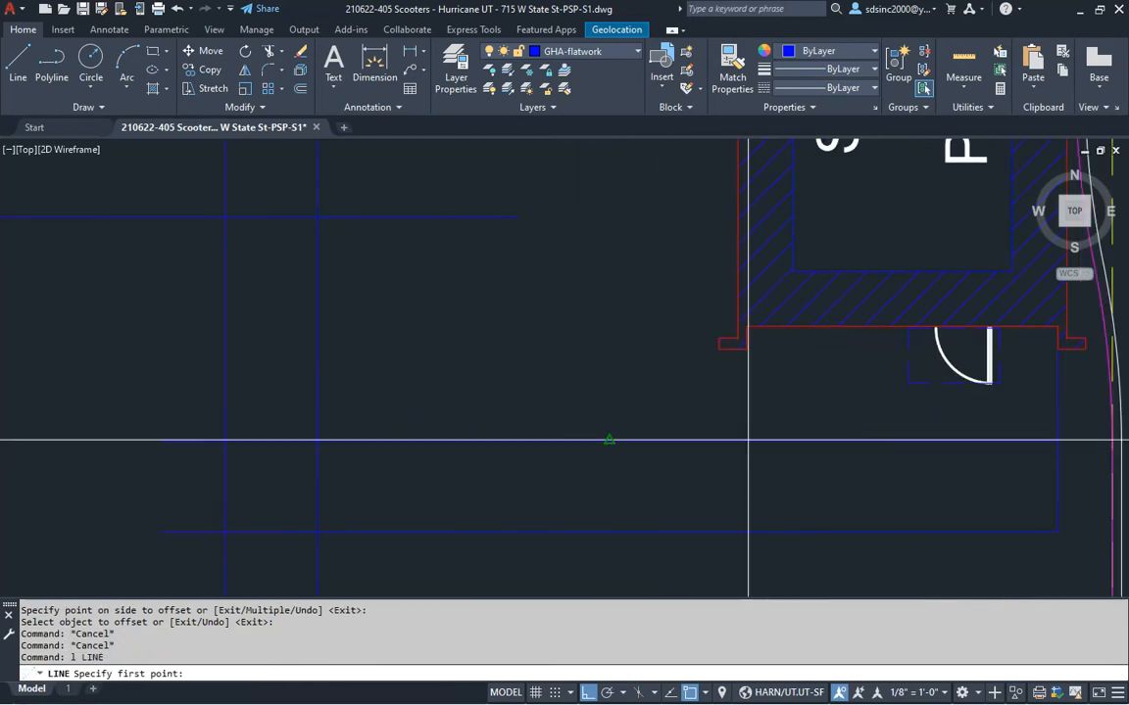
pyautogui.click(746, 347)
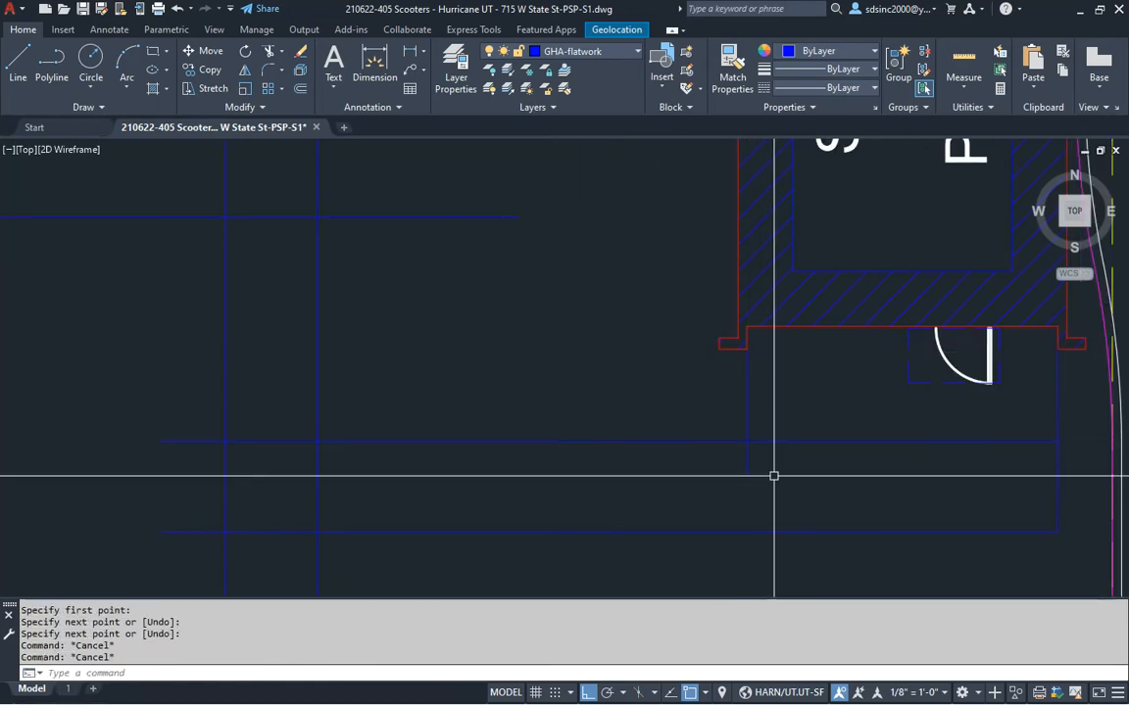
# Fillet the vertical and horizontal walk lines into a sharp corner with radius 0
pyautogui.write('f')
pyautogui.press('Return')
pyautogui.write('r')
pyautogui.press('Return')
pyautogui.write('0')
pyautogui.press('Return')
pyautogui.click(743, 431)
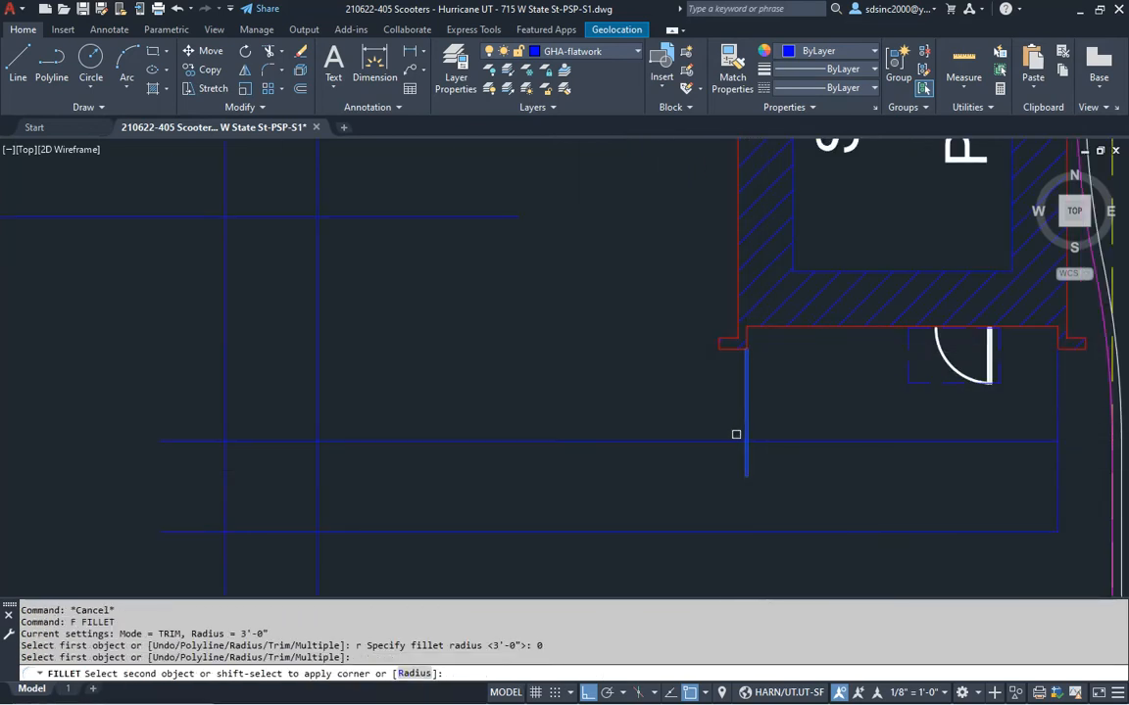
pyautogui.click(672, 441)
# Square the outer walk corner and the next walk corner with the same zero-radius fillet
pyautogui.press('Return')
pyautogui.click(333, 440)
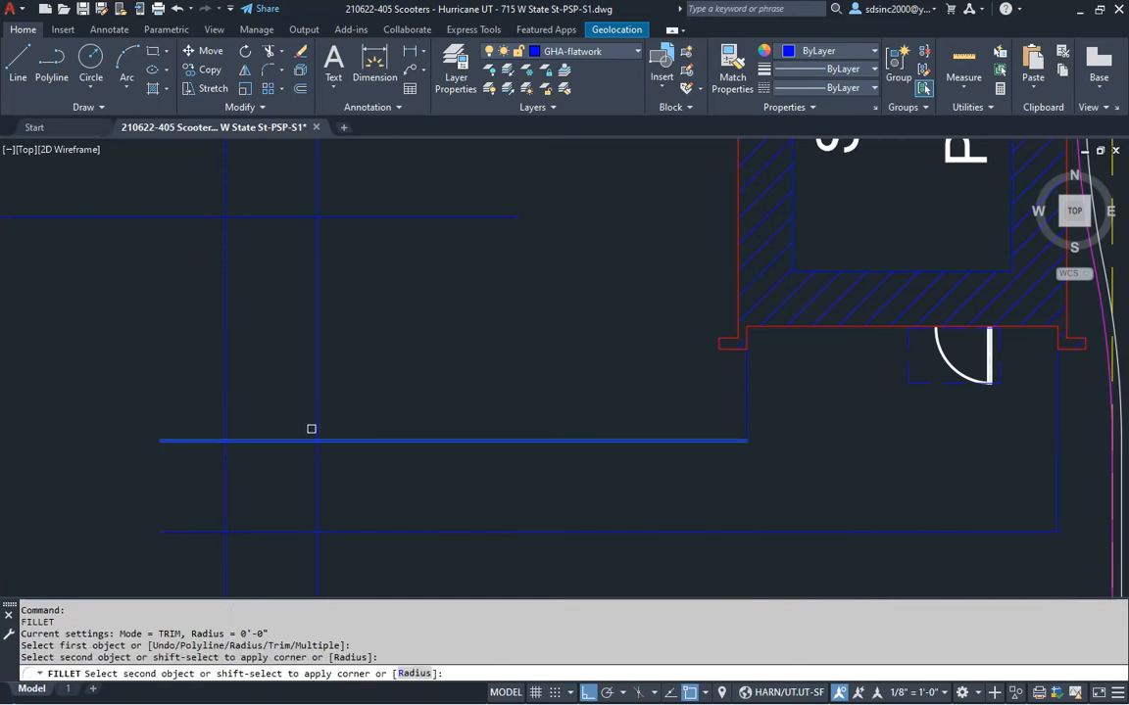
pyautogui.click(317, 418)
pyautogui.press('Return')
pyautogui.click(250, 532)
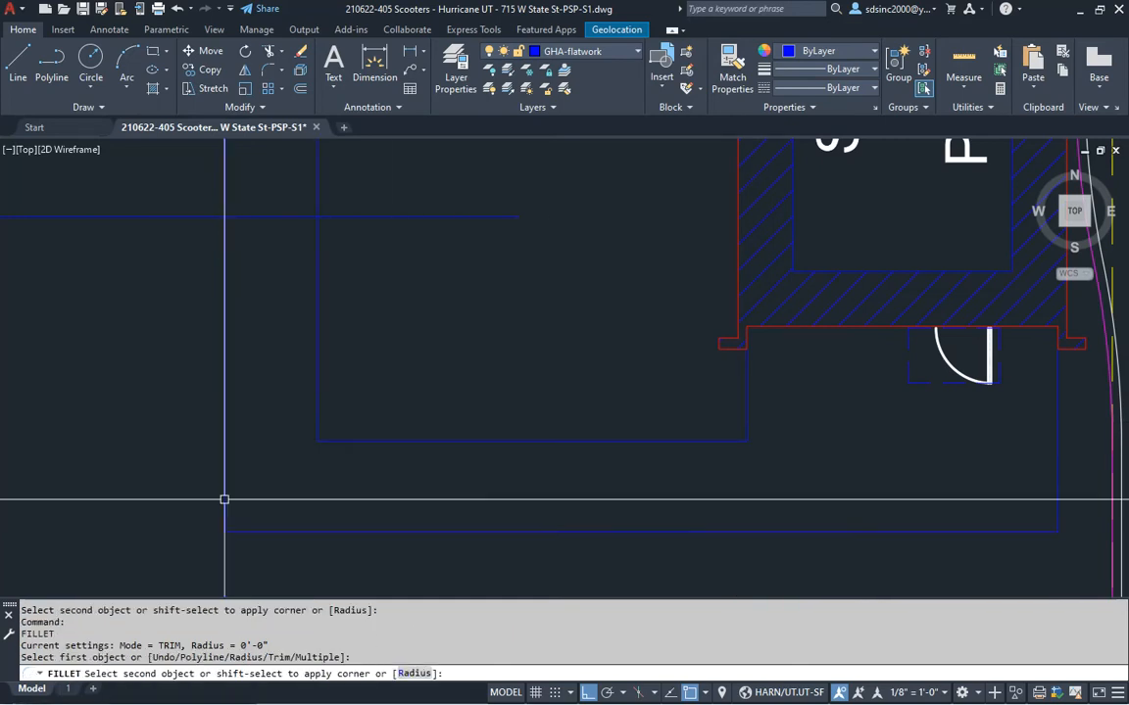
pyautogui.click(224, 498)
# Trim the walk line between the two vertical lines by the parking row
pyautogui.moveTo(282, 270); pyautogui.dragTo(479, 467, button='middle')
pyautogui.press('Escape')
pyautogui.write('l')
pyautogui.press('Return')
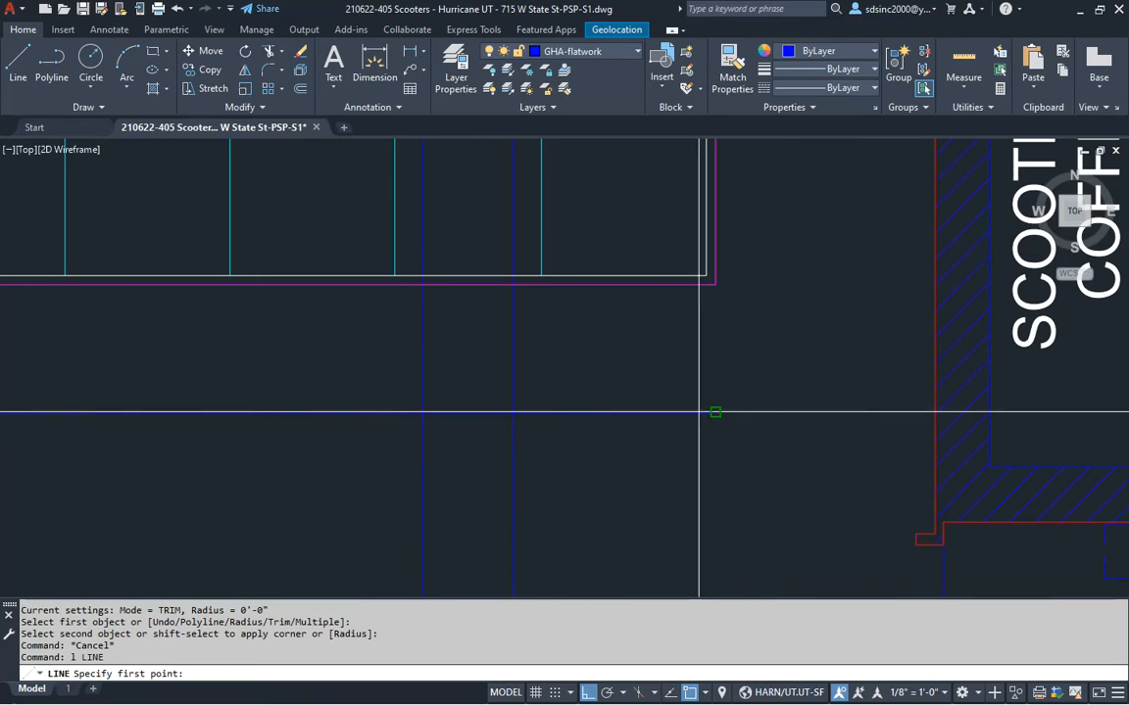
pyautogui.click(715, 413)
pyautogui.press('Escape')
pyautogui.press('Escape')
pyautogui.moveTo(703, 345); pyautogui.dragTo(760, 372, button='middle')
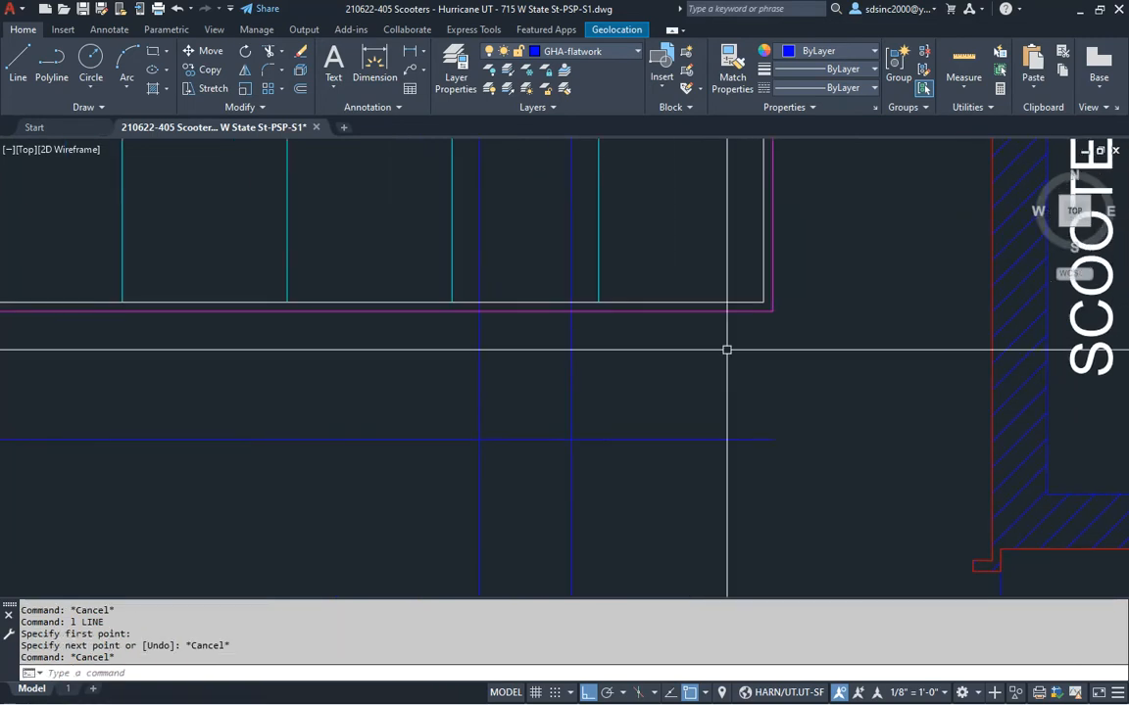
pyautogui.moveTo(486, 370); pyautogui.dragTo(559, 381, button='middle')
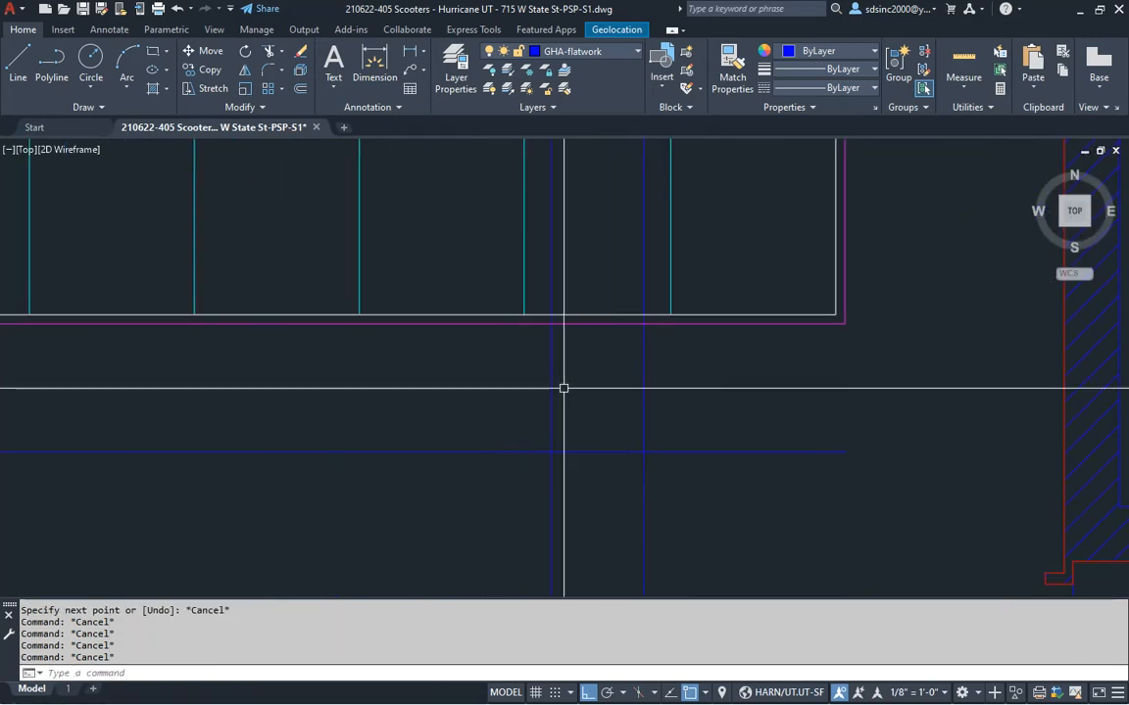
pyautogui.write('tr')
pyautogui.press('Return')
pyautogui.moveTo(614, 425); pyautogui.dragTo(595, 491)
pyautogui.press('Escape')
pyautogui.press('Escape')
# Square both vertical walk lines' corners with the left and right lines
pyautogui.write('f')
pyautogui.press('Return')
pyautogui.click(552, 469)
pyautogui.click(537, 452)
pyautogui.press('Return')
pyautogui.click(661, 451)
pyautogui.click(643, 467)
pyautogui.moveTo(813, 388); pyautogui.dragTo(768, 378, button='middle')
pyautogui.press('Escape')
pyautogui.press('Escape')
# Fillet the right vertical line at radius 0, then drag in the 'handicap ramp - 5' block
pyautogui.write('f')
pyautogui.press('Return')
pyautogui.write('r')
pyautogui.press('Return')
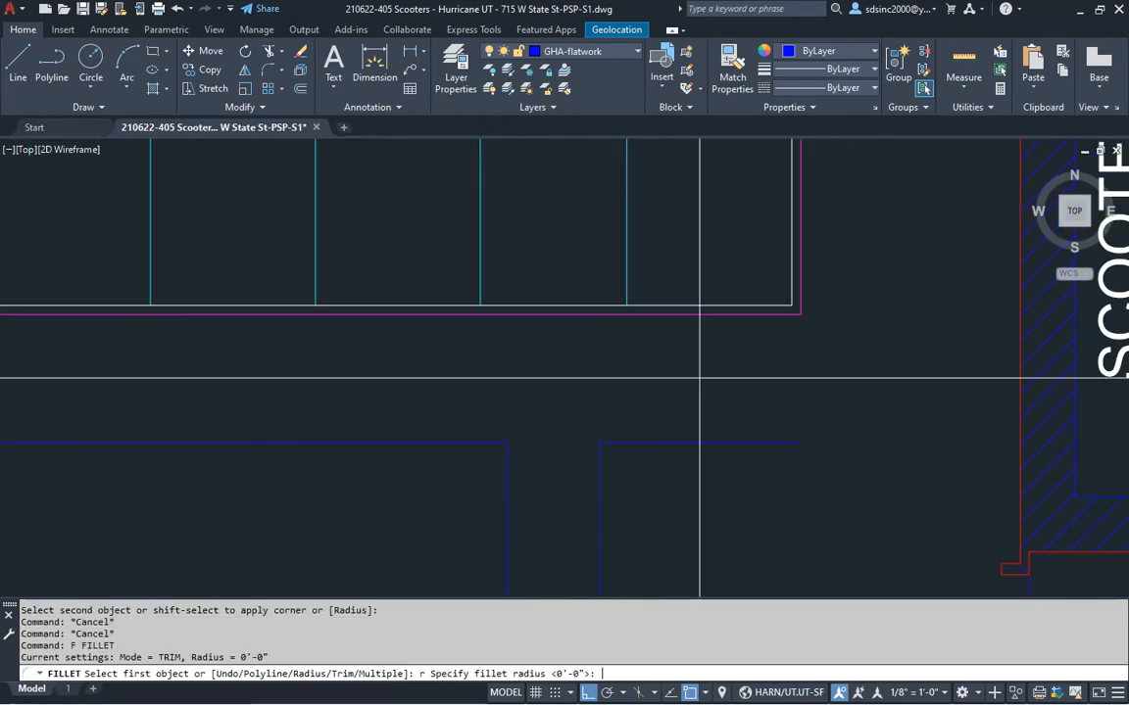
pyautogui.write('0')
pyautogui.press('Return')
pyautogui.click(790, 285)
pyautogui.moveTo(707, 520); pyautogui.dragTo(640, 415, button='middle')
pyautogui.press('Escape')
pyautogui.press('Escape')
pyautogui.write('o')
pyautogui.press('Return')
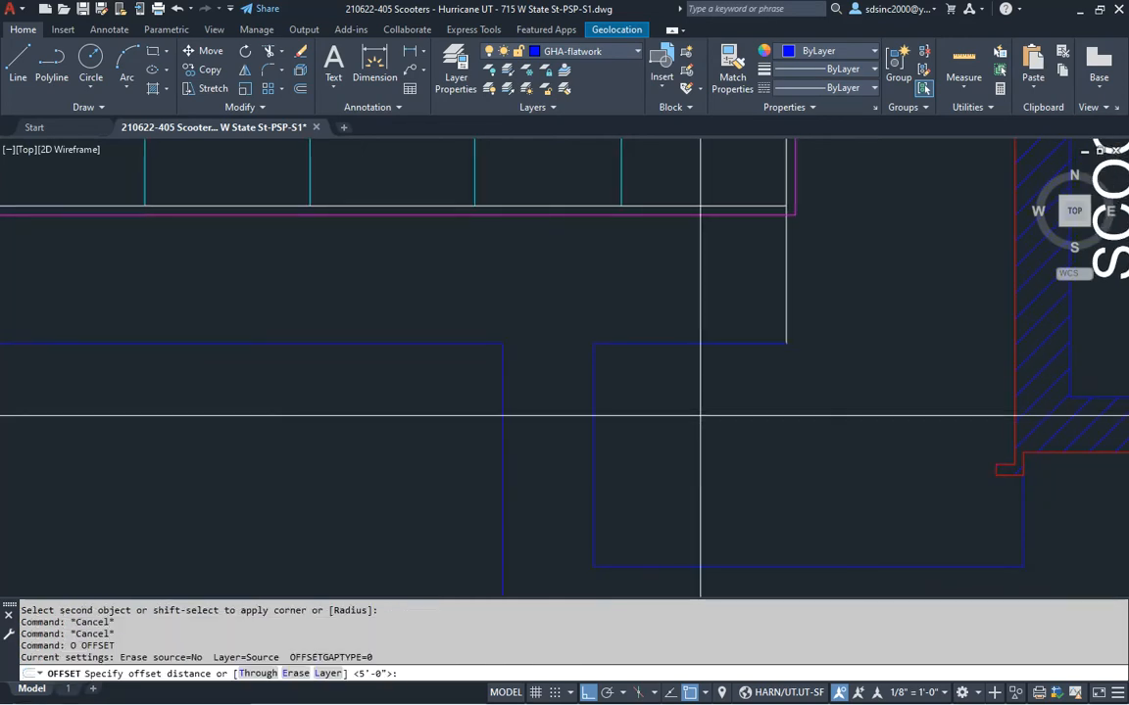
pyautogui.press('Escape')
pyautogui.press('Escape')
pyautogui.press('Escape')
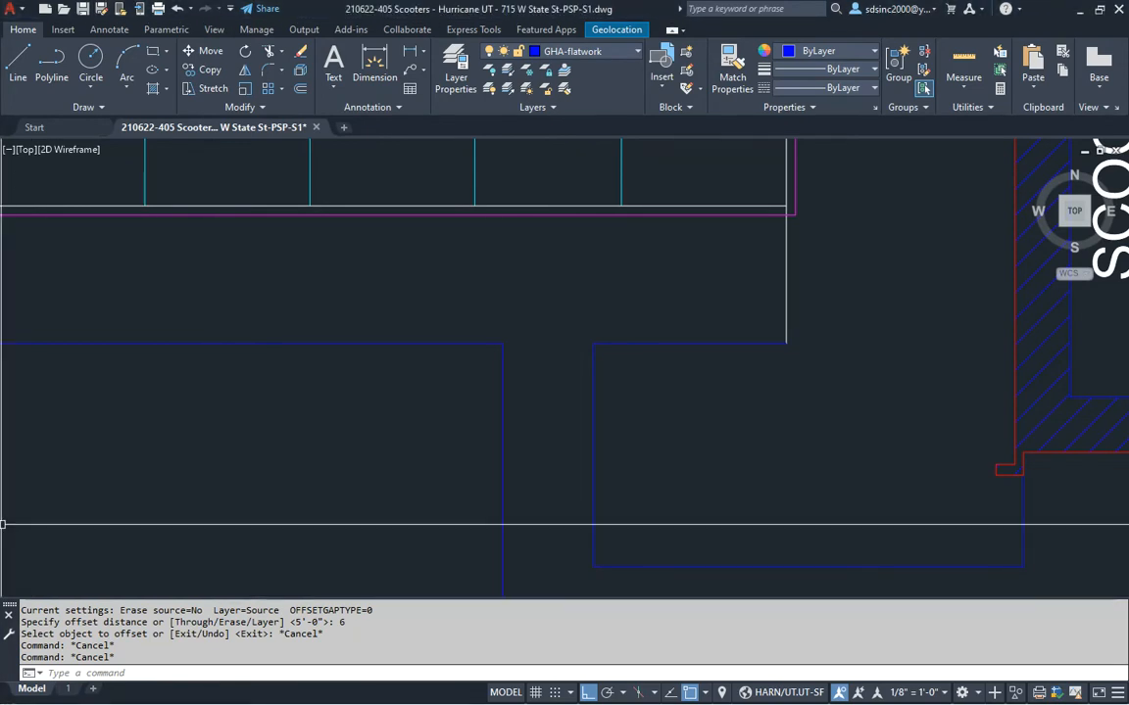
pyautogui.moveTo(2, 524); pyautogui.dragTo(201, 394)
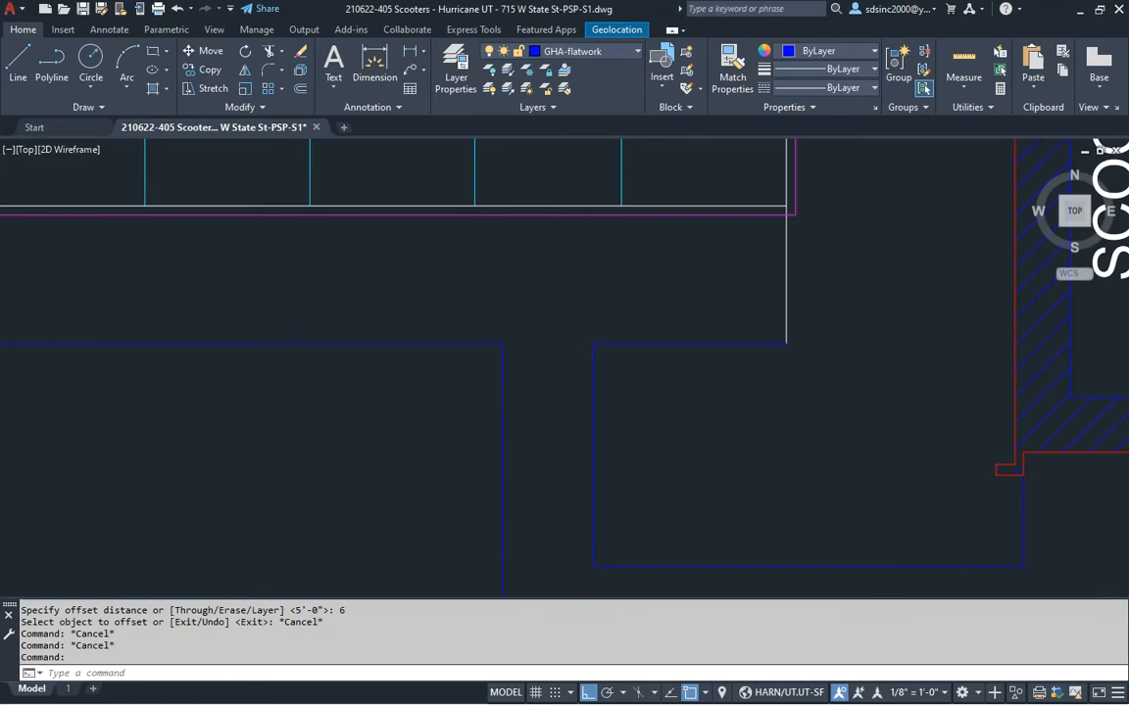
# Abandon placing the ramp block at the walk corner and bring the ramp into view
pyautogui.click(593, 343)
pyautogui.press('Return')
pyautogui.press('Return')
pyautogui.click(520, 348)
pyautogui.press('Escape')
pyautogui.moveTo(612, 391); pyautogui.dragTo(575, 378, button='middle')
pyautogui.press('Escape')
# Offset the vertical line beside the ramp 6 inches to the right
pyautogui.write('o')
pyautogui.press('Return')
pyautogui.write('6')
pyautogui.press('Return')
pyautogui.click(556, 365)
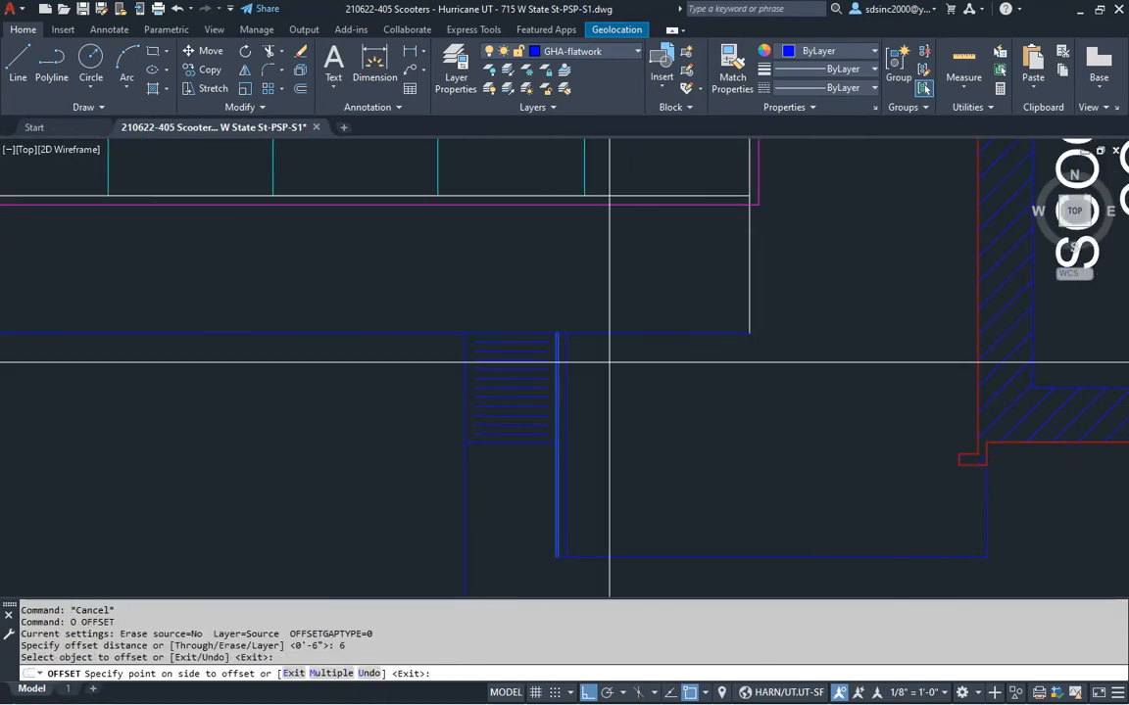
pyautogui.click(558, 365)
pyautogui.scroll(3, 532, 473)
pyautogui.scroll(-2, 565, 444)
pyautogui.press('Escape')
pyautogui.press('Escape')
# Draw a short line from the ramp's bottom edge to the walk's left edge
pyautogui.write('l')
pyautogui.press('Return')
pyautogui.click(560, 429)
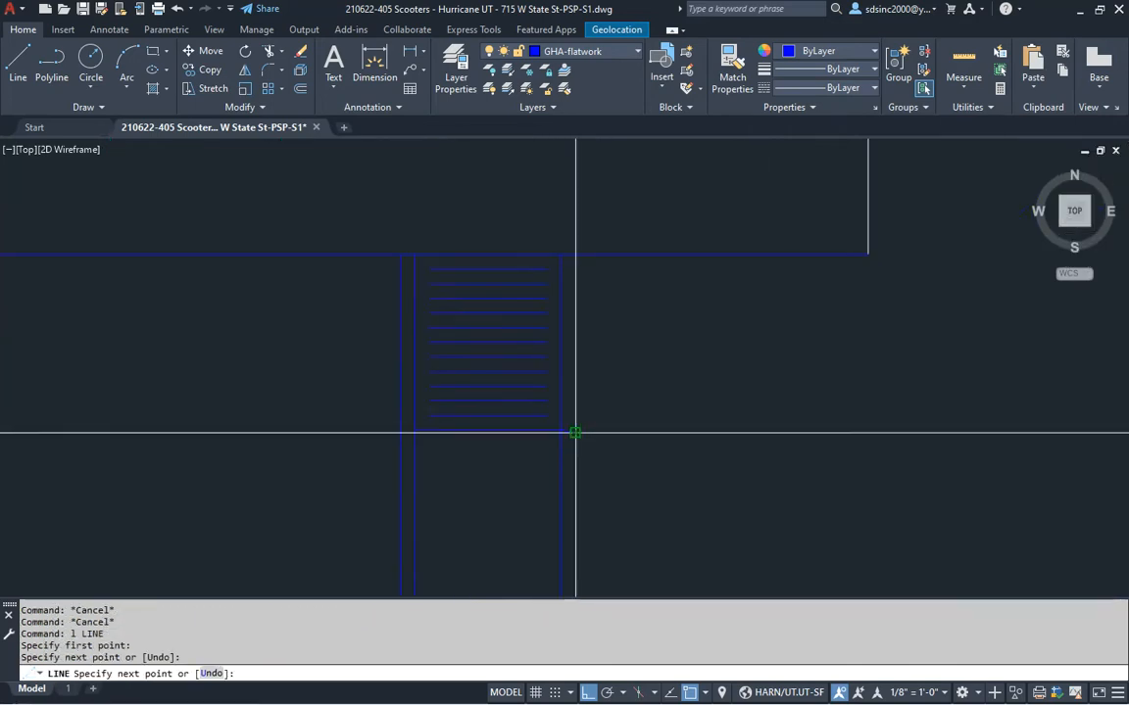
pyautogui.write('u')
pyautogui.press('Return')
pyautogui.click(576, 420)
pyautogui.press('Return')
pyautogui.press('Return')
pyautogui.click(415, 429)
pyautogui.click(401, 429)
pyautogui.press('Escape')
pyautogui.press('Escape')
# Break gaps into the right and left vertical lines below the ramp box
pyautogui.write('t')
pyautogui.press('Return')
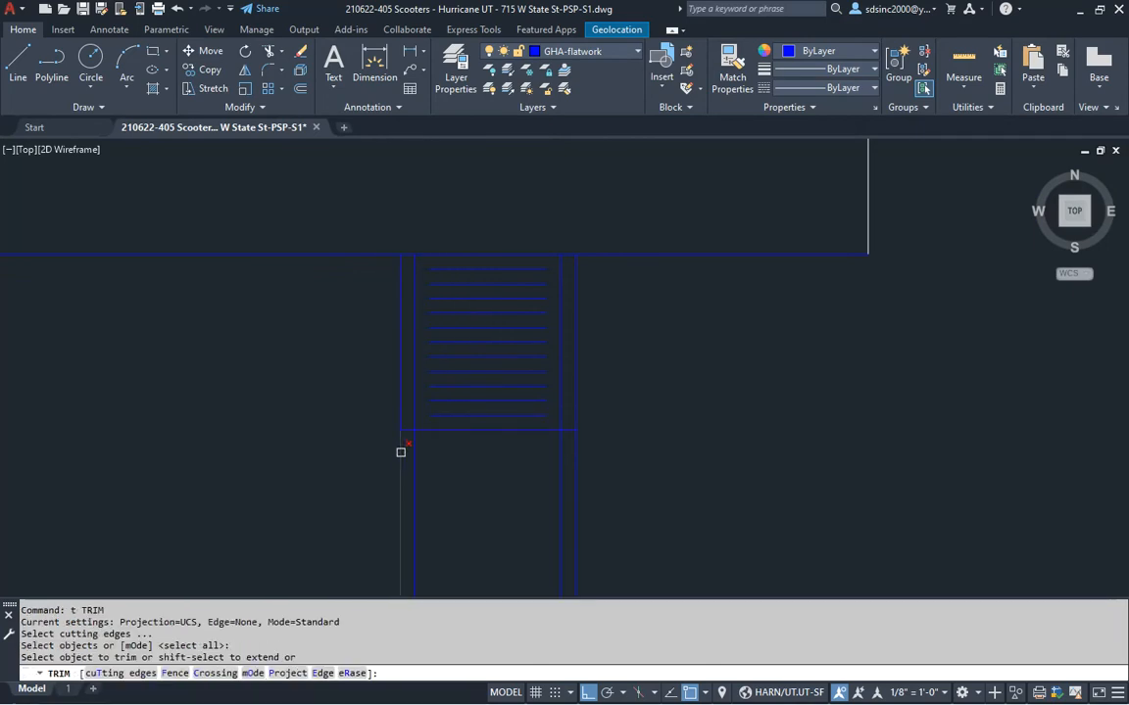
pyautogui.press('Escape')
pyautogui.write('br')
pyautogui.press('Return')
pyautogui.click(560, 432)
pyautogui.click(549, 469)
pyautogui.press('Return')
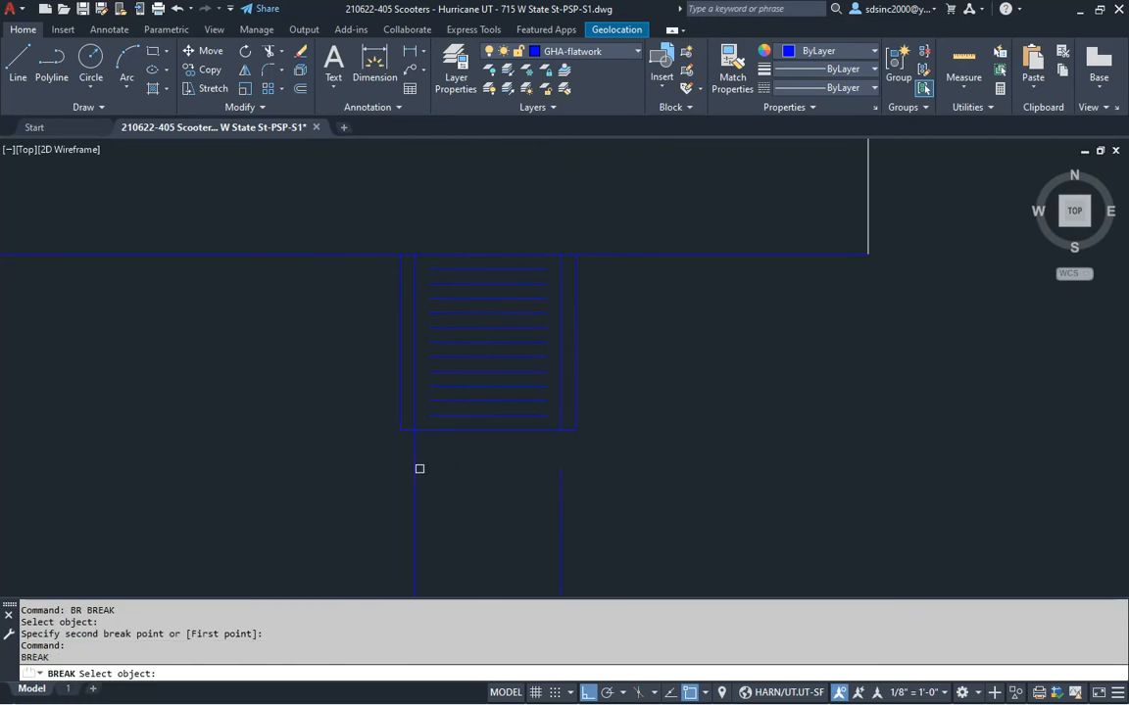
pyautogui.click(422, 431)
pyautogui.click(490, 472)
pyautogui.press('Escape')
# Extend the broken vertical lines up to the rectangle using all objects as boundaries
pyautogui.write('ex')
pyautogui.press('Return')
# Offset the horizontal walk line 6 inches below
pyautogui.press('Return')
pyautogui.click(371, 504)
pyautogui.click(693, 356)
pyautogui.press('Escape')
pyautogui.press('Escape')
pyautogui.press('Escape')
pyautogui.moveTo(668, 347); pyautogui.dragTo(656, 398, button='middle')
pyautogui.write('o')
pyautogui.press('Return')
pyautogui.write('6')
pyautogui.press('Return')
pyautogui.click(699, 305)
pyautogui.click(704, 367)
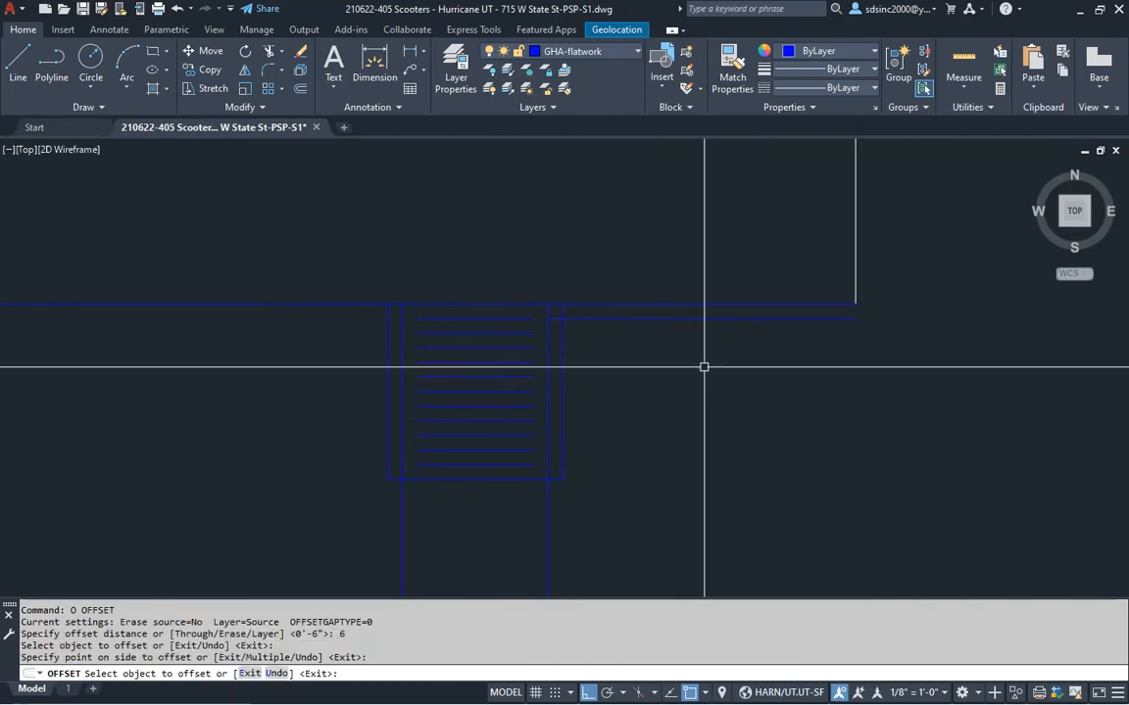
pyautogui.press('Escape')
pyautogui.press('Escape')
# Fillet the vertical and horizontal walk lines into a sharp corner with radius 0
pyautogui.moveTo(841, 314); pyautogui.dragTo(778, 318, button='middle')
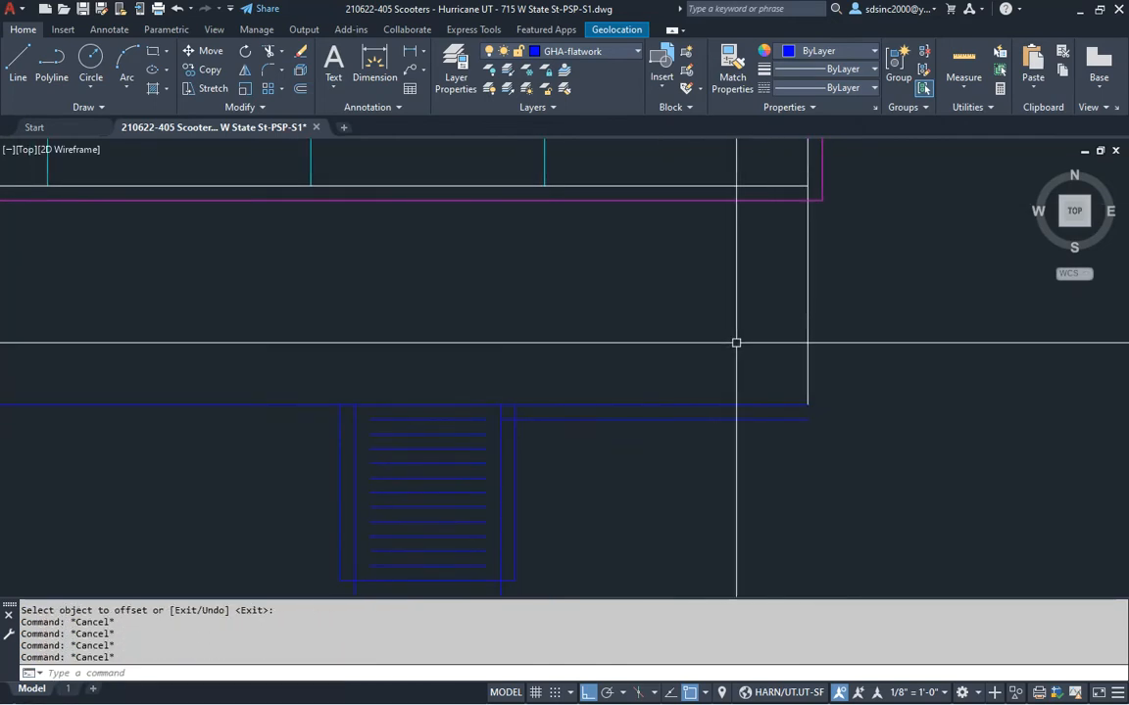
pyautogui.write('f')
pyautogui.press('Return')
pyautogui.write('r')
pyautogui.press('Return')
pyautogui.write('0')
pyautogui.press('Return')
pyautogui.click(821, 177)
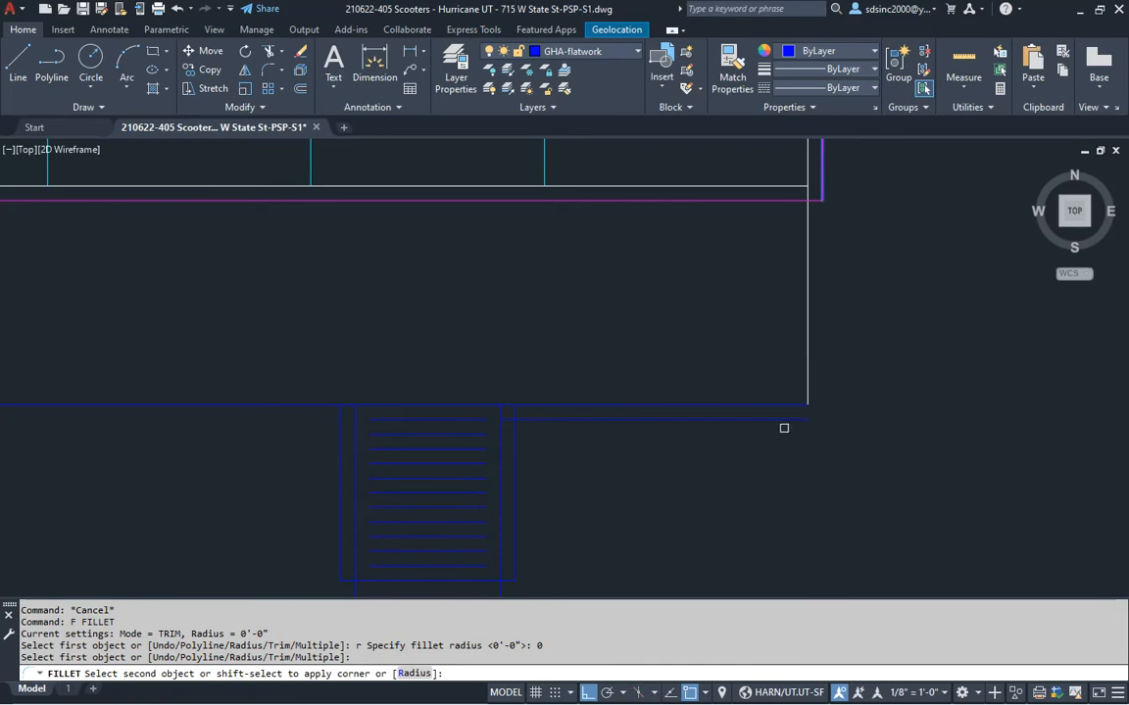
pyautogui.click(780, 420)
pyautogui.press('Return')
pyautogui.click(531, 419)
pyautogui.press('Escape')
pyautogui.press('Escape')
pyautogui.press('Escape')
pyautogui.press('Escape')
pyautogui.press('Escape')
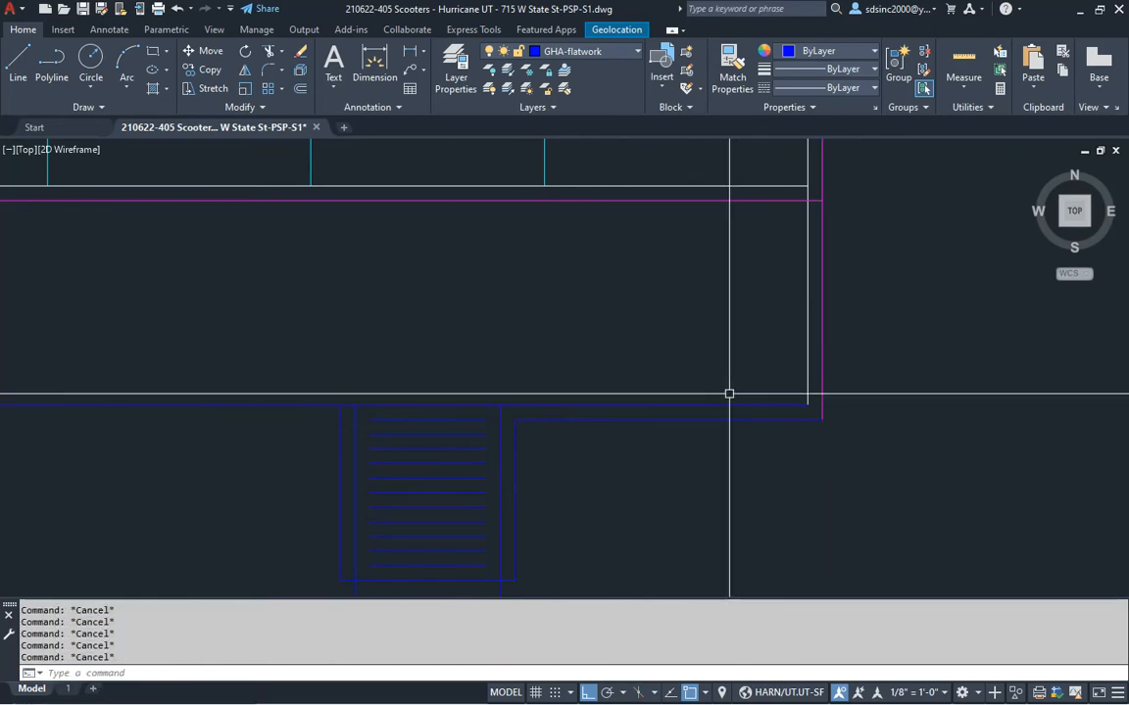
# Match the left vertical line to the white line's properties
pyautogui.click(806, 390)
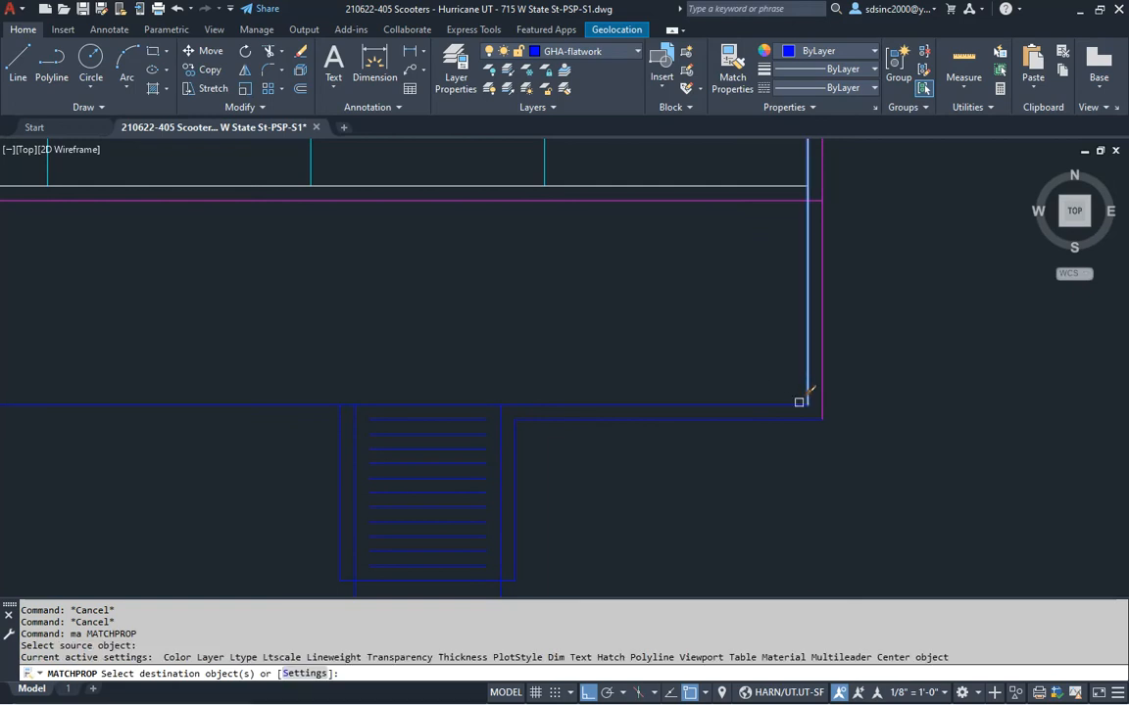
pyautogui.click(501, 436)
pyautogui.press('space')
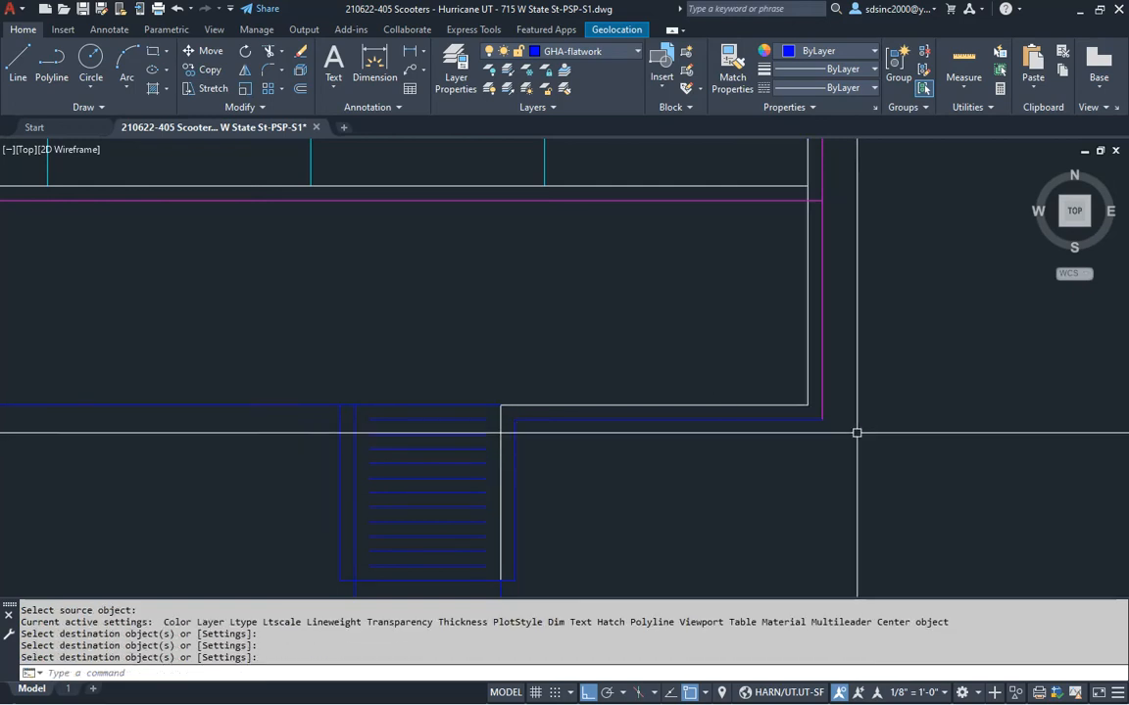
# Turn the bottom segments, left vertical lines and remaining blue lines magenta with MATCHPROP
pyautogui.press('space')
pyautogui.click(822, 398)
pyautogui.moveTo(667, 501); pyautogui.dragTo(697, 421, button='middle')
pyautogui.click(483, 537)
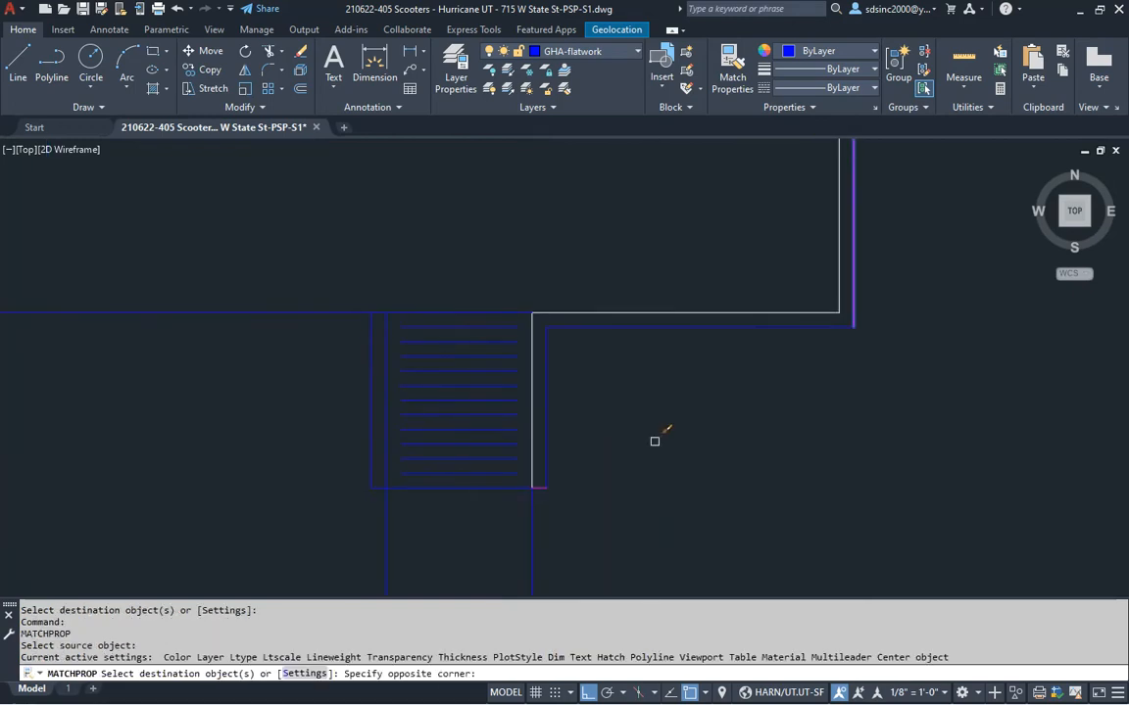
pyautogui.click(654, 443)
pyautogui.click(360, 519)
pyautogui.click(417, 259)
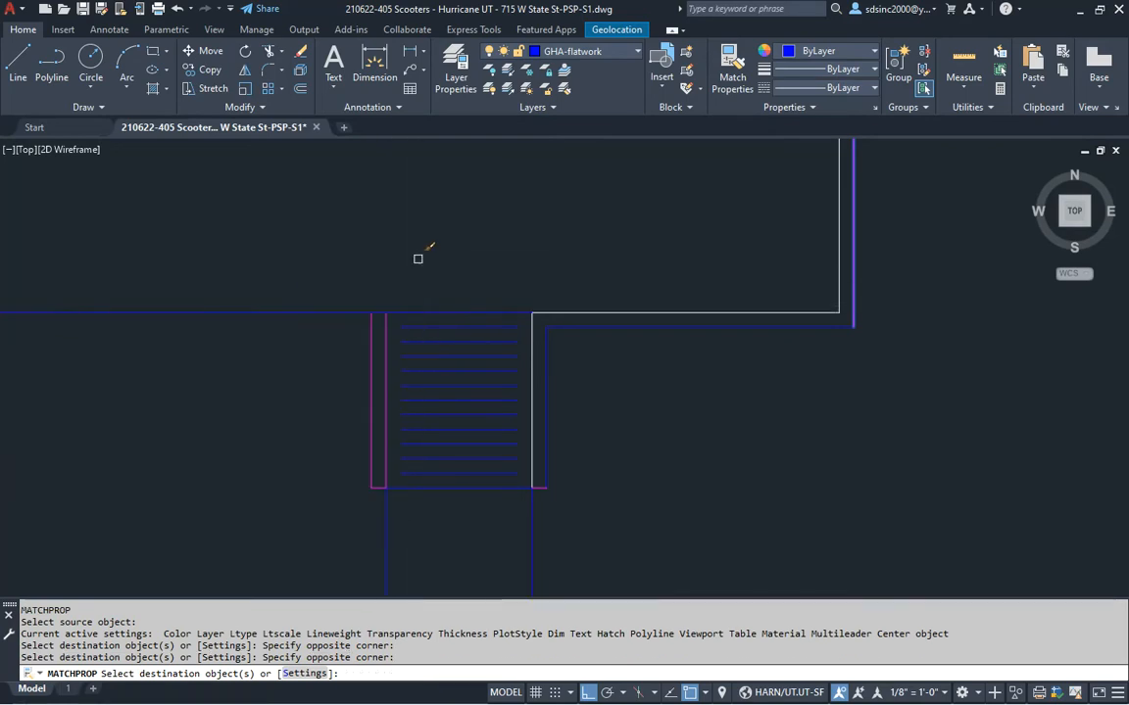
pyautogui.click(546, 344)
pyautogui.click(563, 328)
pyautogui.press('space')
# Drag the 'handicap ramp - 7' block into the drawing and start placing it
pyautogui.moveTo(616, 392); pyautogui.dragTo(740, 448, button='middle')
pyautogui.press('Escape')
pyautogui.press('Escape')
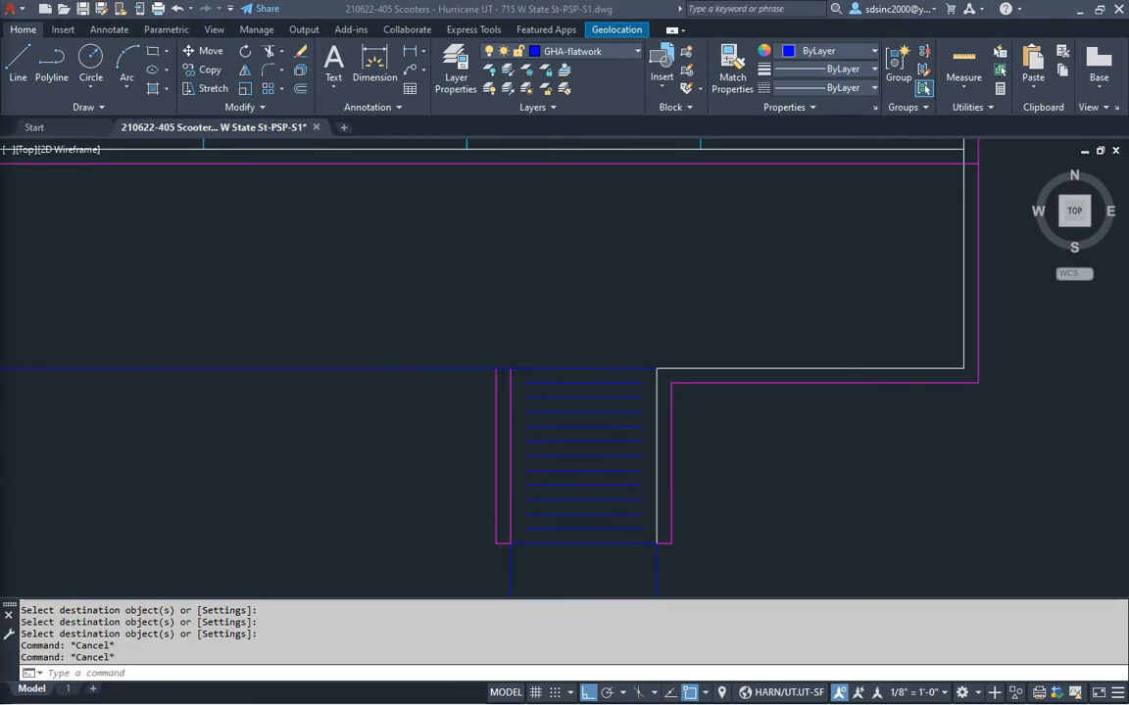
pyautogui.moveTo(382, 376); pyautogui.dragTo(441, 336)
pyautogui.moveTo(448, 343); pyautogui.dragTo(460, 431, button='middle')
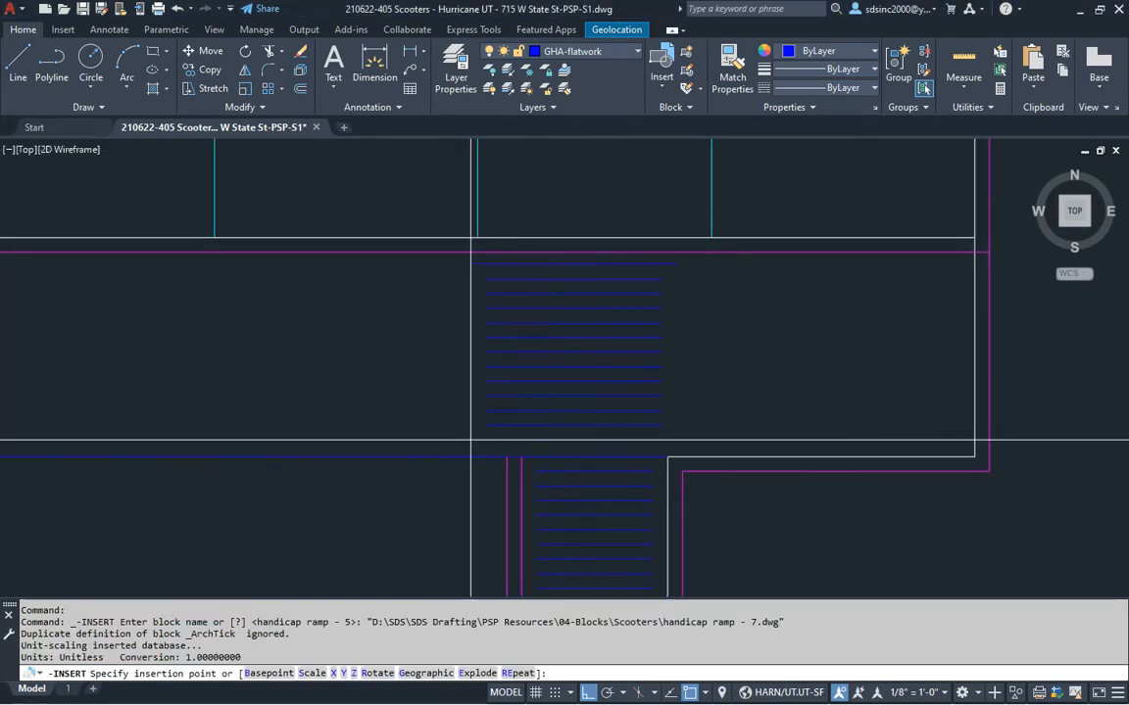
# Place the second handicap ramp block at the curb corner at default scale, rotated 90°
pyautogui.click(522, 456)
pyautogui.press('space')
pyautogui.press('space')
pyautogui.press('Escape')
pyautogui.press('Escape')
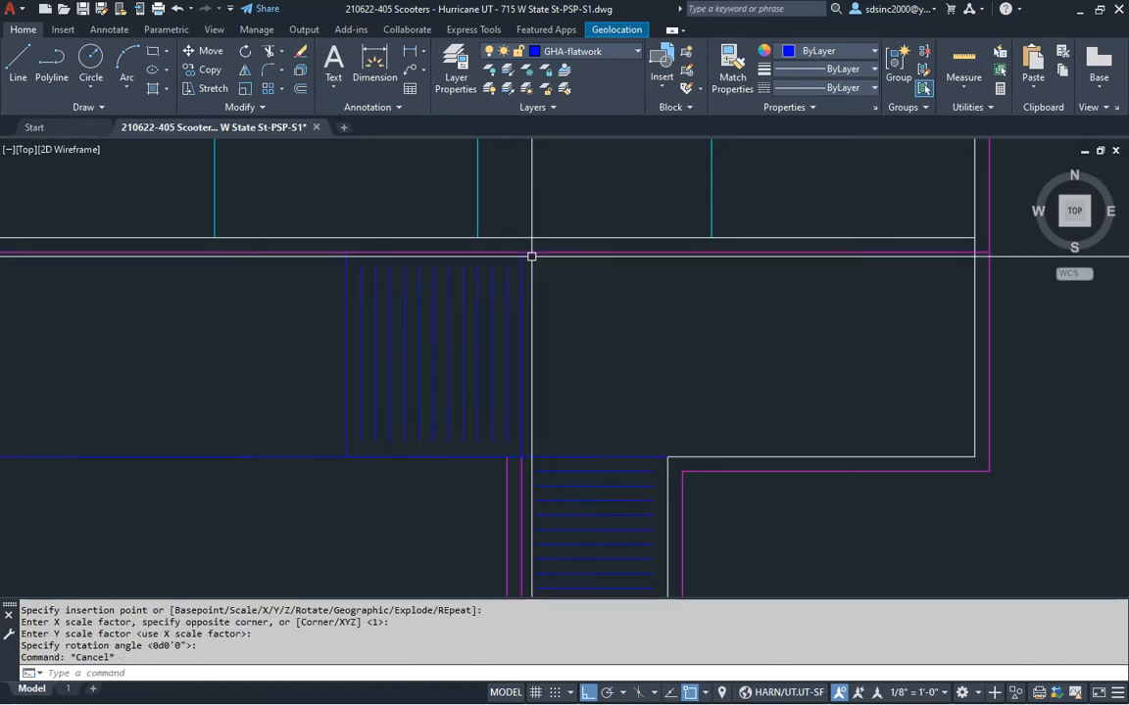
pyautogui.moveTo(534, 252); pyautogui.dragTo(555, 345, button='middle')
# Draw a line from the cyan line's end down to the magenta curb
pyautogui.write('l')
pyautogui.press('space')
pyautogui.click(500, 326)
pyautogui.click(510, 341)
pyautogui.press('space')
pyautogui.press('Escape')
pyautogui.press('Escape')
# Move the ramp block from its corner onto the cyan stall line
pyautogui.write('m')
pyautogui.press('space')
pyautogui.click(572, 401)
pyautogui.click(526, 411)
pyautogui.press('space')
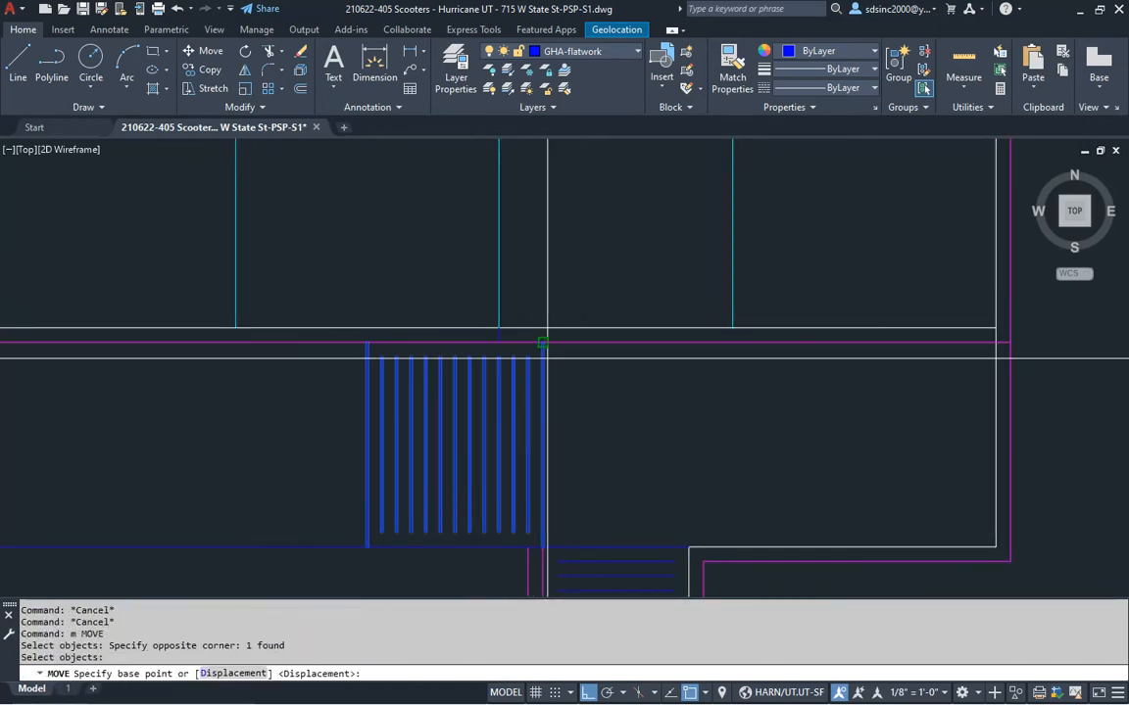
pyautogui.click(541, 350)
pyautogui.scroll(2, 503, 344)
pyautogui.click(489, 331)
pyautogui.scroll(-2, 539, 382)
pyautogui.press('Escape')
pyautogui.press('Escape')
pyautogui.press('Escape')
pyautogui.moveTo(631, 444); pyautogui.dragTo(567, 419, button='middle')
# Match the short segment to the magenta curb line's properties
pyautogui.write('ma')
pyautogui.press('space')
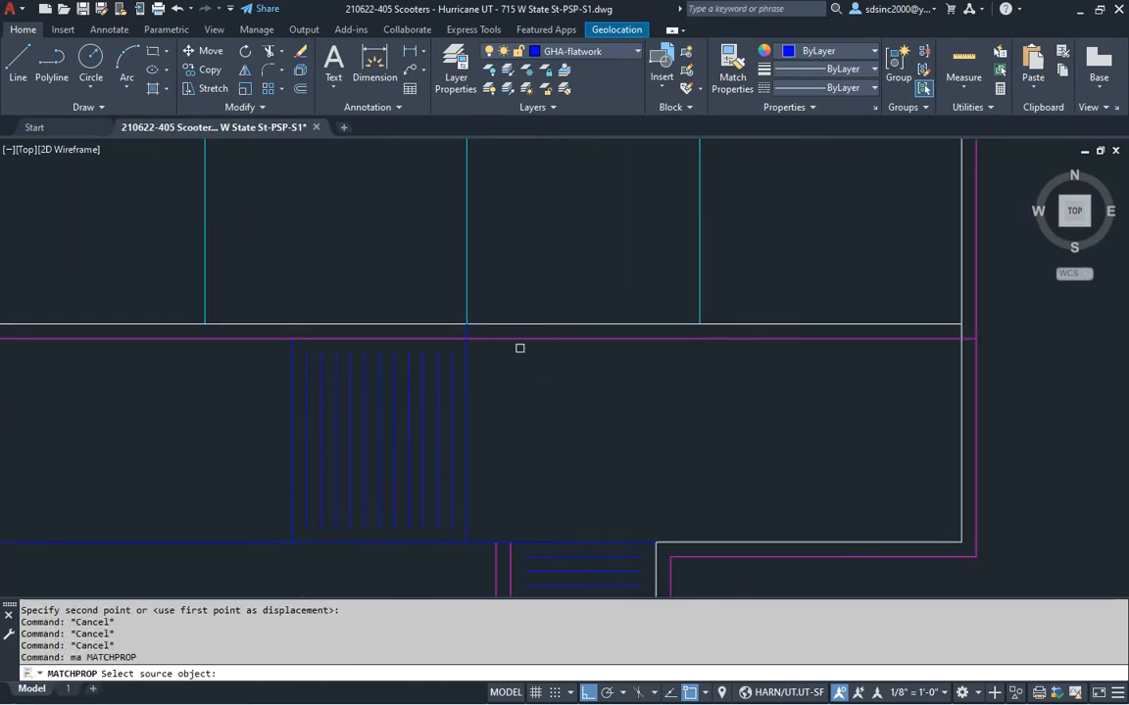
pyautogui.click(502, 342)
pyautogui.click(437, 290)
pyautogui.click(551, 408)
pyautogui.press('Escape')
pyautogui.press('Escape')
pyautogui.write('y')
pyautogui.press('Escape')
pyautogui.press('Escape')
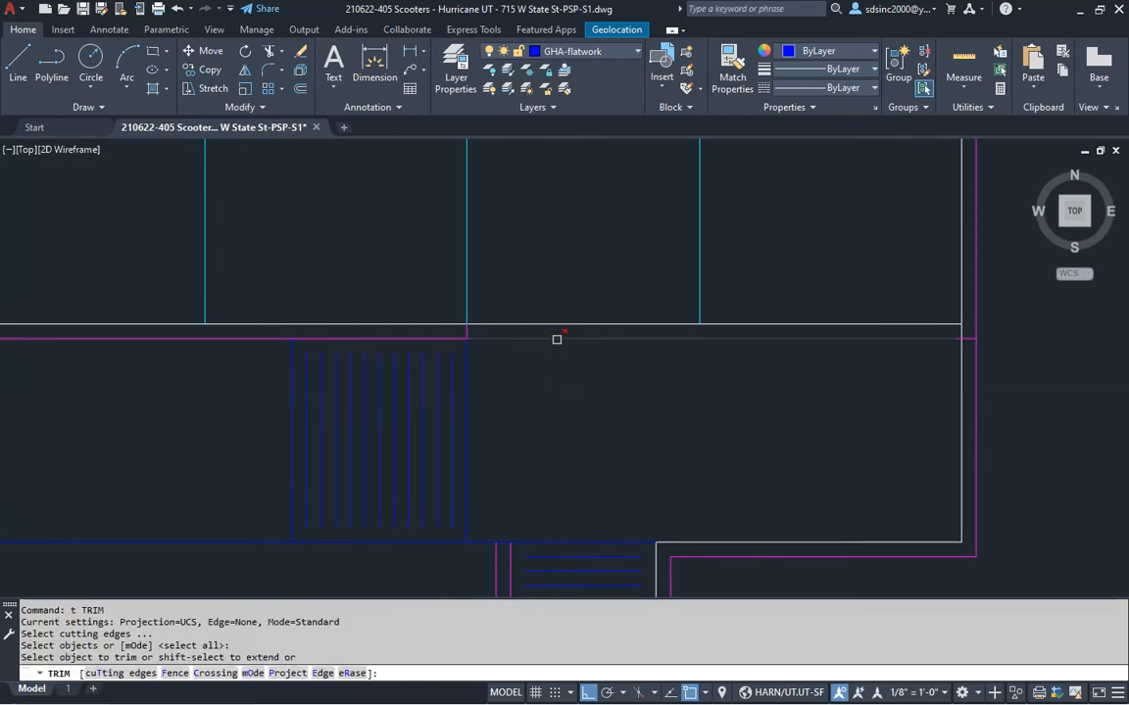
pyautogui.press('Escape')
pyautogui.press('Escape')
# Trim the middle segment off the walk line beside the ramp
pyautogui.write('e')
pyautogui.press('space')
pyautogui.click(867, 292)
pyautogui.click(1043, 423)
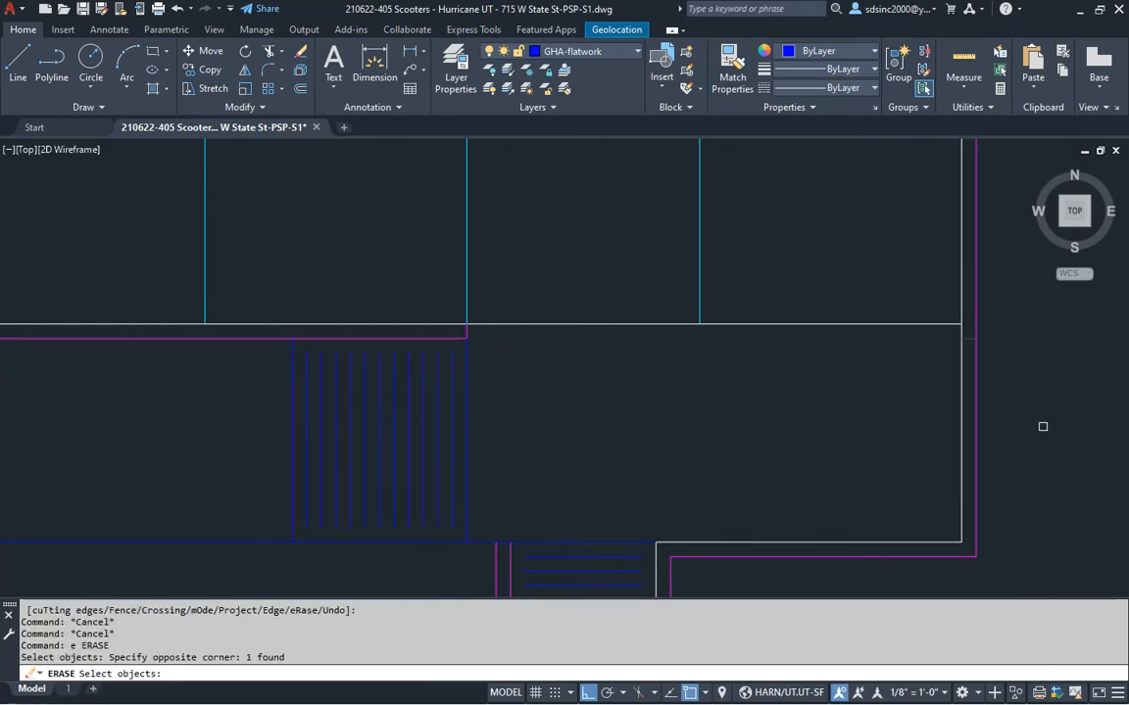
pyautogui.press('Escape')
pyautogui.press('Escape')
pyautogui.click(505, 324)
pyautogui.press('space')
pyautogui.press('Escape')
# Extend the right line back to the ramp edge
pyautogui.write('ex')
pyautogui.press('space')
pyautogui.press('space')
pyautogui.click(751, 324)
pyautogui.doubleClick(747, 300)
pyautogui.press('space')
pyautogui.press('Escape')
pyautogui.moveTo(638, 407); pyautogui.dragTo(621, 287, button='middle')
# Pick the blue ramp hatch as a Match Properties source, then cancel
pyautogui.write('ma')
pyautogui.press('space')
pyautogui.click(582, 432)
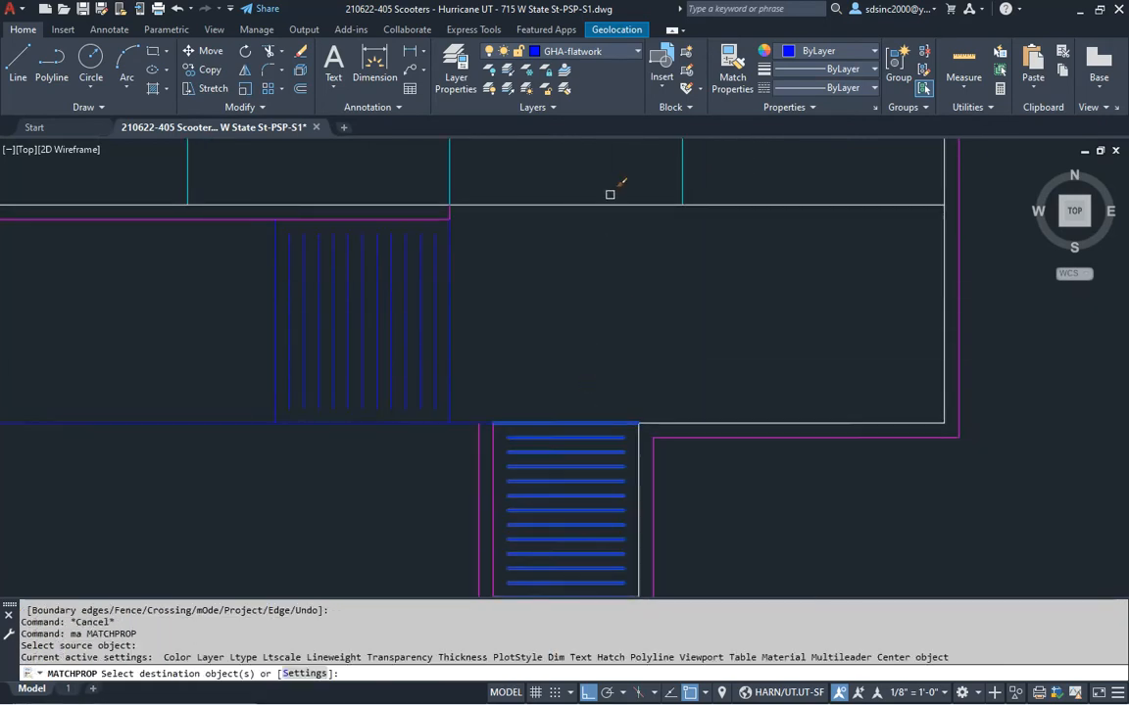
pyautogui.moveTo(502, 338); pyautogui.dragTo(615, 345, button='middle')
pyautogui.press('Escape')
pyautogui.press('Escape')
# Offset the walk line 6 inches below
pyautogui.write('o')
pyautogui.press('space')
pyautogui.click(585, 428)
pyautogui.click(567, 474)
pyautogui.press('Escape')
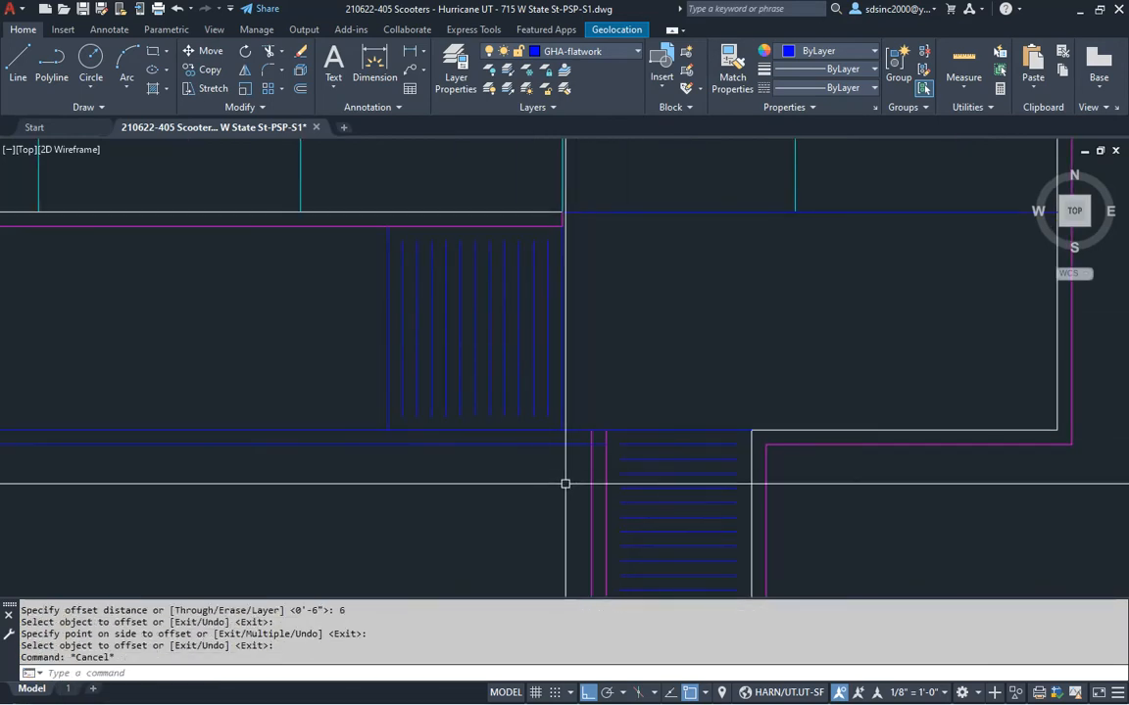
# Trim the offset line where it runs left of the ramp
pyautogui.write('l')
pyautogui.press('space')
pyautogui.click(388, 428)
pyautogui.press('Escape')
pyautogui.write('t')
pyautogui.press('space')
pyautogui.click(374, 445)
pyautogui.press('Escape')
# Start a FILLET corner join on the walk lines, then cancel it
pyautogui.write('f')
pyautogui.press('space')
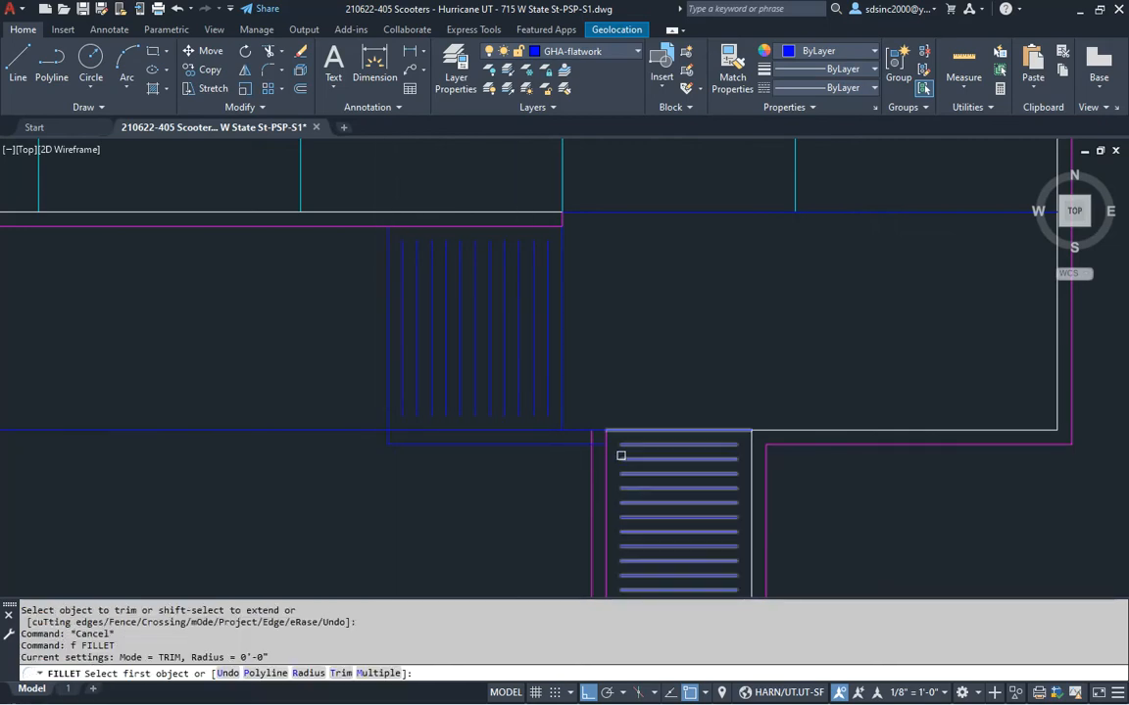
pyautogui.click(590, 456)
pyautogui.press('Escape')
pyautogui.moveTo(524, 479); pyautogui.dragTo(542, 433, button='middle')
# Break the walk line between two points, then extend it to rejoin
pyautogui.write('b')
pyautogui.press('space')
pyautogui.click(387, 383)
pyautogui.click(402, 371)
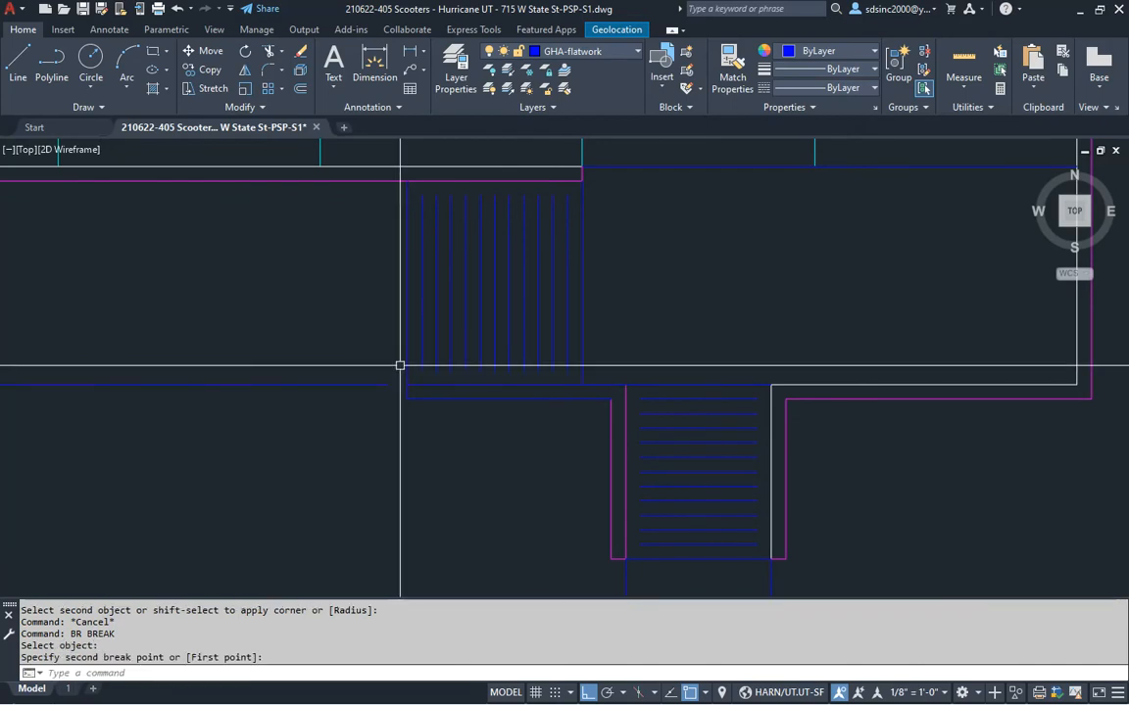
pyautogui.press('Escape')
pyautogui.write('ex')
pyautogui.press('space')
pyautogui.click(378, 384)
pyautogui.press('Escape')
# Make the horizontal walk lines white, matching the white vertical line
pyautogui.write('ma')
pyautogui.press('space')
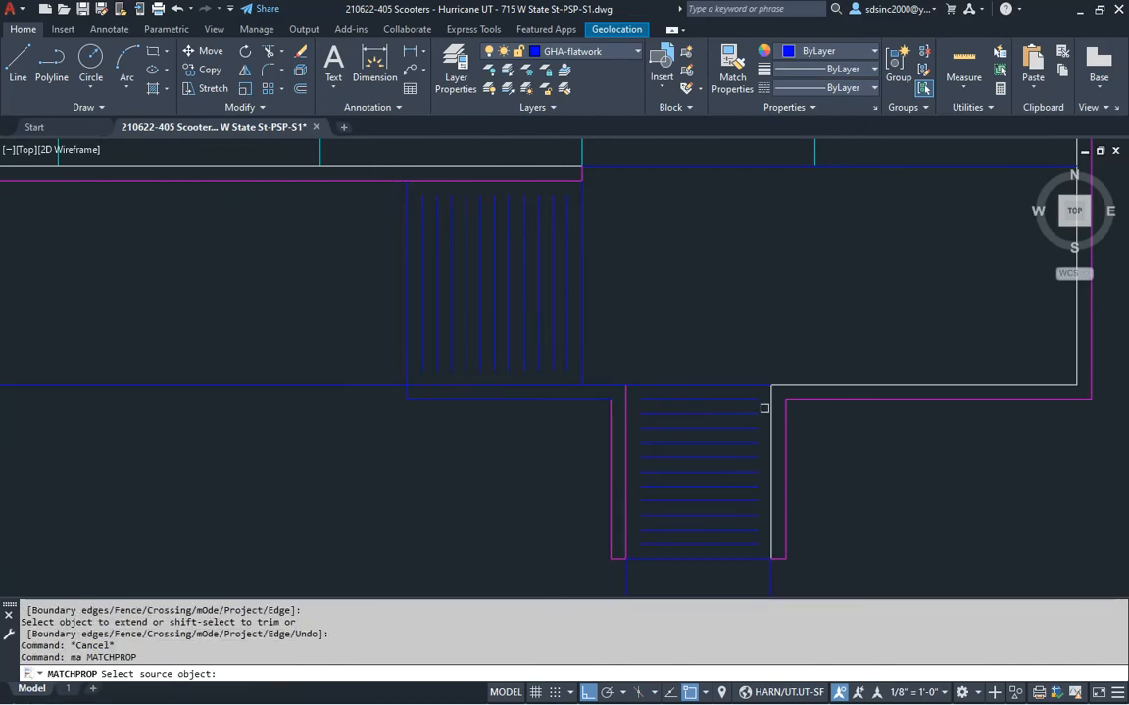
pyautogui.click(775, 397)
pyautogui.click(624, 396)
pyautogui.click(612, 383)
pyautogui.press('Return')
# Turn the short segment and lower wall line magenta to match the curb
pyautogui.press('Return')
pyautogui.click(610, 450)
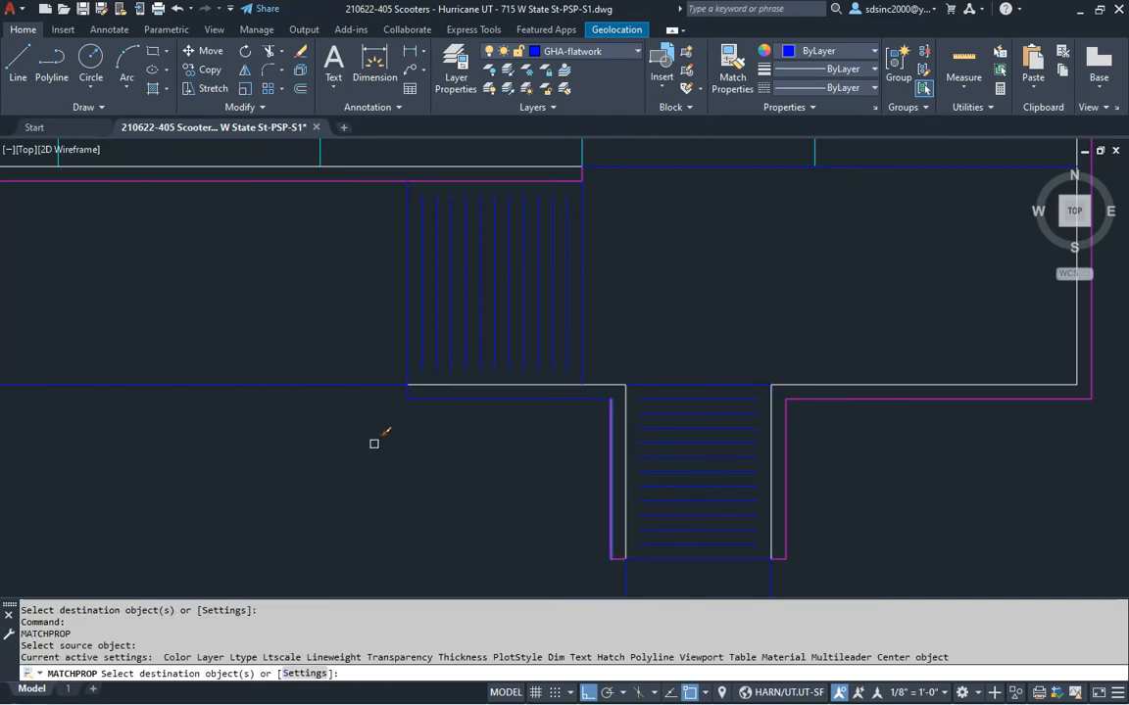
pyautogui.click(373, 443)
pyautogui.click(429, 355)
pyautogui.click(453, 400)
pyautogui.press('Return')
pyautogui.scroll(-2, 456, 426)
# Draw a short vertical test line at the sidewalk's left end
pyautogui.moveTo(617, 320); pyautogui.dragTo(569, 335, button='middle')
pyautogui.scroll(-2, 569, 335)
pyautogui.scroll(2, 600, 385)
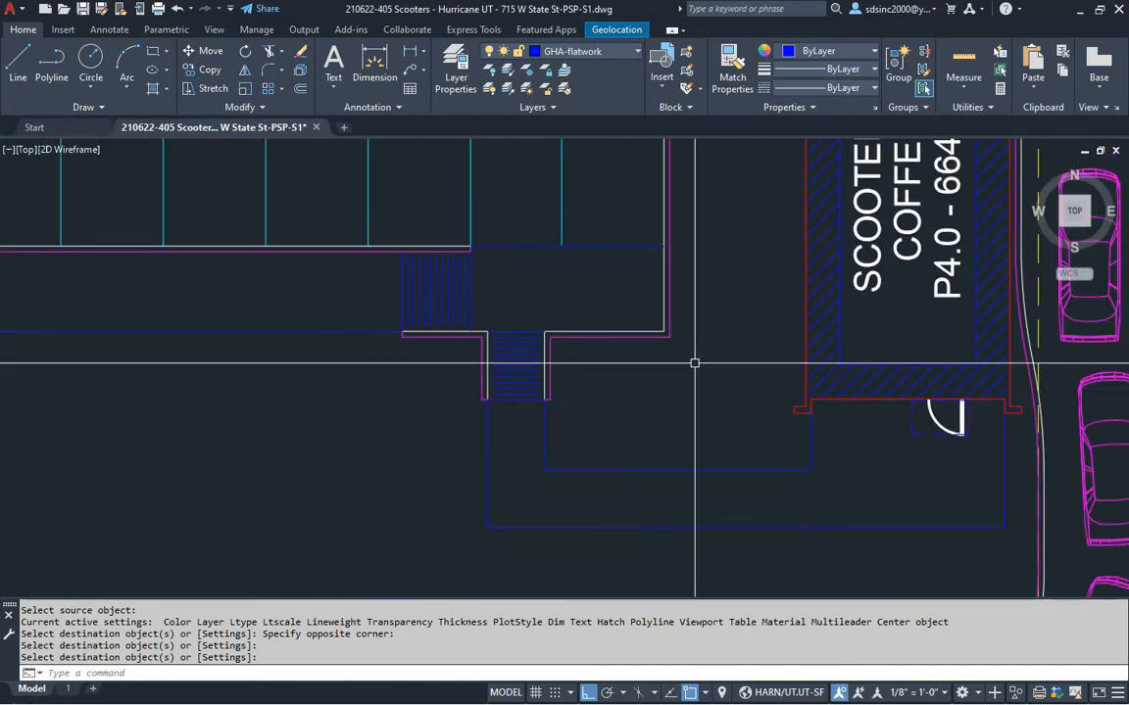
pyautogui.scroll(-1, 645, 393)
pyautogui.scroll(-3, 574, 329)
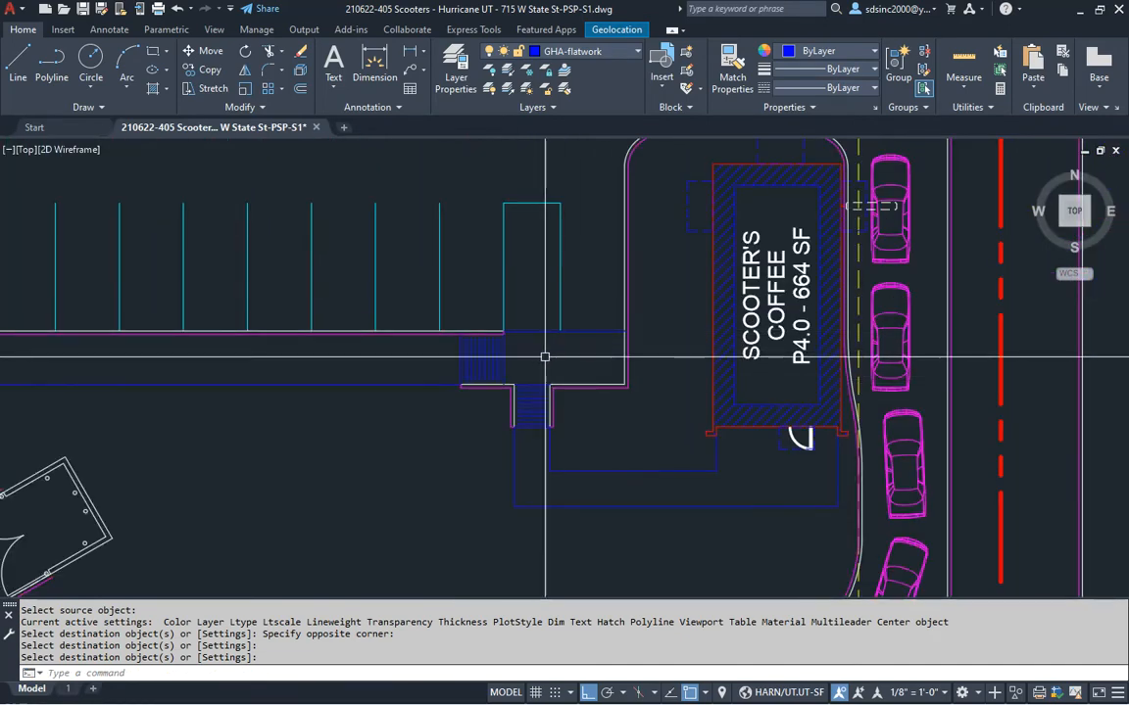
pyautogui.moveTo(296, 353); pyautogui.dragTo(449, 373, button='middle')
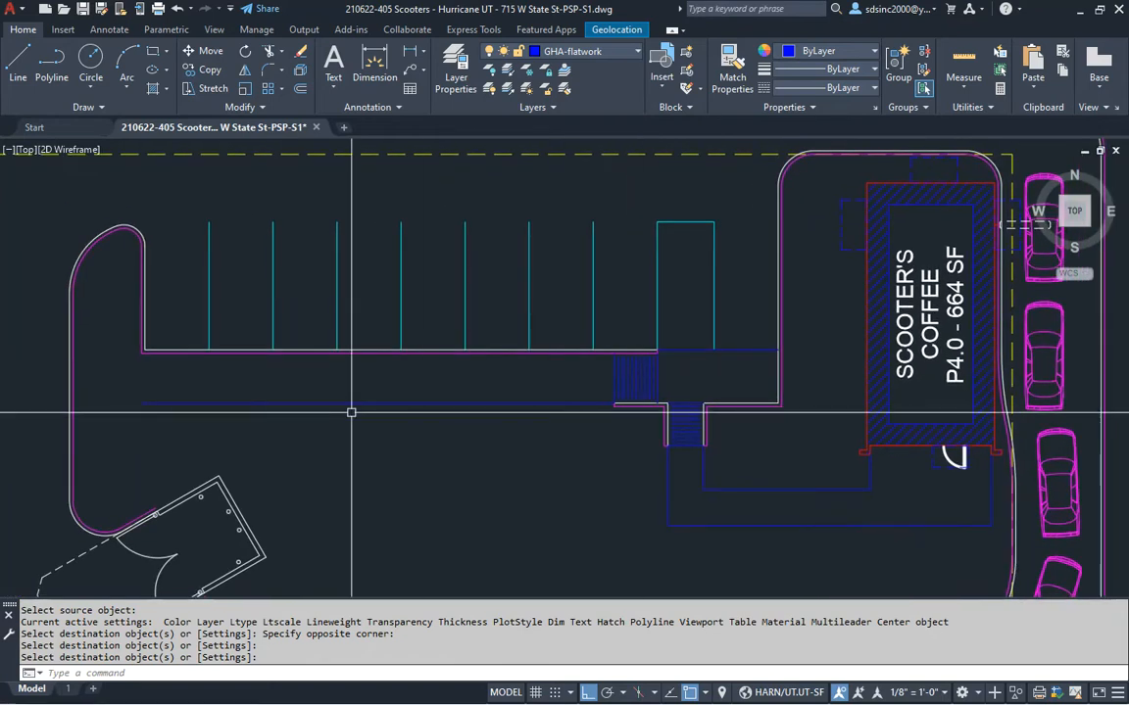
pyautogui.press('Return')
pyautogui.write('l')
pyautogui.press('Return')
pyautogui.click(153, 397)
pyautogui.scroll(2, 148, 382)
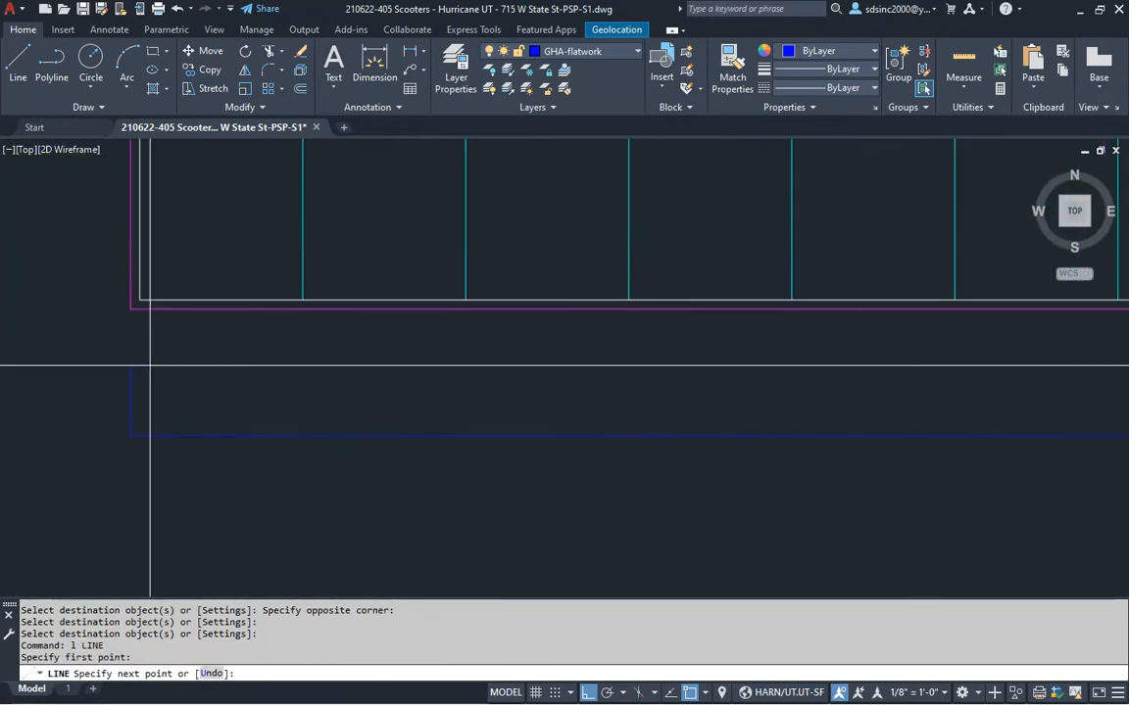
pyautogui.click(149, 314)
pyautogui.press('Return')
# Erase the short vertical test line
pyautogui.scroll(-3, 204, 358)
pyautogui.moveTo(327, 389); pyautogui.dragTo(569, 358, button='middle')
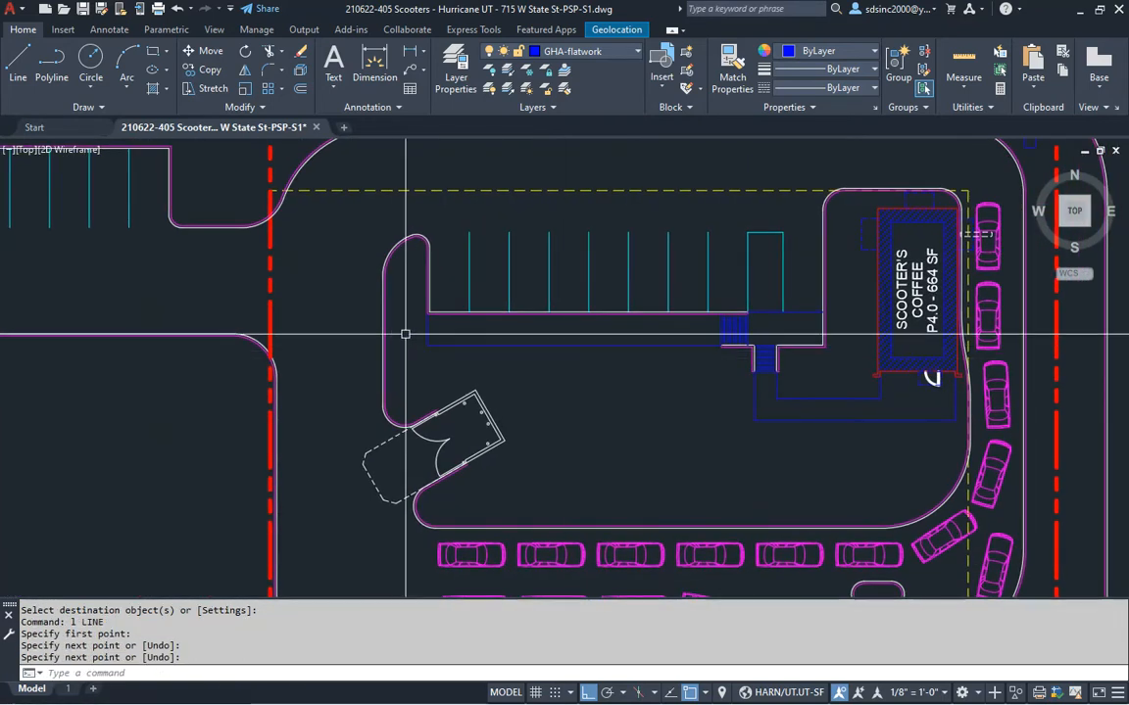
pyautogui.scroll(4, 409, 331)
pyautogui.press('Escape')
pyautogui.click(527, 323)
pyautogui.click(440, 343)
pyautogui.write('e')
pyautogui.press('Escape')
pyautogui.press('Escape')
# Extend the blue walk line to the magenta curb
pyautogui.write('ex')
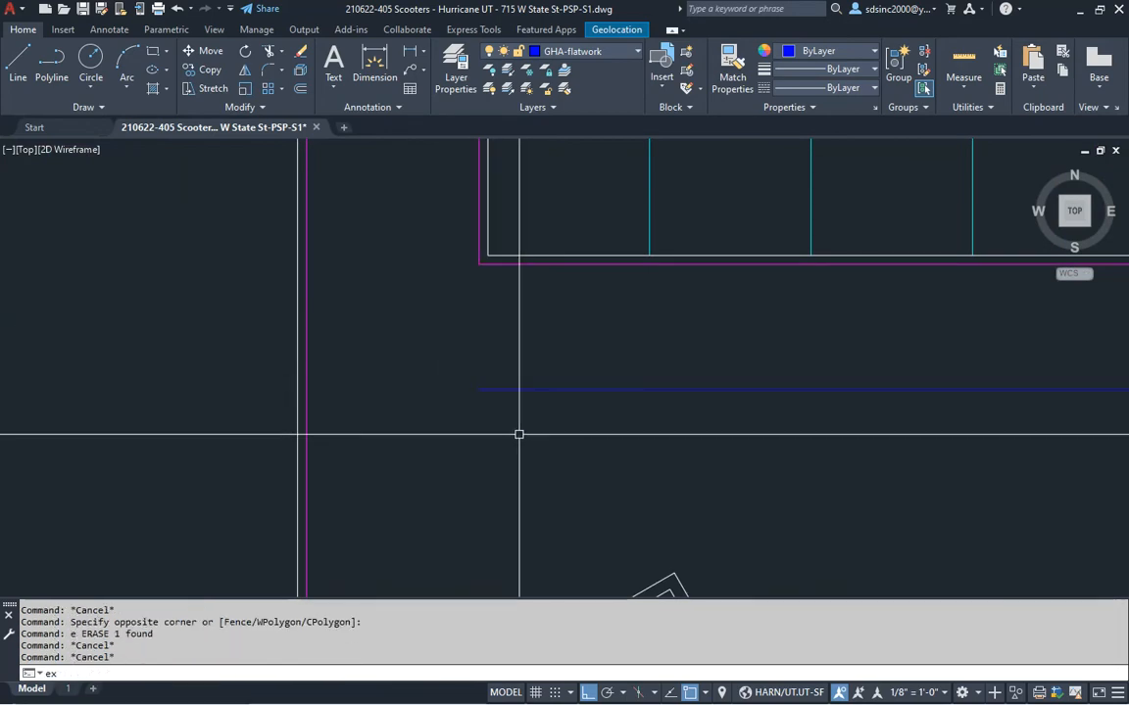
pyautogui.click(494, 390)
pyautogui.click(499, 384)
pyautogui.click(505, 380)
pyautogui.press('Return')
pyautogui.press('Escape')
# Draw a line from the magenta corner along the walk edge
pyautogui.write('l')
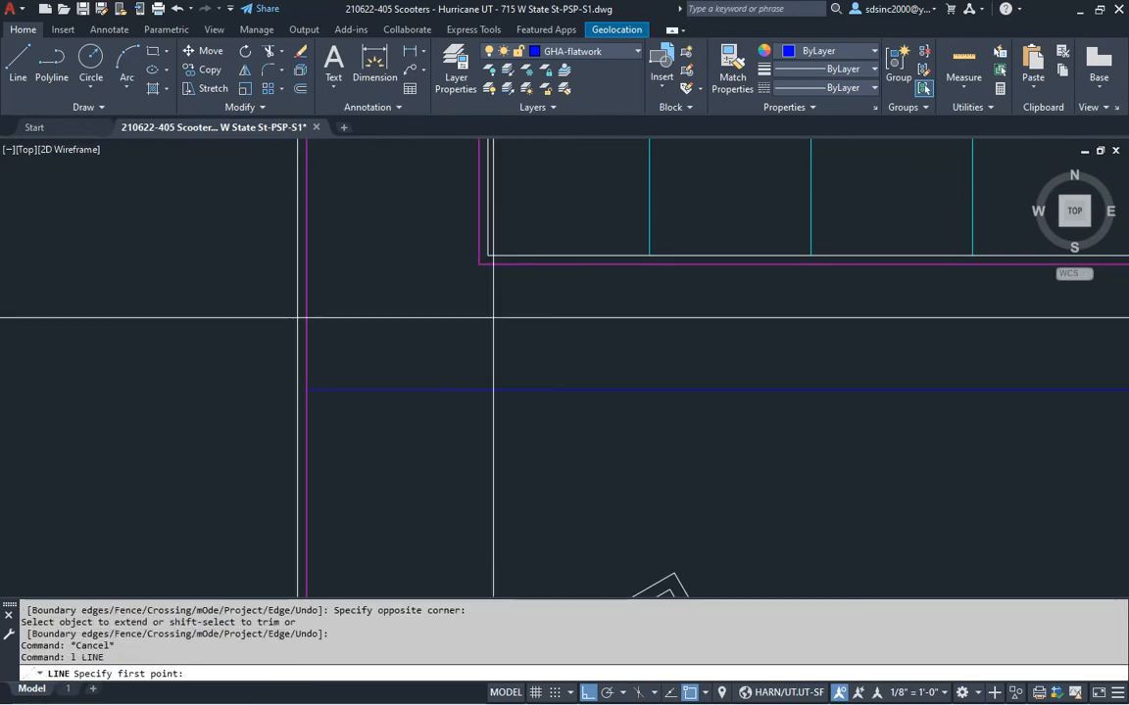
pyautogui.click(482, 263)
pyautogui.click(315, 270)
pyautogui.press('Return')
# Bring the whole site into view and save the drawing
pyautogui.scroll(-3, 580, 389)
pyautogui.moveTo(644, 438); pyautogui.dragTo(468, 410, button='middle')
pyautogui.moveTo(627, 464); pyautogui.dragTo(572, 410, button='middle')
pyautogui.moveTo(685, 327); pyautogui.dragTo(587, 415, button='middle')
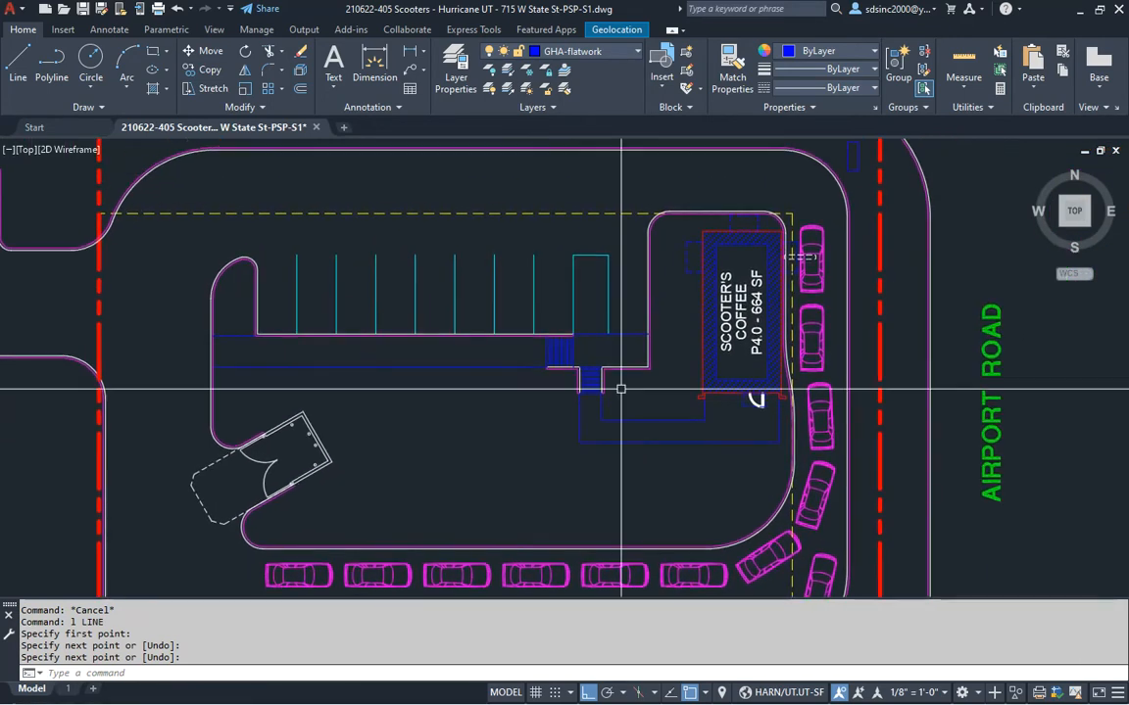
pyautogui.press('Escape')
pyautogui.press('Escape')
pyautogui.hotkey('ctrl', 's')
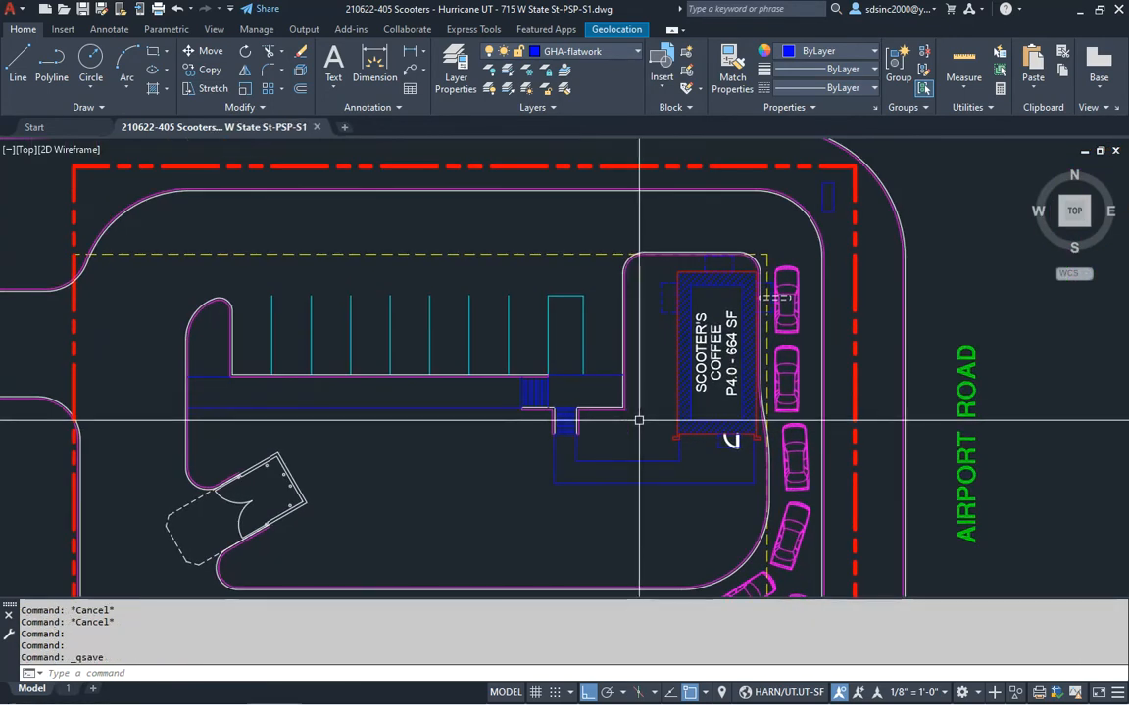
pyautogui.scroll(2, 591, 335)
pyautogui.scroll(3, 570, 319)
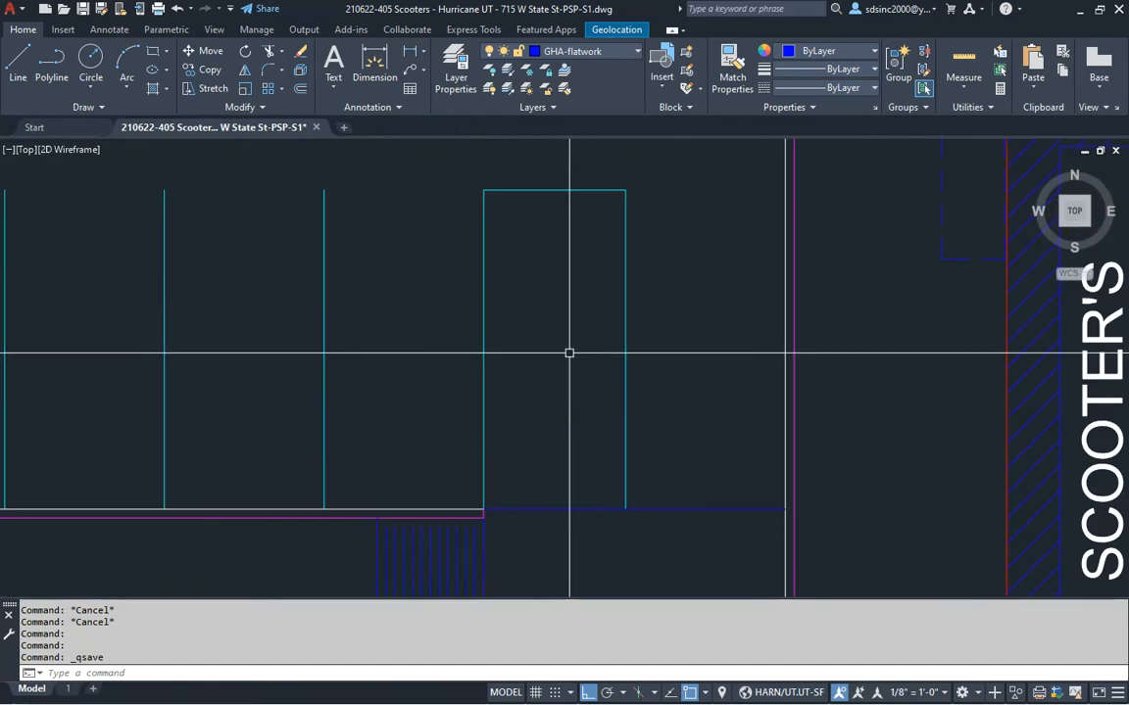
pyautogui.moveTo(570, 352); pyautogui.dragTo(563, 363, button='middle')
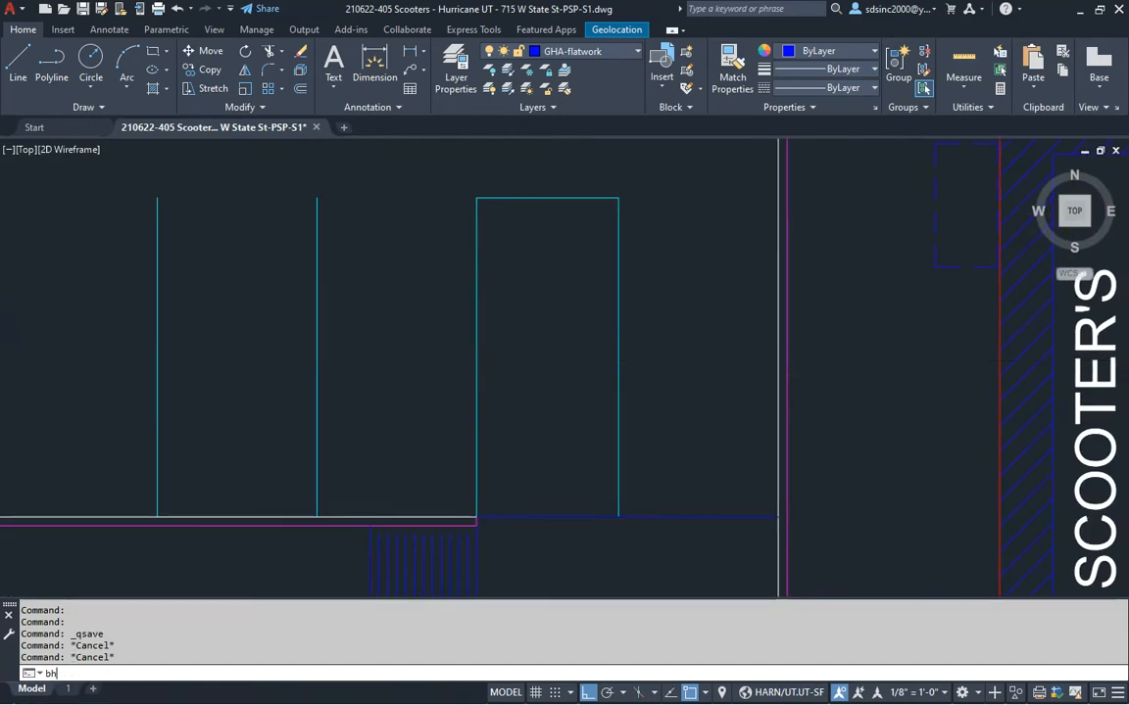
# Fill the tall rectangle with ANSI31 hatching and match it to a cyan stall line
pyautogui.press('Return')
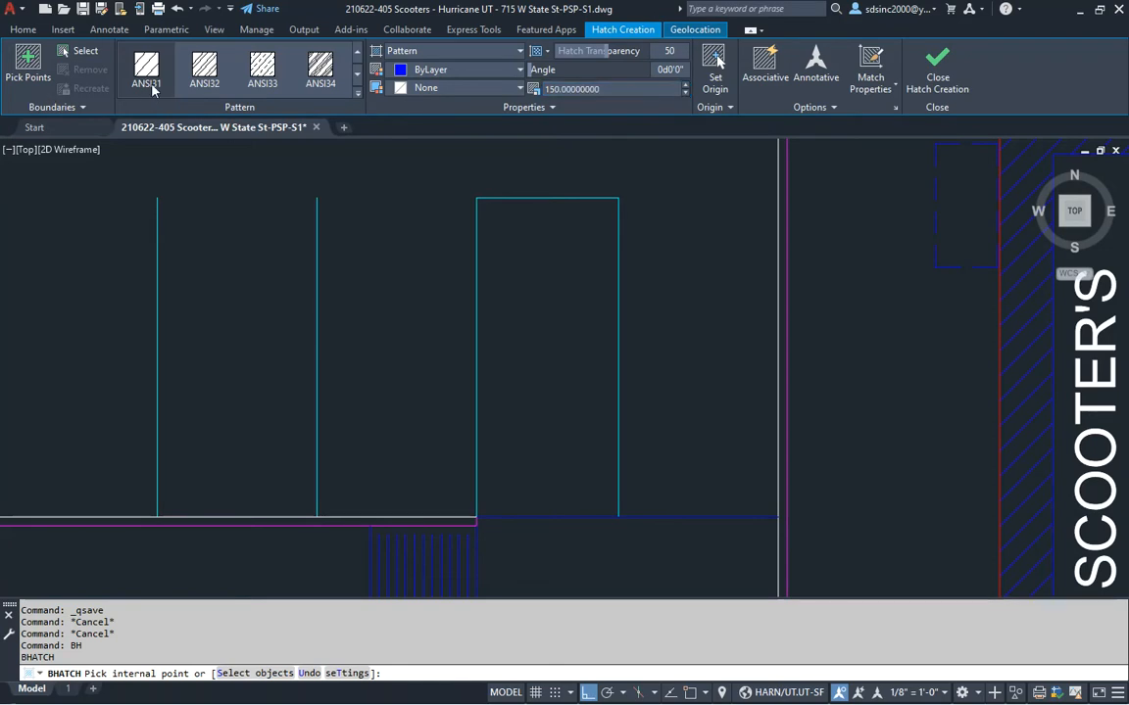
pyautogui.click(537, 327)
pyautogui.press('Return')
pyautogui.write('ma')
pyautogui.press('Return')
pyautogui.click(316, 335)
pyautogui.click(510, 323)
pyautogui.moveTo(644, 426); pyautogui.dragTo(613, 410, button='middle')
pyautogui.press('Escape')
pyautogui.press('Escape')
# Draw a line from the hatch's bottom-right corner out to the right
pyautogui.write('l')
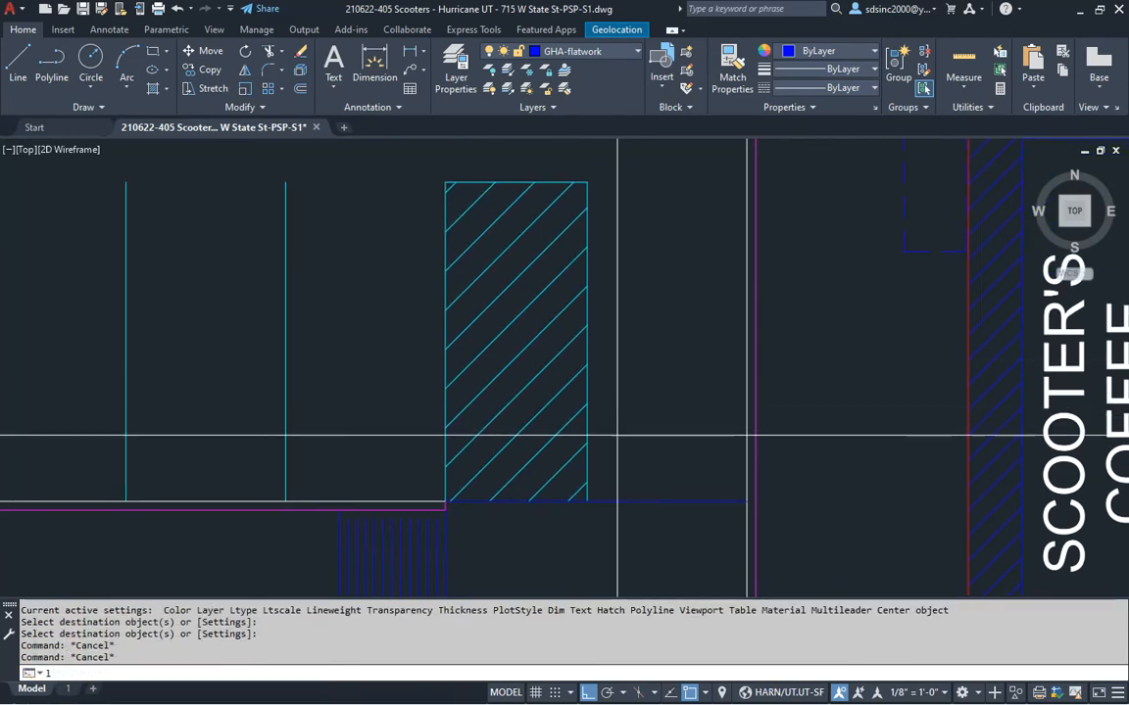
pyautogui.press('Return')
pyautogui.click(588, 500)
pyautogui.click(746, 502)
pyautogui.press('Return')
pyautogui.moveTo(646, 508); pyautogui.dragTo(557, 416, button='middle')
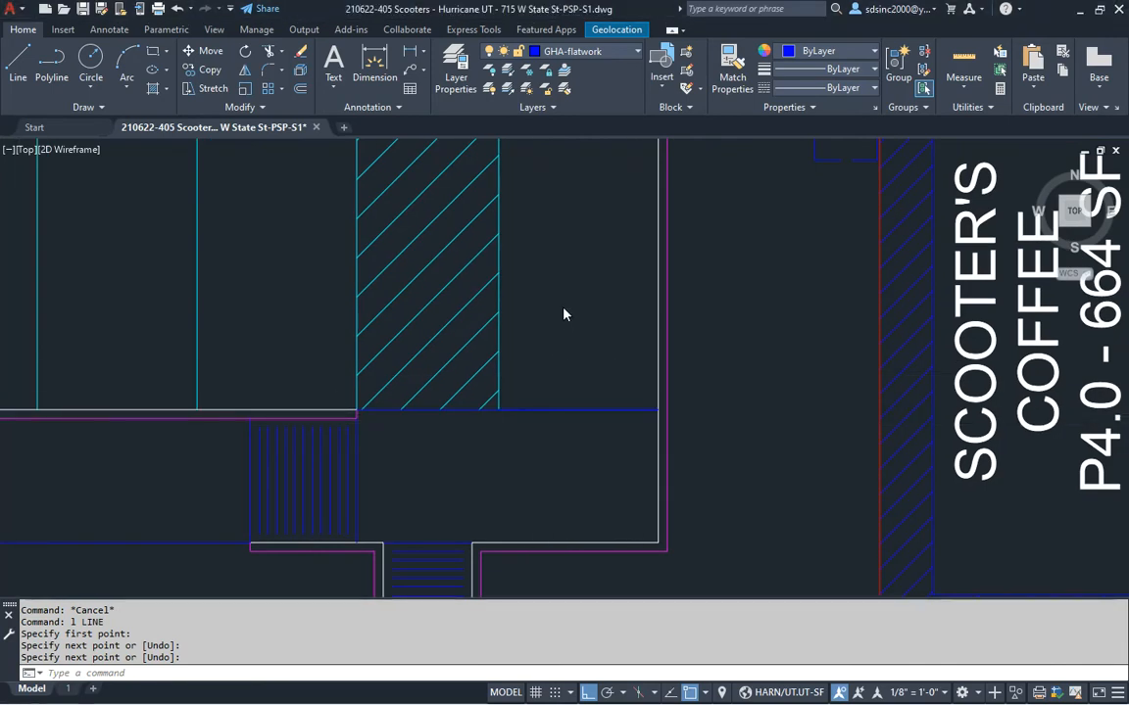
# Insert the HC Ramp block into the stall at default scale and rotation
pyautogui.write('hc')
pyautogui.press('Return')
pyautogui.click(580, 408)
pyautogui.press('Return')
pyautogui.press('Return')
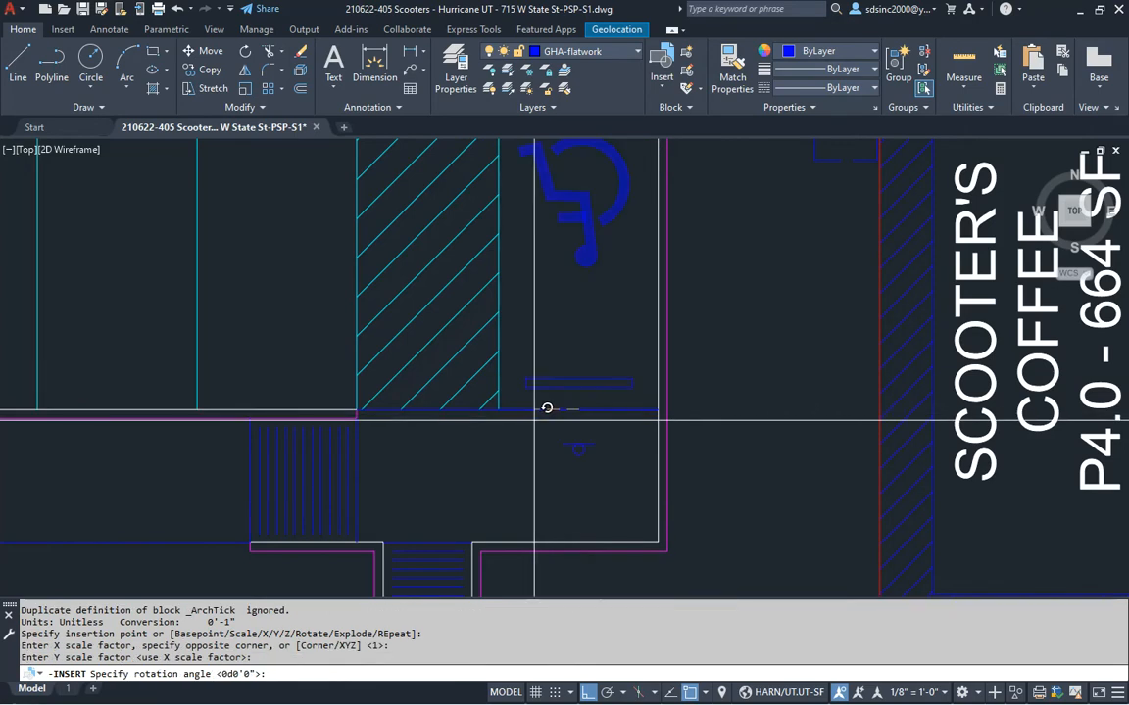
pyautogui.press('Return')
pyautogui.moveTo(572, 313); pyautogui.dragTo(580, 343, button='middle')
pyautogui.press('Escape')
# Erase the stray object picked up with a window selection
pyautogui.click(460, 563)
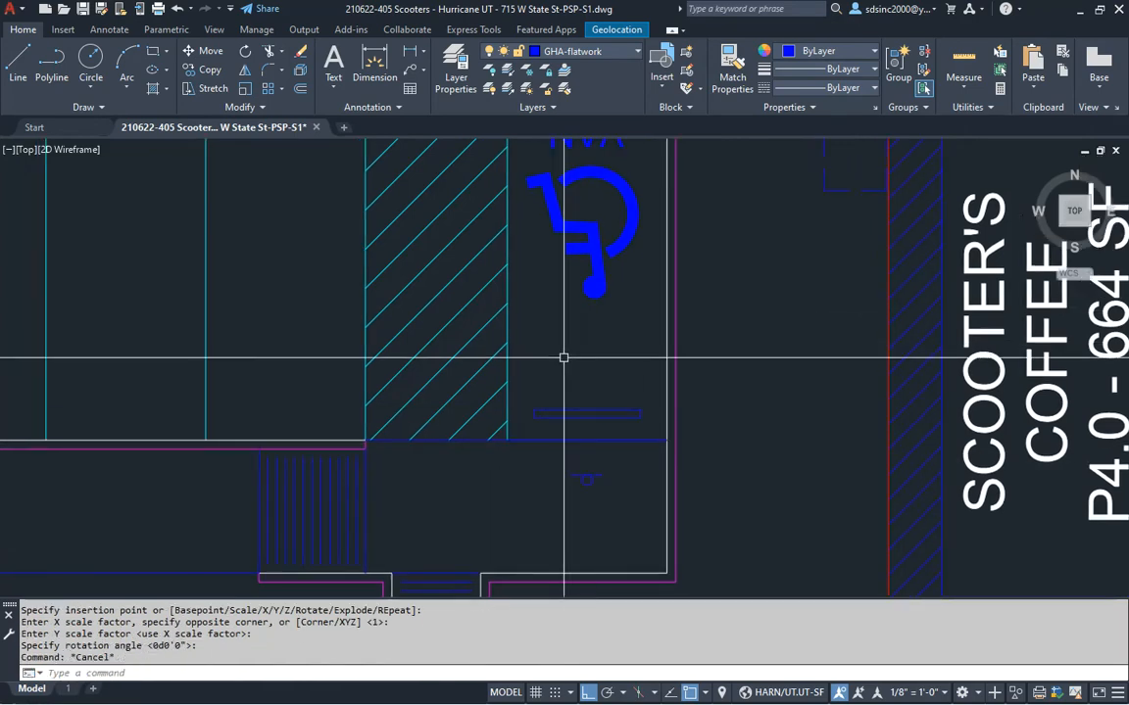
pyautogui.click(808, 360)
pyautogui.write('e')
pyautogui.press('Return')
pyautogui.moveTo(501, 484); pyautogui.dragTo(549, 502, button='middle')
# Recolour the accessible-parking symbol cyan by matching a stall line's properties
pyautogui.press('Return')
pyautogui.click(554, 390)
pyautogui.click(585, 427)
pyautogui.press('Return')
pyautogui.scroll(-2, 620, 346)
pyautogui.moveTo(719, 324); pyautogui.dragTo(625, 262, button='middle')
pyautogui.moveTo(619, 338); pyautogui.dragTo(571, 358, button='middle')
pyautogui.press('Escape')
pyautogui.scroll(2, 584, 446)
pyautogui.moveTo(591, 431); pyautogui.dragTo(585, 391, button='middle')
pyautogui.press('Escape')
pyautogui.press('Escape')
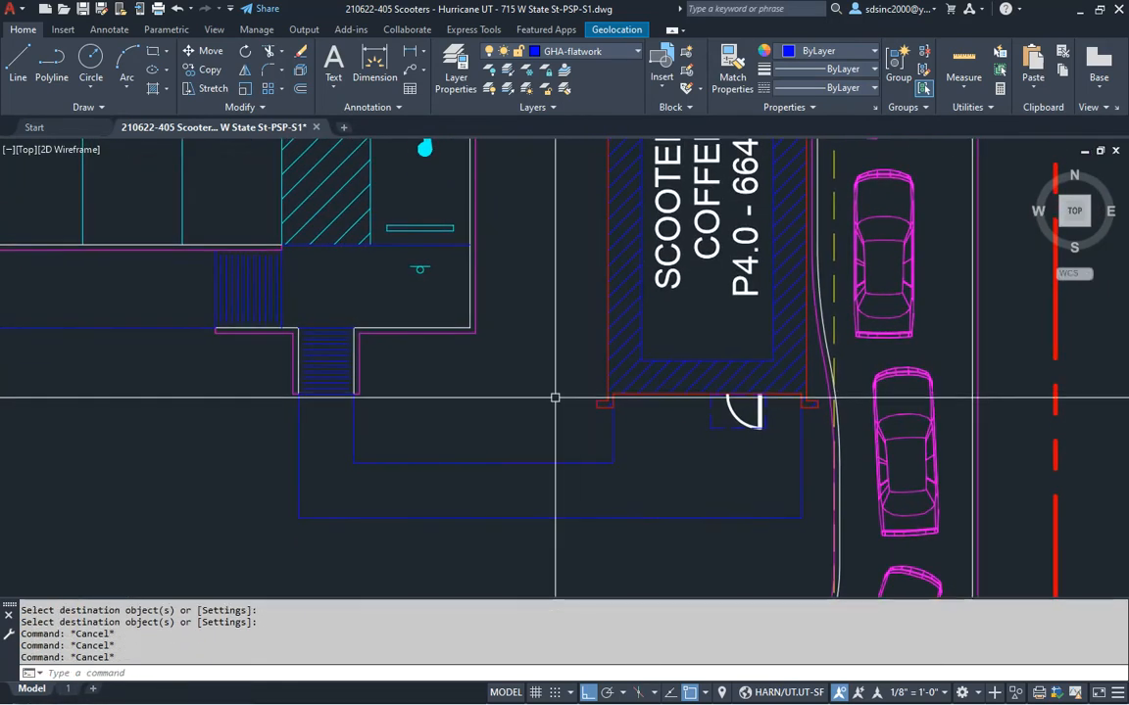
# Hatch the sidewalks around the building with an AR concrete pattern, excluding the door outline
pyautogui.press('Return')
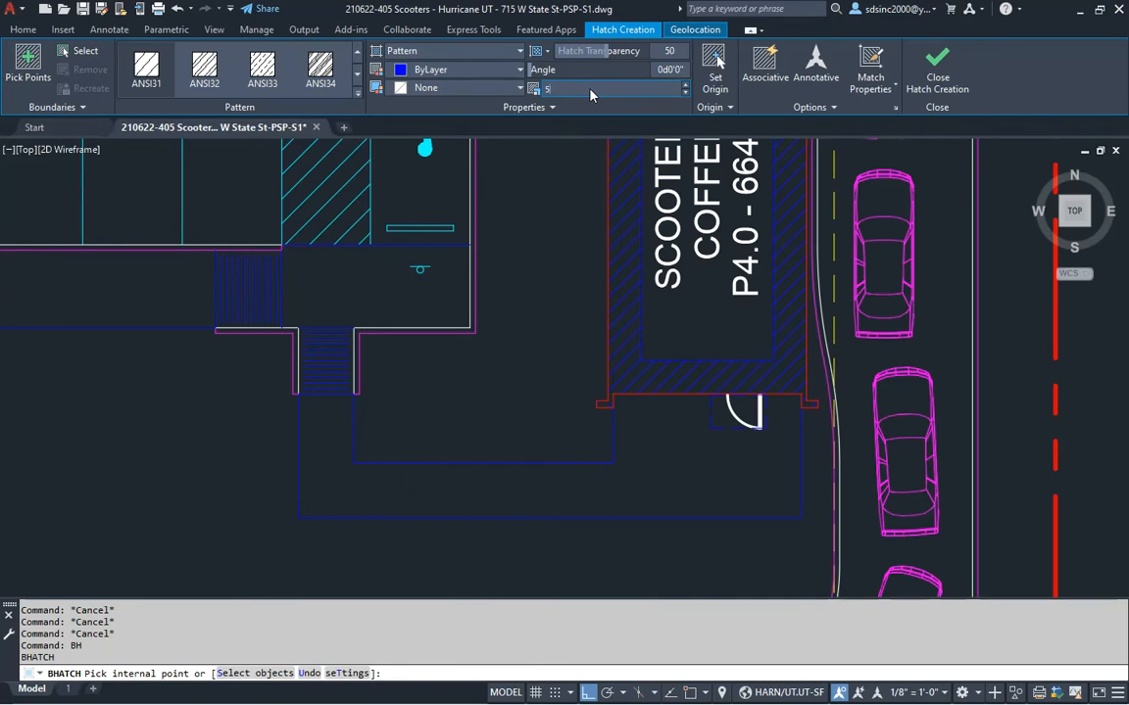
pyautogui.click(359, 94)
pyautogui.scroll(-3, 221, 196)
pyautogui.click(217, 234)
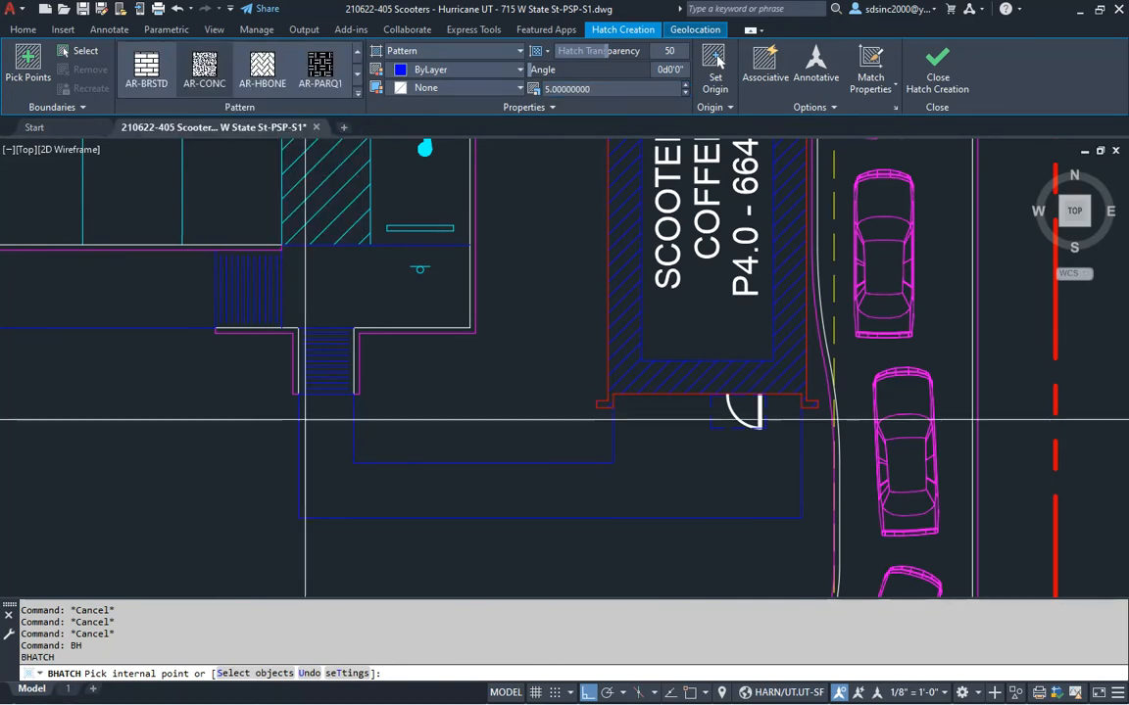
pyautogui.click(461, 472)
pyautogui.click(340, 287)
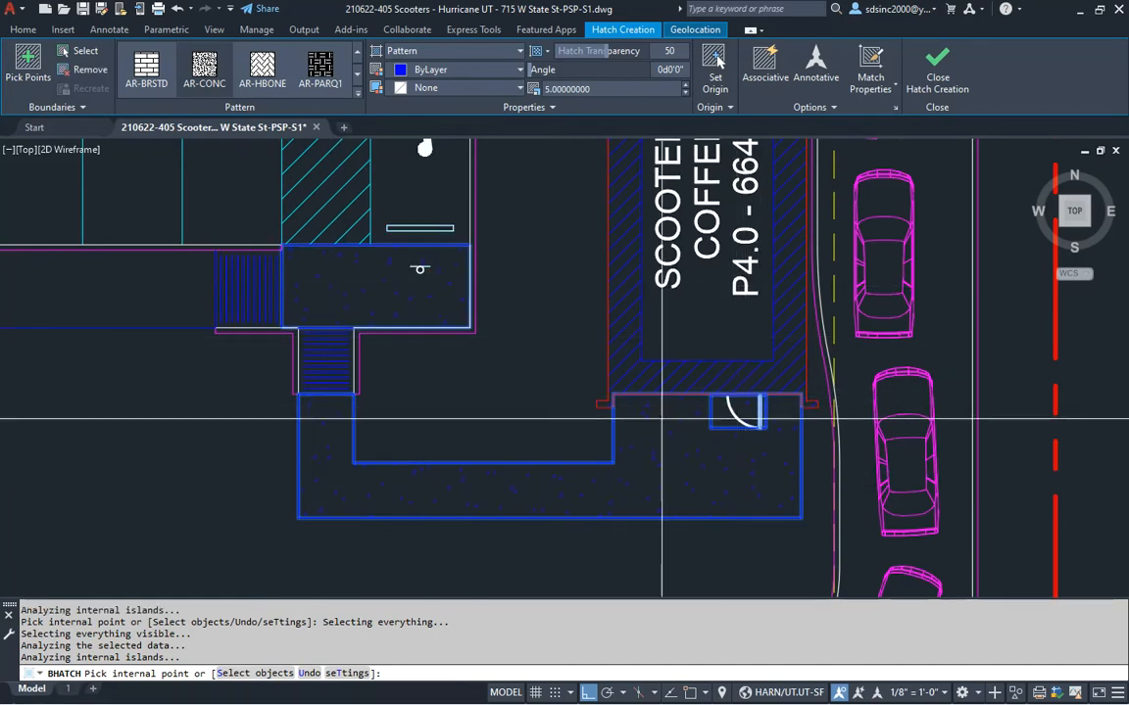
pyautogui.click(90, 71)
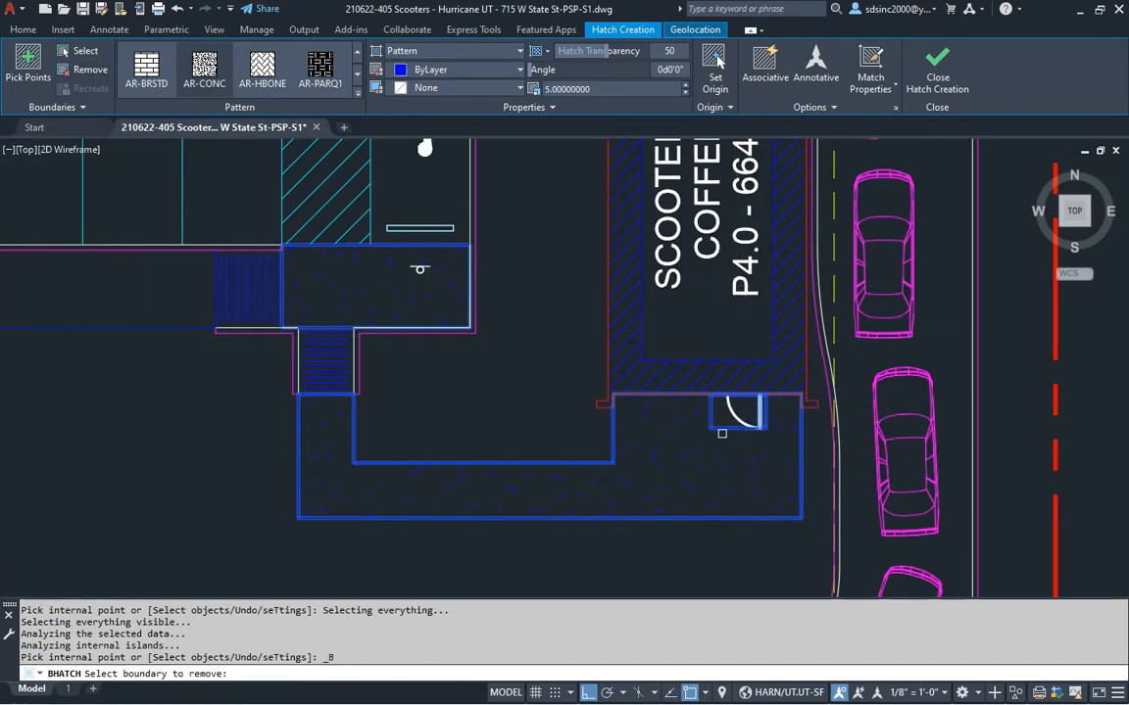
pyautogui.click(712, 420)
pyautogui.click(767, 479)
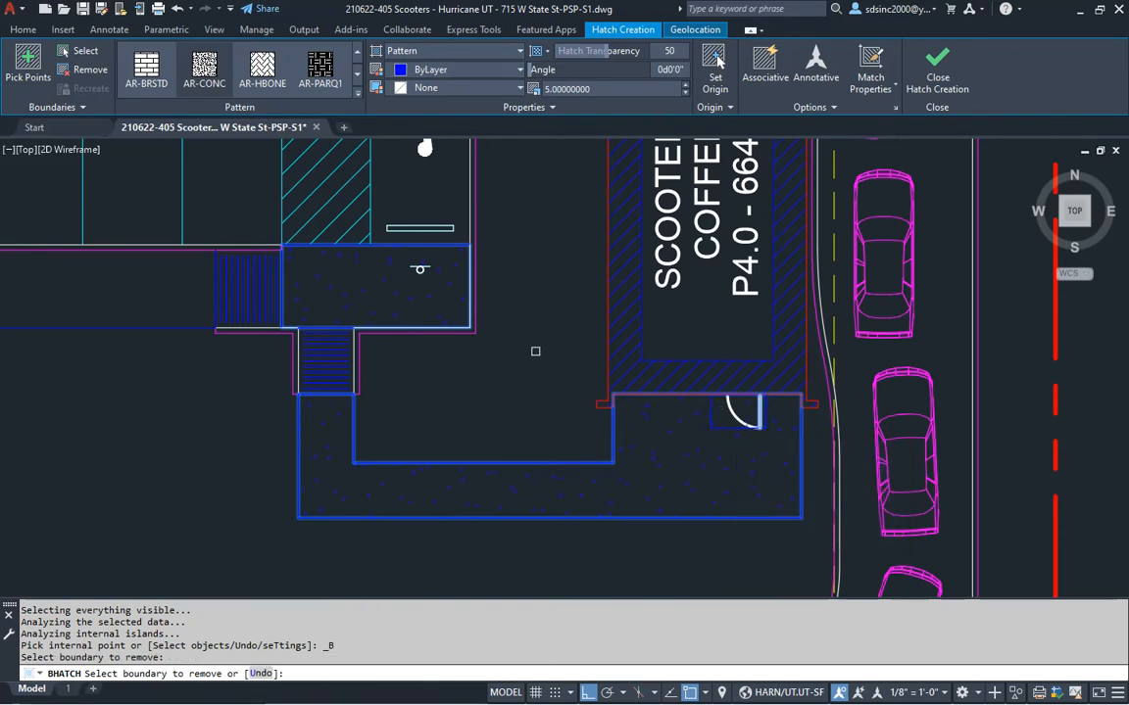
pyautogui.press('Return')
# Hatch the walk strip beside the stairs and check off 'Add sidewalks and HC elements'
pyautogui.moveTo(260, 354); pyautogui.dragTo(875, 388, button='middle')
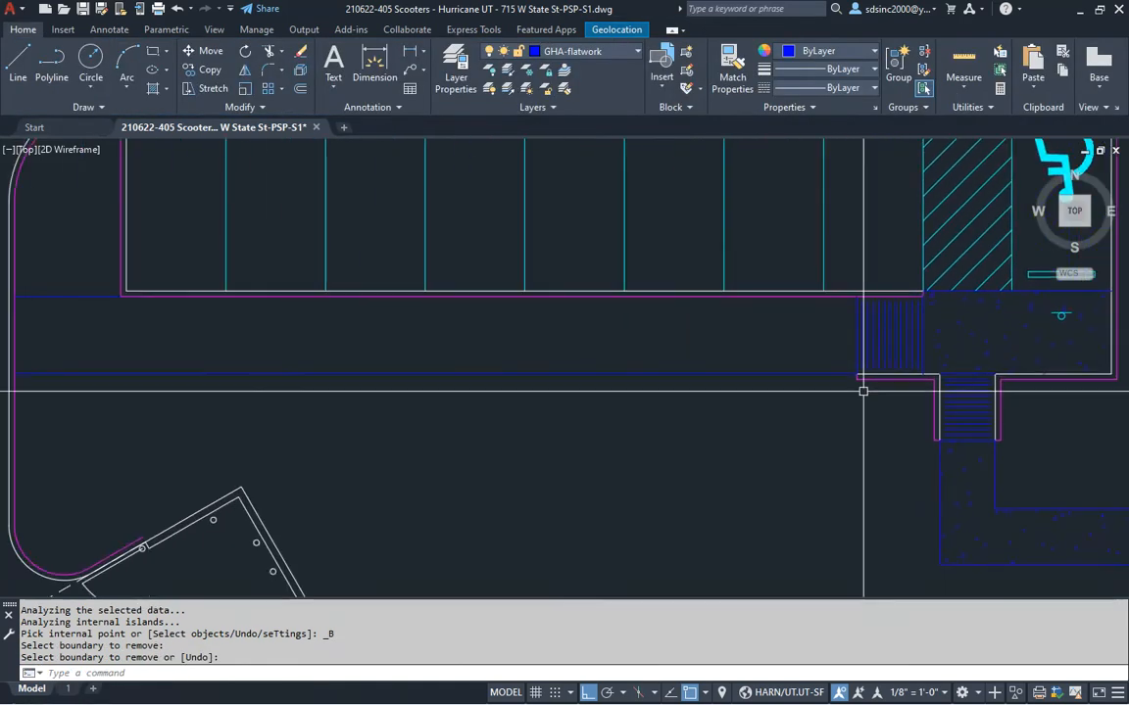
pyautogui.scroll(-2, 874, 388)
pyautogui.write('bh')
pyautogui.press('Return')
pyautogui.click(690, 382)
pyautogui.press('Return')
pyautogui.moveTo(759, 482); pyautogui.dragTo(430, 384, button='middle')
pyautogui.scroll(-3, 516, 360)
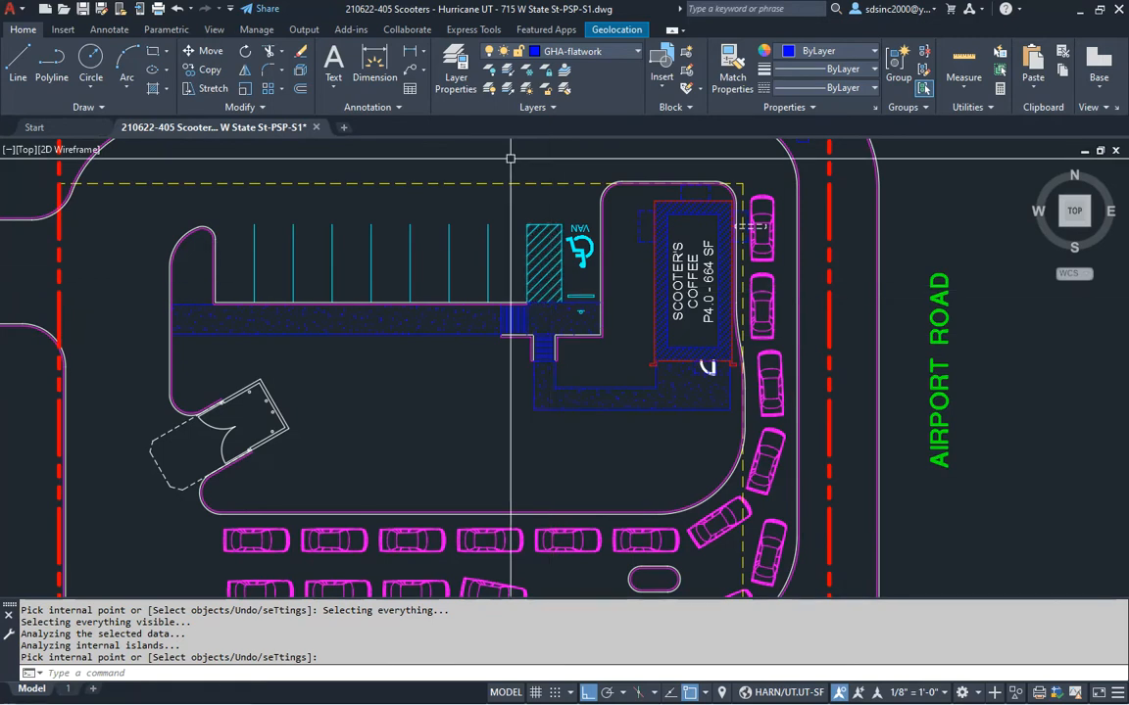
pyautogui.hotkey('alt', 'Tab')
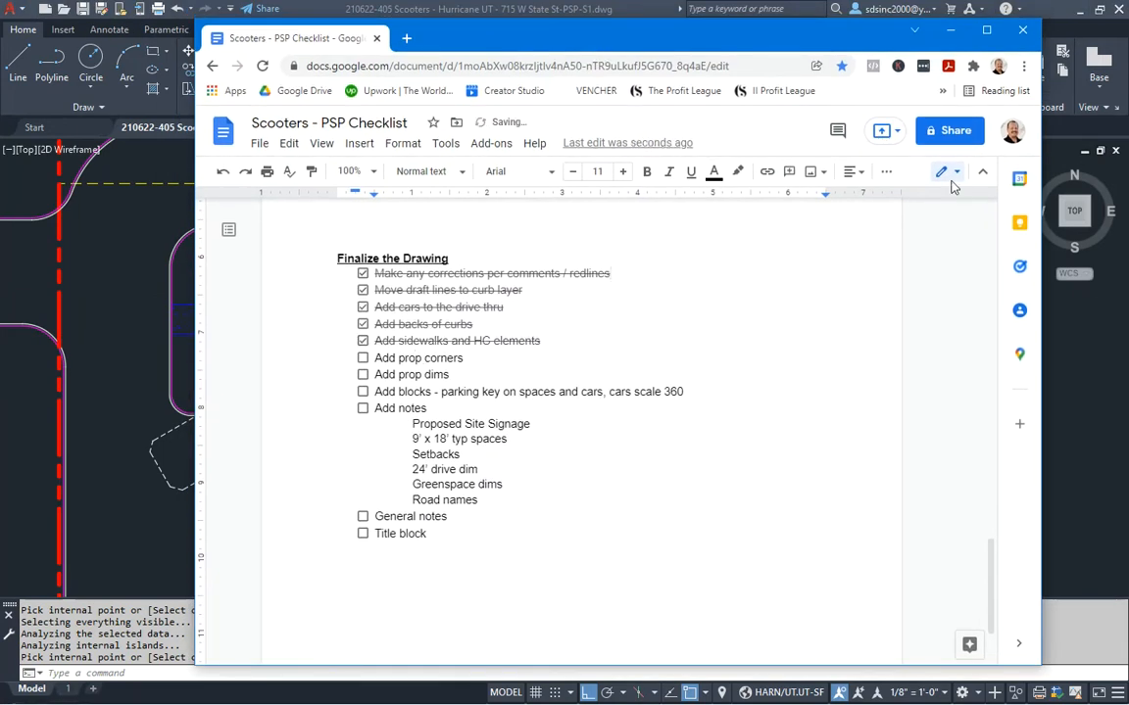
pyautogui.hotkey('alt', 'Tab')
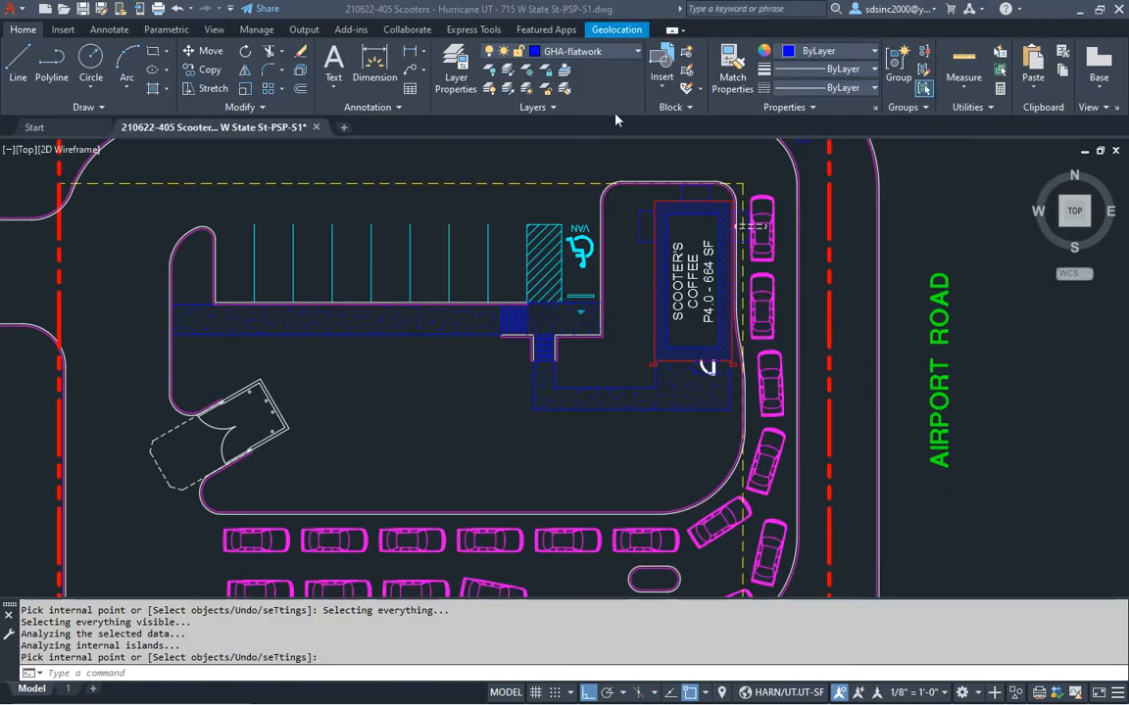
pyautogui.scroll(-4, 504, 202)
# Make GHA-property pins the current layer
pyautogui.press('Escape')
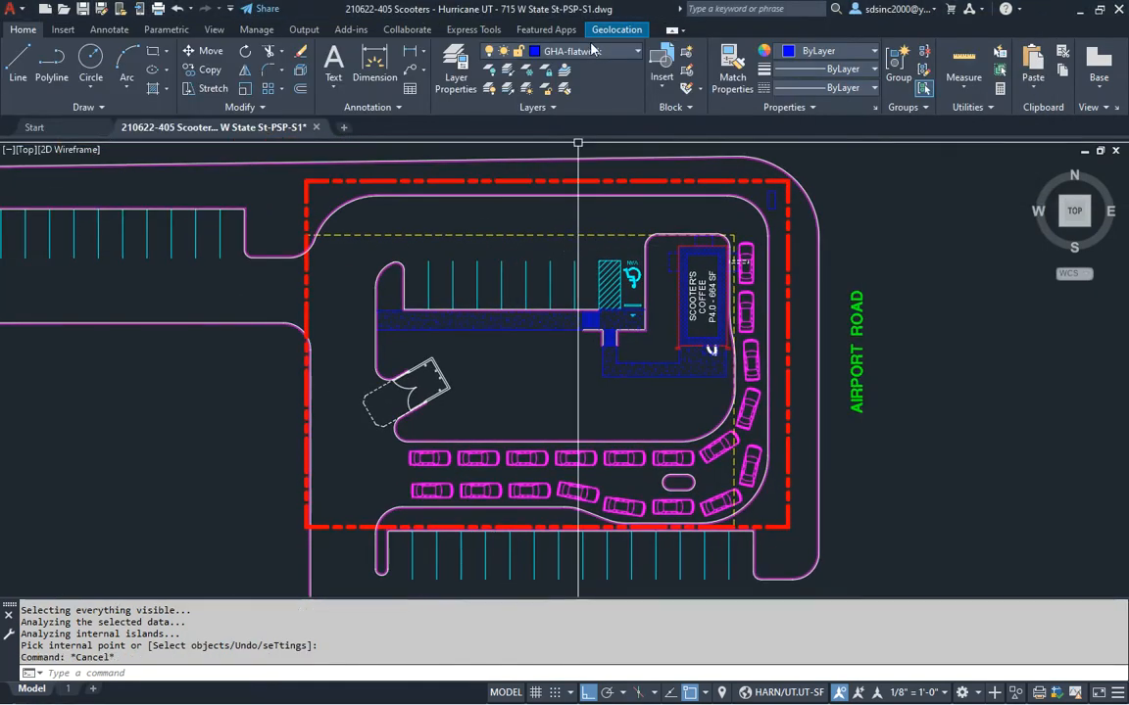
pyautogui.click(591, 53)
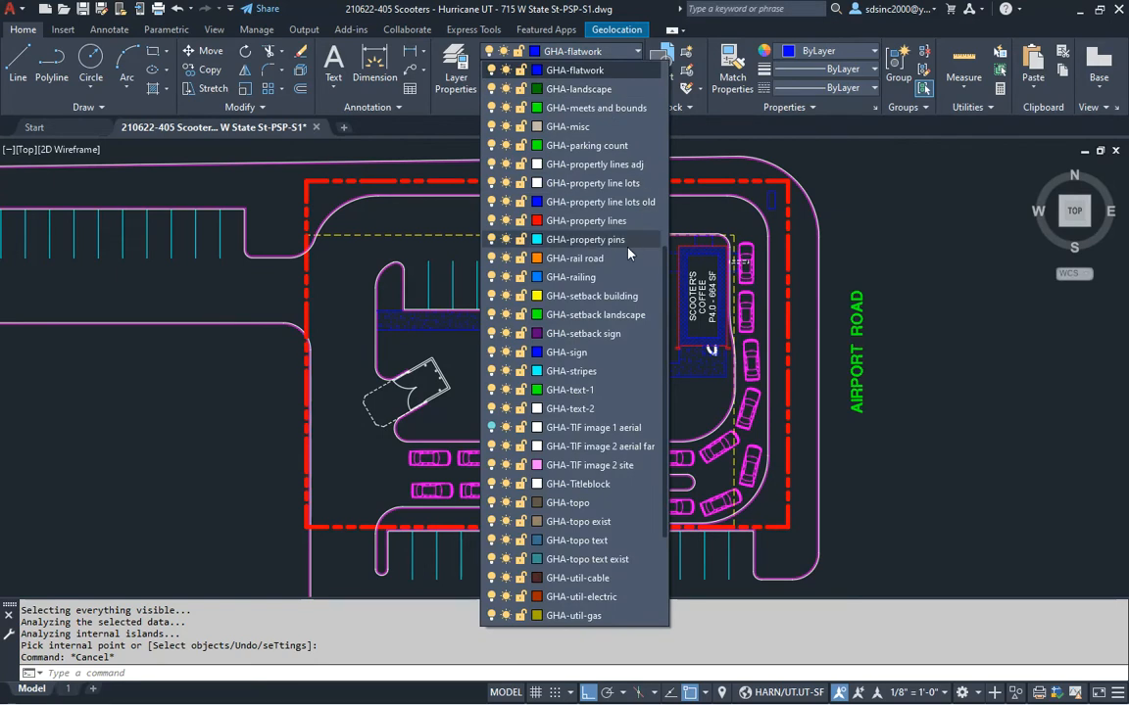
pyautogui.click(586, 249)
# Draw radius-24 circles at the four corners of the red property boundary
pyautogui.write('ci')
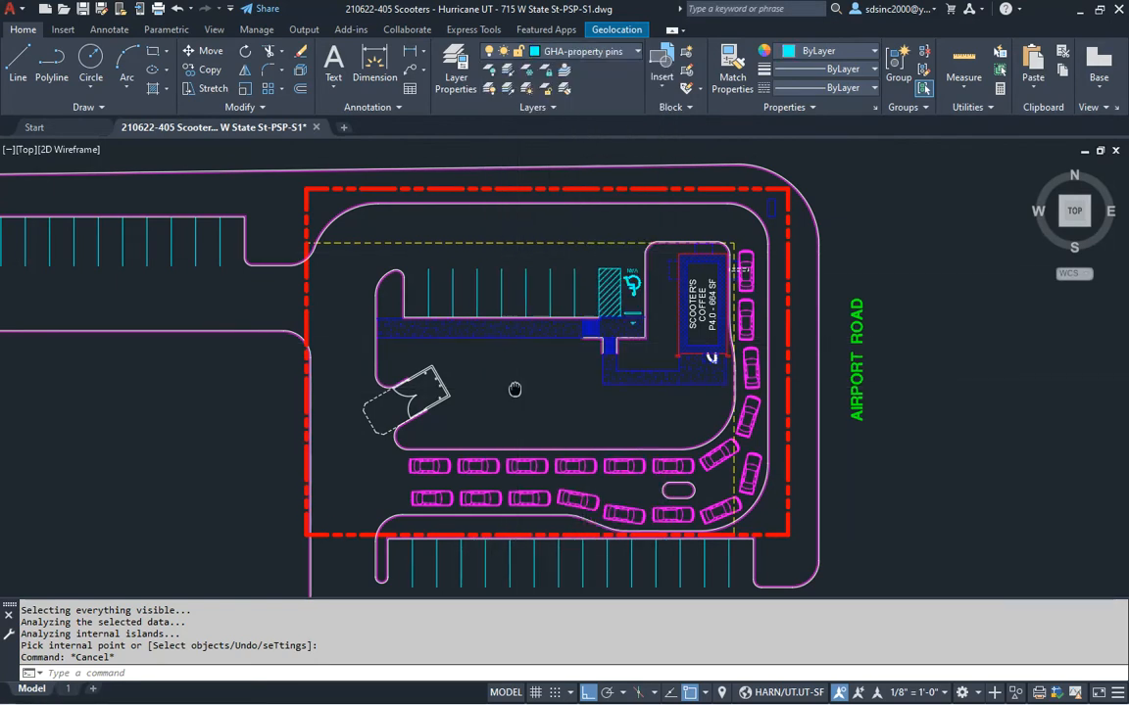
pyautogui.press('Return')
pyautogui.click(306, 191)
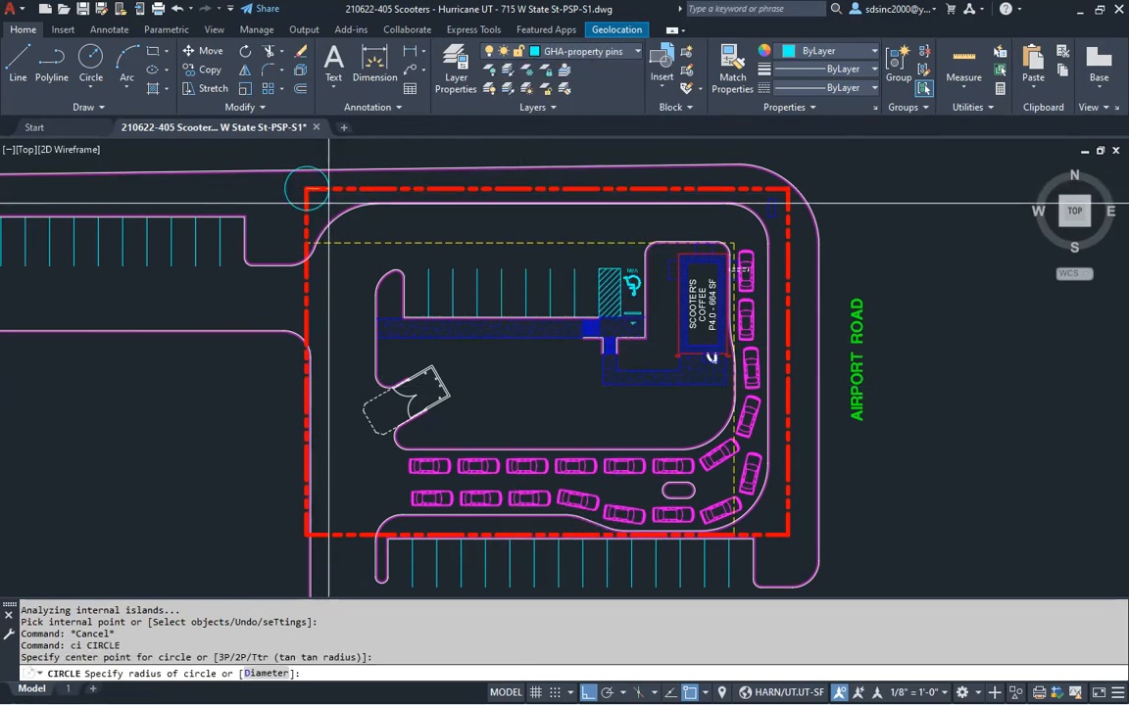
pyautogui.write('24')
pyautogui.press('Return')
pyautogui.press('Return')
pyautogui.click(789, 534)
pyautogui.press('Return')
pyautogui.press('Return')
pyautogui.click(789, 534)
pyautogui.press('Return')
pyautogui.press('Return')
pyautogui.click(307, 534)
pyautogui.press('Return')
pyautogui.moveTo(364, 415); pyautogui.dragTo(330, 428, button='middle')
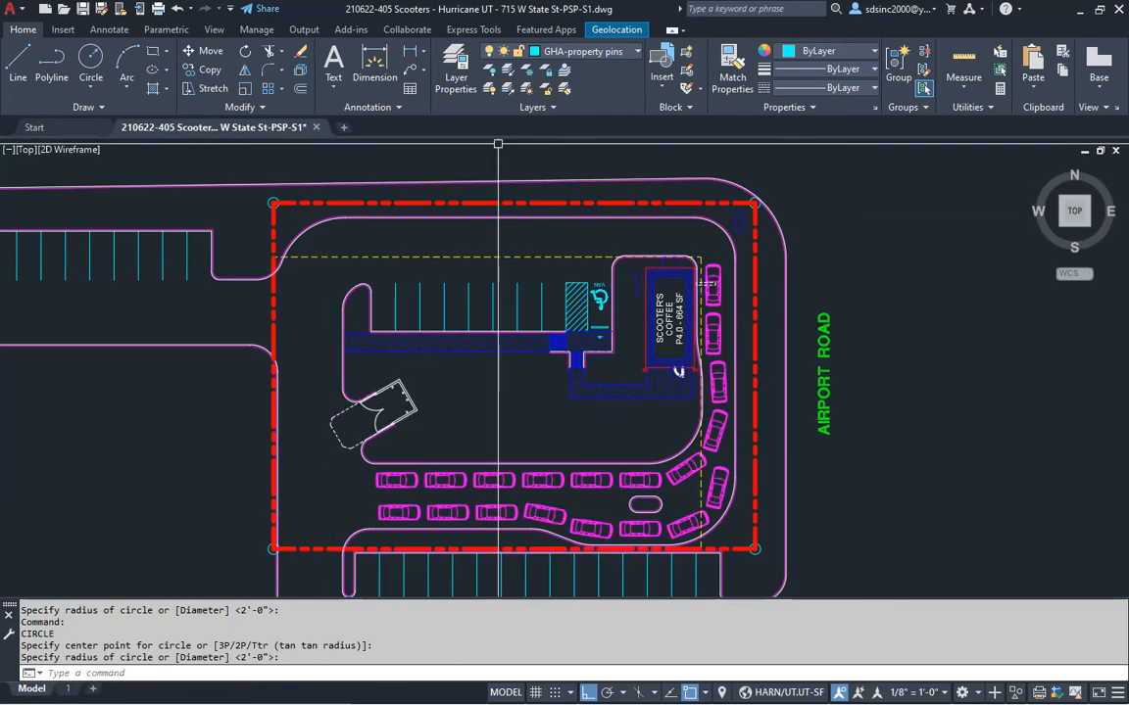
# Check off 'Add prop corners' in the checklist and save the drawing
pyautogui.hotkey('alt', 'Tab')
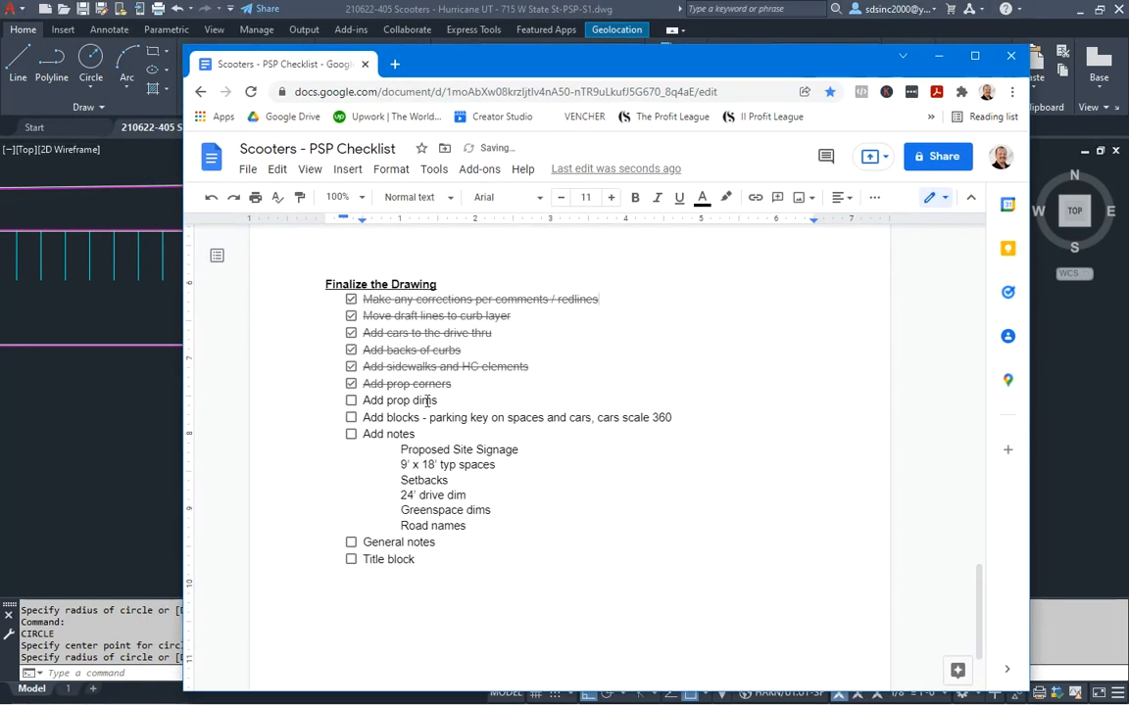
pyautogui.click(938, 55)
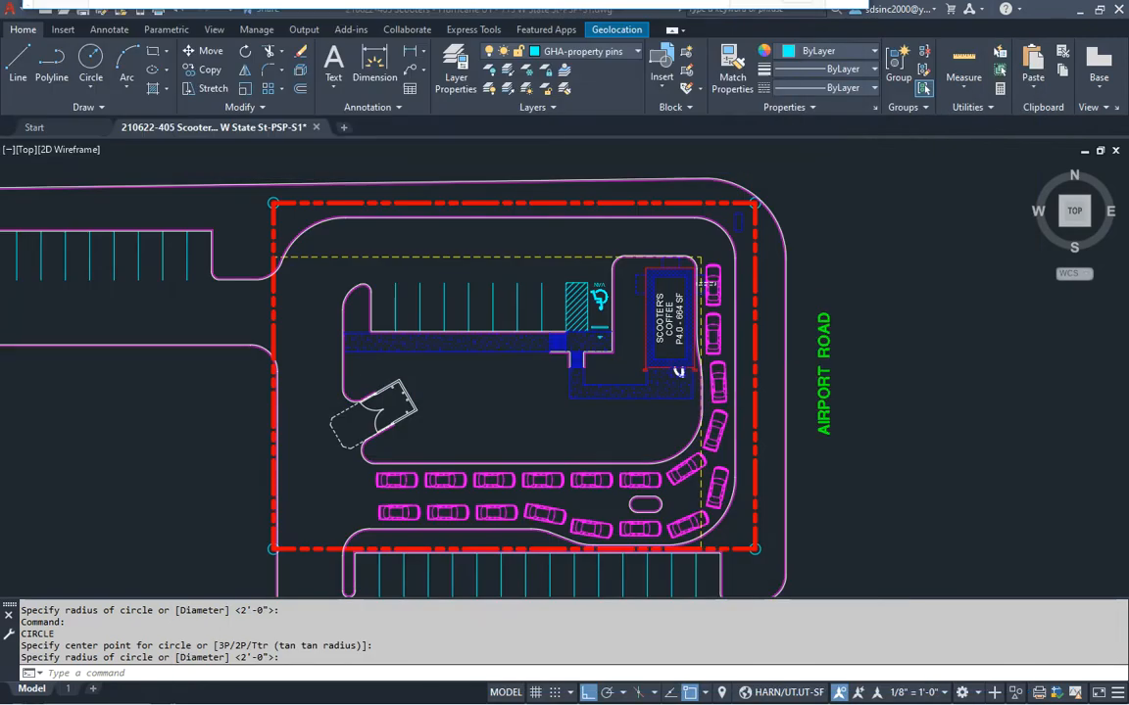
pyautogui.moveTo(508, 297); pyautogui.dragTo(573, 285, button='middle')
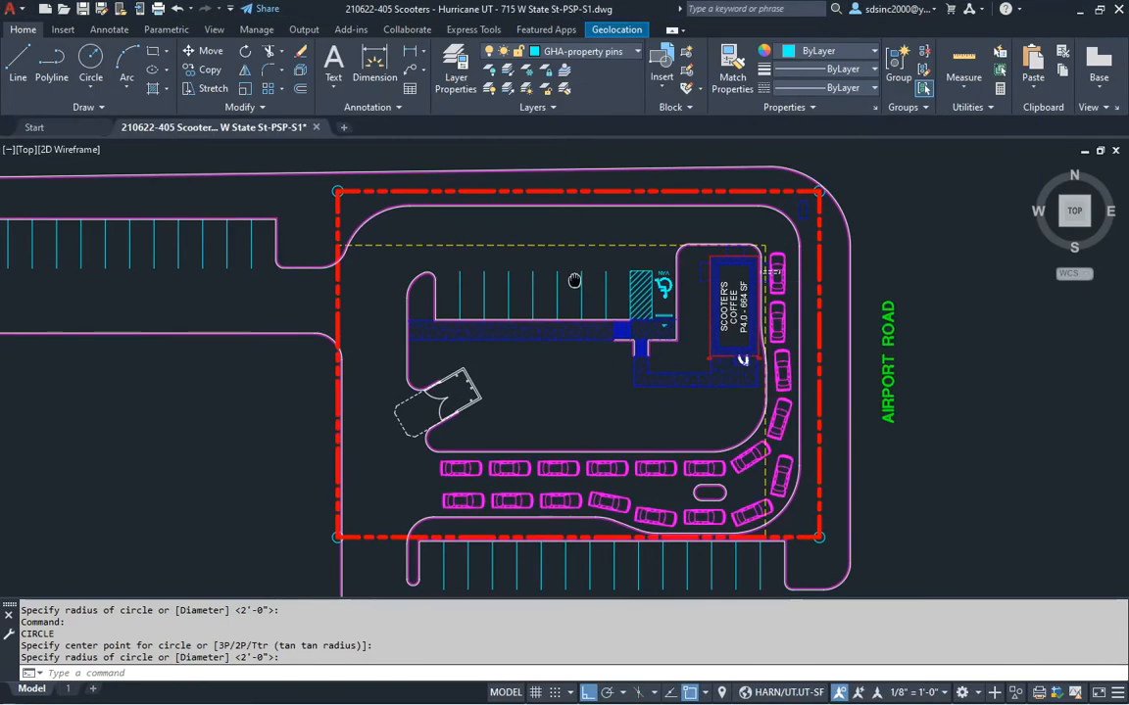
pyautogui.hotkey('ctrl', 's')
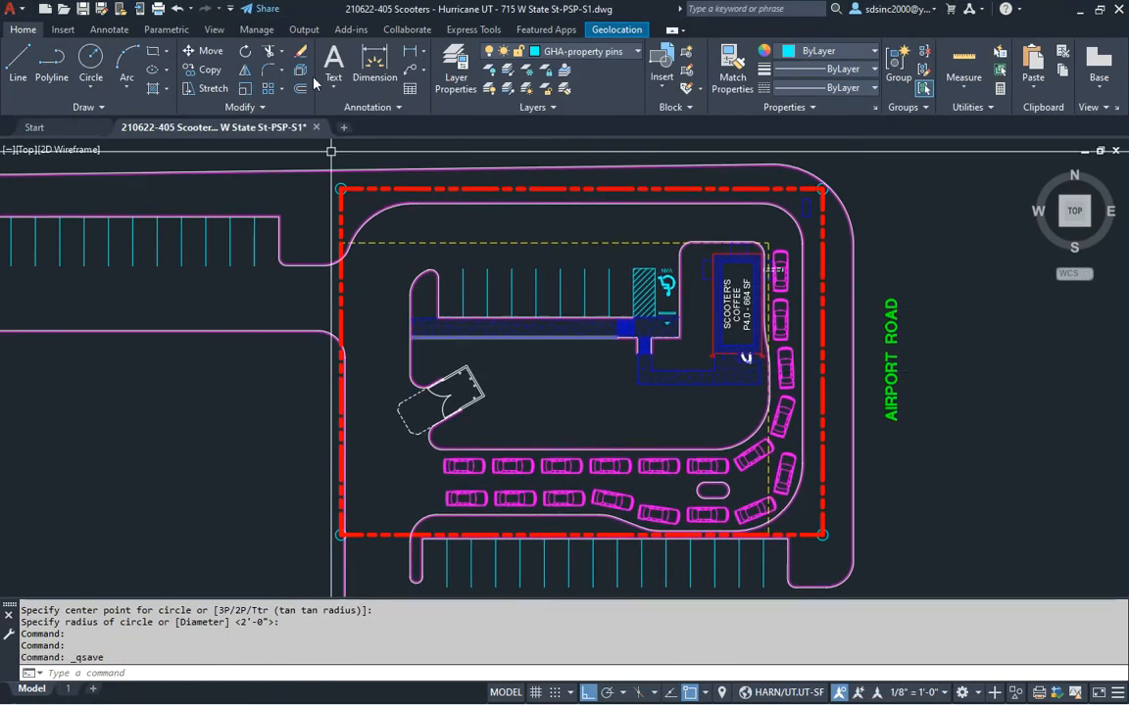
pyautogui.click(257, 30)
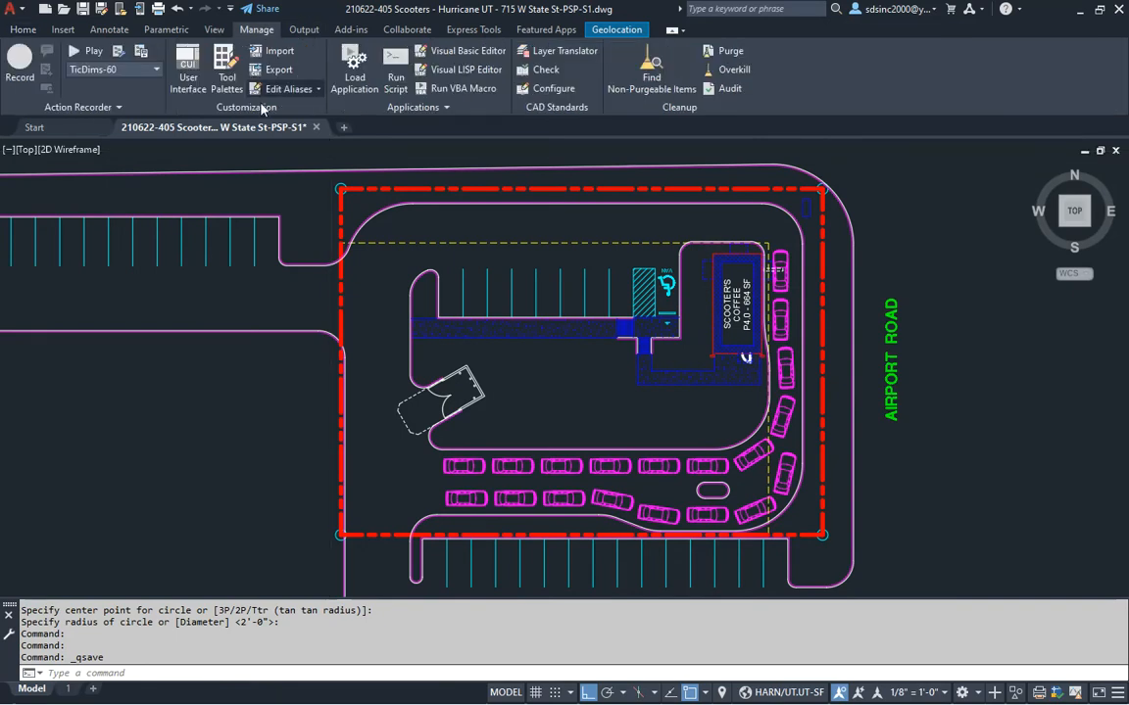
# Play the PropDims-40 macro and make PROP DIMS the current dimension style
pyautogui.click(111, 71)
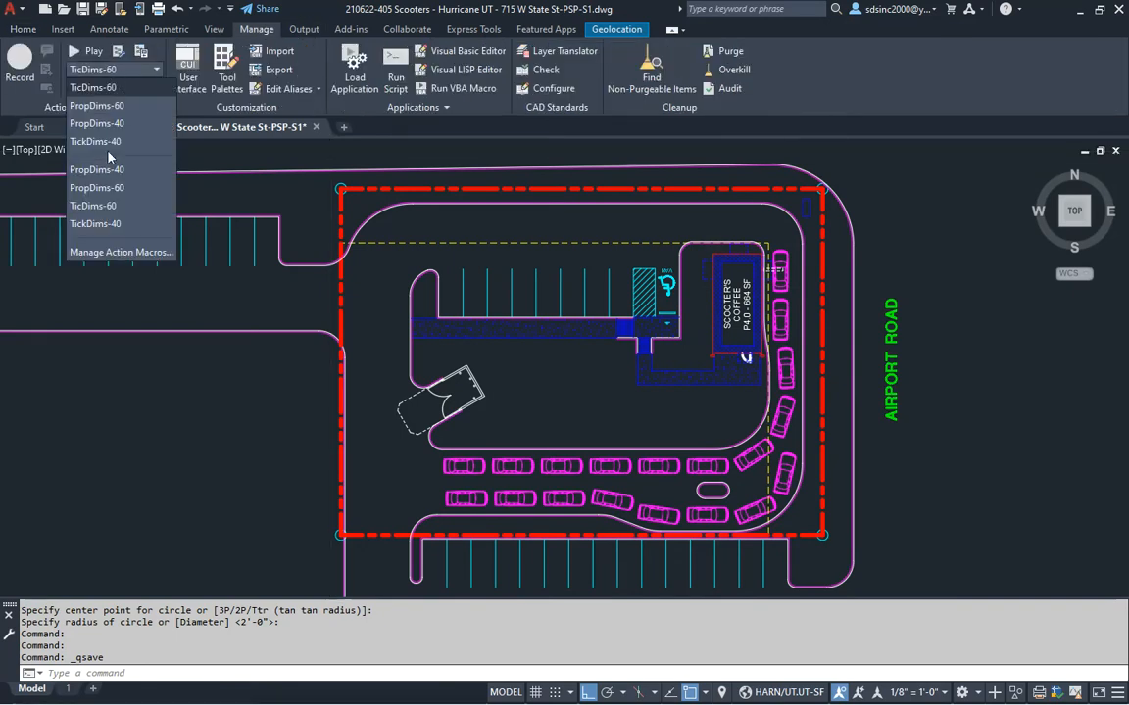
pyautogui.click(105, 125)
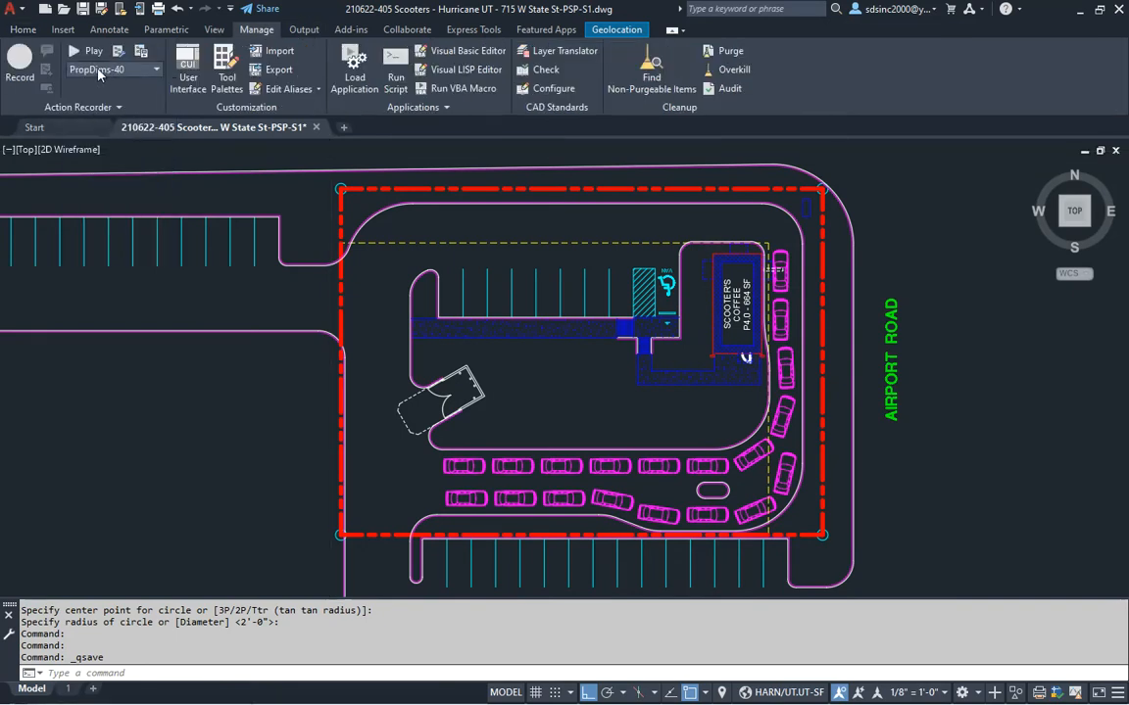
pyautogui.click(90, 51)
pyautogui.doubleClick(416, 288)
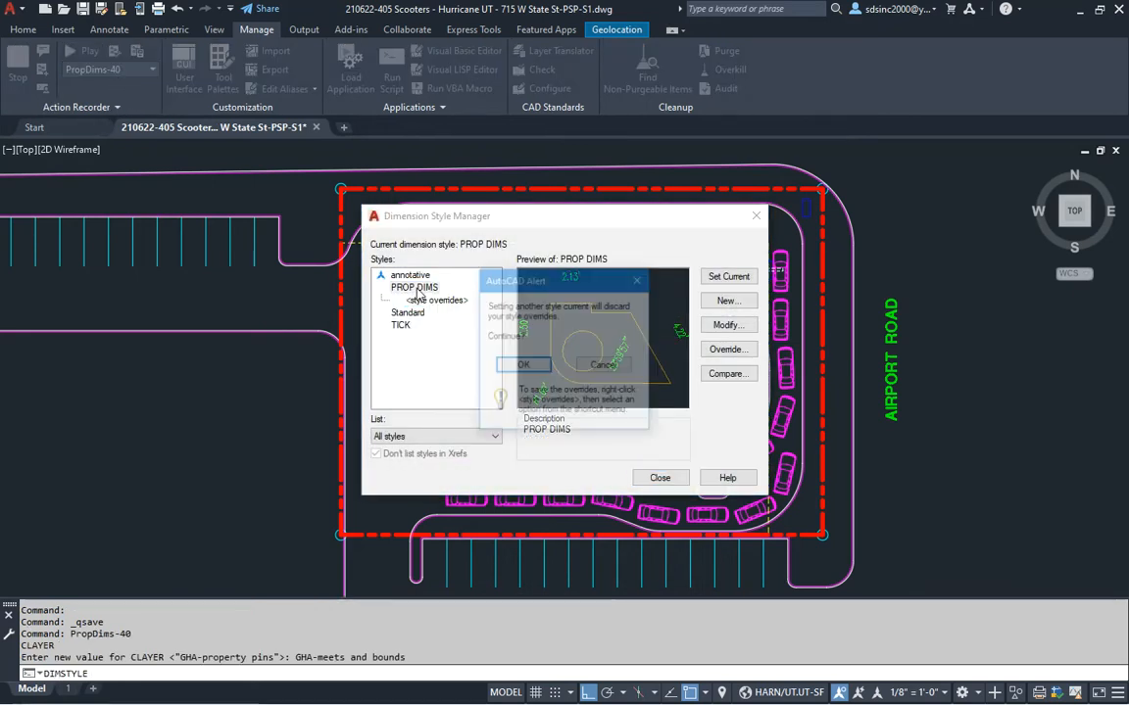
pyautogui.click(519, 365)
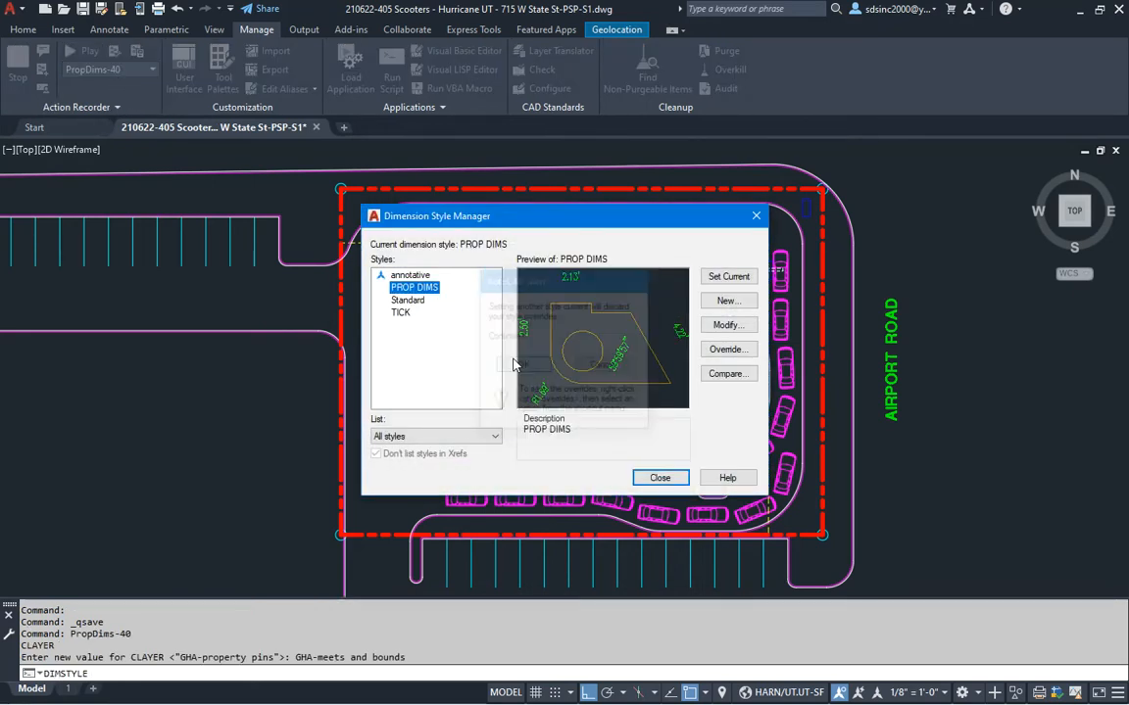
pyautogui.click(661, 478)
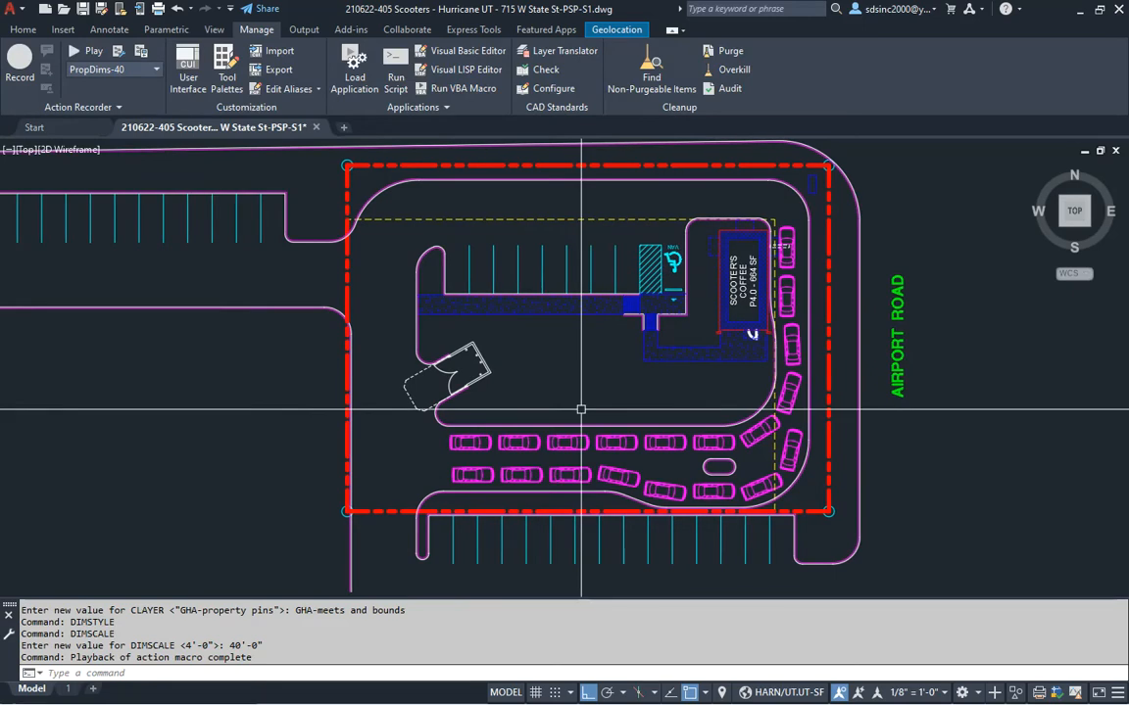
pyautogui.moveTo(578, 411); pyautogui.dragTo(577, 432, button='middle')
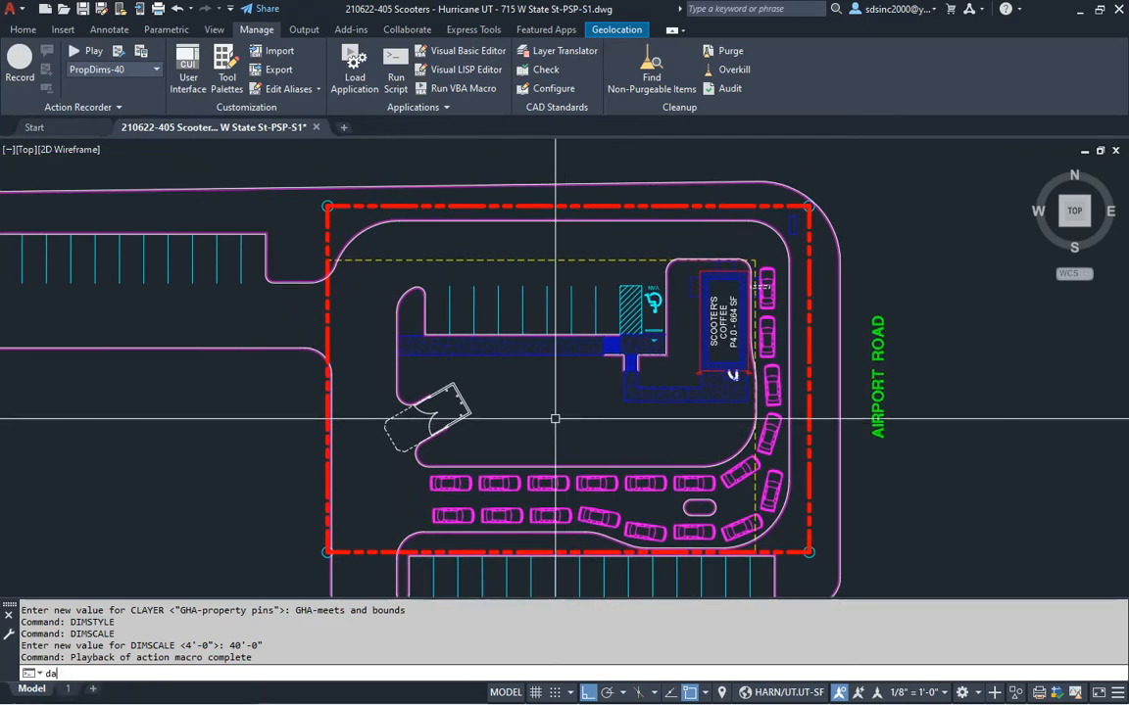
pyautogui.write('l')
pyautogui.press('Return')
pyautogui.scroll(5, 294, 191)
# Add aligned dimensions to the top (178.00') and east (128.00') property lines
pyautogui.click(237, 160)
pyautogui.scroll(-5, 354, 189)
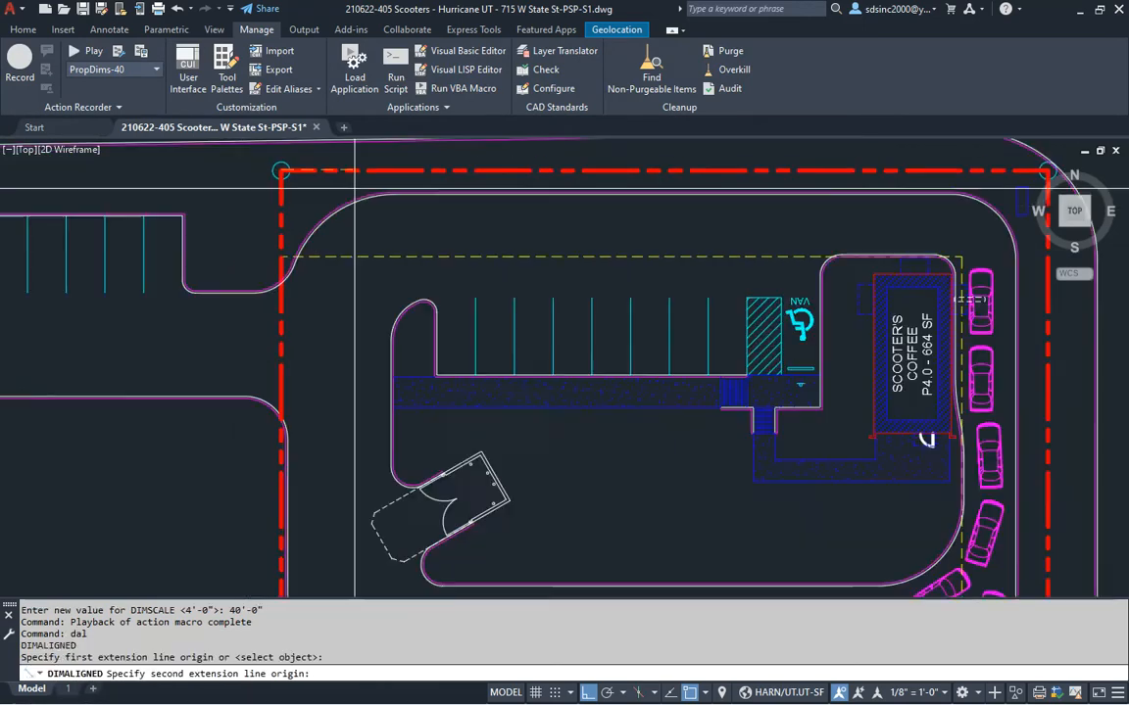
pyautogui.click(960, 312)
pyautogui.scroll(4, 647, 315)
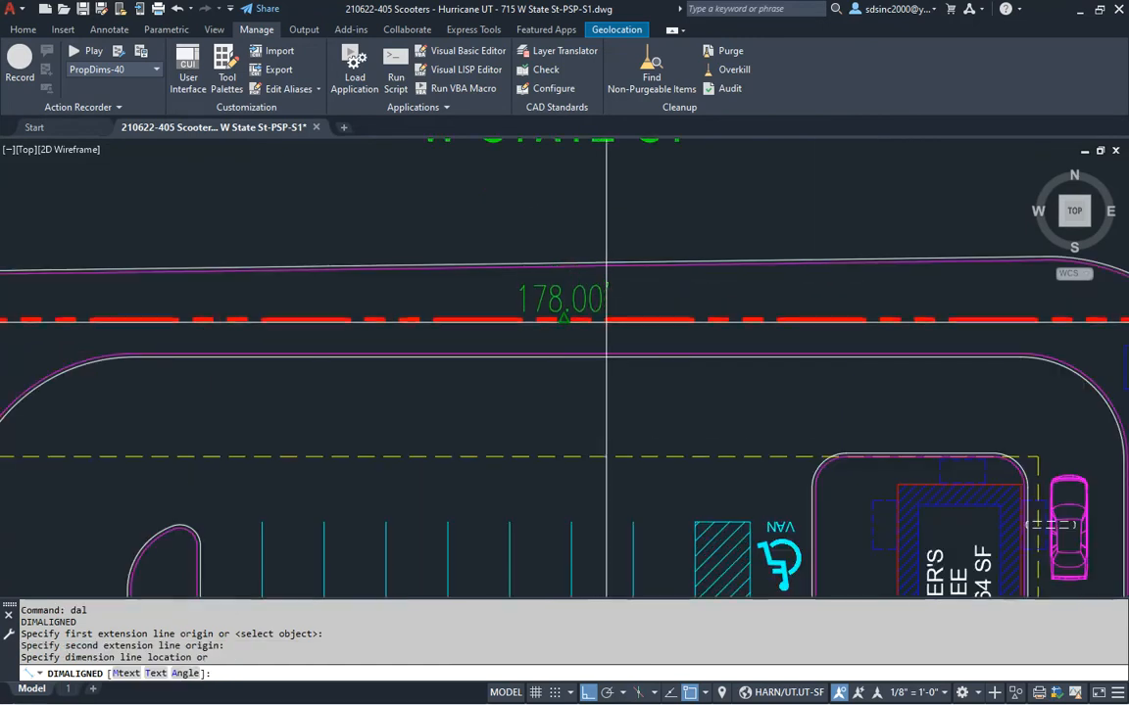
pyautogui.click(606, 319)
pyautogui.scroll(-4, 666, 299)
pyautogui.click(865, 306)
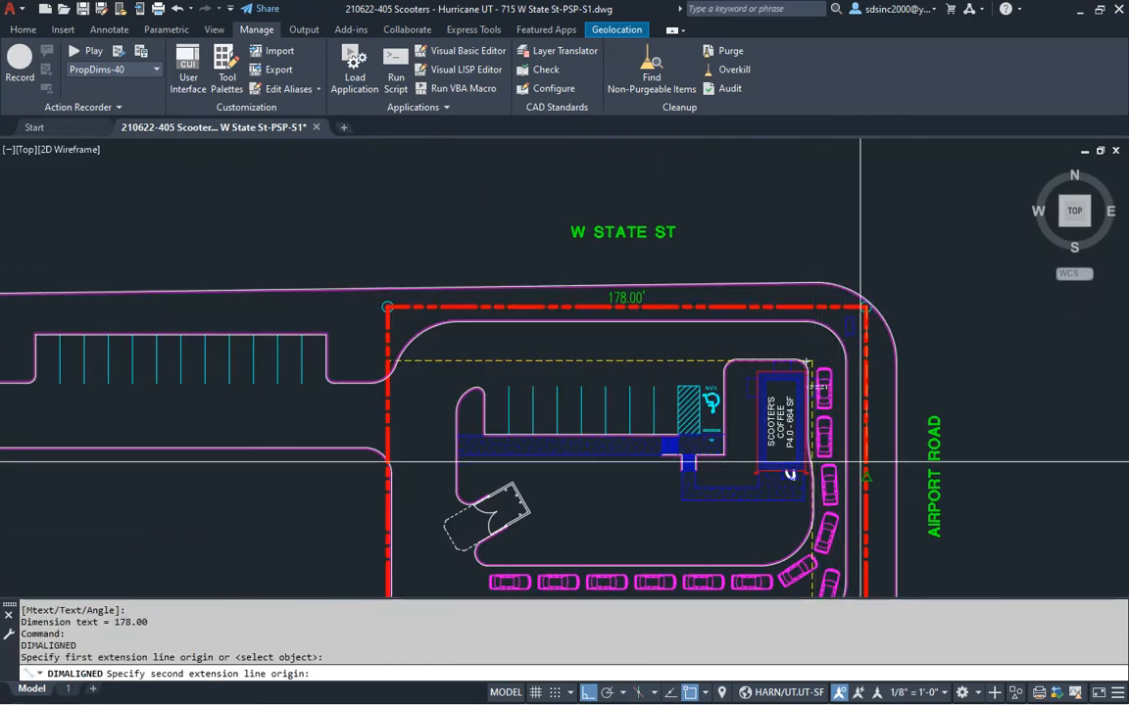
pyautogui.moveTo(867, 531); pyautogui.dragTo(815, 340, button='middle')
pyautogui.click(813, 460)
pyautogui.scroll(3, 830, 300)
pyautogui.scroll(-1, 828, 294)
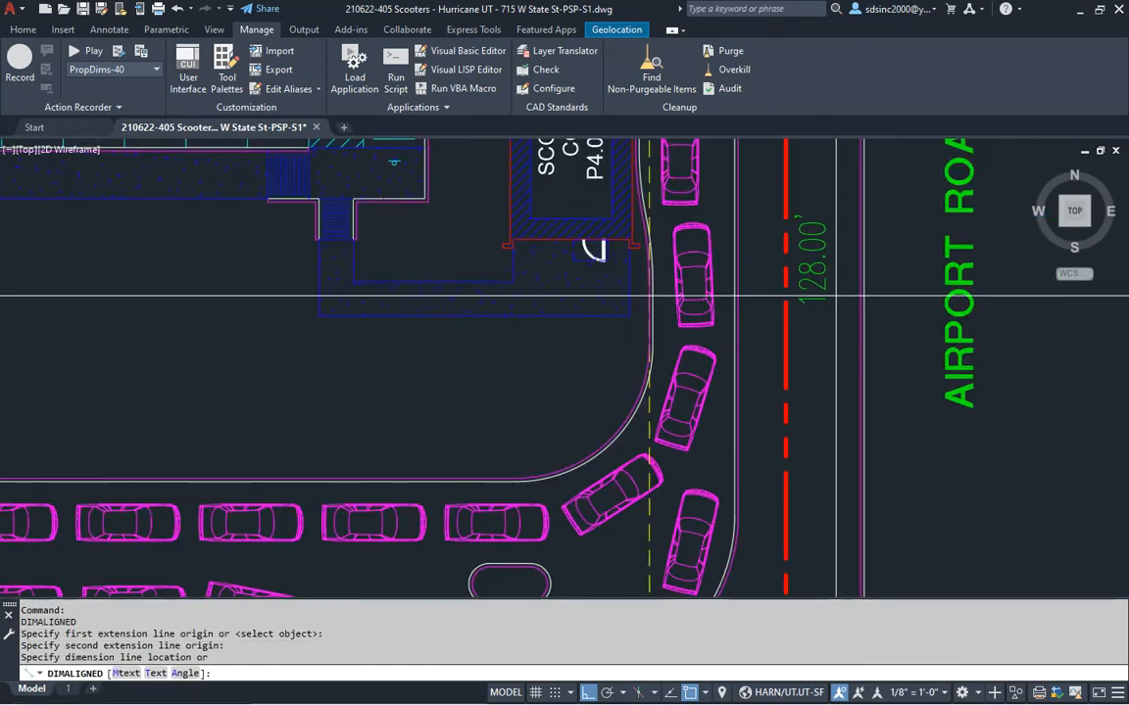
pyautogui.click(827, 297)
pyautogui.scroll(-1, 827, 306)
# Add aligned dimensions to the bottom (178.00') and west (128.00') property lines
pyautogui.press('space')
pyautogui.click(800, 551)
pyautogui.moveTo(800, 552); pyautogui.dragTo(978, 385, button='middle')
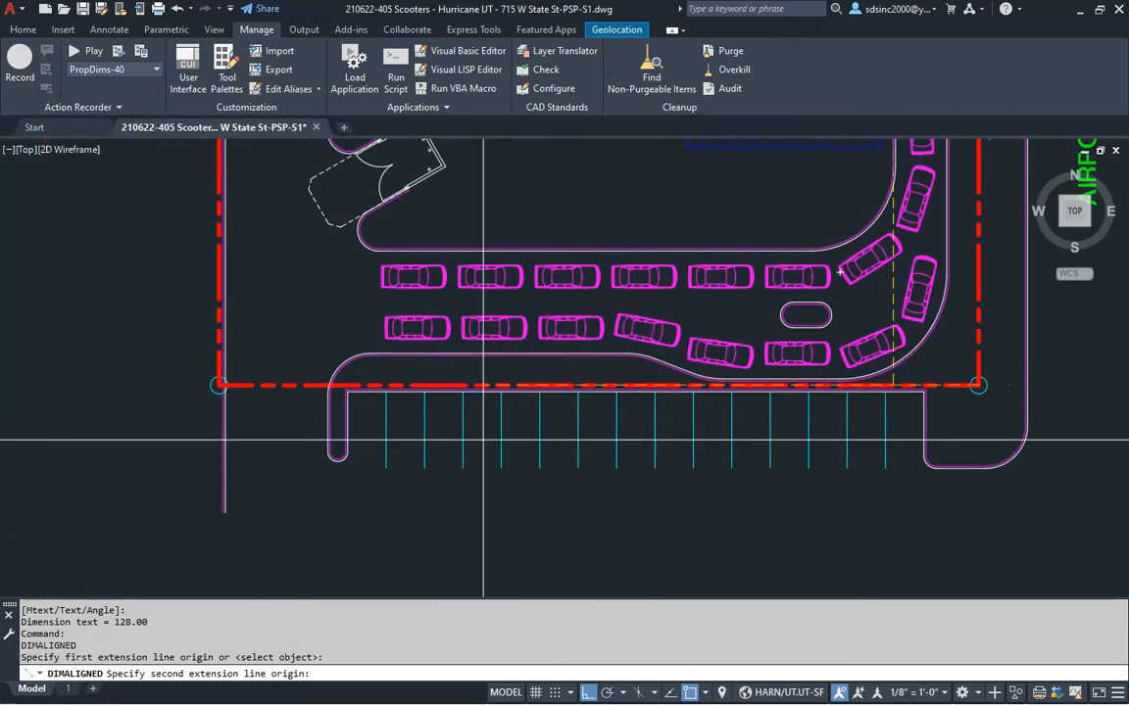
pyautogui.click(267, 385)
pyautogui.scroll(3, 585, 392)
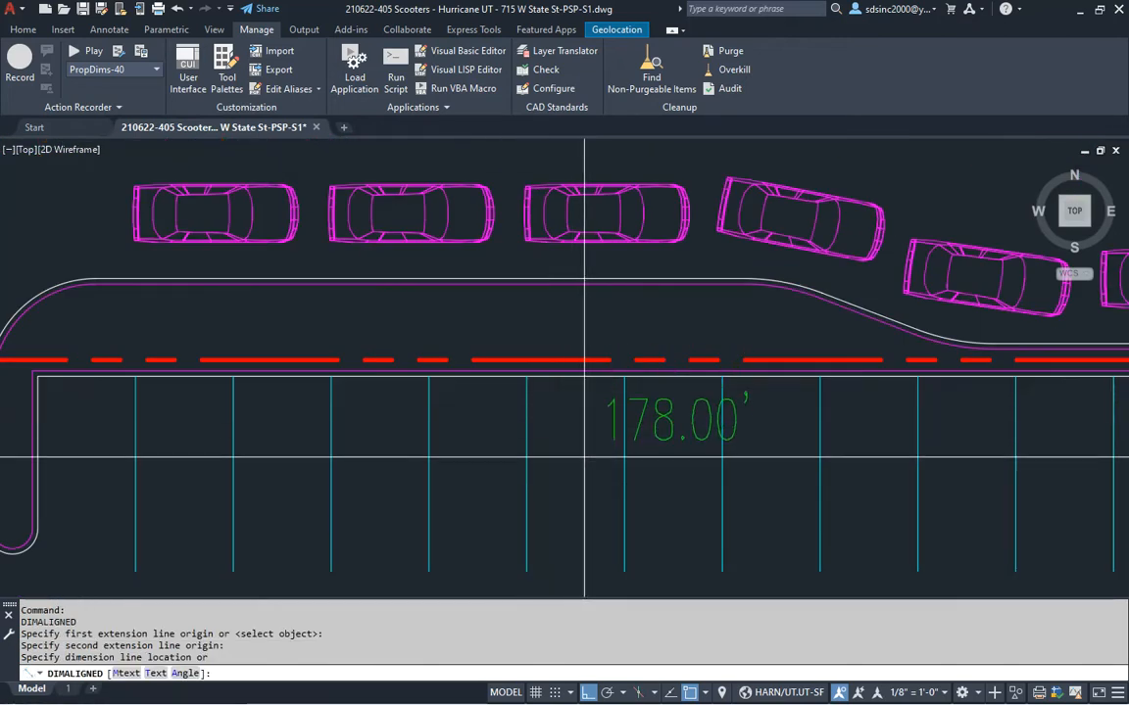
pyautogui.scroll(-3, 607, 402)
pyautogui.click(607, 403)
pyautogui.moveTo(607, 403); pyautogui.dragTo(651, 436, button='middle')
pyautogui.press('space')
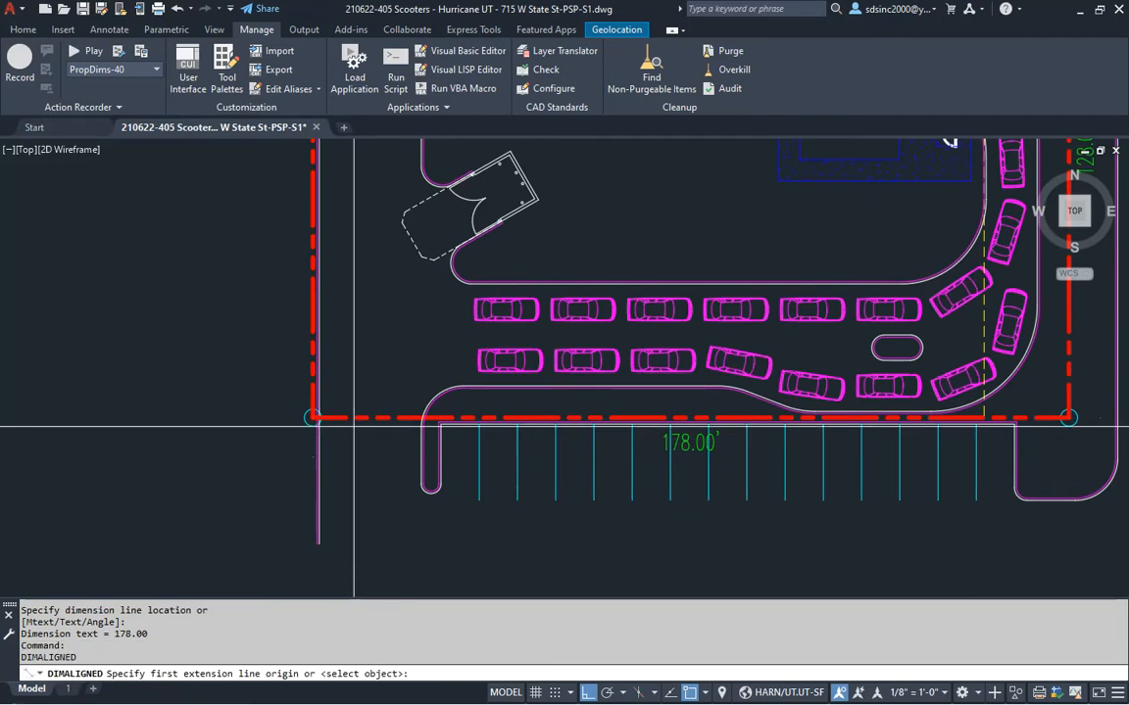
pyautogui.click(308, 415)
pyautogui.moveTo(336, 236); pyautogui.dragTo(368, 461, button='middle')
pyautogui.scroll(-1, 375, 291)
pyautogui.moveTo(370, 287); pyautogui.dragTo(361, 406, button='middle')
pyautogui.scroll(2, 352, 304)
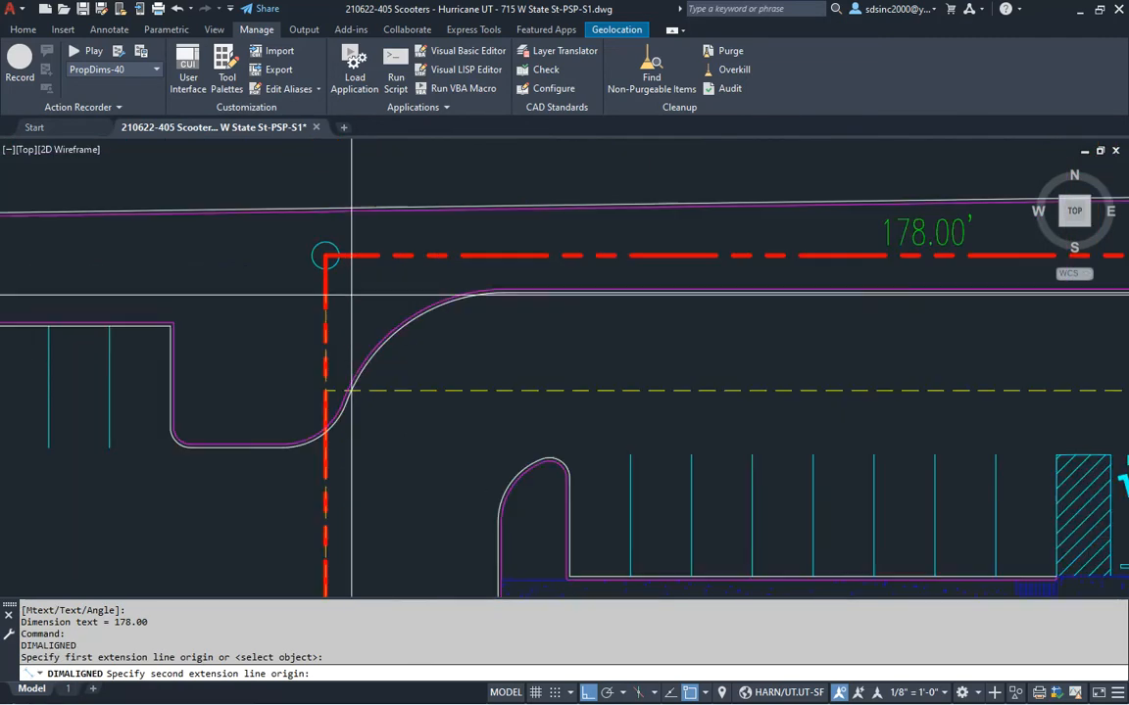
pyautogui.click(327, 256)
pyautogui.scroll(-3, 330, 304)
pyautogui.scroll(2, 333, 313)
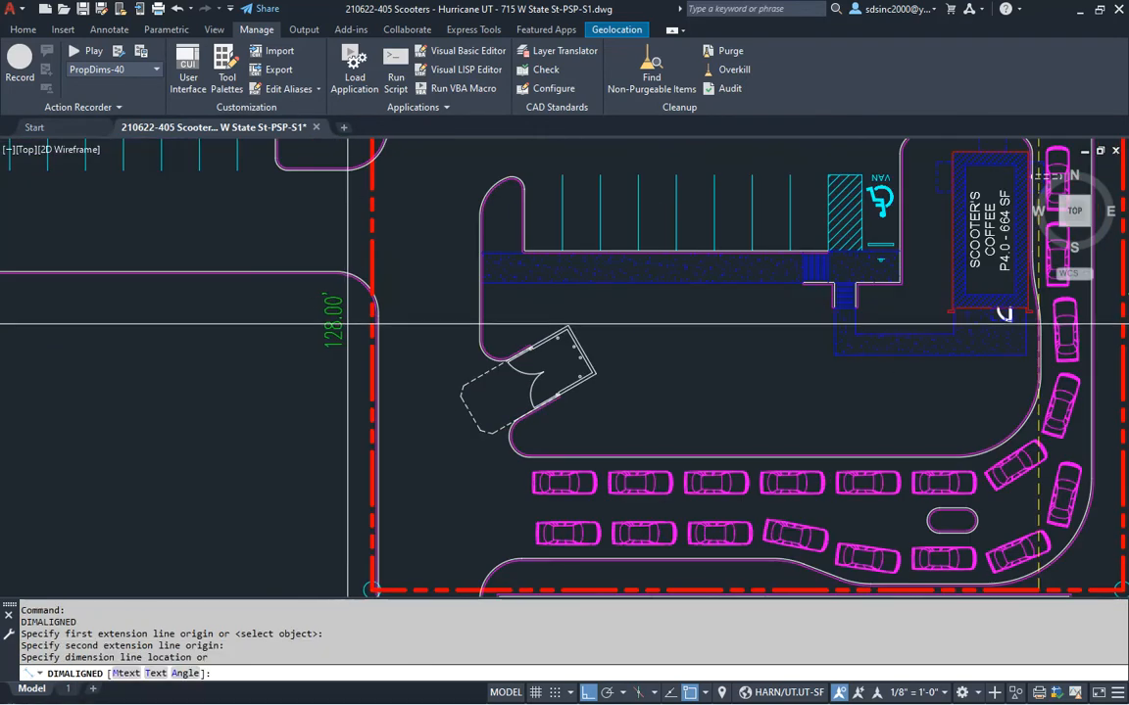
pyautogui.click(336, 313)
pyautogui.scroll(-4, 336, 313)
pyautogui.scroll(3, 686, 313)
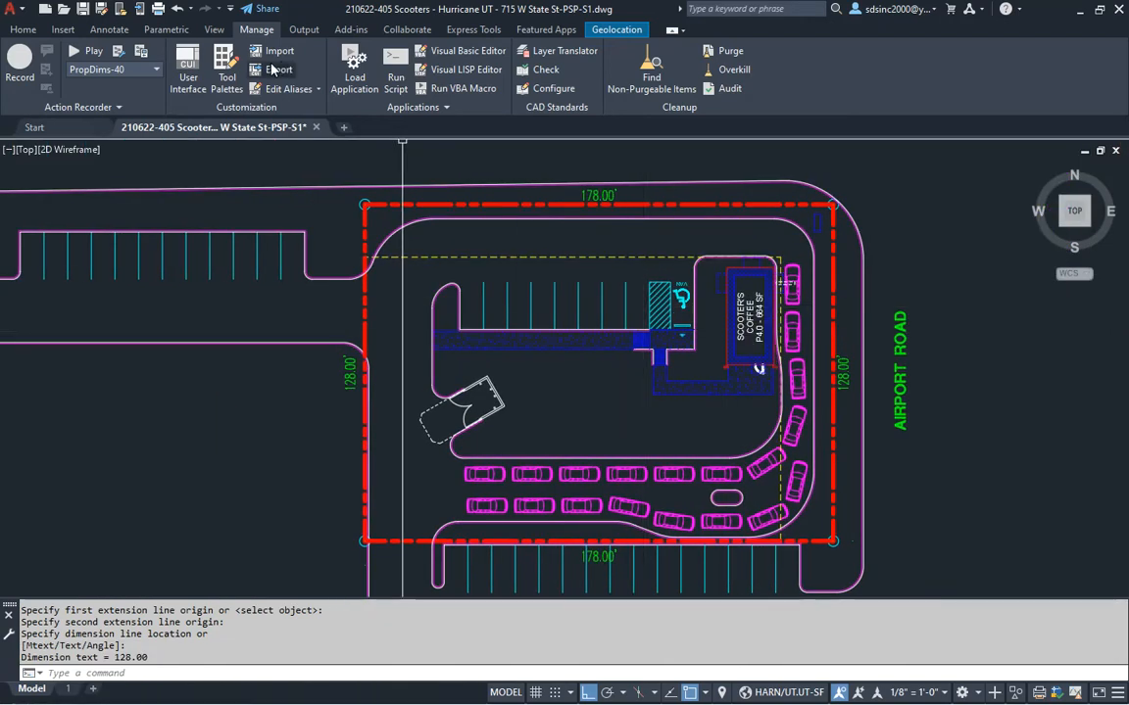
# Run the TickDims-40 macro and make TICK the current dimension style
pyautogui.click(108, 68)
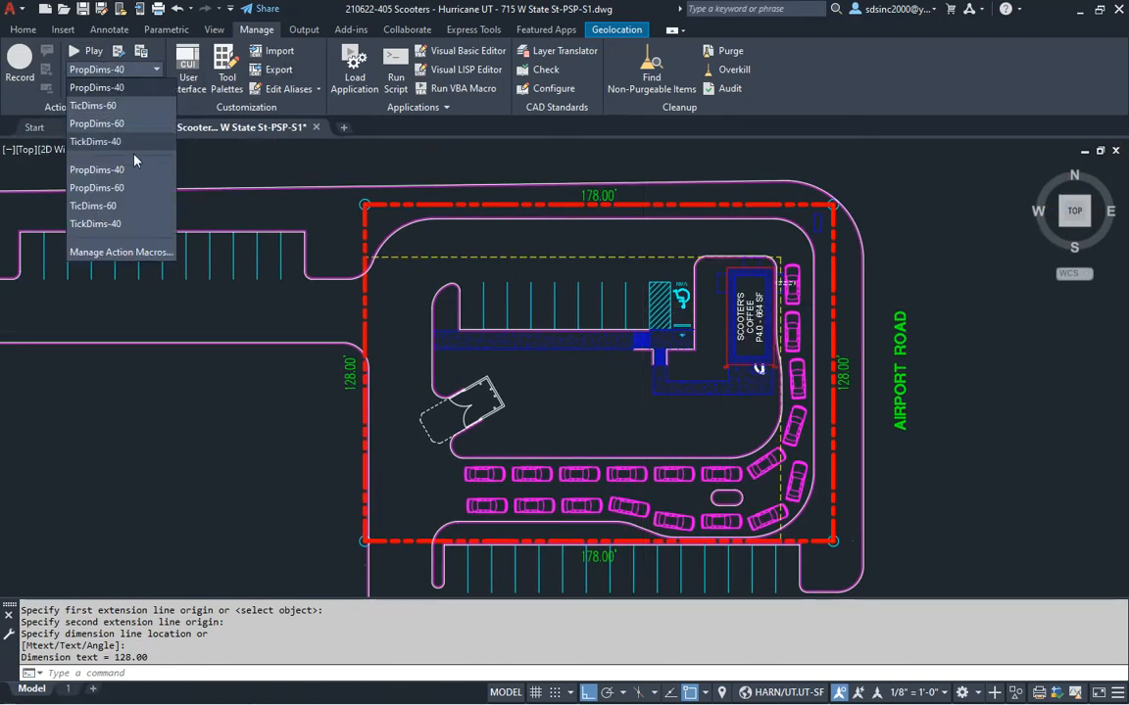
pyautogui.click(95, 141)
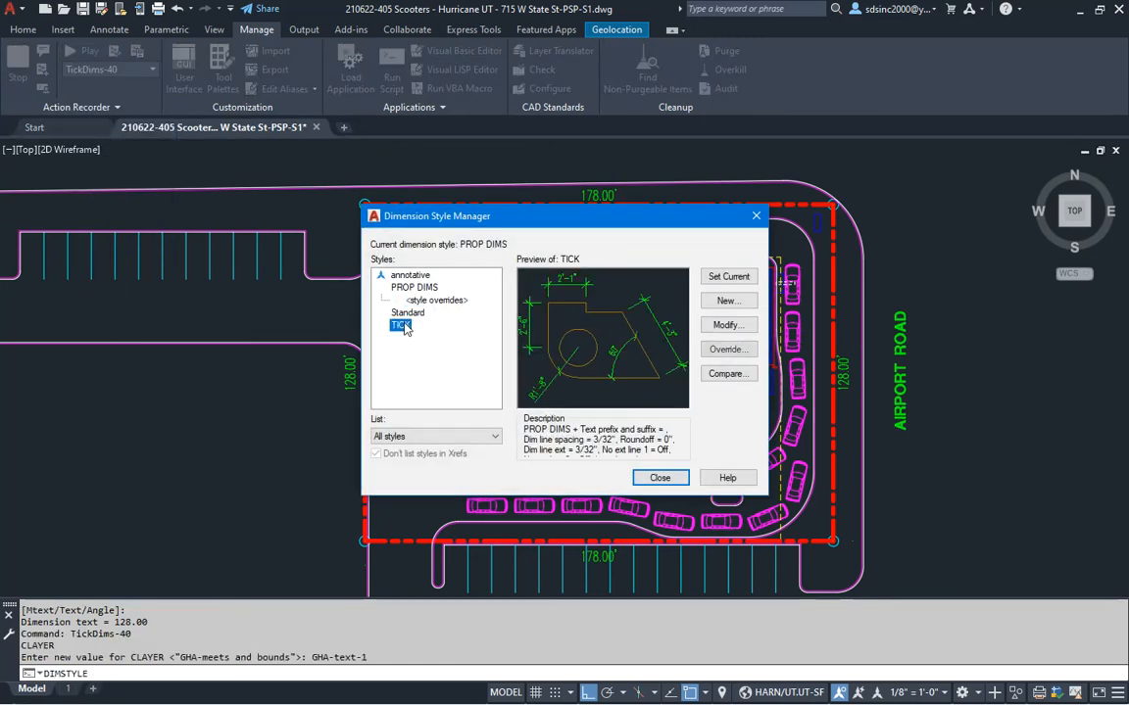
pyautogui.doubleClick(401, 325)
pyautogui.click(497, 365)
pyautogui.click(659, 478)
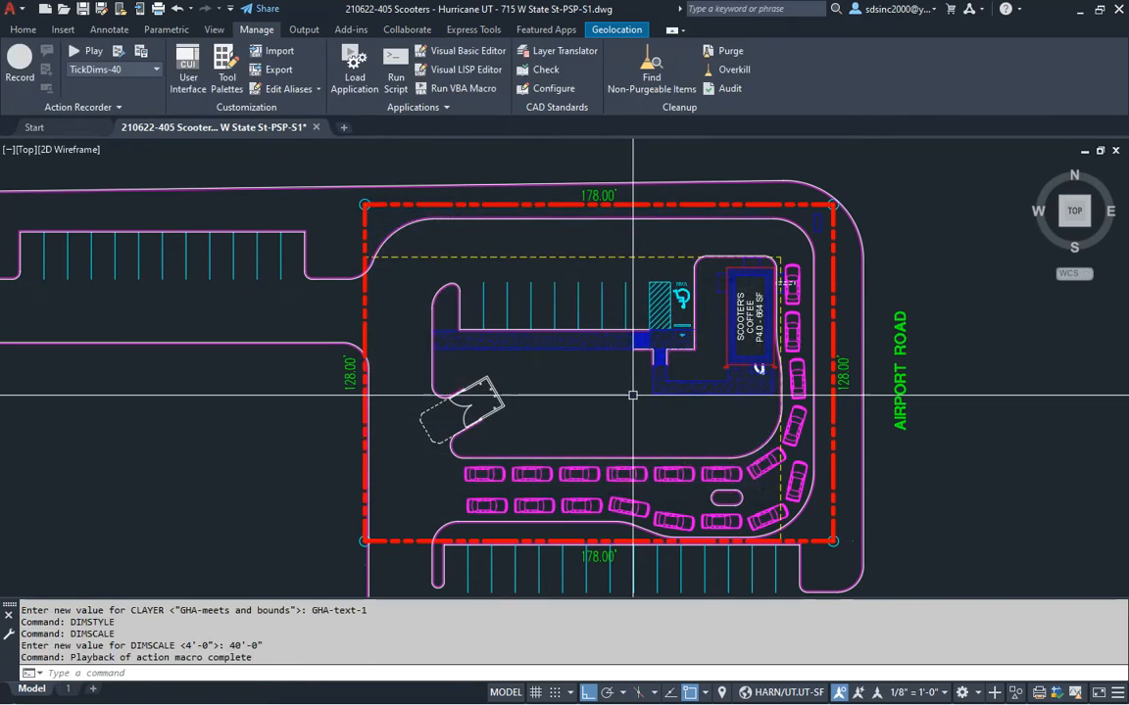
pyautogui.moveTo(638, 387); pyautogui.dragTo(625, 373, button='middle')
# Save the drawing and check off 'Add prop dims' in the checklist
pyautogui.hotkey('ctrl', 's')
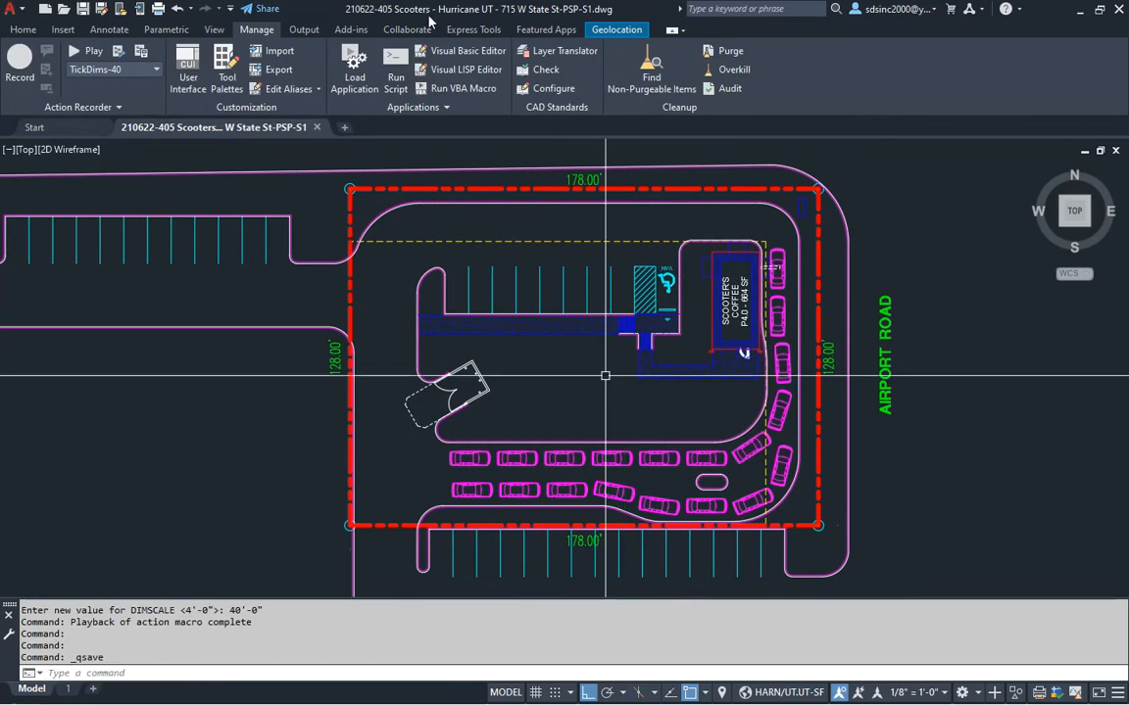
pyautogui.hotkey('alt', 'Tab')
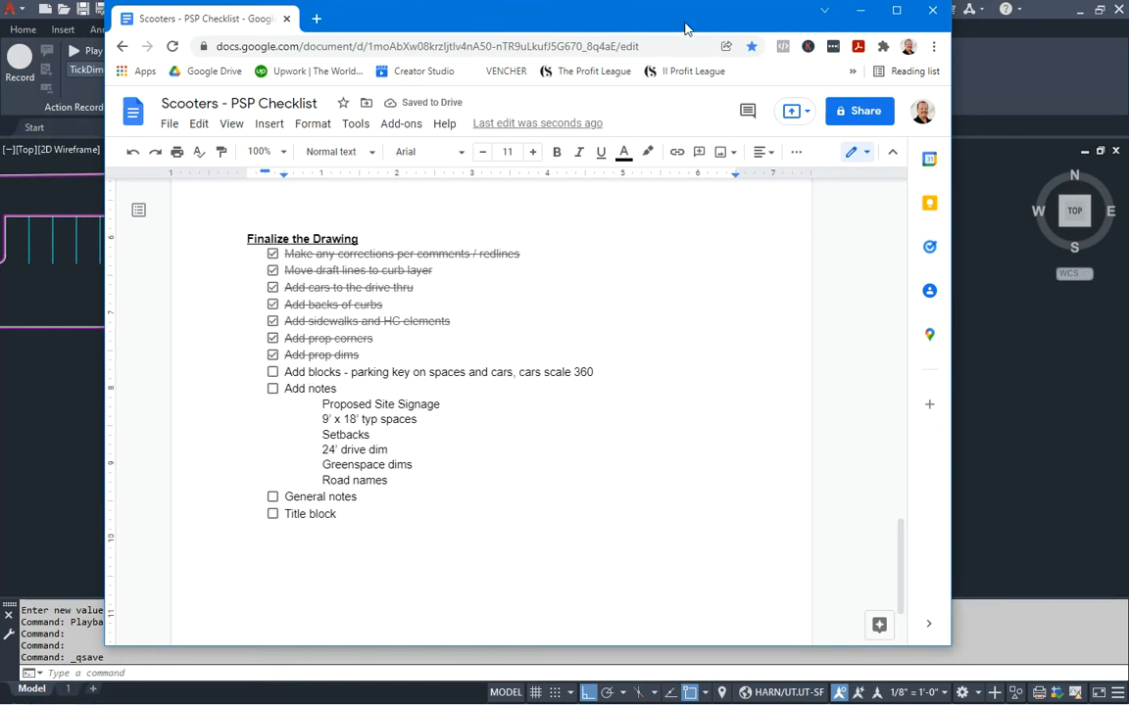
pyautogui.hotkey('alt', 'Tab')
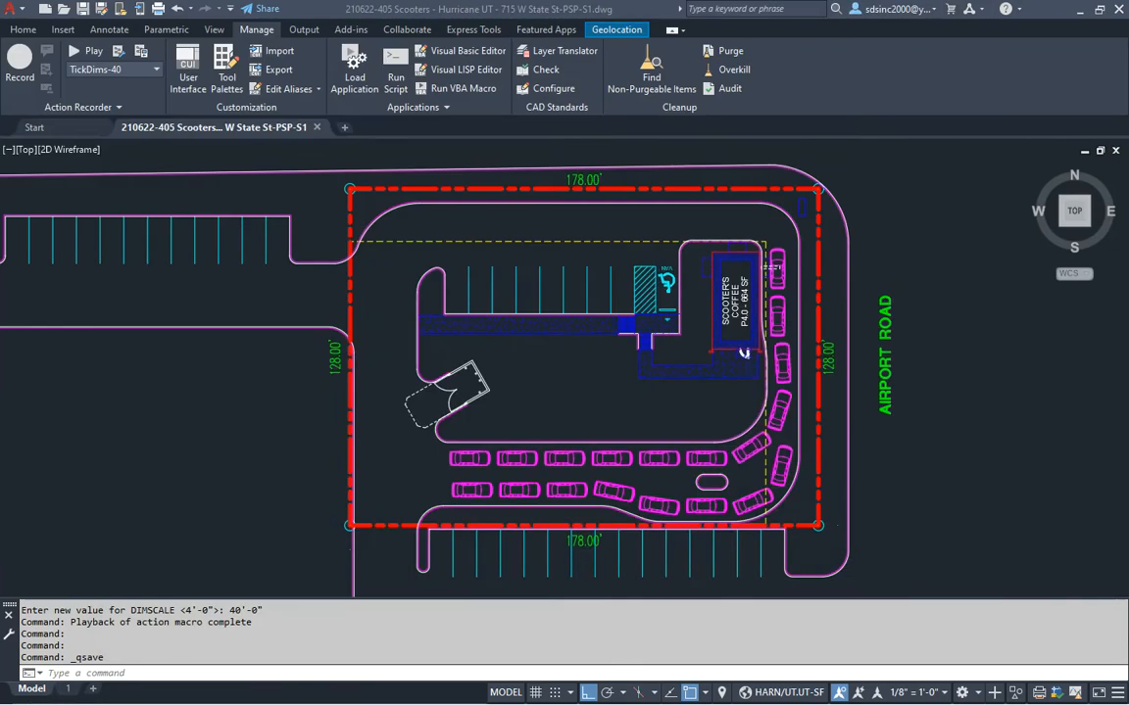
# Bring the Scooters blocks folder into view and select 1 way arrows.dwg
pyautogui.moveTo(0, 11); pyautogui.dragTo(871, 50)
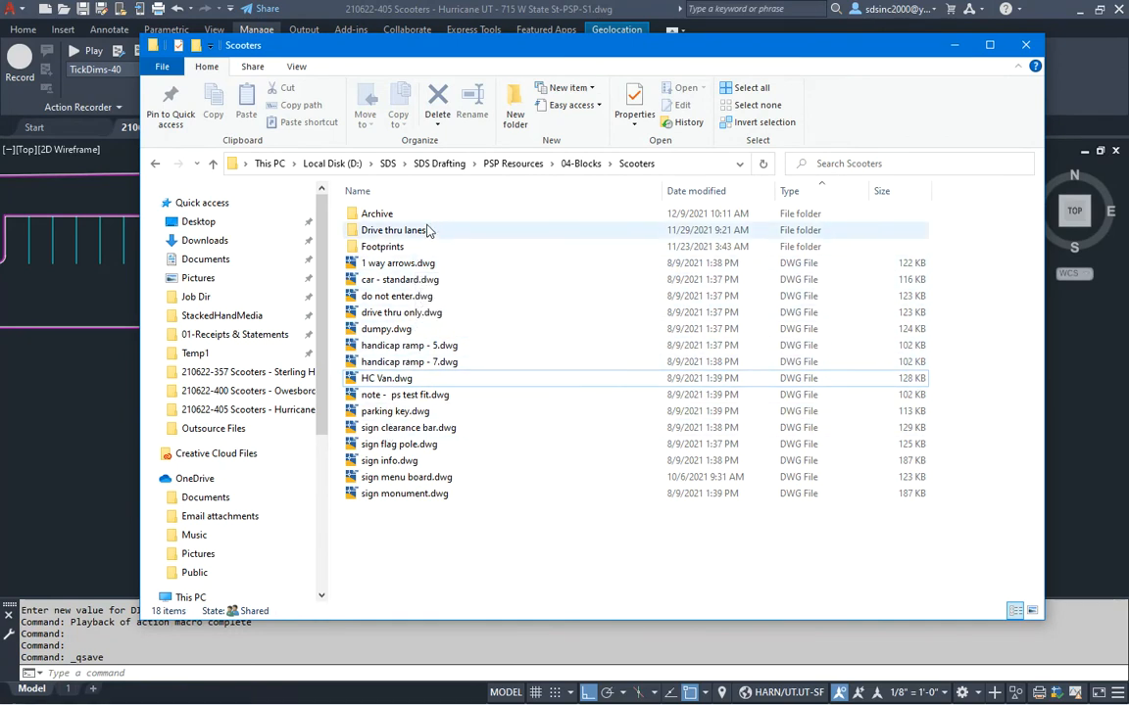
pyautogui.moveTo(503, 51); pyautogui.dragTo(450, 45)
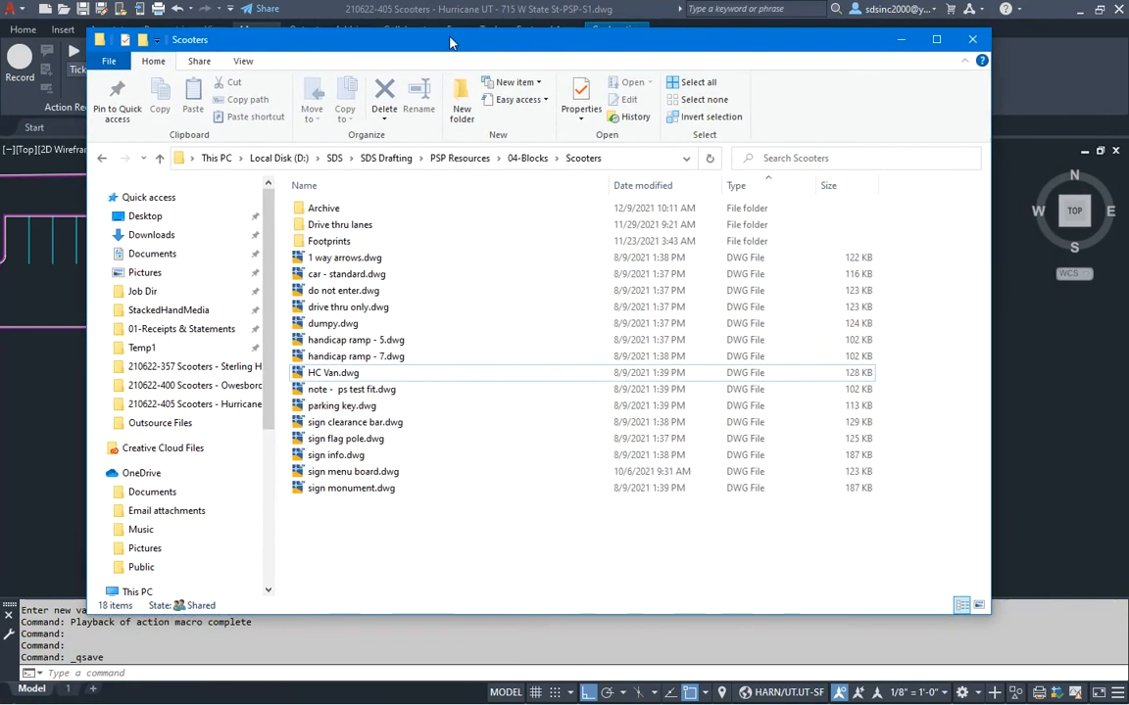
pyautogui.click(333, 263)
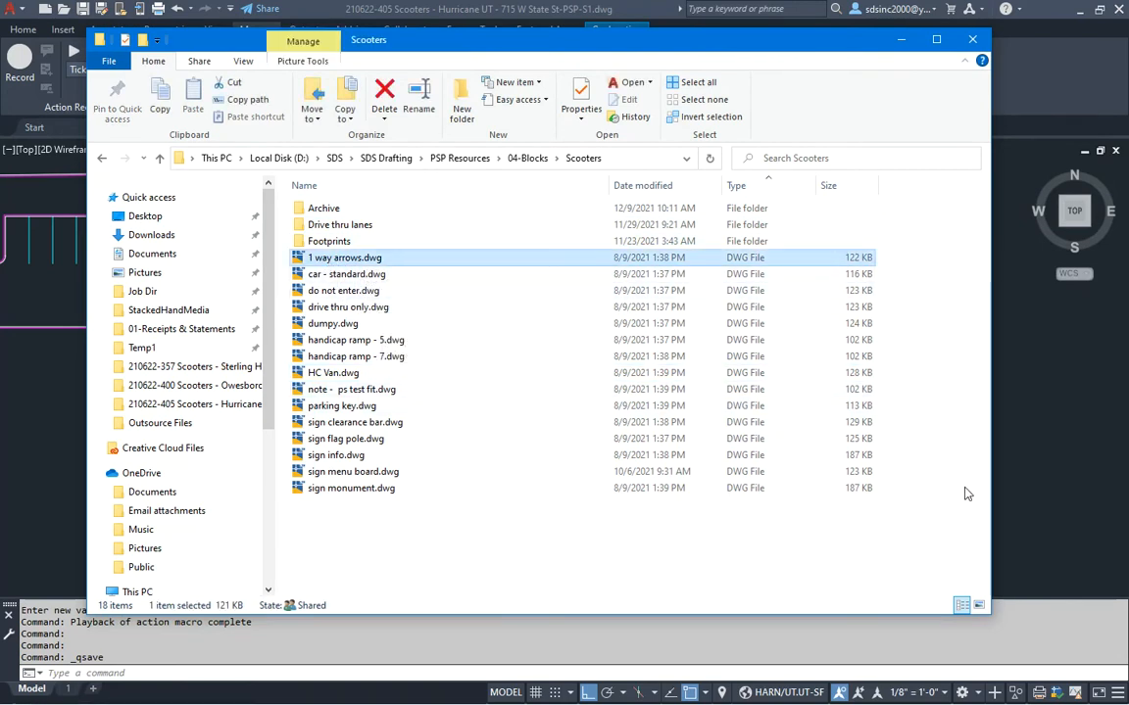
# Cancel a stray QP command in the site plan, then drag 1 way arrows.dwg into the drawing
pyautogui.click(1022, 450)
pyautogui.write('qp')
pyautogui.press('Return')
pyautogui.click(563, 293)
pyautogui.press('Escape')
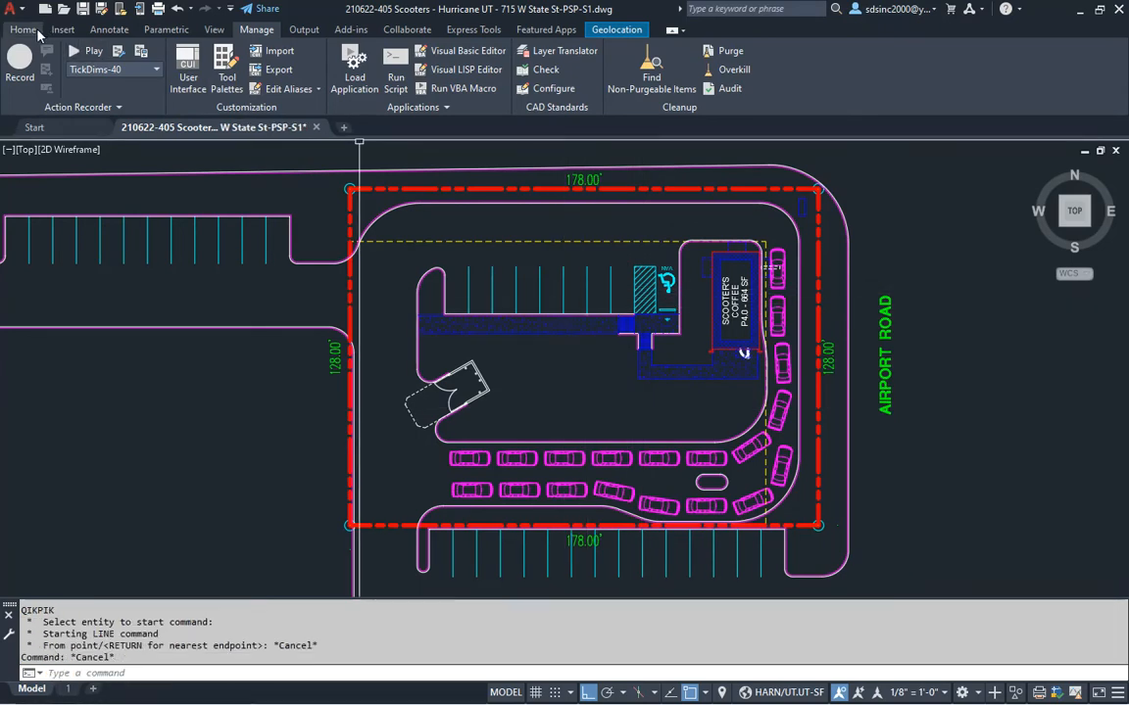
pyautogui.click(24, 29)
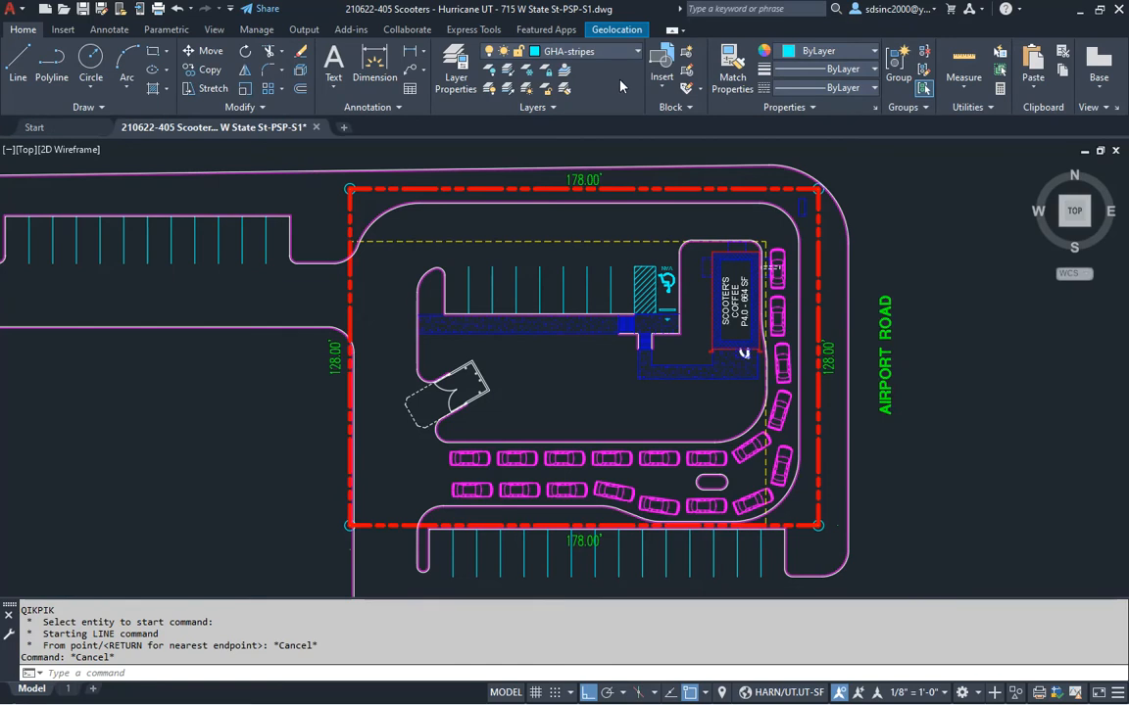
pyautogui.hotkey('alt', 'Tab')
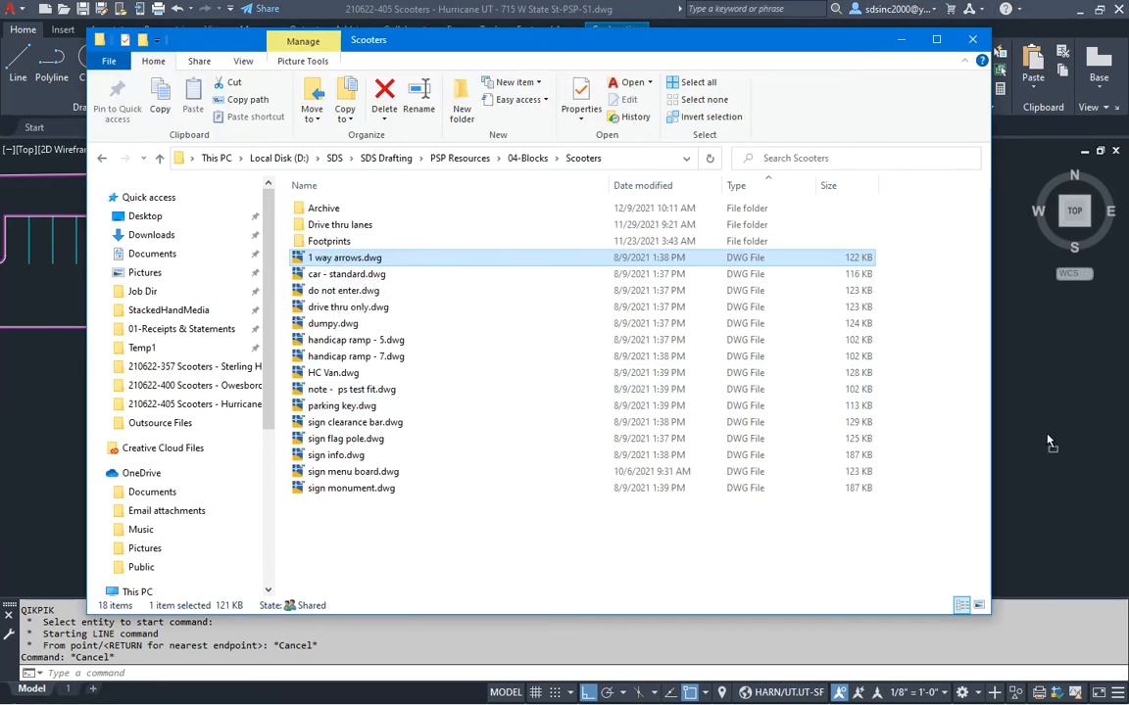
pyautogui.moveTo(1042, 440); pyautogui.dragTo(1042, 440)
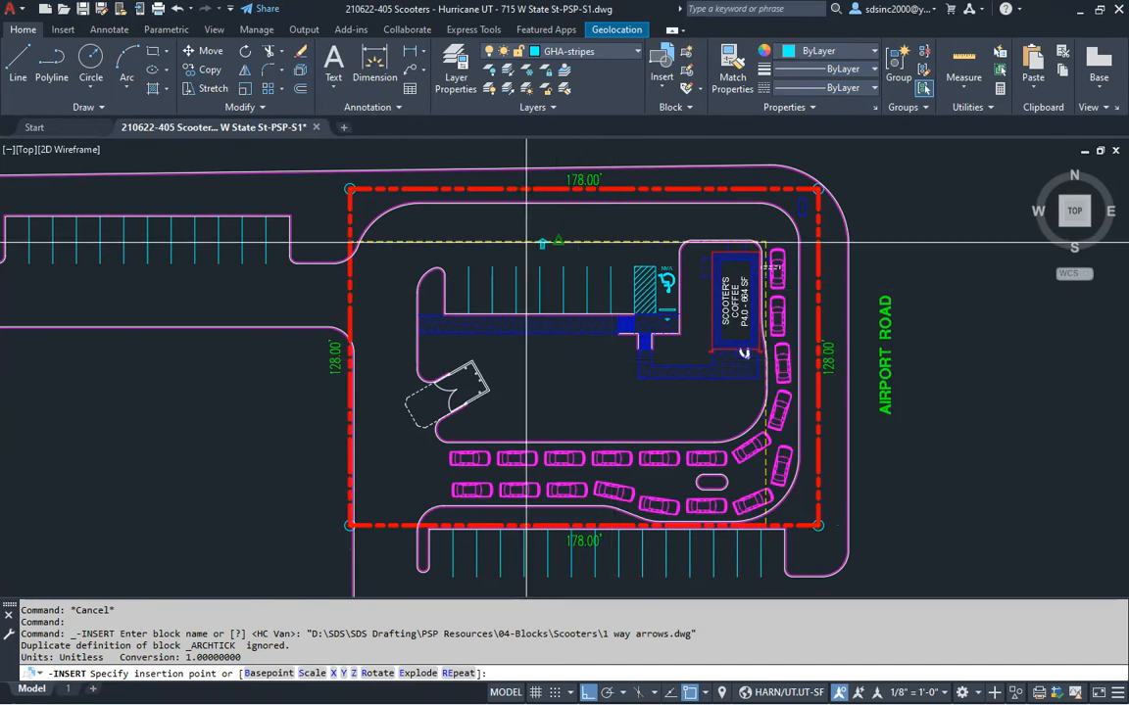
# Place the one-way arrow block in the north drive aisle at default scale and rotation
pyautogui.scroll(5, 526, 241)
pyautogui.click(556, 396)
pyautogui.press('Return')
pyautogui.press('Return')
pyautogui.press('Return')
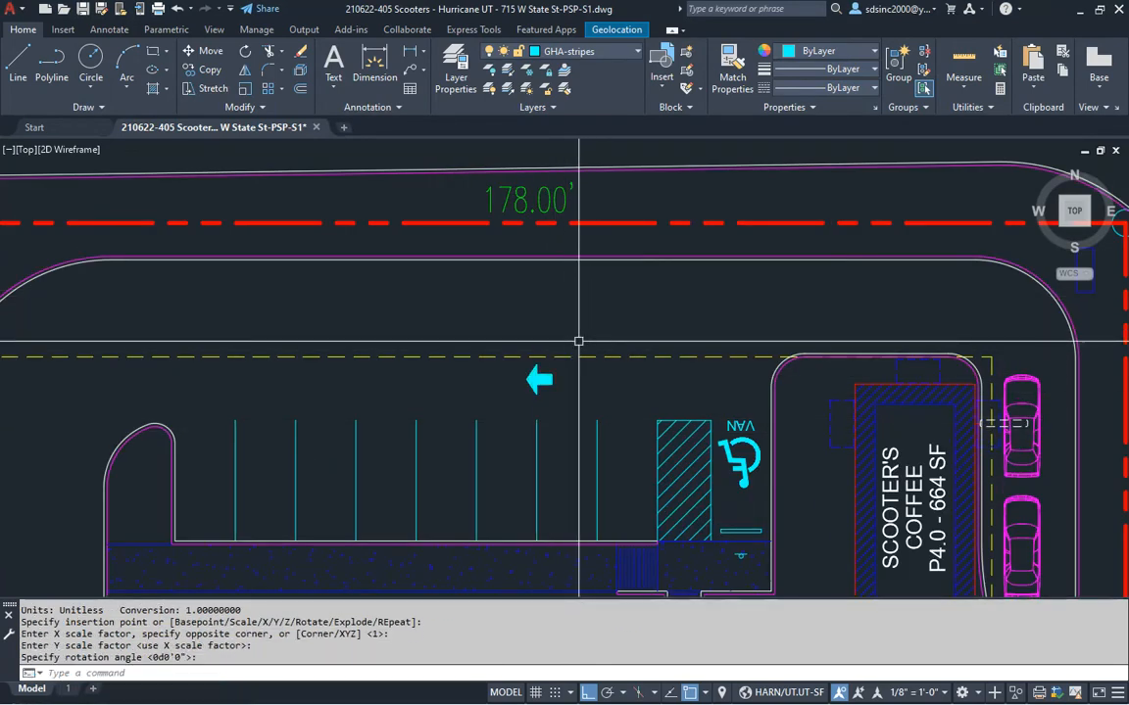
# Copy the cyan arrow 12' below the original
pyautogui.press('c')
pyautogui.press('Return')
pyautogui.click(539, 380)
pyautogui.press('Return')
pyautogui.click(575, 398)
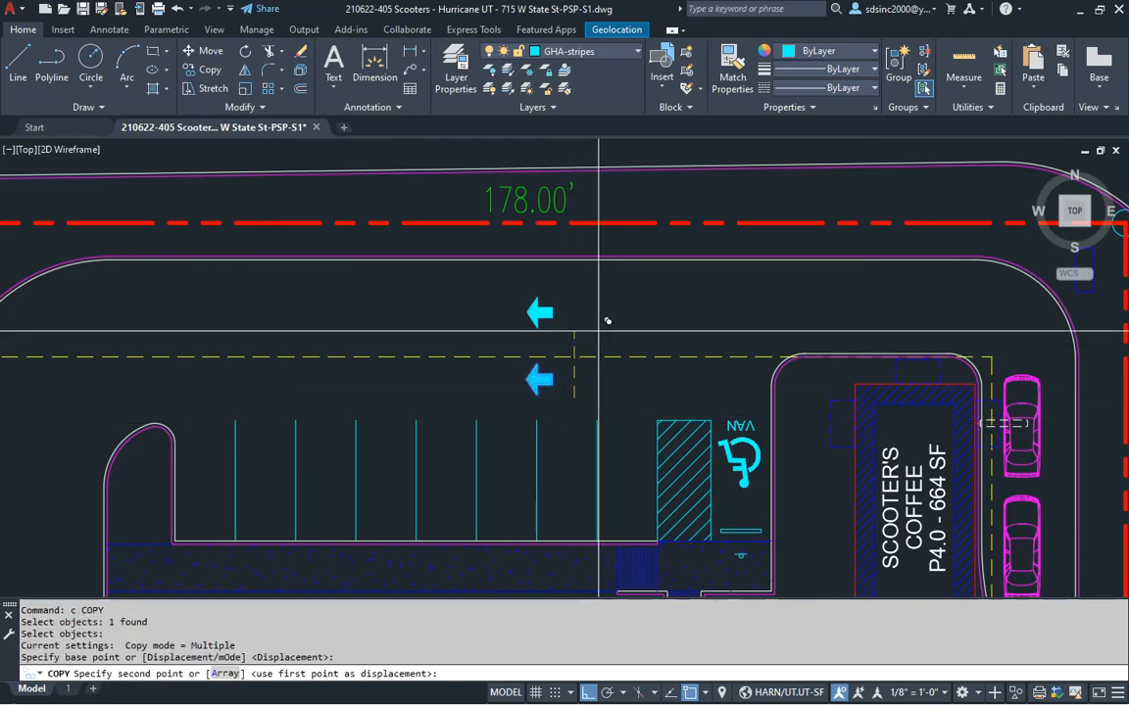
pyautogui.press('Return')
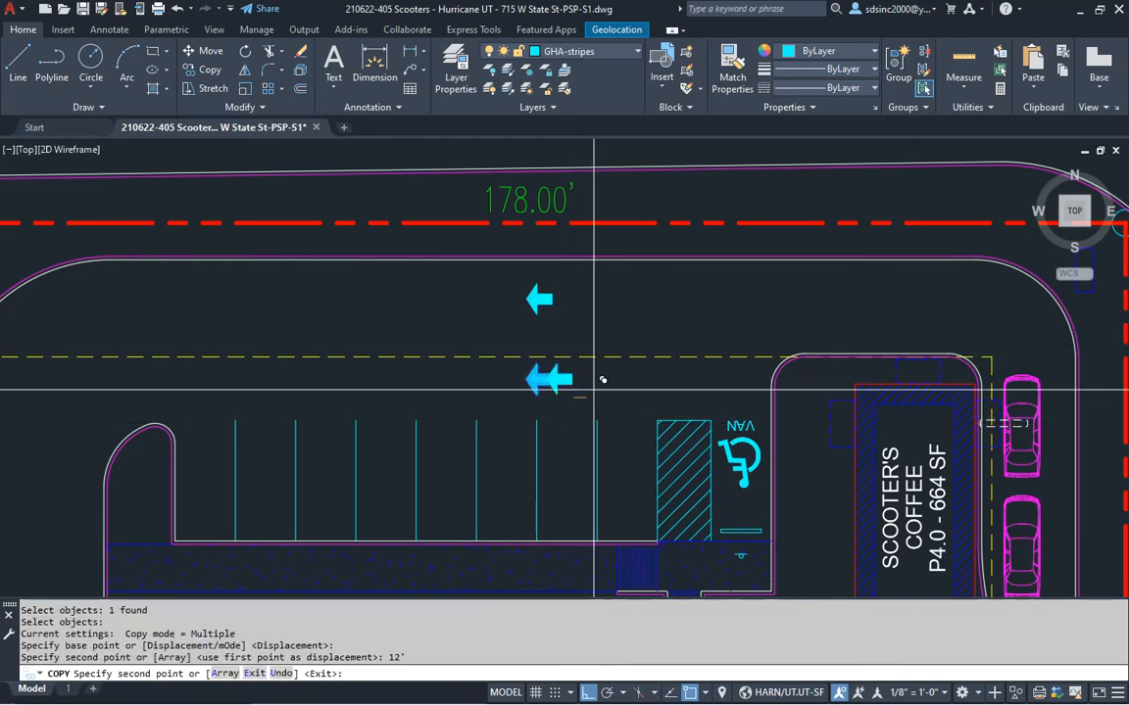
pyautogui.press('Escape')
pyautogui.press('Escape')
pyautogui.press('Escape')
pyautogui.press('Escape')
# Mirror the lower arrow to point east, deleting the left-pointing source arrow
pyautogui.moveTo(587, 385); pyautogui.dragTo(642, 385, button='middle')
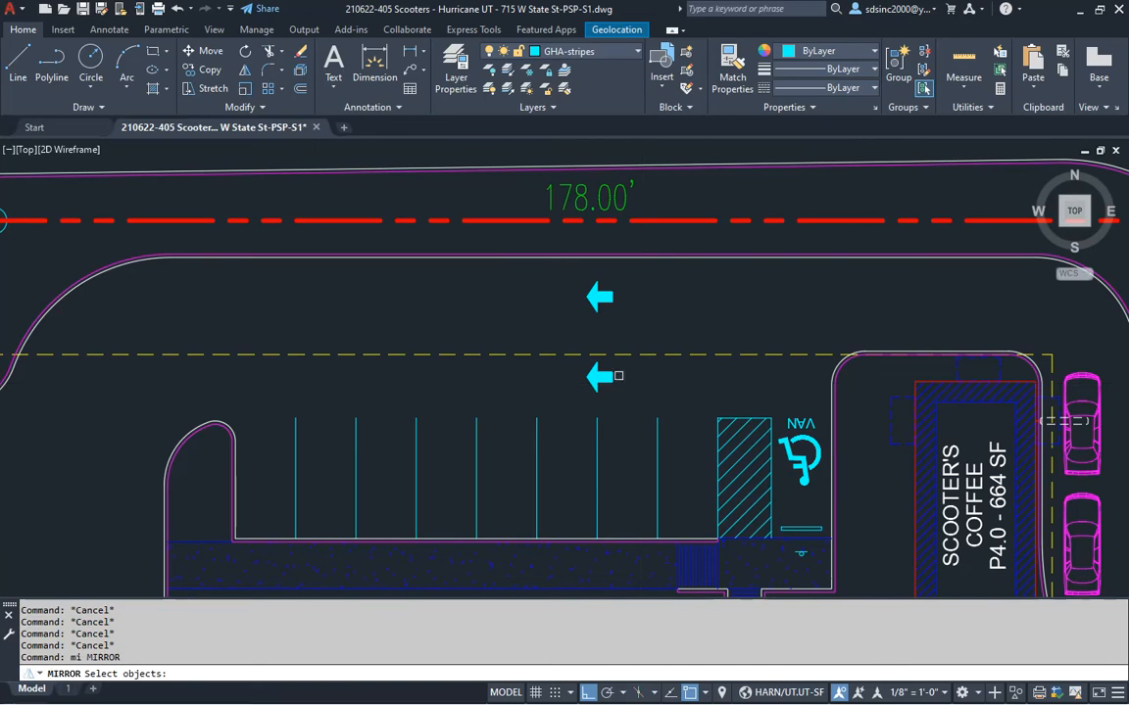
pyautogui.press('Return')
pyautogui.scroll(3, 607, 354)
pyautogui.click(588, 336)
pyautogui.click(592, 303)
pyautogui.write('y')
pyautogui.press('Return')
pyautogui.scroll(-3, 592, 303)
pyautogui.moveTo(592, 303); pyautogui.dragTo(661, 352, button='middle')
# Move both arrows further west along the north aisle
pyautogui.press('Escape')
pyautogui.write('m')
pyautogui.press('Return')
pyautogui.click(662, 393)
pyautogui.press('Return')
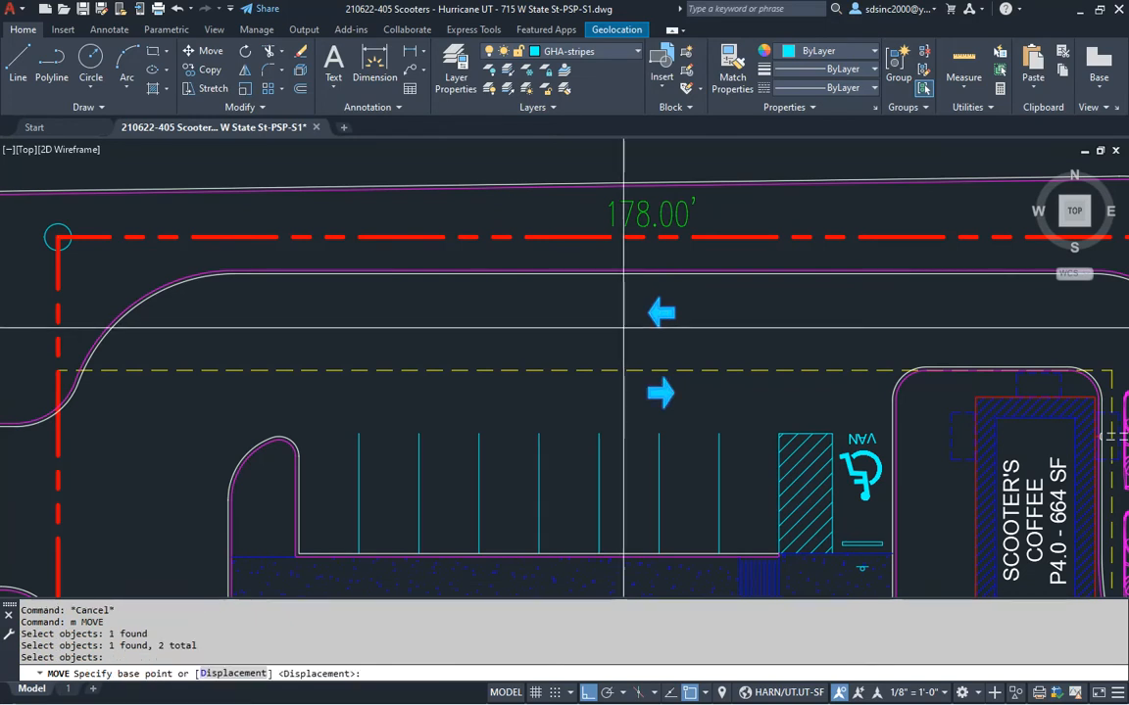
pyautogui.click(625, 321)
pyautogui.click(556, 319)
pyautogui.press('Escape')
pyautogui.press('Escape')
pyautogui.moveTo(667, 387); pyautogui.dragTo(665, 309, button='middle')
pyautogui.scroll(-1, 666, 308)
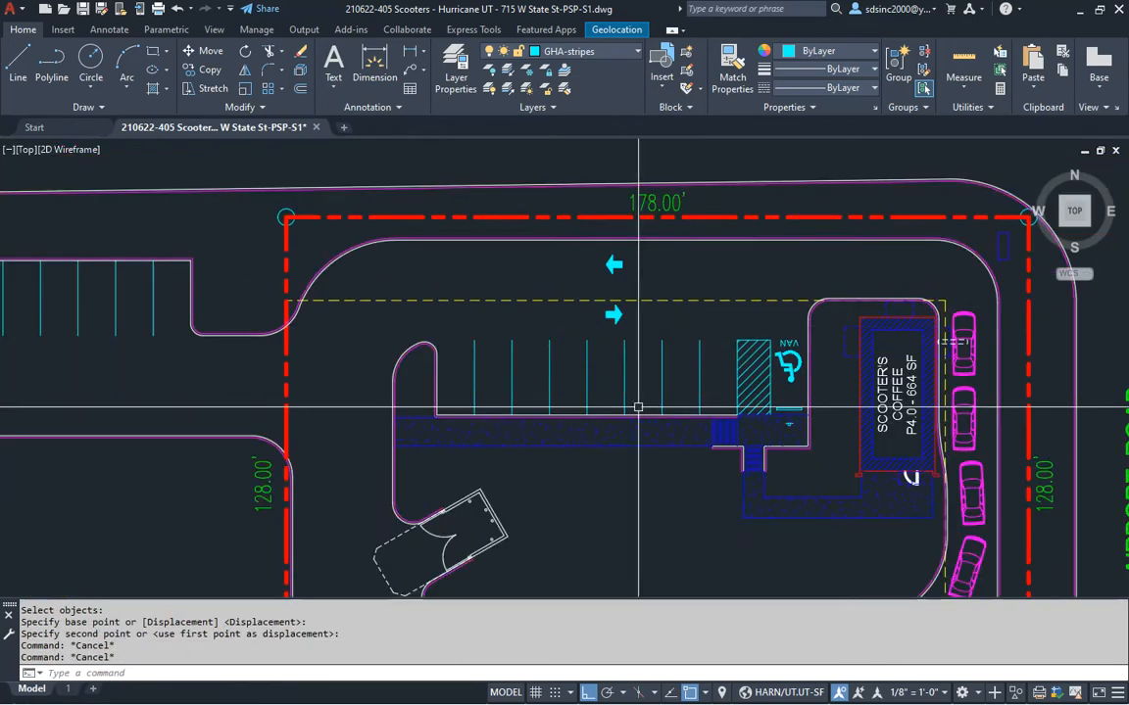
pyautogui.moveTo(588, 421); pyautogui.dragTo(678, 304, button='middle')
pyautogui.moveTo(436, 345); pyautogui.dragTo(468, 357, button='middle')
pyautogui.hotkey('alt', 'Tab')
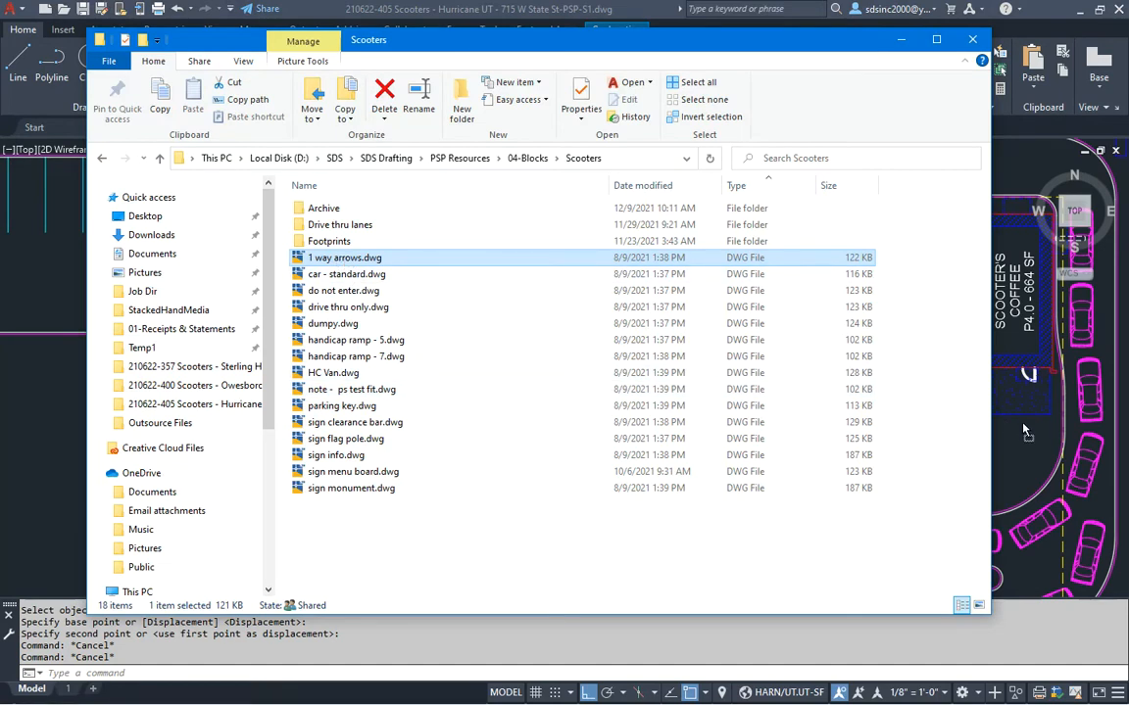
# Insert another one-way arrow by the 128' dimension and copy it 12' over
pyautogui.moveTo(1022, 431); pyautogui.dragTo(481, 467)
pyautogui.scroll(4, 481, 466)
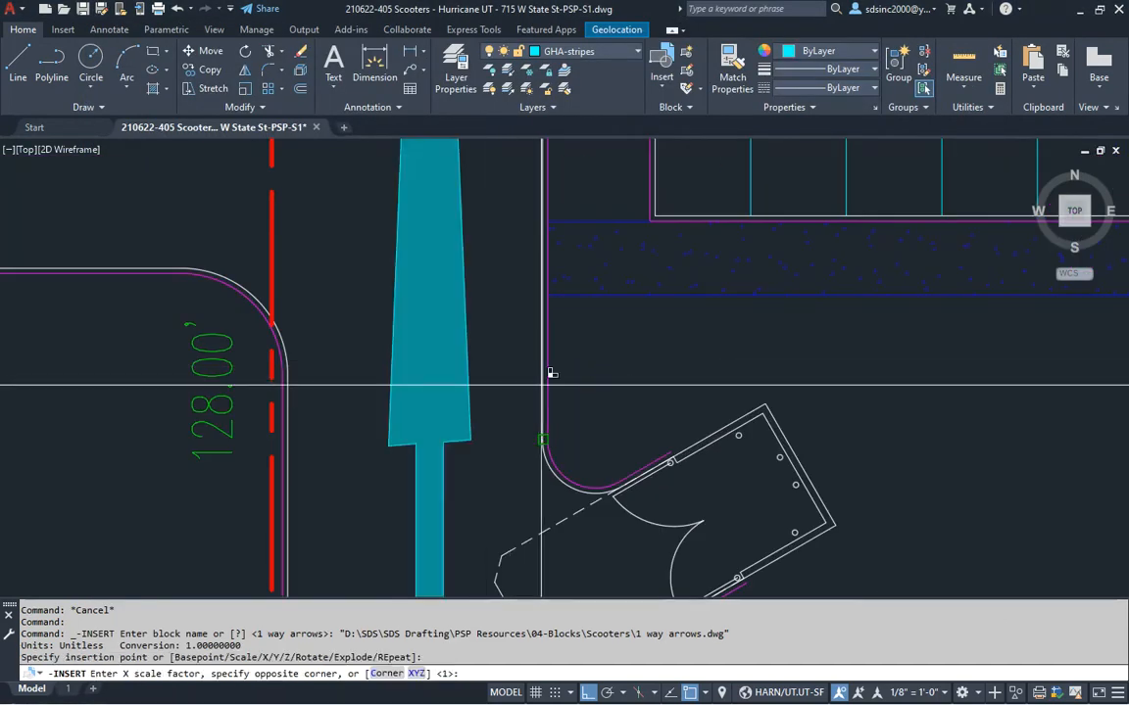
pyautogui.press('Return')
pyautogui.press('Return')
pyautogui.press('Return')
pyautogui.write('c')
pyautogui.press('Return')
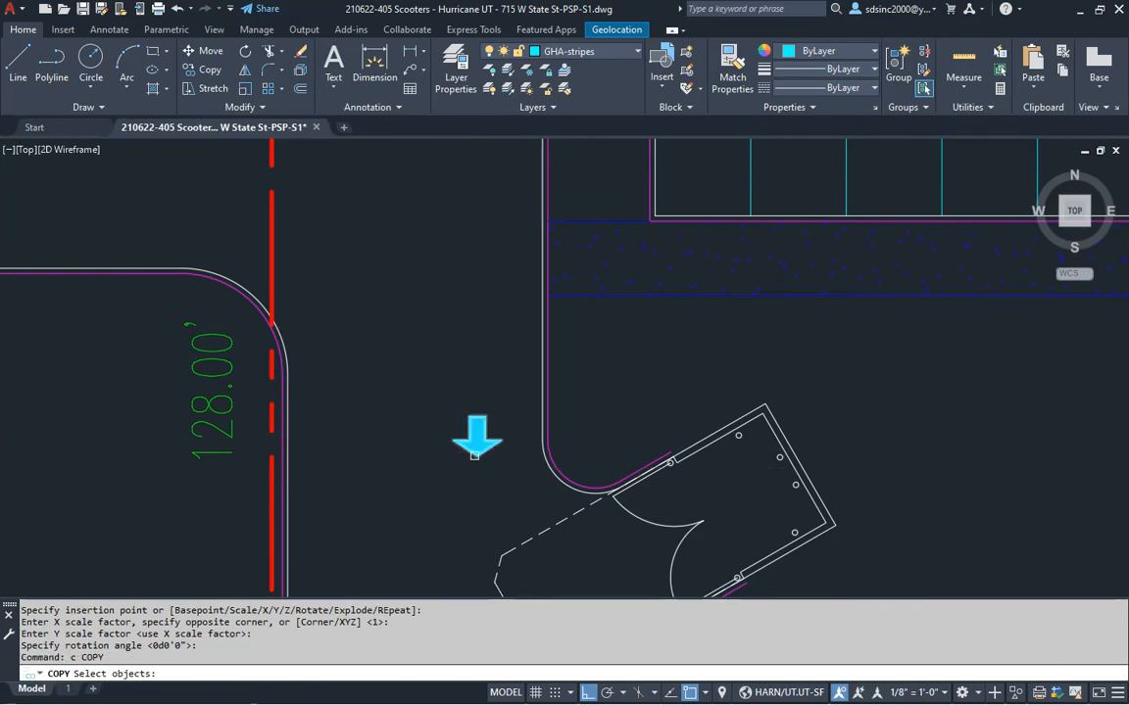
pyautogui.press('Return')
pyautogui.click(446, 481)
pyautogui.press('Return')
pyautogui.click(483, 487)
pyautogui.write('12')
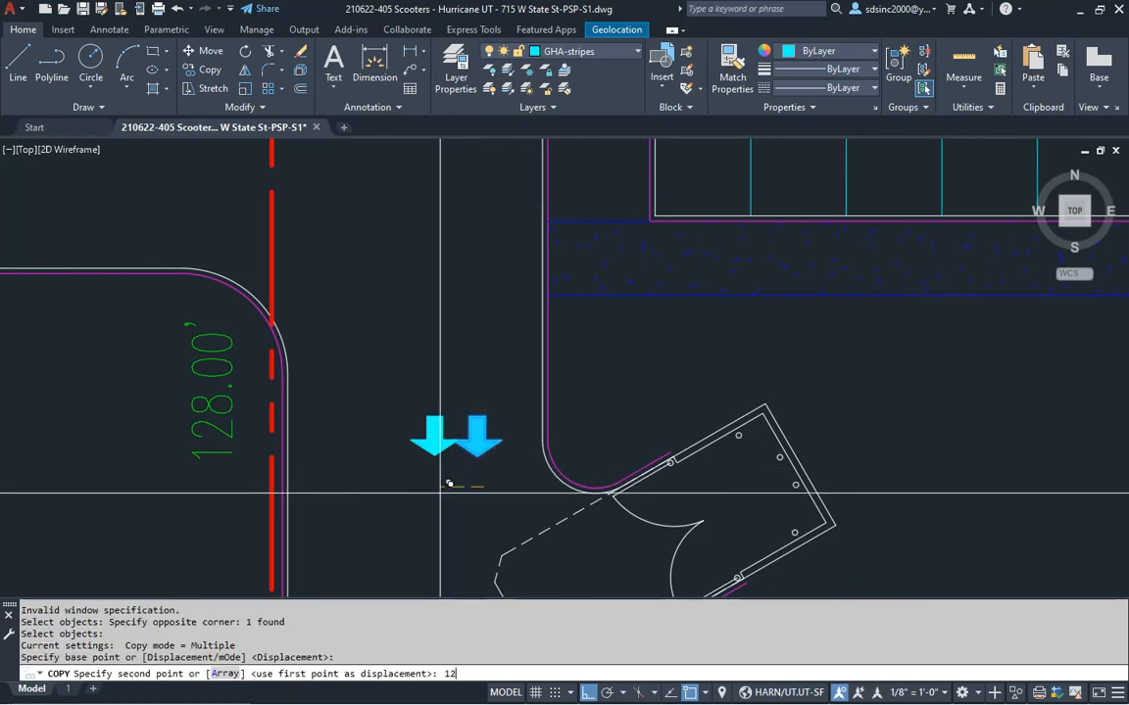
pyautogui.write("'")
pyautogui.press('Return')
pyautogui.press('Escape')
# Mirror the copied arrow to point up, removing the original down arrow
pyautogui.moveTo(442, 476); pyautogui.dragTo(500, 427, button='middle')
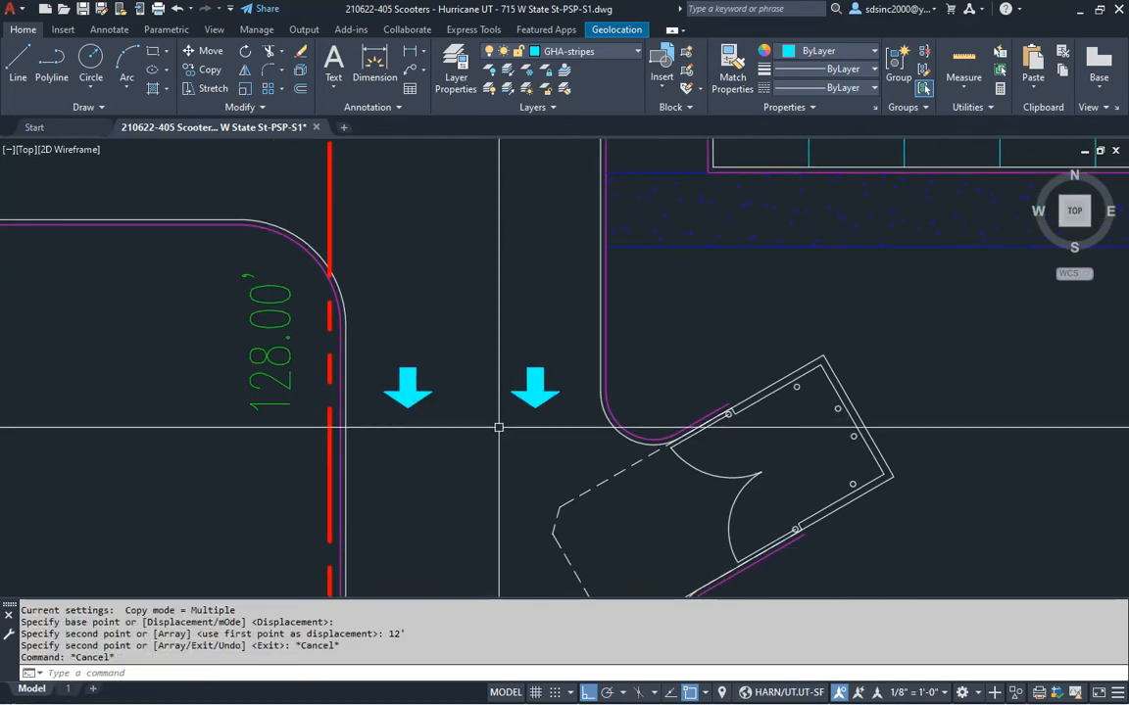
pyautogui.press('Return')
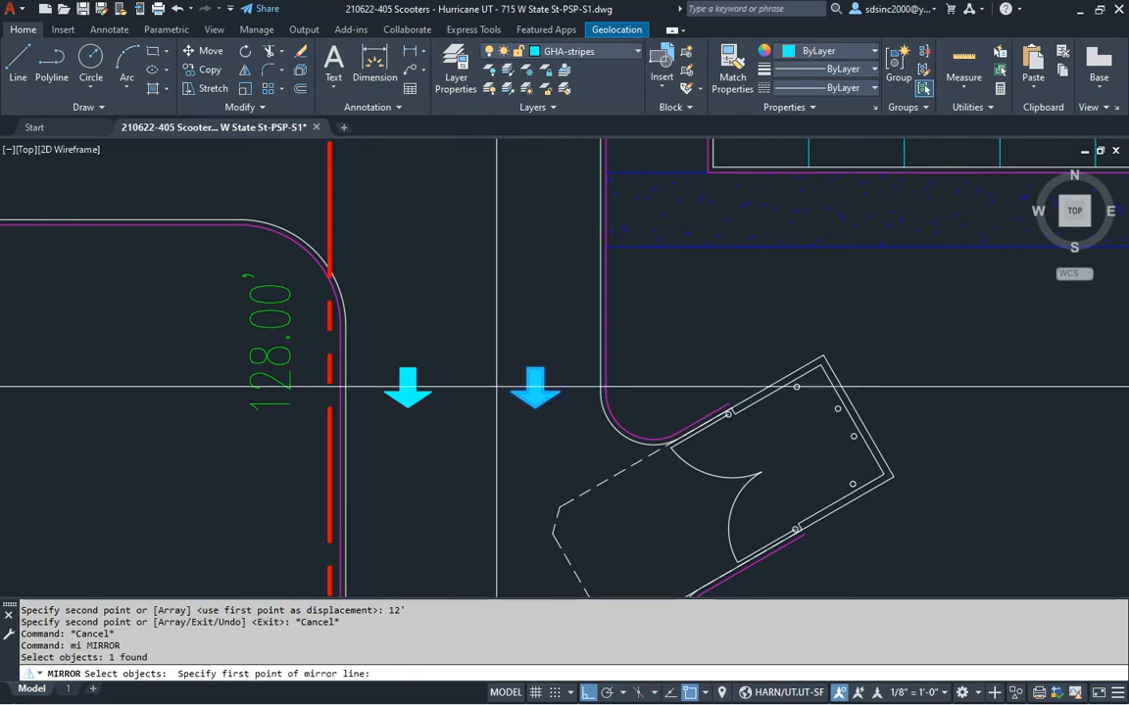
pyautogui.click(496, 388)
pyautogui.press('Return')
pyautogui.scroll(-6, 476, 388)
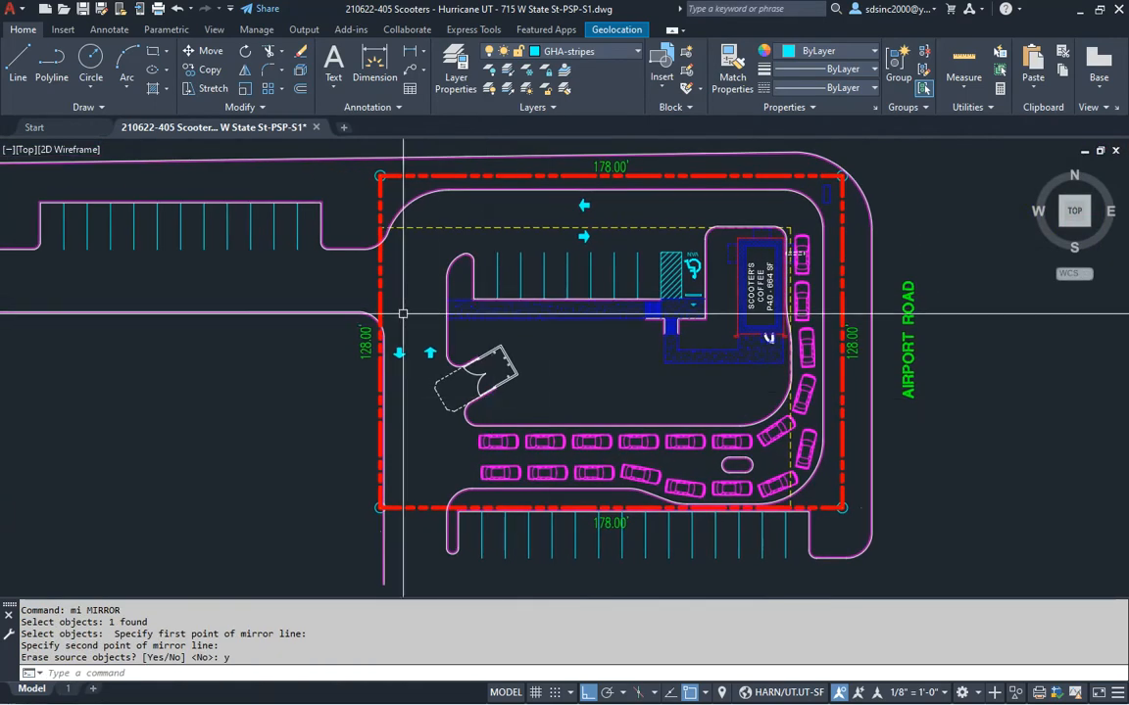
pyautogui.scroll(4, 209, 194)
# Copy the arrow pair onto the west entry road
pyautogui.hotkey('alt', 'Tab')
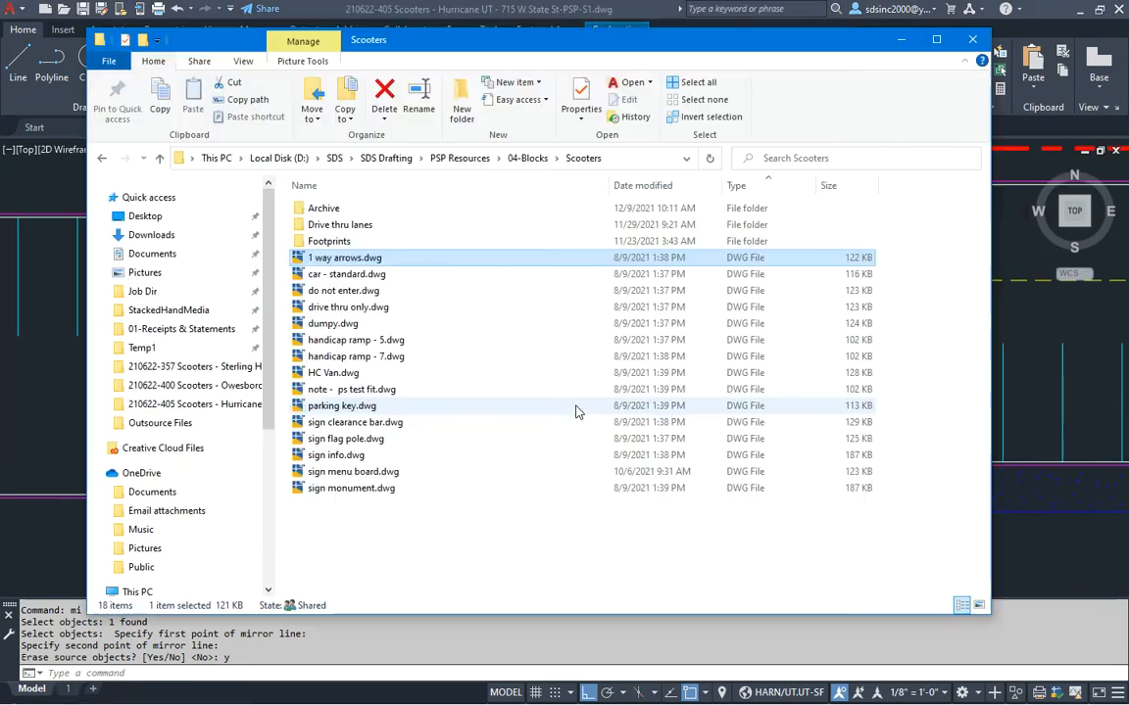
pyautogui.click(1065, 395)
pyautogui.press('Escape')
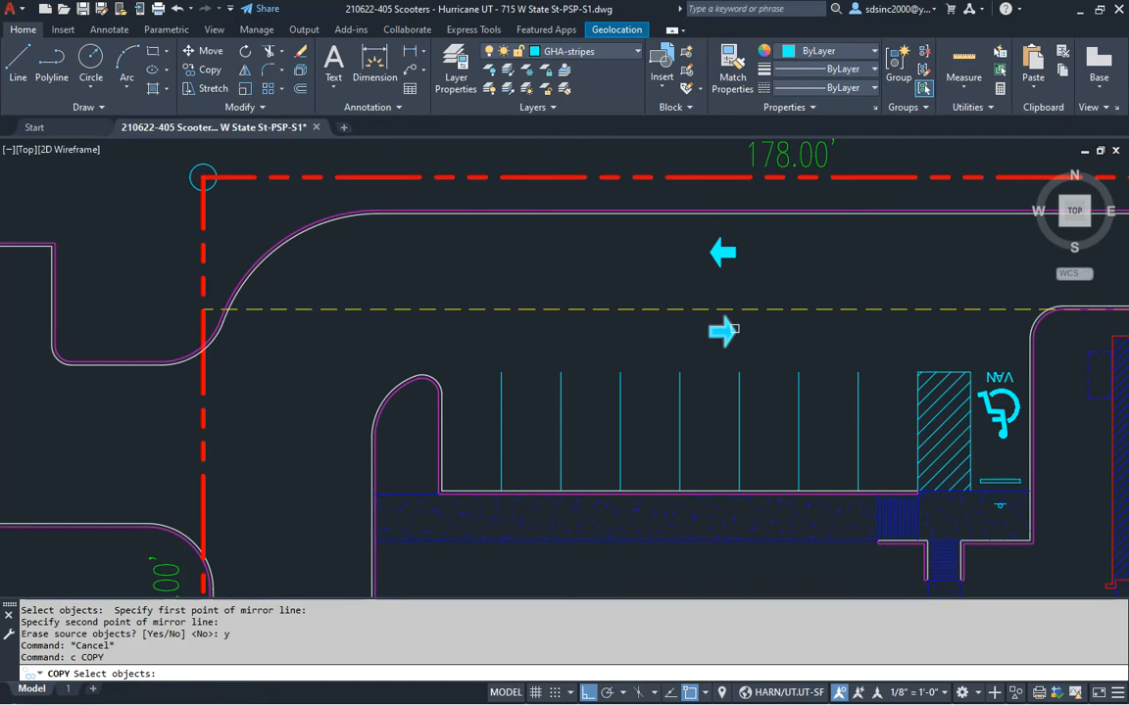
pyautogui.press('Return')
pyautogui.click(738, 372)
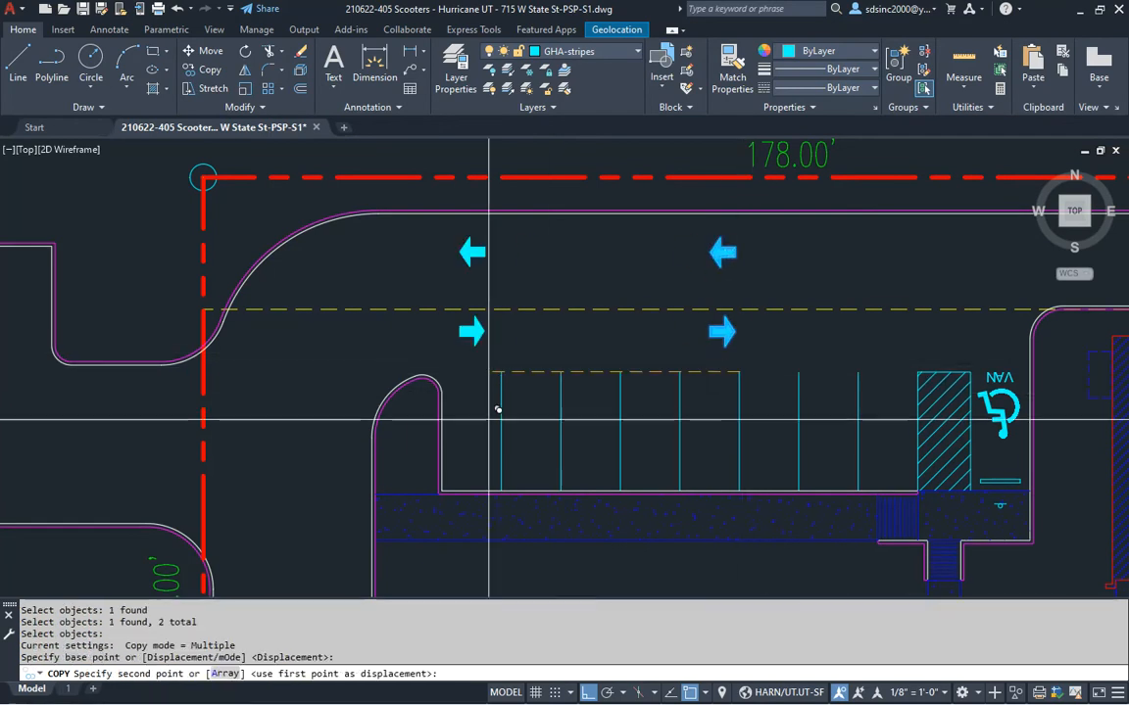
pyautogui.moveTo(479, 429); pyautogui.dragTo(900, 390, button='middle')
pyautogui.scroll(4, 542, 495)
pyautogui.click(587, 378)
pyautogui.scroll(-4, 593, 362)
pyautogui.moveTo(599, 343); pyautogui.dragTo(519, 372, button='middle')
pyautogui.press('Escape')
# Copy the down and up arrow pair to the lower entrance
pyautogui.scroll(-4, 526, 340)
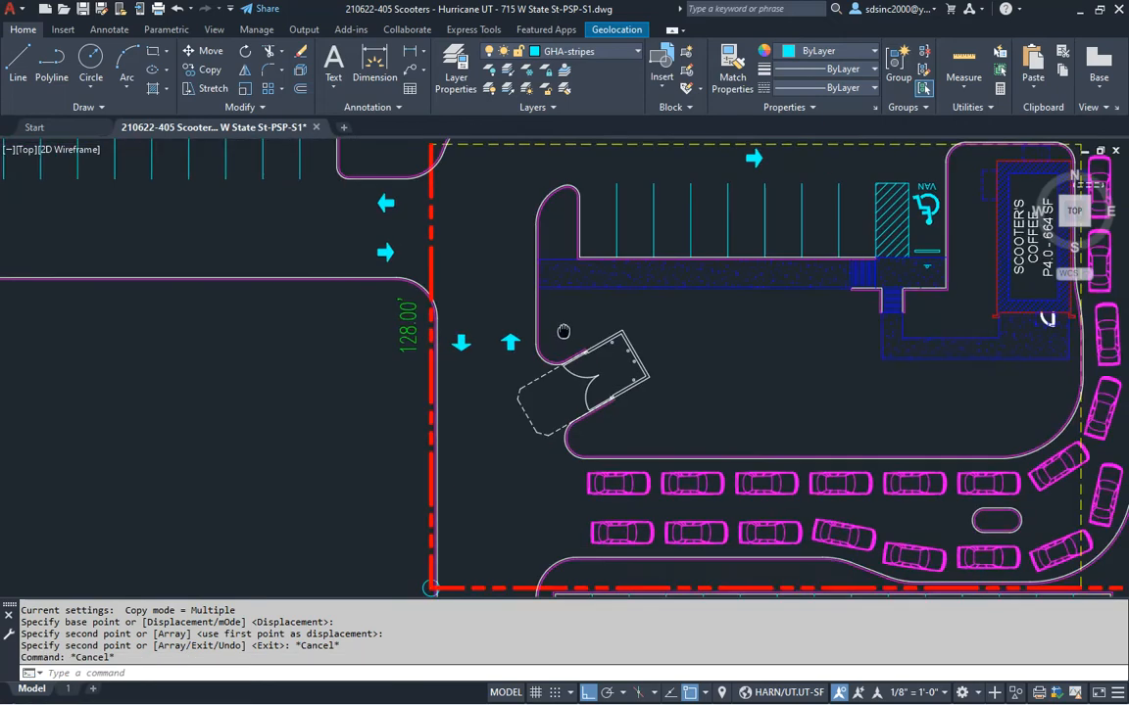
pyautogui.scroll(4, 541, 365)
pyautogui.write('c')
pyautogui.press('Return')
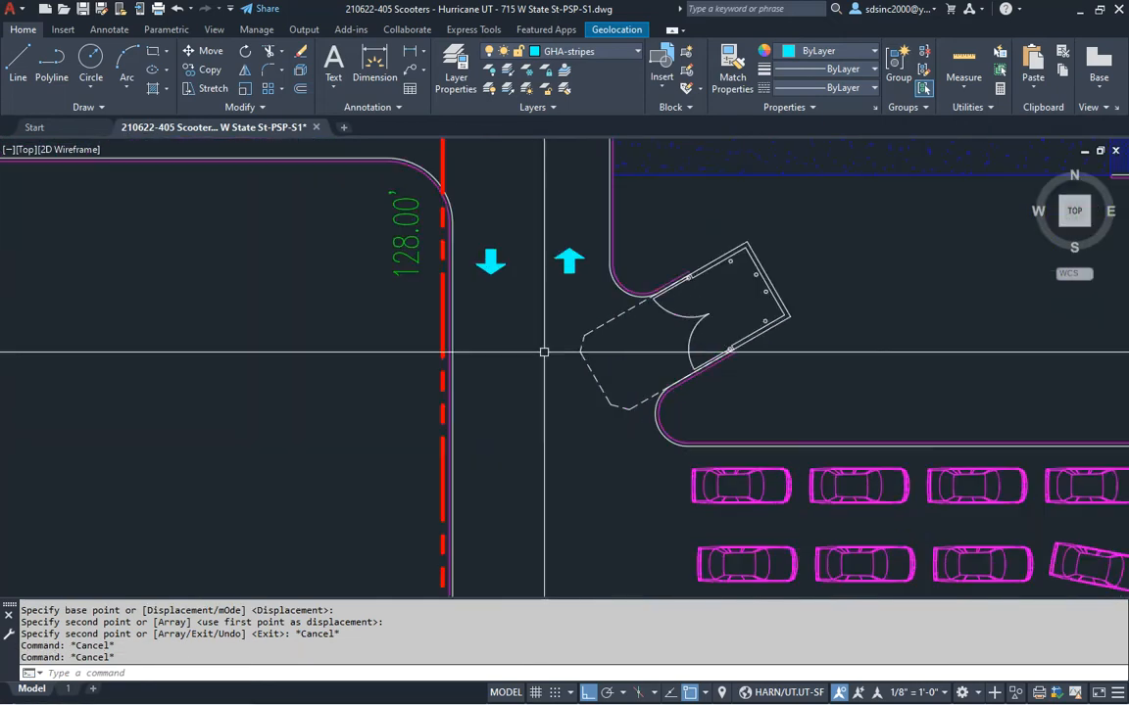
pyautogui.click(573, 226)
pyautogui.click(498, 277)
pyautogui.click(528, 291)
pyautogui.moveTo(528, 291); pyautogui.dragTo(554, 216, button='middle')
pyautogui.scroll(4, 566, 340)
pyautogui.click(548, 385)
pyautogui.press('Escape')
pyautogui.scroll(-7, 589, 338)
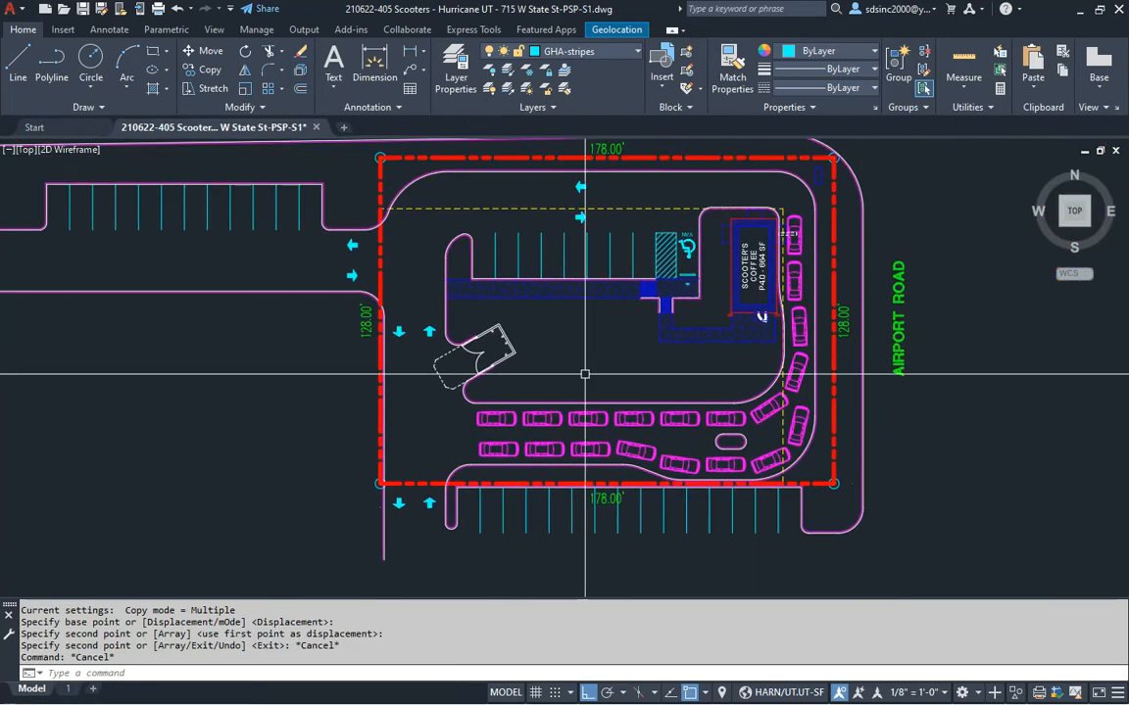
pyautogui.moveTo(568, 375); pyautogui.dragTo(628, 365, button='middle')
pyautogui.moveTo(509, 427); pyautogui.dragTo(519, 431, button='middle')
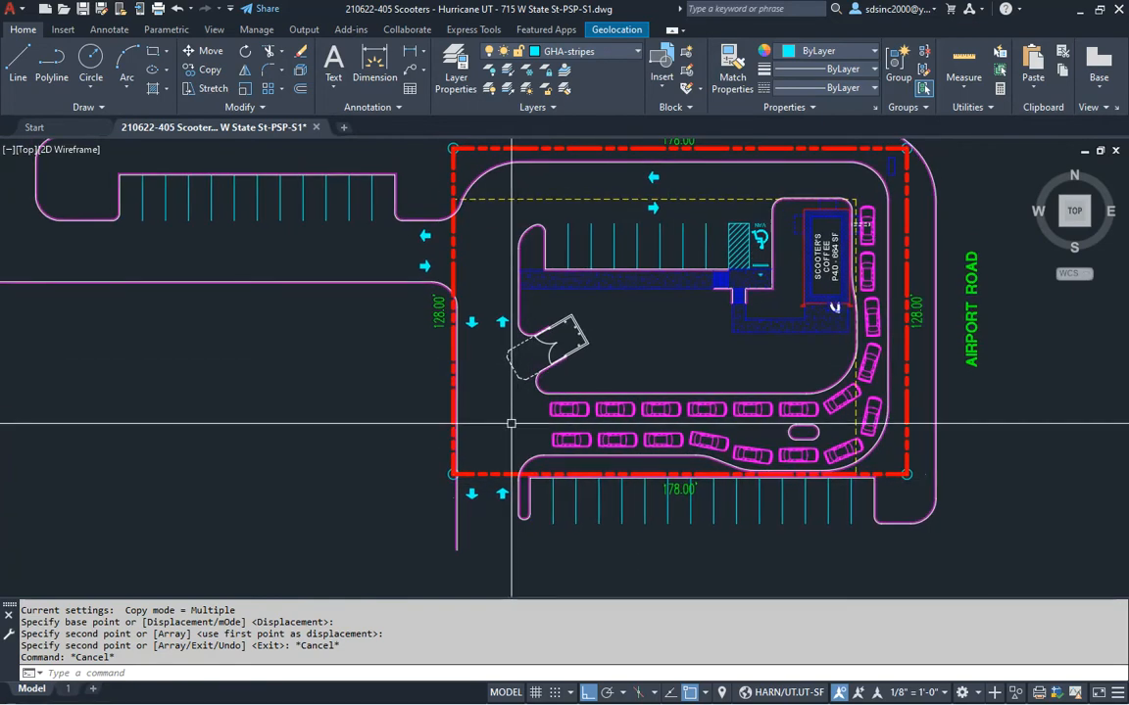
pyautogui.scroll(2, 423, 257)
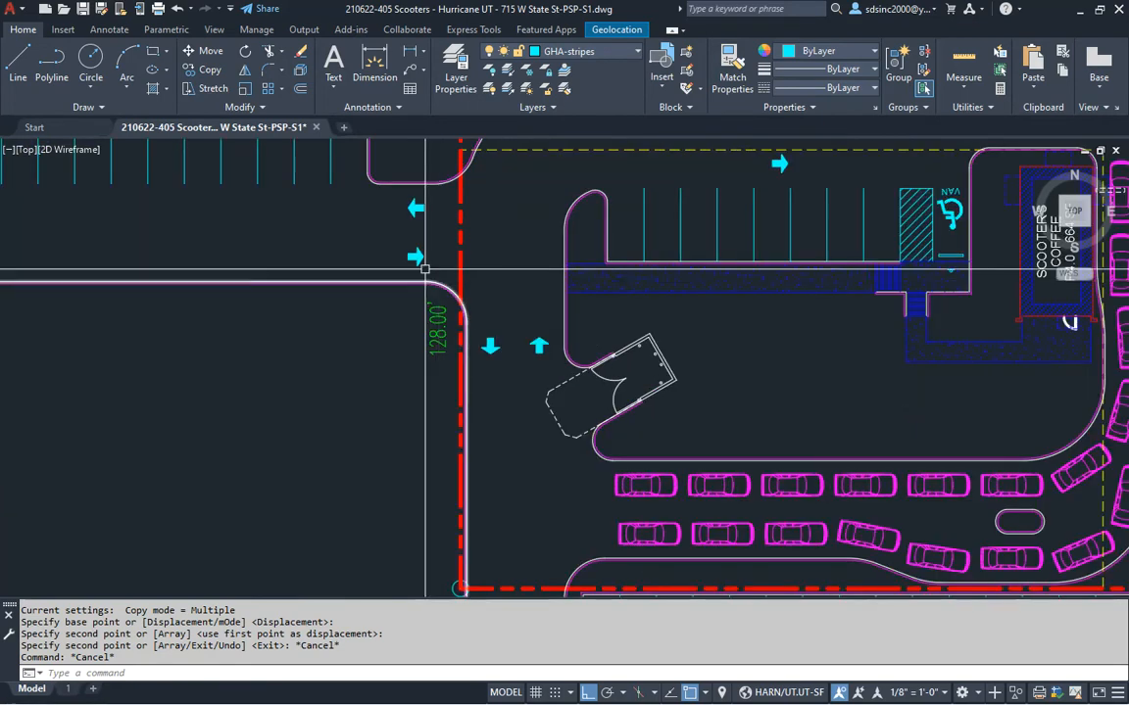
# Put the right-pointing west-entry arrow on layer GHA-drivethru TO so it shows green
pyautogui.click(421, 254)
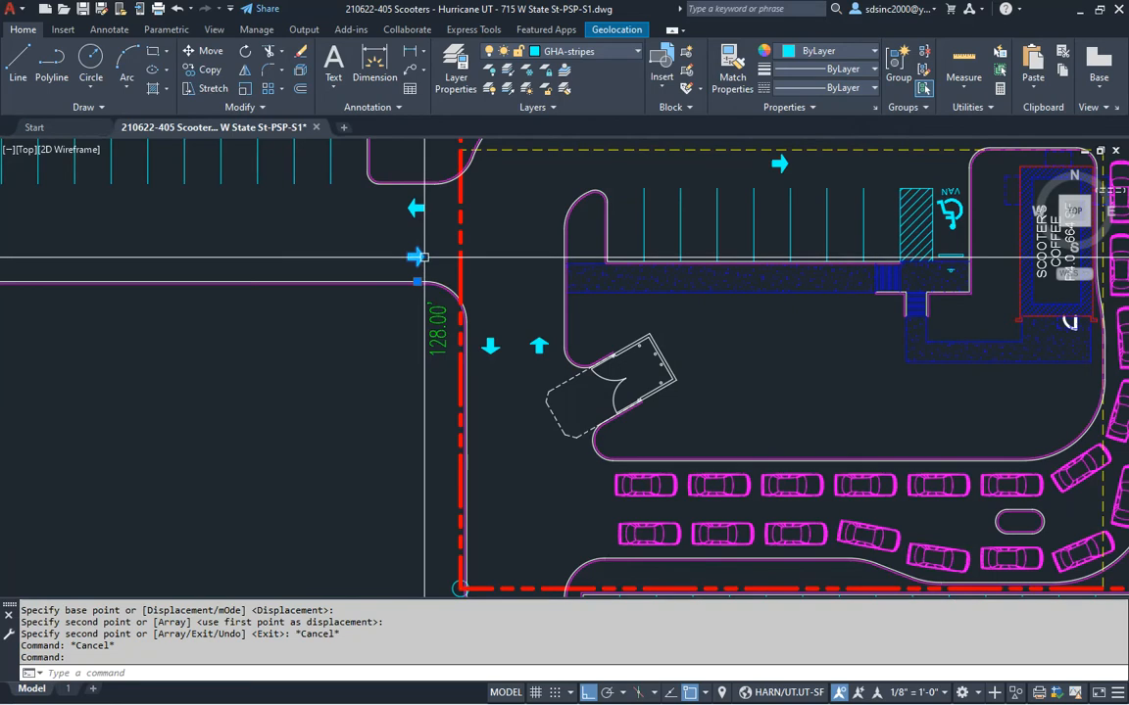
pyautogui.click(604, 53)
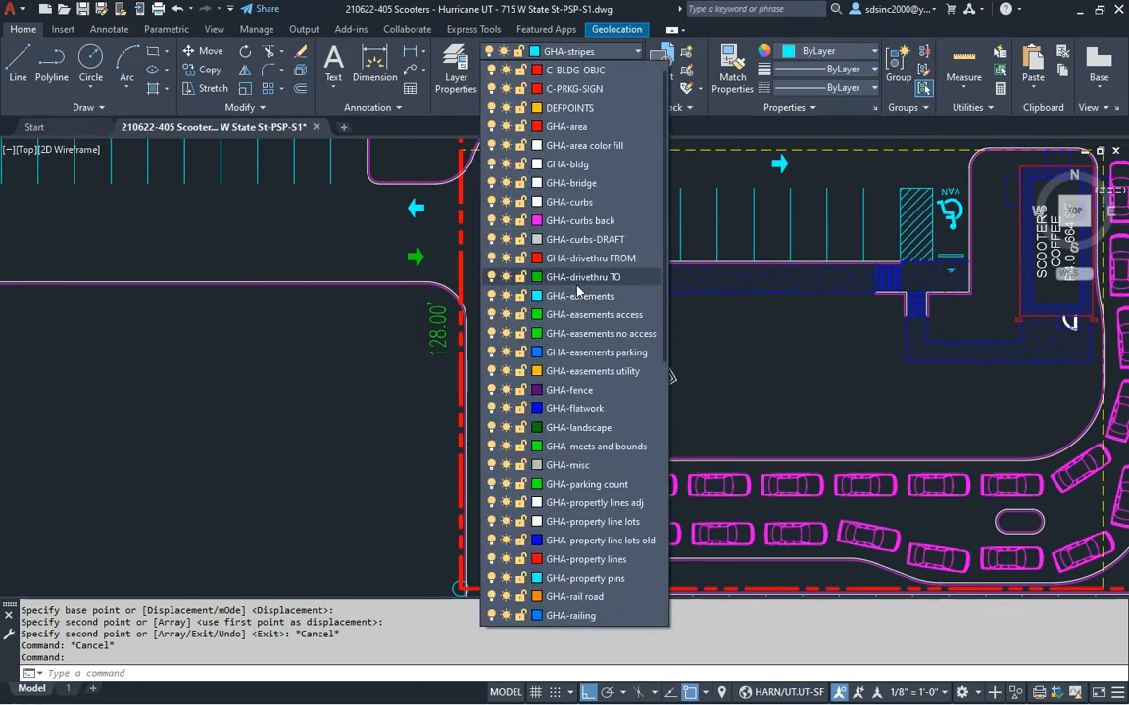
pyautogui.click(600, 281)
pyautogui.press('Escape')
pyautogui.press('Escape')
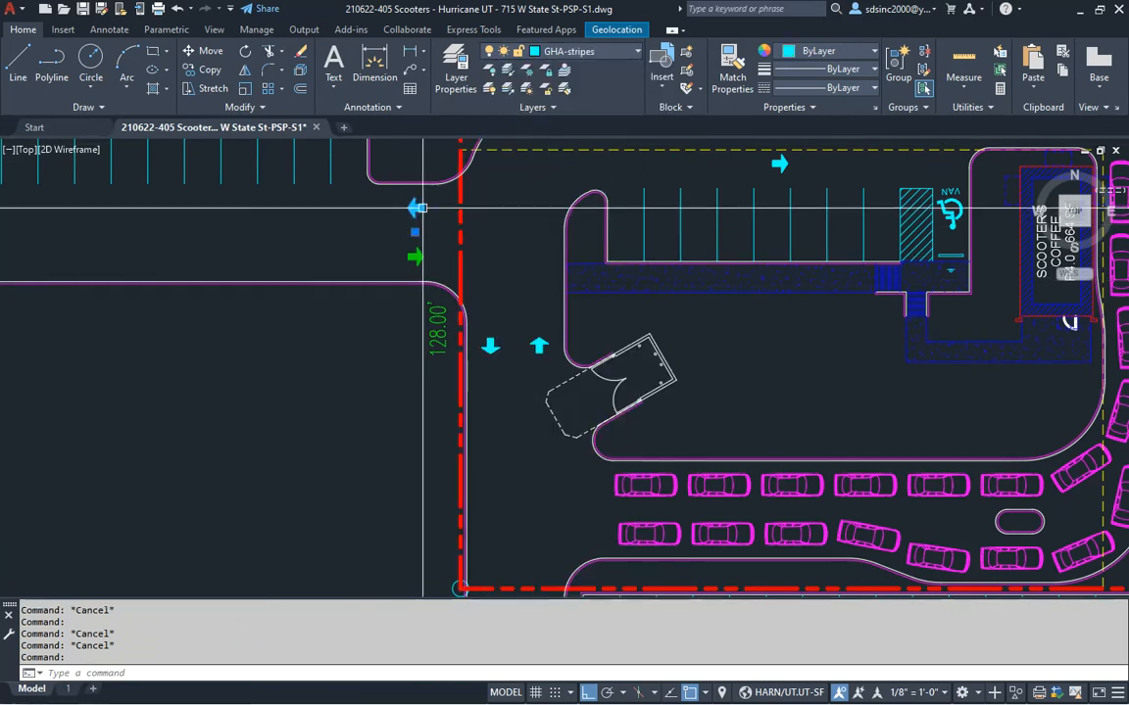
pyautogui.click(604, 54)
pyautogui.scroll(8, 526, 234)
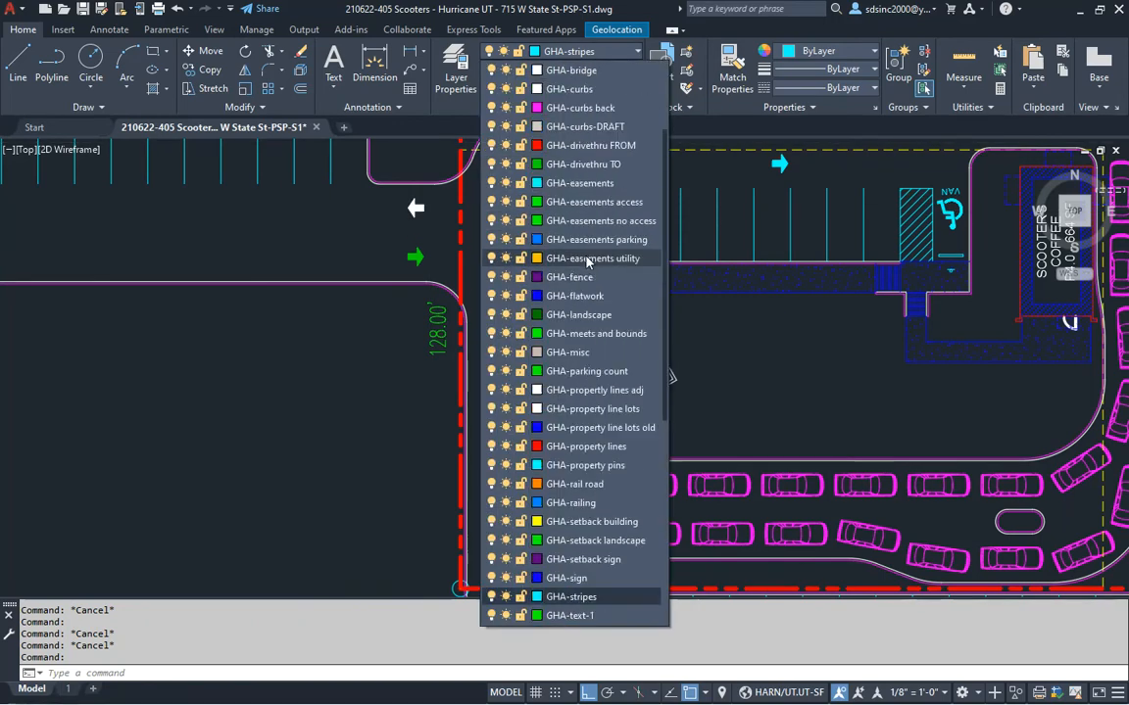
# Match the green arrow's properties to the 128' down arrow, lower-entrance up arrow and top left arrow
pyautogui.press('Escape')
pyautogui.press('Escape')
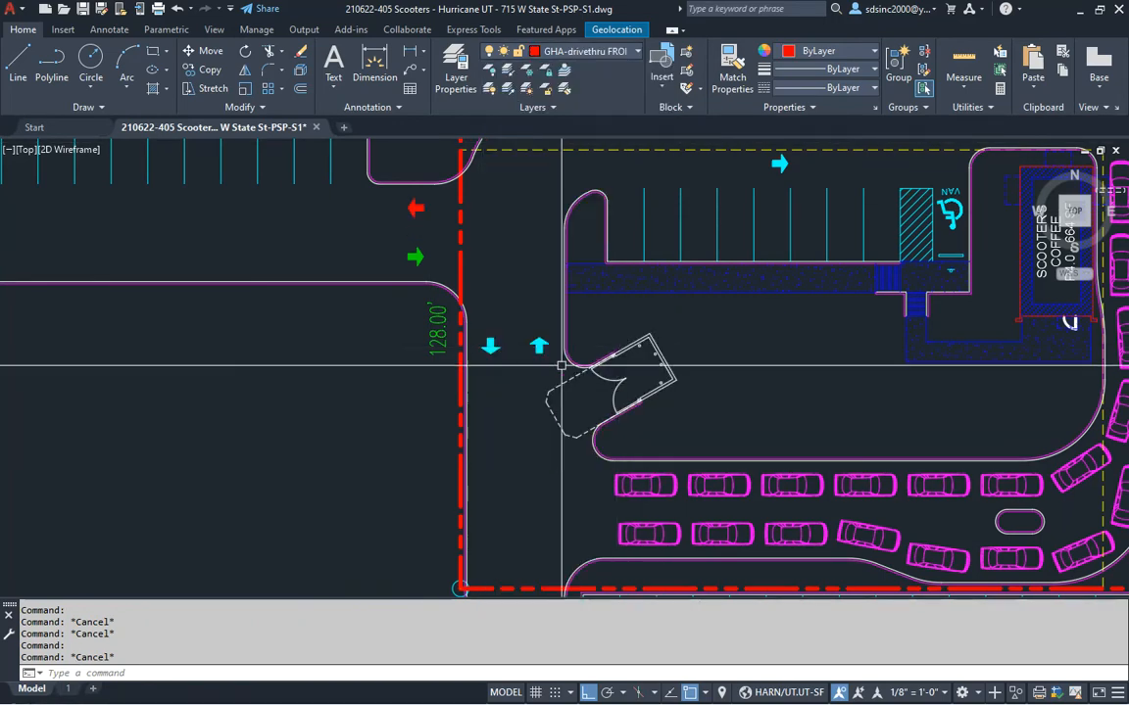
pyautogui.moveTo(520, 408); pyautogui.dragTo(538, 354, button='middle')
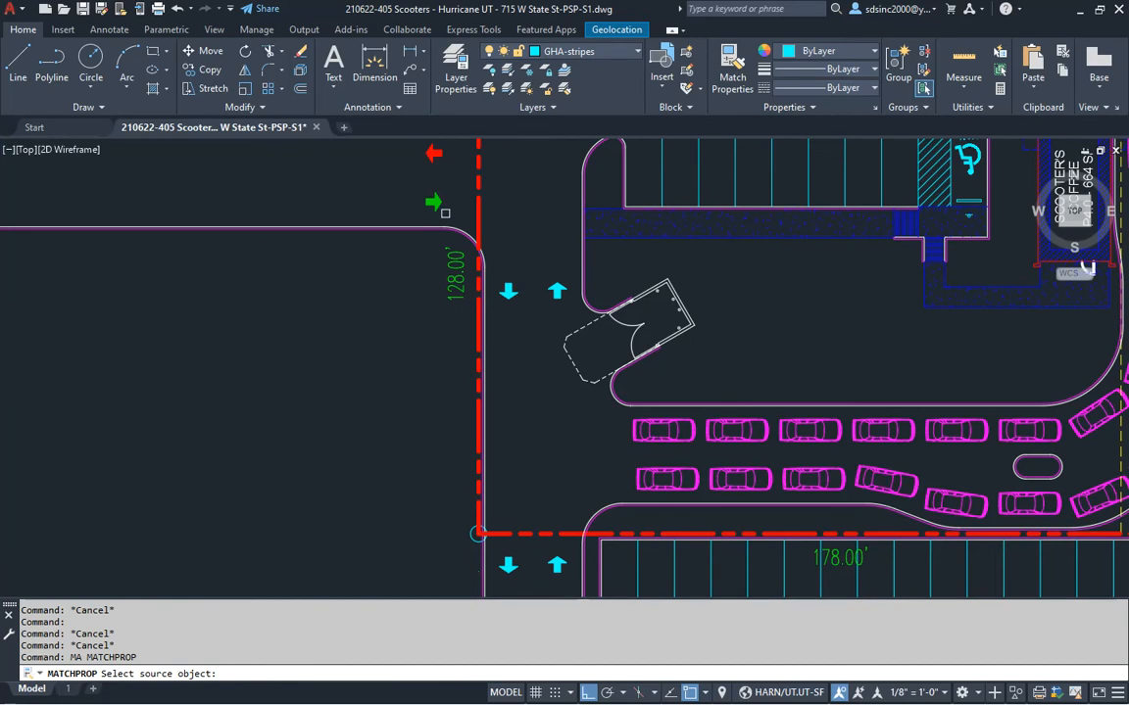
pyautogui.click(509, 290)
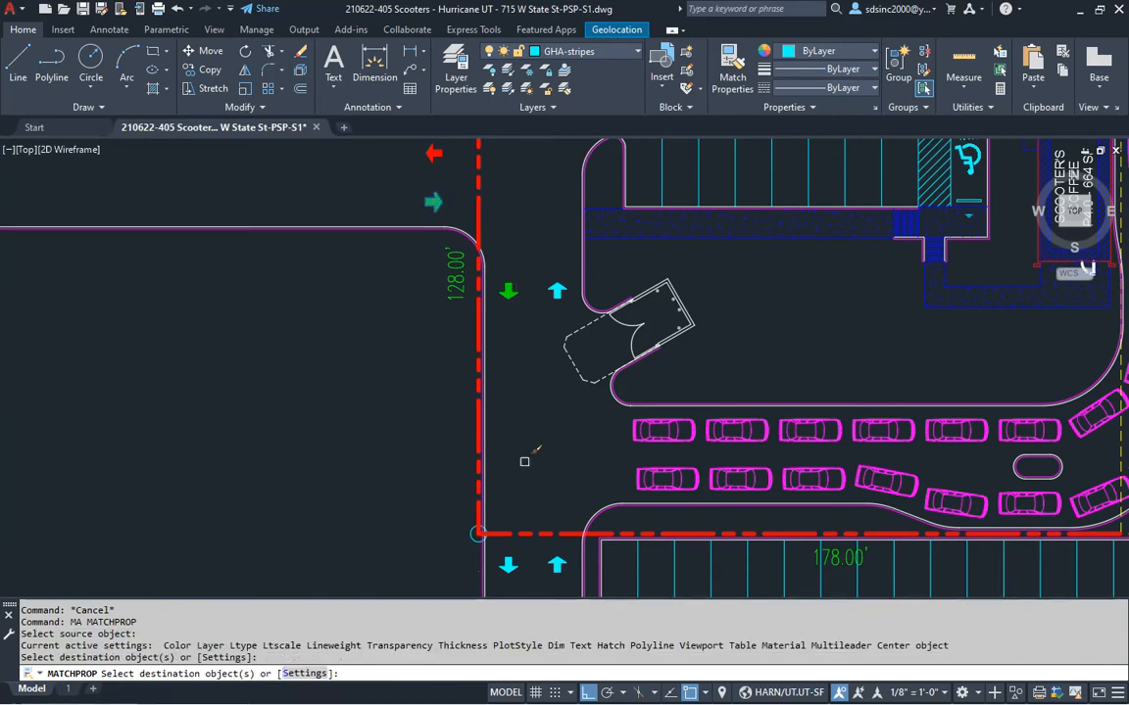
pyautogui.moveTo(515, 387); pyautogui.dragTo(520, 329, button='middle')
pyautogui.click(564, 505)
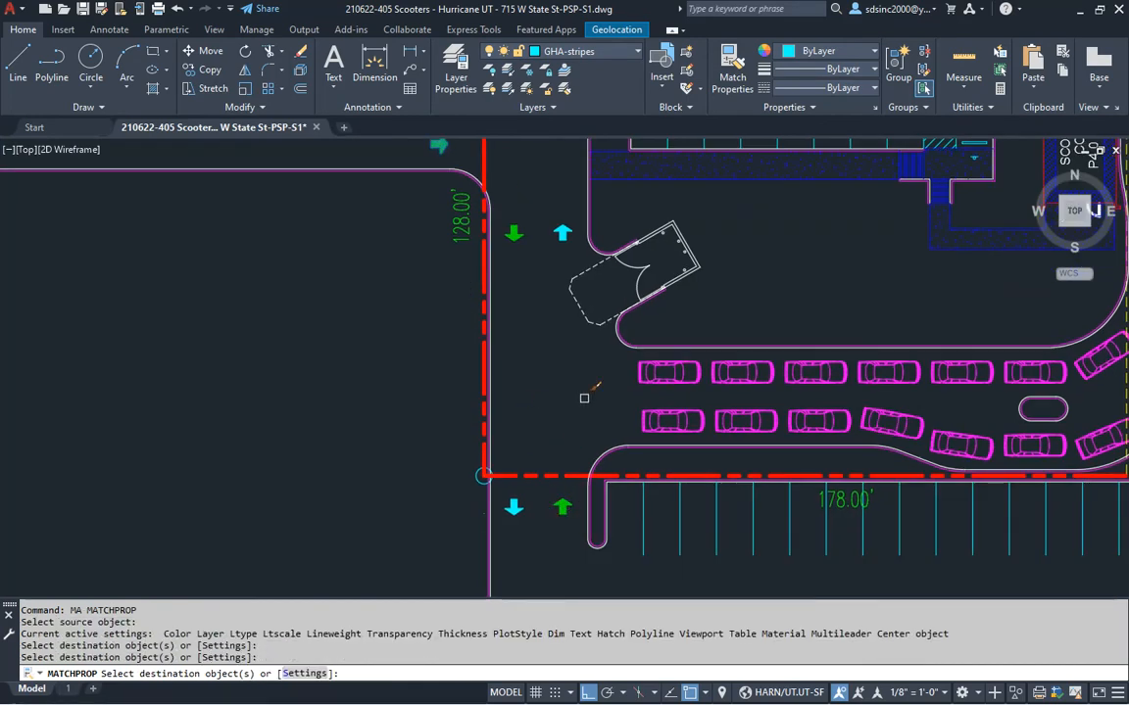
pyautogui.scroll(-3, 539, 453)
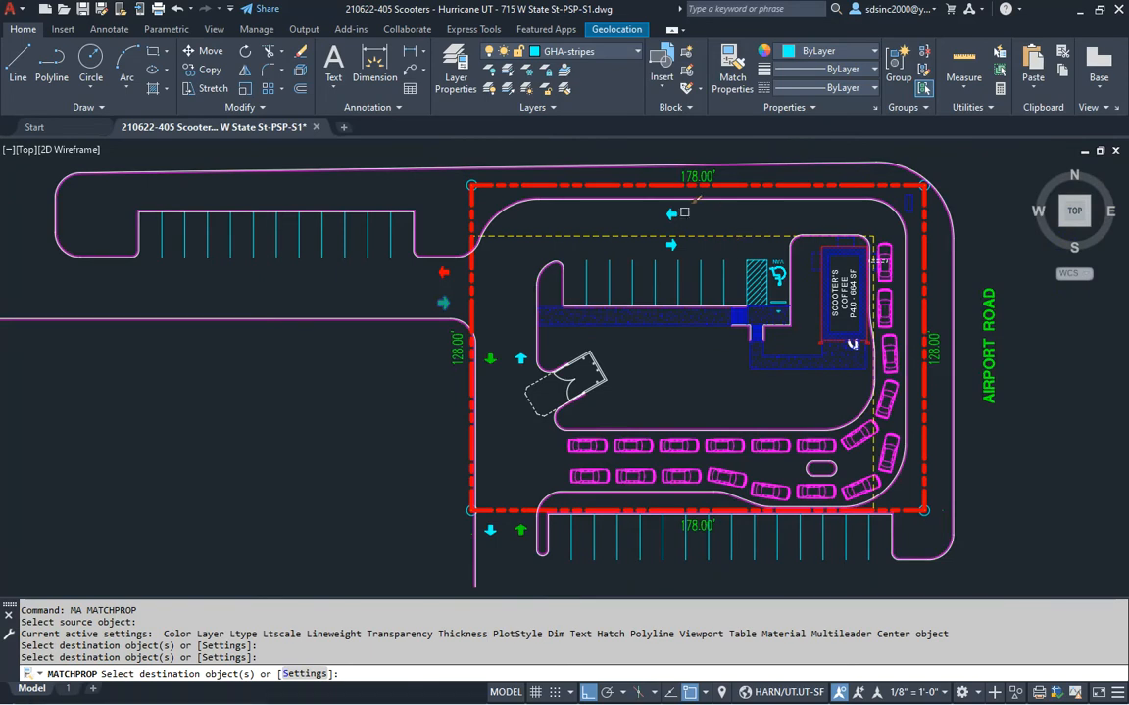
pyautogui.click(672, 214)
pyautogui.press('Return')
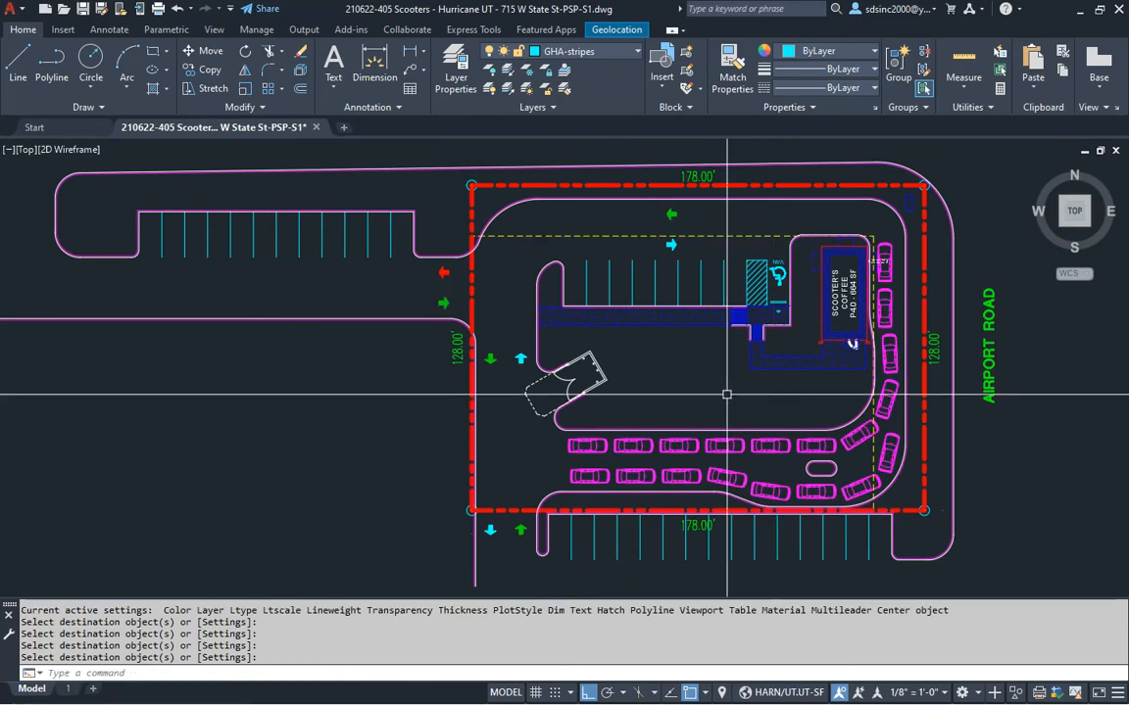
# Match the red arrow's properties to the 128' up arrow and lower-entrance down arrow
pyautogui.press('Return')
pyautogui.click(446, 272)
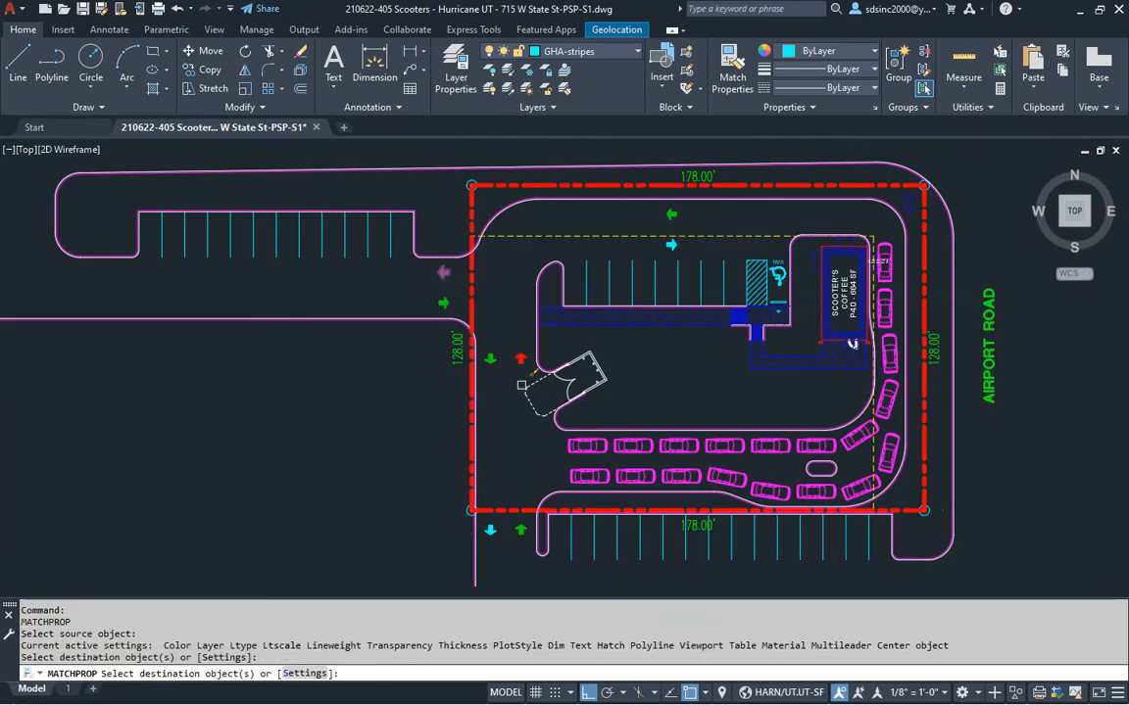
pyautogui.click(496, 534)
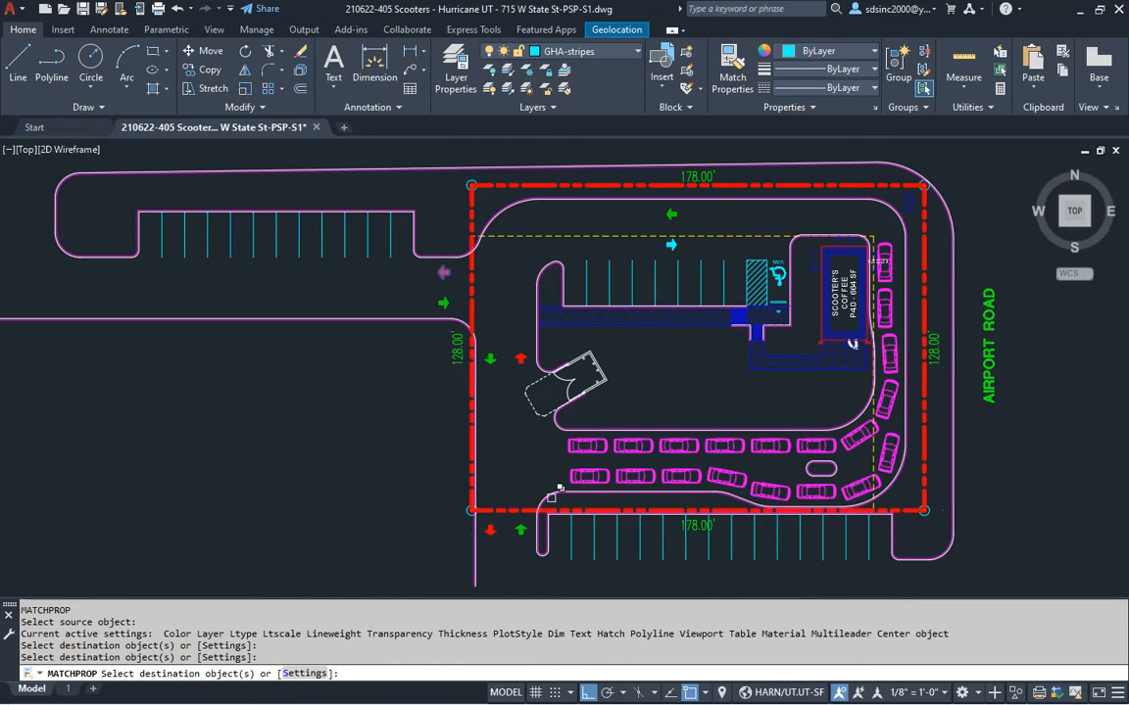
pyautogui.click(677, 246)
pyautogui.press('Return')
pyautogui.moveTo(723, 358); pyautogui.dragTo(708, 363, button='middle')
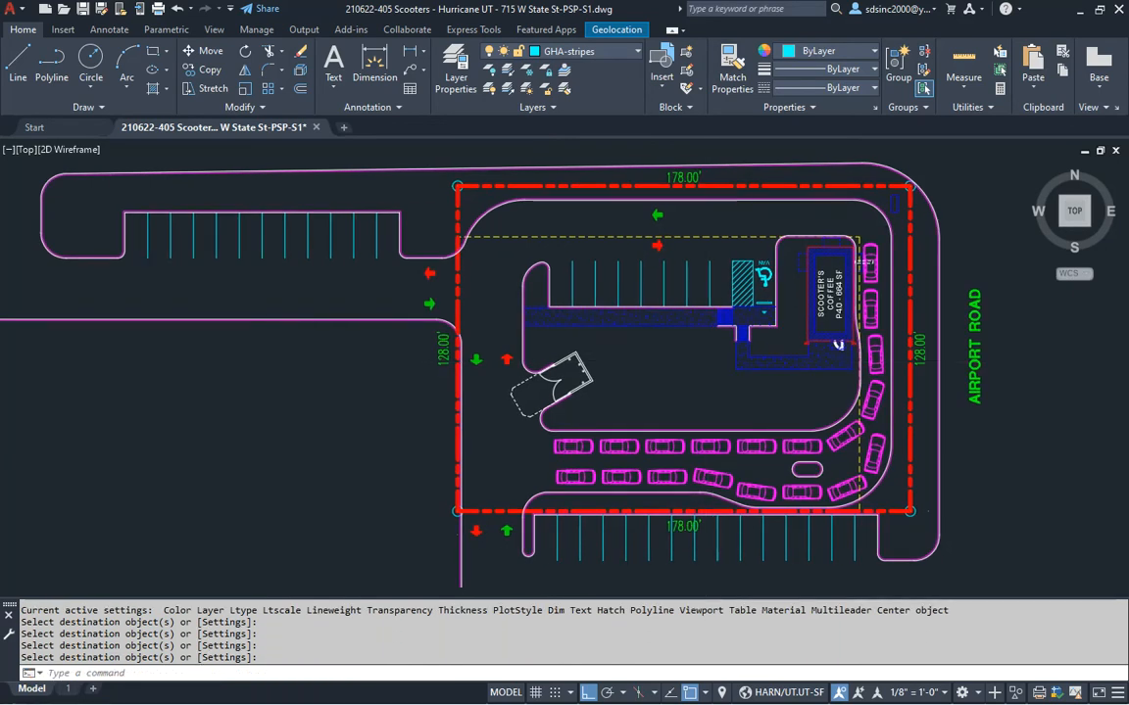
# Save the drawing and select do not enter.dwg in the Scooters blocks folder
pyautogui.hotkey('ctrl', 's')
pyautogui.hotkey('alt', 'Tab')
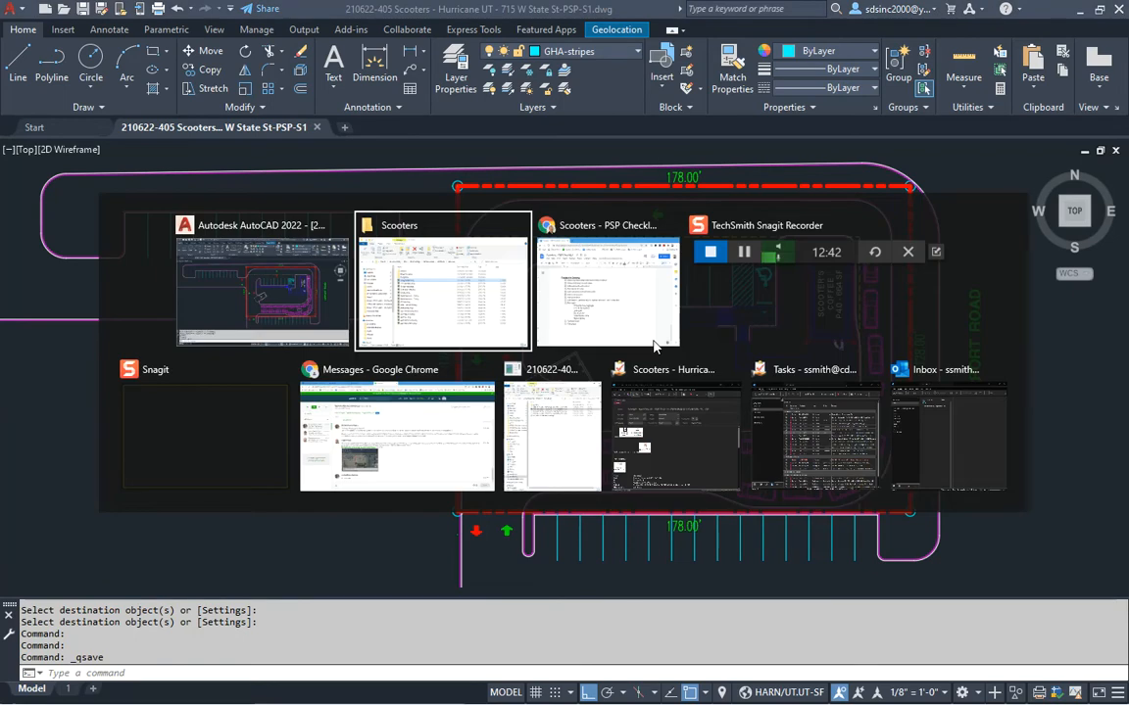
pyautogui.click(336, 278)
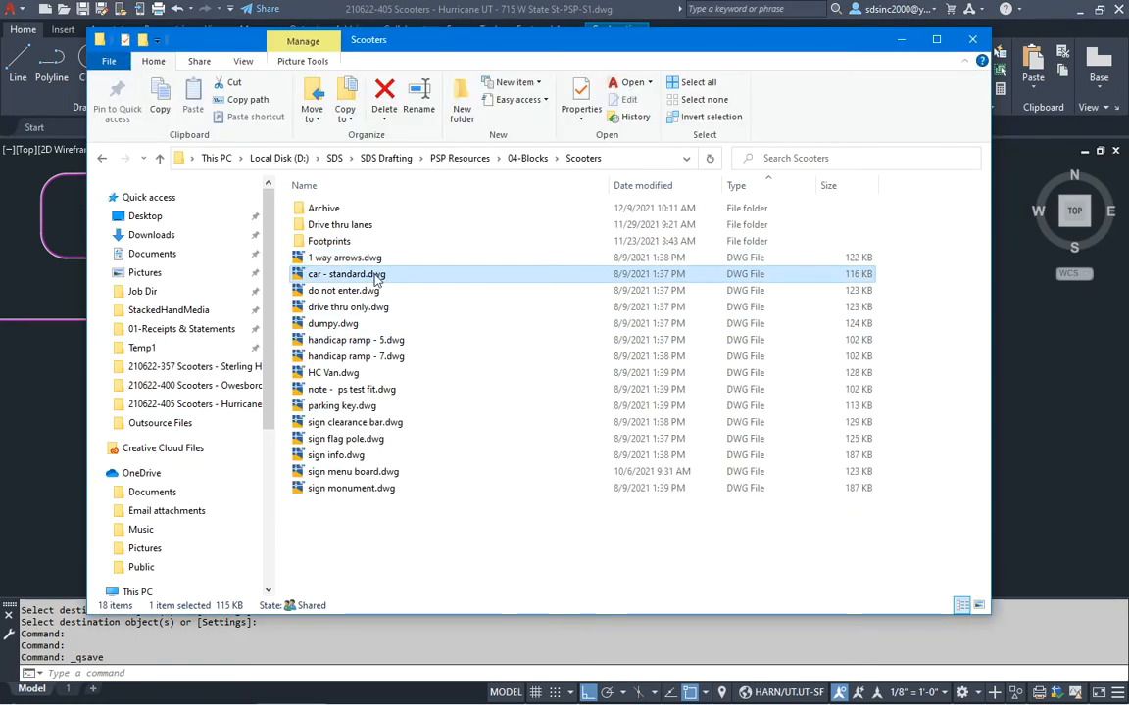
pyautogui.click(331, 291)
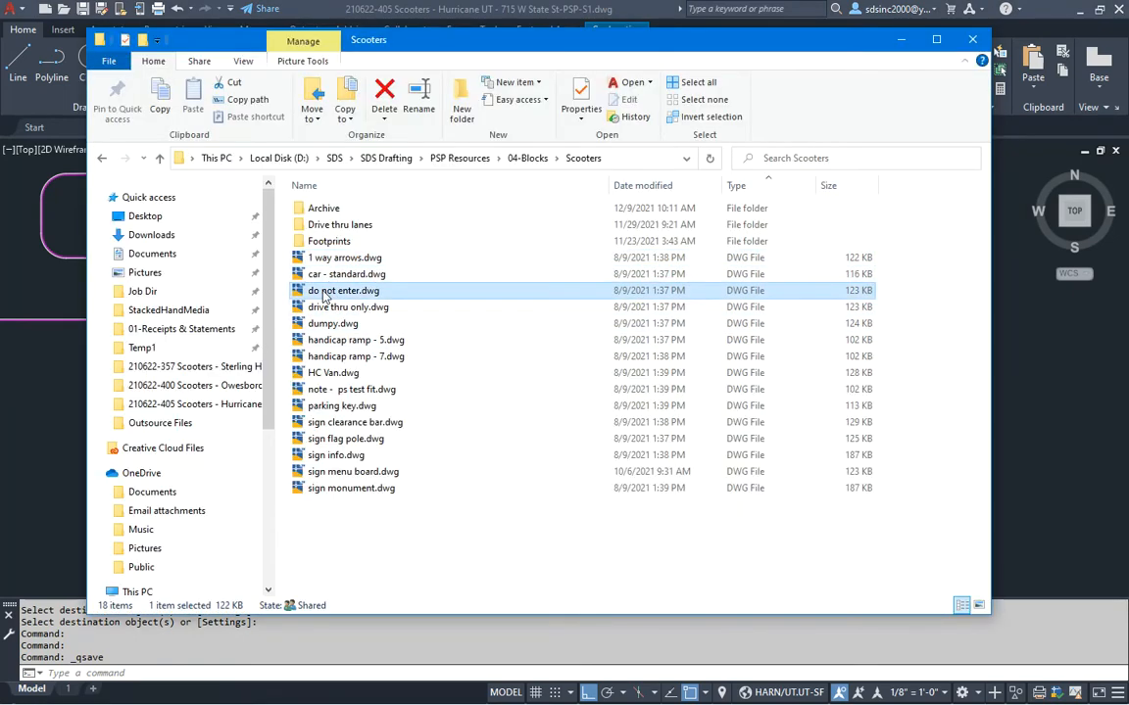
pyautogui.click(1043, 481)
pyautogui.hotkey('alt', 'Tab')
# Insert the DO NOT ENTER block beside the top drive-aisle arrow at default scale
pyautogui.moveTo(932, 380); pyautogui.dragTo(1047, 389)
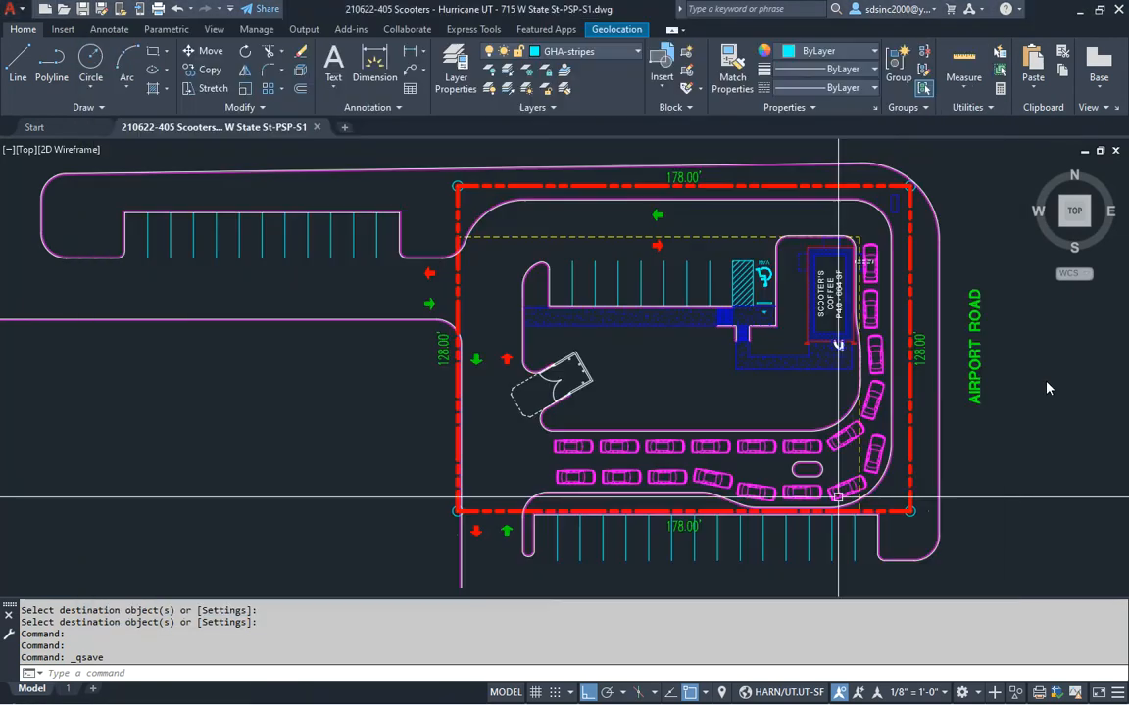
pyautogui.moveTo(855, 295); pyautogui.dragTo(734, 370, button='middle')
pyautogui.scroll(3, 737, 411)
pyautogui.moveTo(725, 245); pyautogui.dragTo(769, 374, button='middle')
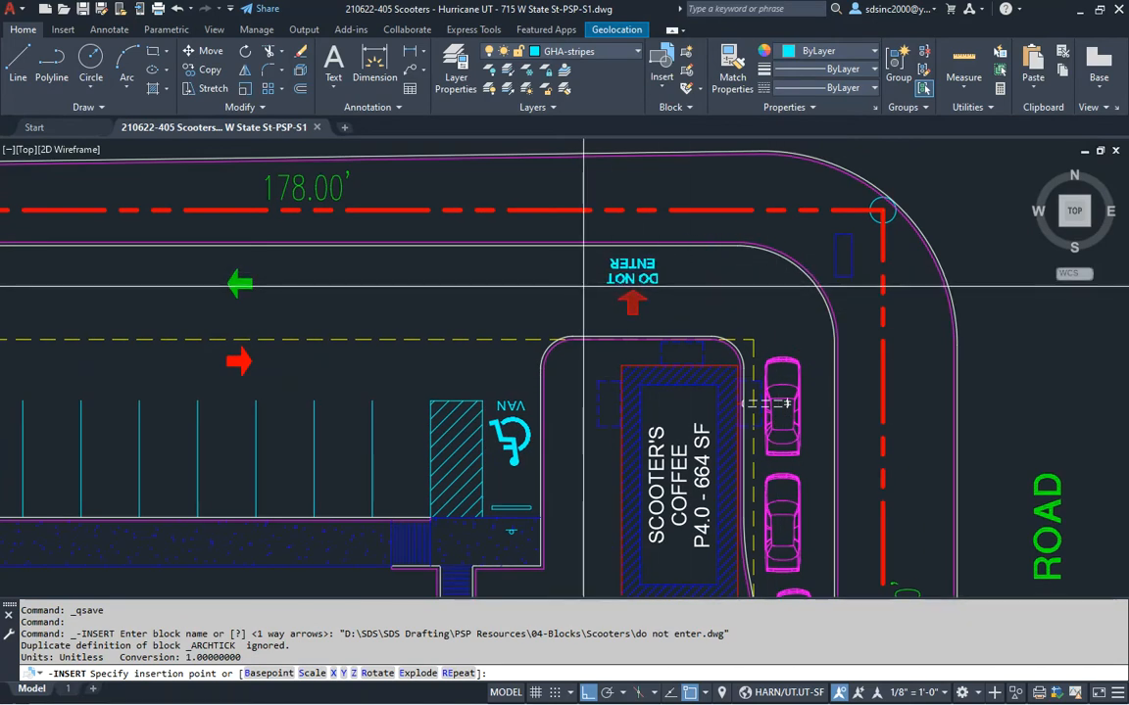
pyautogui.scroll(4, 591, 361)
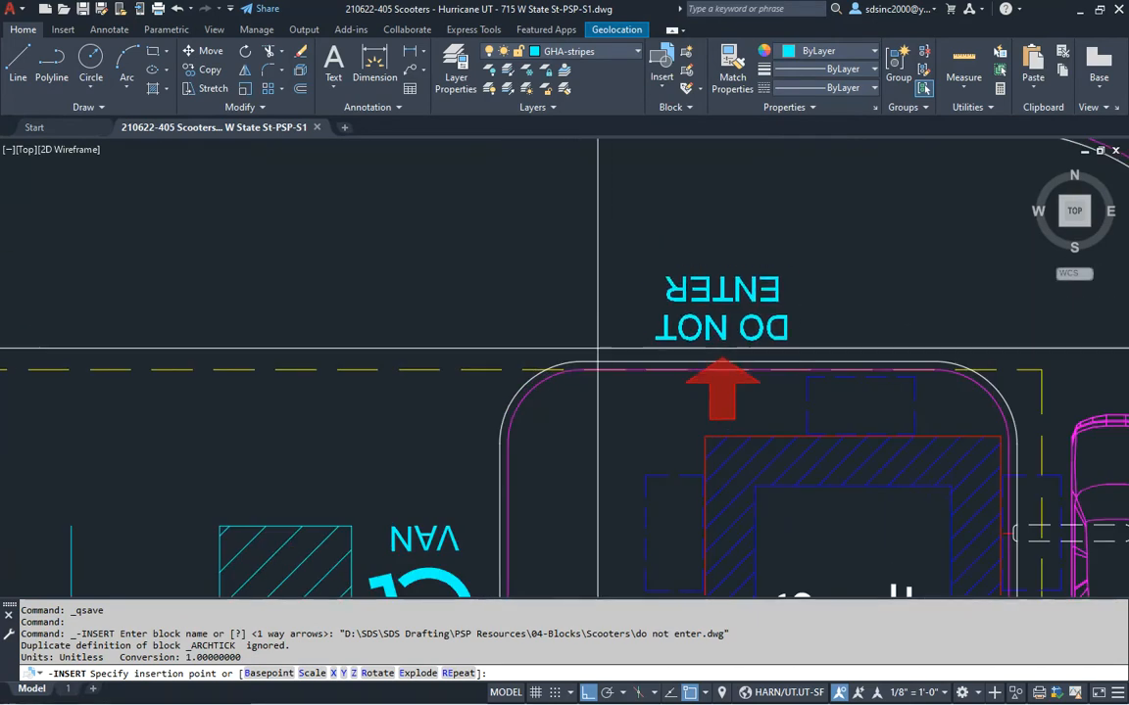
pyautogui.click(592, 360)
pyautogui.press('Return')
pyautogui.press('Return')
pyautogui.click(631, 213)
pyautogui.scroll(-3, 660, 215)
pyautogui.scroll(3, 605, 294)
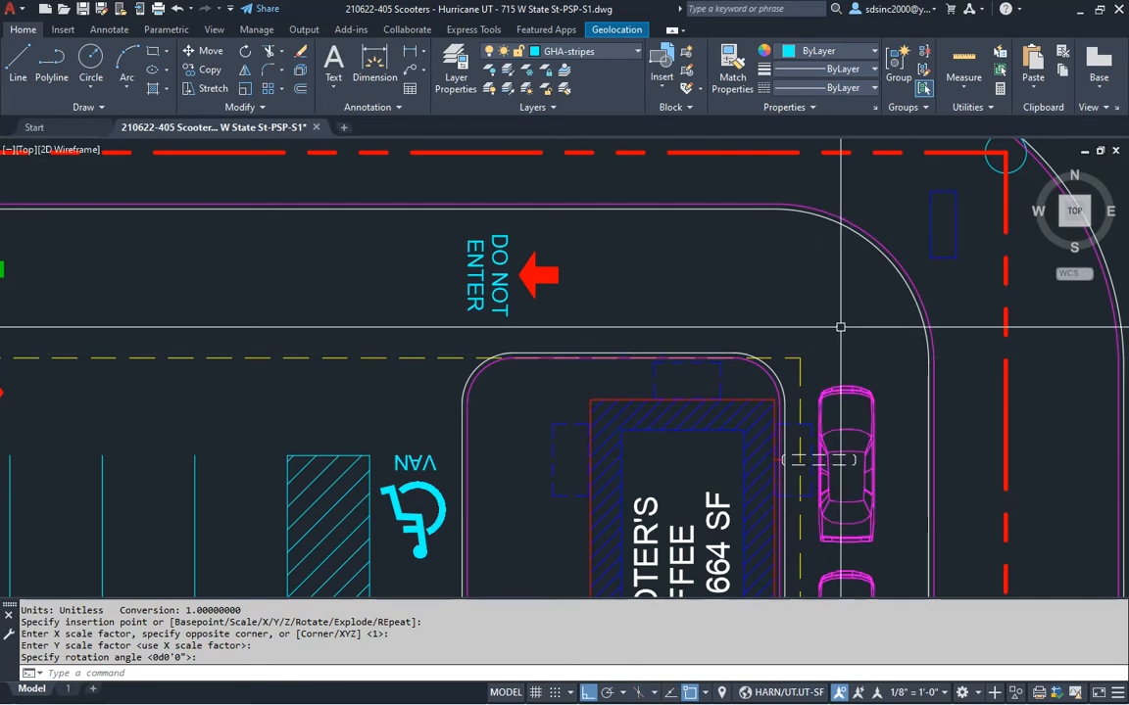
pyautogui.moveTo(530, 290); pyautogui.dragTo(619, 319, button='middle')
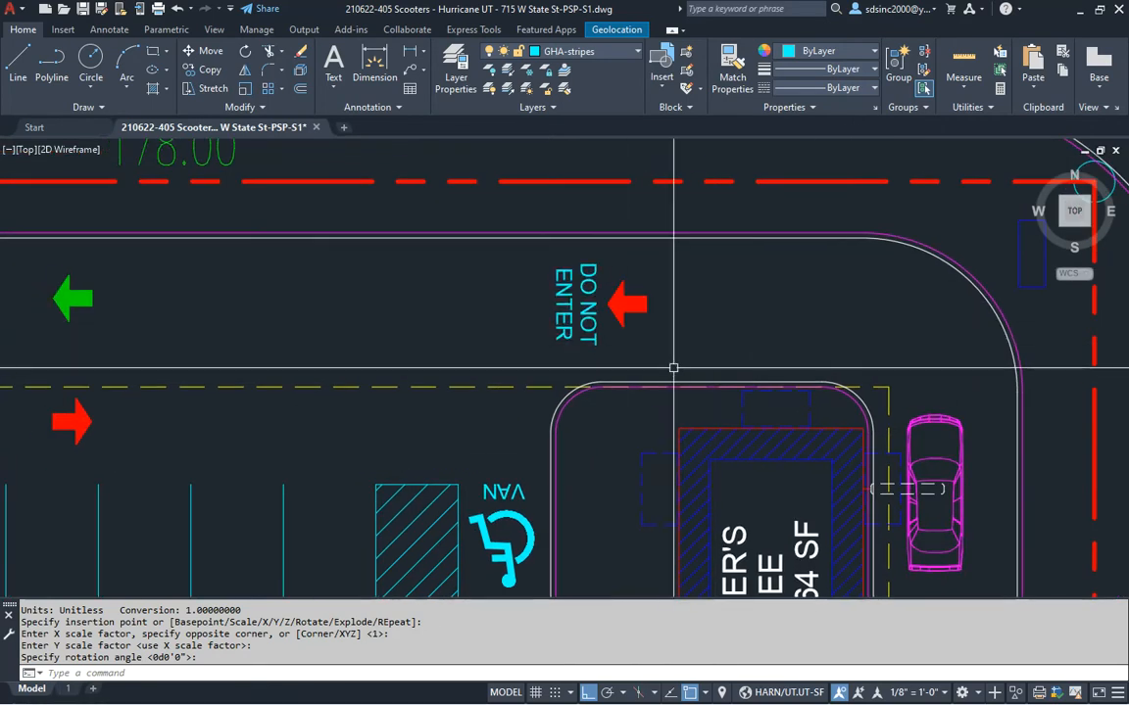
pyautogui.moveTo(680, 372); pyautogui.dragTo(698, 385, button='middle')
pyautogui.scroll(2, 691, 362)
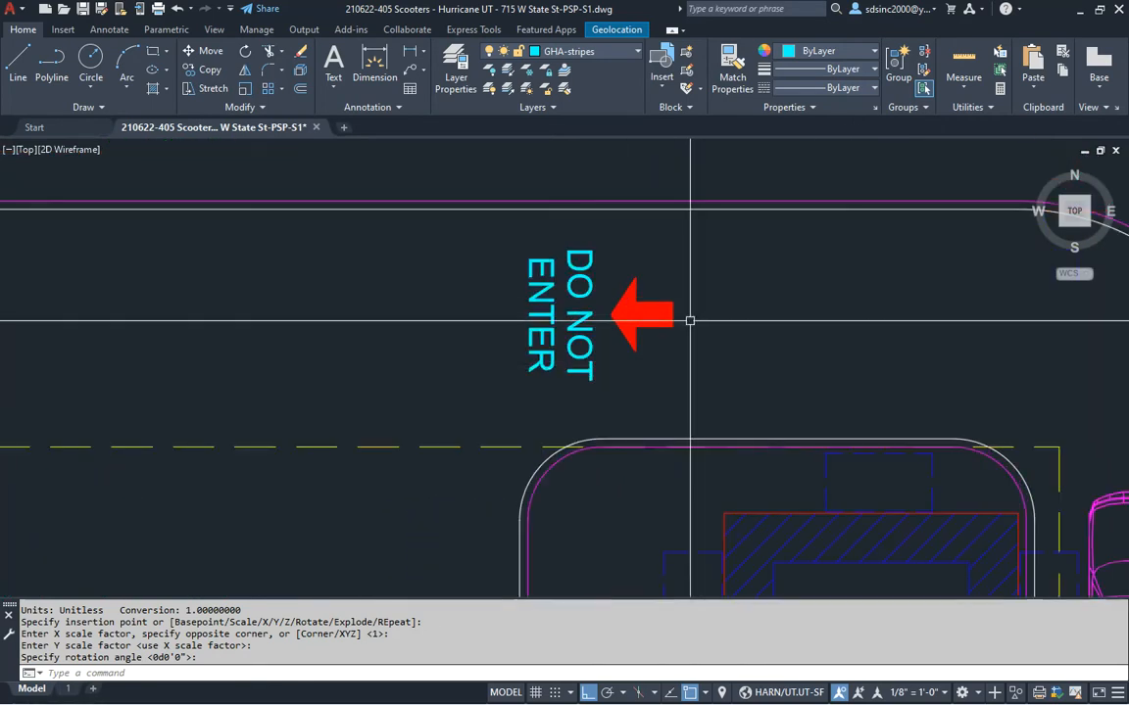
# Move the DO NOT ENTER sign 12 units down, then zoom out to the whole site
pyautogui.write('m')
pyautogui.press('Return')
pyautogui.moveTo(718, 272); pyautogui.dragTo(627, 333)
pyautogui.click(768, 315)
pyautogui.write('12')
pyautogui.press('Return')
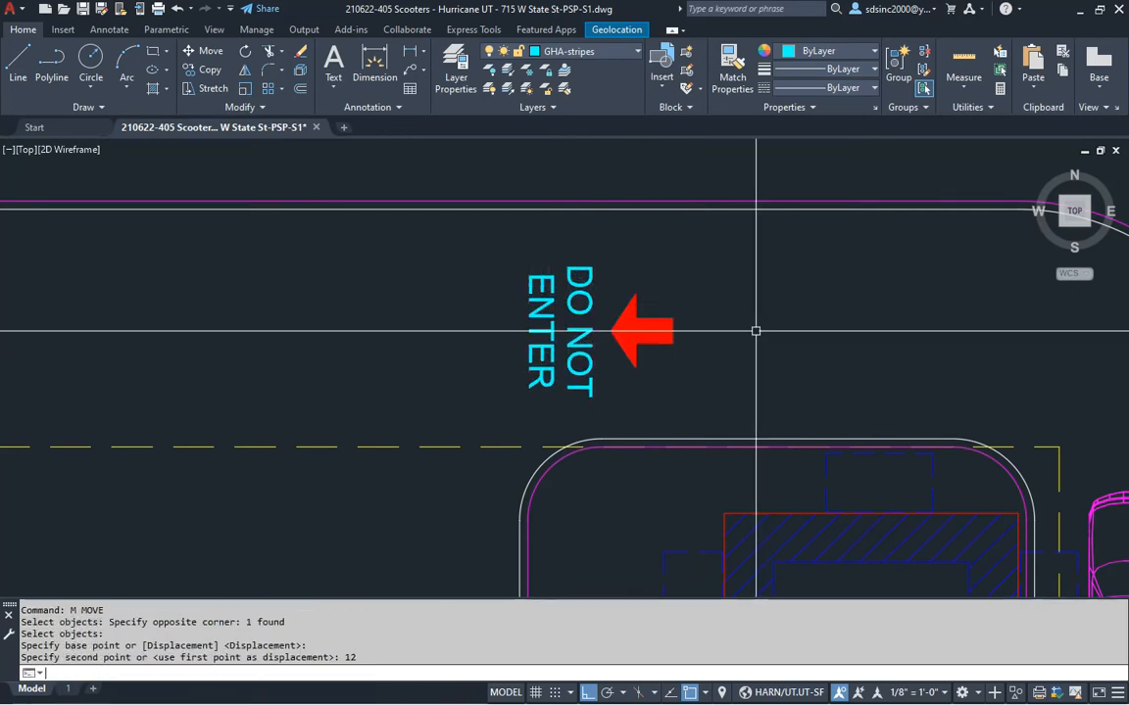
pyautogui.scroll(-6, 756, 331)
pyautogui.moveTo(756, 331); pyautogui.dragTo(765, 292, button='middle')
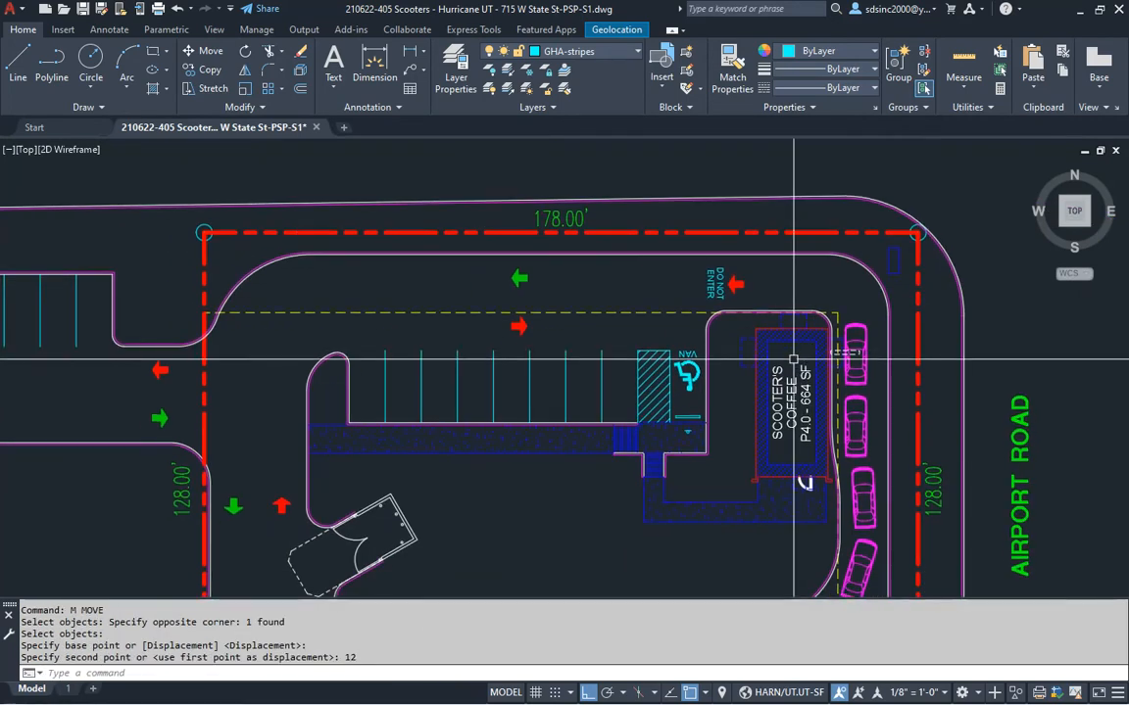
pyautogui.moveTo(683, 354); pyautogui.dragTo(713, 313, button='middle')
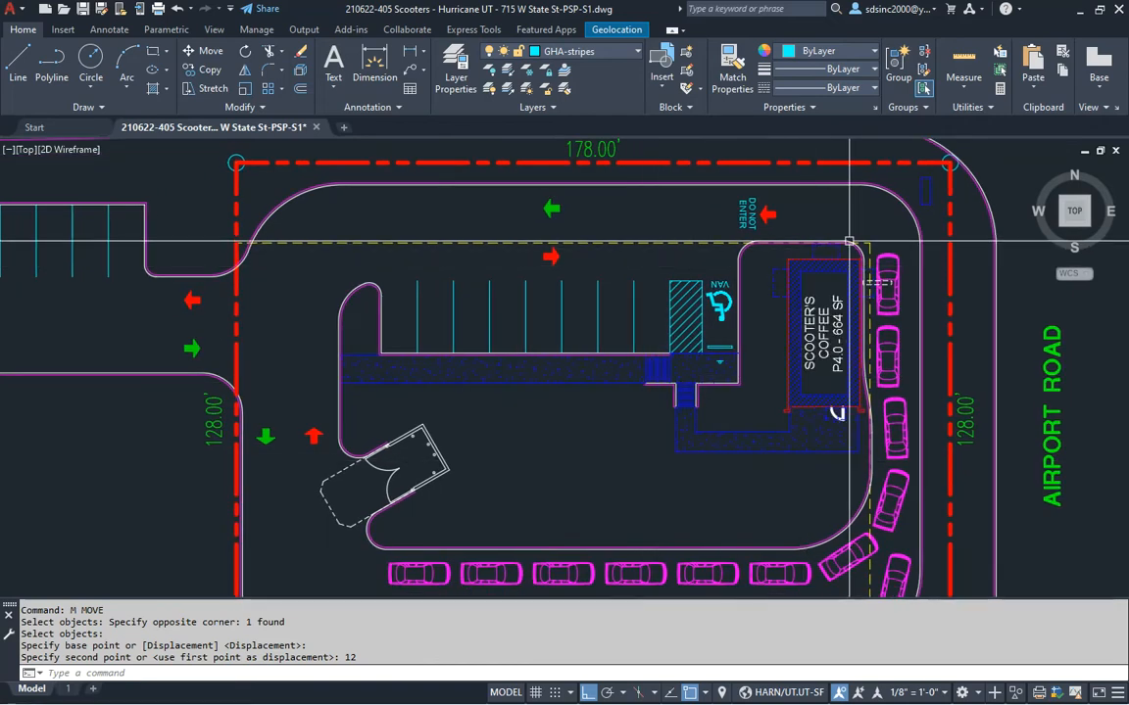
pyautogui.moveTo(902, 292); pyautogui.dragTo(787, 392, button='middle')
pyautogui.scroll(6, 670, 331)
pyautogui.scroll(-6, 667, 335)
pyautogui.moveTo(723, 184); pyautogui.dragTo(723, 137, button='middle')
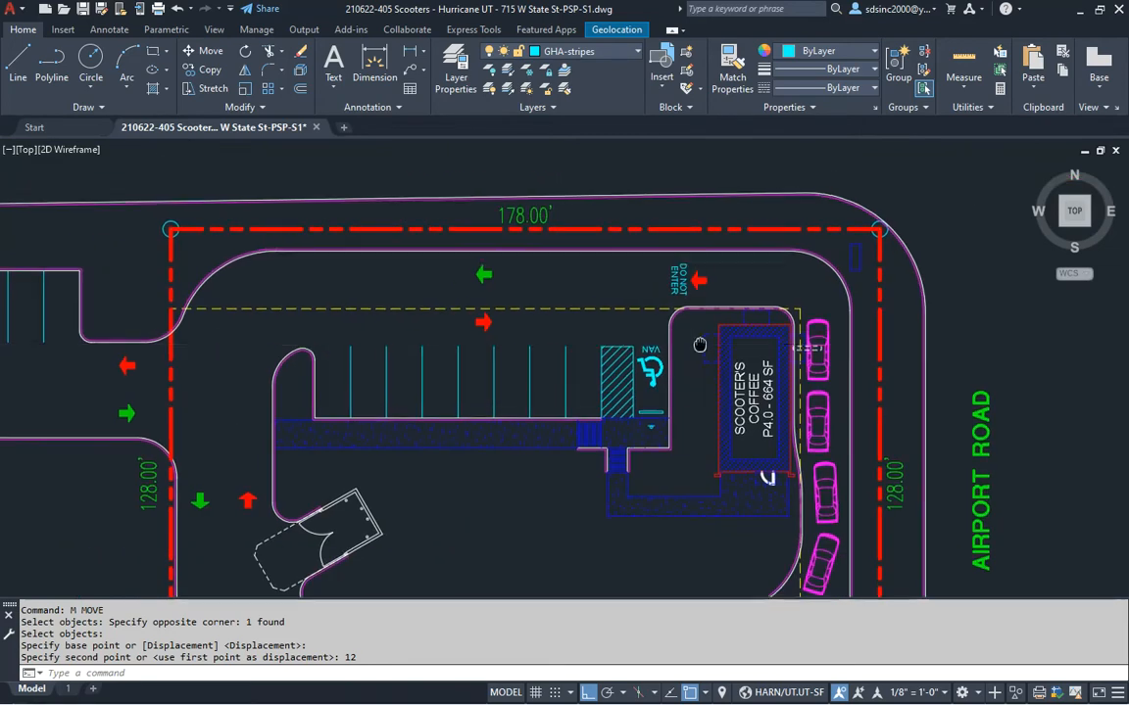
pyautogui.hotkey('alt', 'Tab')
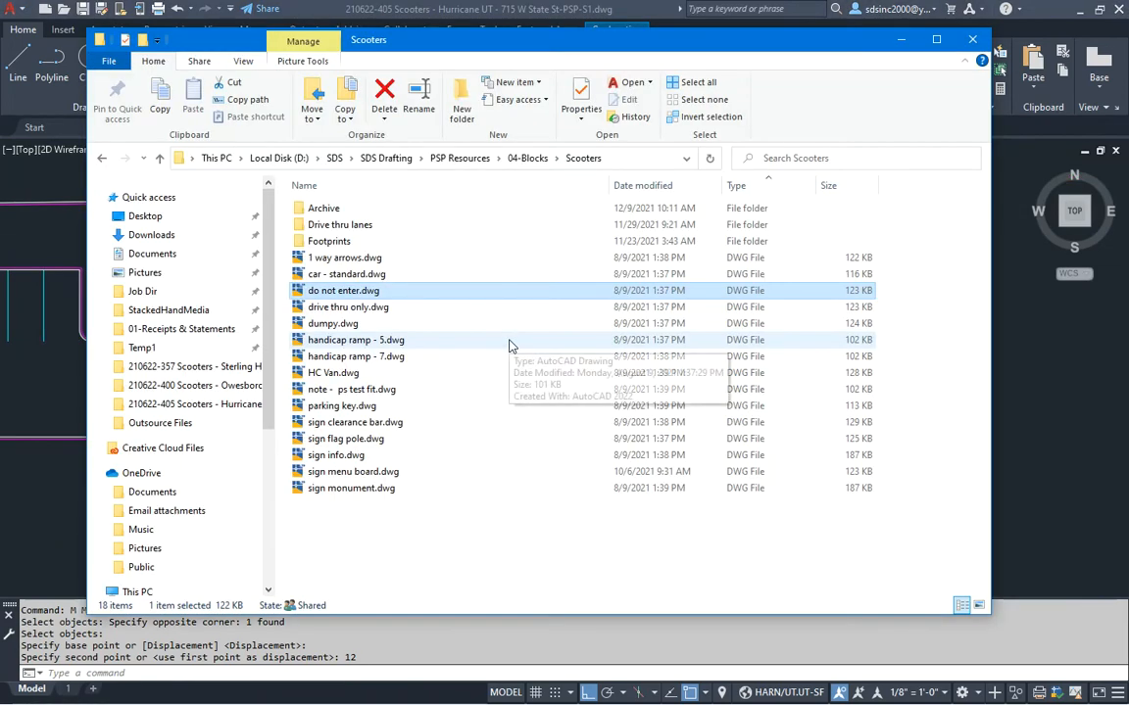
# Drag drive thru only.dwg from the Scooters blocks folder into the site plan near the drive-thru lanes
pyautogui.click(345, 309)
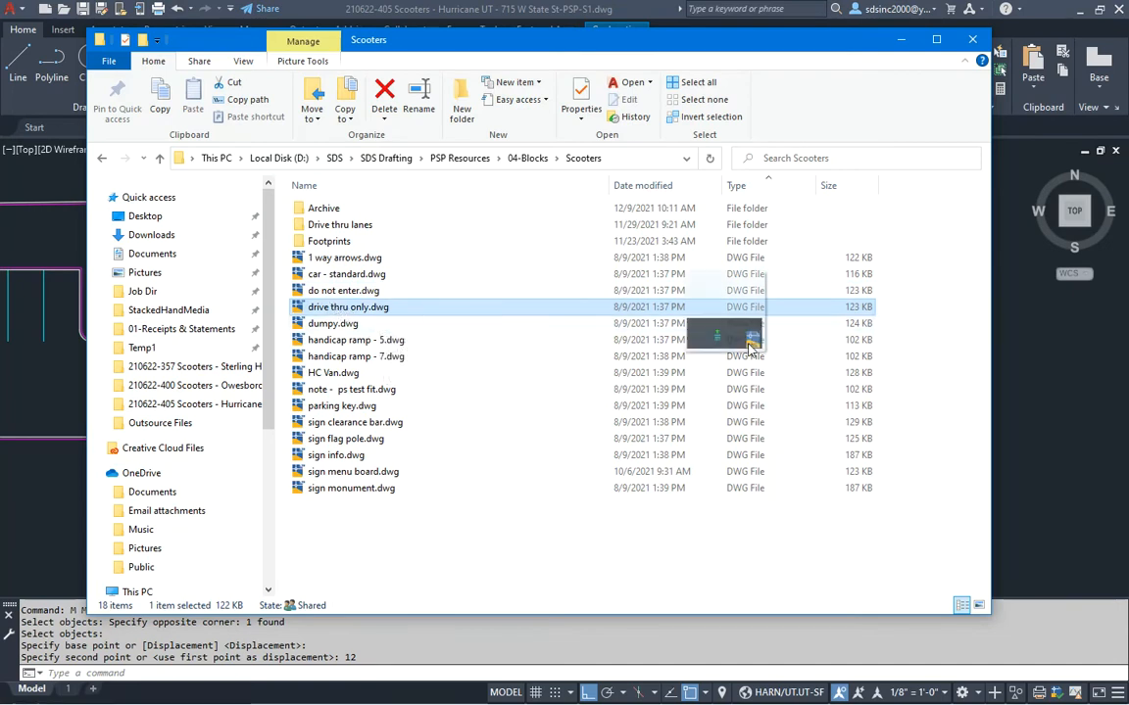
pyautogui.click(1075, 404)
pyautogui.hotkey('alt', 'Tab')
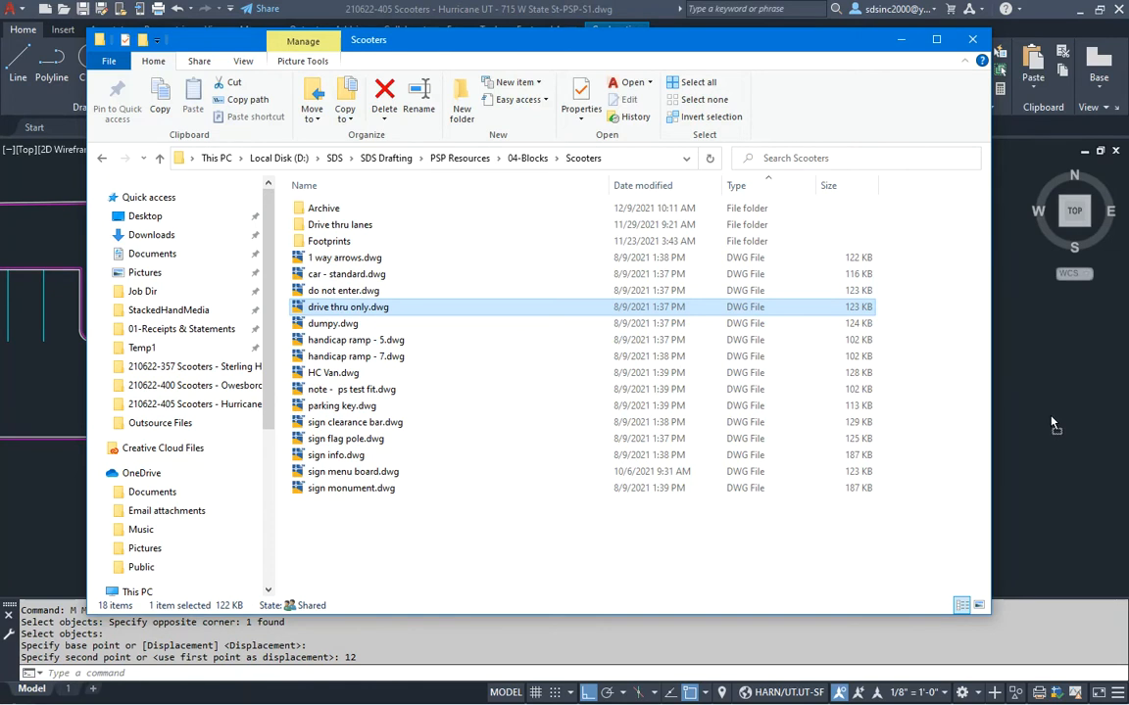
pyautogui.moveTo(1052, 422); pyautogui.dragTo(1039, 425)
pyautogui.moveTo(589, 477); pyautogui.dragTo(708, 231, button='middle')
pyautogui.moveTo(532, 400); pyautogui.dragTo(597, 378, button='middle')
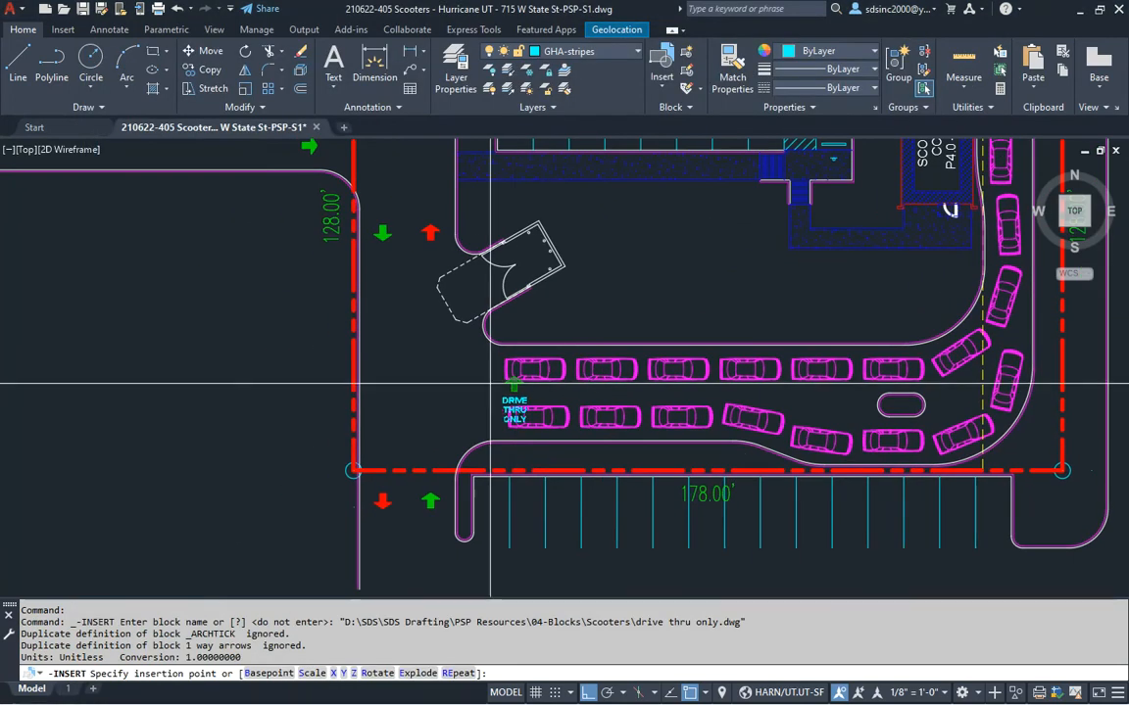
# Place the DRIVE THRU ONLY sign at the upper lane entrance with default scale
pyautogui.scroll(3, 500, 364)
pyautogui.click(537, 287)
pyautogui.press('Return')
pyautogui.press('Return')
pyautogui.press('Return')
pyautogui.moveTo(478, 390); pyautogui.dragTo(526, 409, button='middle')
pyautogui.scroll(-2, 530, 405)
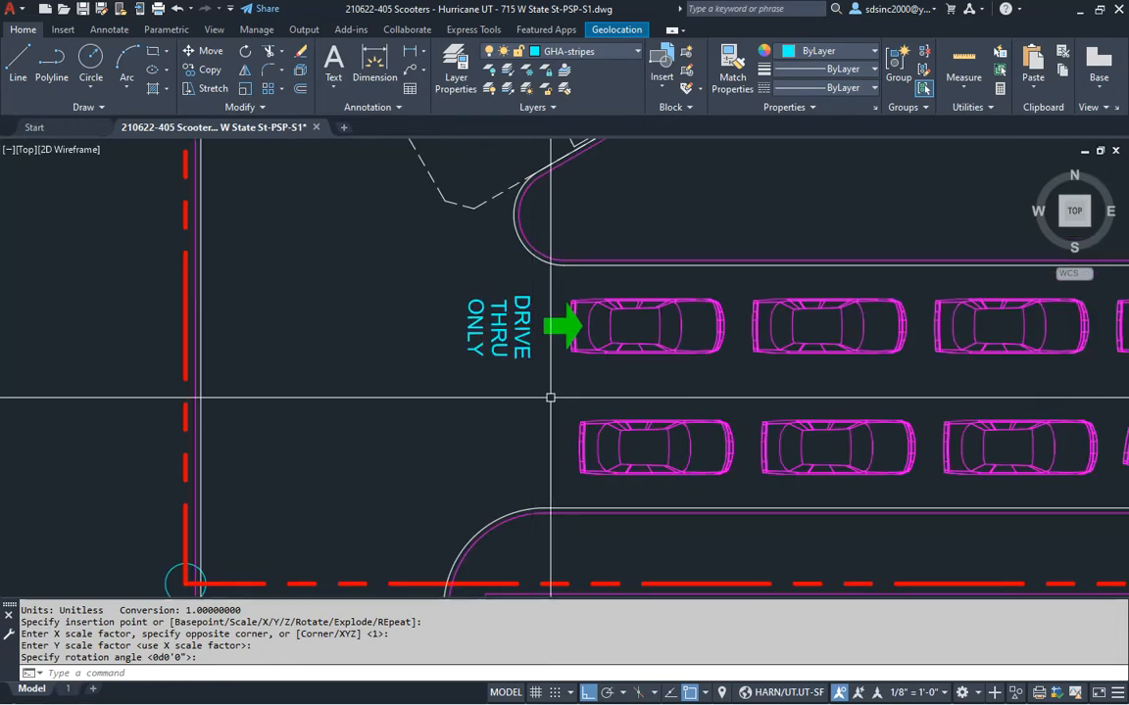
# Copy the DRIVE THRU ONLY sign 12' down to the lower drive-thru lane
pyautogui.write('c')
pyautogui.press('Return')
pyautogui.click(499, 328)
pyautogui.press('Return')
pyautogui.click(424, 372)
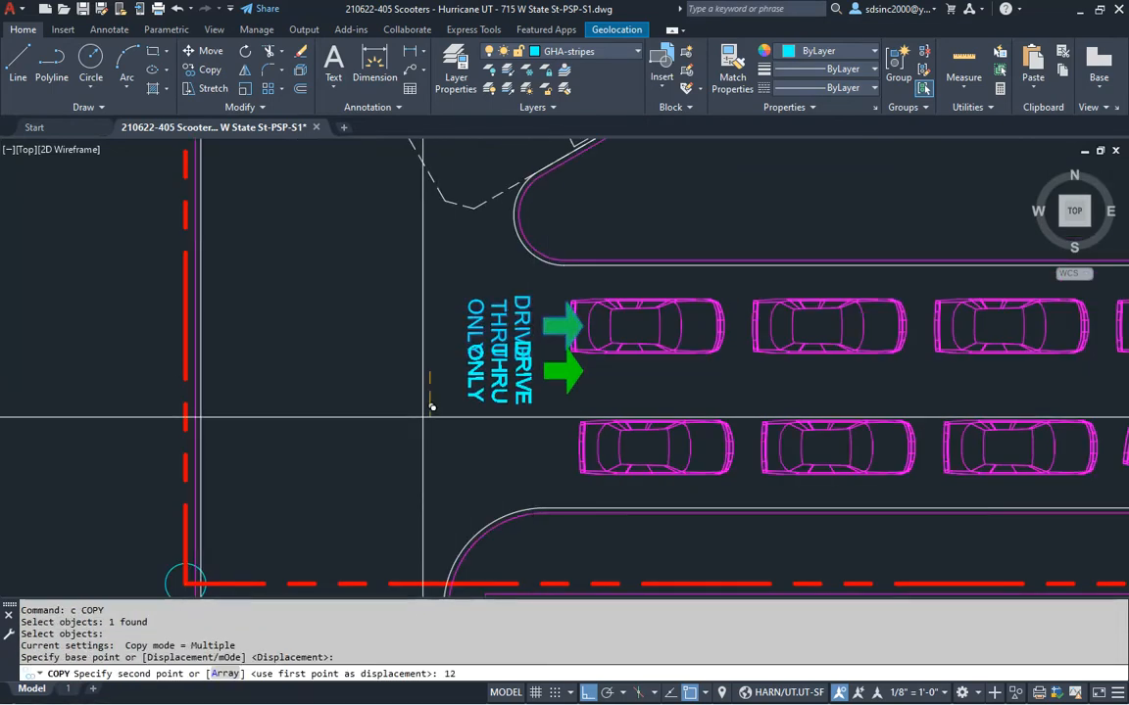
pyautogui.write("12'")
pyautogui.press('Return')
pyautogui.scroll(-3, 604, 398)
pyautogui.press('Escape')
# Review both lane signs and save the drawing
pyautogui.scroll(1, 595, 418)
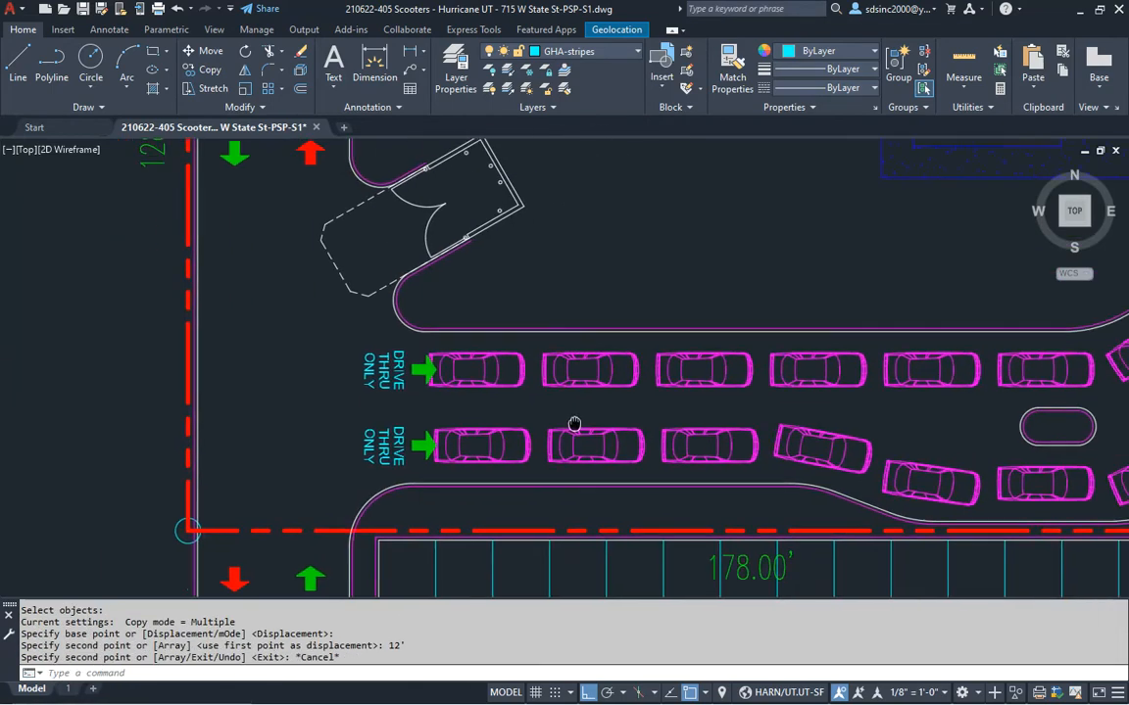
pyautogui.scroll(-3, 576, 422)
pyautogui.scroll(2, 577, 431)
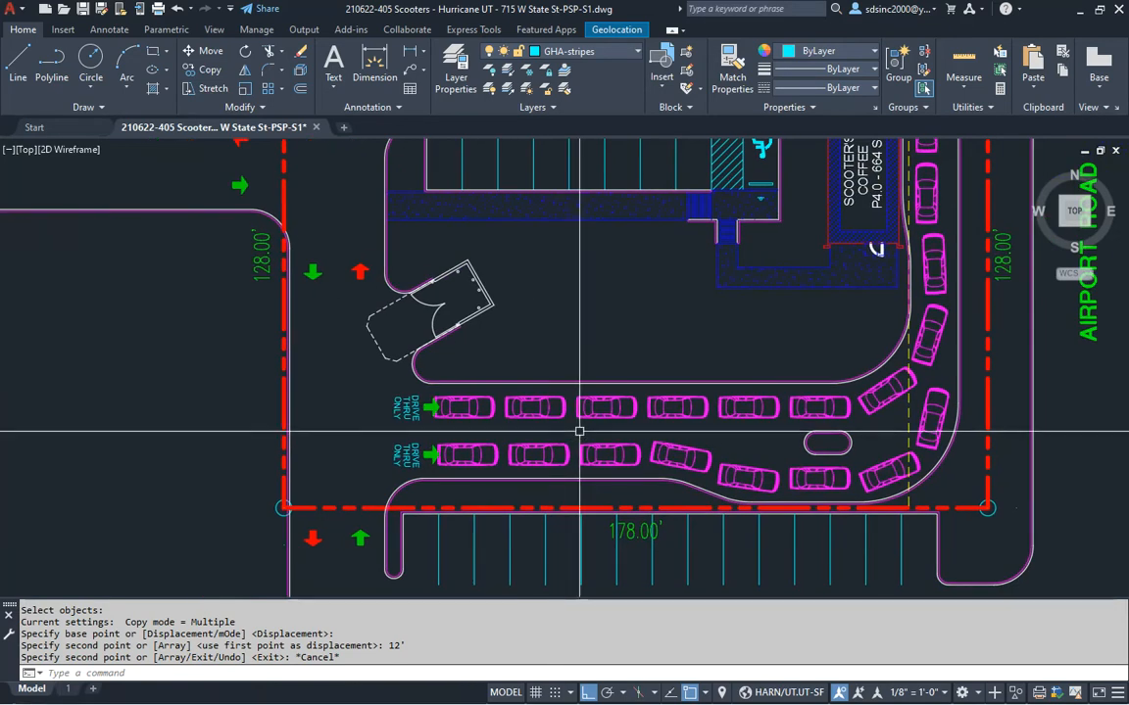
pyautogui.hotkey('alt', 'Tab')
pyautogui.hotkey('alt', 'Tab')
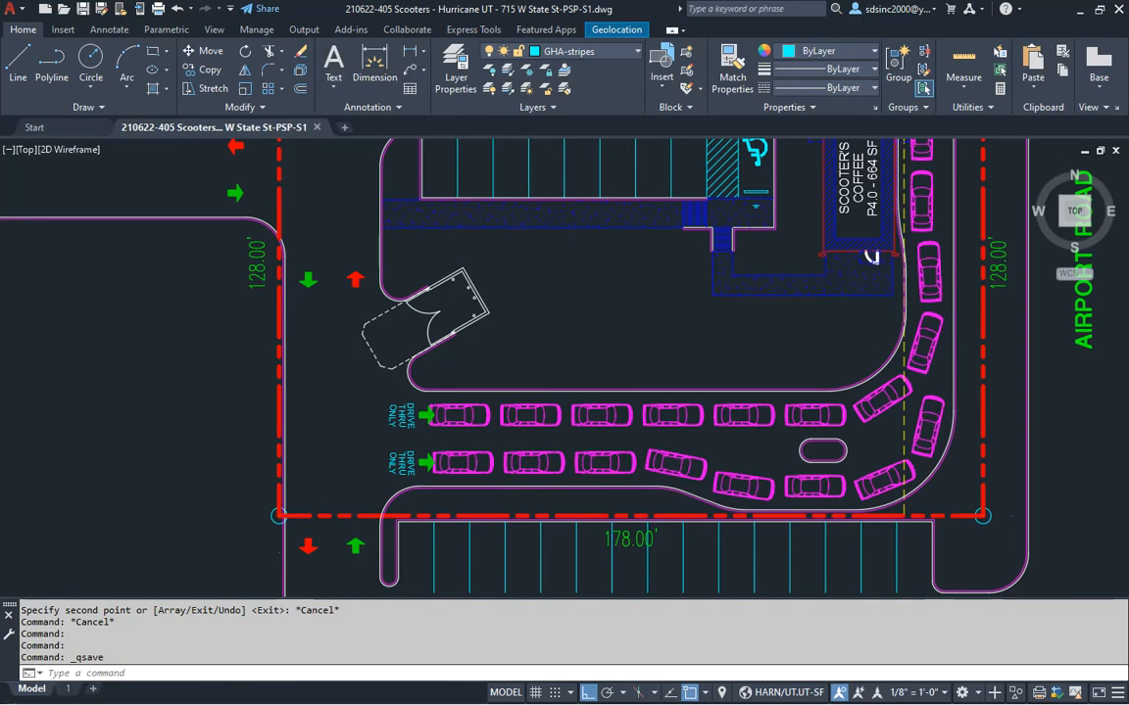
pyautogui.moveTo(677, 347); pyautogui.dragTo(655, 360, button='middle')
# Browse the dumpy, handicap ramp - 7, HC Van and note files, then select parking key.dwg
pyautogui.hotkey('alt', 'Tab')
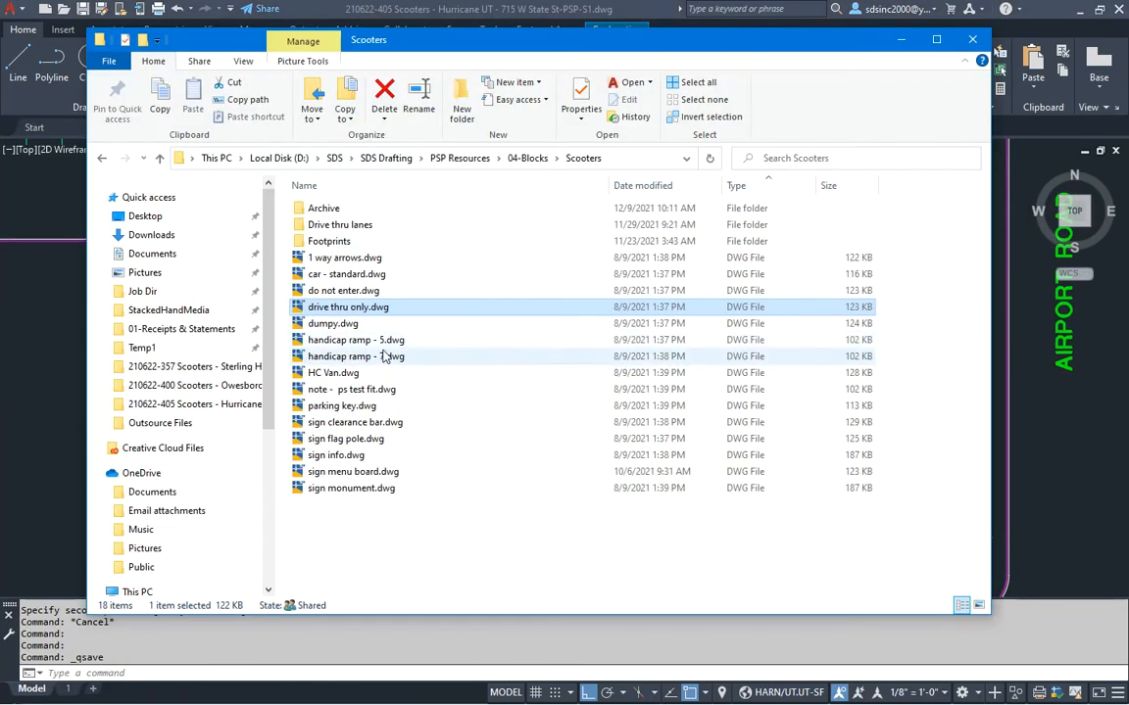
pyautogui.click(335, 325)
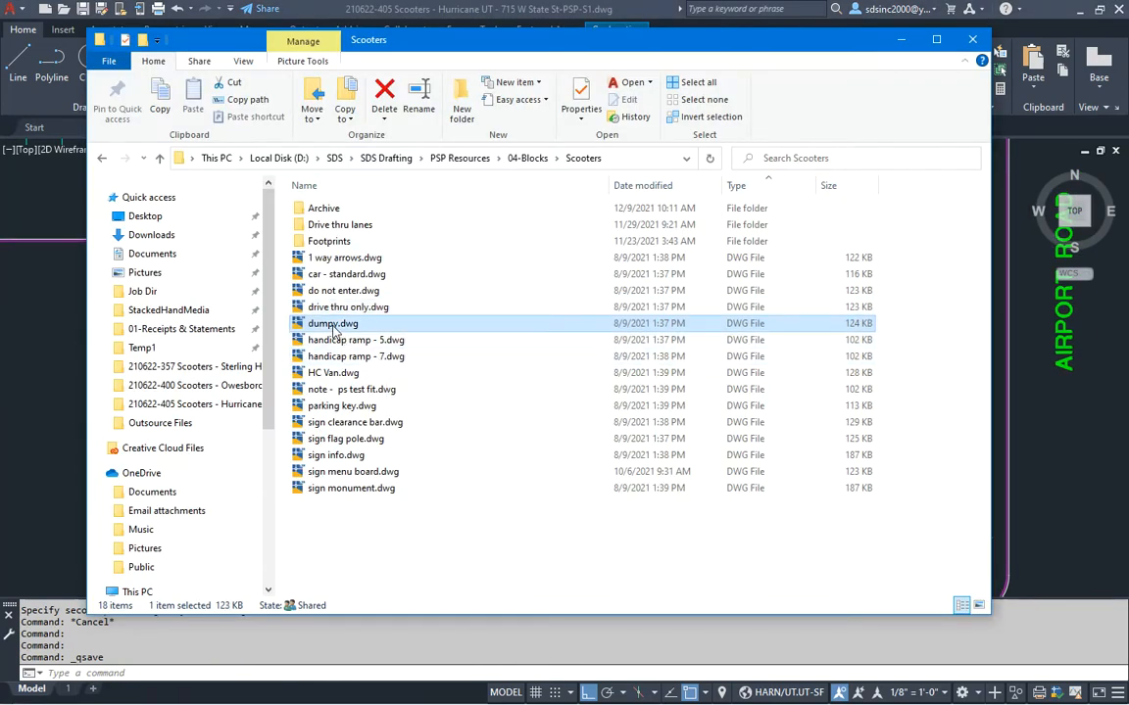
pyautogui.click(376, 359)
pyautogui.click(345, 375)
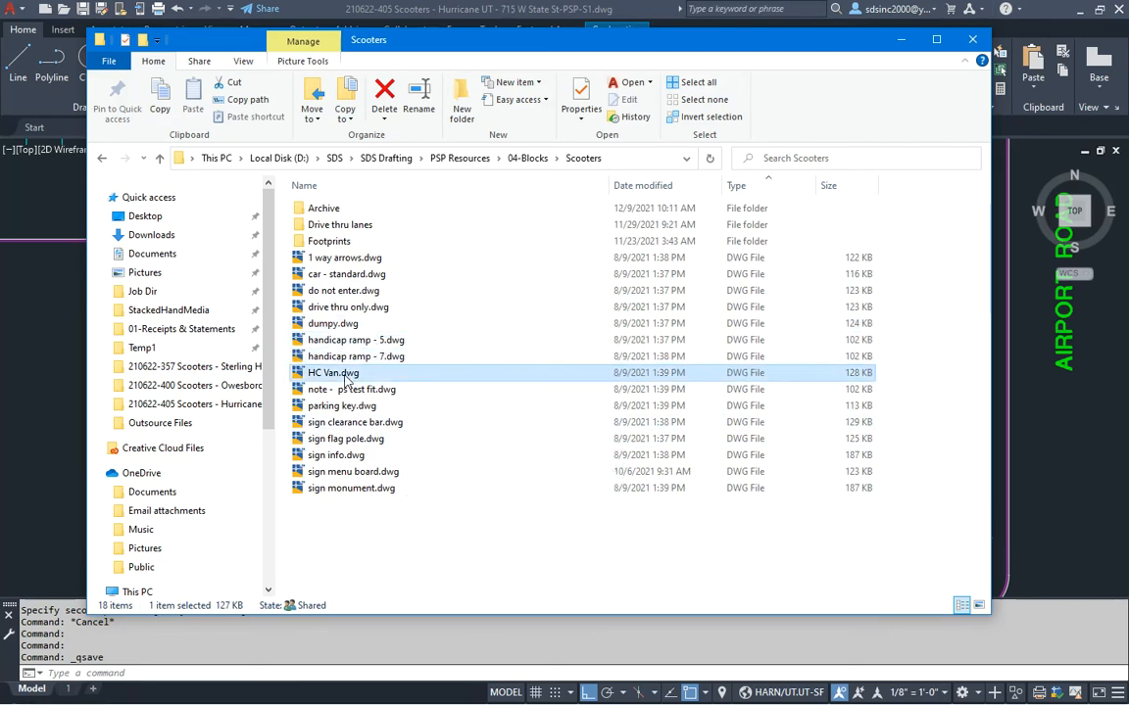
pyautogui.click(330, 390)
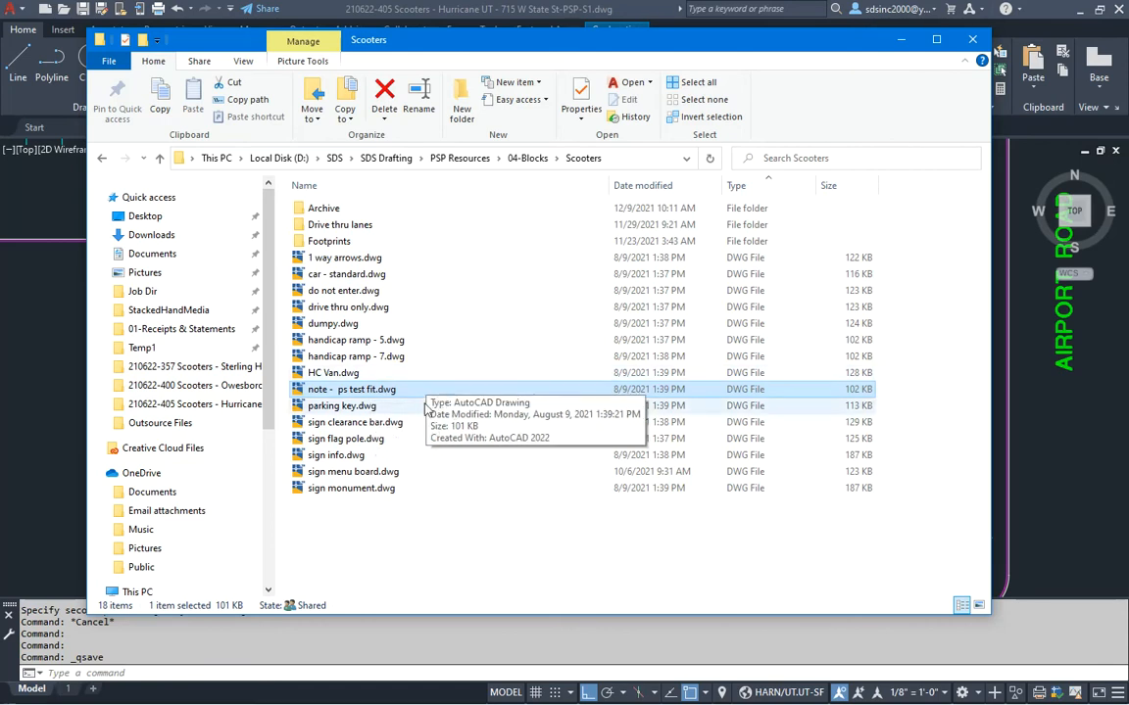
pyautogui.click(345, 408)
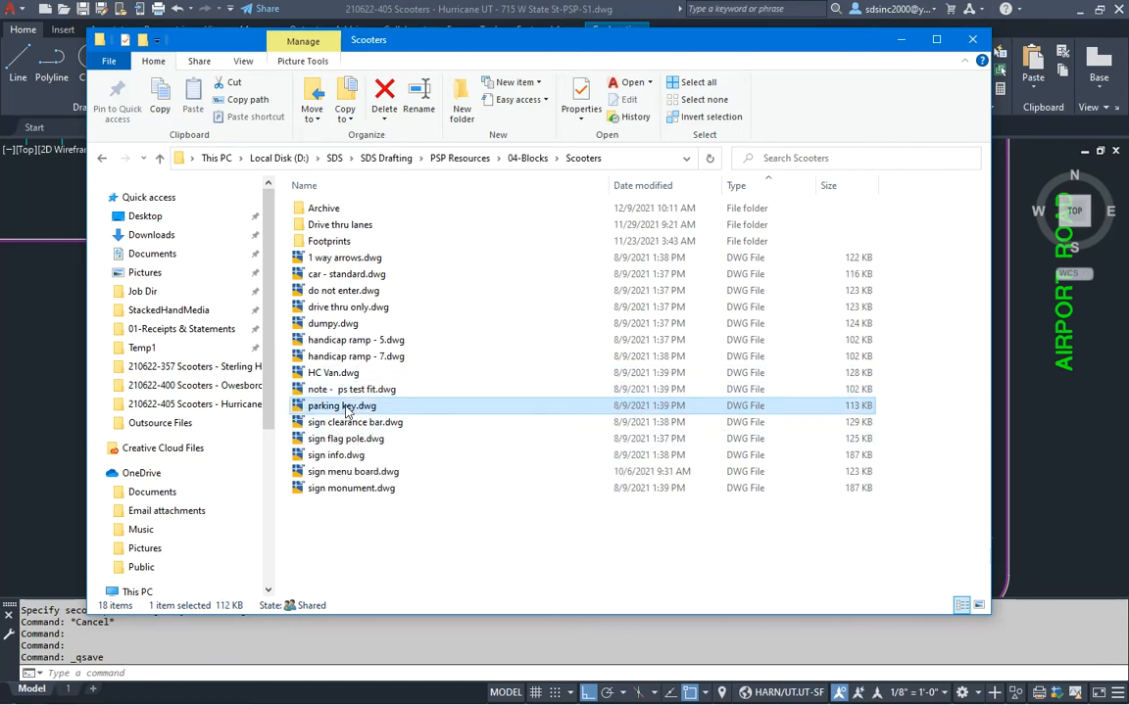
# Insert the parking key block in the upper parking row at scale 480 with a count of 8
pyautogui.moveTo(1085, 459); pyautogui.dragTo(1083, 461)
pyautogui.scroll(6, 369, 359)
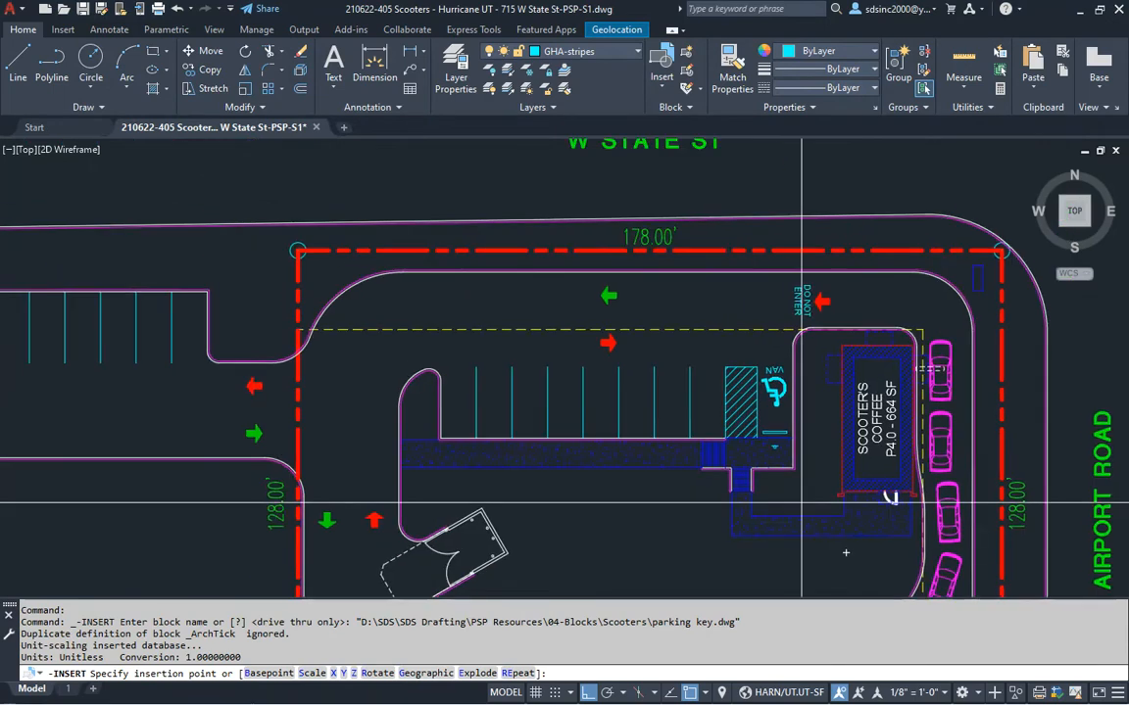
pyautogui.scroll(2, 369, 359)
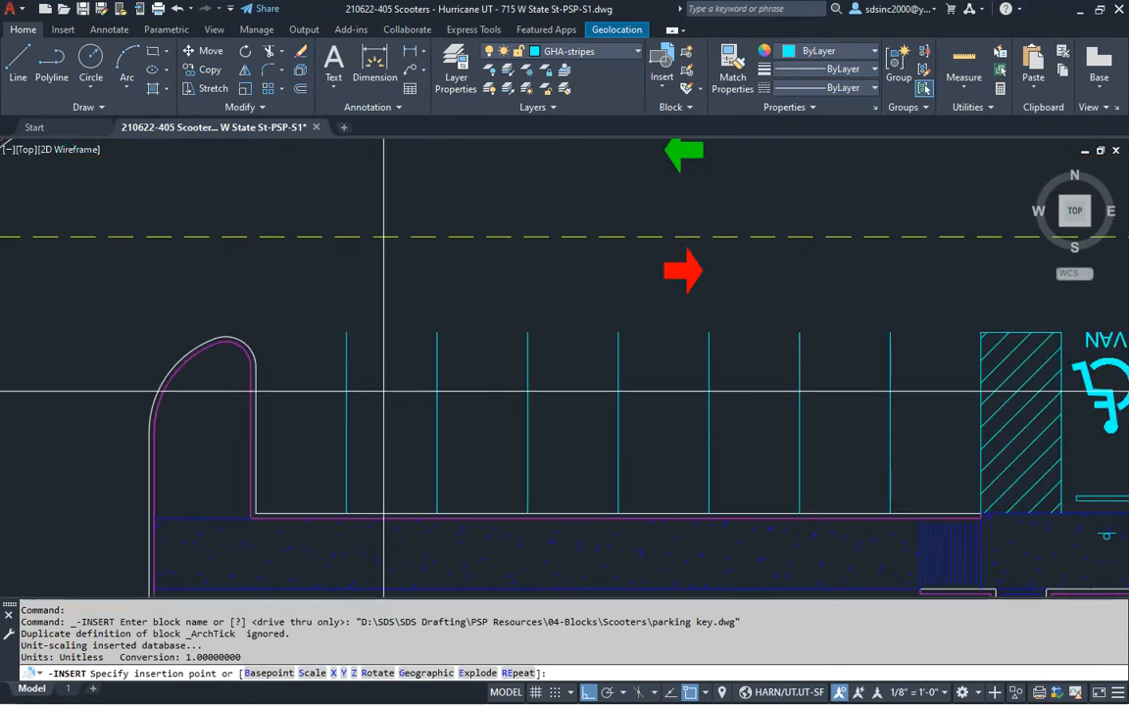
pyautogui.click(386, 392)
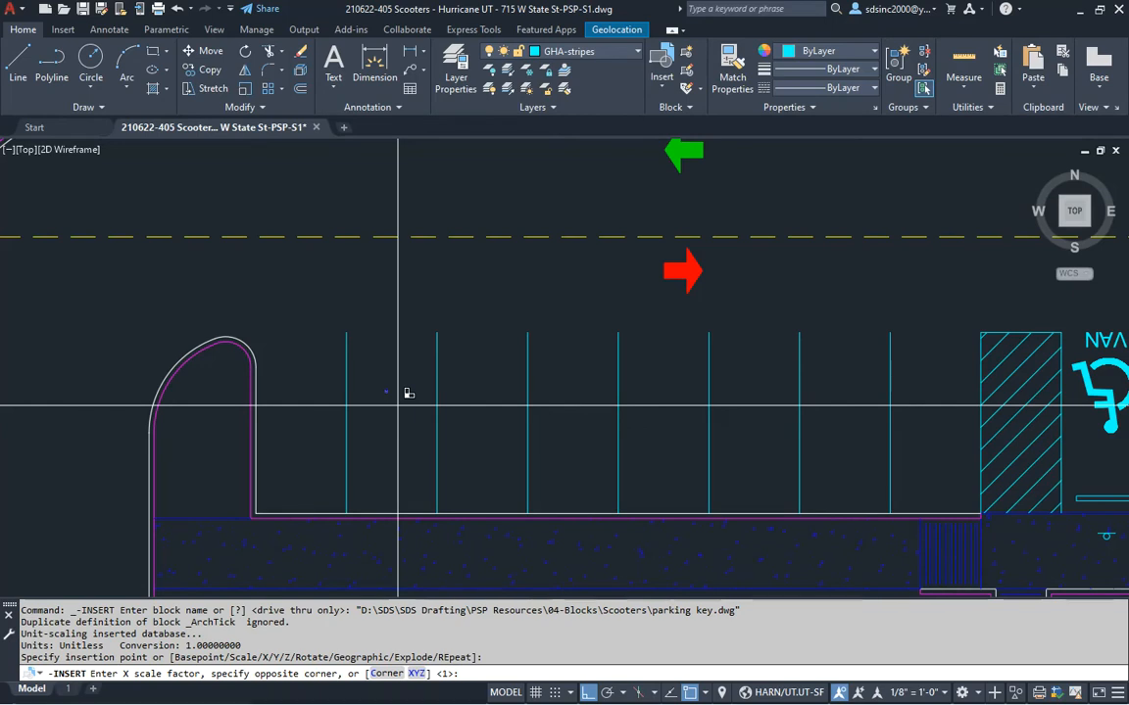
pyautogui.press('Return')
pyautogui.press('Return')
pyautogui.press('Return')
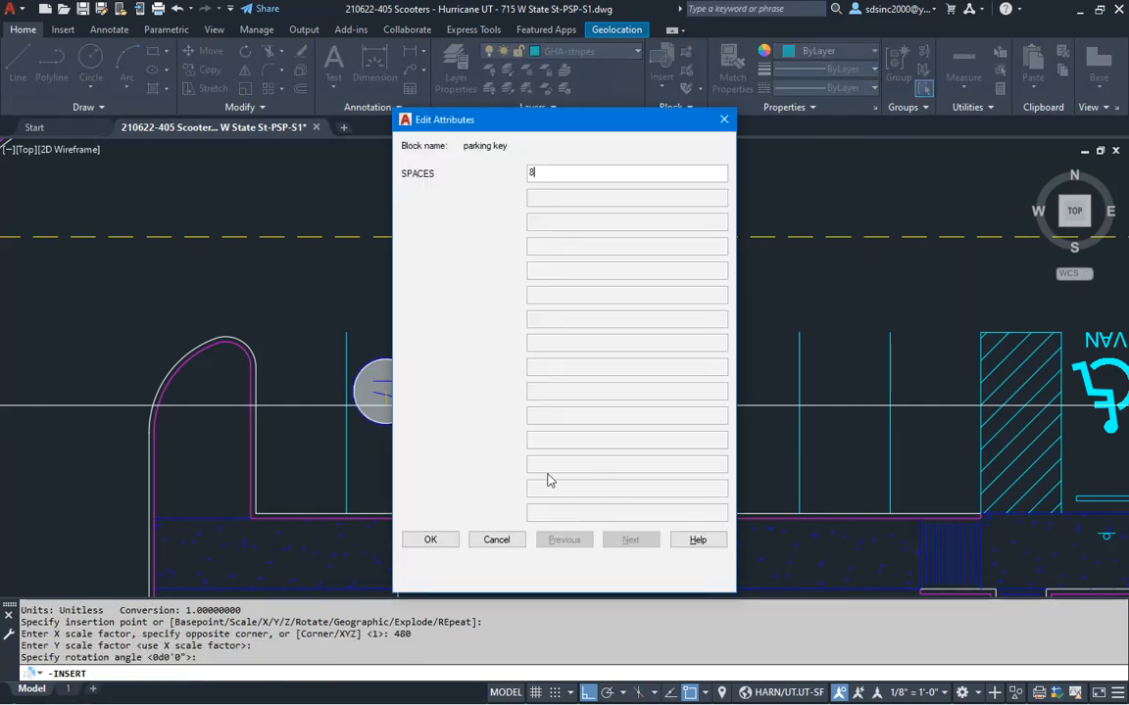
pyautogui.click(430, 540)
# Change the parking key count to 9 and move it to layer GHA-parking count
pyautogui.scroll(-3, 510, 446)
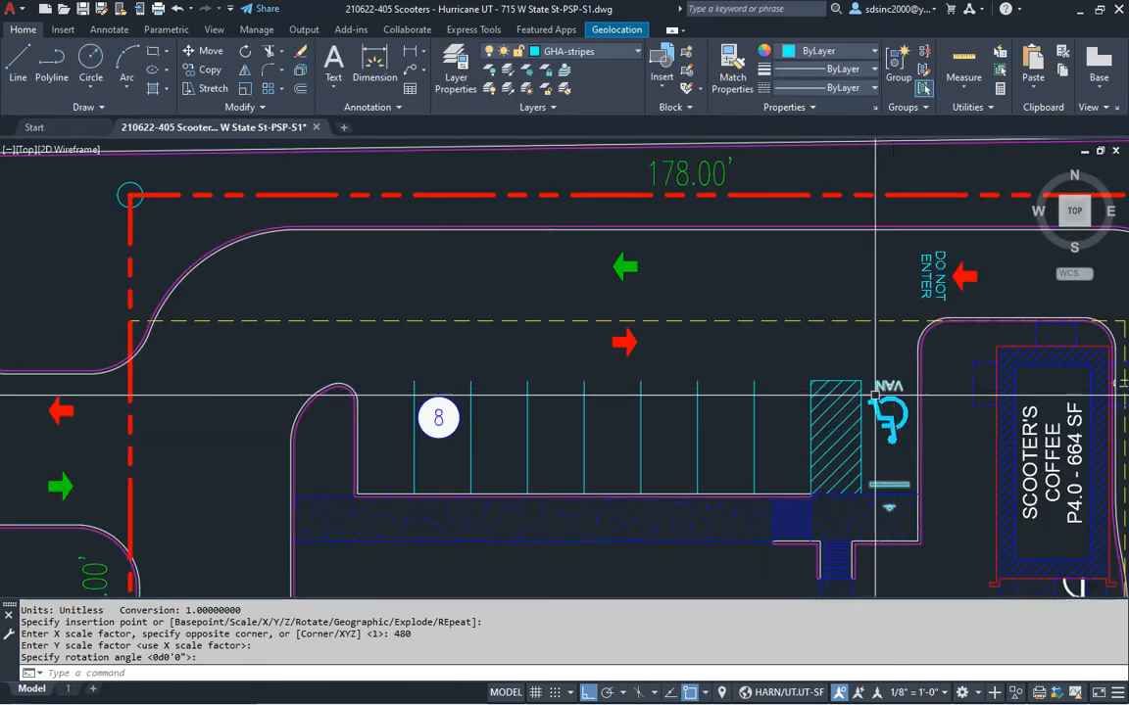
pyautogui.doubleClick(450, 434)
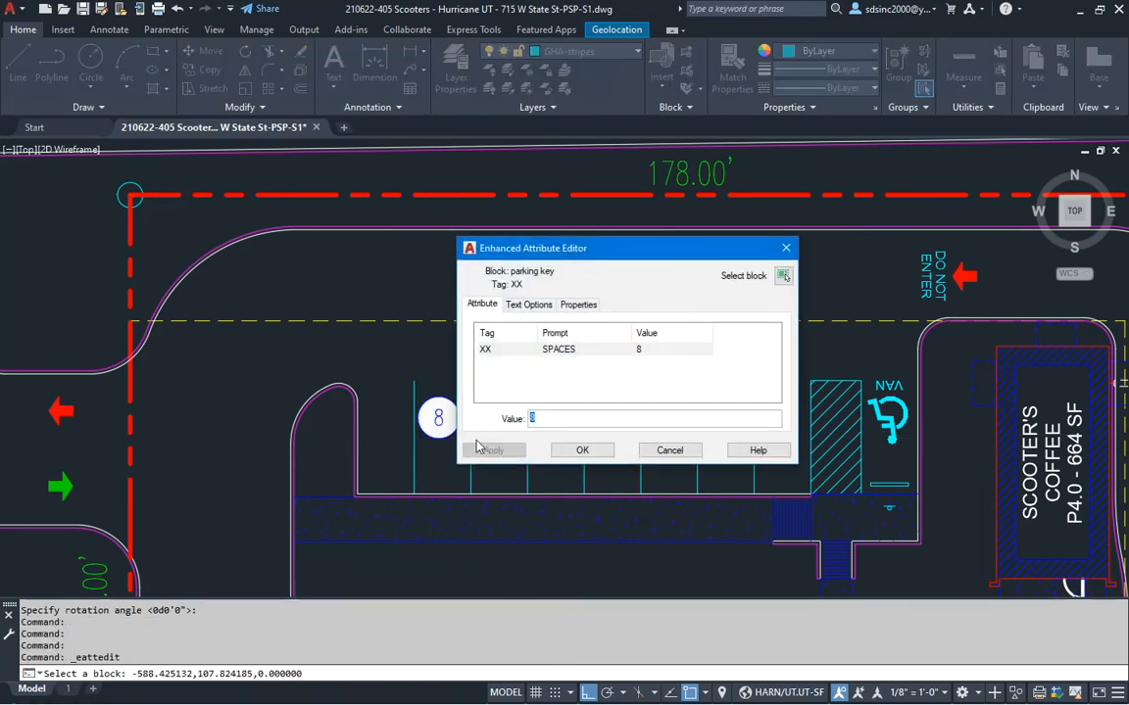
pyautogui.click(583, 451)
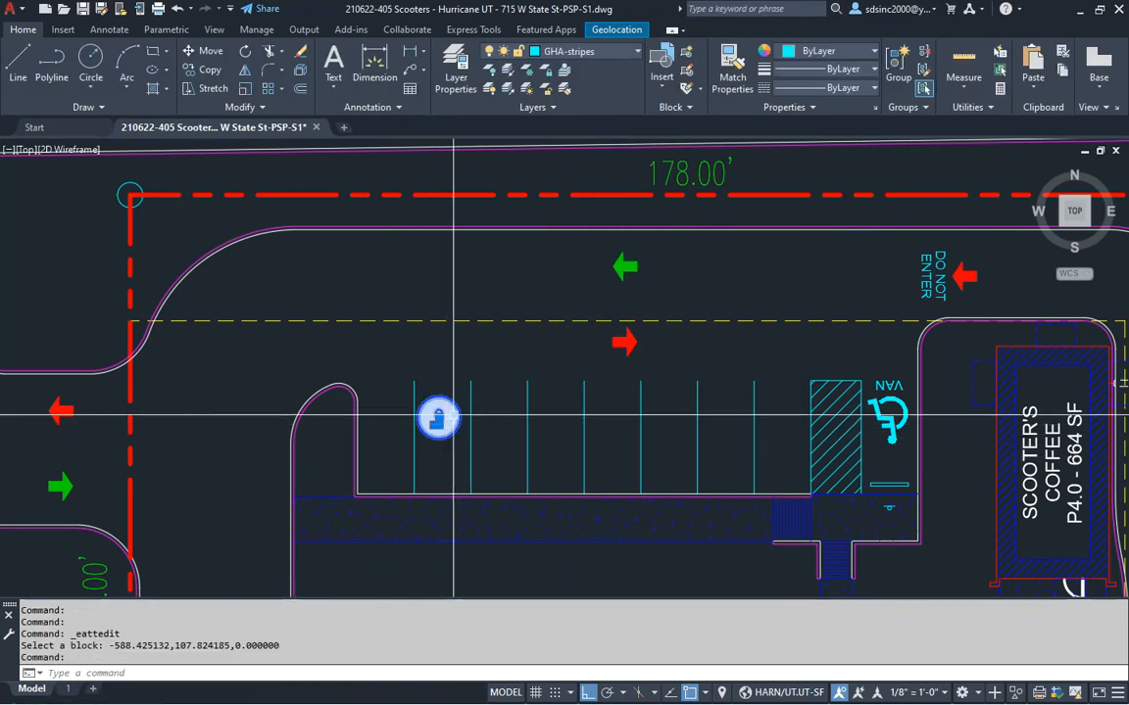
pyautogui.click(610, 54)
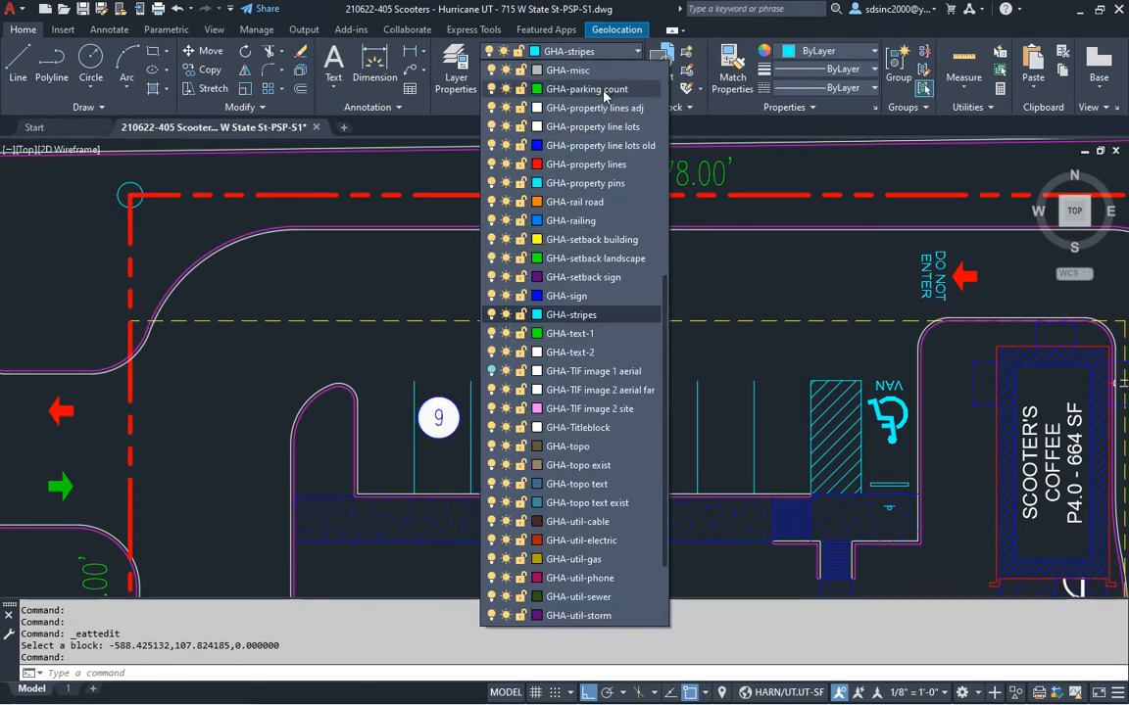
pyautogui.click(606, 89)
# Zoom out to the whole site, clear the selection, and bring up the Scooters PSP Checklist in Chrome
pyautogui.moveTo(476, 418); pyautogui.dragTo(490, 349, button='middle')
pyautogui.scroll(-1, 498, 349)
pyautogui.press('Escape')
pyautogui.press('Escape')
pyautogui.scroll(-2, 498, 349)
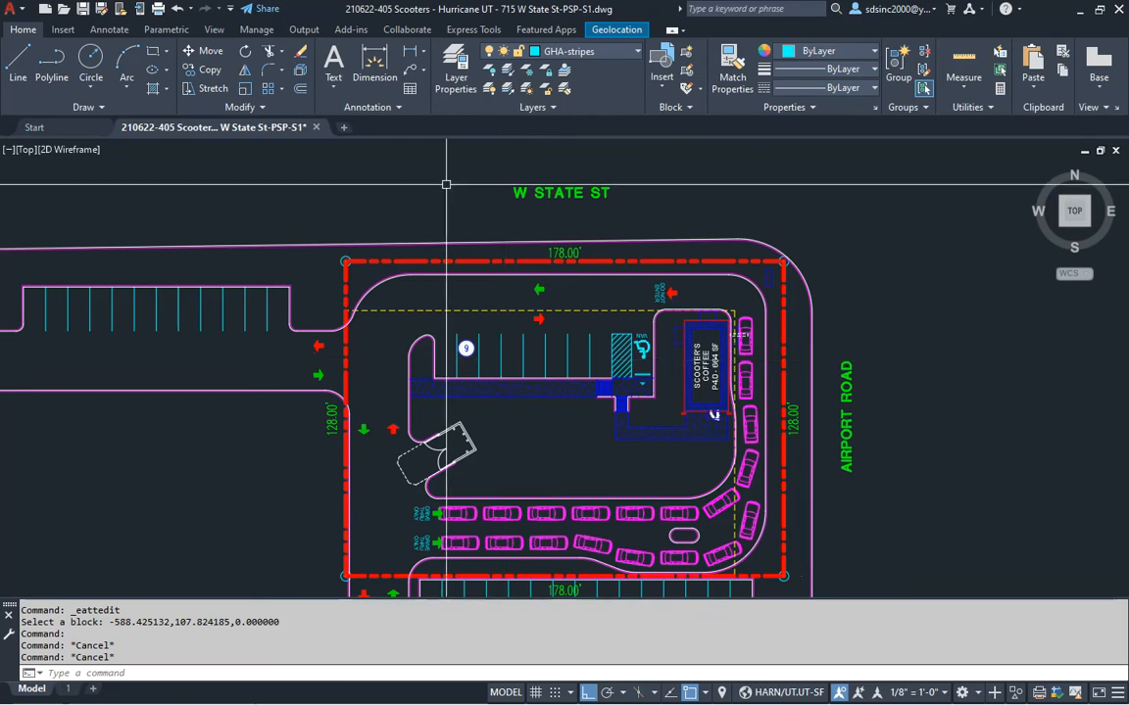
pyautogui.hotkey('alt', 'Tab')
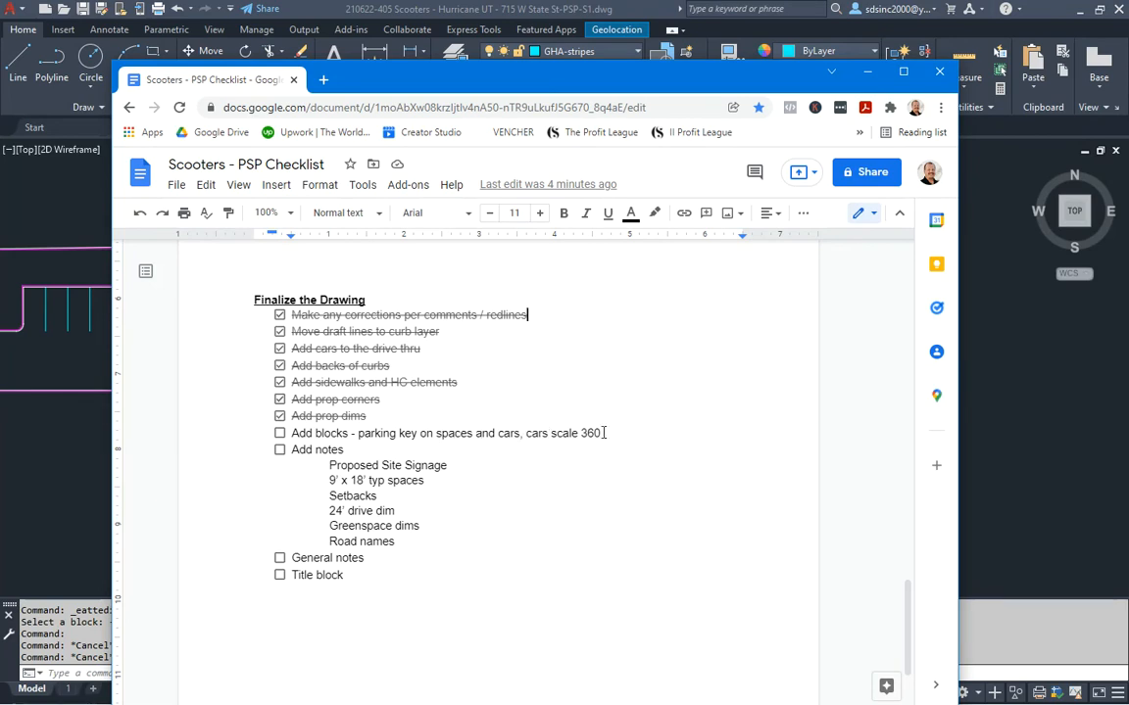
# Leave the PSP checklist and zoom the site plan in toward the building
pyautogui.hotkey('alt', 'Tab')
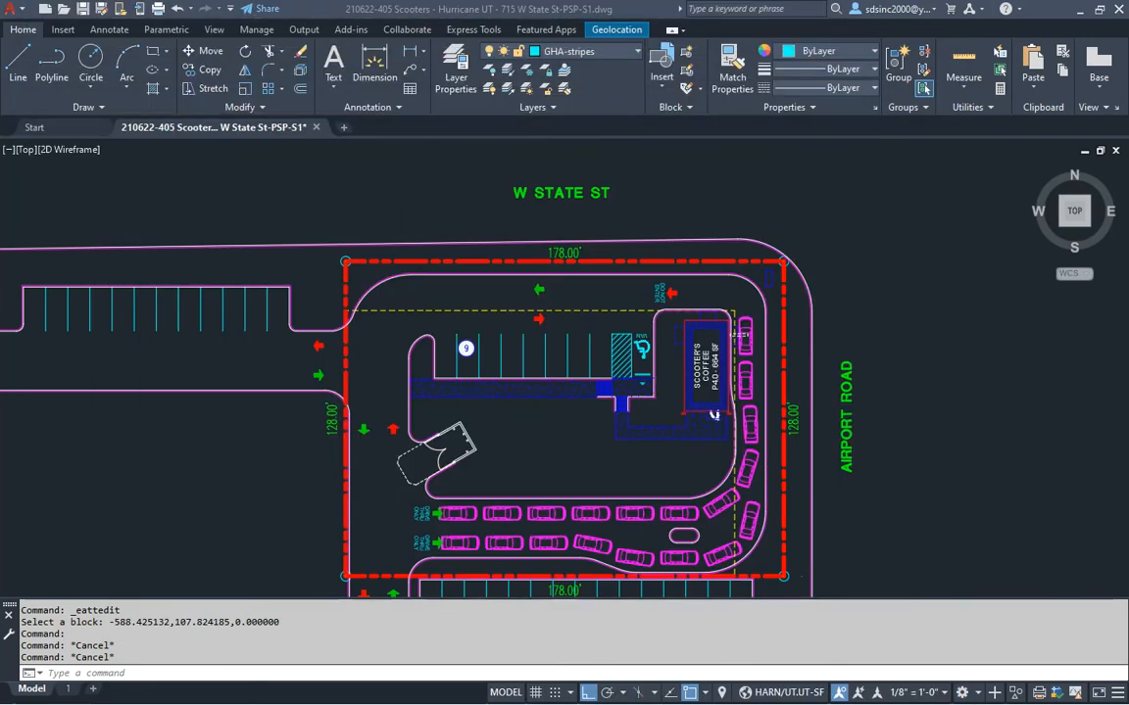
pyautogui.scroll(10, 637, 433)
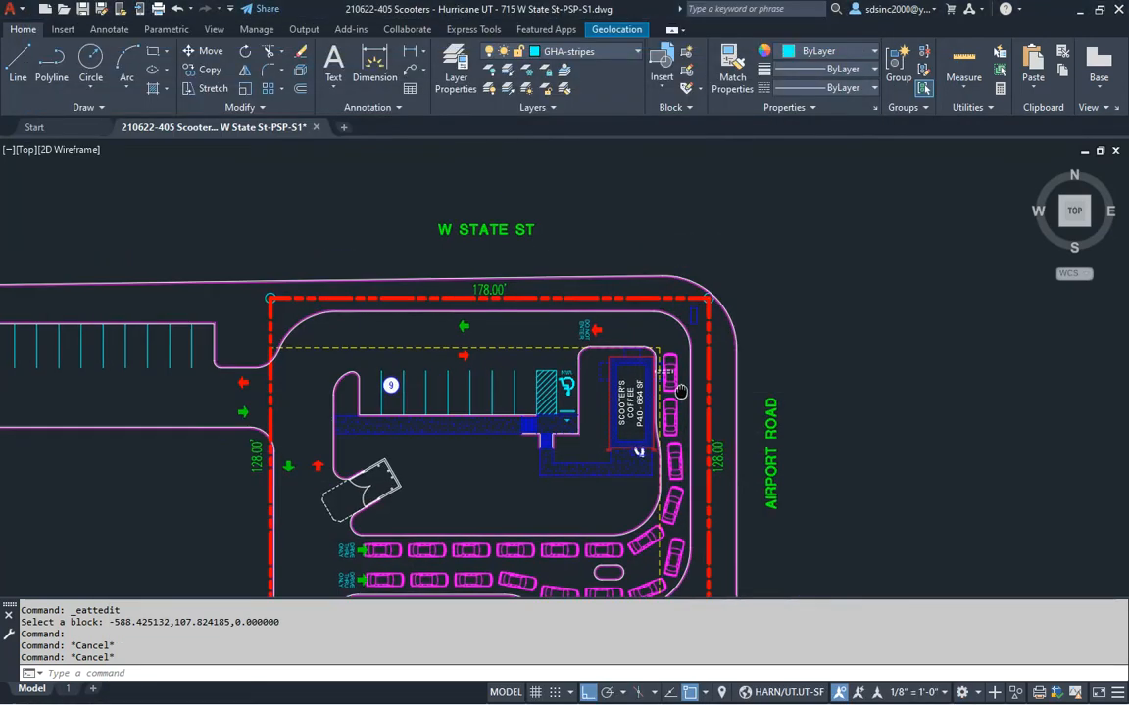
# Drag parking key.dwg from the Scooters blocks folder into the drawing at X scale 360
pyautogui.hotkey('alt', 'Tab')
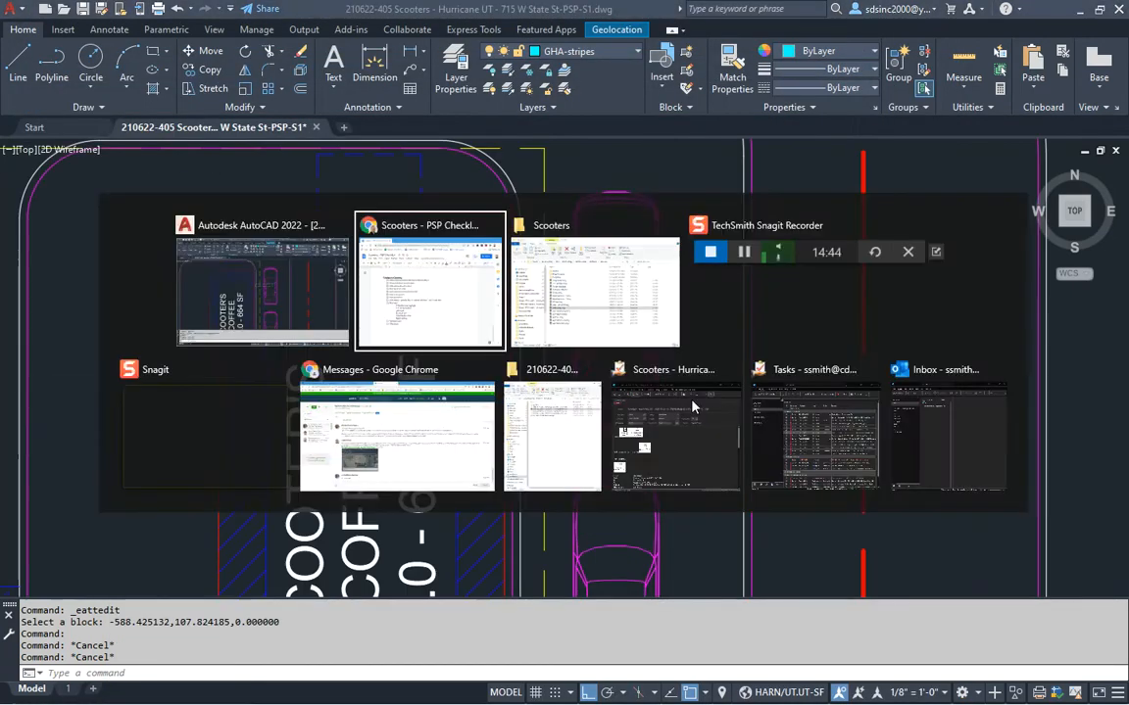
pyautogui.hotkey('alt', 'Tab')
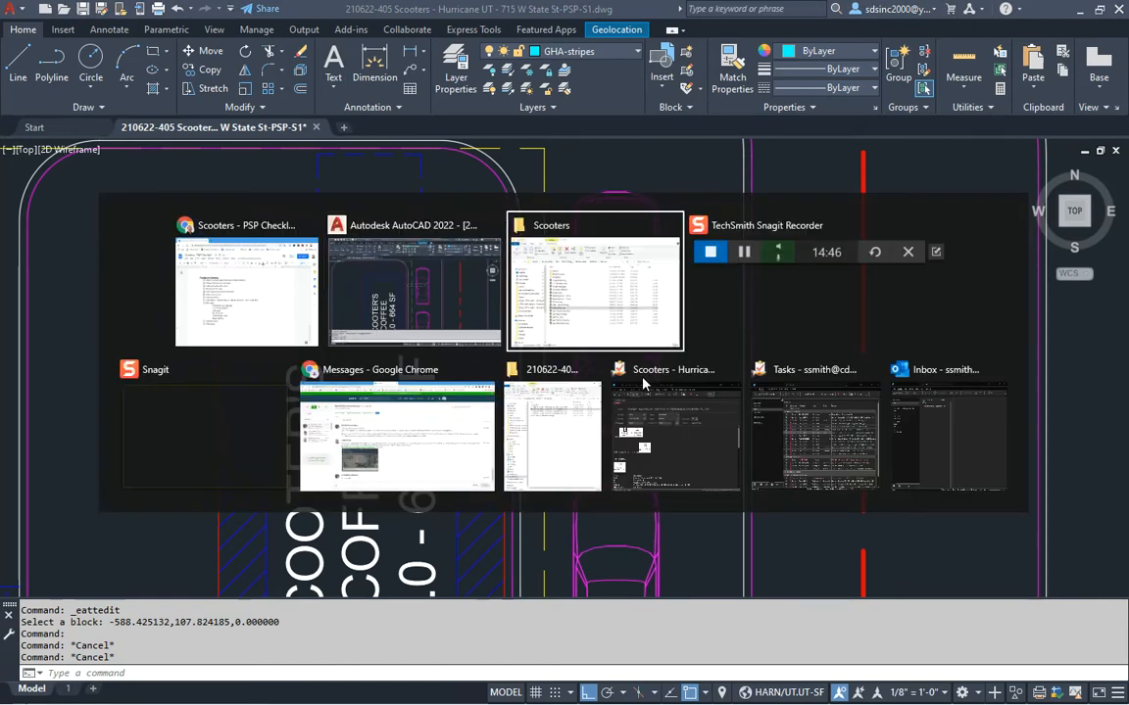
pyautogui.click(578, 339)
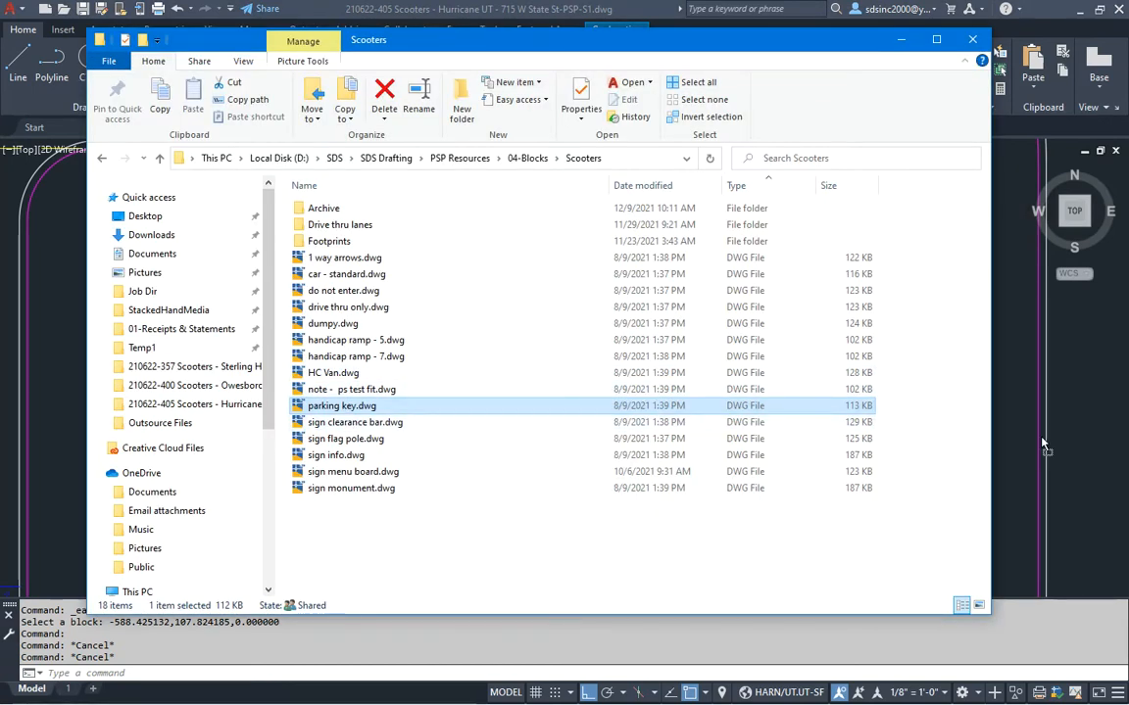
pyautogui.moveTo(1034, 449); pyautogui.dragTo(548, 302)
pyautogui.scroll(2, 588, 333)
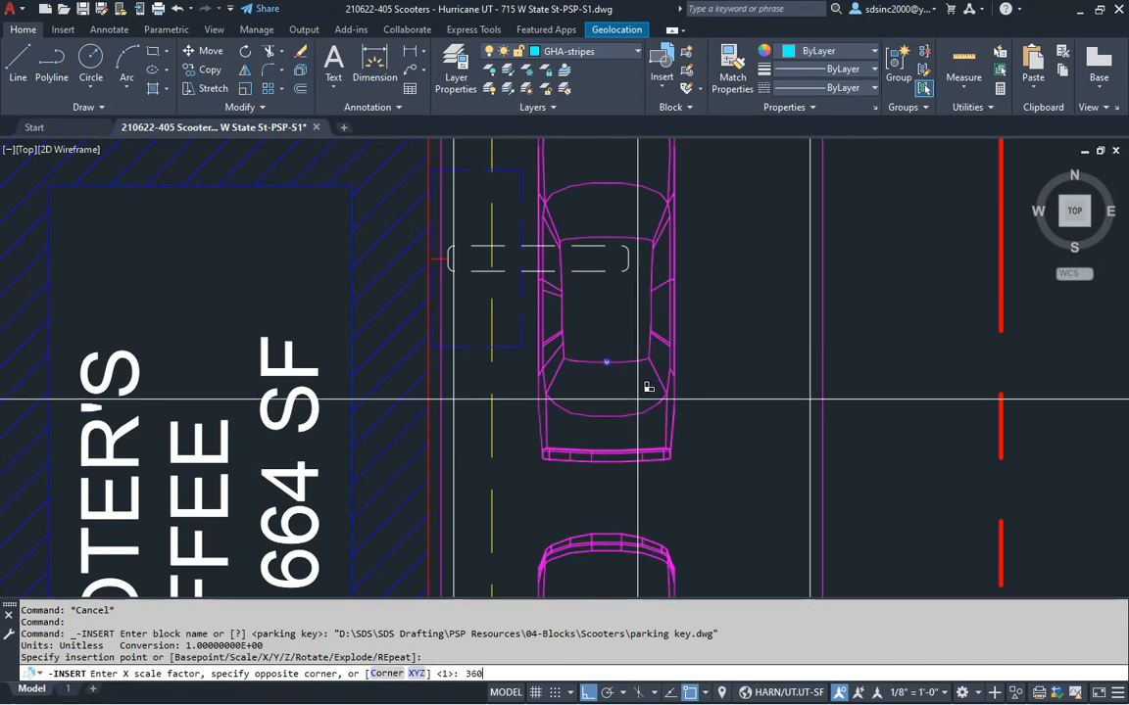
# Accept the default placement and give the parking key tag the number 1
pyautogui.press('Return')
pyautogui.press('Return')
pyautogui.press('Return')
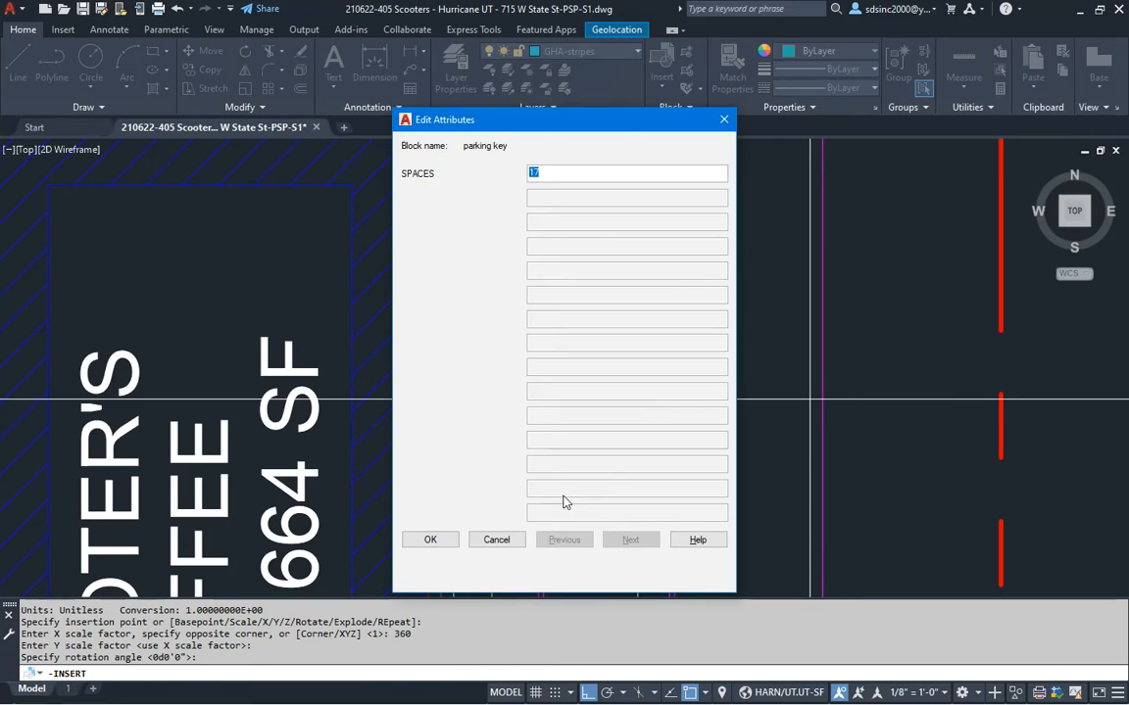
pyautogui.write('1')
pyautogui.click(432, 540)
# Try a property match on the tag, cancel it, and begin copying the tag
pyautogui.write('ma')
pyautogui.press('Return')
pyautogui.click(672, 454)
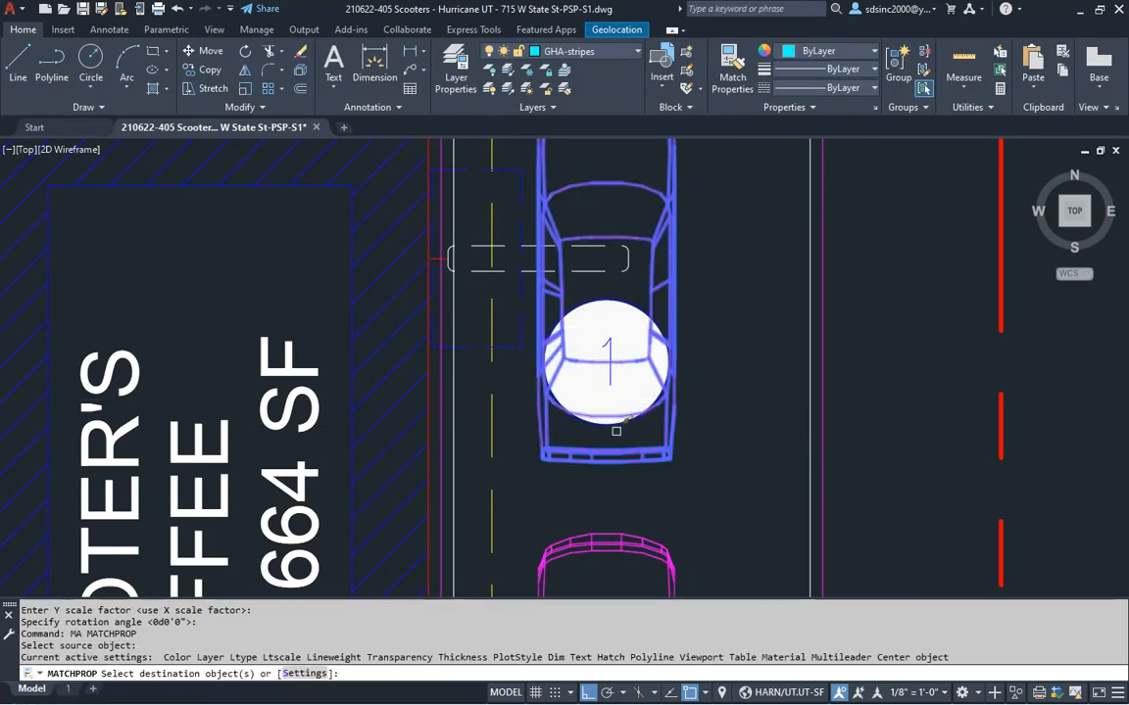
pyautogui.press('Escape')
pyautogui.press('Escape')
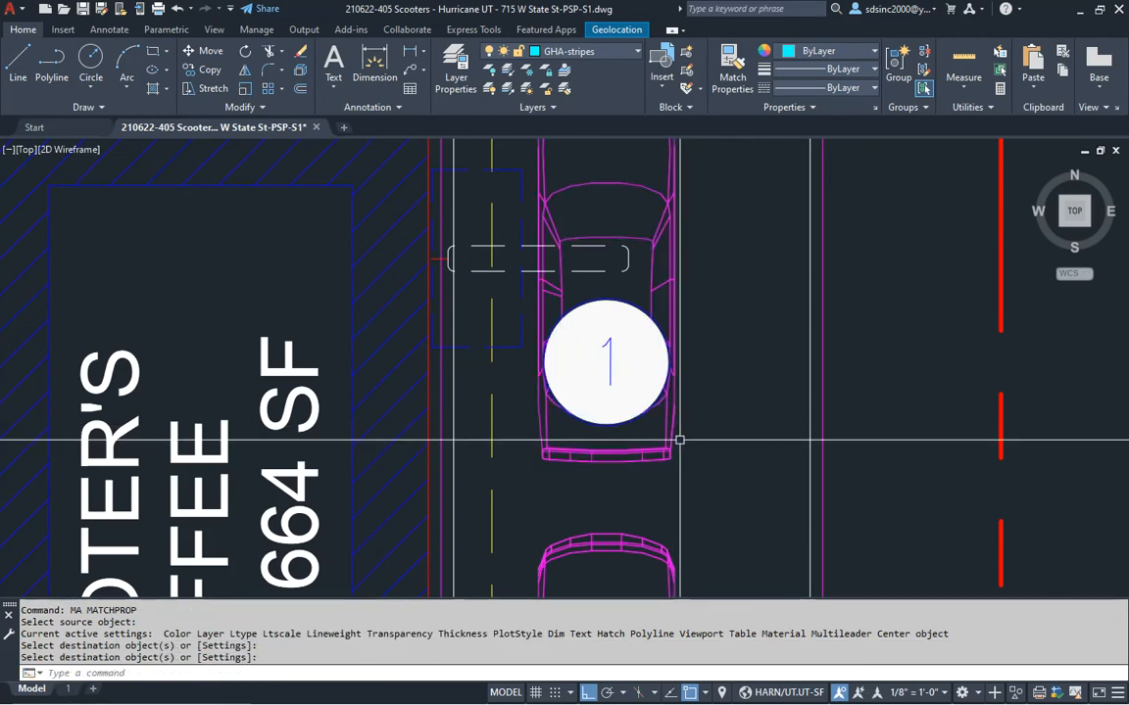
pyautogui.write('c')
pyautogui.press('Return')
pyautogui.press('Return')
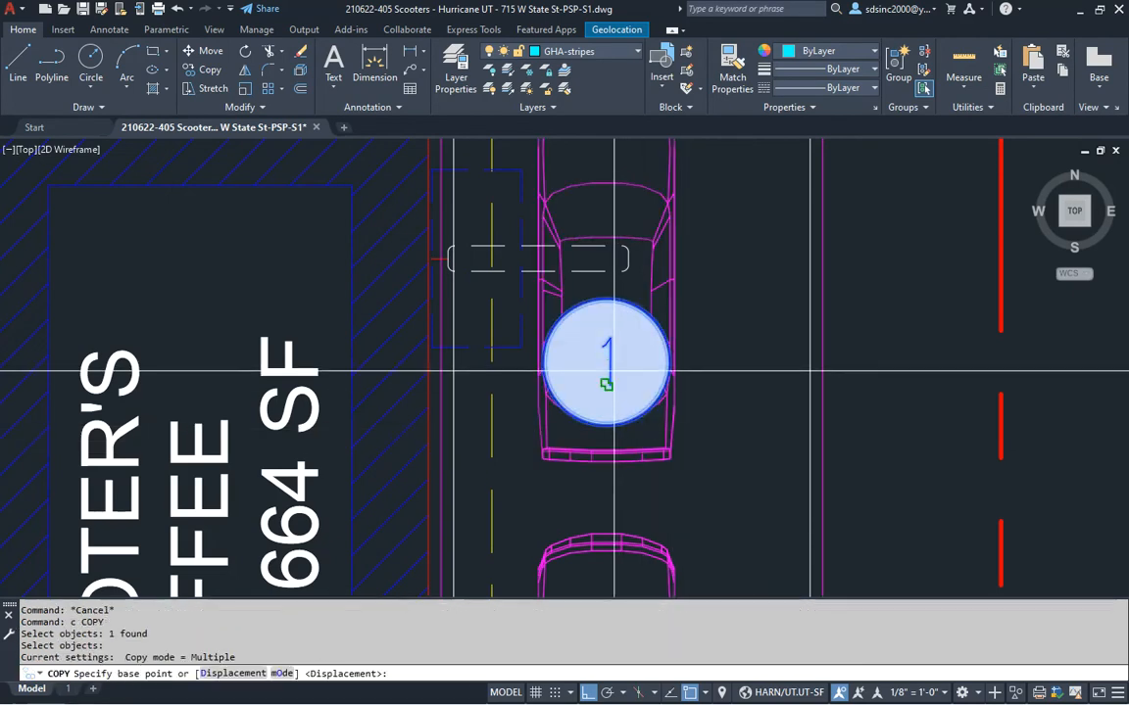
# Copy the number-1 tag from its centre onto the seven queued cars near the building
pyautogui.press('F3')
pyautogui.click(611, 369)
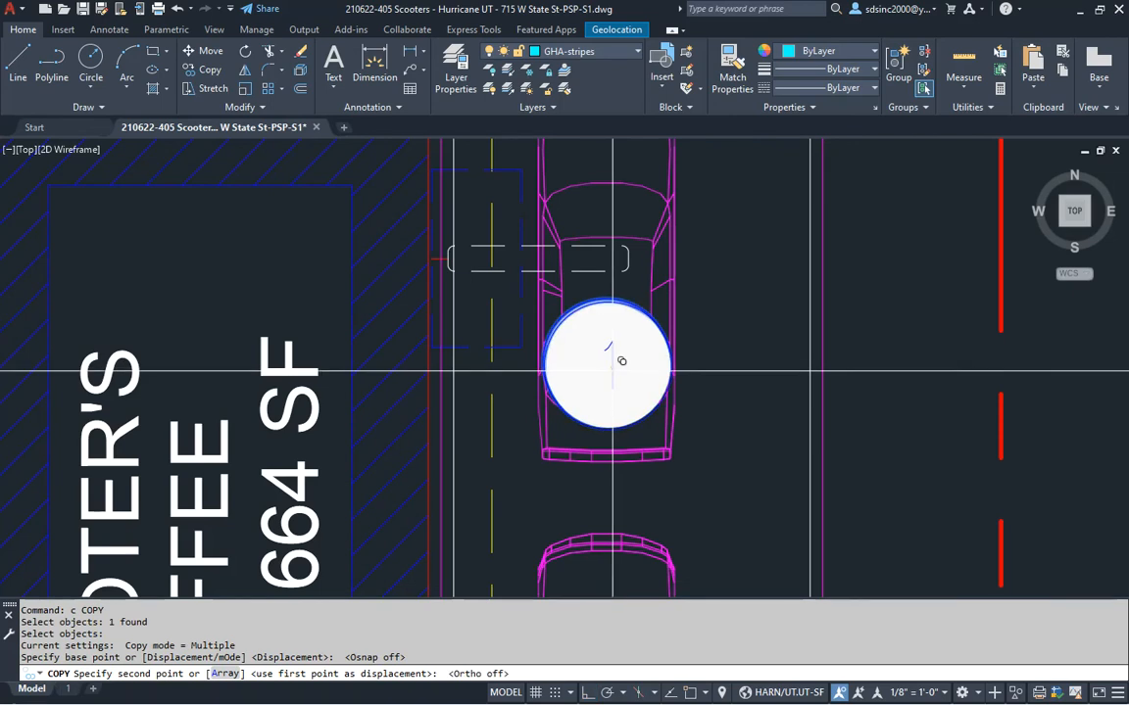
pyautogui.press('F8')
pyautogui.scroll(-5, 700, 428)
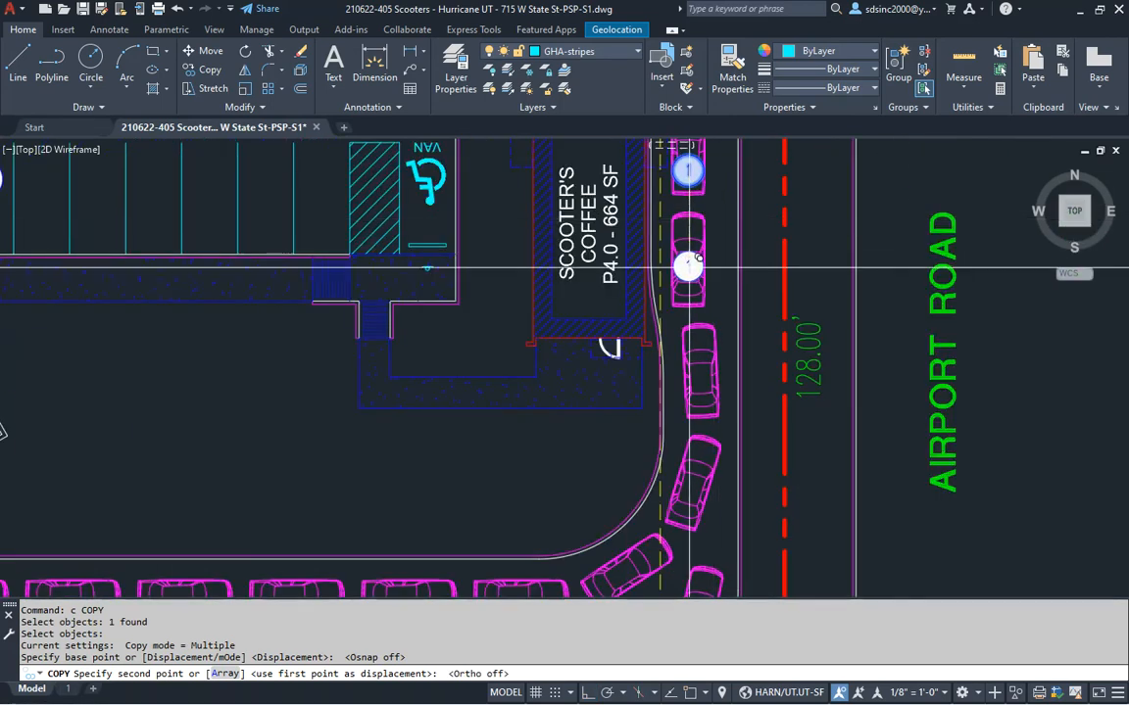
pyautogui.click(689, 265)
pyautogui.click(700, 377)
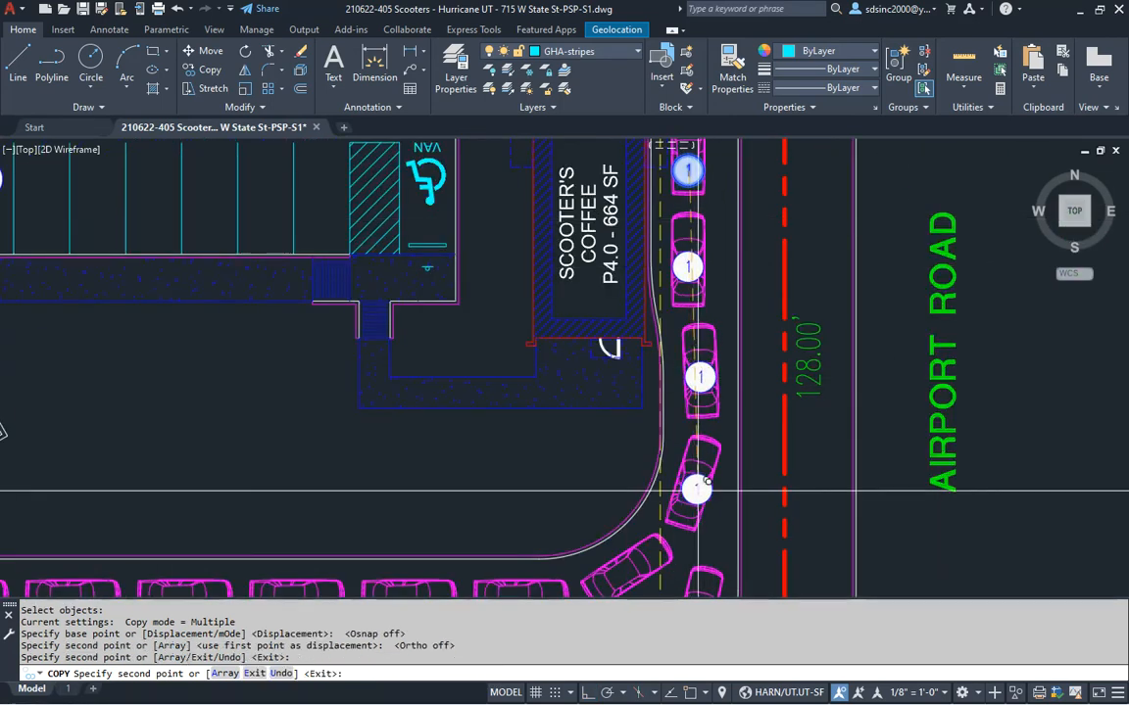
pyautogui.moveTo(699, 483); pyautogui.dragTo(748, 302, button='middle')
pyautogui.scroll(5, 706, 345)
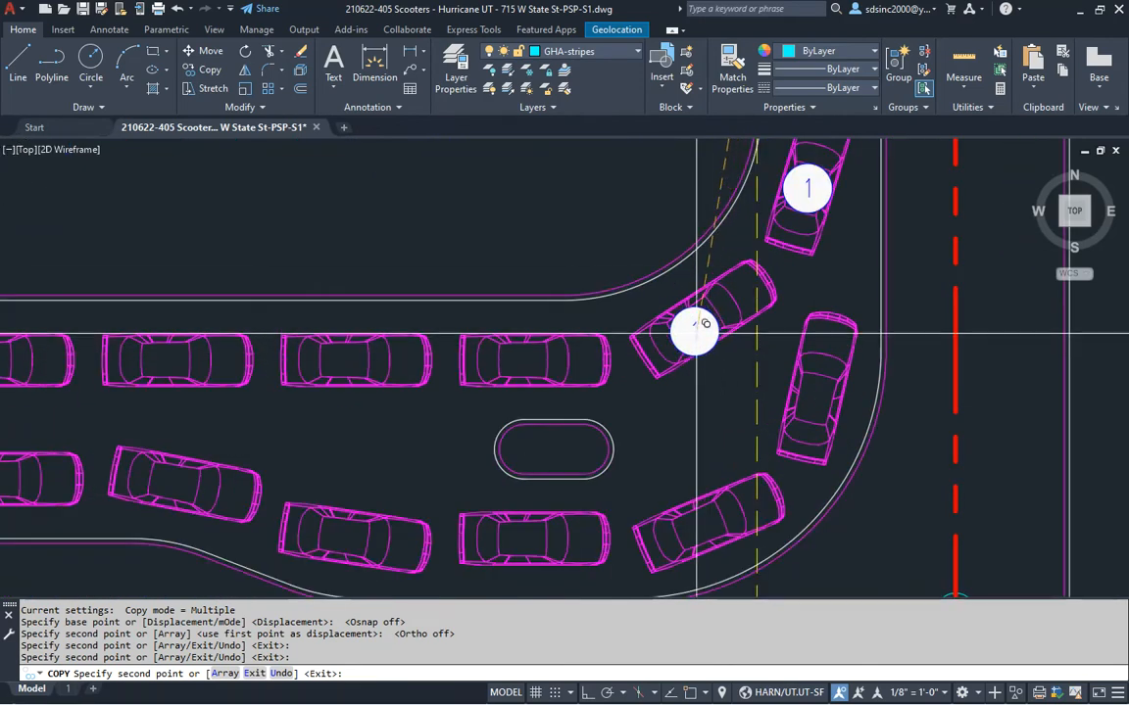
pyautogui.click(698, 328)
pyautogui.click(814, 402)
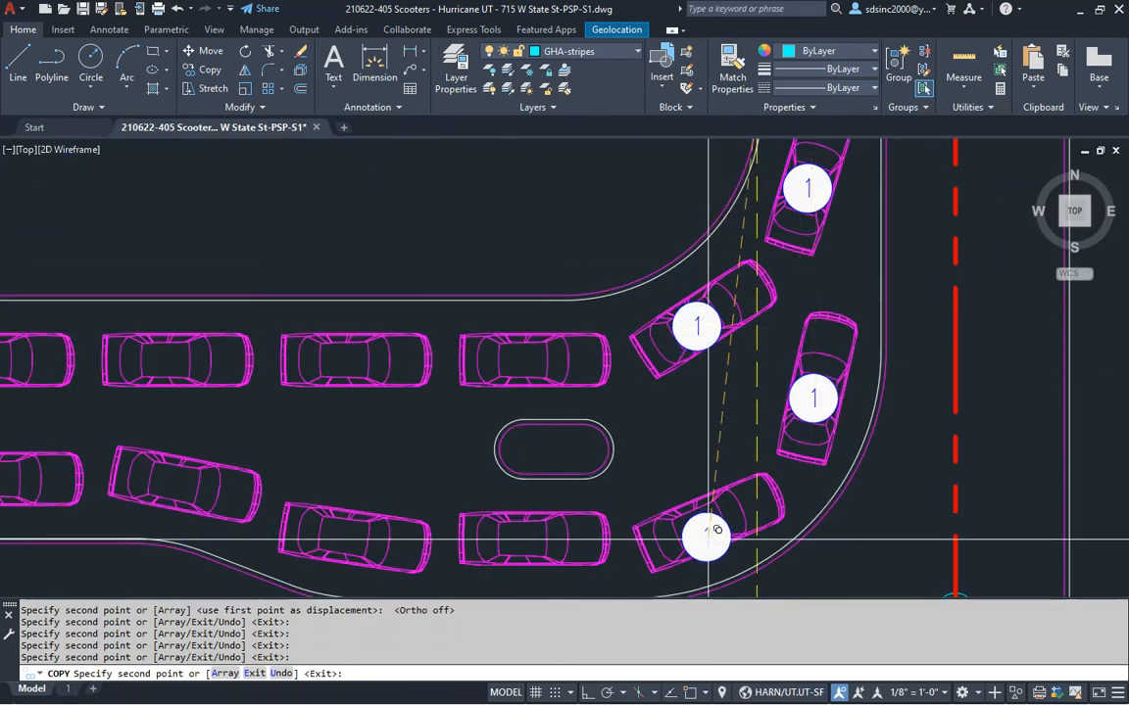
pyautogui.click(706, 536)
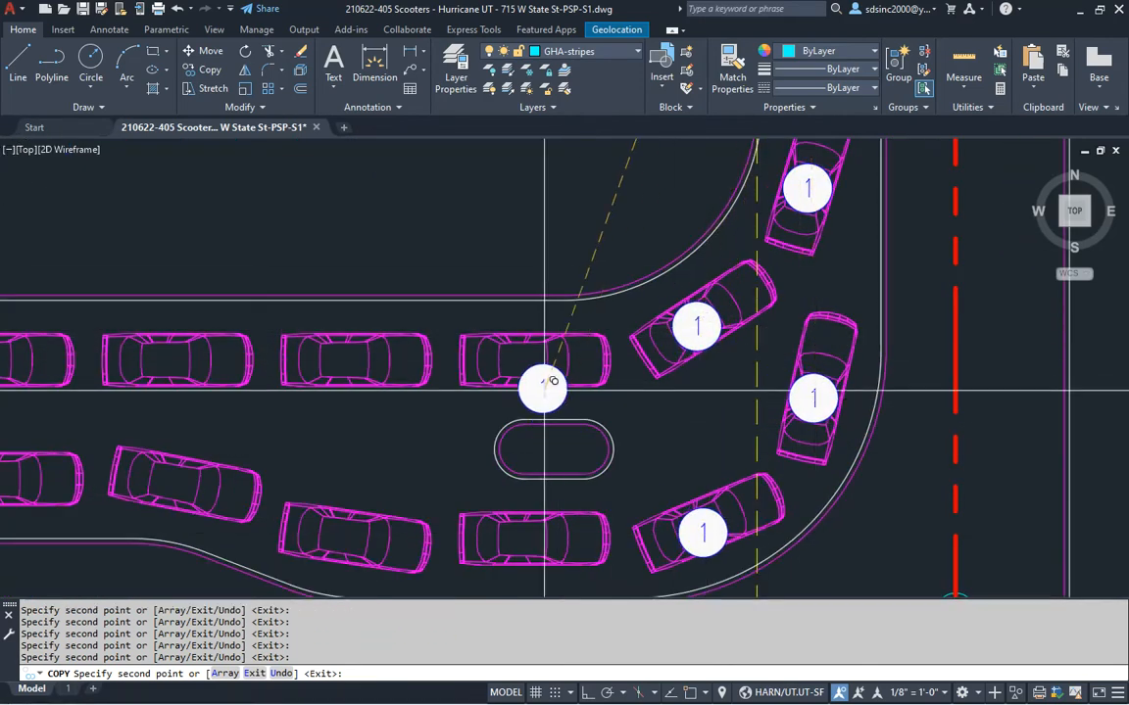
pyautogui.click(497, 351)
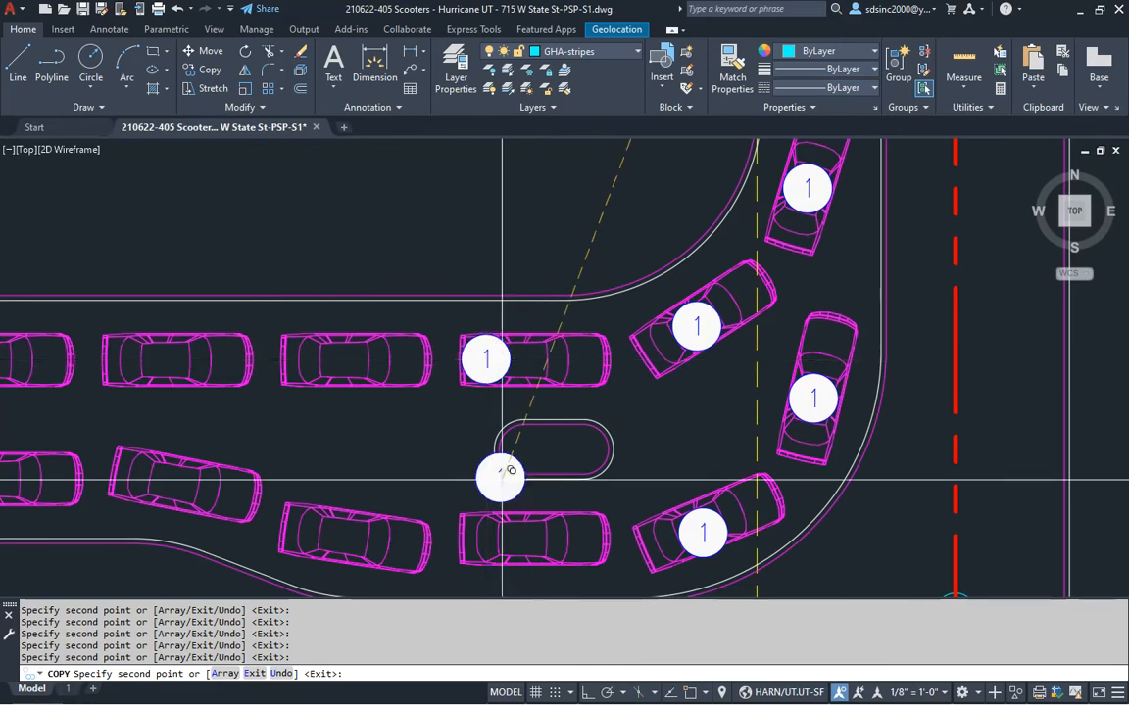
pyautogui.click(497, 532)
# Copy the tag onto nine more cars leftward through DRIVE THRU ONLY, then end copying
pyautogui.moveTo(423, 478); pyautogui.dragTo(746, 418, button='middle')
pyautogui.click(672, 298)
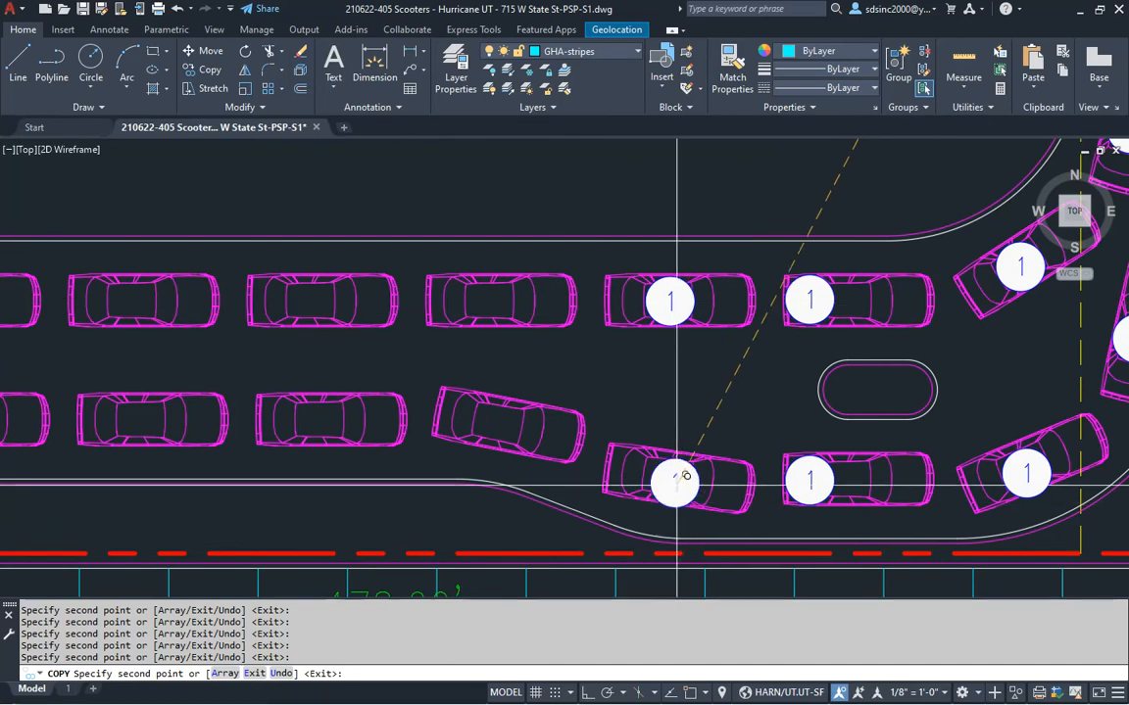
pyautogui.click(669, 478)
pyautogui.click(500, 421)
pyautogui.click(493, 299)
pyautogui.click(314, 299)
pyautogui.click(321, 413)
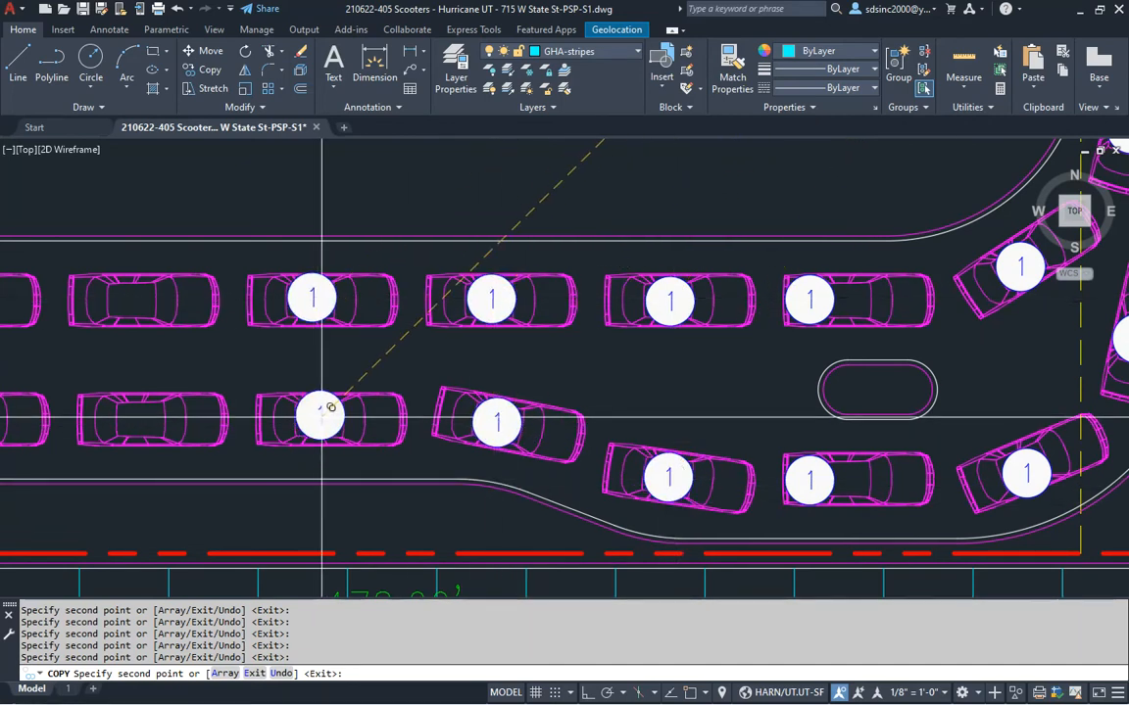
pyautogui.moveTo(239, 383); pyautogui.dragTo(654, 390, button='middle')
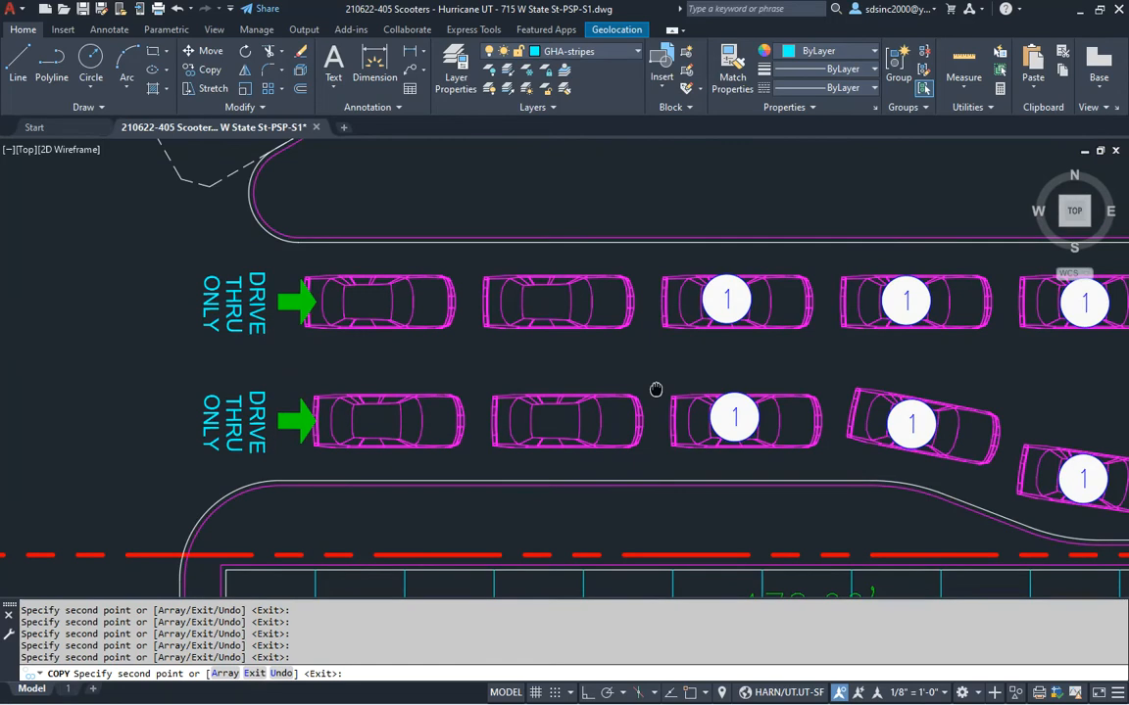
pyautogui.click(547, 306)
pyautogui.click(389, 419)
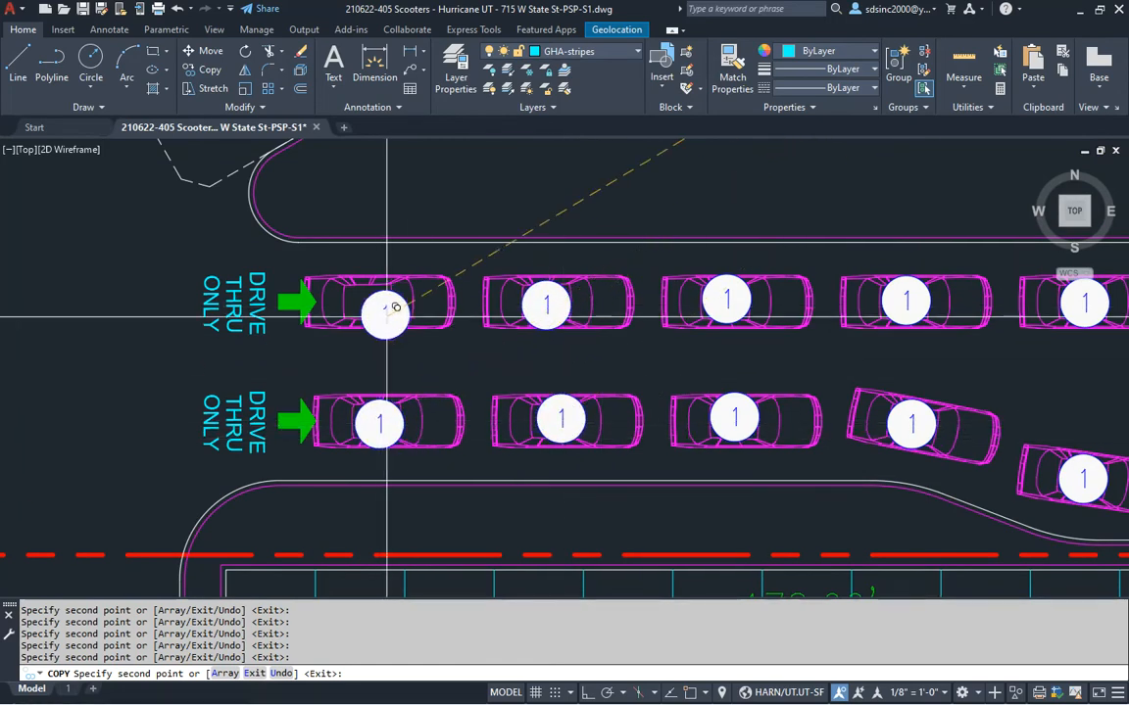
pyautogui.click(367, 297)
pyautogui.press('Escape')
pyautogui.moveTo(584, 296); pyautogui.dragTo(567, 307, button='middle')
pyautogui.scroll(-4, 567, 307)
pyautogui.moveTo(644, 308)
pyautogui.mouseDown(button='middle')
pyautogui.moveTo(733, 358)
pyautogui.moveTo(739, 573)
pyautogui.moveTo(738, 410)
pyautogui.mouseUp(button='middle')
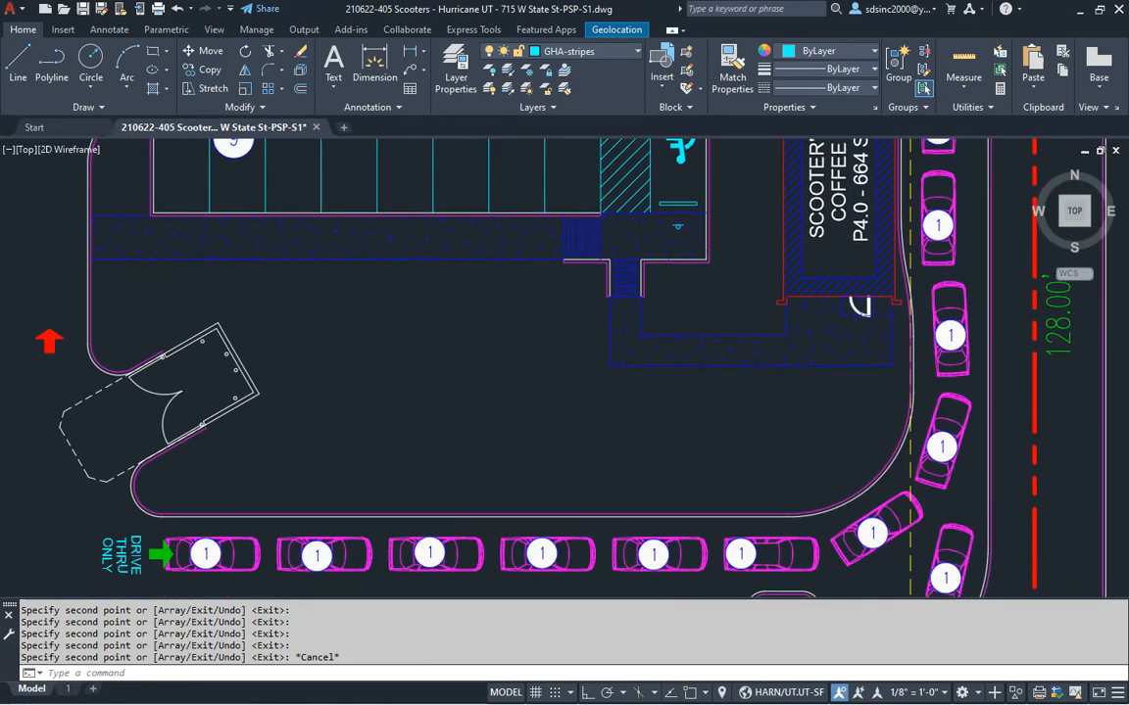
# Renumber the first lane's tags 2 through 6 in queue order
pyautogui.doubleClick(938, 227)
pyautogui.write('2')
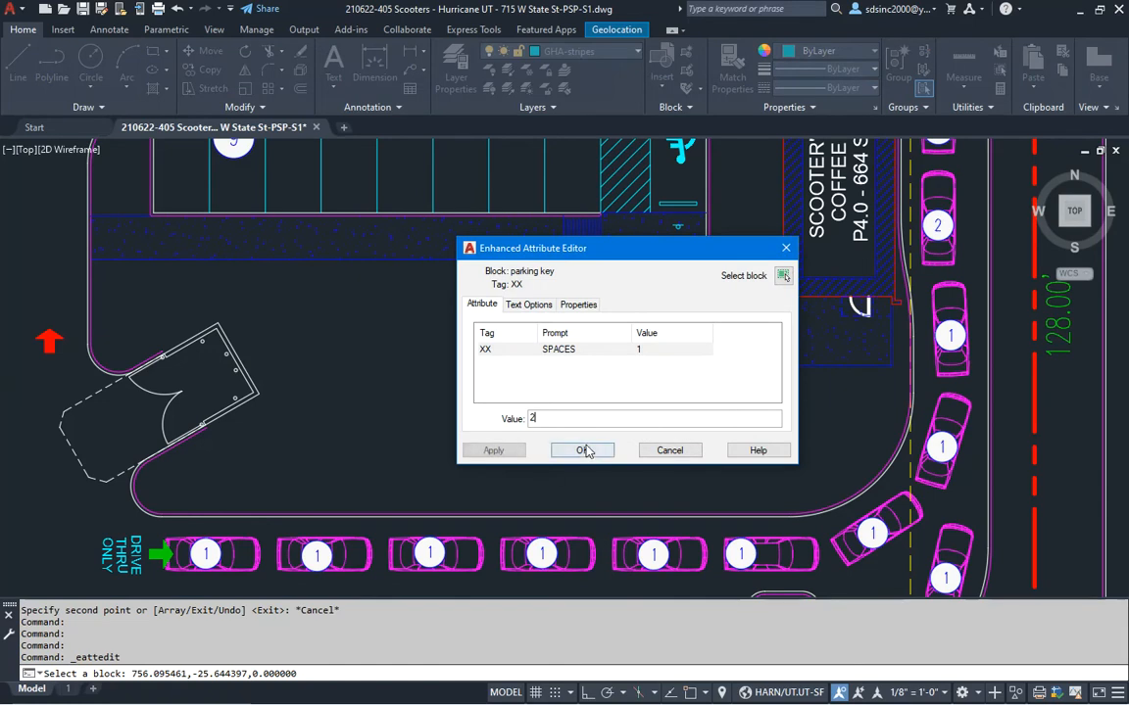
pyautogui.click(584, 450)
pyautogui.write('3')
pyautogui.click(582, 449)
pyautogui.doubleClick(940, 446)
pyautogui.write('4')
pyautogui.click(582, 447)
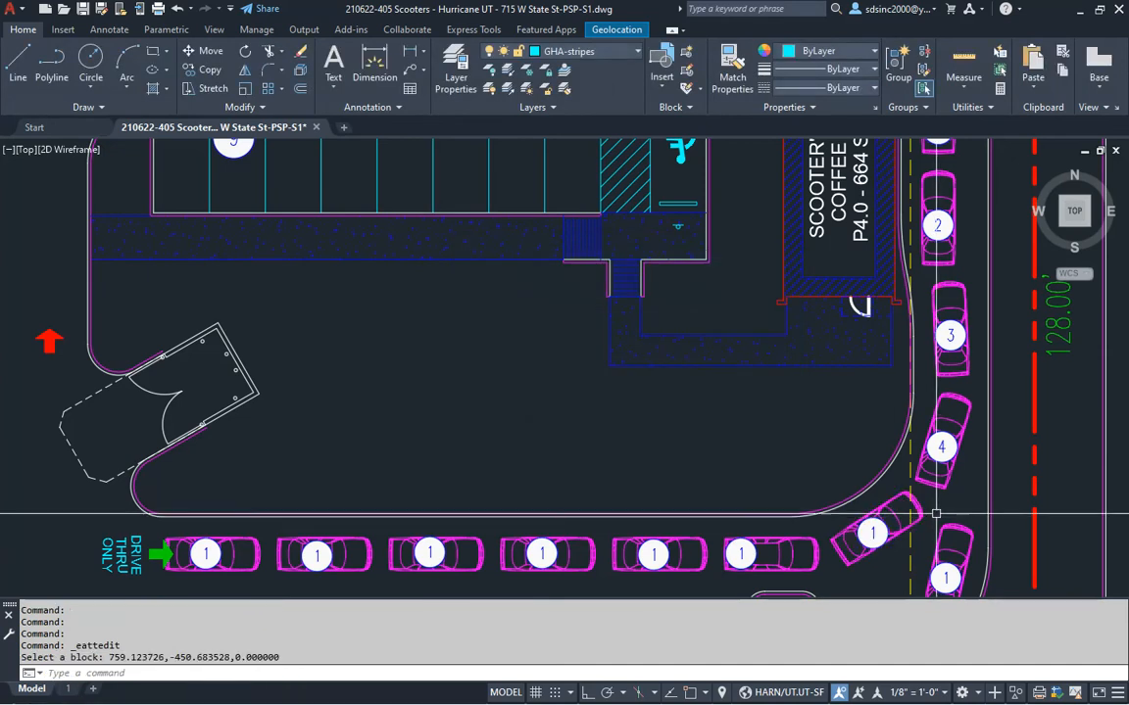
pyautogui.doubleClick(871, 533)
pyautogui.write('5')
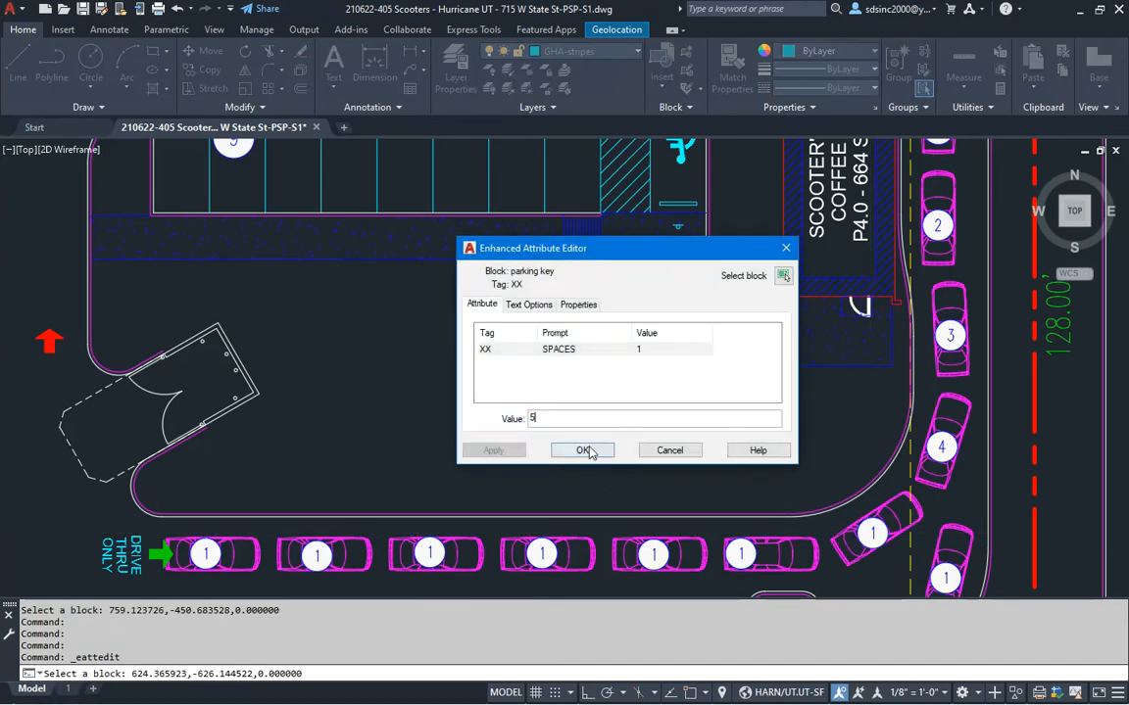
pyautogui.click(586, 452)
pyautogui.doubleClick(741, 554)
pyautogui.write('6')
pyautogui.click(585, 448)
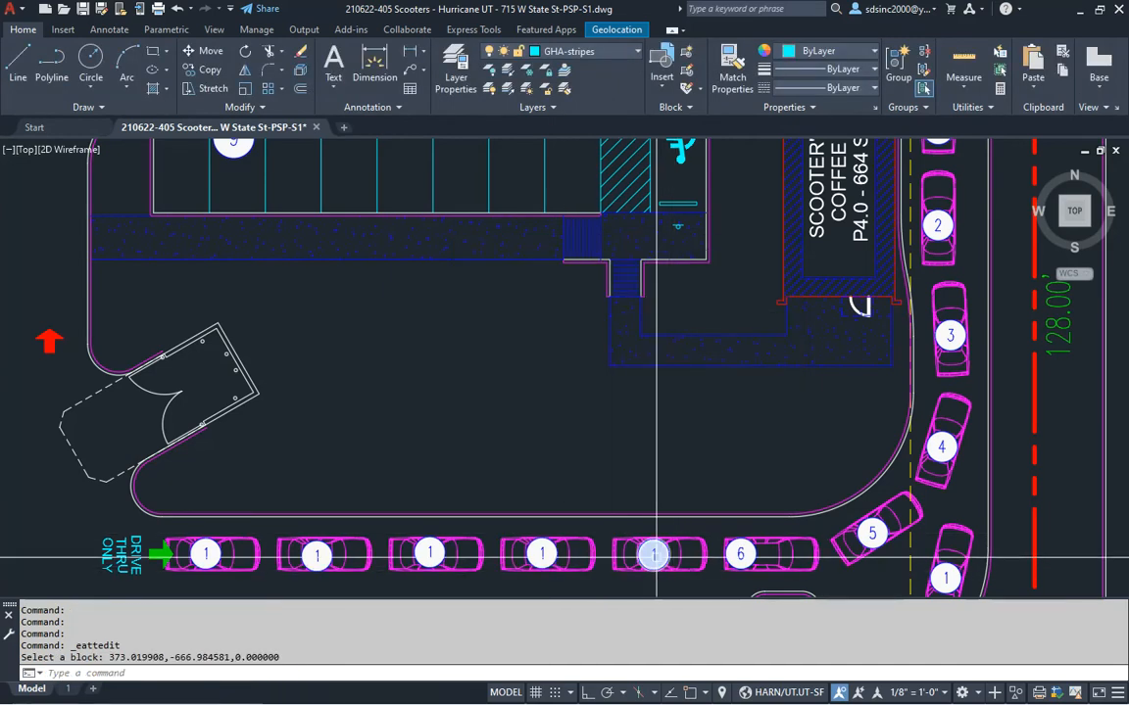
# Renumber the remaining bottom-row tags 7 through 11
pyautogui.doubleClick(652, 554)
pyautogui.click(584, 451)
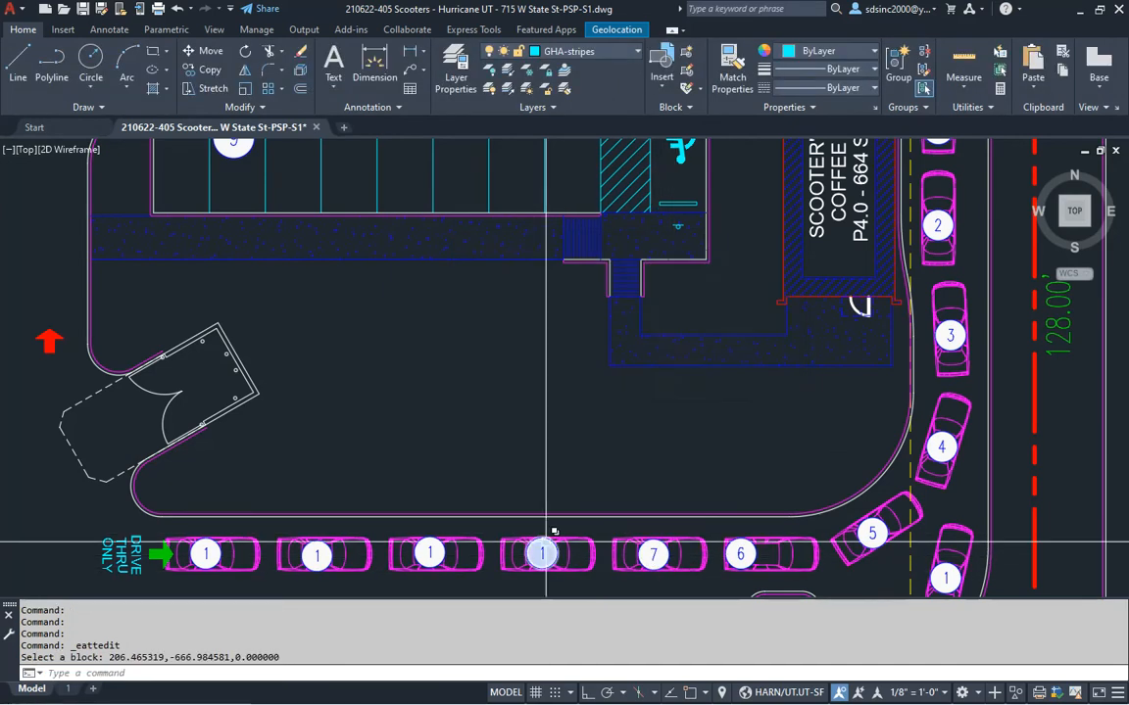
pyautogui.doubleClick(541, 555)
pyautogui.write('8')
pyautogui.click(583, 446)
pyautogui.doubleClick(429, 554)
pyautogui.write('9')
pyautogui.click(582, 449)
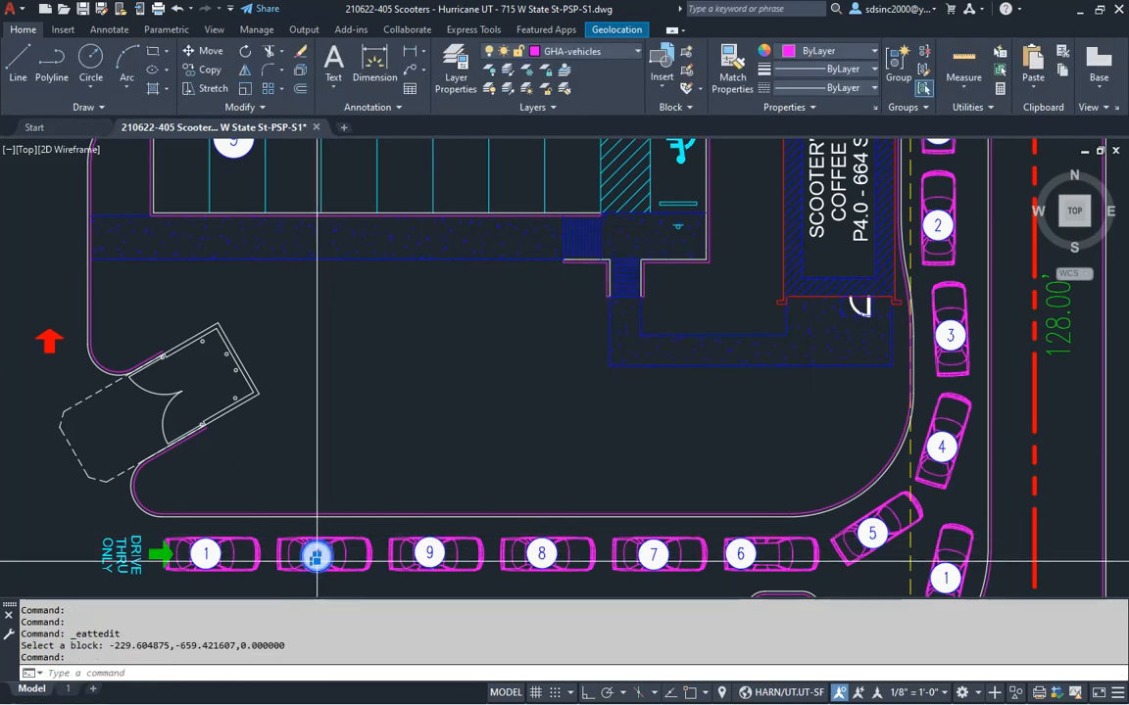
pyautogui.doubleClick(315, 553)
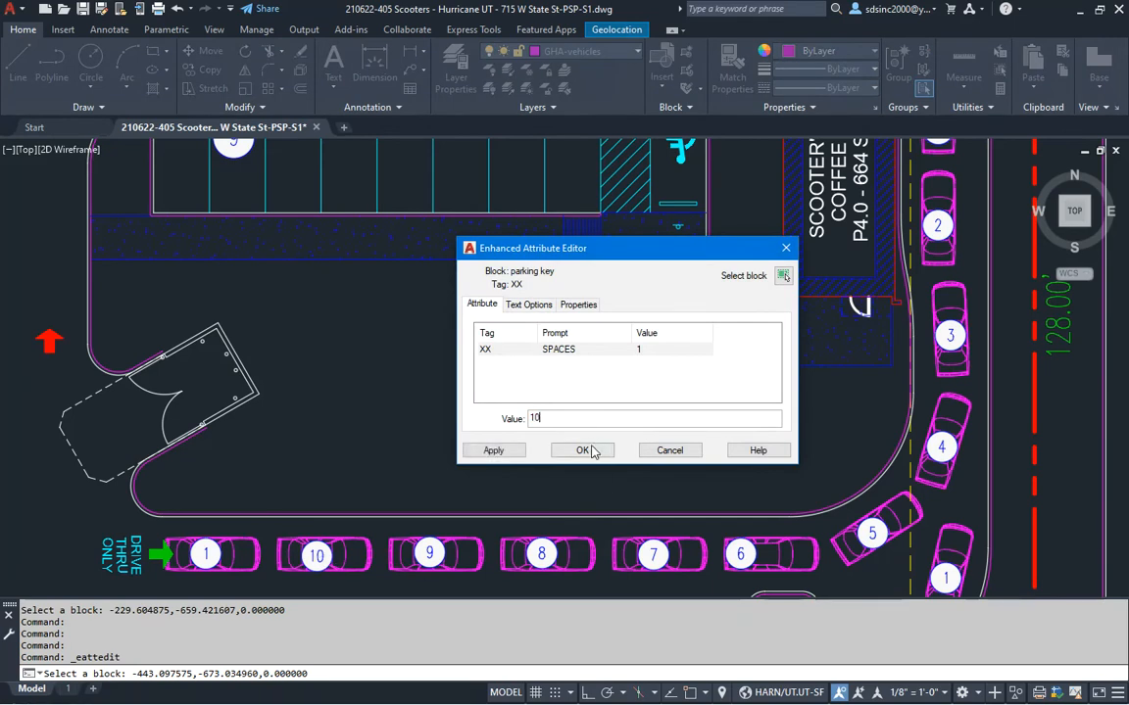
pyautogui.click(593, 449)
pyautogui.doubleClick(205, 555)
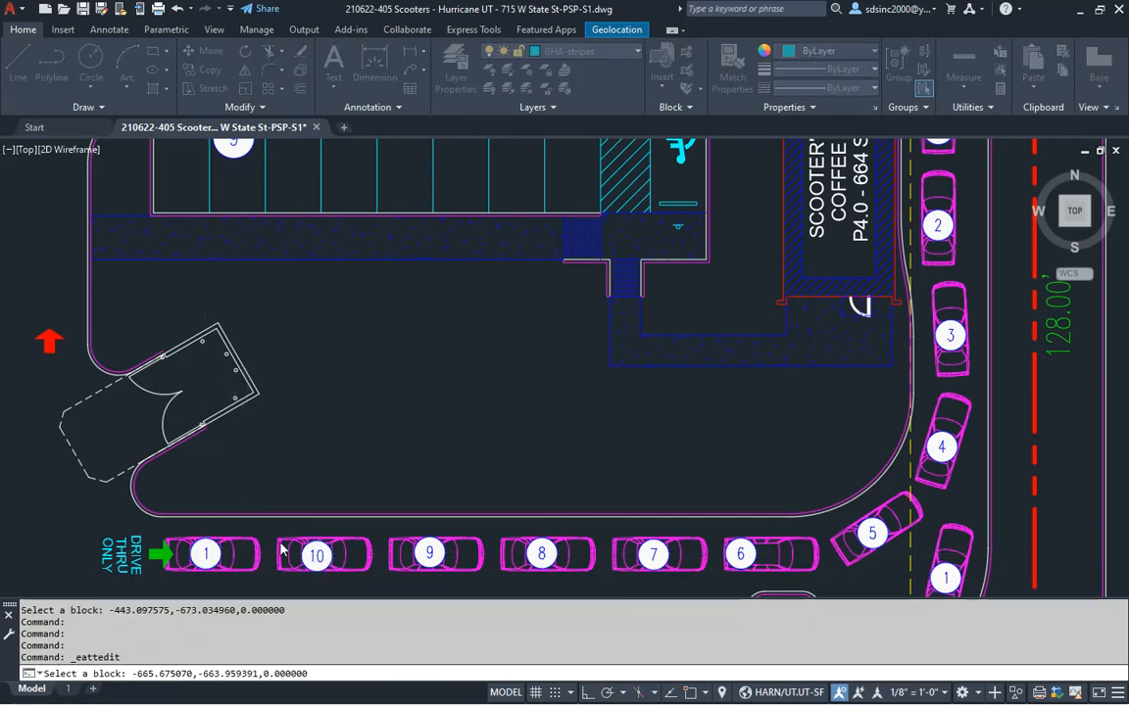
pyautogui.write('11')
pyautogui.click(584, 450)
# Number the second lane's curved-section tags 4 through 7
pyautogui.moveTo(694, 543); pyautogui.dragTo(661, 333, button='middle')
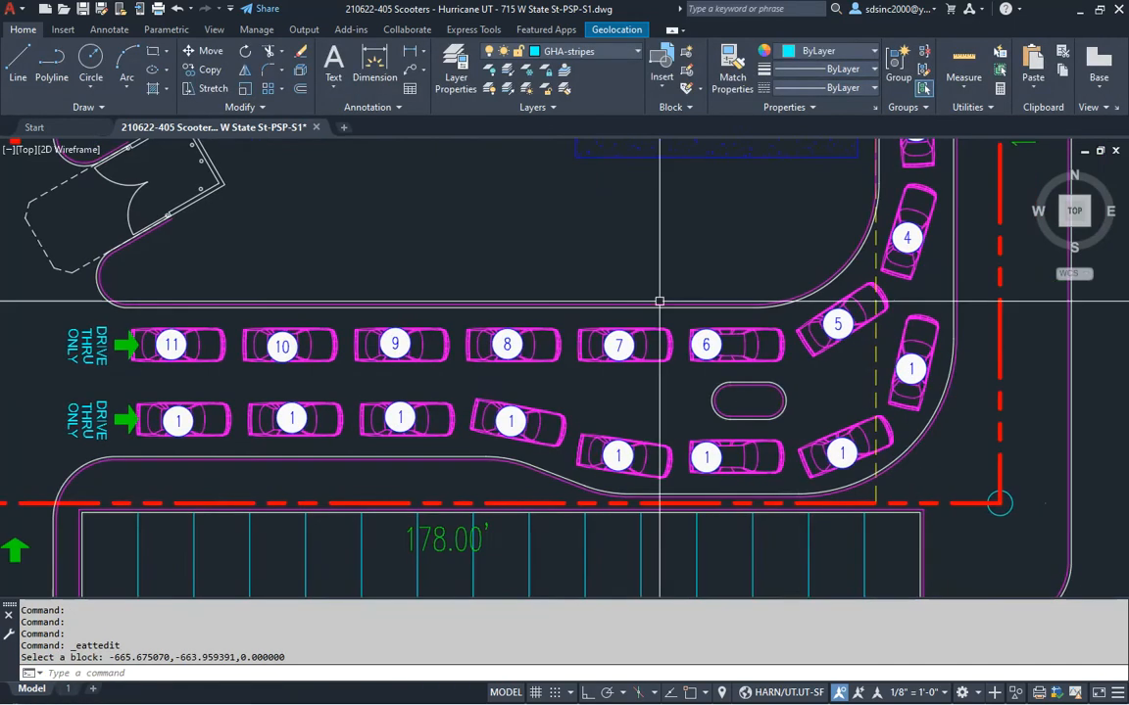
pyautogui.moveTo(744, 378); pyautogui.dragTo(693, 378, button='middle')
pyautogui.press('Escape')
pyautogui.press('Escape')
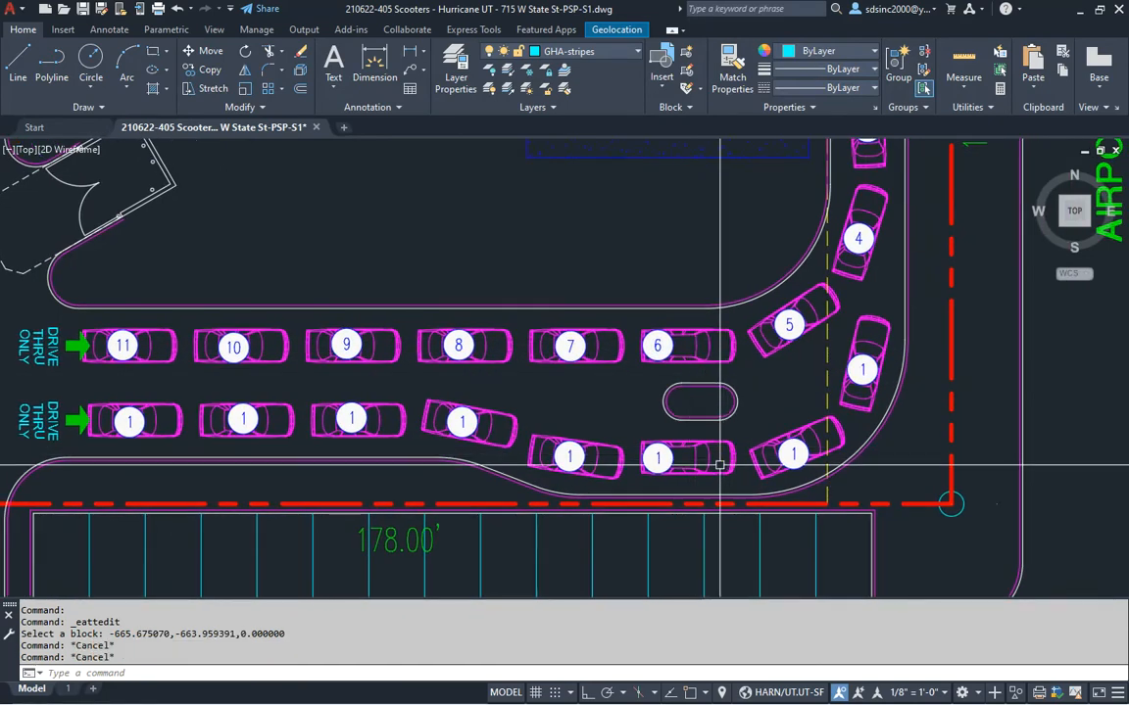
pyautogui.doubleClick(861, 371)
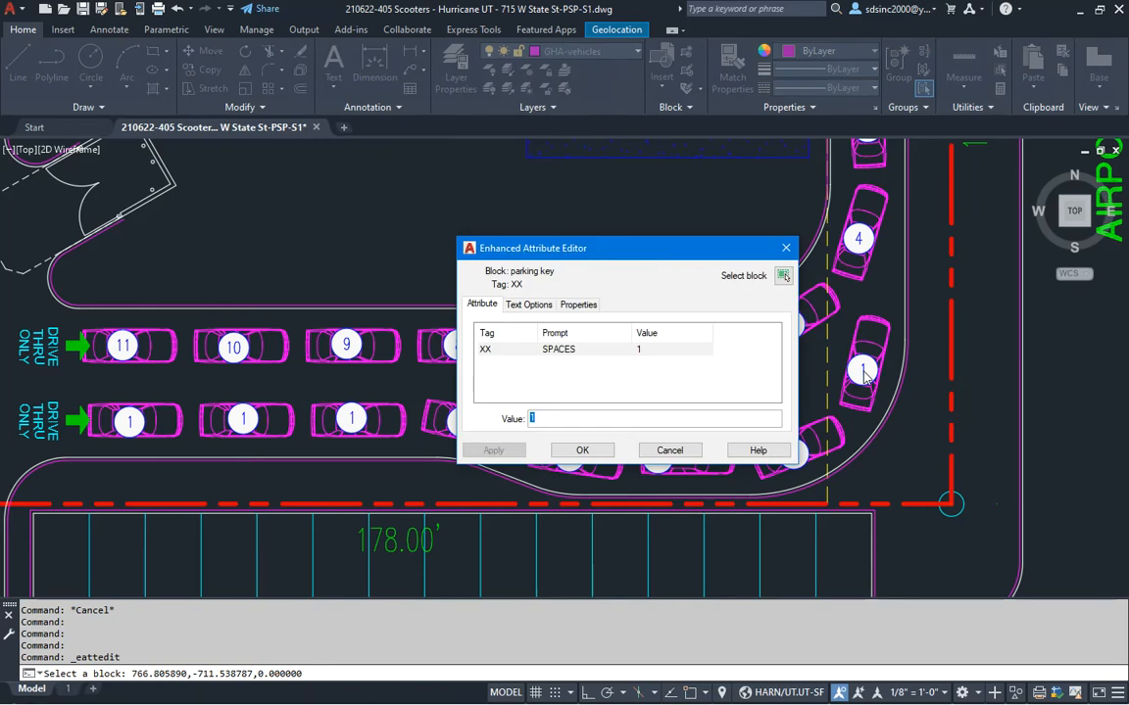
pyautogui.click(582, 450)
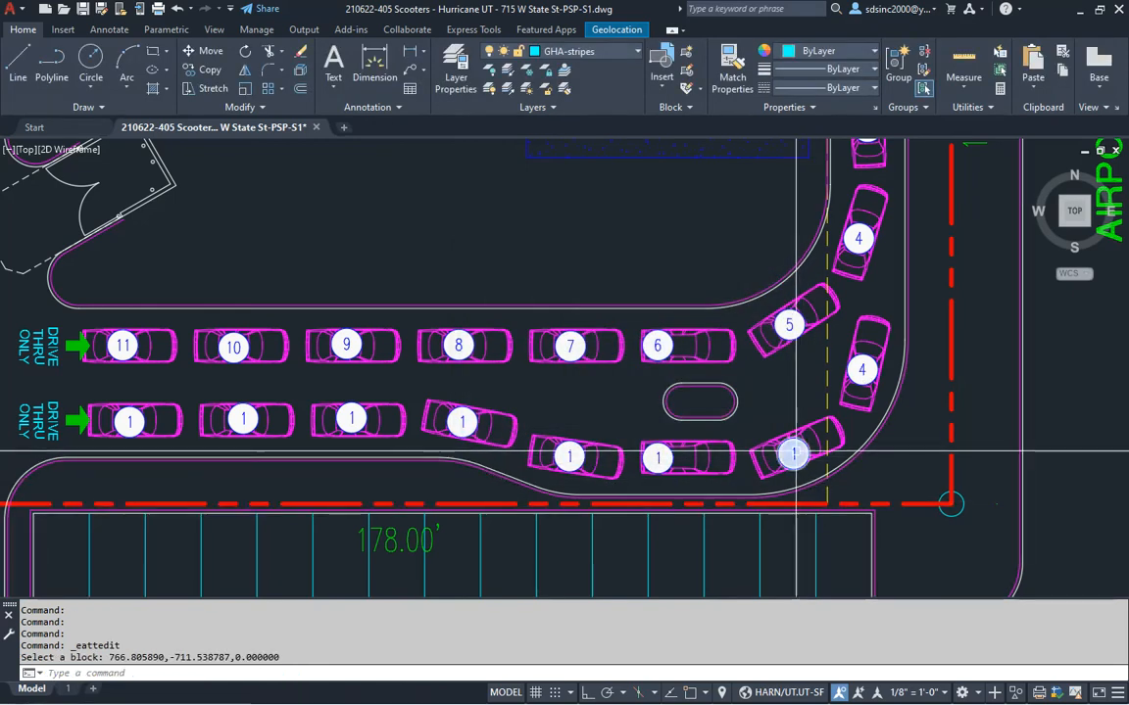
pyautogui.doubleClick(655, 454)
pyautogui.click(582, 451)
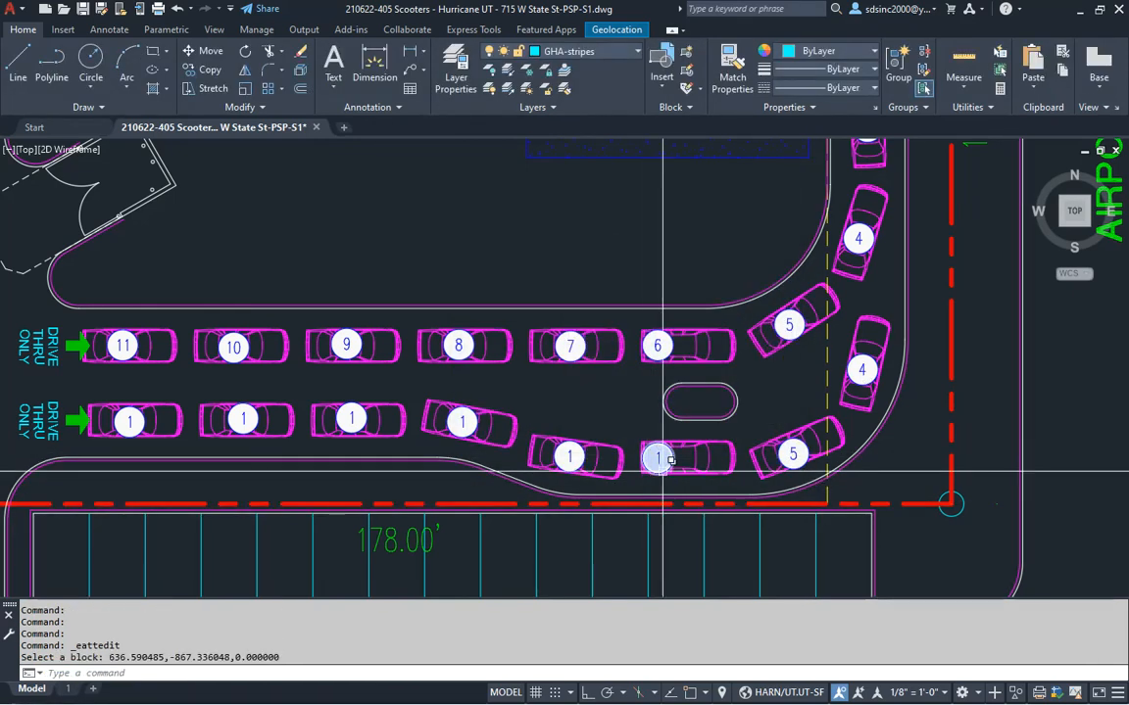
pyautogui.doubleClick(676, 451)
pyautogui.write('6')
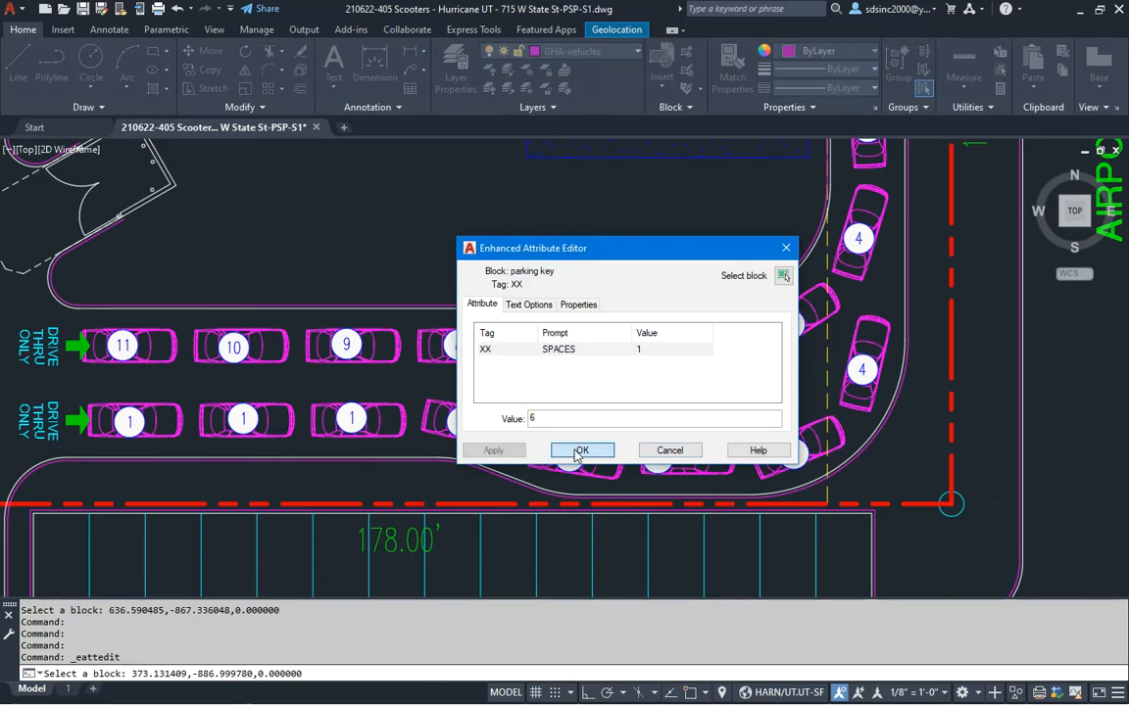
pyautogui.click(580, 451)
pyautogui.doubleClick(570, 456)
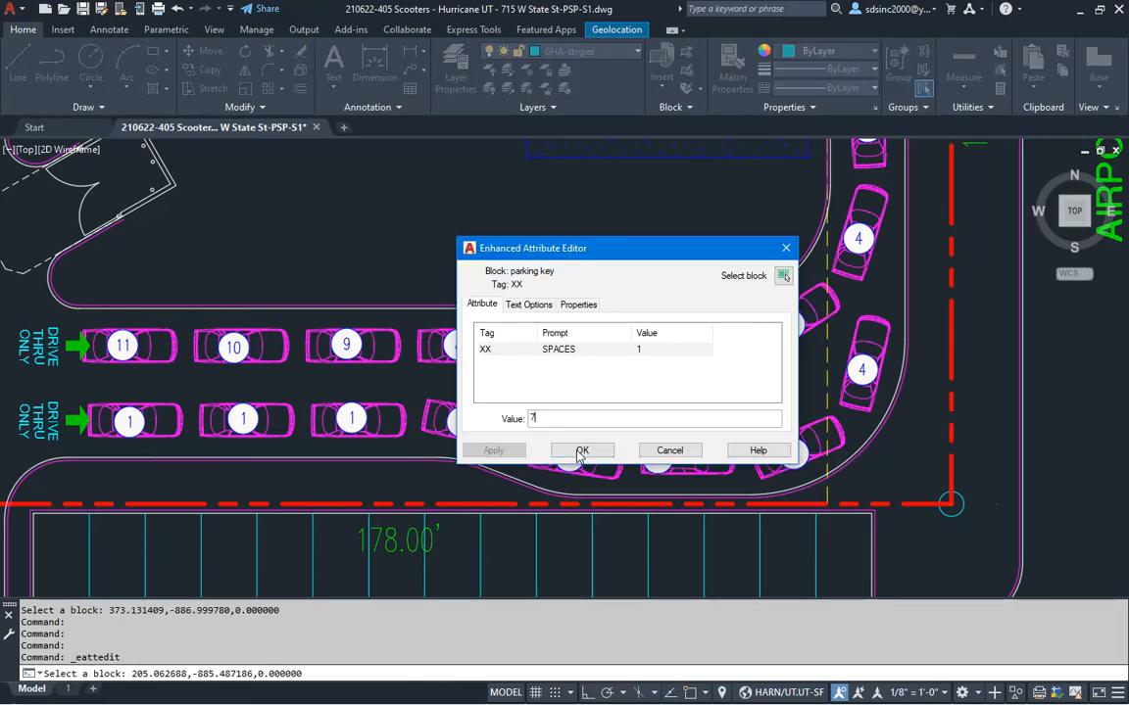
pyautogui.click(582, 451)
# Number the second lane's angled car and following tags 8, 9 and 10
pyautogui.doubleClick(461, 423)
pyautogui.write('8')
pyautogui.click(582, 450)
pyautogui.doubleClick(351, 419)
pyautogui.write('9')
pyautogui.click(582, 451)
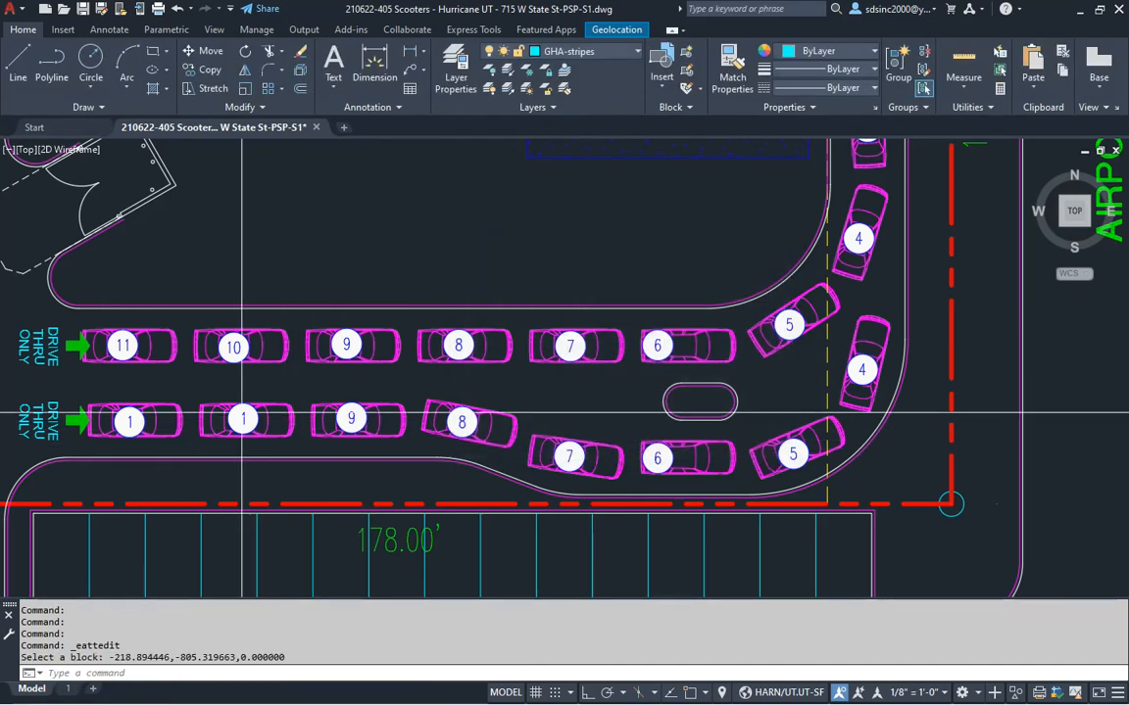
pyautogui.doubleClick(243, 422)
pyautogui.write('1')
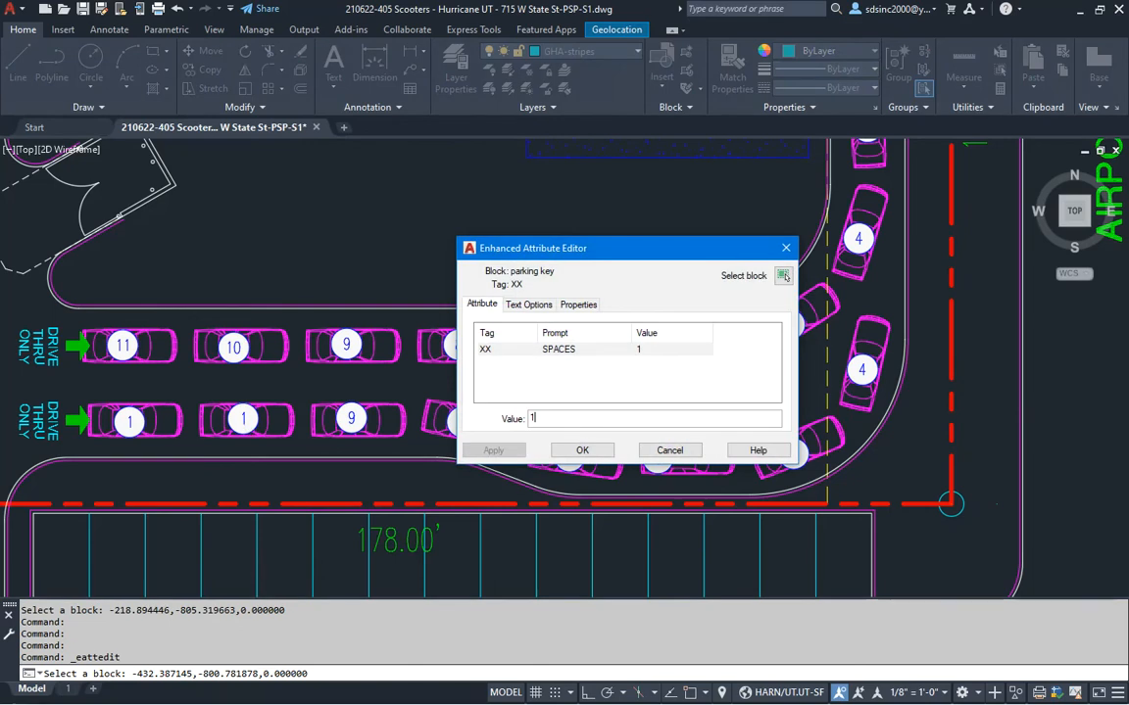
pyautogui.click(580, 450)
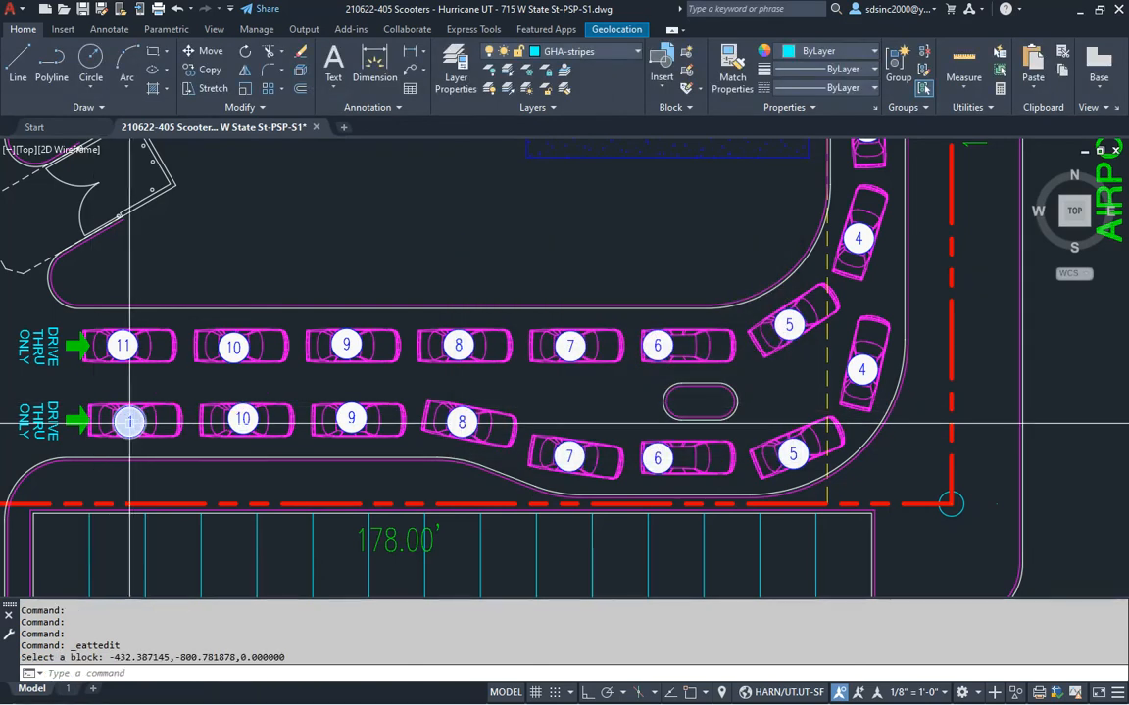
pyautogui.doubleClick(129, 422)
# Set the second lane's first-car tag to 11
pyautogui.write('11')
pyautogui.click(583, 450)
pyautogui.moveTo(531, 387)
pyautogui.mouseDown(button='middle')
pyautogui.moveTo(587, 402)
pyautogui.moveTo(568, 413)
pyautogui.mouseUp(button='middle')
pyautogui.scroll(-3, 568, 413)
# Select sign clearance bar.dwg in the Scooters blocks folder
pyautogui.hotkey('alt', 'Tab')
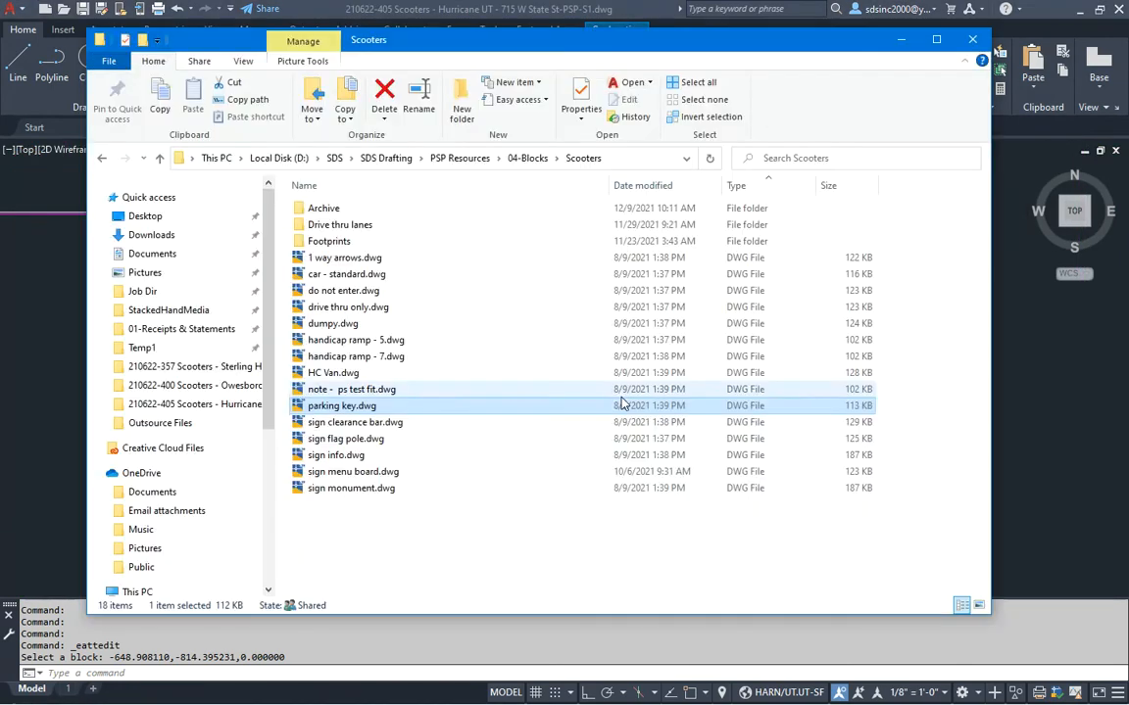
pyautogui.click(351, 424)
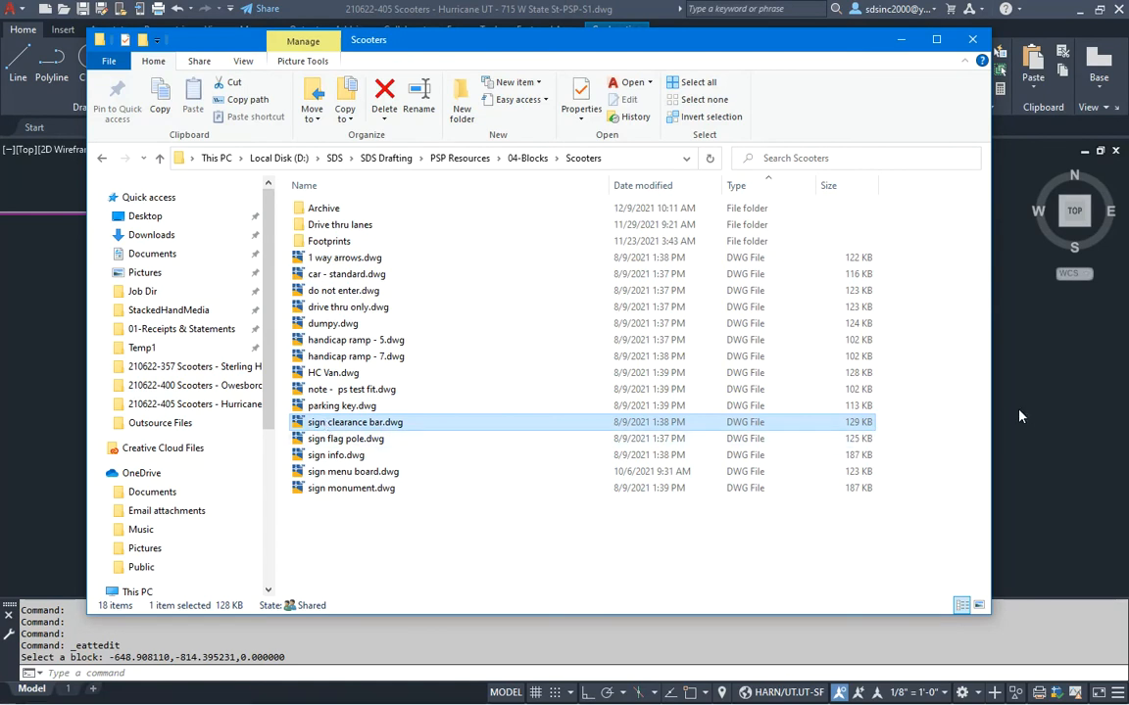
pyautogui.hotkey('alt', 'Tab')
# Make GHA-sign the current layer and save the drawing
pyautogui.click(596, 55)
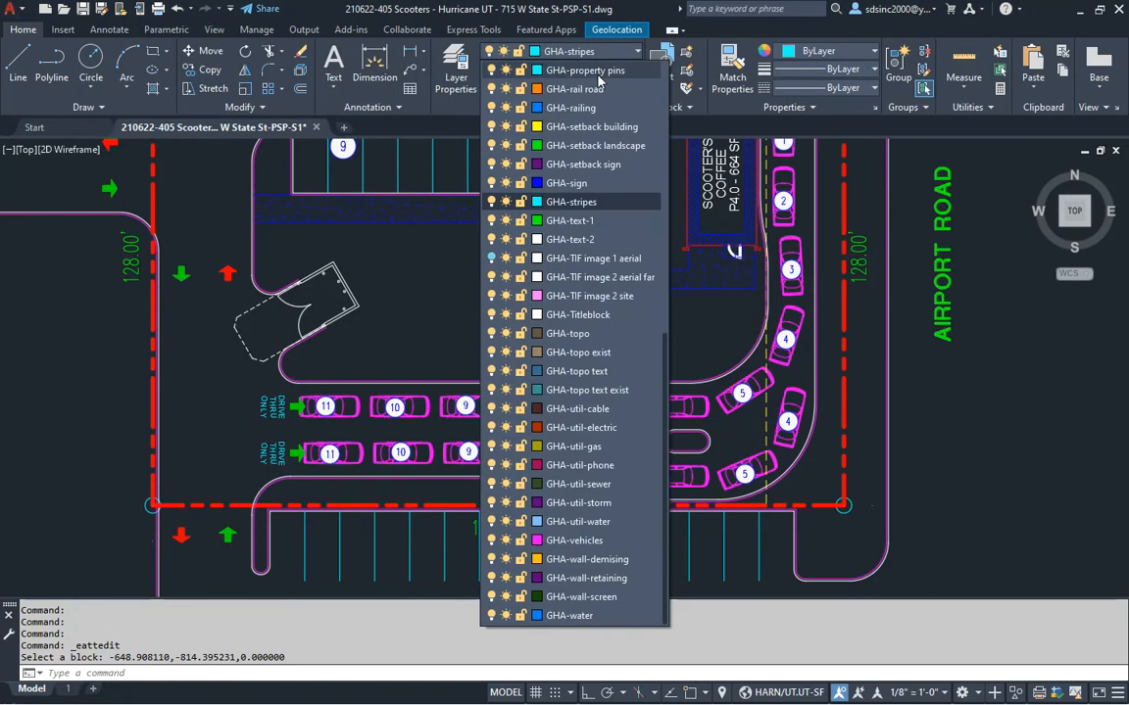
pyautogui.click(578, 183)
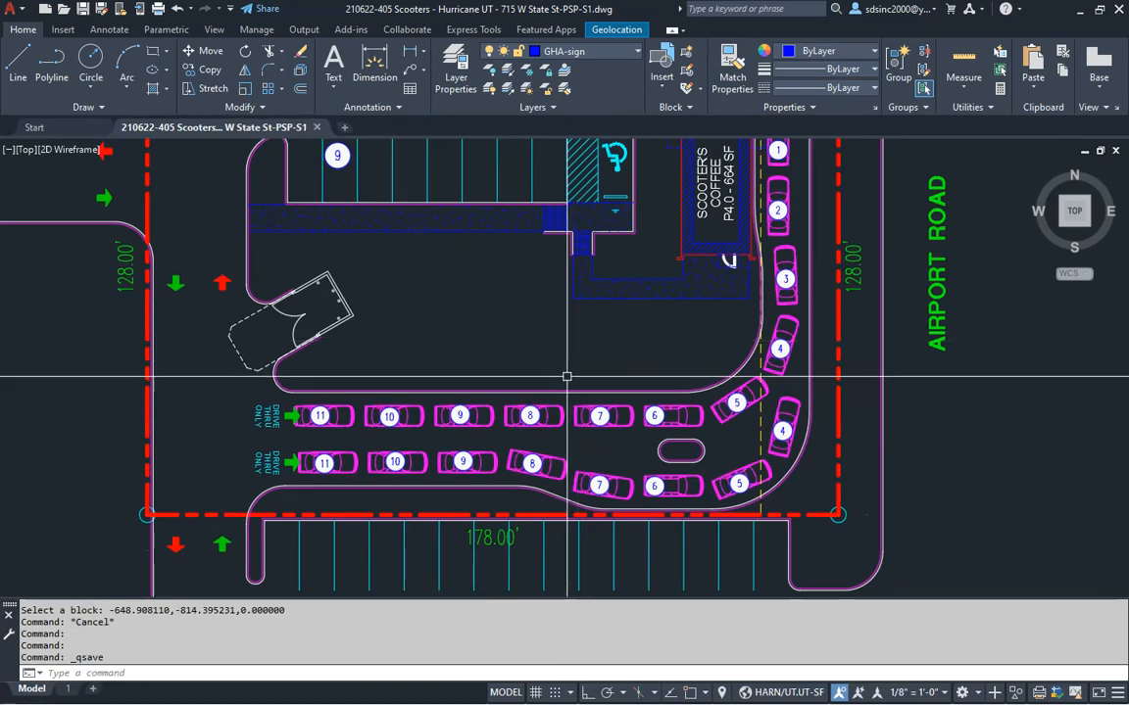
pyautogui.hotkey('alt', 'Tab')
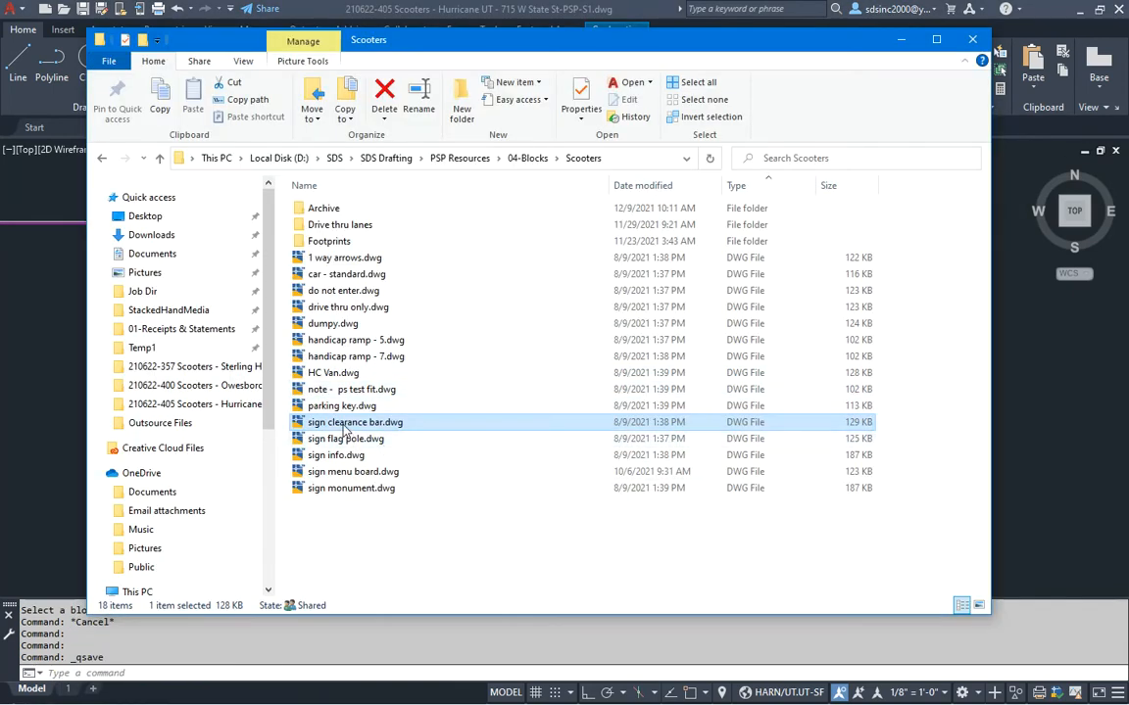
# Place sign clearance bar.dwg vertically on the upper lane's entry curb beside car 11
pyautogui.moveTo(1044, 446); pyautogui.dragTo(479, 396)
pyautogui.scroll(6, 479, 397)
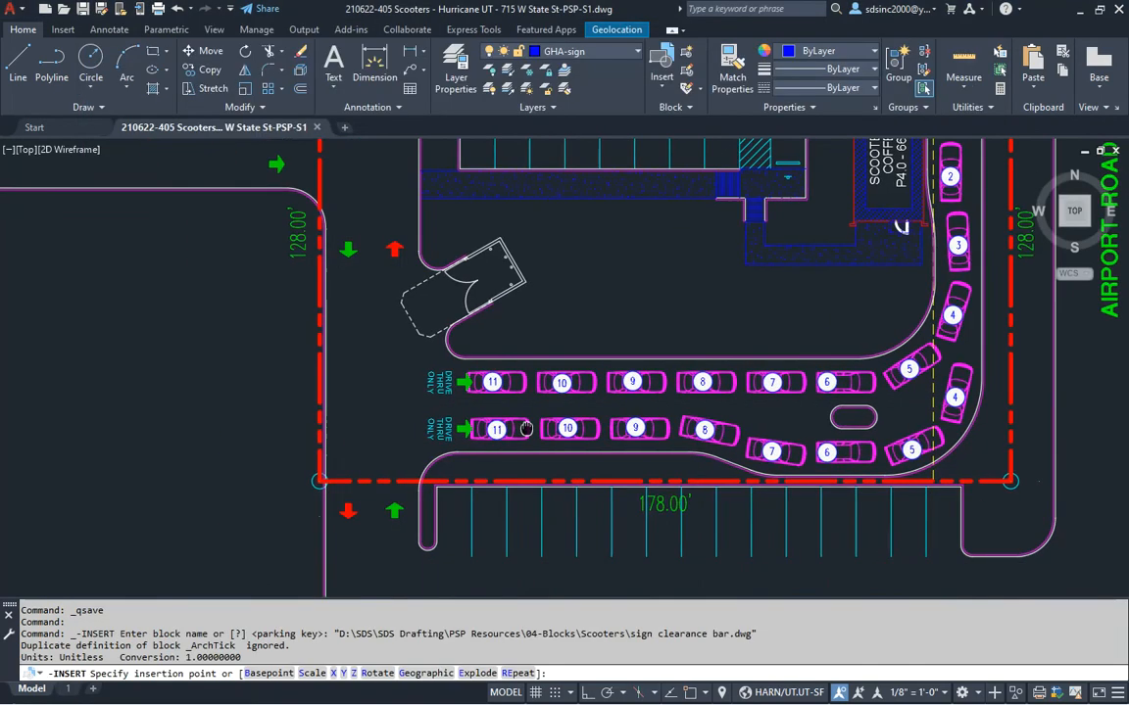
pyautogui.scroll(4, 493, 281)
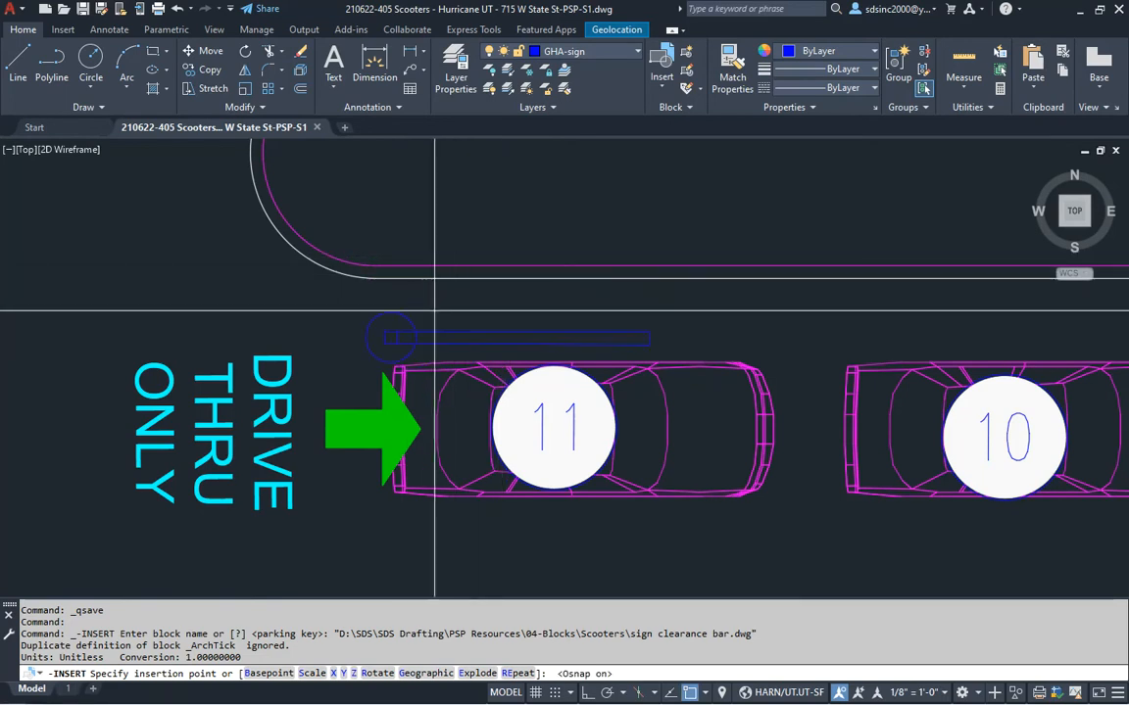
pyautogui.moveTo(439, 315); pyautogui.dragTo(534, 323, button='middle')
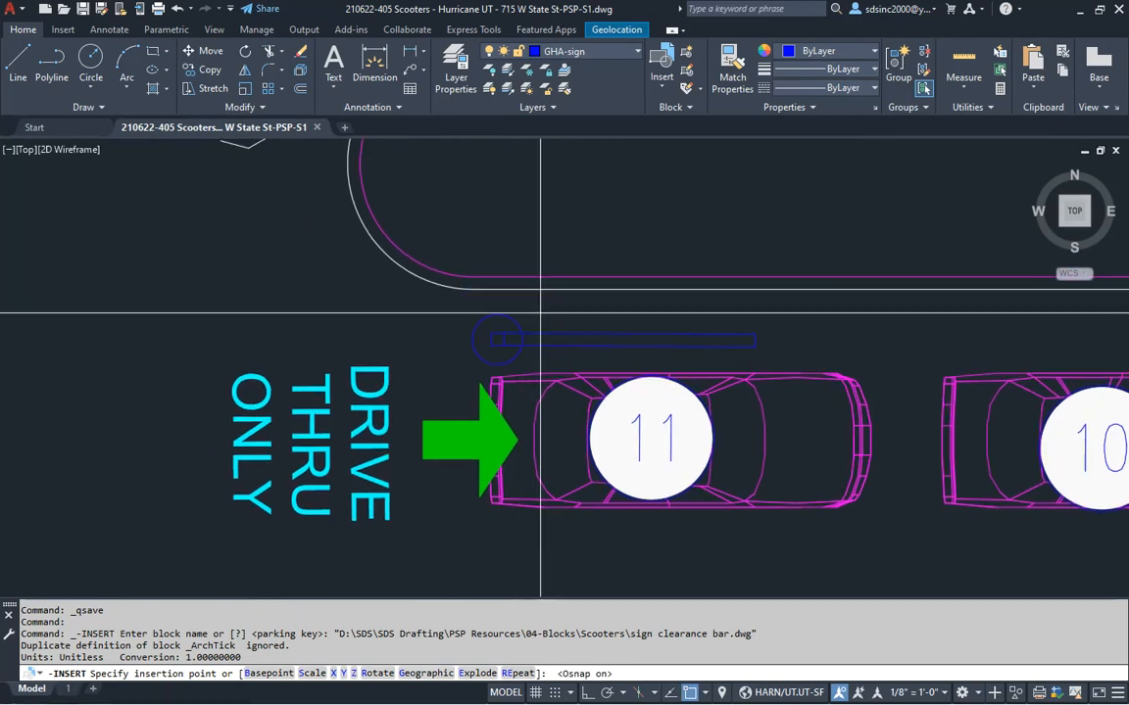
pyautogui.press('space')
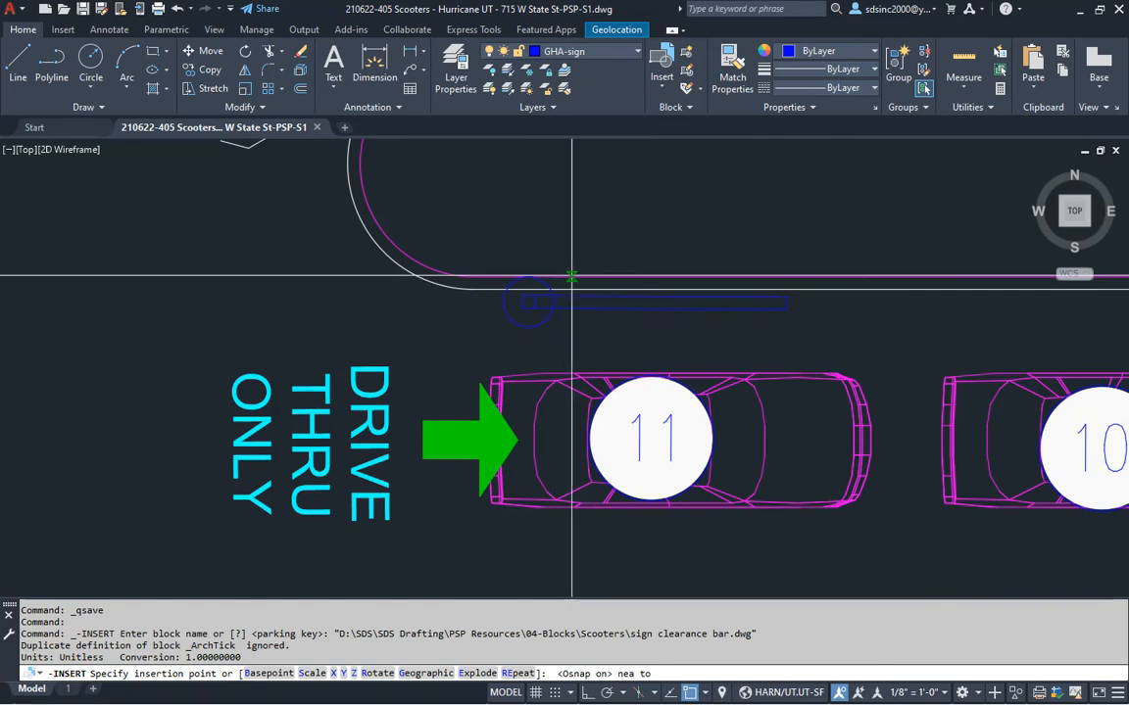
pyautogui.click(563, 277)
pyautogui.press('Return')
pyautogui.press('Return')
pyautogui.click(570, 294)
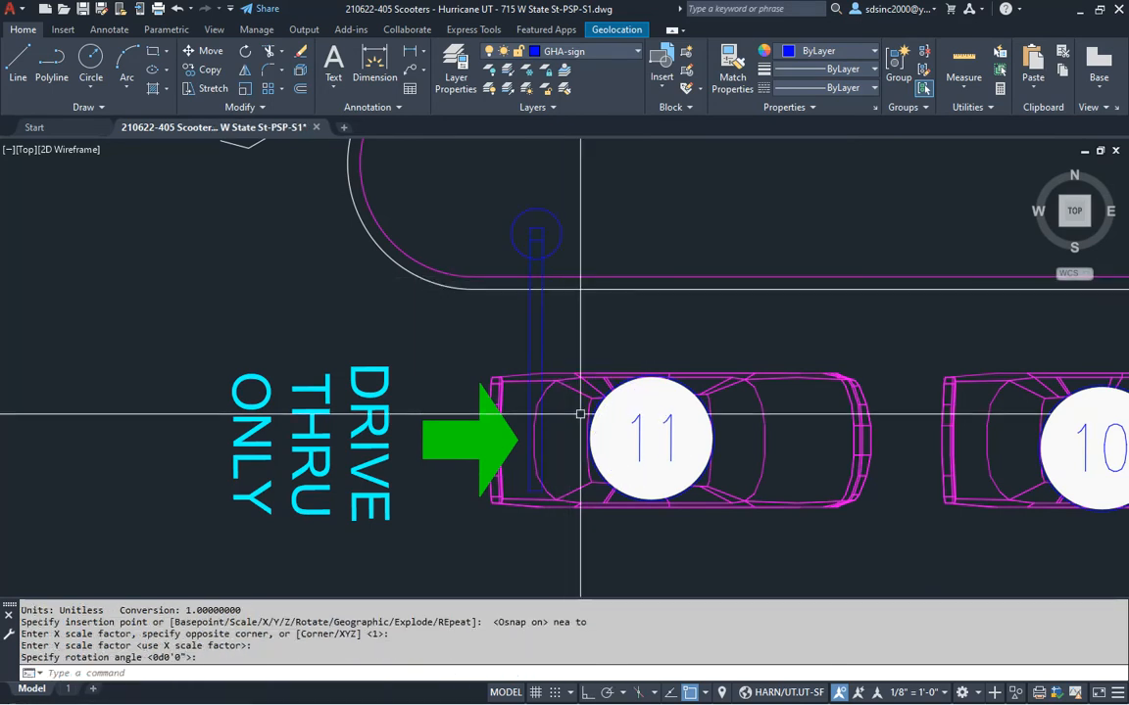
pyautogui.scroll(-4, 578, 401)
pyautogui.moveTo(577, 396)
pyautogui.mouseDown(button='middle')
pyautogui.moveTo(556, 294)
pyautogui.moveTo(537, 327)
pyautogui.mouseUp(button='middle')
# Start a MIRROR on the sign, then cancel it without changes
pyautogui.press('Escape')
pyautogui.press('Escape')
pyautogui.write('mi')
pyautogui.press('Return')
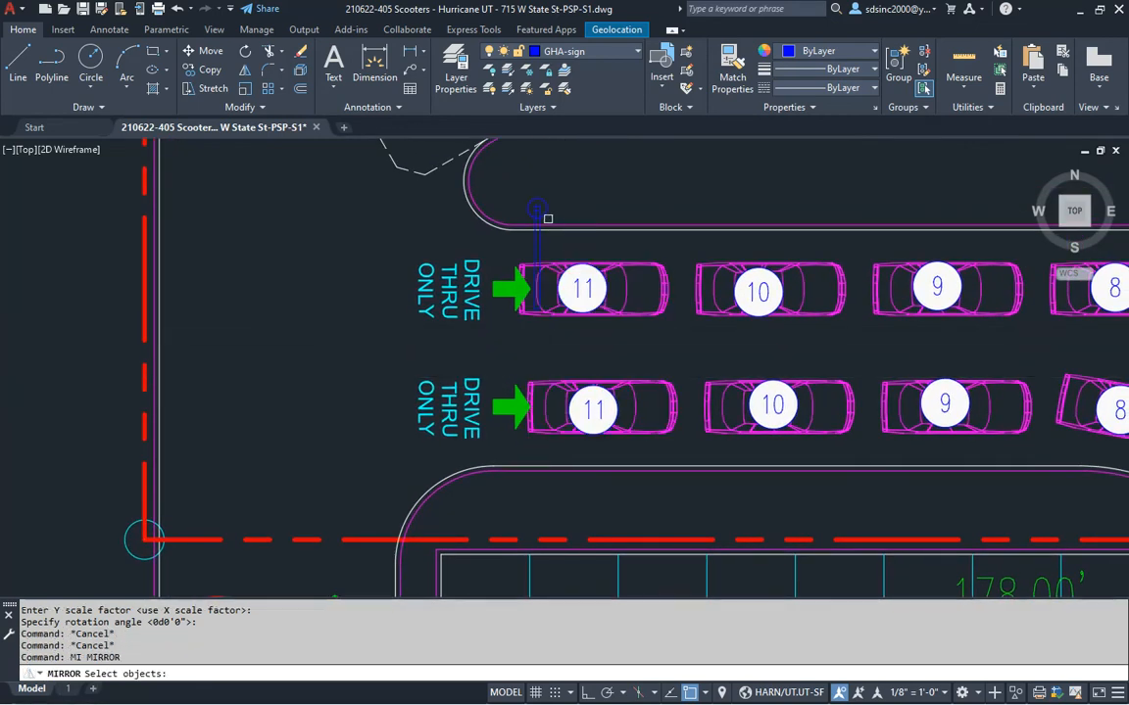
pyautogui.scroll(-2, 555, 249)
pyautogui.moveTo(858, 330); pyautogui.dragTo(671, 350, button='middle')
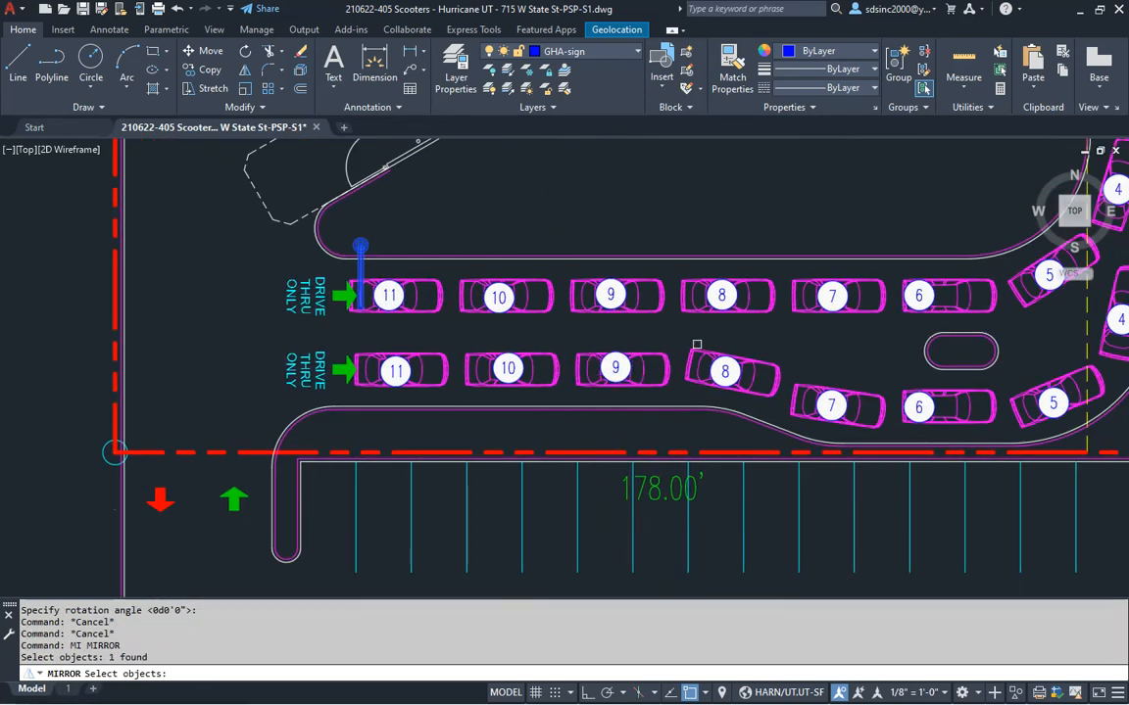
pyautogui.moveTo(365, 328); pyautogui.dragTo(459, 335, button='middle')
pyautogui.press('Escape')
pyautogui.press('Escape')
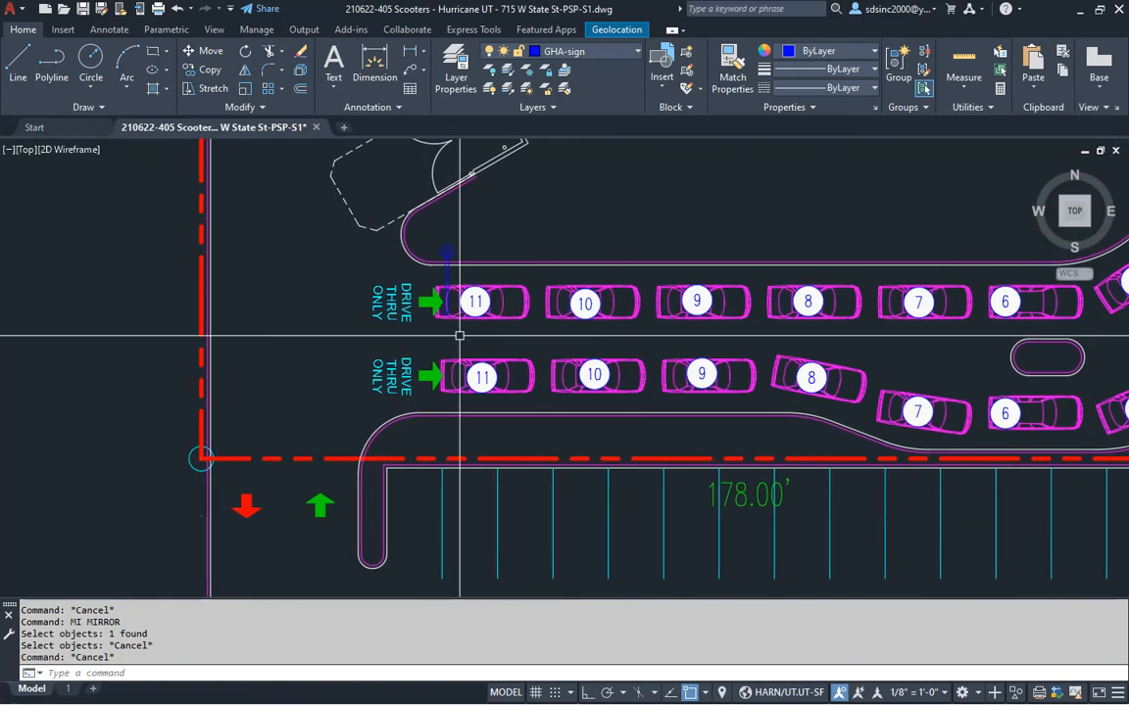
pyautogui.scroll(4, 440, 392)
# Insert a second sign clearance bar at the lower lane curb, rotated to stand vertical
pyautogui.hotkey('alt', 'Tab')
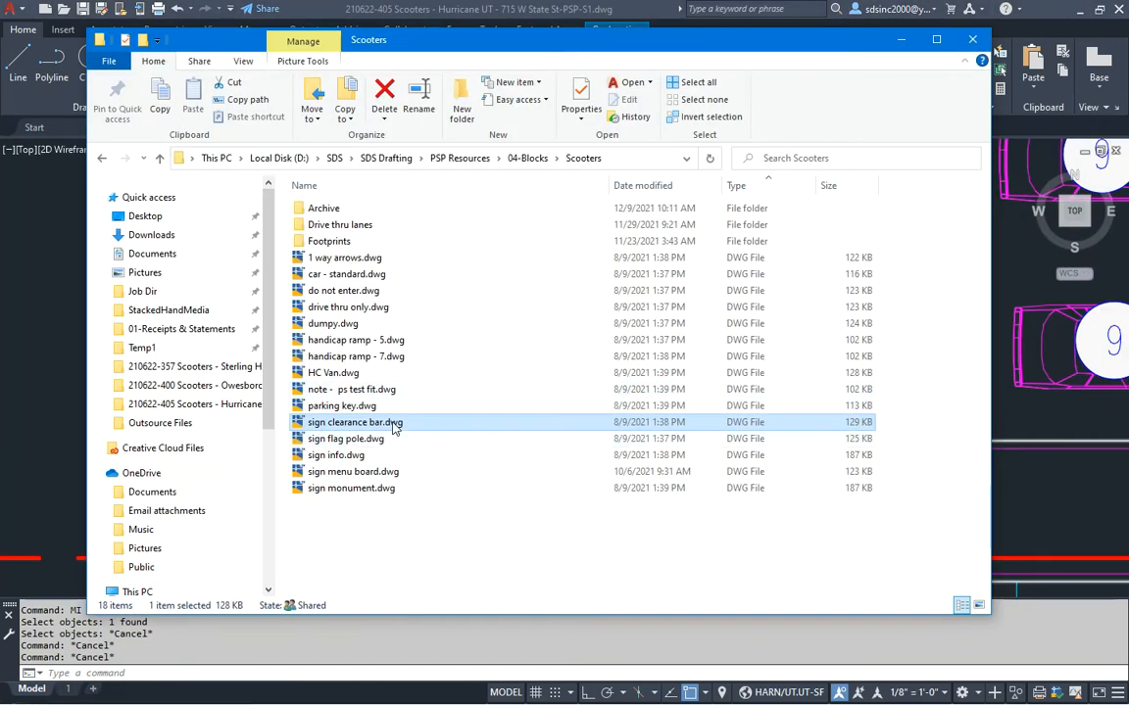
pyautogui.moveTo(1023, 464); pyautogui.dragTo(437, 459)
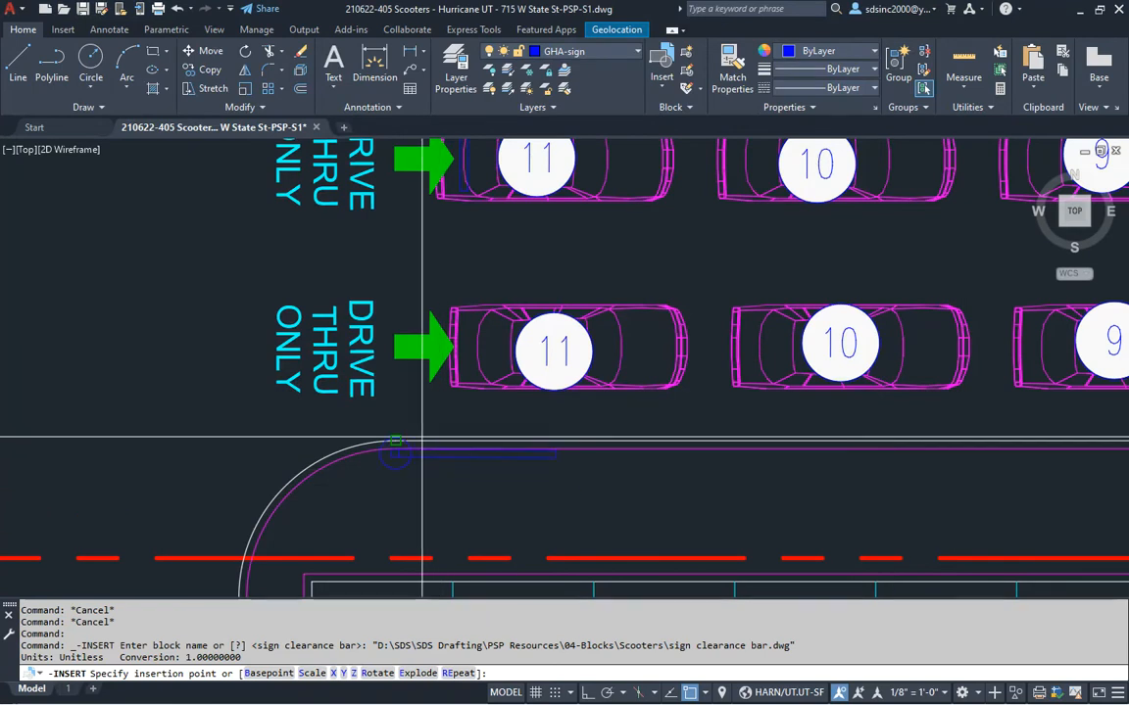
pyautogui.scroll(2, 436, 459)
pyautogui.click(498, 459)
pyautogui.press('Return')
pyautogui.press('Return')
pyautogui.click(510, 445)
pyautogui.moveTo(592, 409); pyautogui.dragTo(550, 434, button='middle')
pyautogui.scroll(-3, 551, 434)
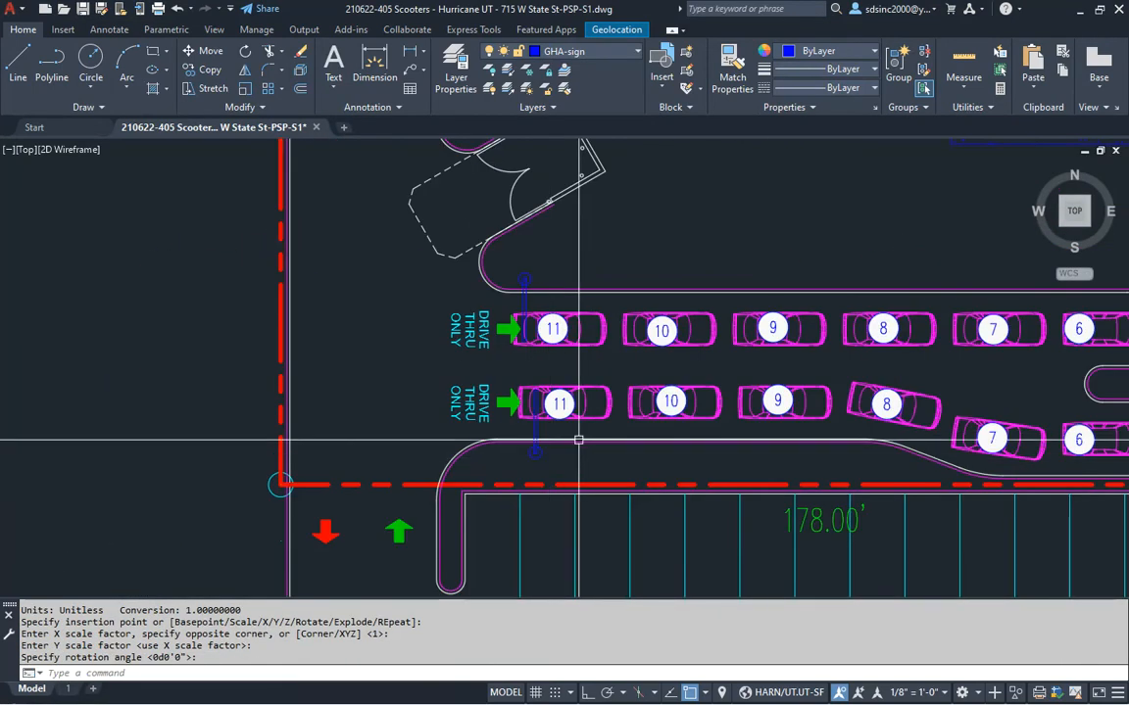
pyautogui.moveTo(845, 436); pyautogui.dragTo(700, 395, button='middle')
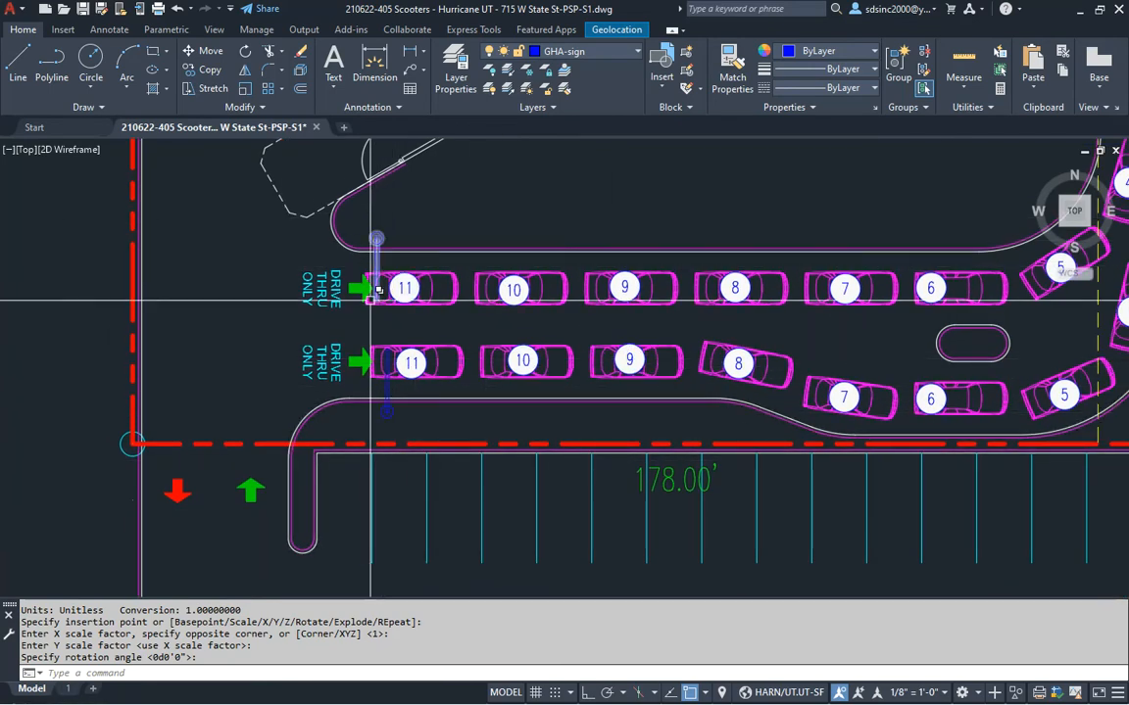
pyautogui.moveTo(376, 239); pyautogui.dragTo(500, 211, button='middle')
pyautogui.scroll(2, 511, 396)
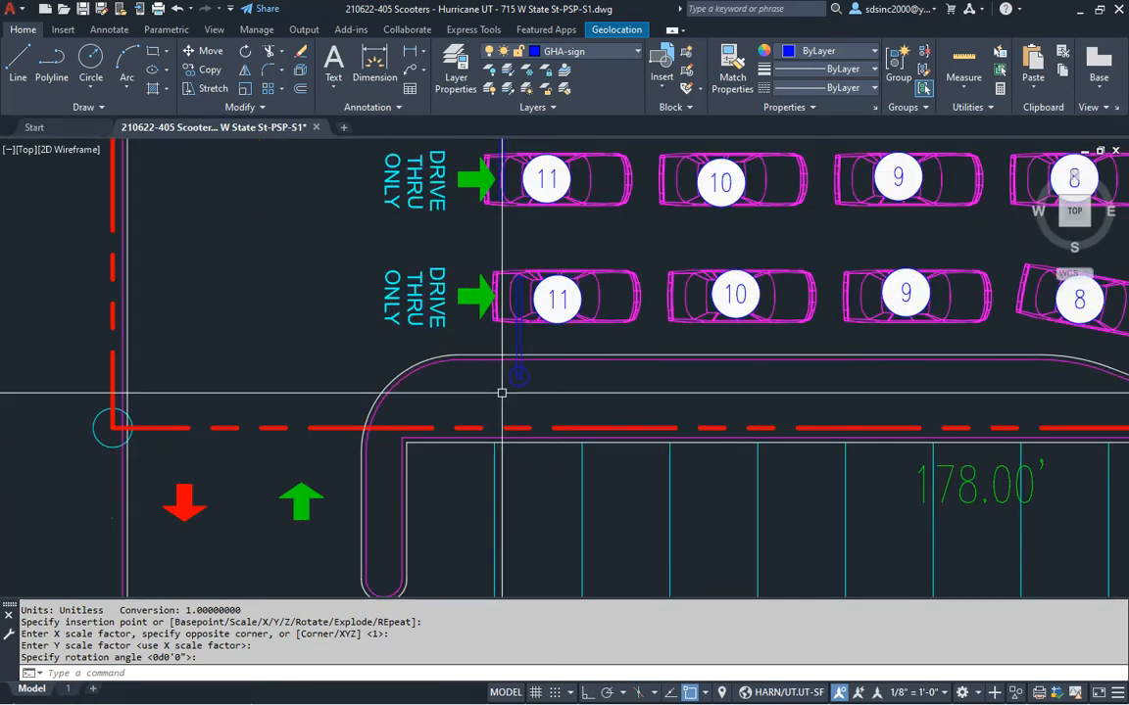
pyautogui.moveTo(504, 383); pyautogui.dragTo(524, 473, button='middle')
# Move the clearance bar with Ortho on so it spans both lanes in front of cars 11
pyautogui.press('Escape')
pyautogui.write('m')
pyautogui.press('Return')
pyautogui.click(529, 477)
pyautogui.press('Return')
pyautogui.click(529, 475)
pyautogui.press('F8')
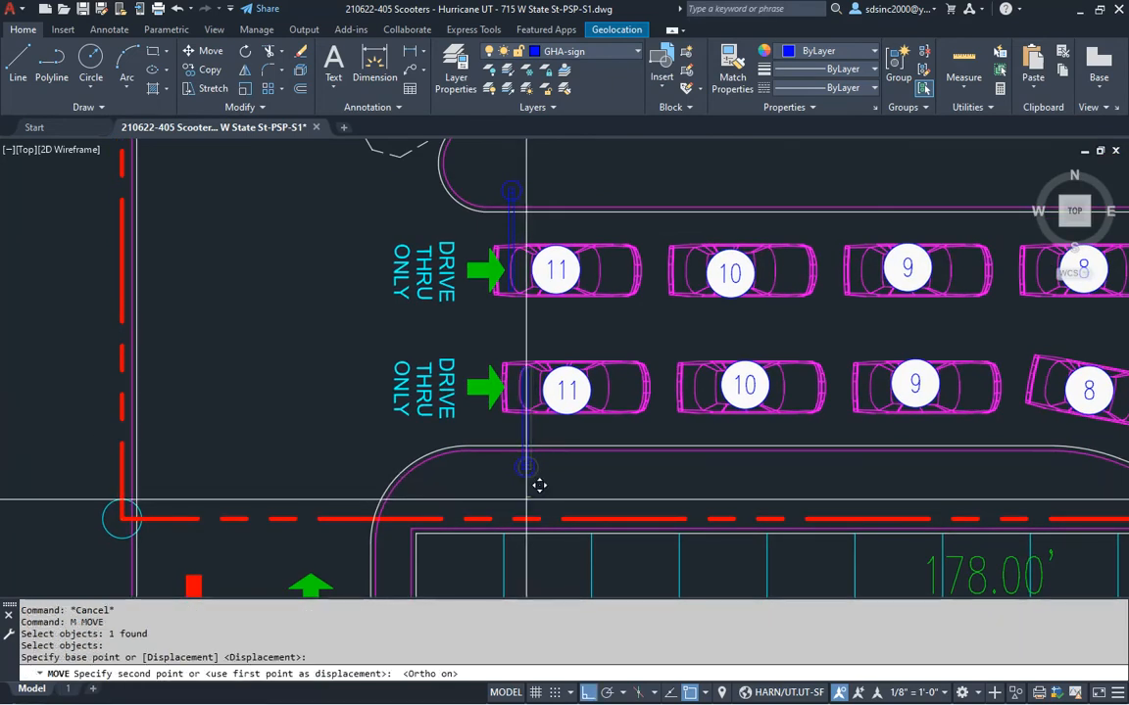
pyautogui.click(513, 495)
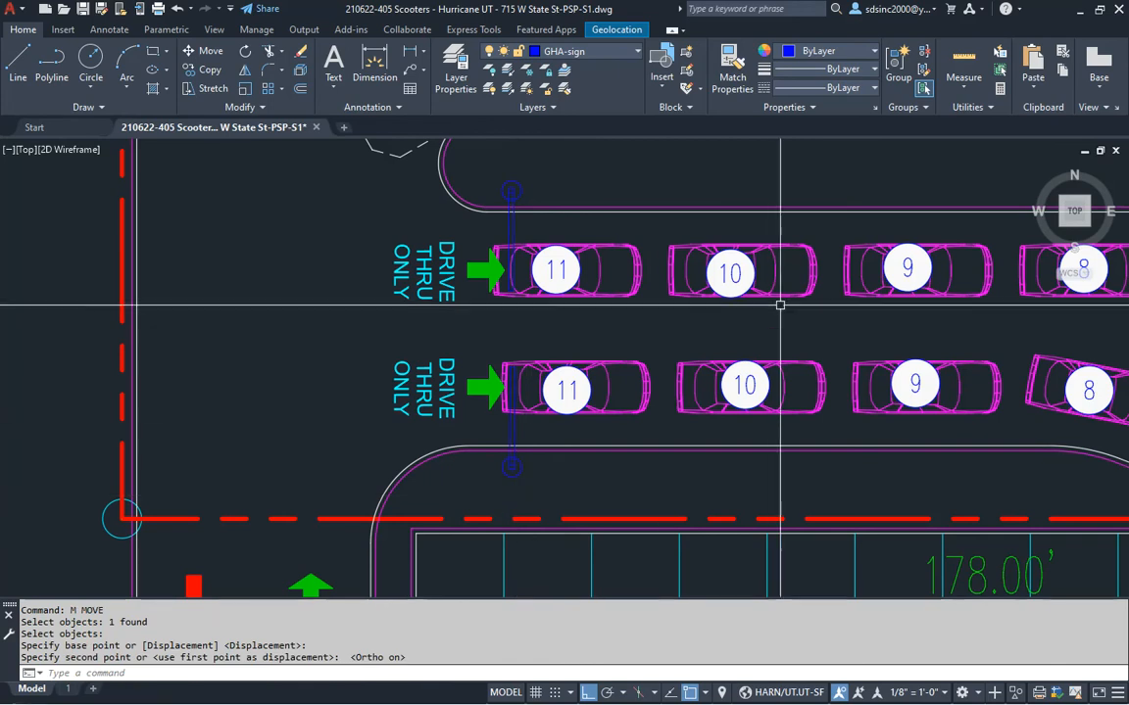
pyautogui.moveTo(770, 294); pyautogui.dragTo(628, 323, button='middle')
pyautogui.scroll(-2, 628, 324)
pyautogui.moveTo(737, 388); pyautogui.dragTo(645, 399, button='middle')
pyautogui.hotkey('alt', 'Tab')
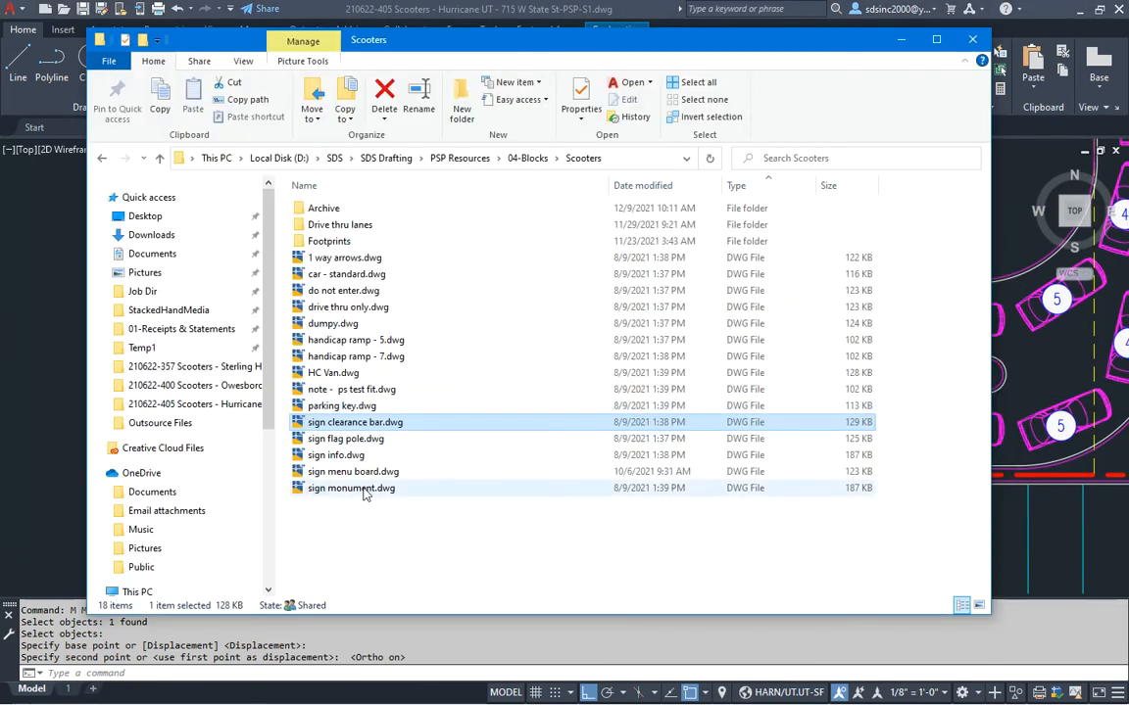
# Insert the sign flag pole block at the Scooter's Coffee building's north end at default scale
pyautogui.click(353, 441)
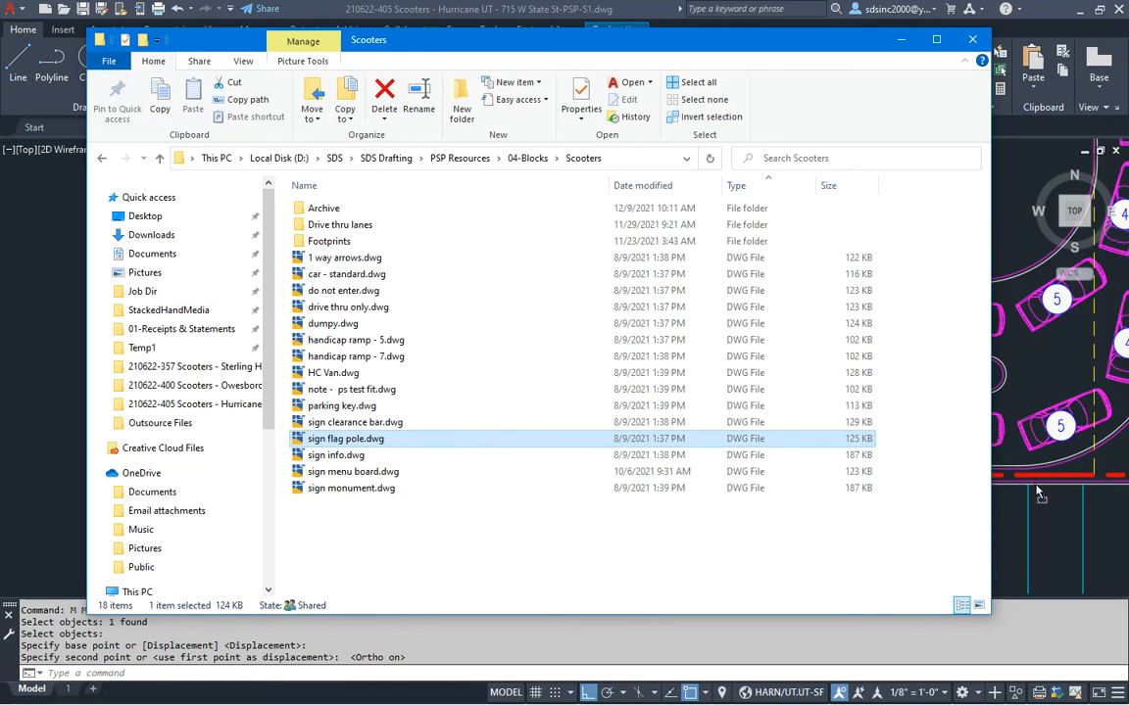
pyautogui.moveTo(1022, 492); pyautogui.dragTo(1031, 482)
pyautogui.moveTo(975, 279); pyautogui.dragTo(680, 557, button='middle')
pyautogui.moveTo(684, 280); pyautogui.dragTo(650, 479, button='middle')
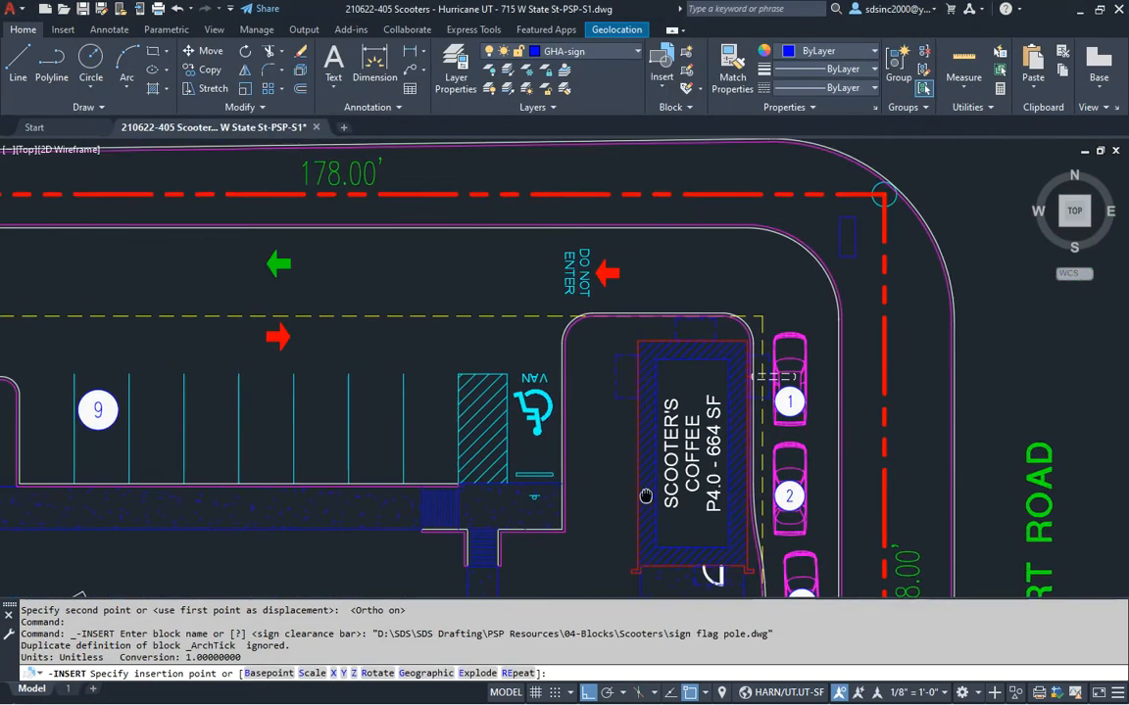
pyautogui.scroll(4, 676, 331)
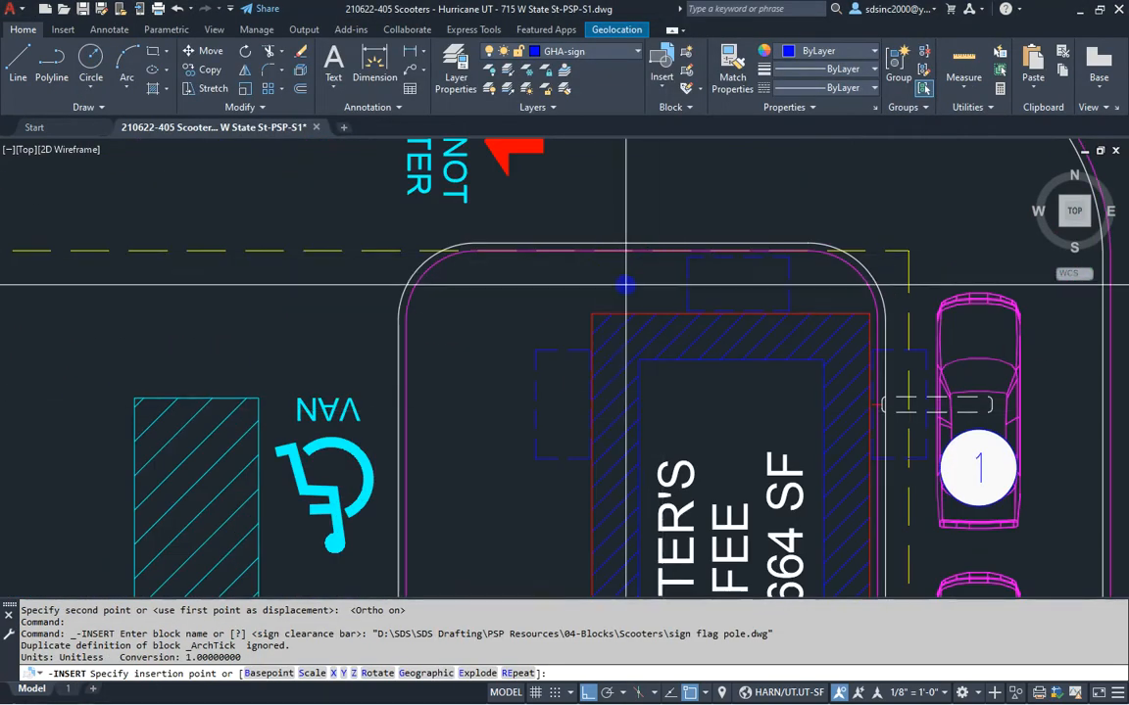
pyautogui.scroll(-4, 588, 294)
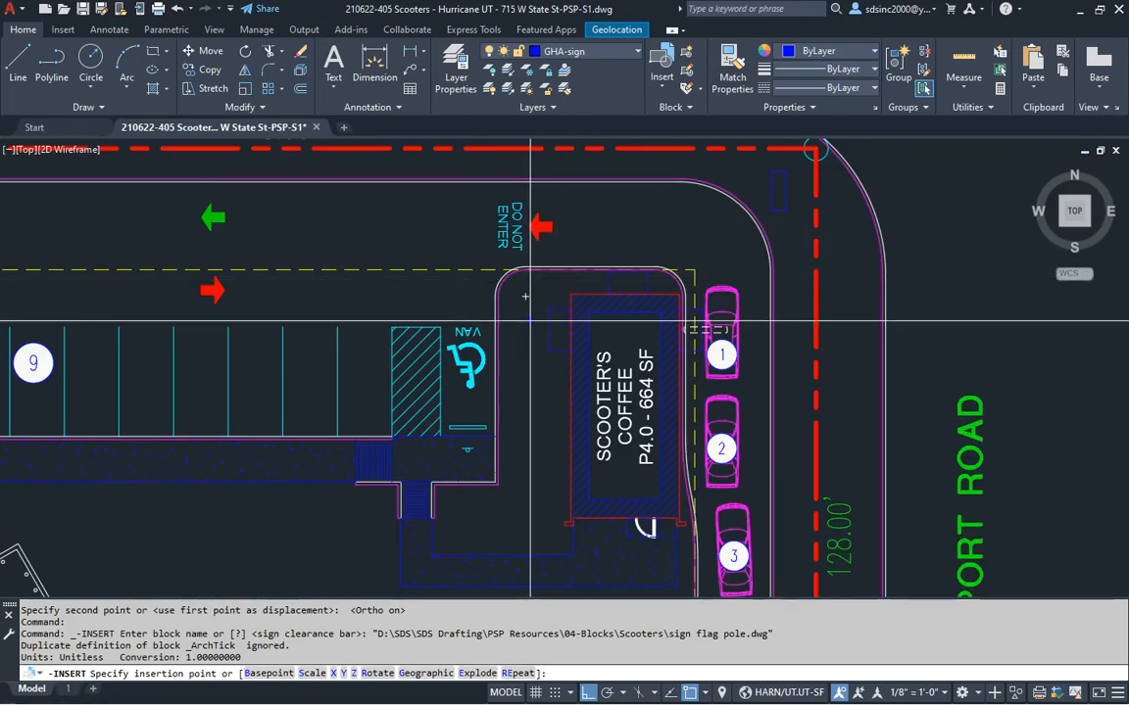
pyautogui.click(530, 284)
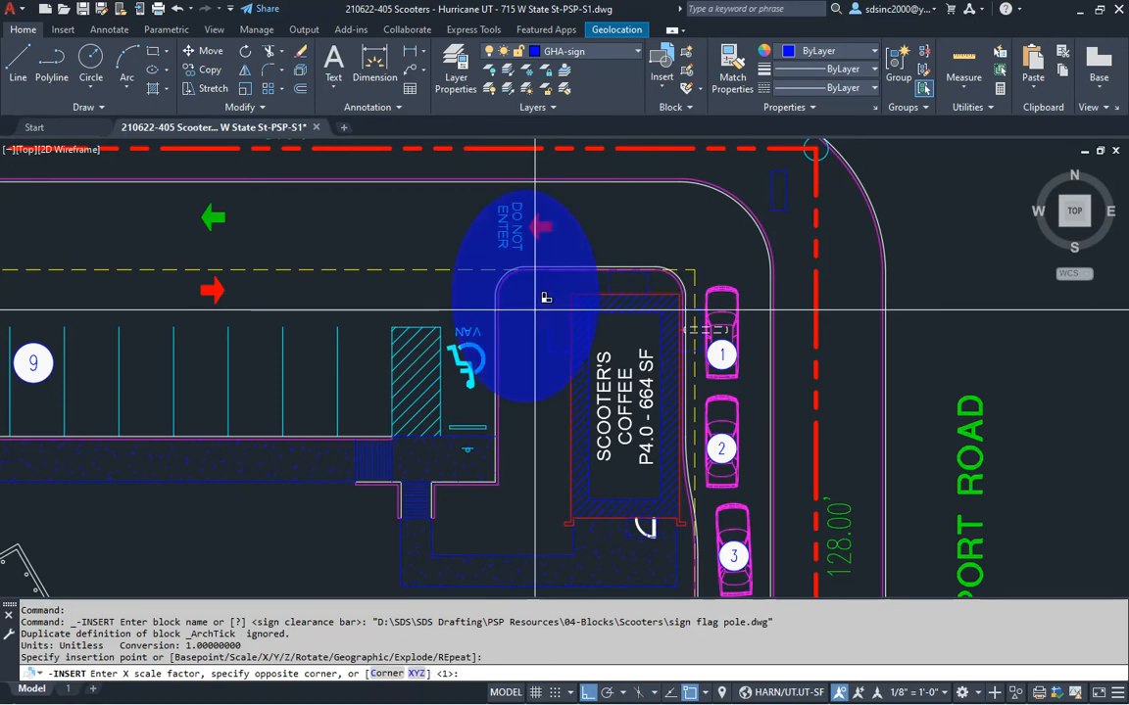
pyautogui.press('Return')
pyautogui.press('Return')
pyautogui.moveTo(545, 367); pyautogui.dragTo(675, 327, button='middle')
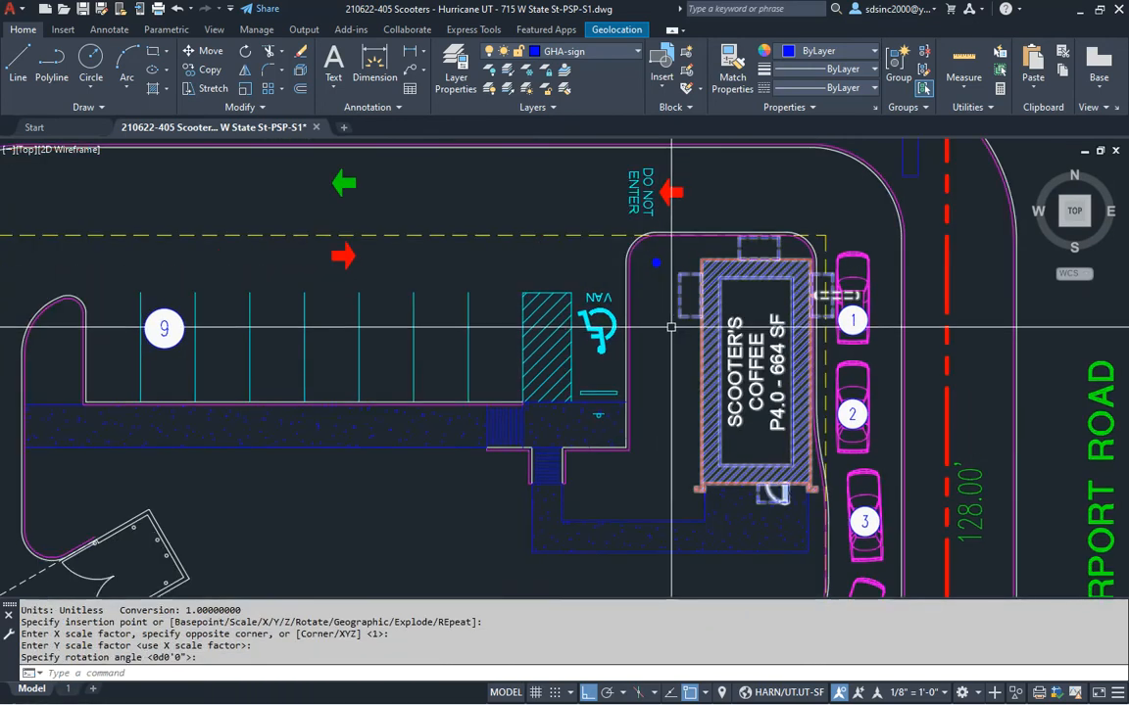
pyautogui.scroll(-2, 675, 327)
pyautogui.hotkey('alt', 'Tab')
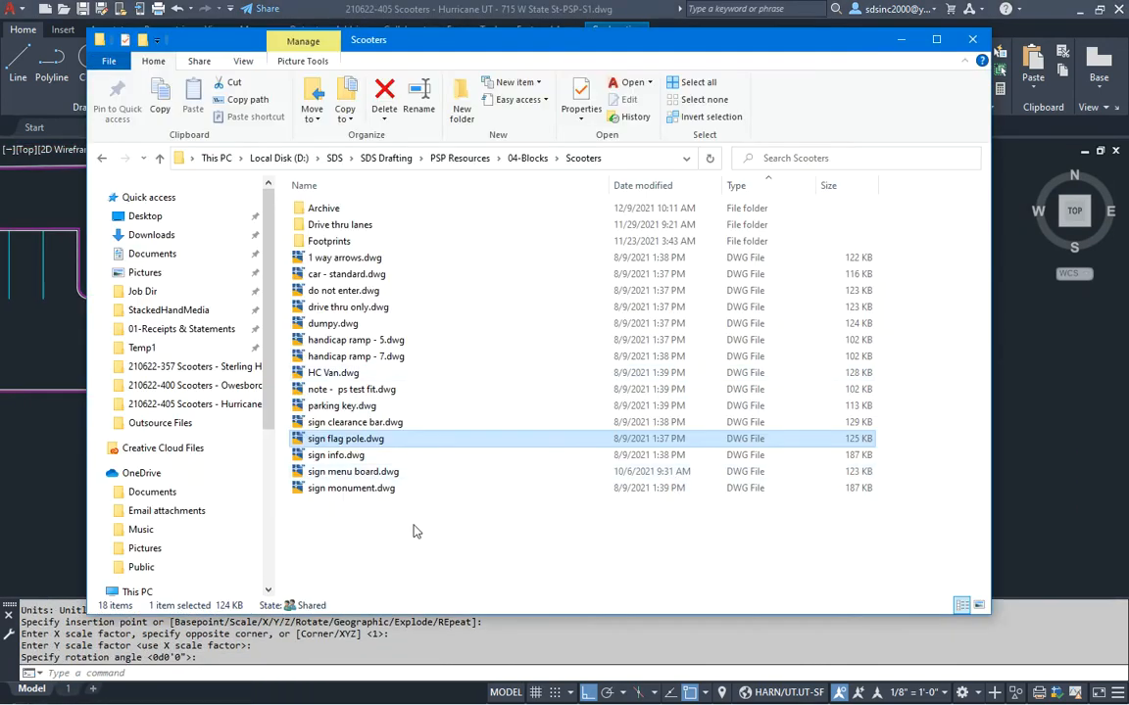
# Insert the sign info block below the DO NOT ENTER marking at default scale
pyautogui.click(331, 457)
pyautogui.moveTo(335, 458); pyautogui.dragTo(1014, 473)
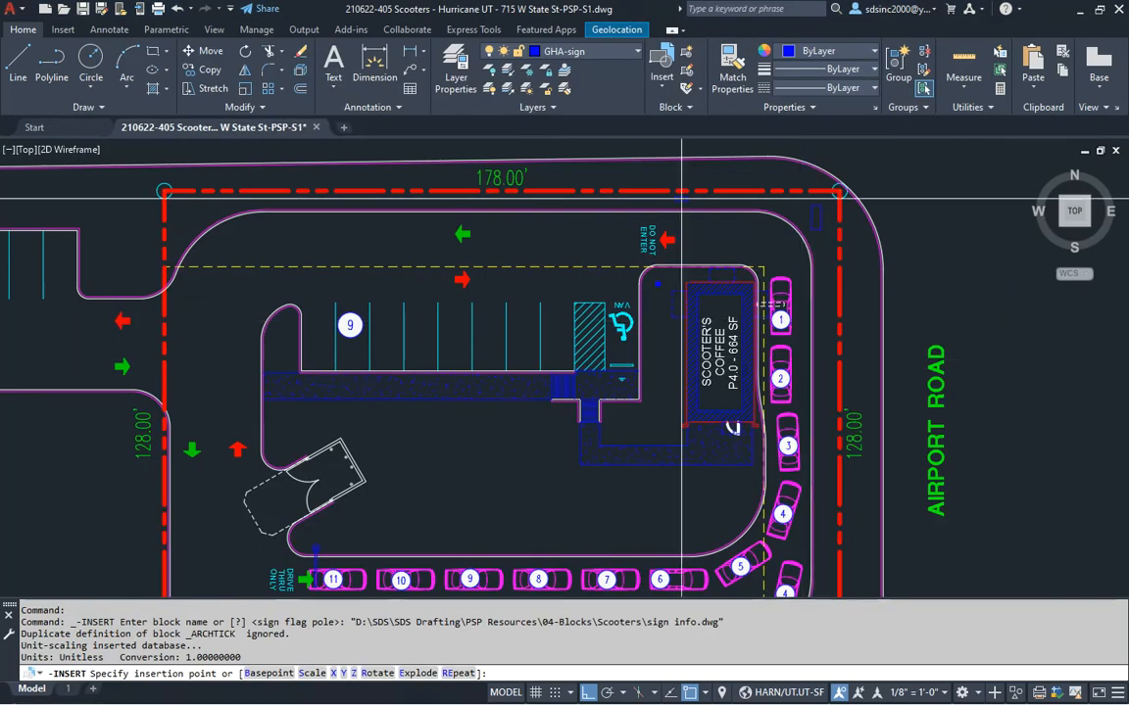
pyautogui.scroll(5, 650, 210)
pyautogui.click(660, 437)
pyautogui.press('Return')
pyautogui.press('Return')
# Accept the default rotation, then start moving the info sign and cancel, leaving it in place
pyautogui.press('Return')
pyautogui.scroll(-4, 741, 248)
pyautogui.scroll(3, 749, 479)
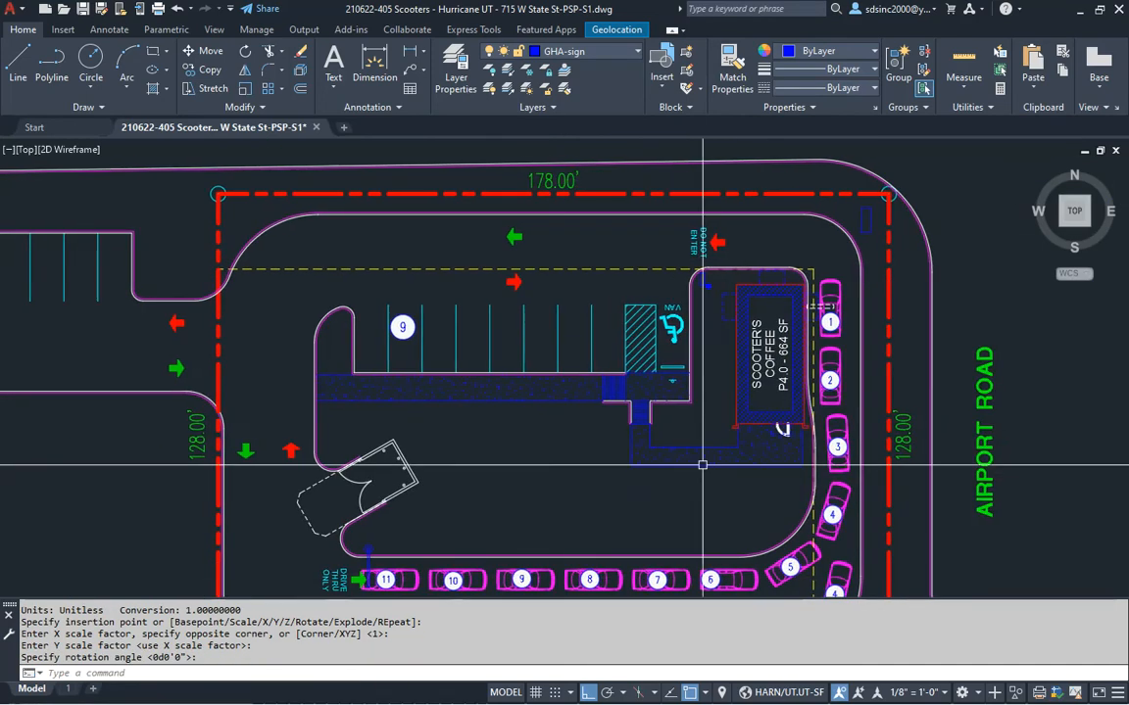
pyautogui.write('m')
pyautogui.press('Return')
pyautogui.click(693, 299)
pyautogui.press('Return')
pyautogui.click(693, 298)
pyautogui.press('Escape')
# Zoom out to review the whole Scooter's Coffee lot with its drive-thru tags and signs
pyautogui.scroll(-4, 736, 370)
pyautogui.moveTo(736, 370); pyautogui.dragTo(736, 331, button='middle')
pyautogui.hotkey('alt', 'Tab')
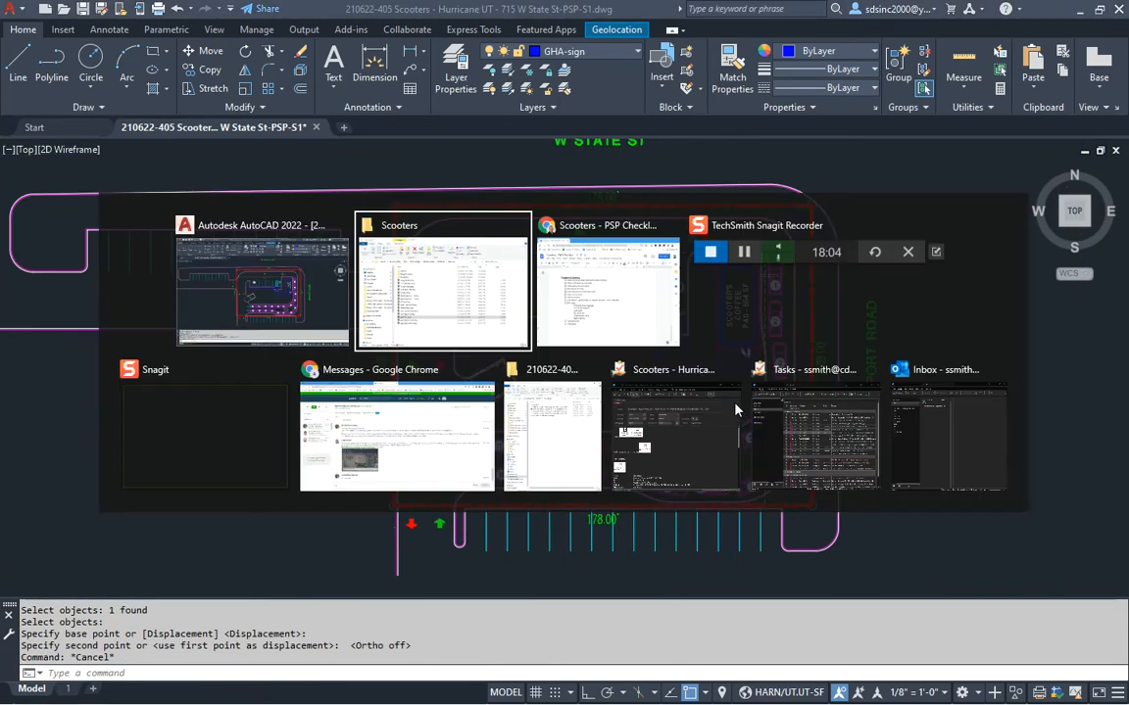
pyautogui.hotkey('alt', 'Tab')
pyautogui.scroll(6, 662, 207)
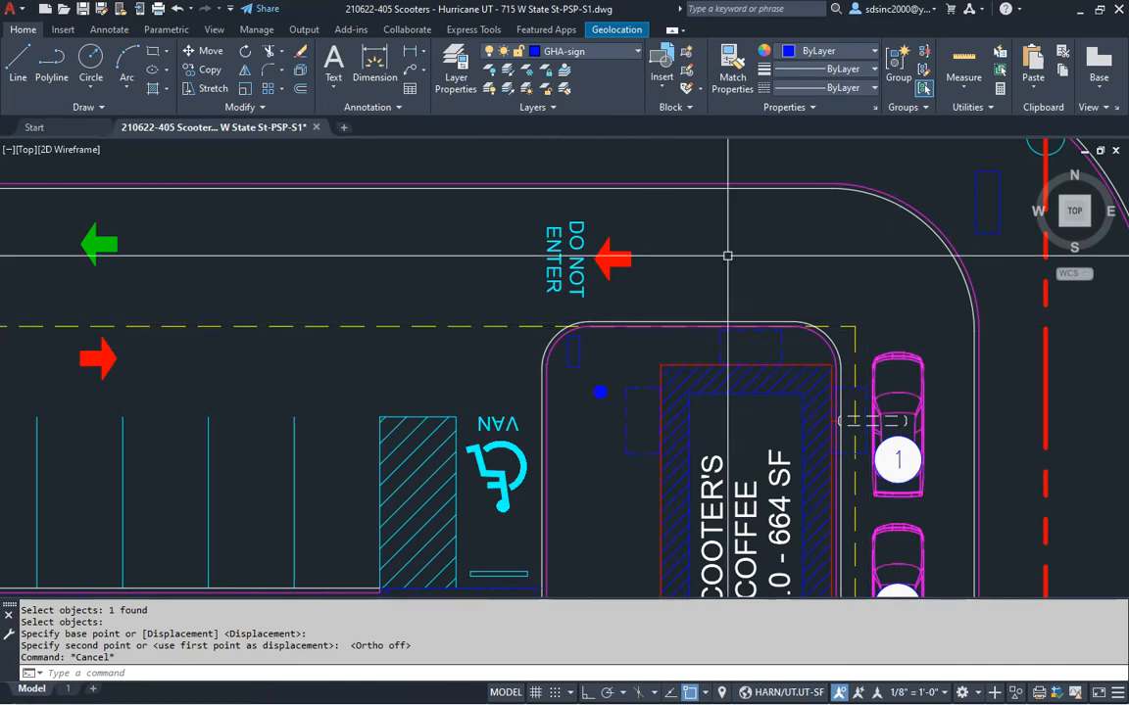
pyautogui.scroll(-4, 630, 392)
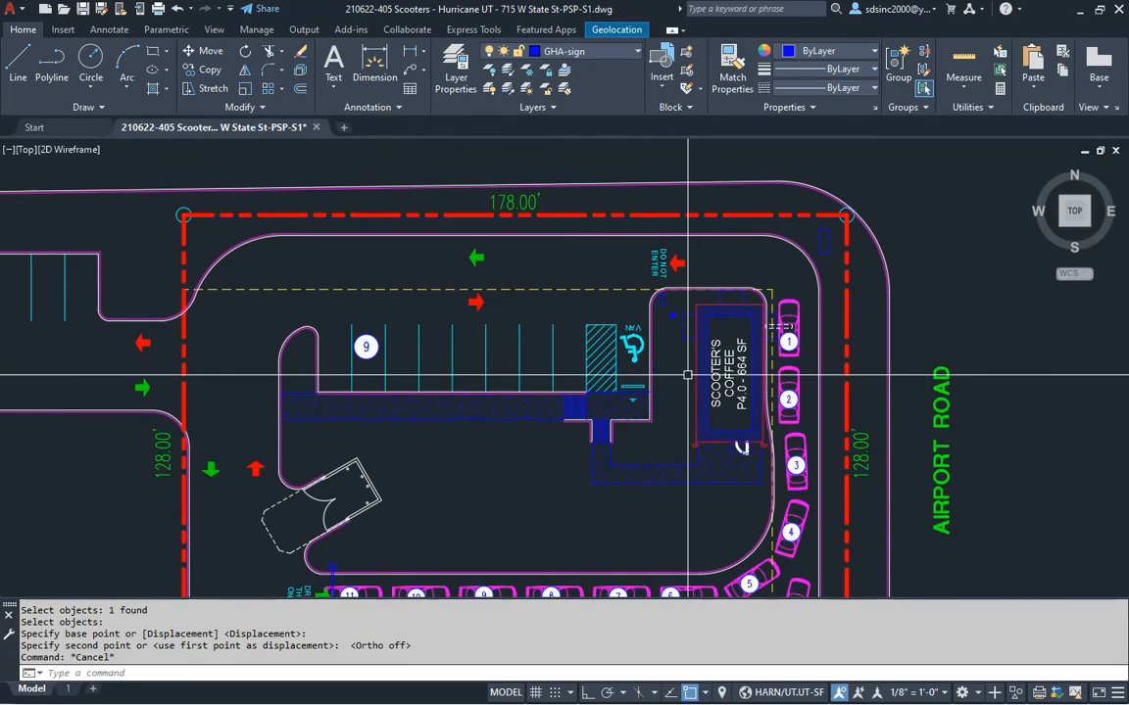
pyautogui.scroll(-2, 688, 375)
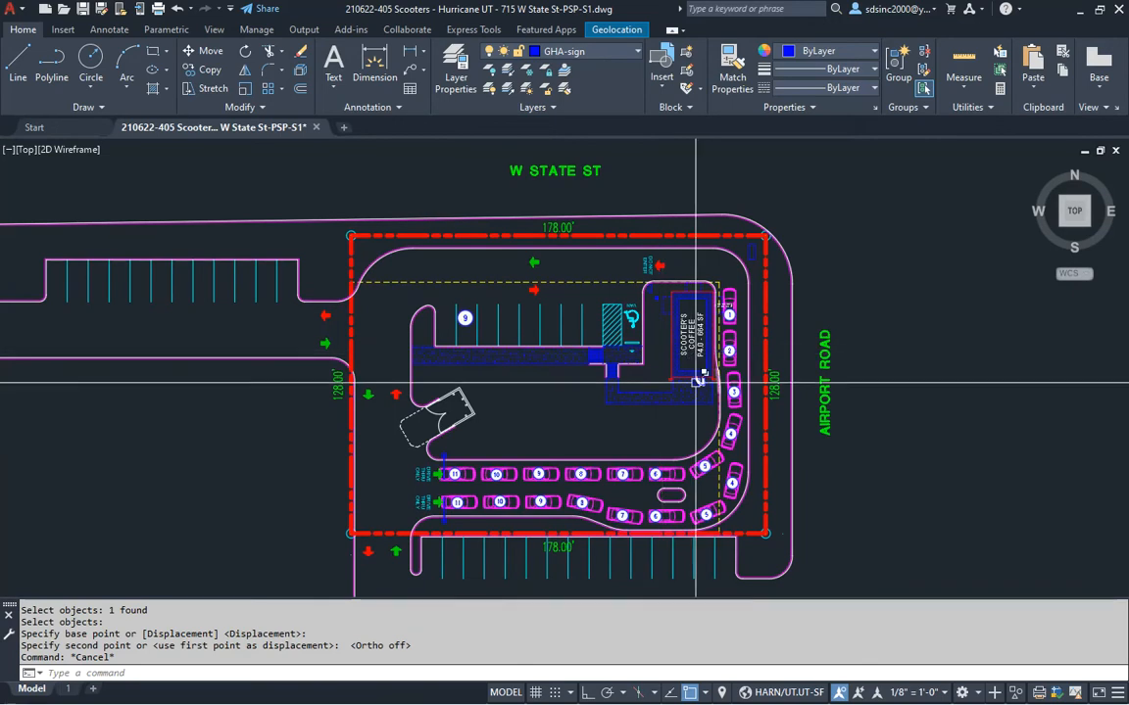
pyautogui.hotkey('alt', 'Tab')
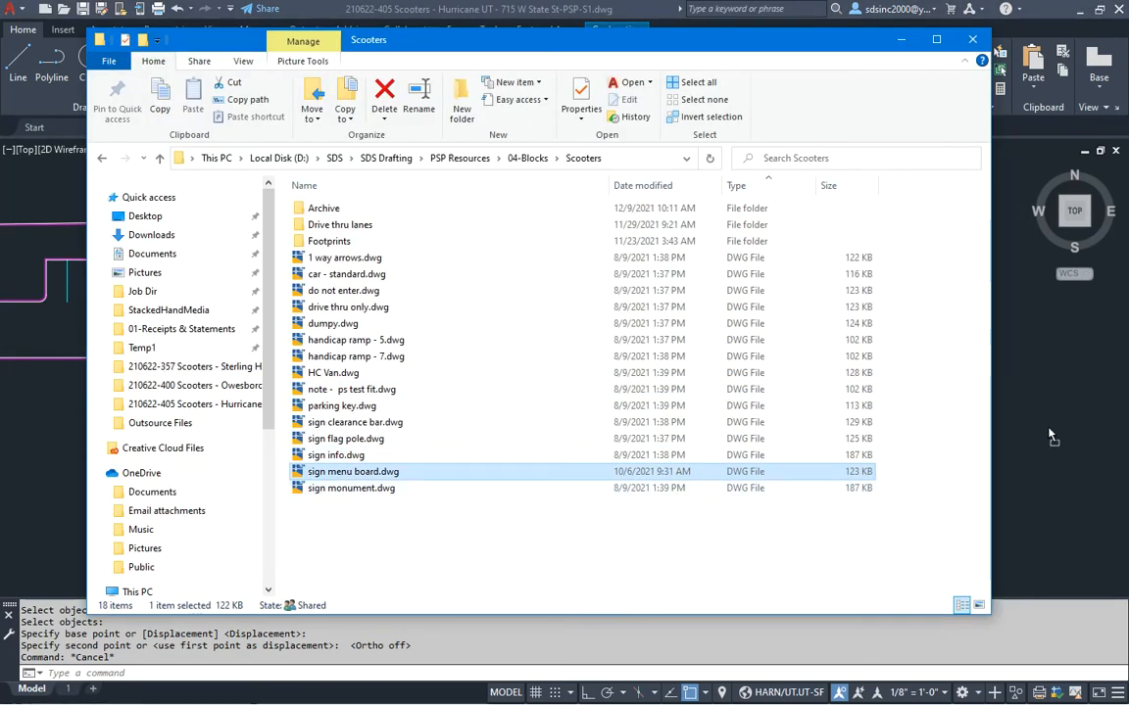
# Insert the sign menu board with a nearest snap on the lane edge by car 6
pyautogui.moveTo(1049, 436); pyautogui.dragTo(1049, 436)
pyautogui.scroll(6, 558, 434)
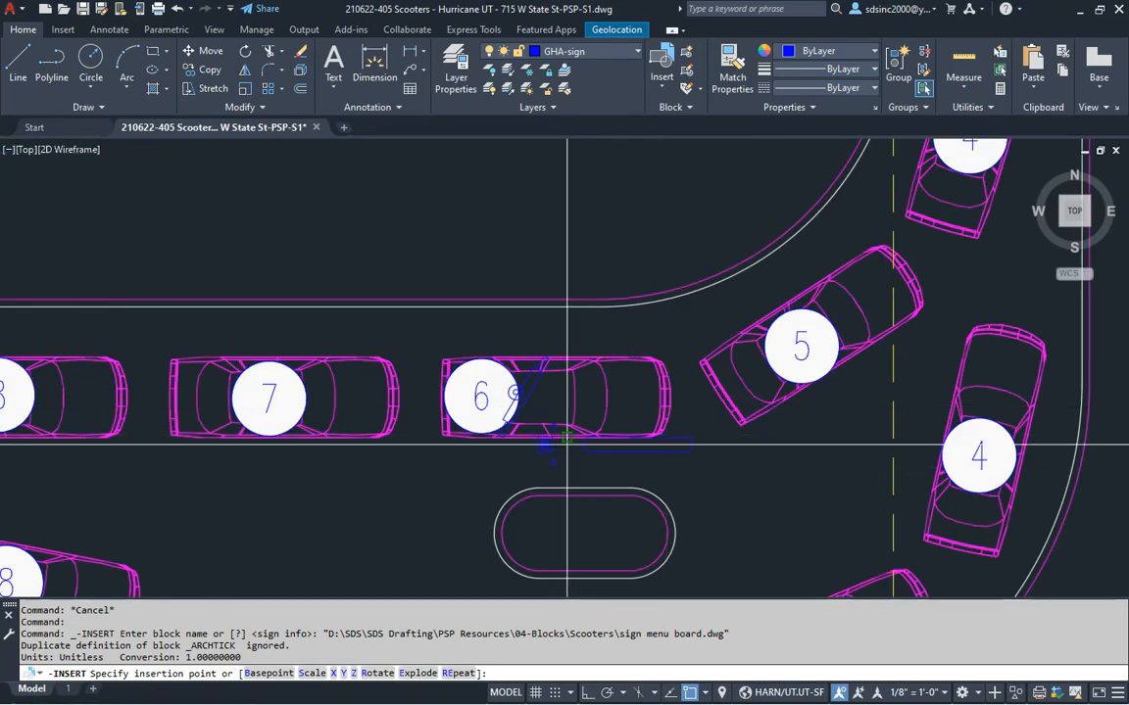
pyautogui.moveTo(559, 434); pyautogui.dragTo(592, 454, button='middle')
pyautogui.write('ne')
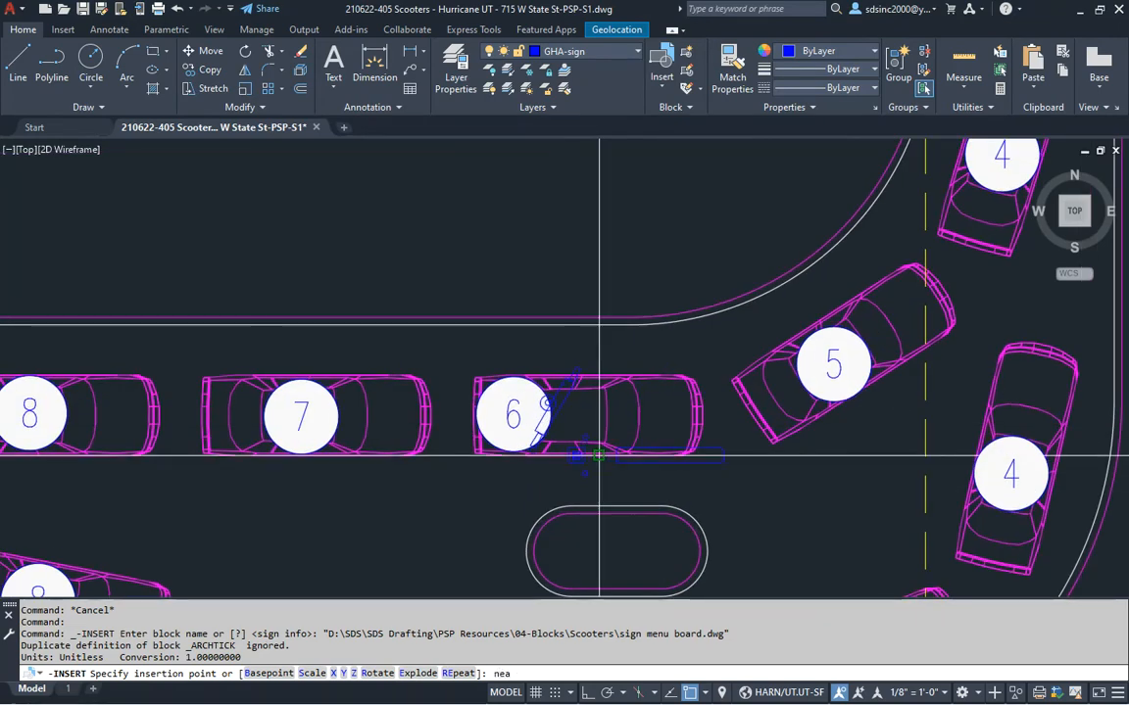
pyautogui.write('a')
pyautogui.press('space')
pyautogui.scroll(2, 598, 372)
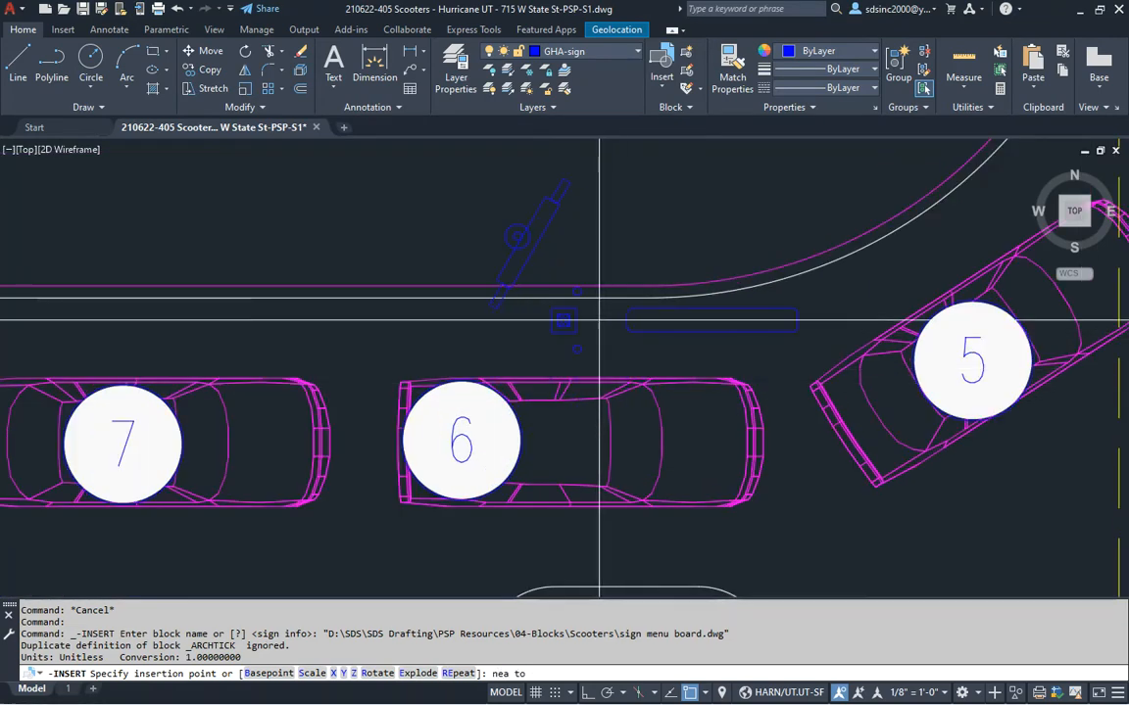
pyautogui.click(594, 288)
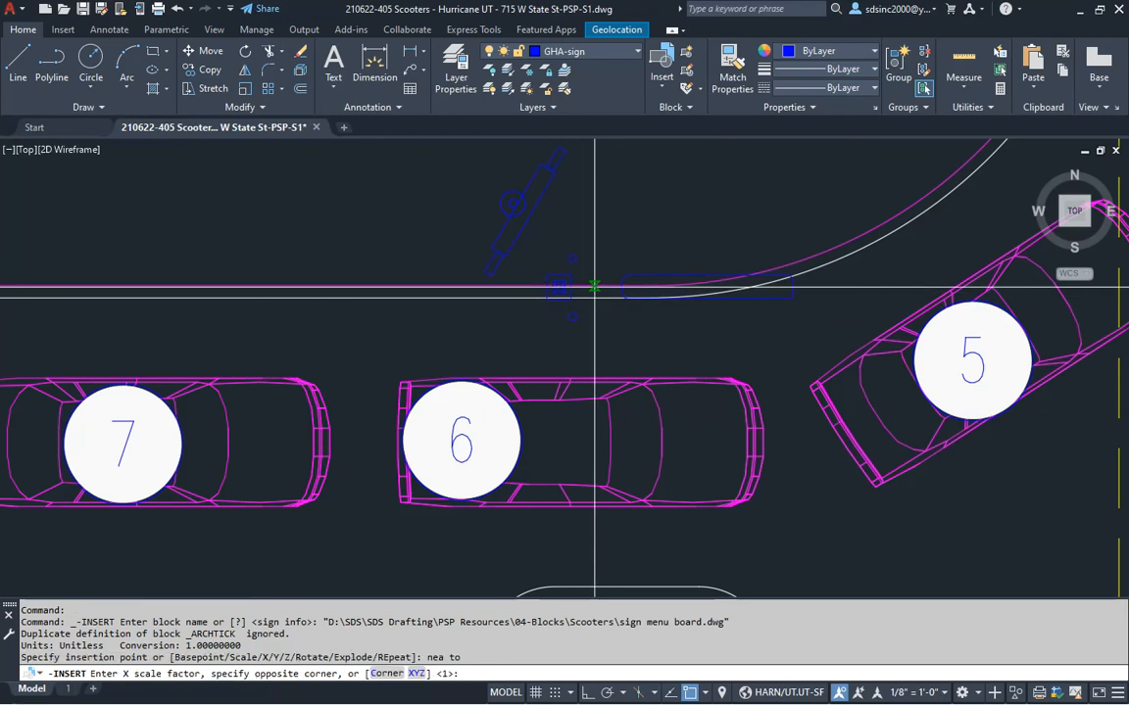
pyautogui.press('Return')
pyautogui.press('Return')
pyautogui.click(563, 433)
# Insert a second sign menu board on the rounded island at default scale, setting its rotation
pyautogui.scroll(-3, 563, 433)
pyautogui.scroll(3, 549, 284)
pyautogui.moveTo(549, 284); pyautogui.dragTo(605, 401, button='middle')
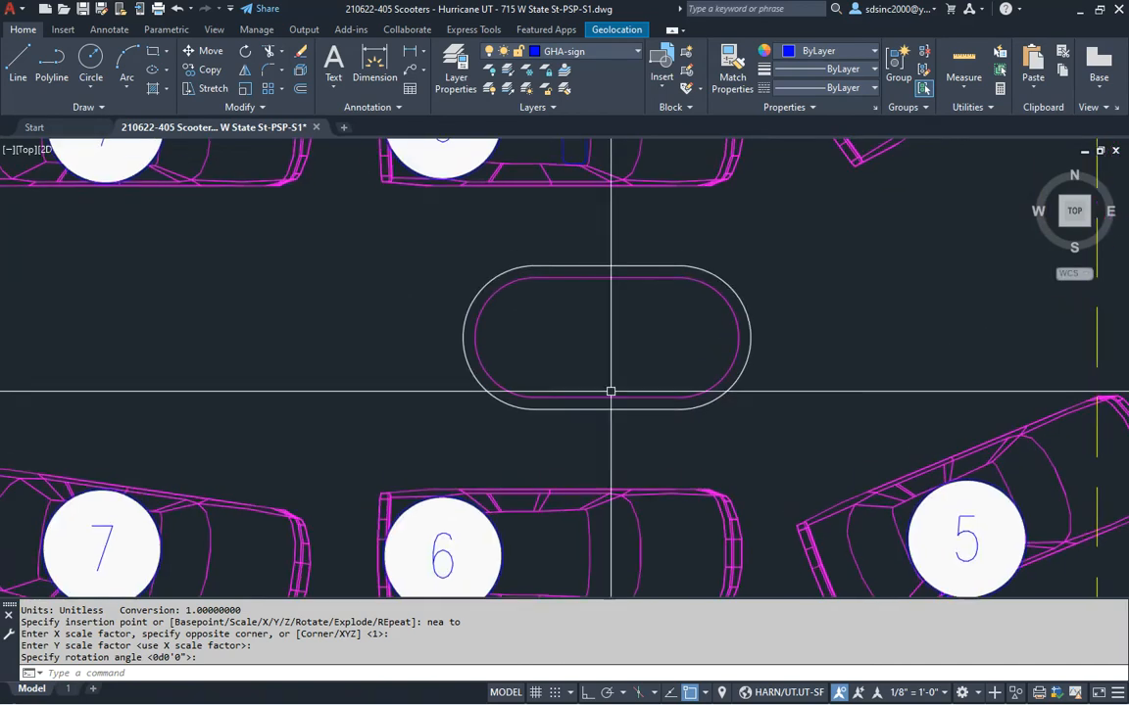
pyautogui.hotkey('alt', 'Tab')
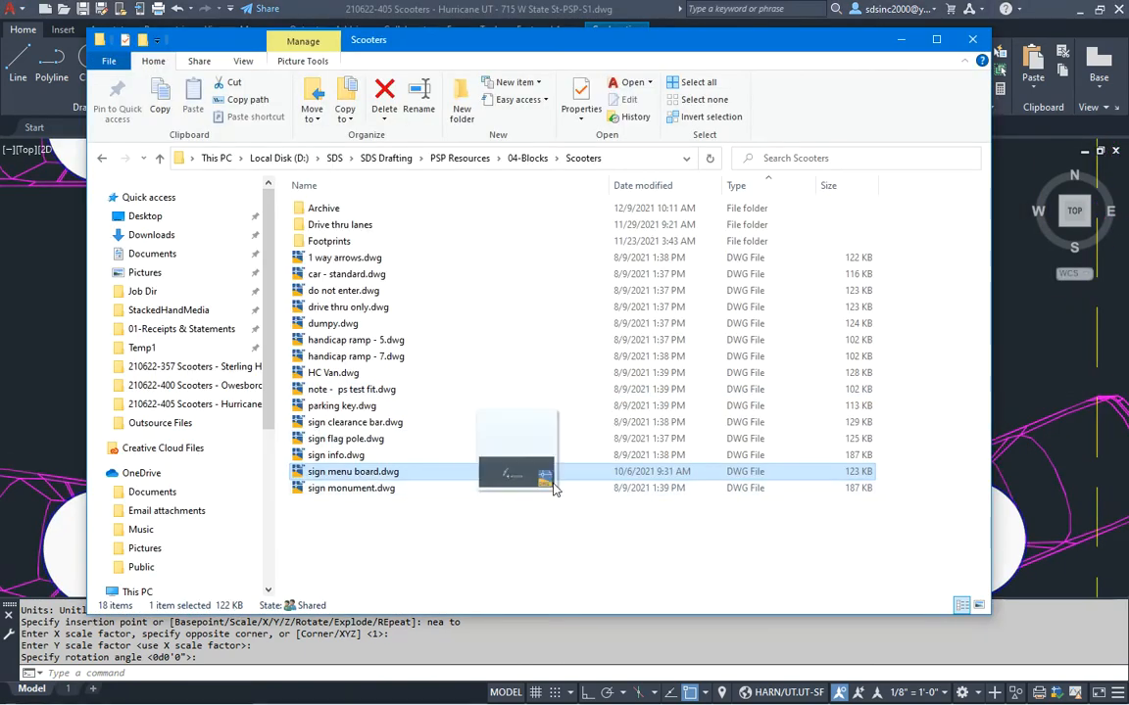
pyautogui.moveTo(1023, 390); pyautogui.dragTo(870, 422)
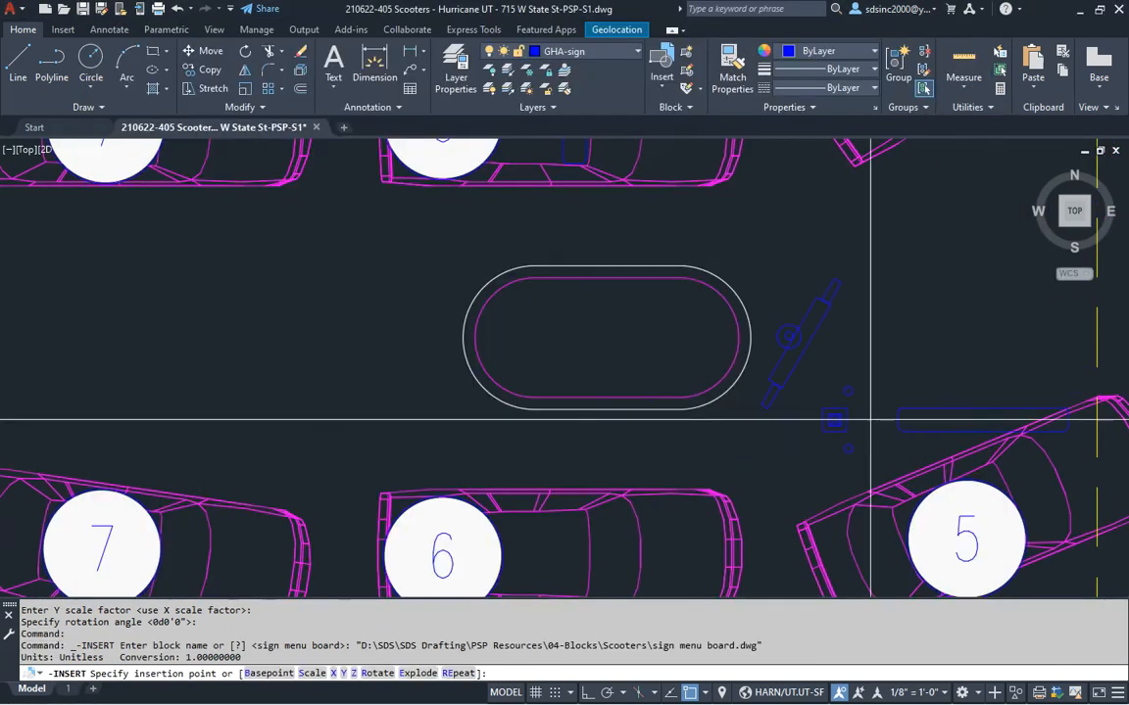
pyautogui.click(625, 402)
pyautogui.press('Return')
pyautogui.press('Return')
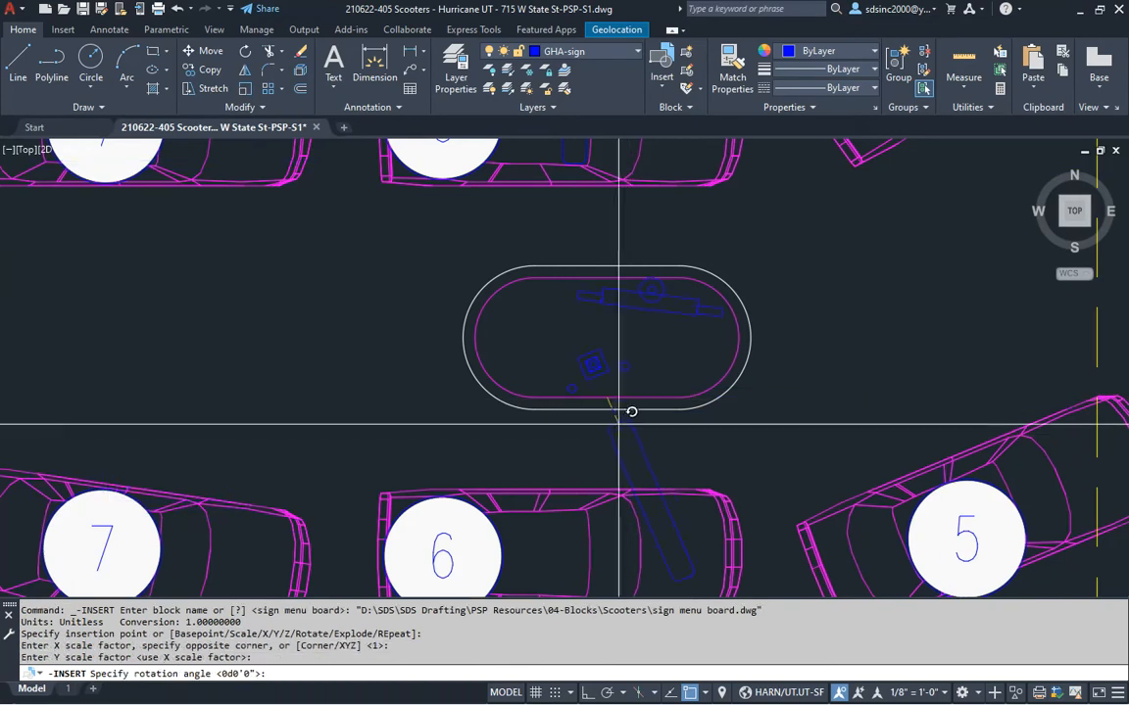
pyautogui.click(632, 431)
# Move the newly placed menu board 18 units into position
pyautogui.moveTo(632, 432); pyautogui.dragTo(619, 383, button='middle')
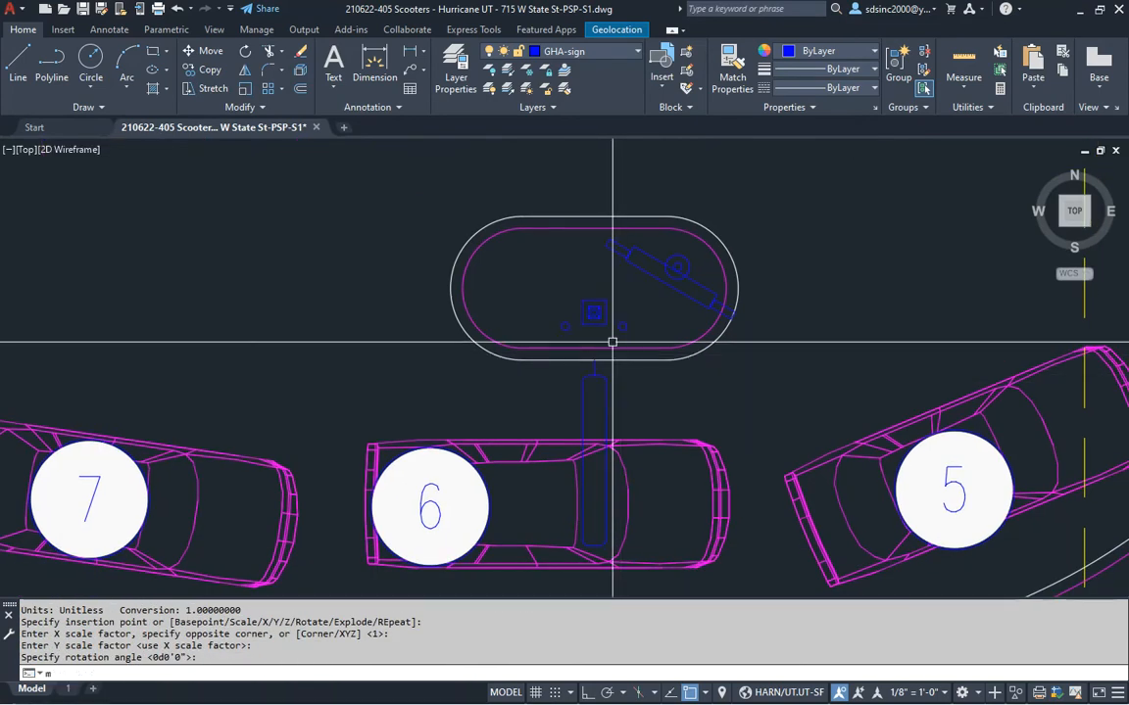
pyautogui.write('m')
pyautogui.press('Return')
pyautogui.click(599, 316)
pyautogui.press('Return')
pyautogui.click(821, 361)
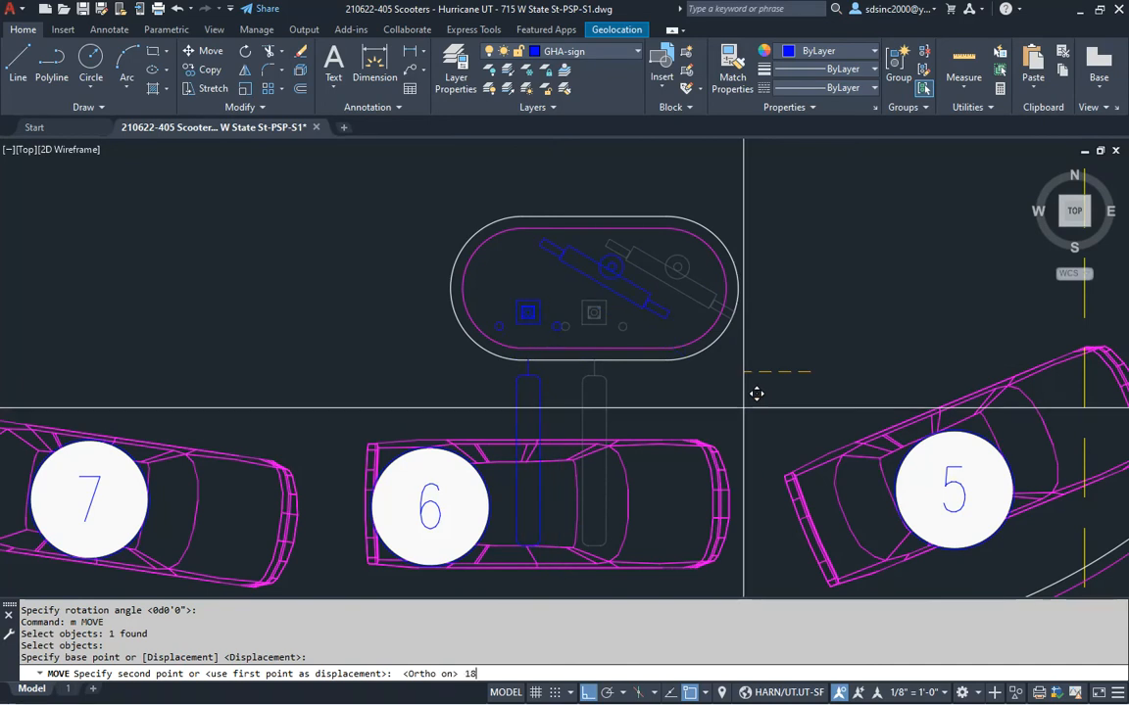
pyautogui.write('18')
pyautogui.press('Return')
# Save the site plan drawing with Ctrl+S
pyautogui.scroll(-3, 783, 353)
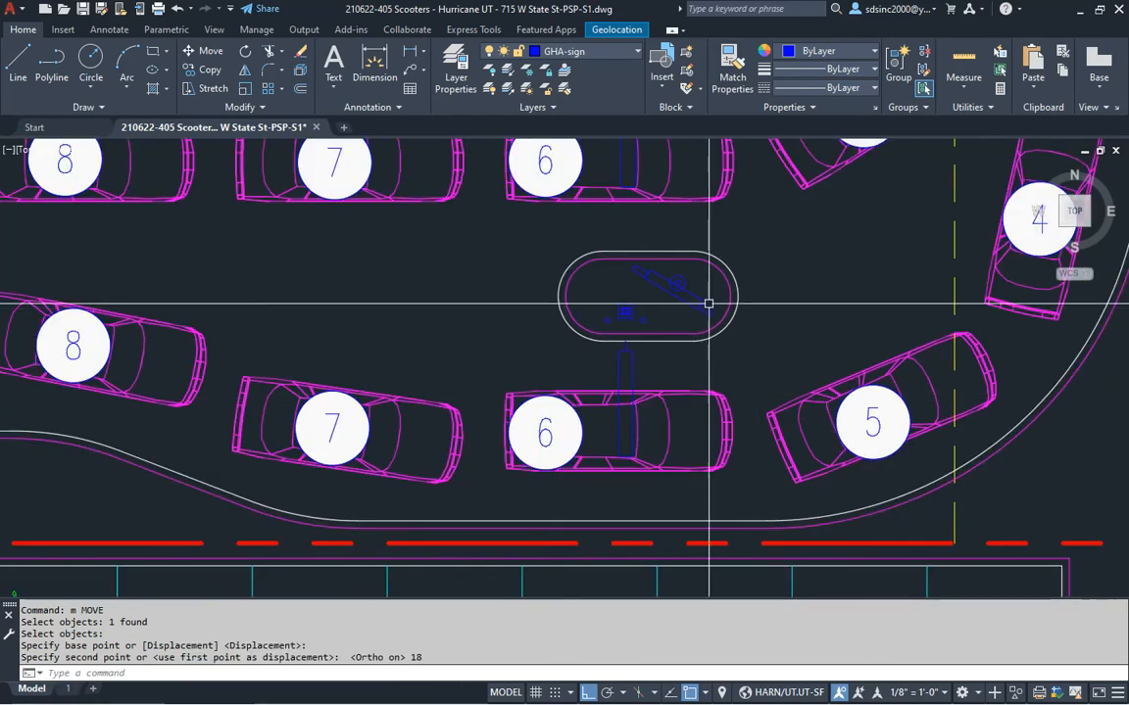
pyautogui.scroll(-2, 698, 308)
pyautogui.moveTo(734, 332); pyautogui.dragTo(634, 388, button='middle')
pyautogui.hotkey('ctrl', 's')
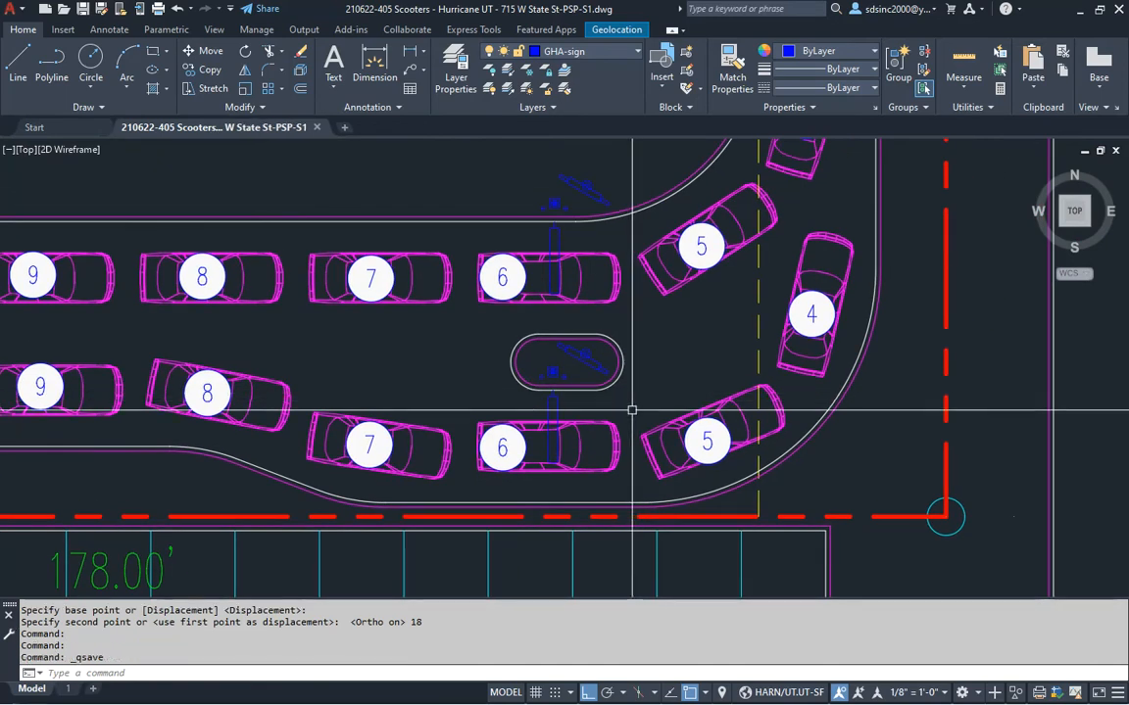
pyautogui.hotkey('alt', 'Tab')
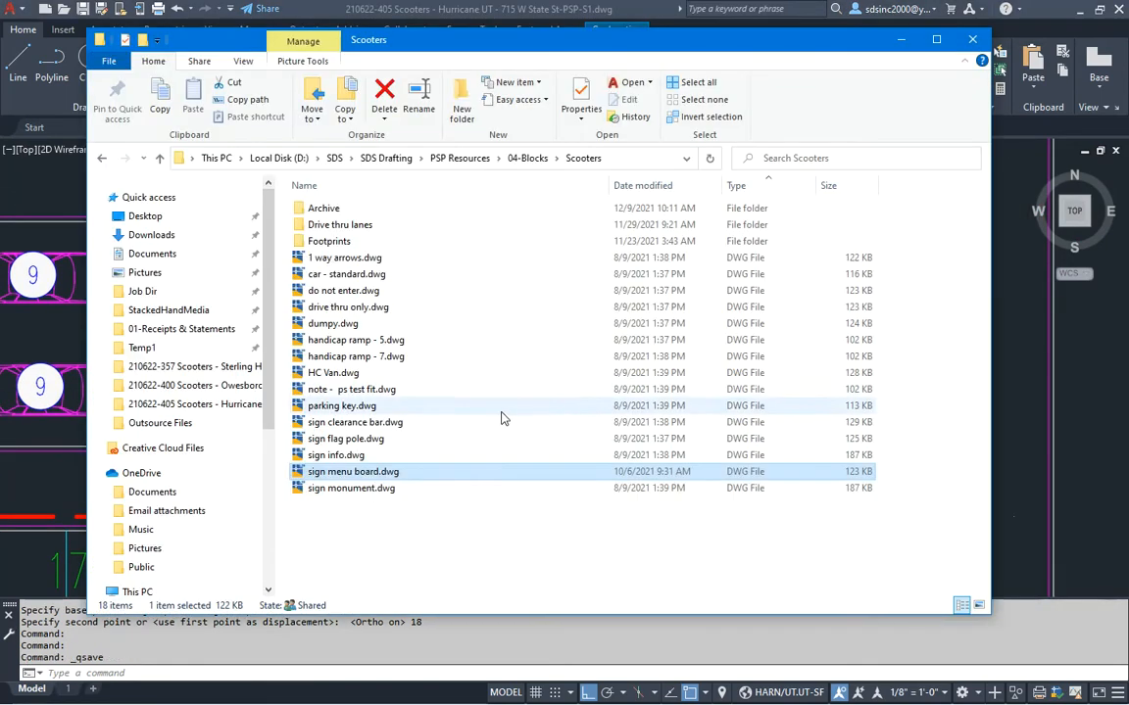
# Select sign monument.dwg, review the plan and the PSP checklist, then return to the site plan
pyautogui.click(353, 490)
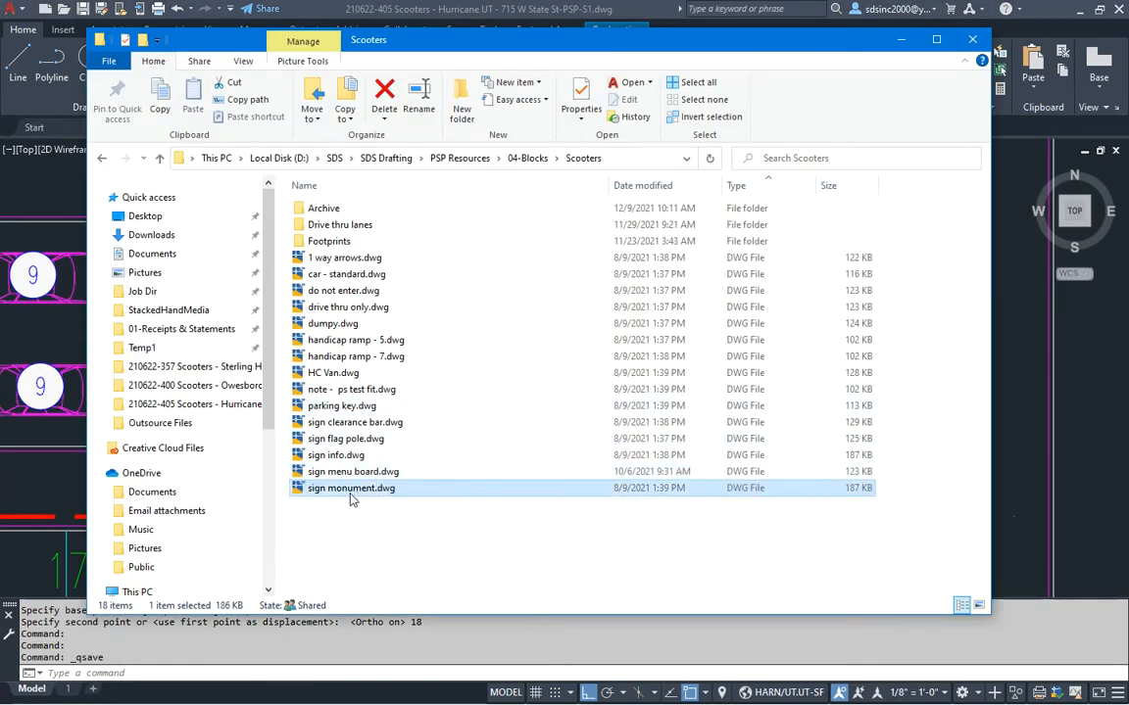
pyautogui.click(1012, 405)
pyautogui.scroll(5, 789, 211)
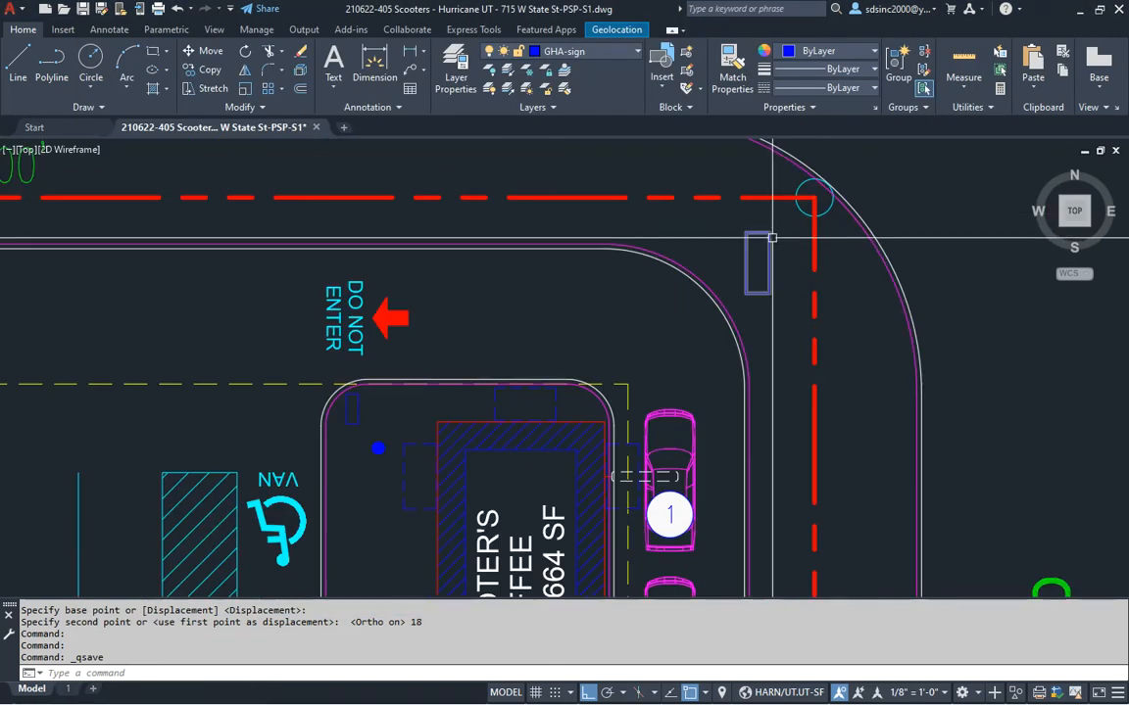
pyautogui.scroll(-4, 747, 336)
pyautogui.scroll(-3, 748, 336)
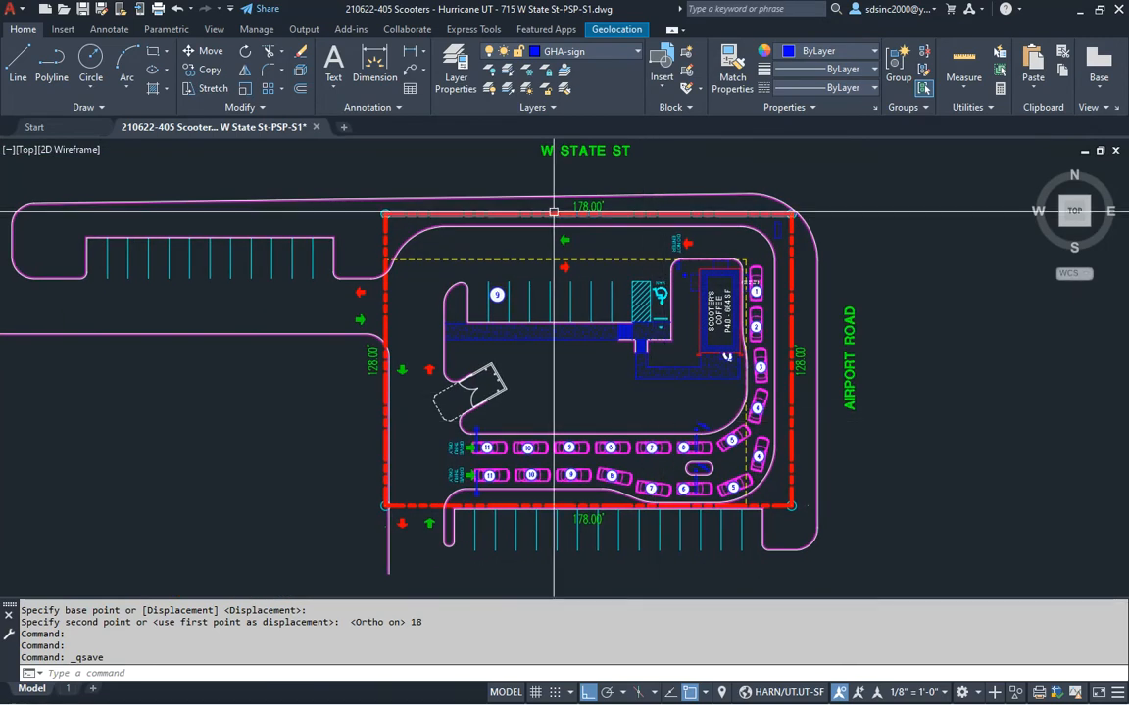
pyautogui.hotkey('alt', 'Tab')
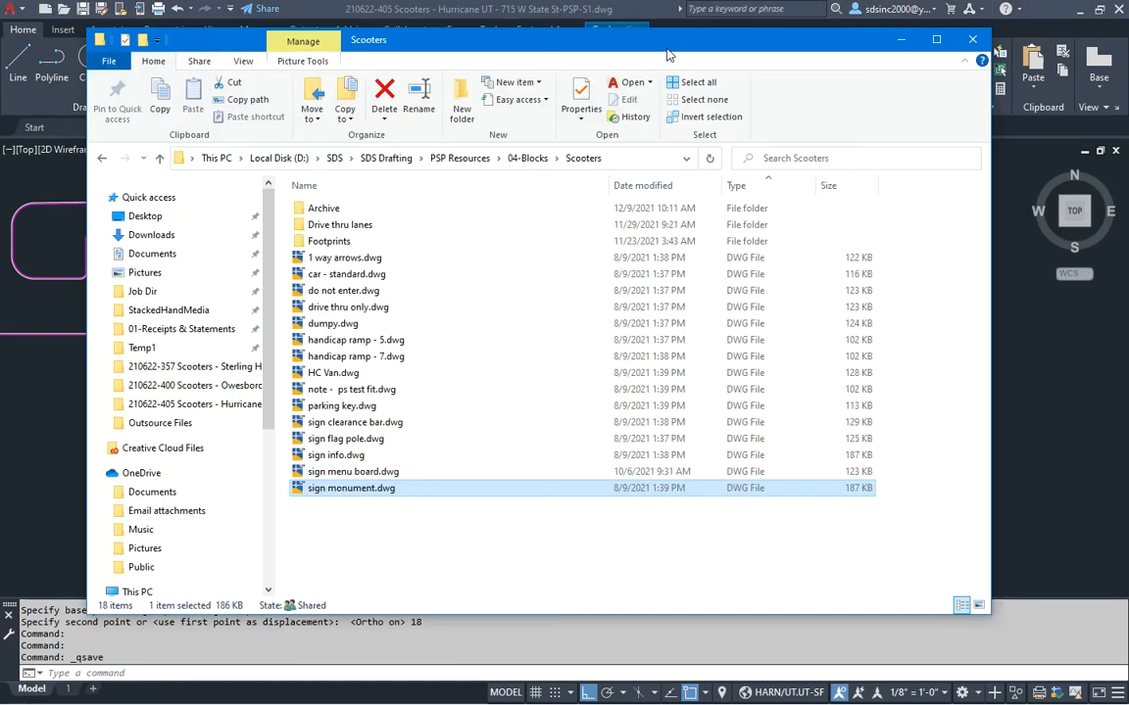
pyautogui.hotkey('alt', 'Tab')
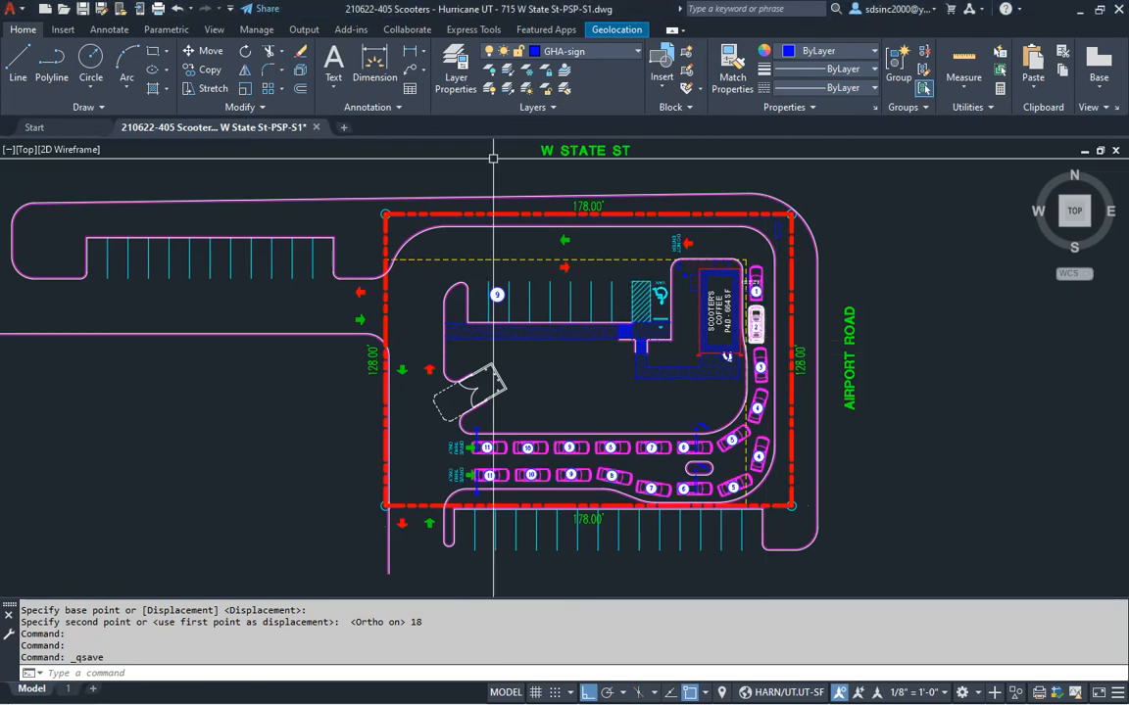
pyautogui.hotkey('alt', 'Tab')
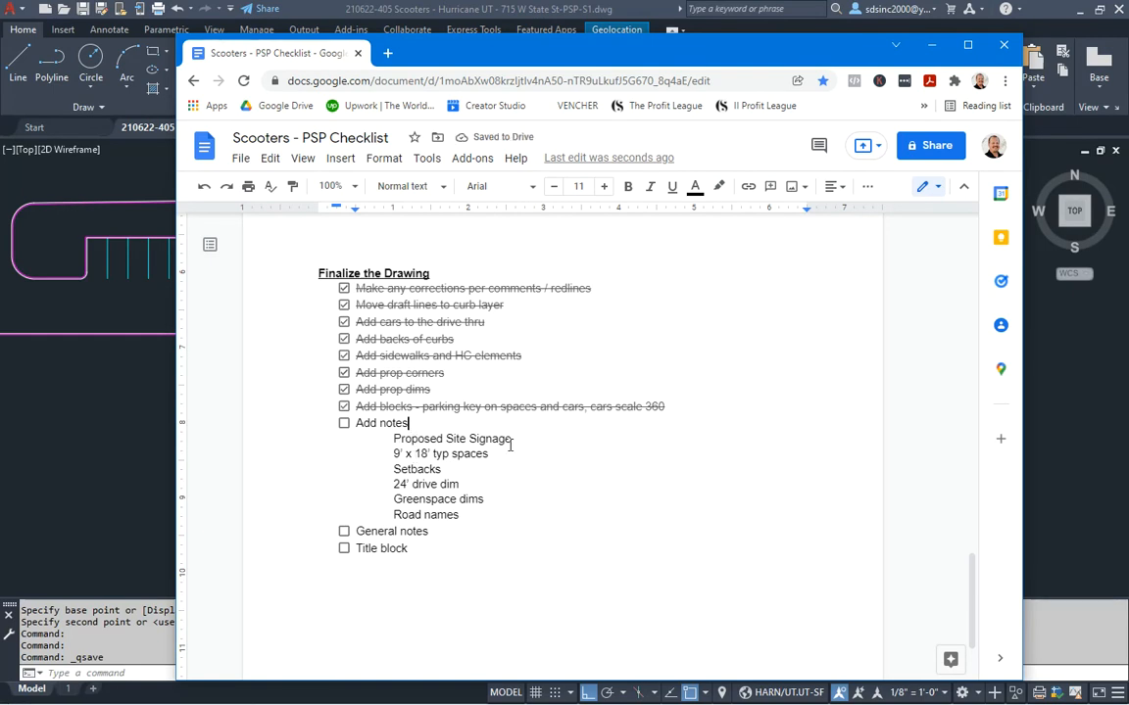
pyautogui.click(71, 434)
pyautogui.moveTo(486, 250); pyautogui.dragTo(501, 304, button='middle')
# Make GHA-text-1 the current layer and bring the site's top edge into view
pyautogui.click(595, 56)
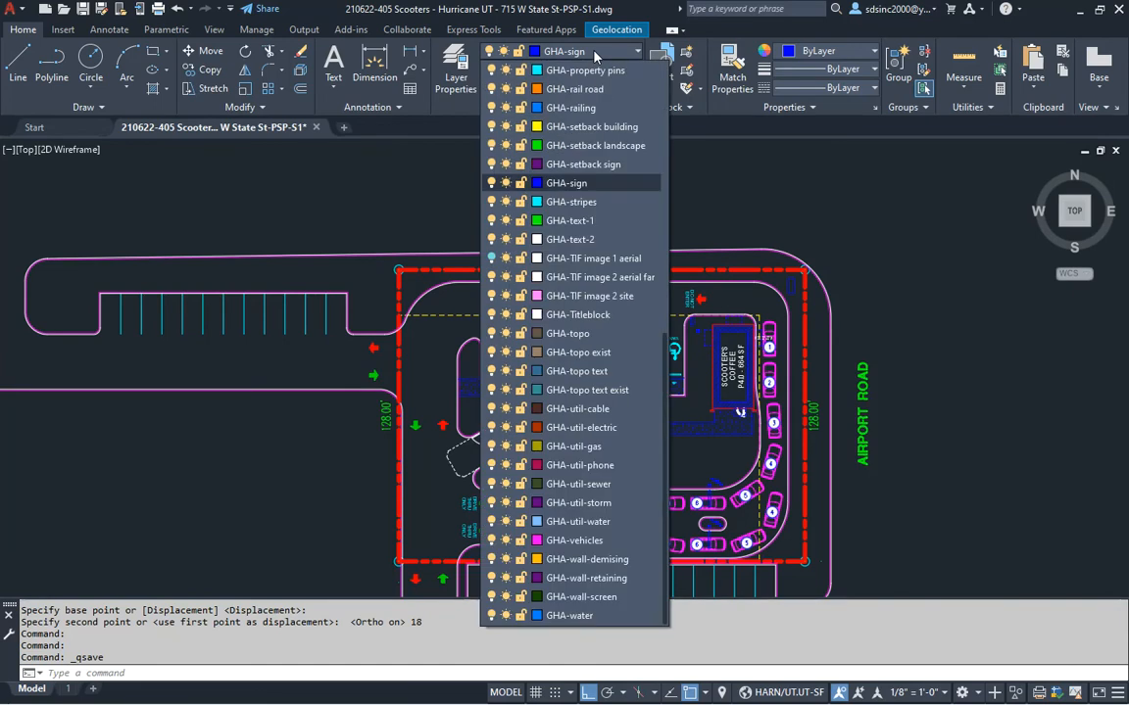
pyautogui.click(554, 216)
pyautogui.moveTo(600, 260); pyautogui.dragTo(521, 293, button='middle')
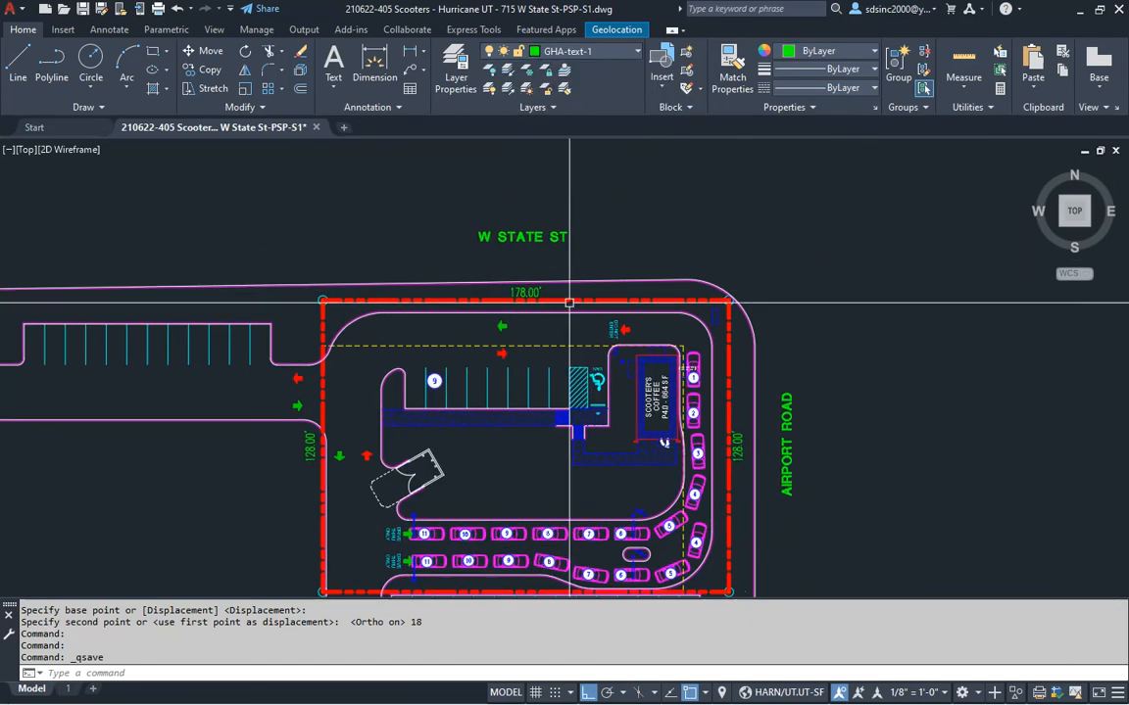
pyautogui.scroll(2, 549, 294)
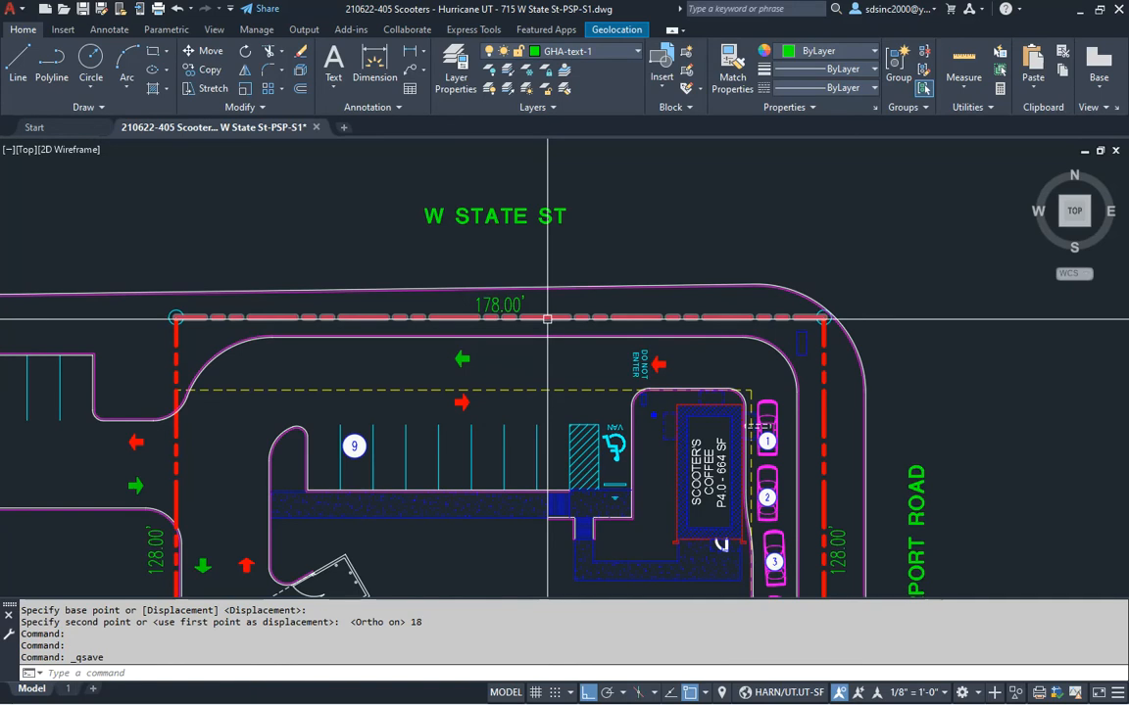
pyautogui.moveTo(524, 319); pyautogui.dragTo(595, 355, button='middle')
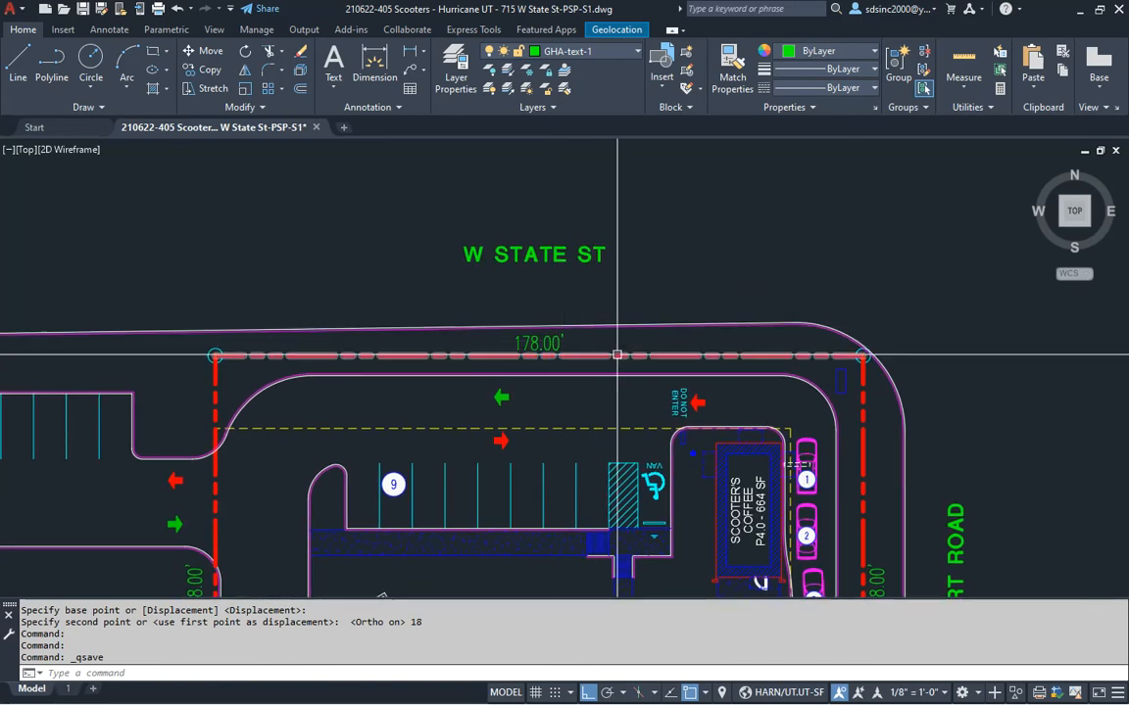
# Add single-line text 'PROPOSED SITE SIGNAGE' below W STATE ST at default height
pyautogui.write('dt')
pyautogui.press('Return')
pyautogui.click(460, 300)
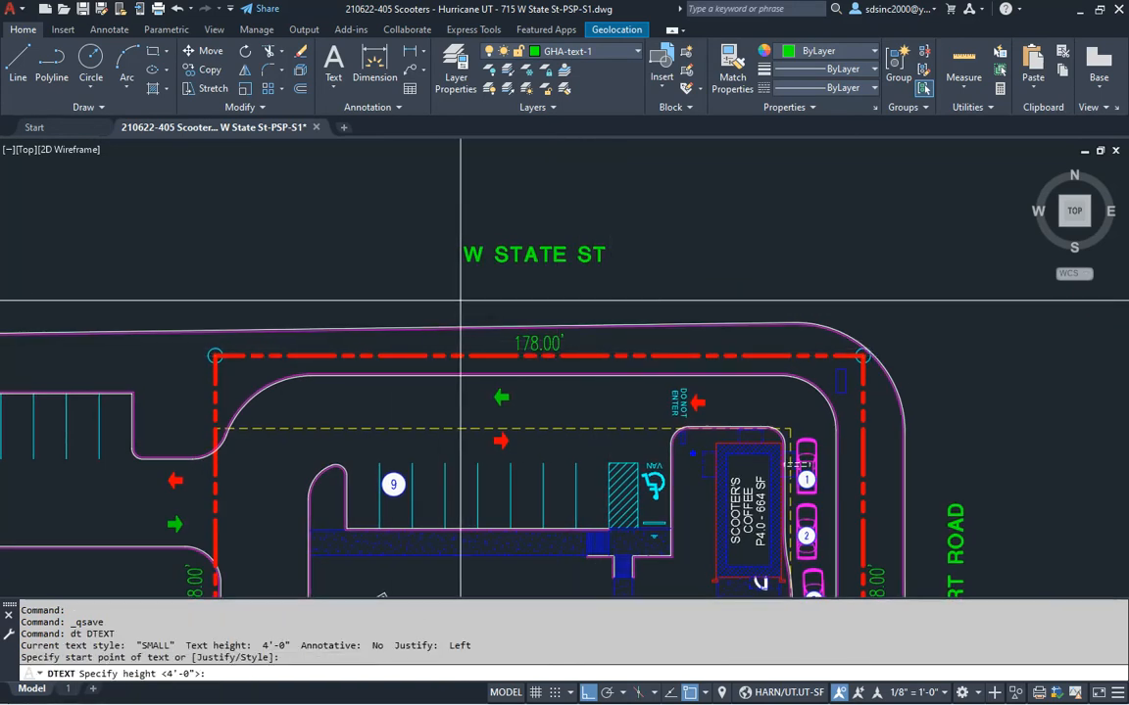
pyautogui.press('Return')
pyautogui.press('Return')
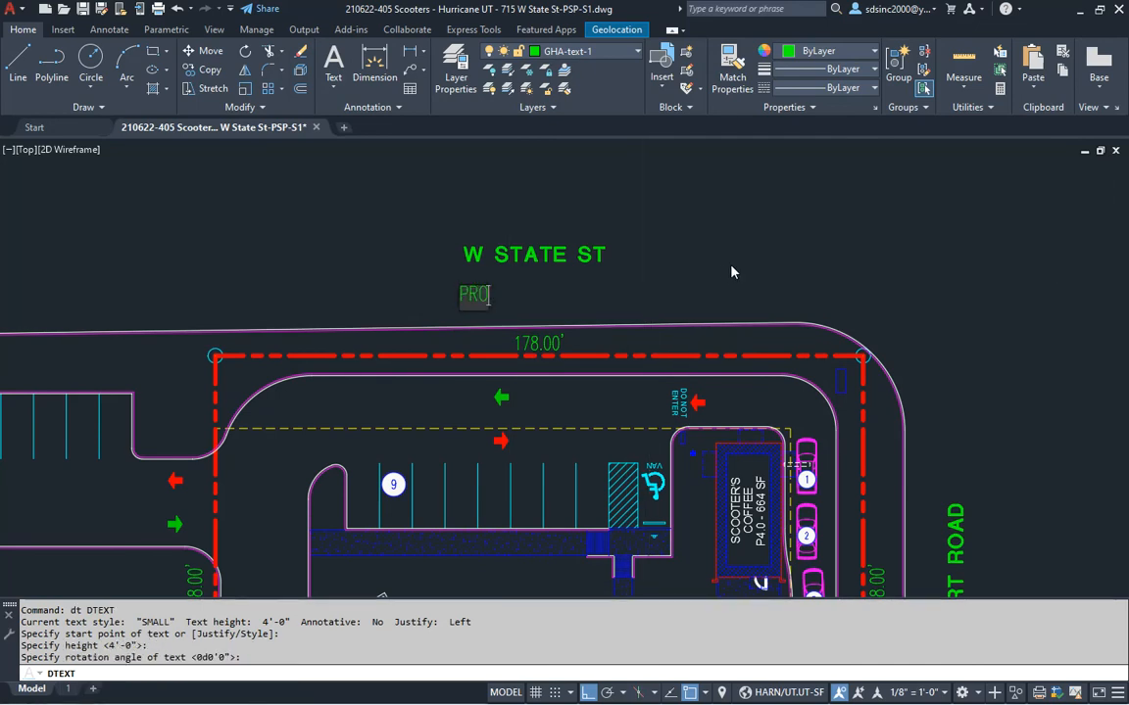
pyautogui.write('PROPOSED SITE SI')
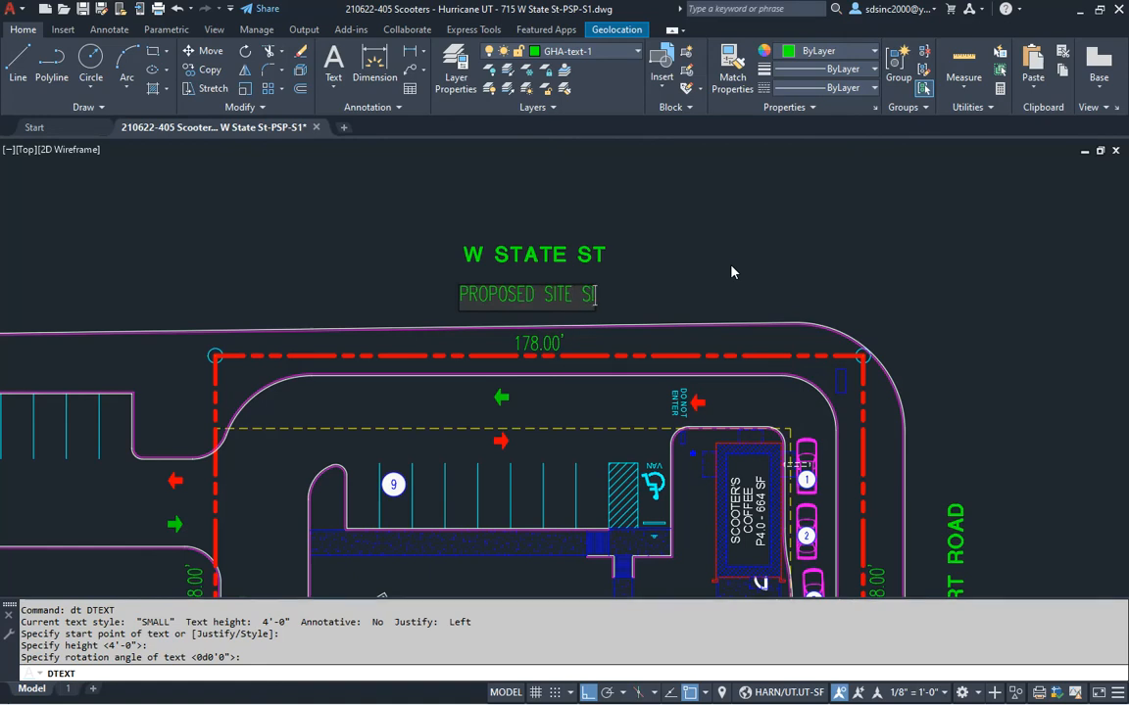
pyautogui.write('GNAGE')
pyautogui.press('Escape')
pyautogui.press('Escape')
# Move the PROPOSED SITE SIGNAGE text to its final spot with Ortho off
pyautogui.write('m')
pyautogui.press('Return')
pyautogui.click(640, 286)
pyautogui.press('Return')
pyautogui.click(679, 276)
pyautogui.press('F8')
pyautogui.click(798, 282)
pyautogui.press('Escape')
pyautogui.press('Escape')
pyautogui.press('Escape')
pyautogui.press('Escape')
pyautogui.scroll(3, 843, 363)
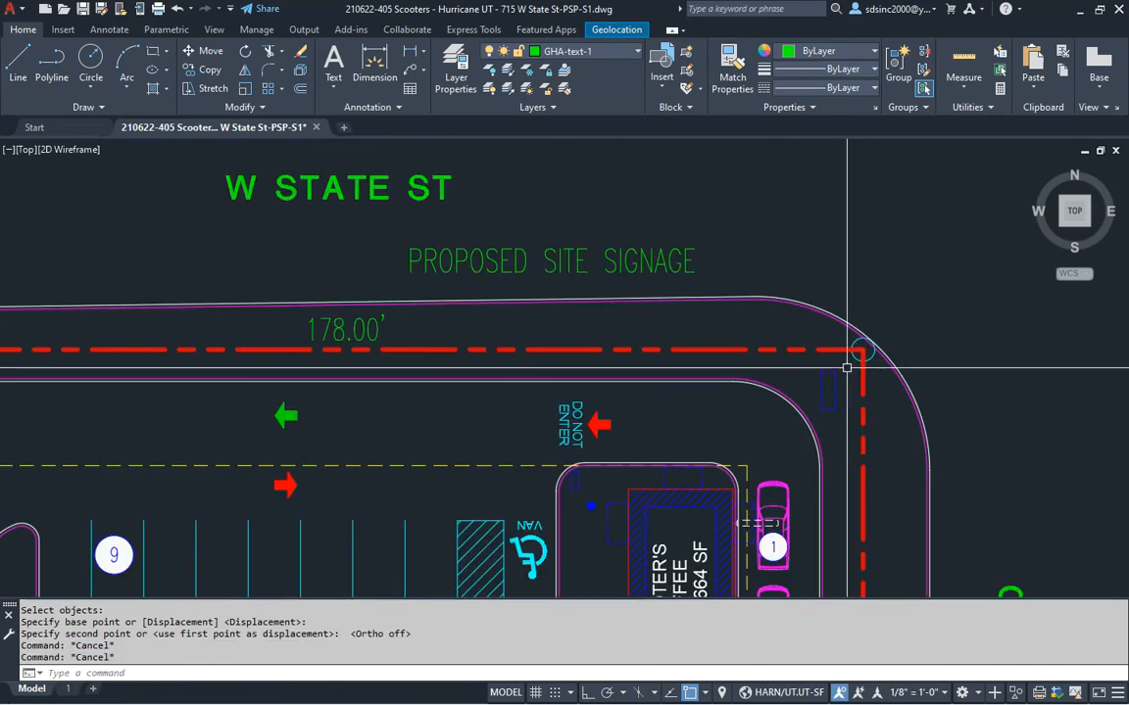
# Draw a PC curved leader from the signage text to the top-right corner sign
pyautogui.write('PC')
pyautogui.press('Return')
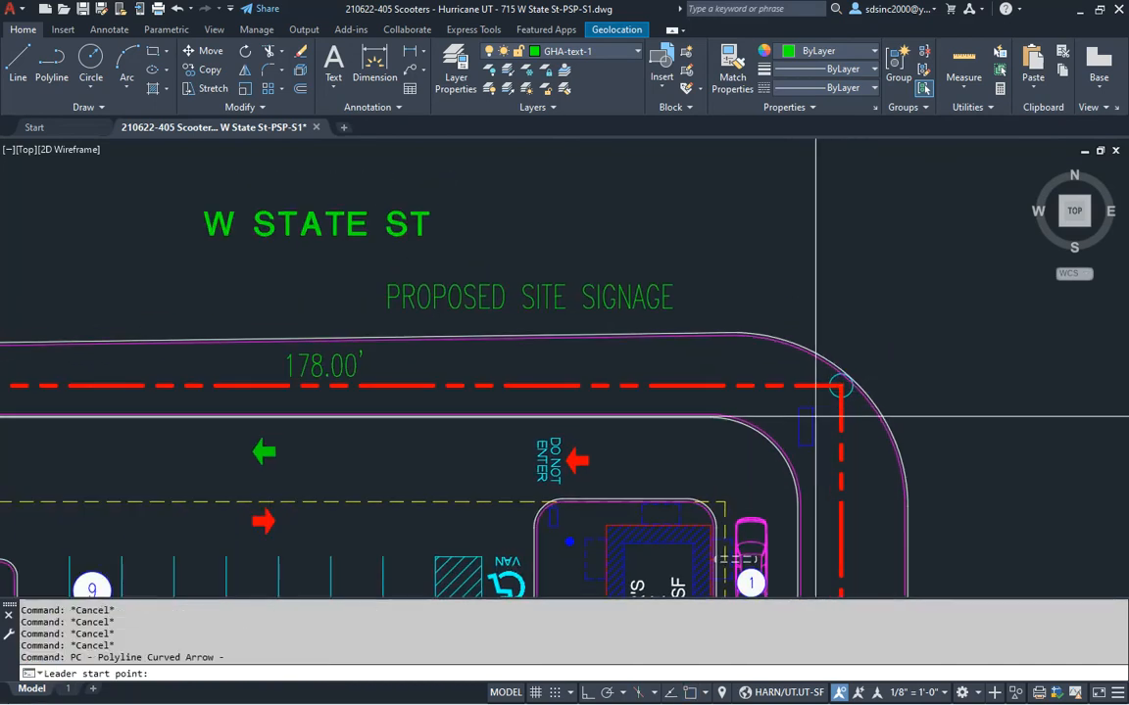
pyautogui.click(803, 371)
pyautogui.click(685, 295)
pyautogui.click(685, 295)
pyautogui.scroll(-5, 720, 320)
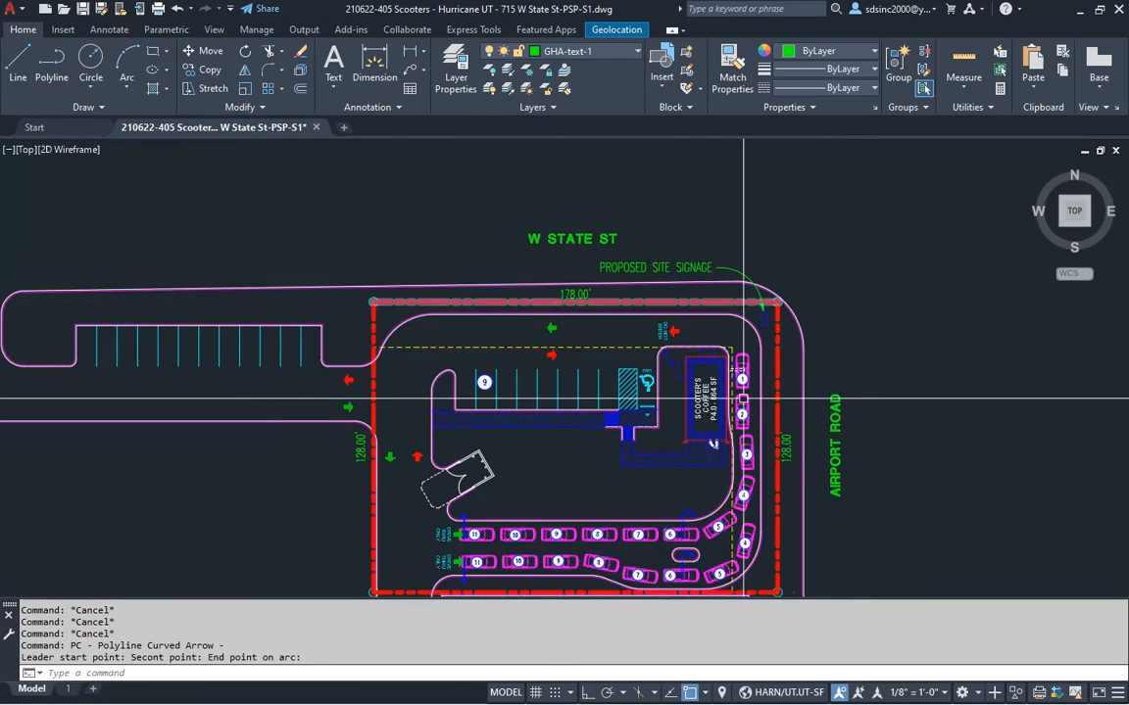
pyautogui.moveTo(738, 354); pyautogui.dragTo(735, 359, button='middle')
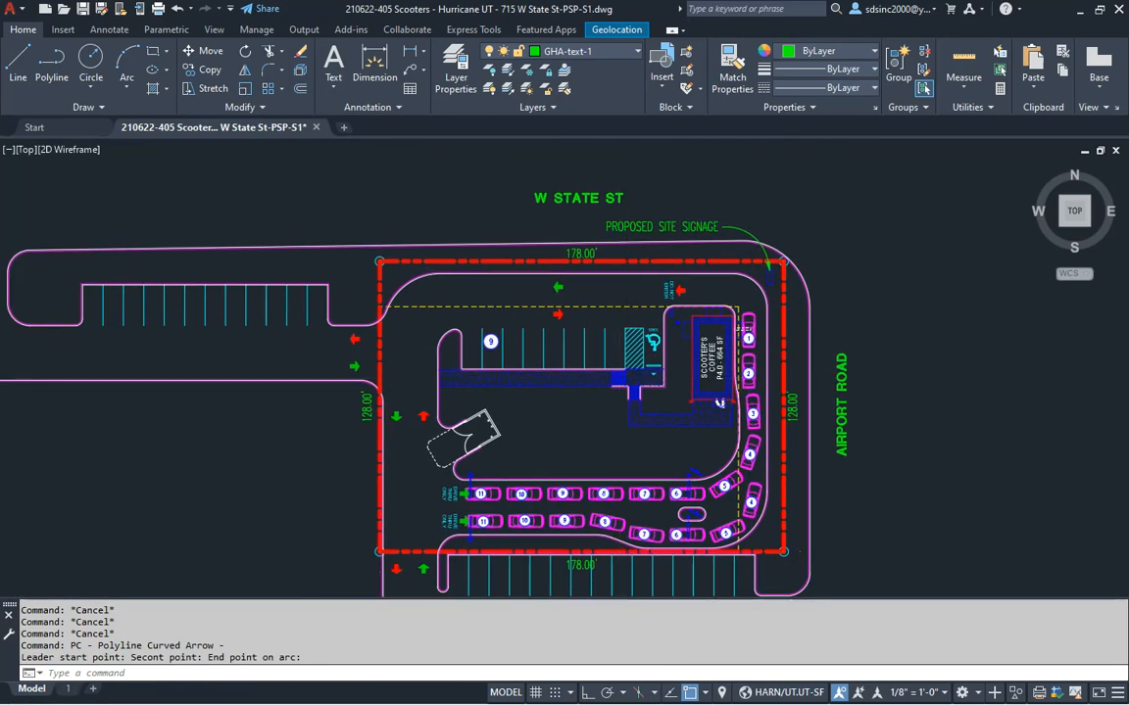
# Save the drawing, check the PSP checklist, and return to the site plan
pyautogui.hotkey('ctrl', 's')
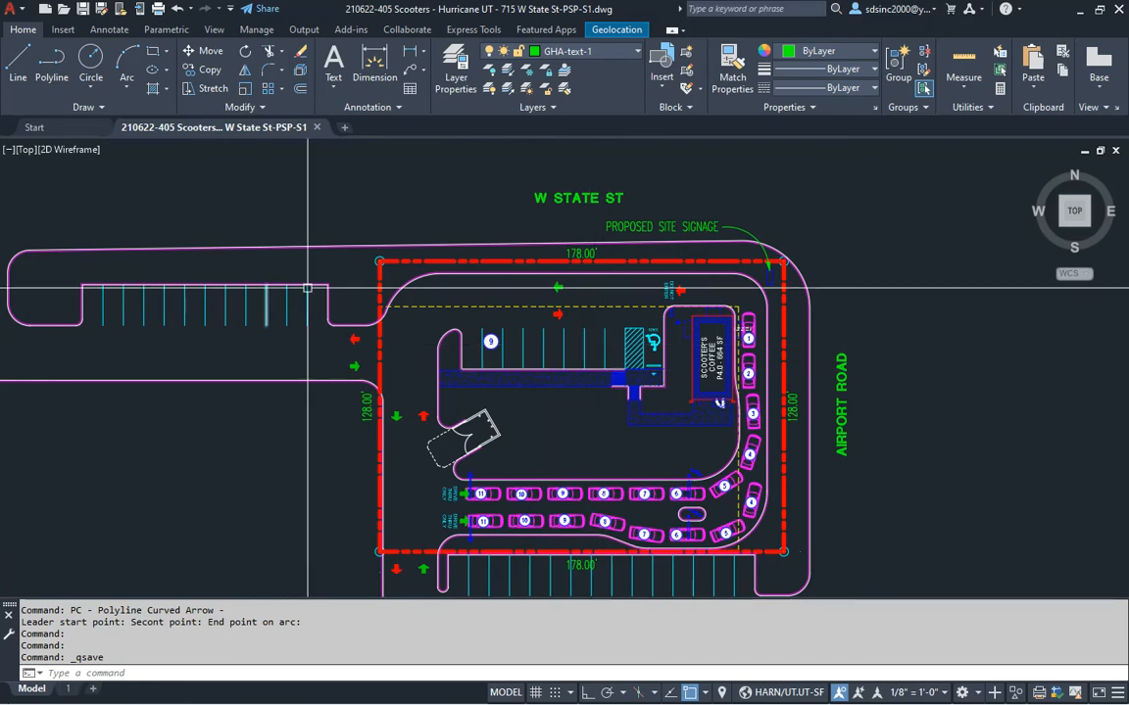
pyautogui.hotkey('alt', 'Tab')
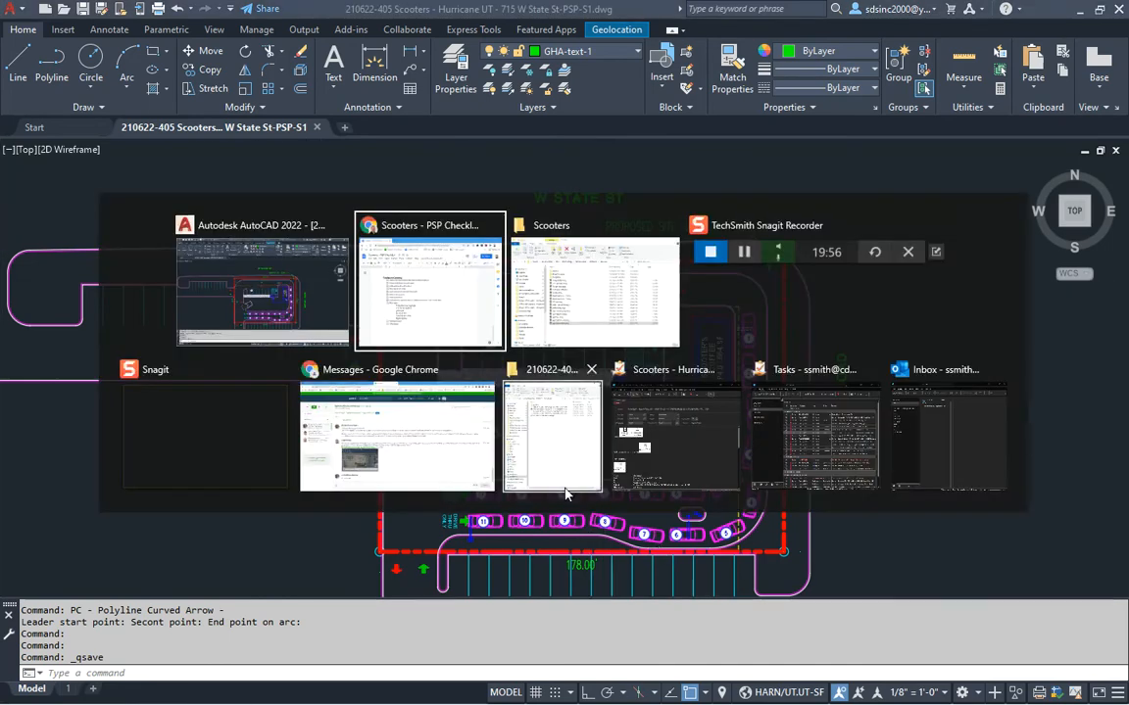
pyautogui.click(436, 316)
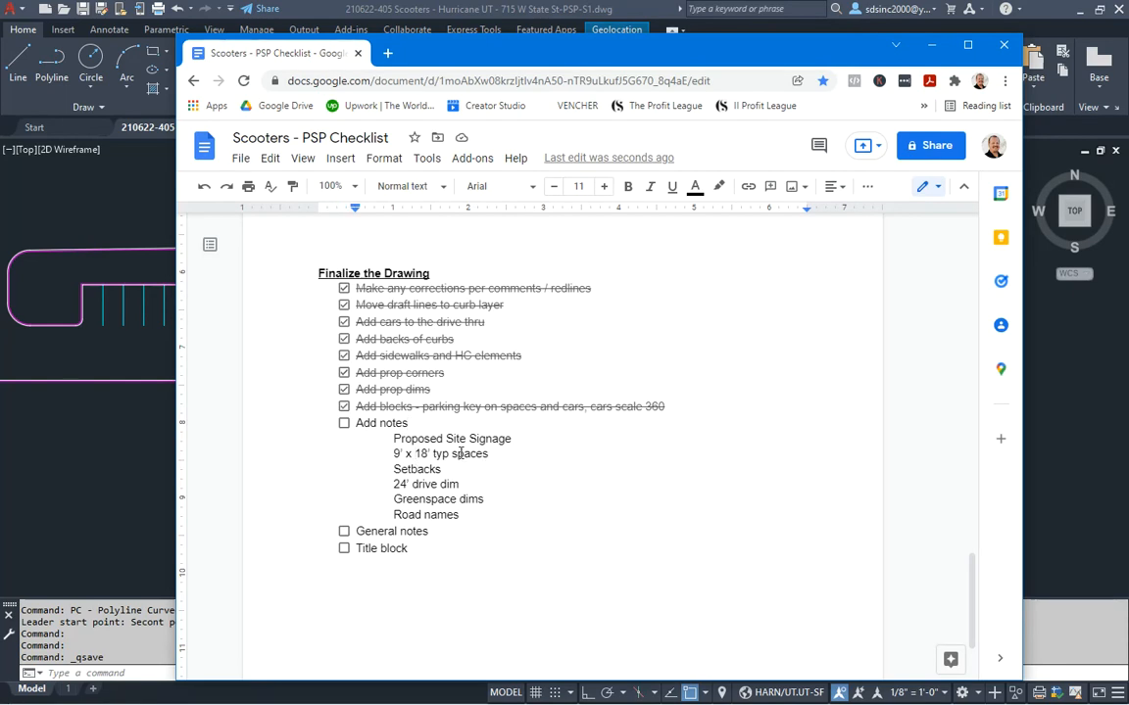
pyautogui.click(111, 441)
pyautogui.moveTo(300, 393)
pyautogui.mouseDown(button='middle')
pyautogui.moveTo(302, 360)
pyautogui.moveTo(285, 396)
pyautogui.mouseUp(button='middle')
pyautogui.press('Escape')
pyautogui.press('Escape')
pyautogui.scroll(1, 392, 292)
# Add the single-line note 9' X 18' TYP SPACES above the top parking row
pyautogui.moveTo(408, 312); pyautogui.dragTo(397, 360, button='middle')
pyautogui.write('DT')
pyautogui.press('Return')
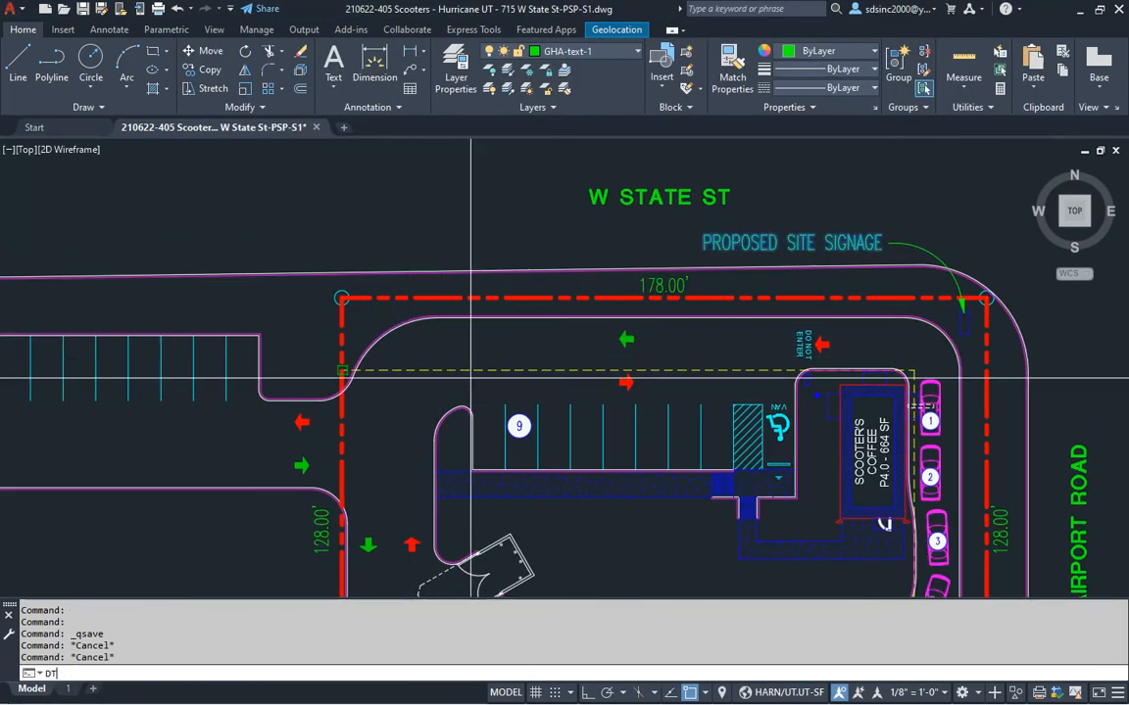
pyautogui.click(459, 349)
pyautogui.press('Return')
pyautogui.press('Return')
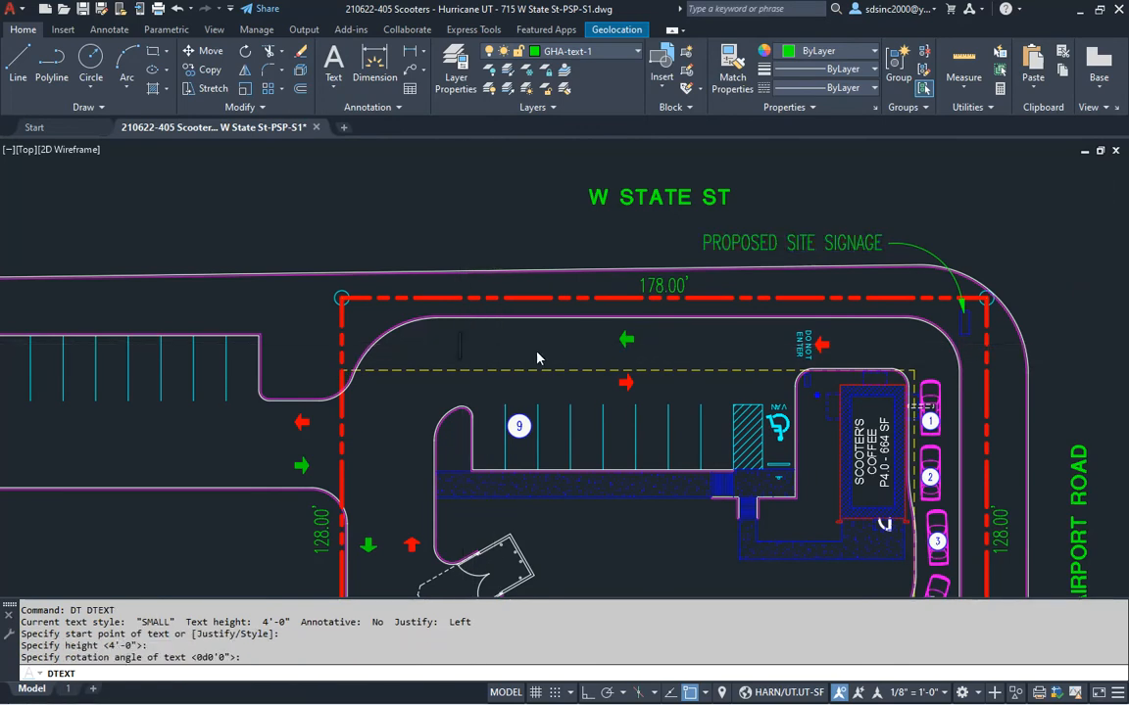
pyautogui.write("9' X 18")
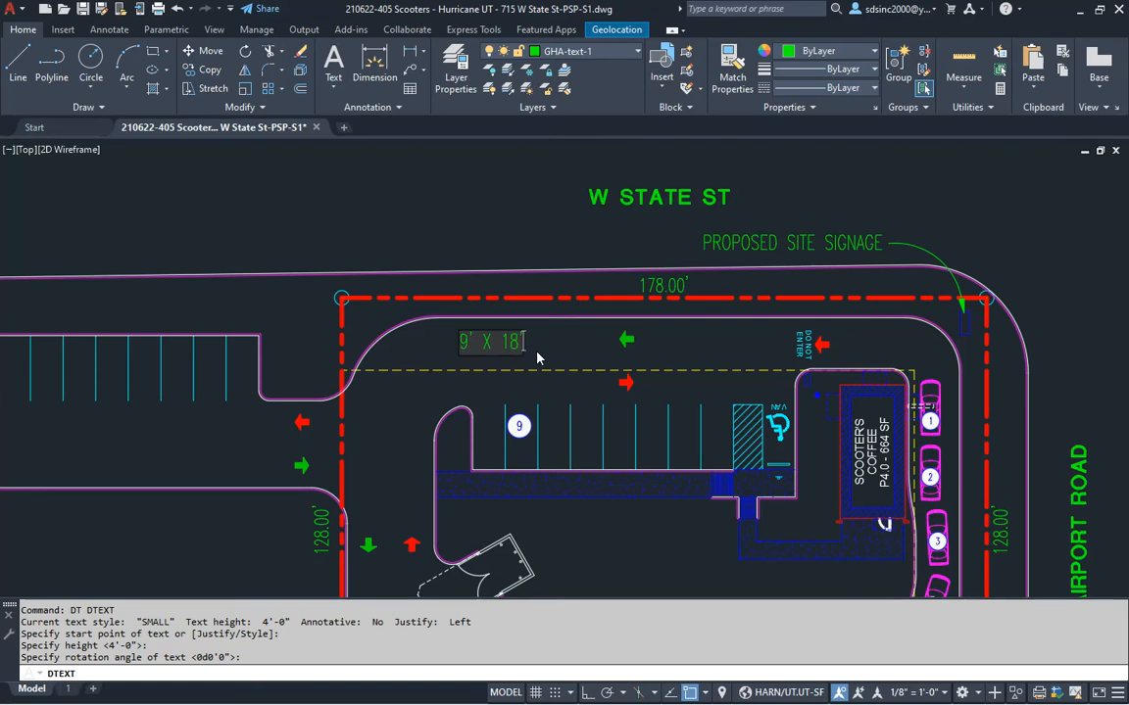
pyautogui.write('SPACES')
pyautogui.press('Return')
pyautogui.press('Escape')
pyautogui.press('Escape')
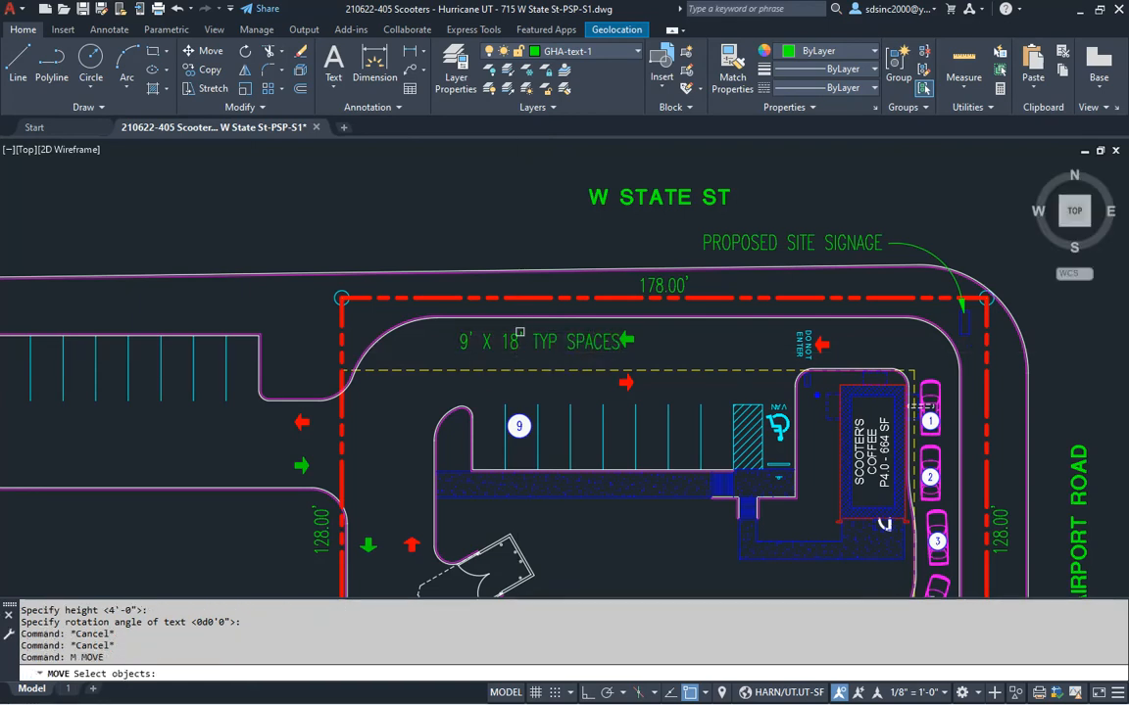
# Reposition the note and draw a curved arrow leader from it toward the parking stalls
pyautogui.click(383, 222)
pyautogui.press('F8')
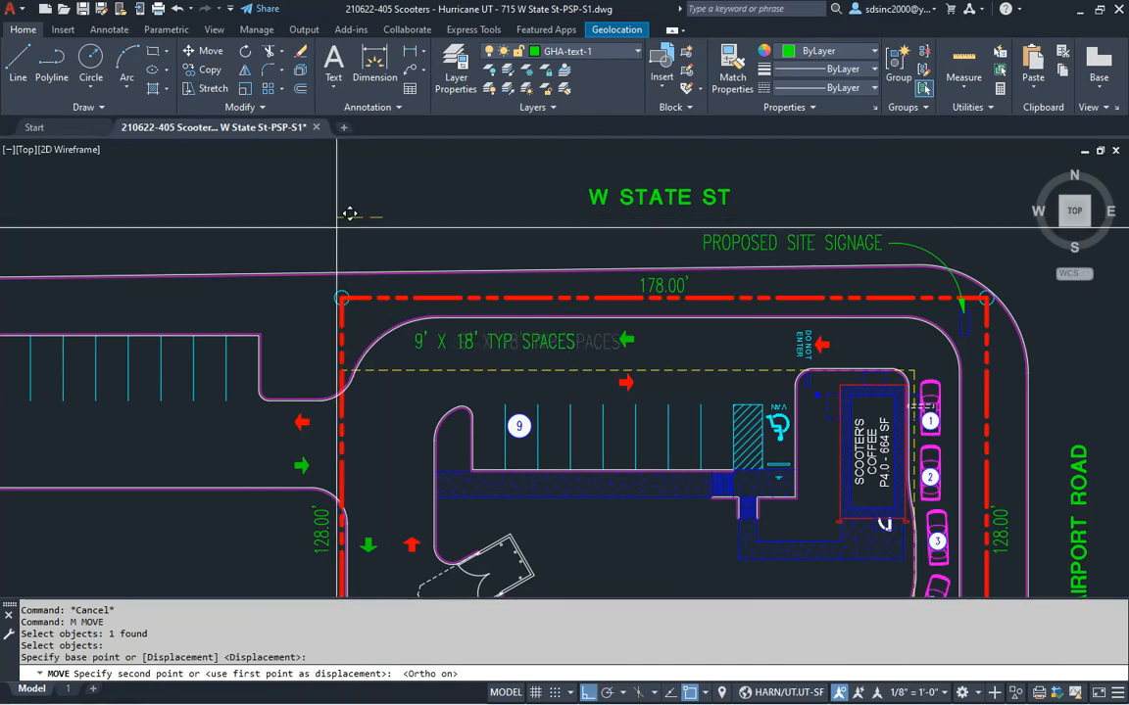
pyautogui.press('F8')
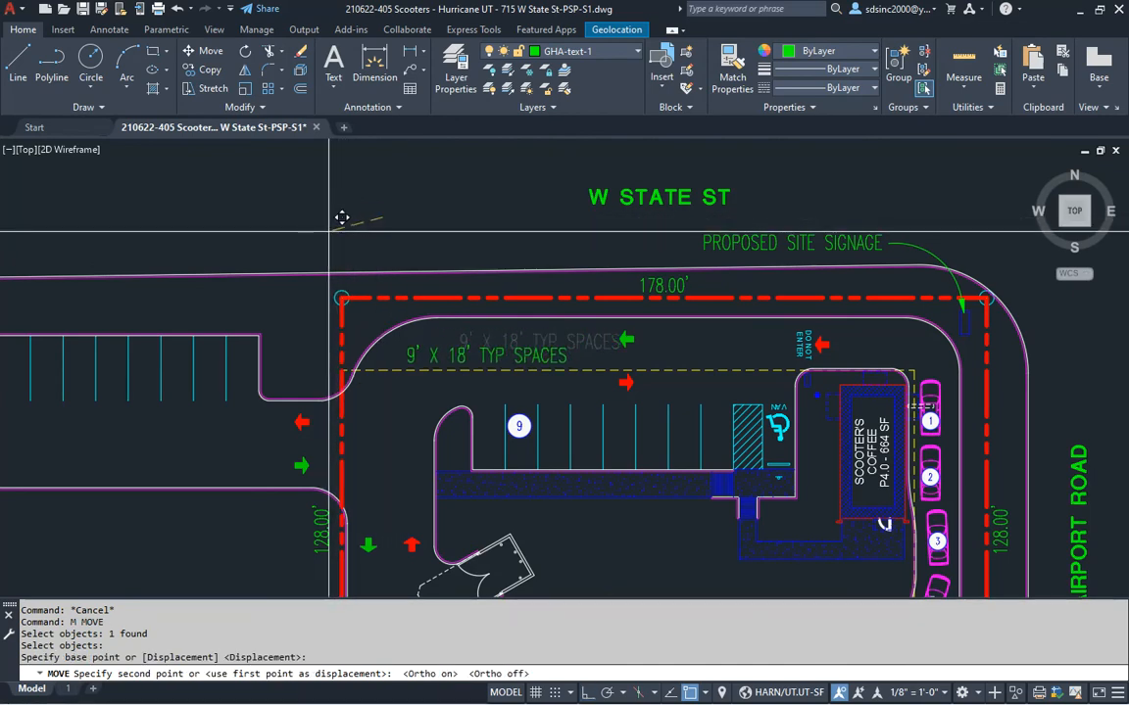
pyautogui.press('Escape')
pyautogui.press('Escape')
pyautogui.scroll(3, 579, 384)
pyautogui.write('p')
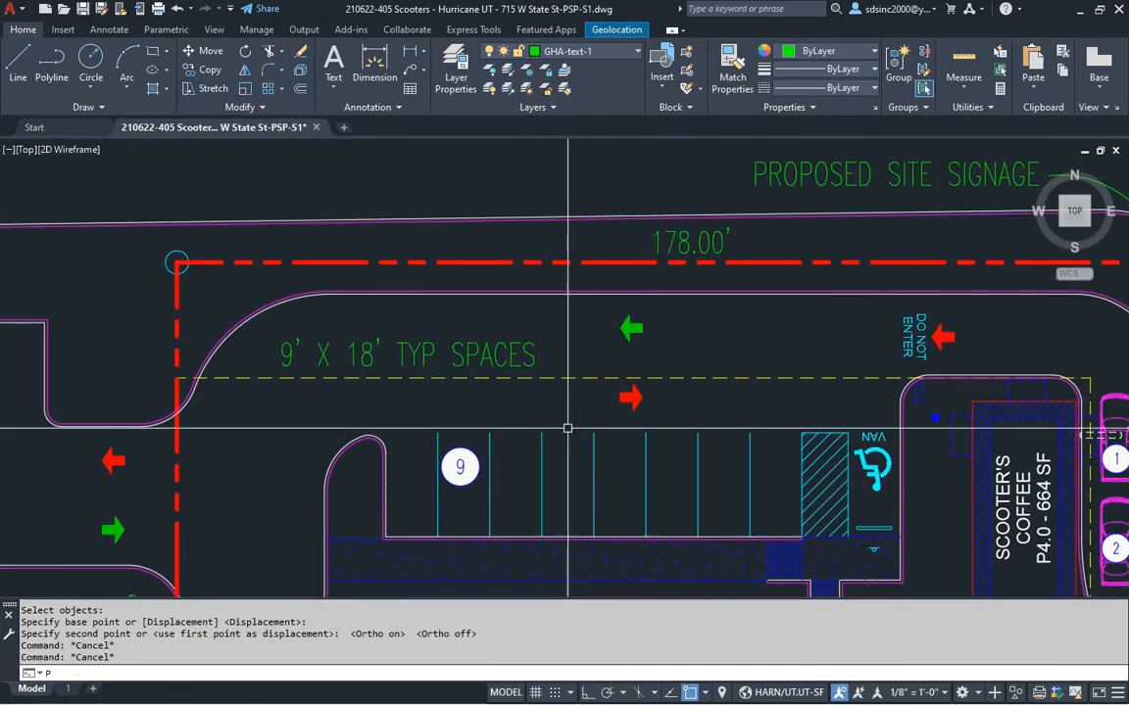
pyautogui.write('c')
pyautogui.press('Return')
pyautogui.click(564, 462)
pyautogui.click(571, 441)
pyautogui.click(542, 355)
pyautogui.moveTo(542, 354); pyautogui.dragTo(507, 350, button='middle')
pyautogui.scroll(-2, 560, 333)
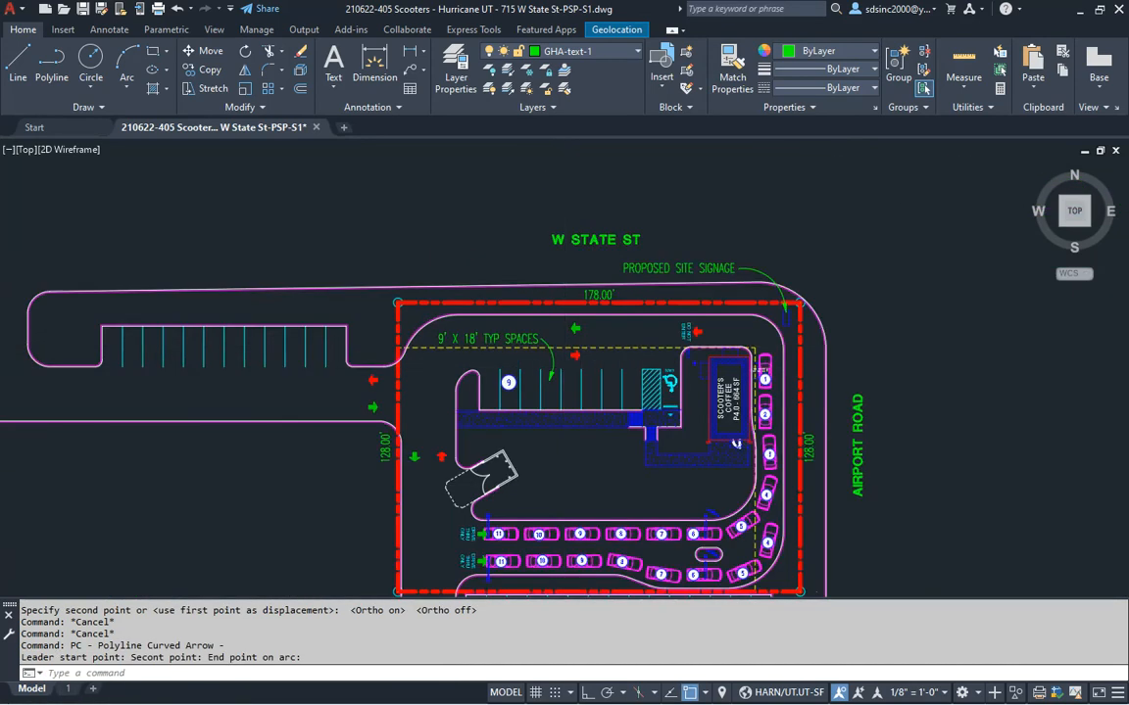
pyautogui.scroll(2, 563, 363)
# Erase the first curved leader, redraw it ending on the stalls, and glance at the Docs checklist
pyautogui.press('Escape')
pyautogui.click(540, 355)
pyautogui.write('e')
pyautogui.press('Return')
pyautogui.press('Escape')
pyautogui.write('p')
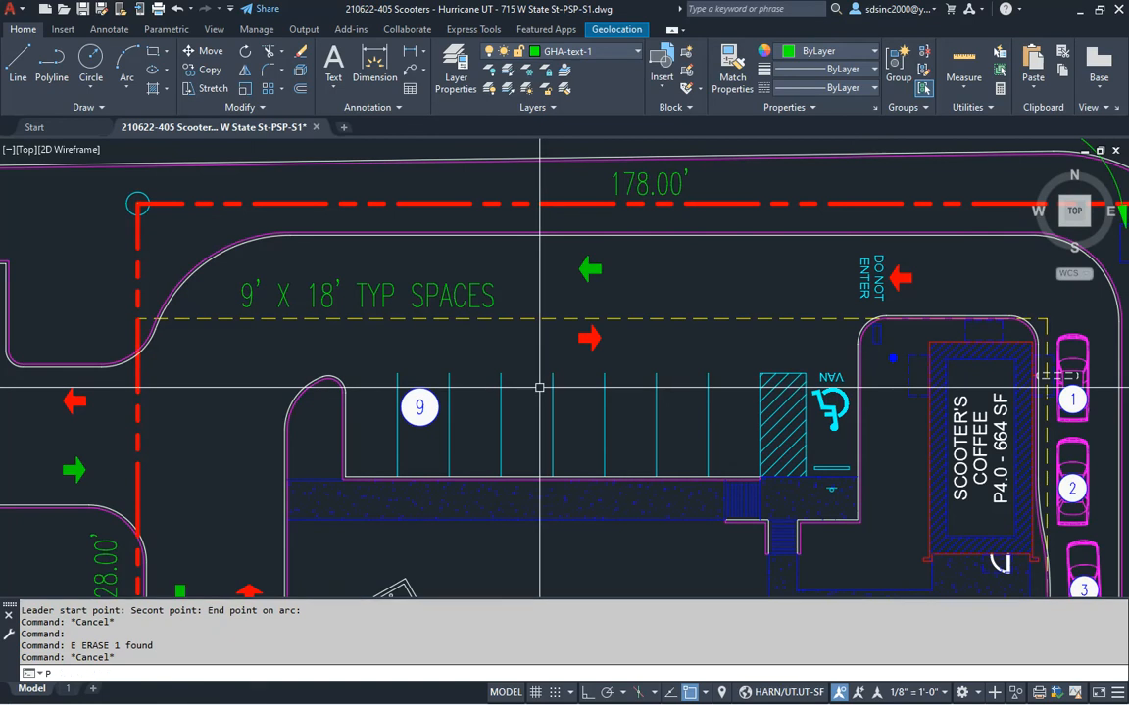
pyautogui.write('c')
pyautogui.press('Return')
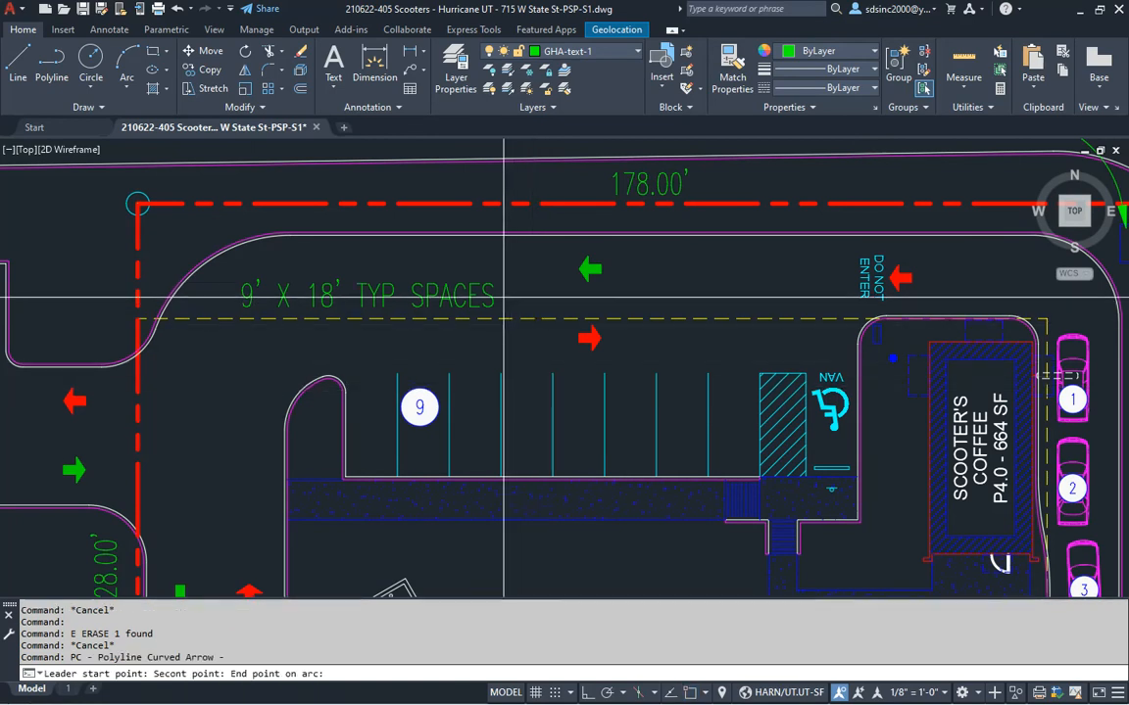
pyautogui.click(502, 295)
pyautogui.scroll(-3, 600, 373)
pyautogui.scroll(2, 596, 312)
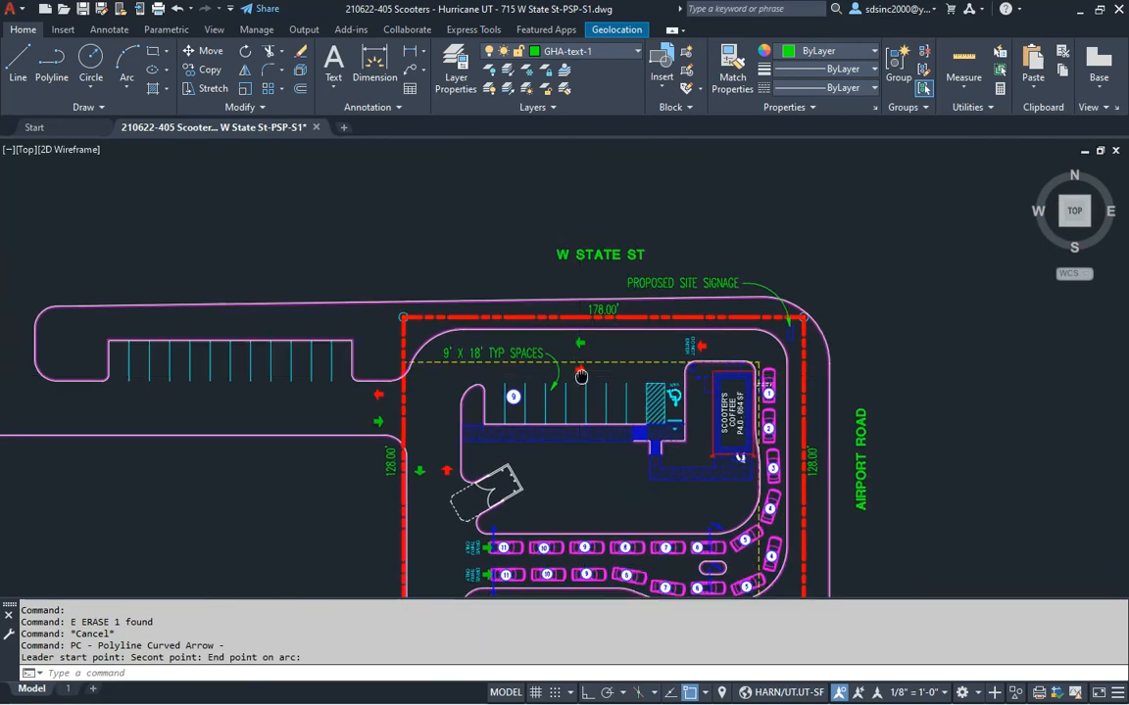
pyautogui.hotkey('alt', 'Tab')
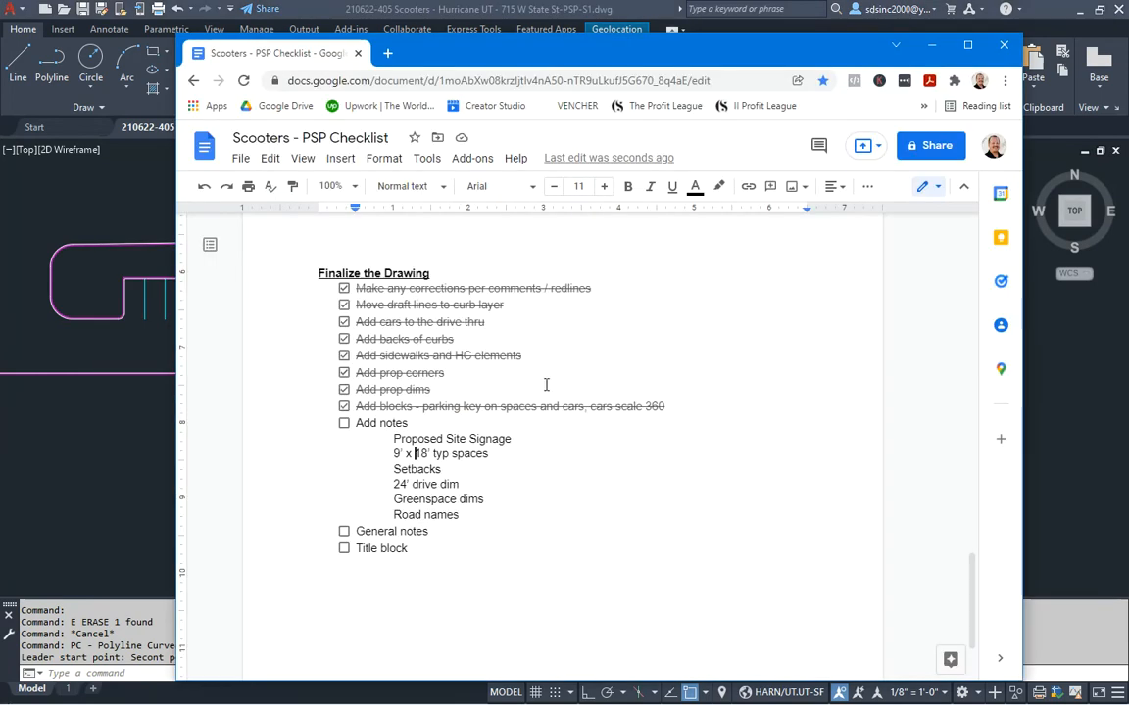
pyautogui.hotkey('alt', 'Tab')
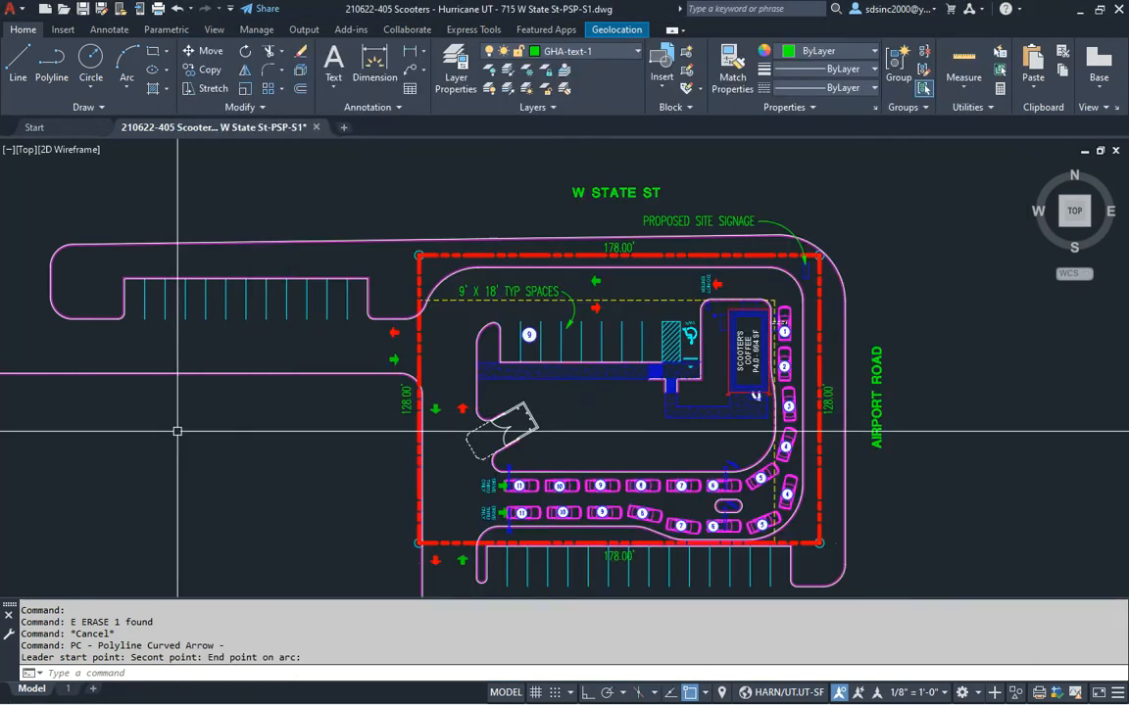
# Measure the 20-foot setback distance from the lot's north edge with DI
pyautogui.scroll(4, 635, 293)
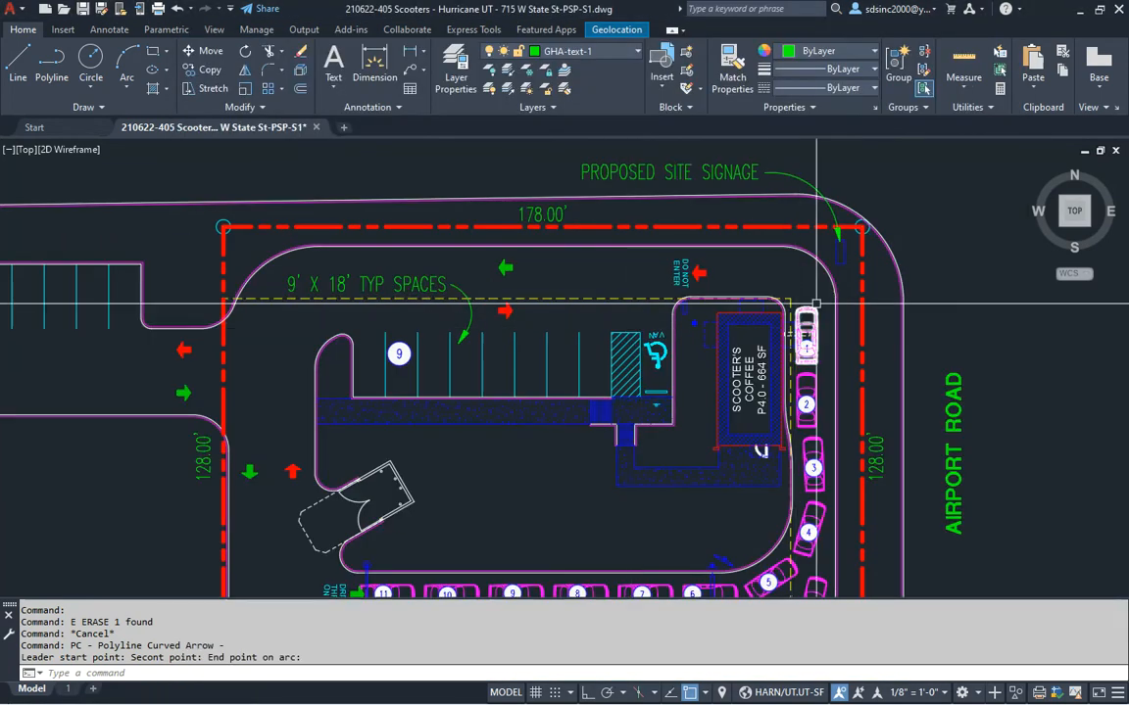
pyautogui.moveTo(792, 490); pyautogui.dragTo(725, 315, button='middle')
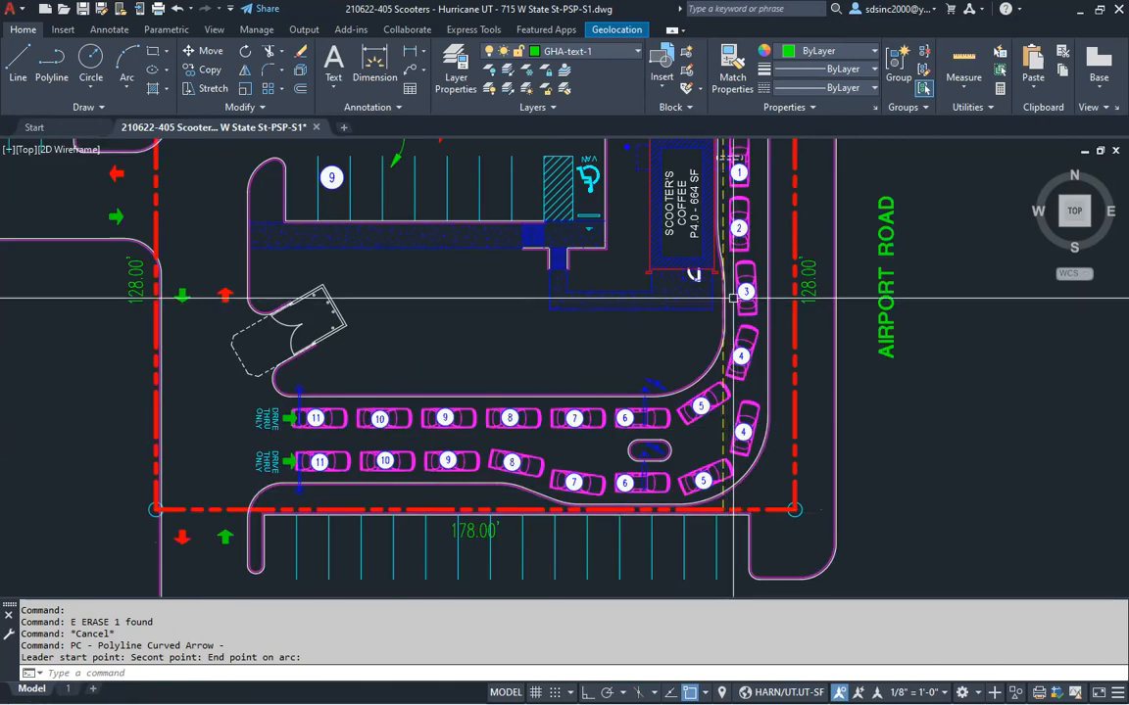
pyautogui.moveTo(722, 244); pyautogui.dragTo(703, 386, button='middle')
pyautogui.moveTo(781, 369); pyautogui.dragTo(773, 409, button='middle')
pyautogui.press('Escape')
pyautogui.write('DI')
pyautogui.press('Return')
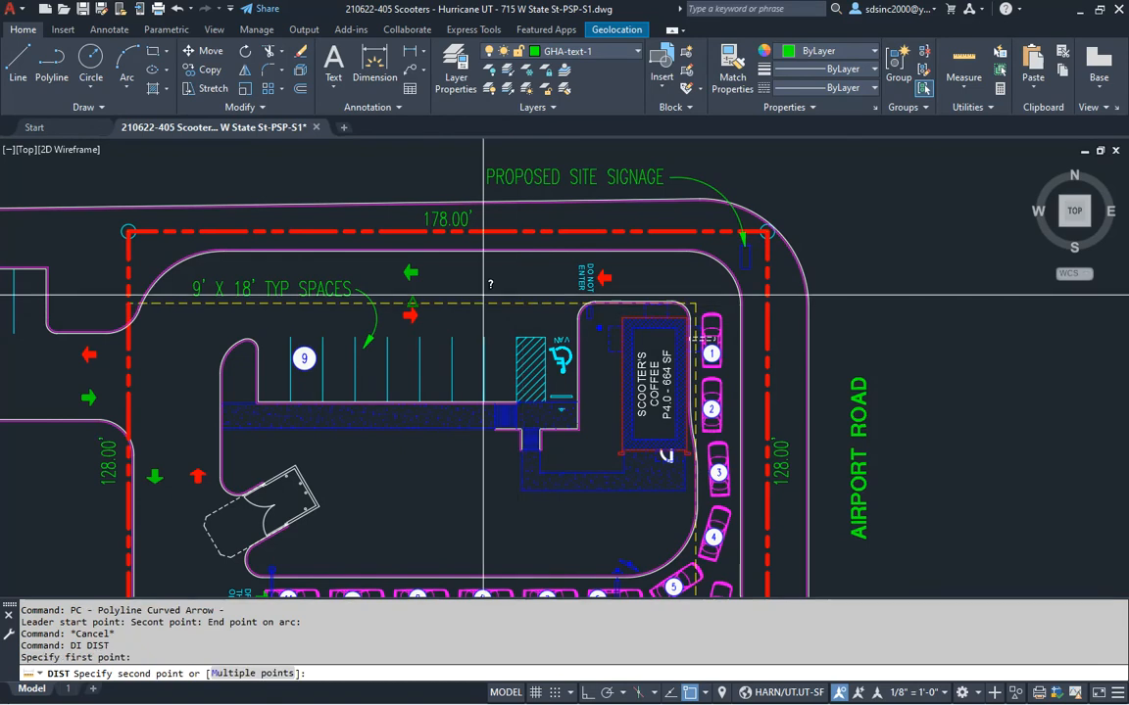
pyautogui.click(437, 274)
pyautogui.moveTo(409, 356); pyautogui.dragTo(655, 421, button='middle')
pyautogui.press('Escape')
pyautogui.press('Escape')
# Place the text 20' SETBACK and move it above the parking lot
pyautogui.write('DT')
pyautogui.press('Return')
pyautogui.click(366, 247)
pyautogui.press('Return')
pyautogui.press('Return')
pyautogui.write("20' SETBACK")
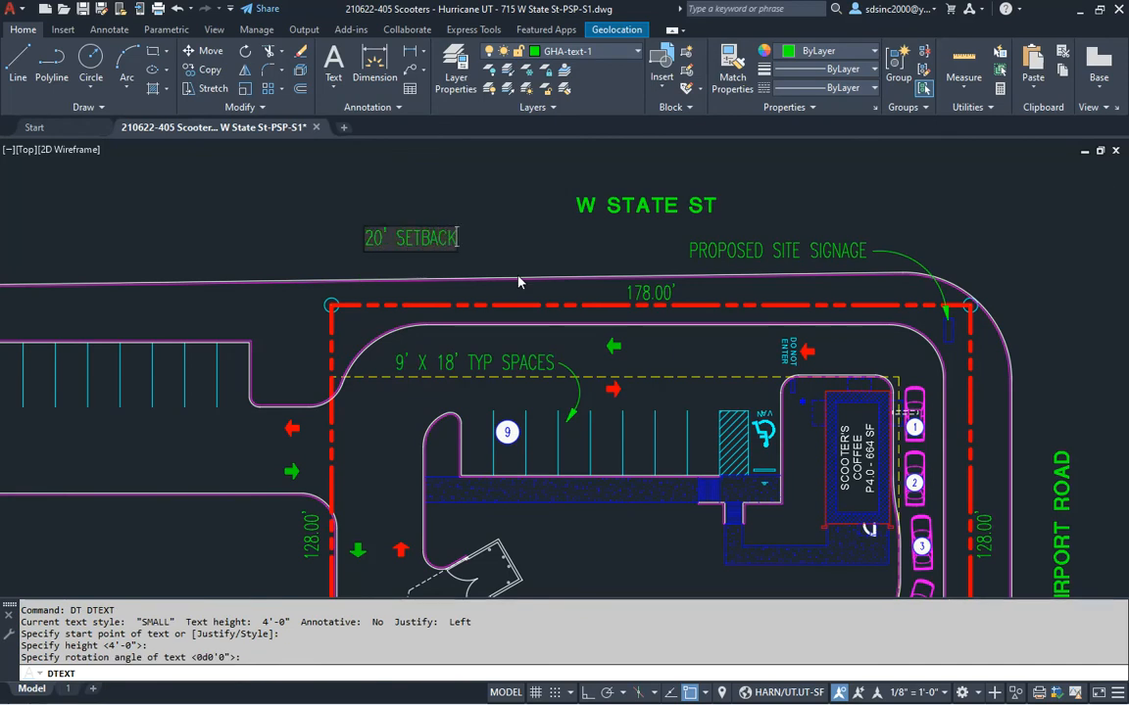
pyautogui.press('Escape')
pyautogui.press('Escape')
pyautogui.press('Return')
pyautogui.click(245, 189)
pyautogui.press('F8')
pyautogui.press('F8')
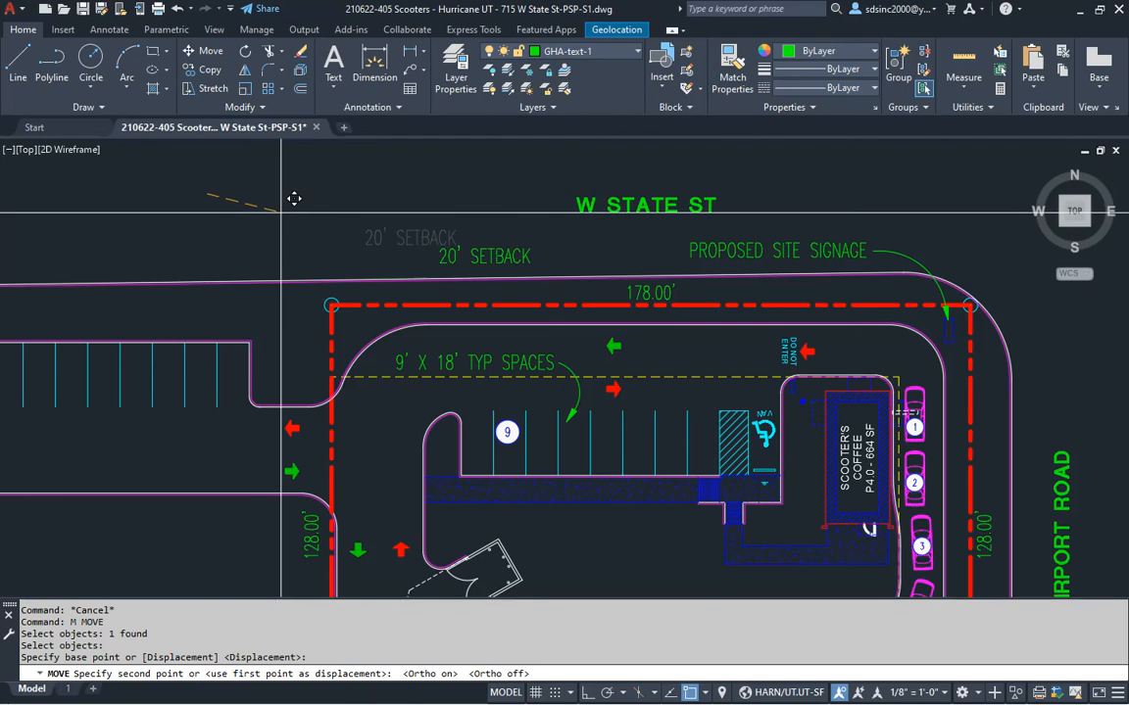
pyautogui.click(282, 213)
pyautogui.press('Escape')
# Draw a curved arrow leader from the 20' SETBACK note to the dashed setback line
pyautogui.moveTo(652, 405); pyautogui.dragTo(578, 411, button='middle')
pyautogui.press('Escape')
pyautogui.press('Escape')
pyautogui.write('m')
pyautogui.press('Return')
pyautogui.scroll(2, 594, 353)
pyautogui.moveTo(598, 365); pyautogui.dragTo(479, 376, button='middle')
pyautogui.press('Escape')
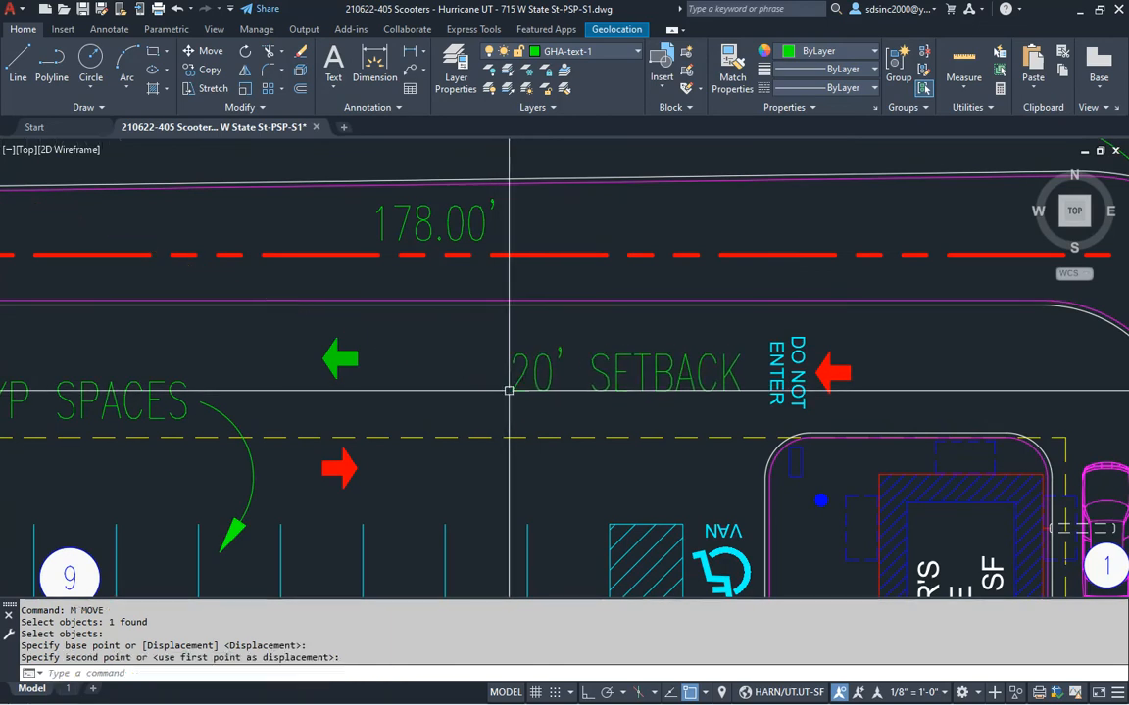
pyautogui.write('pc')
pyautogui.press('Return')
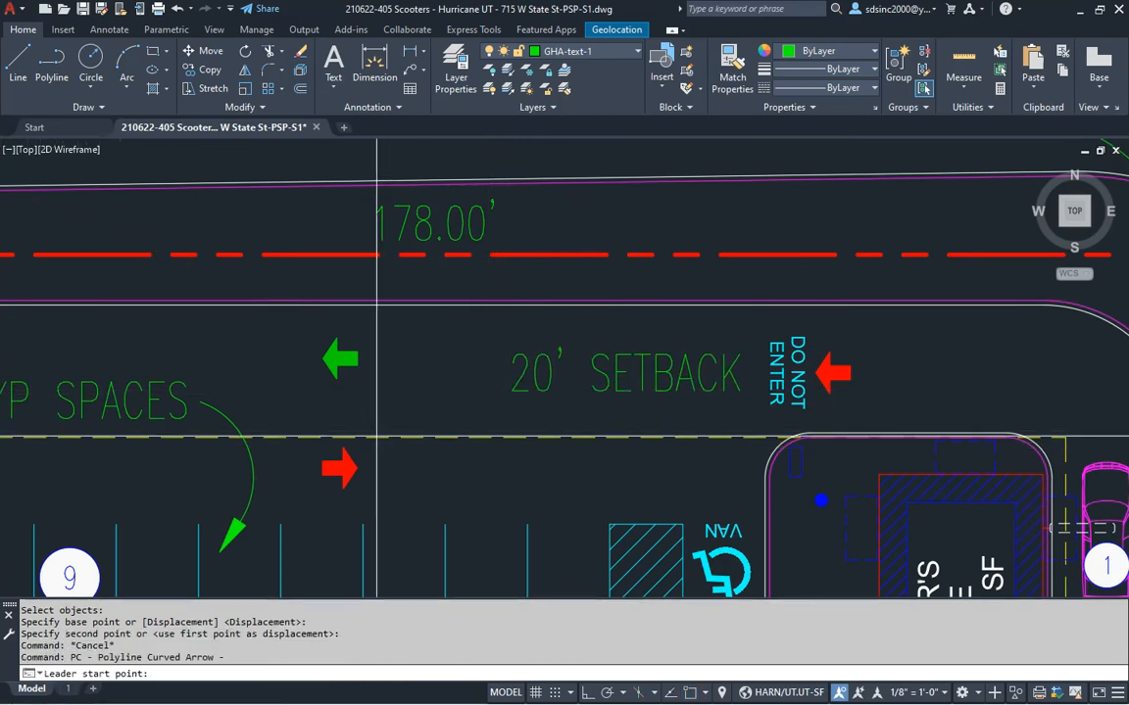
pyautogui.click(377, 438)
pyautogui.click(436, 384)
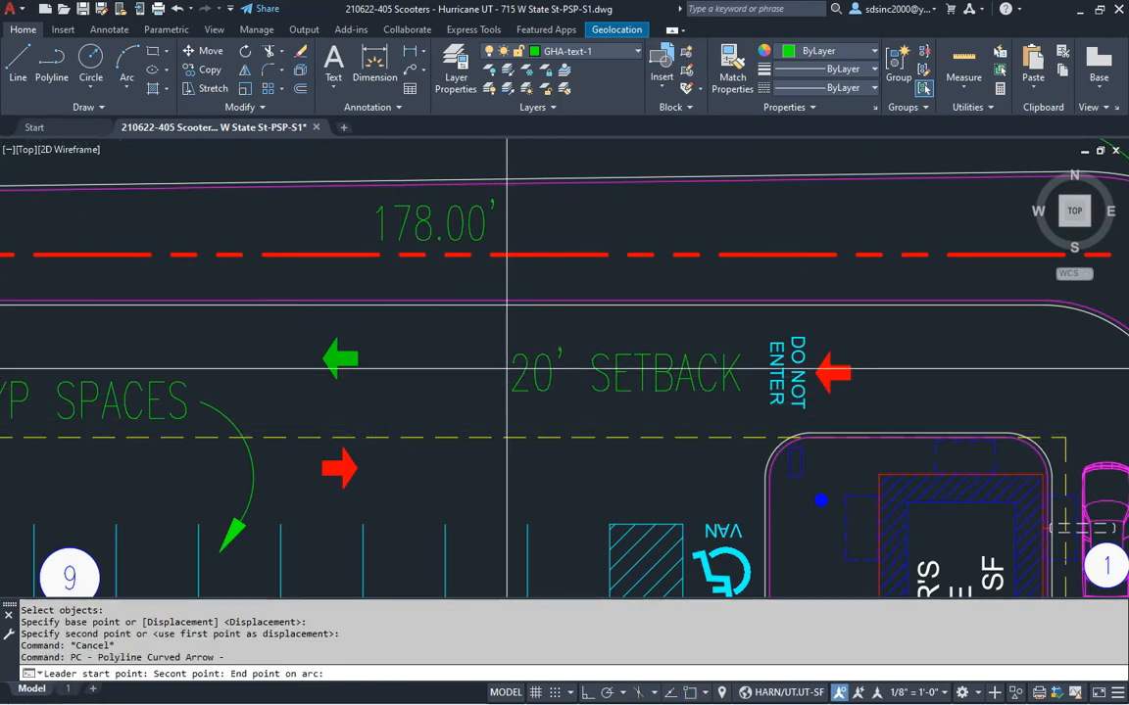
pyautogui.scroll(-2, 572, 331)
pyautogui.moveTo(746, 525); pyautogui.dragTo(510, 354, button='middle')
pyautogui.press('Escape')
pyautogui.write('di')
pyautogui.press('Return')
# Measure 20 feet from the property corner toward Airport Road
pyautogui.click(527, 505)
pyautogui.click(599, 531)
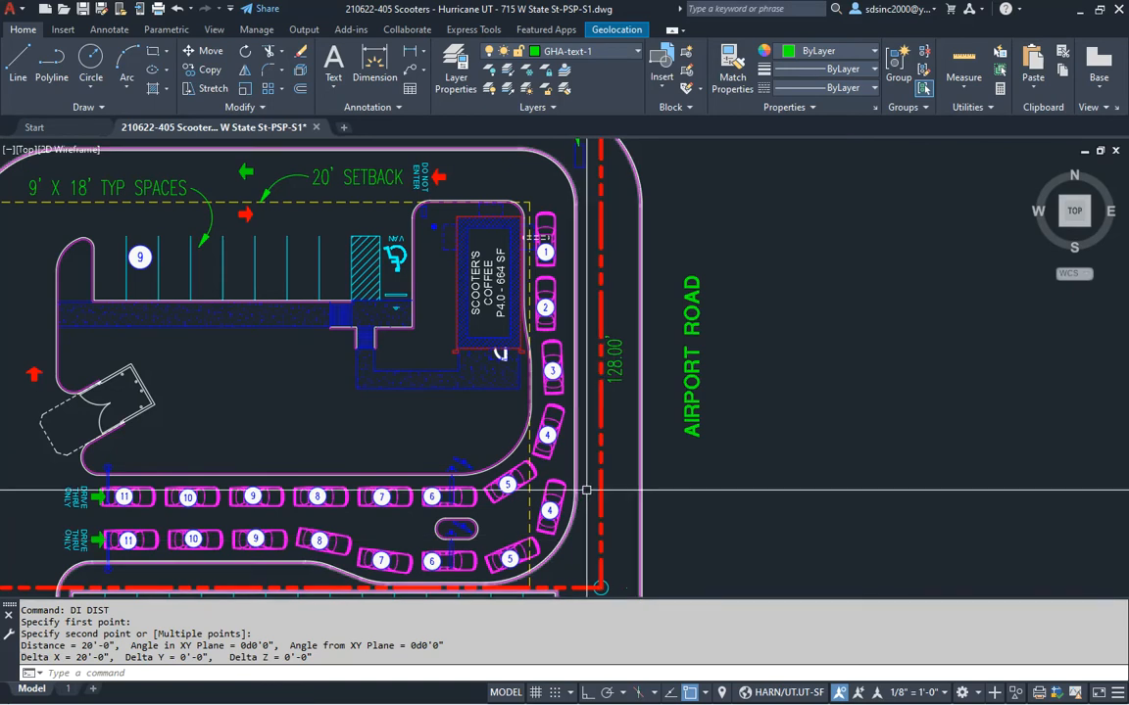
pyautogui.moveTo(604, 505); pyautogui.dragTo(584, 506, button='middle')
pyautogui.press('Escape')
pyautogui.write('dt')
pyautogui.press('Return')
pyautogui.click(691, 517)
pyautogui.press('Return')
pyautogui.press('Escape')
pyautogui.press('Escape')
# Try placing a vertical 20' SETBACK text, then cancel the mistaken entry
pyautogui.write('dt')
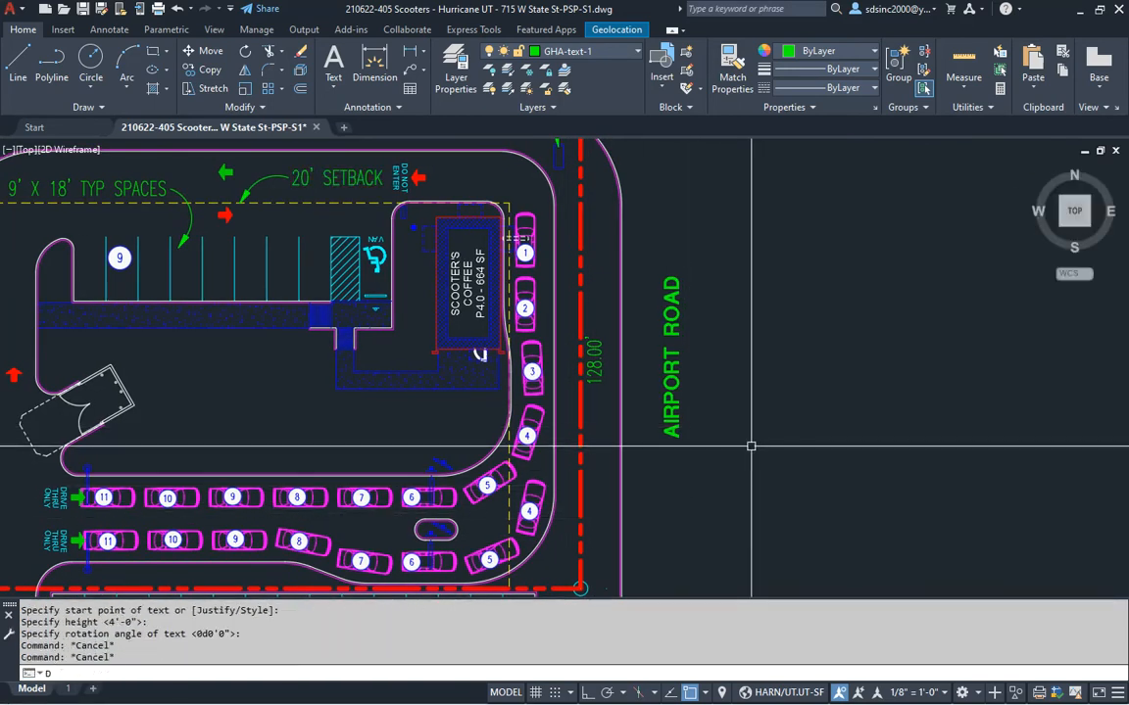
pyautogui.press('Return')
pyautogui.click(746, 478)
pyautogui.press('F8')
pyautogui.press('Return')
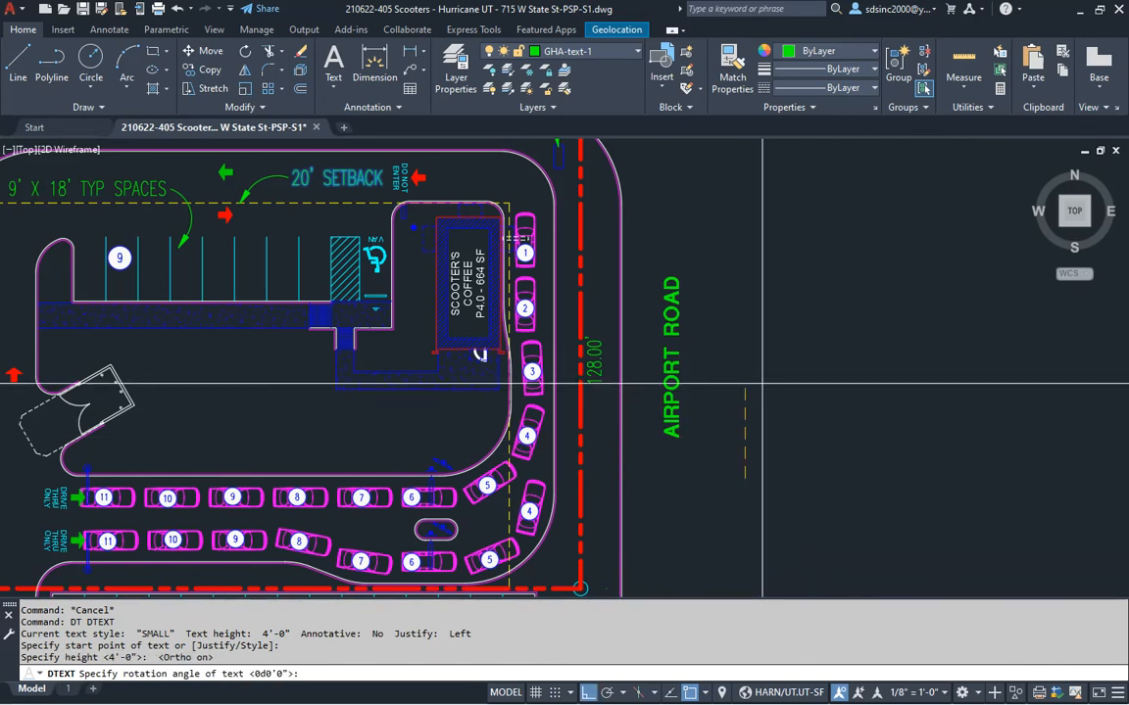
pyautogui.write("20'")
pyautogui.press('Return')
pyautogui.write('SETBACK')
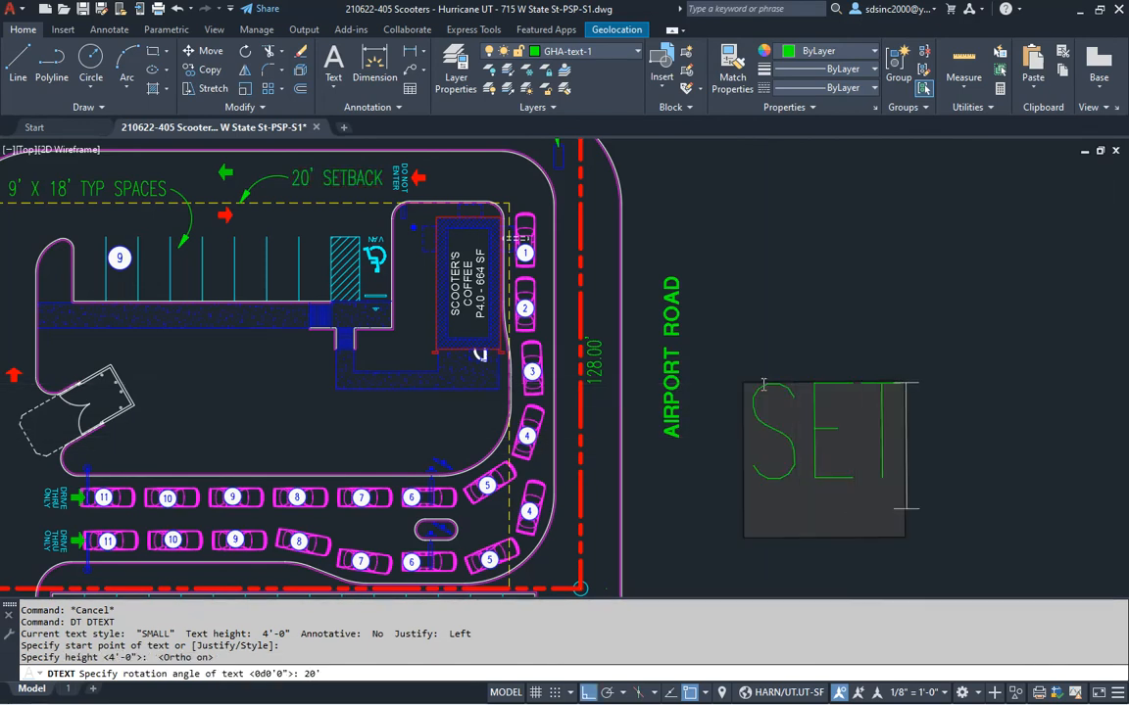
pyautogui.press('Escape')
pyautogui.press('Escape')
pyautogui.press('Escape')
pyautogui.press('Escape')
pyautogui.press('Escape')
pyautogui.scroll(-5, 385, 473)
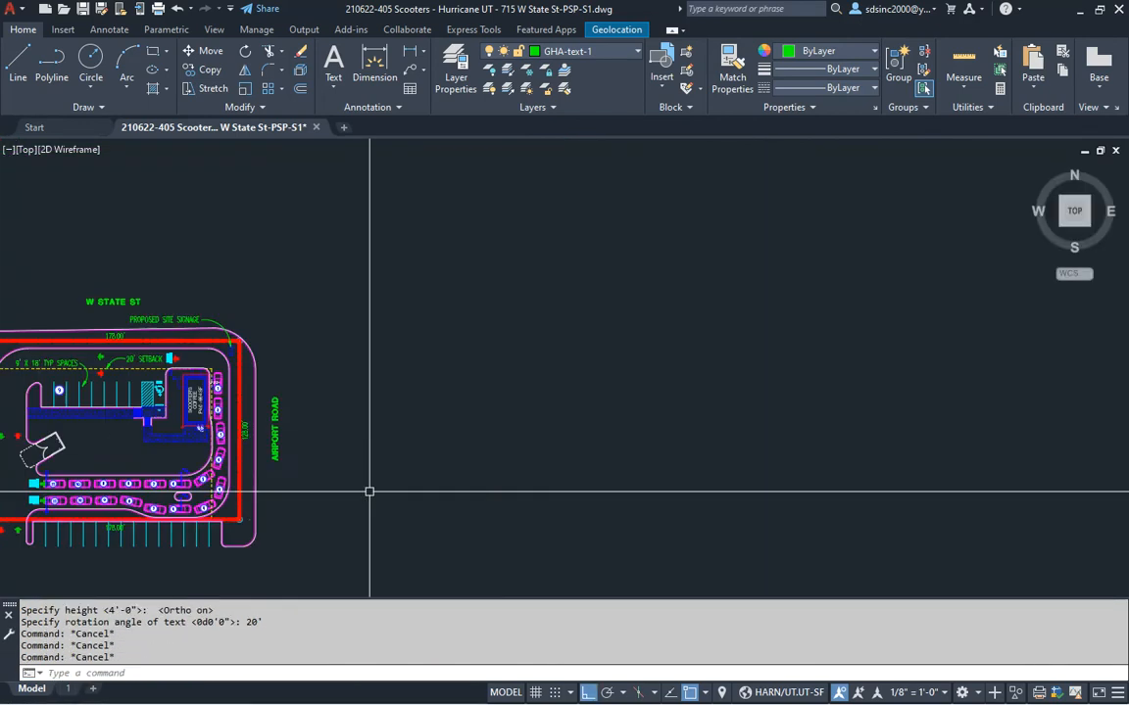
pyautogui.write('QP')
pyautogui.press('Return')
pyautogui.scroll(2, 367, 374)
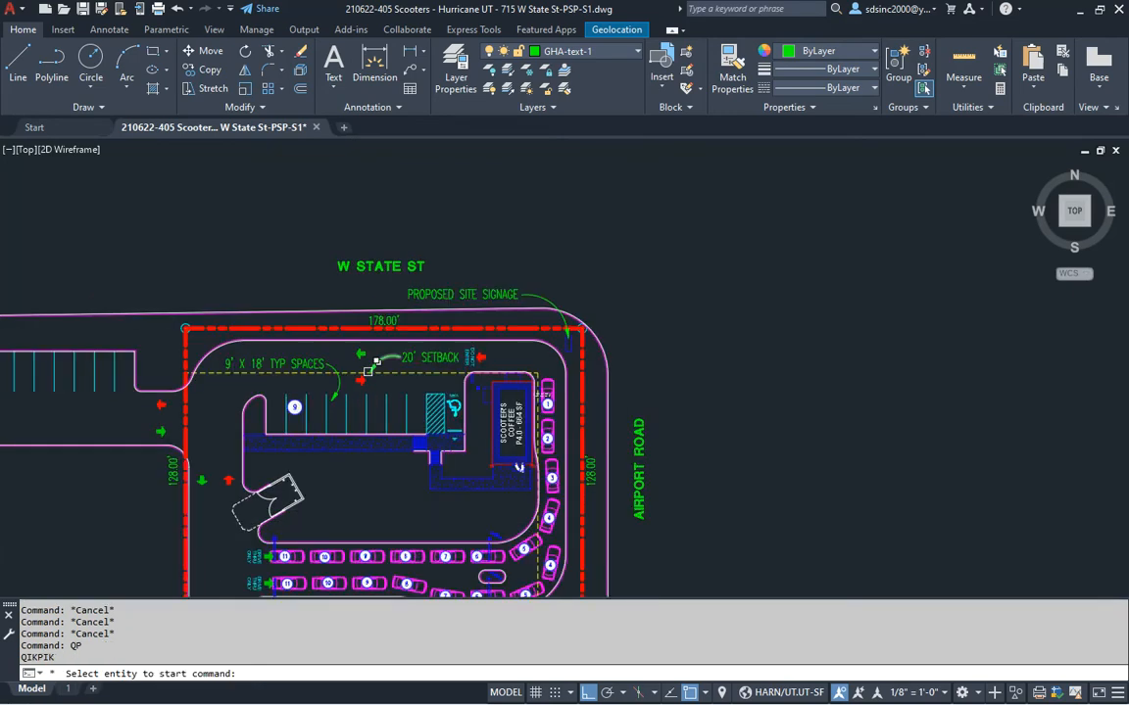
pyautogui.press('Return')
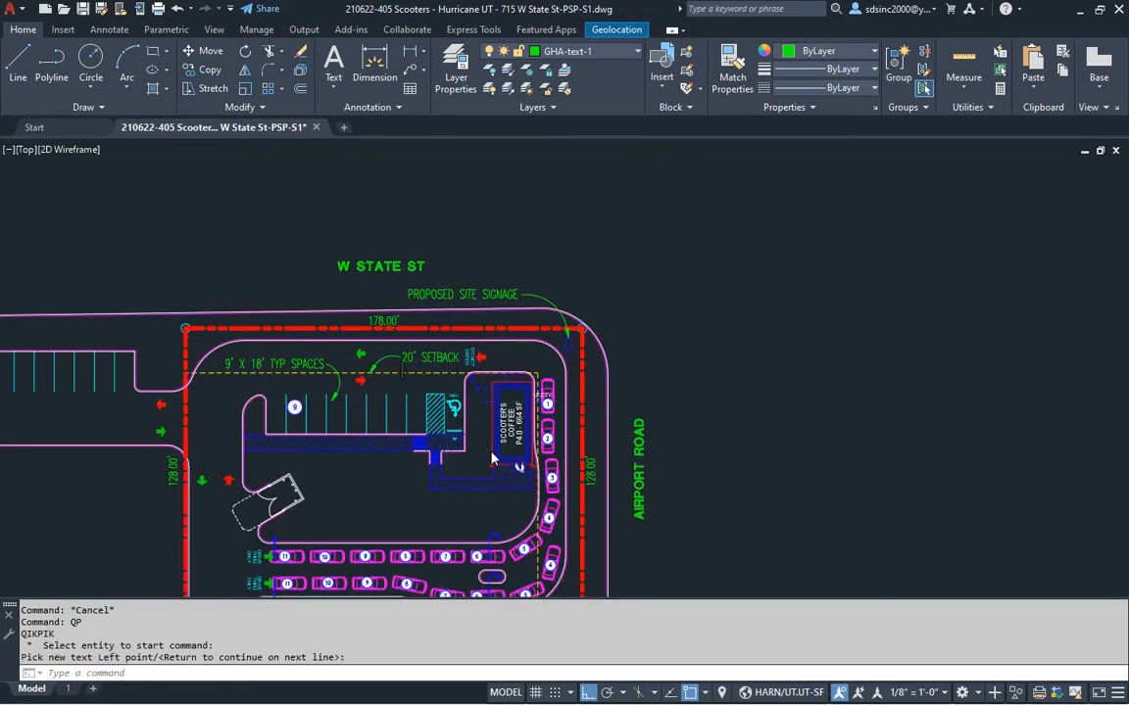
pyautogui.press('Escape')
pyautogui.press('Escape')
pyautogui.press('Escape')
# Place the text 20' SETBACK to the right of Airport Road
pyautogui.moveTo(574, 466); pyautogui.dragTo(524, 416, button='middle')
pyautogui.write('DT')
pyautogui.press('Return')
pyautogui.click(650, 487)
pyautogui.press('Return')
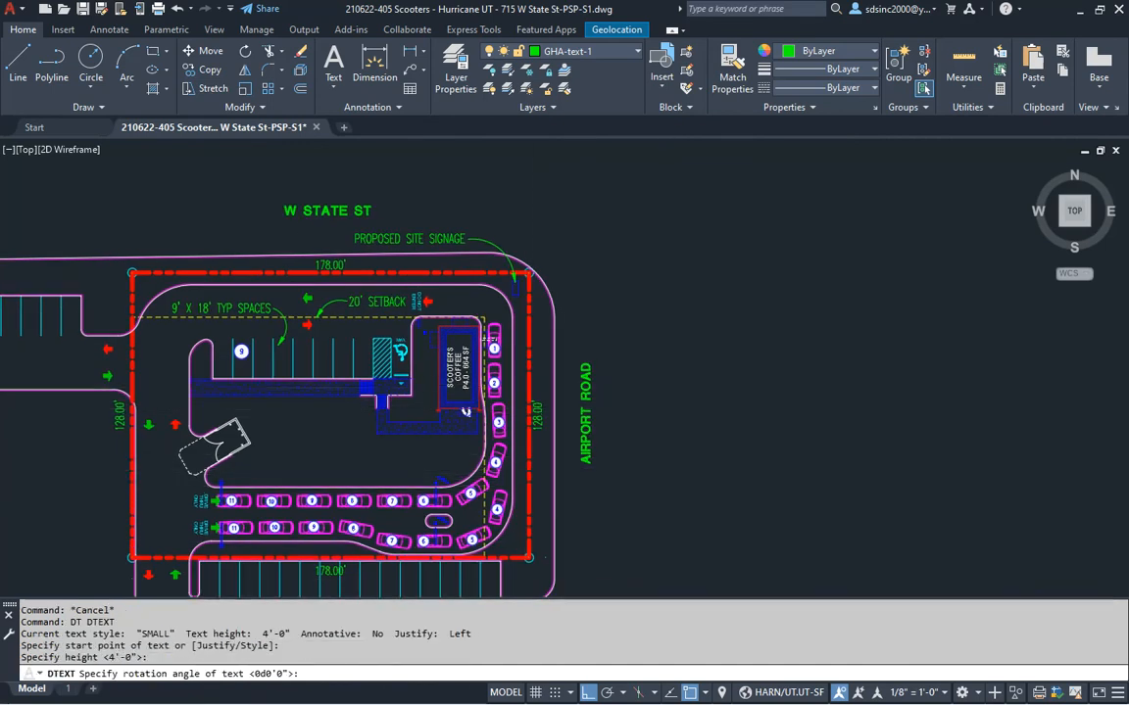
pyautogui.write("20'")
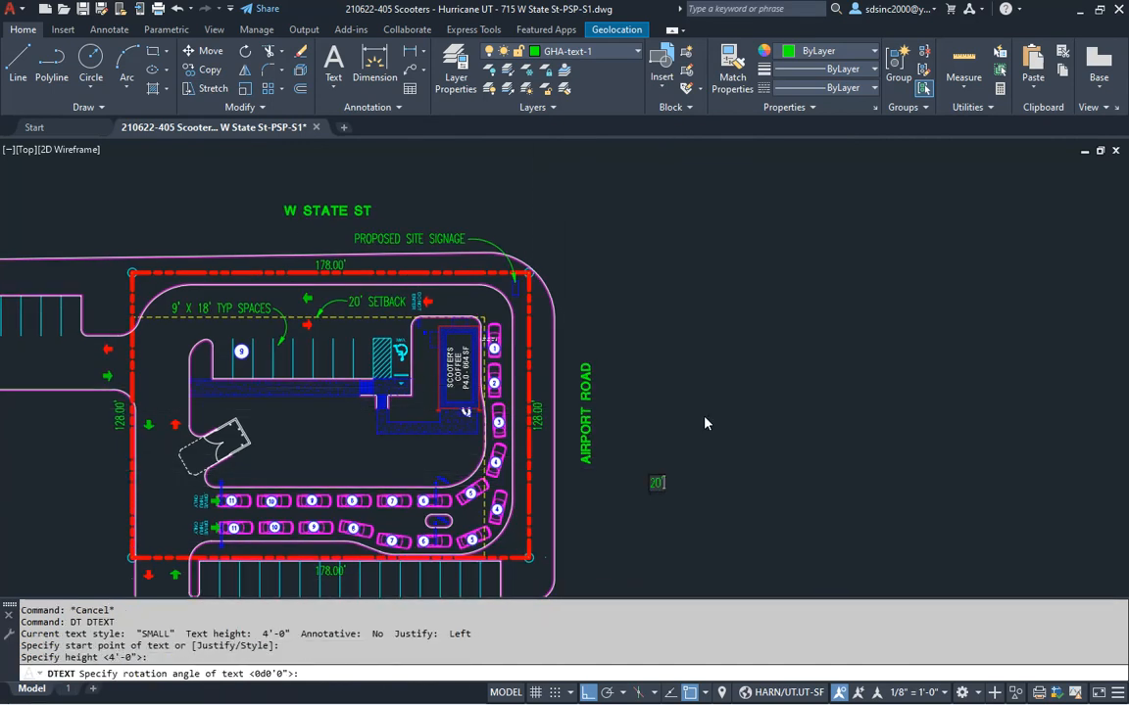
pyautogui.write(' SETBACK')
pyautogui.press('Escape')
pyautogui.press('Escape')
pyautogui.press('Escape')
# Move the vertical 20' SETBACK text beside the east property line
pyautogui.write('m')
pyautogui.press('Return')
pyautogui.click(646, 482)
pyautogui.press('Return')
pyautogui.click(656, 456)
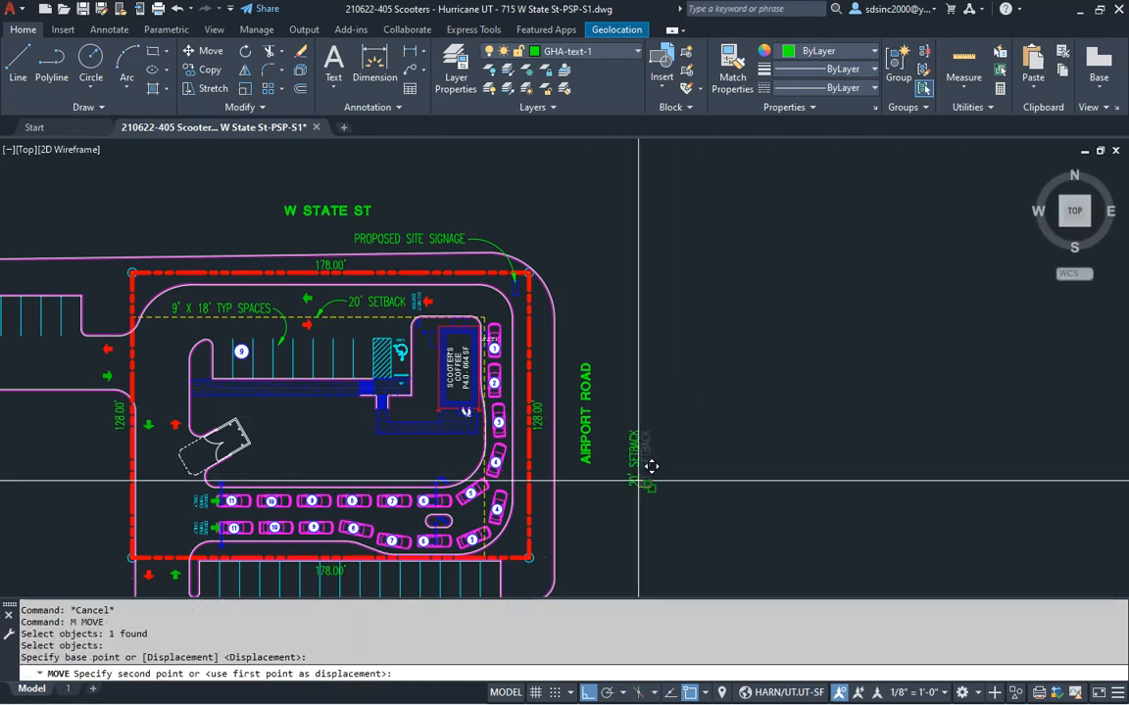
pyautogui.scroll(5, 526, 494)
pyautogui.moveTo(526, 494); pyautogui.dragTo(587, 479, button='middle')
pyautogui.scroll(-2, 675, 471)
pyautogui.scroll(-2, 675, 471)
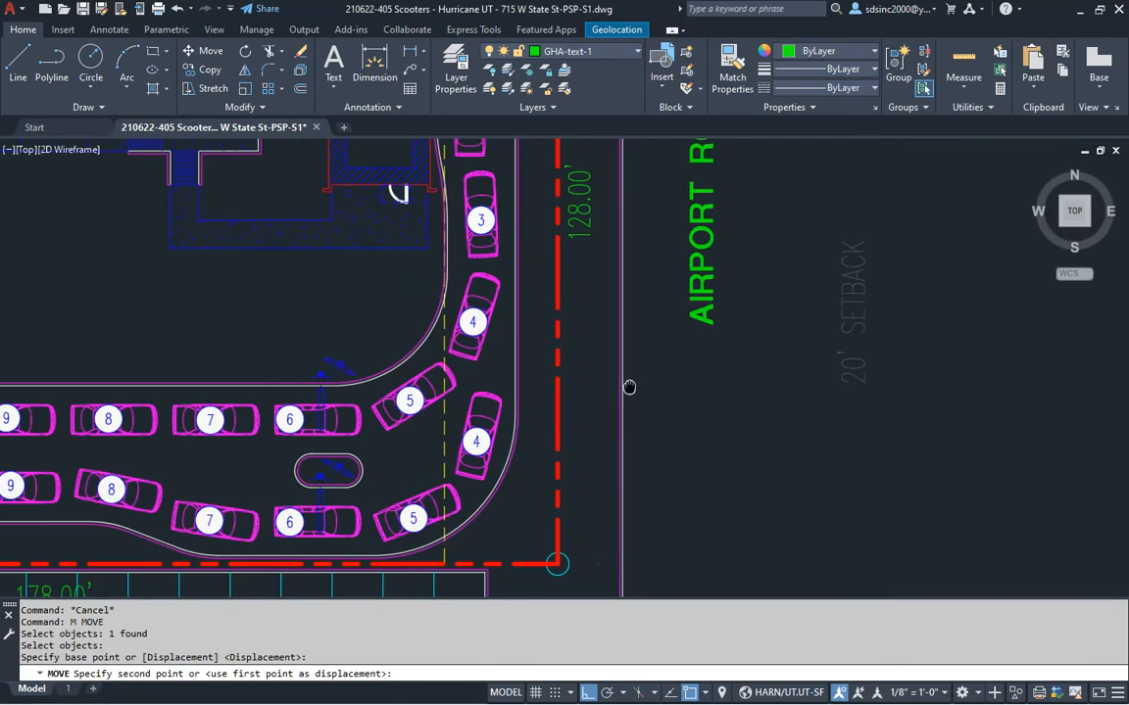
pyautogui.scroll(-2, 627, 391)
pyautogui.press('F8')
pyautogui.moveTo(617, 423)
pyautogui.mouseDown(button='middle')
pyautogui.moveTo(601, 497)
pyautogui.moveTo(625, 433)
pyautogui.mouseUp(button='middle')
pyautogui.scroll(2, 625, 434)
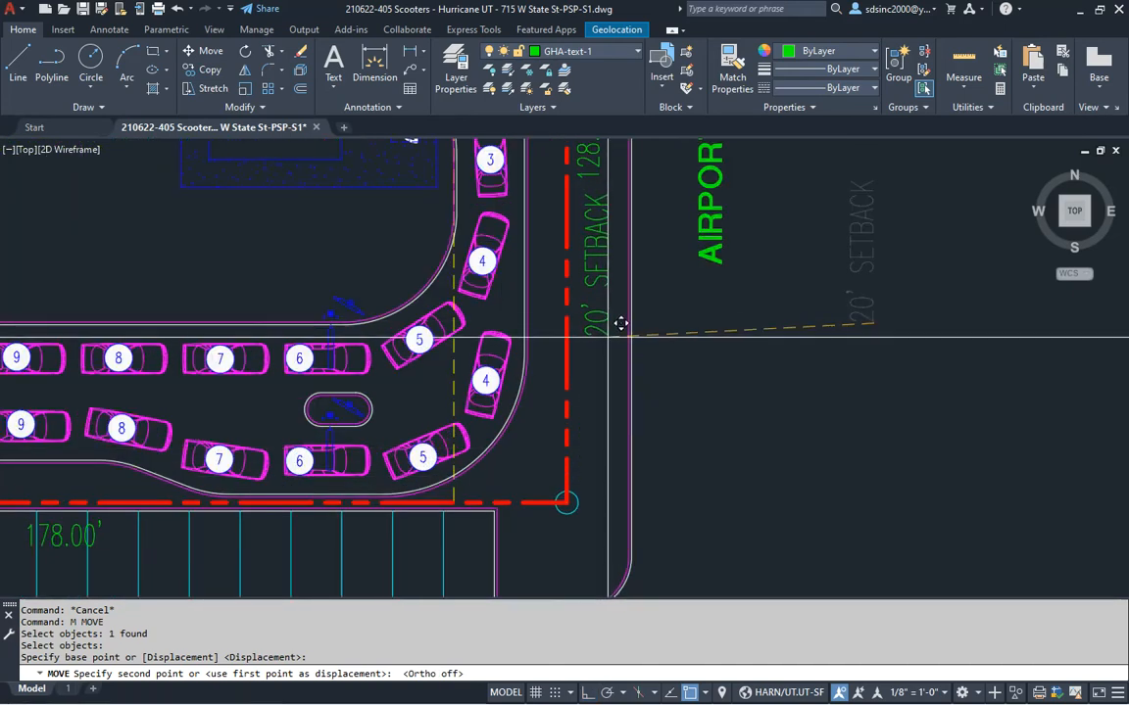
pyautogui.moveTo(620, 318); pyautogui.dragTo(602, 520, button='middle')
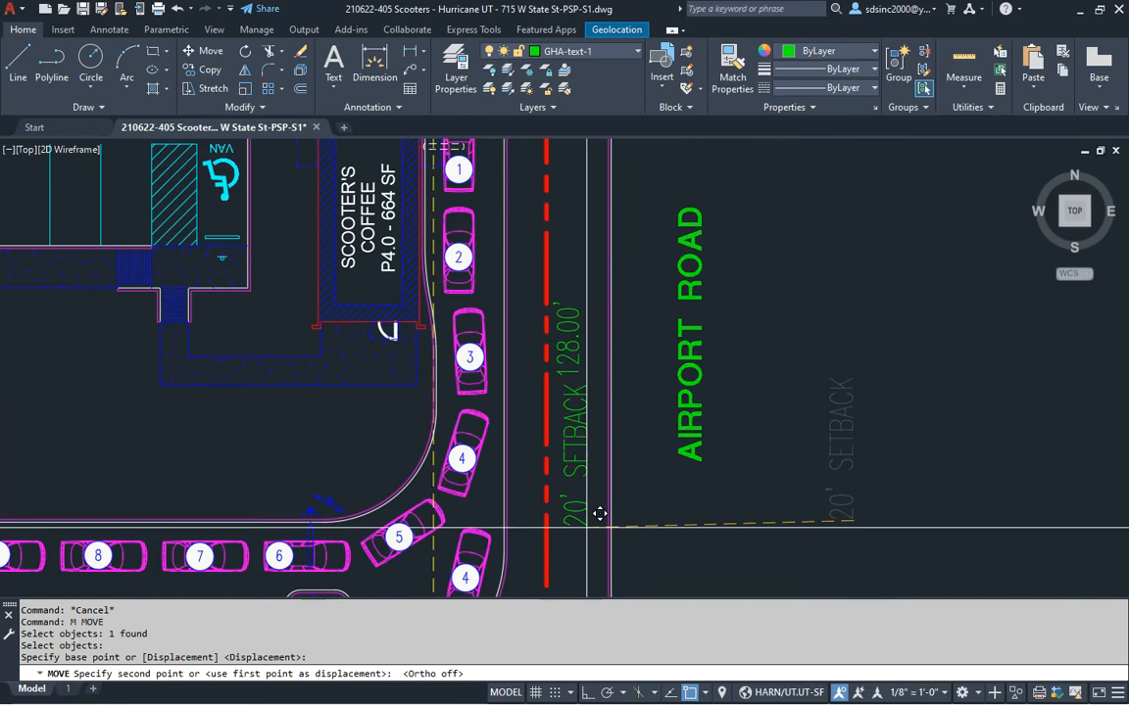
pyautogui.click(588, 446)
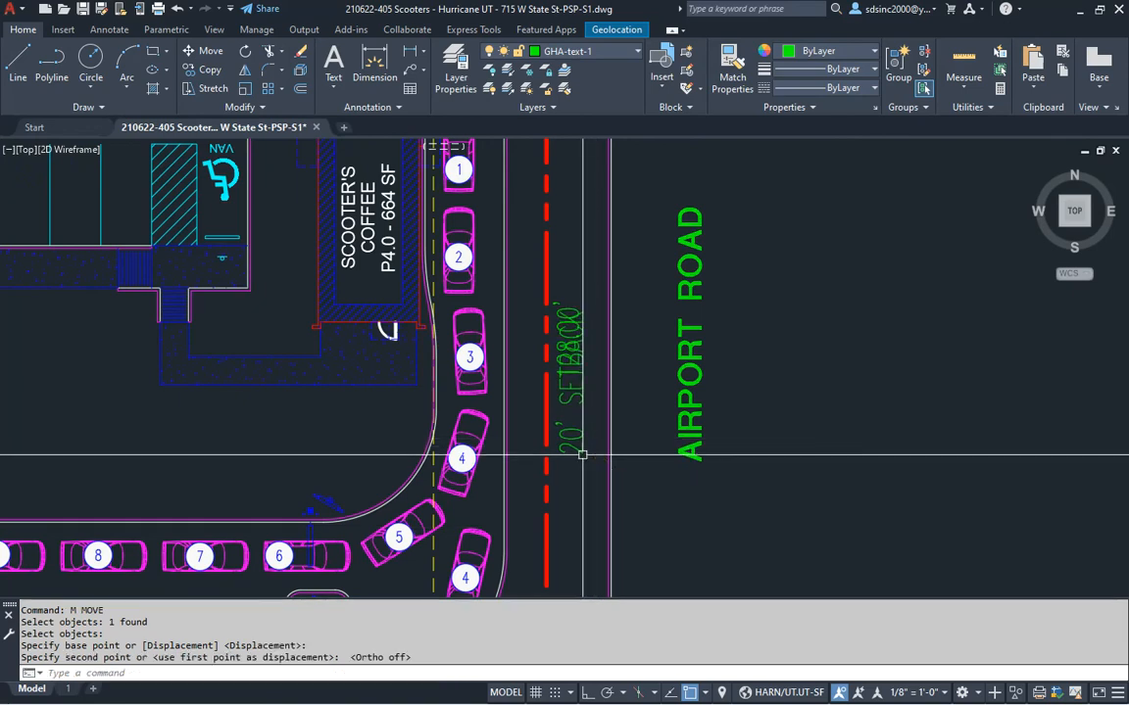
pyautogui.press('Escape')
pyautogui.press('Escape')
# Draw a curved arrow from the note to the east setback line and adjust the text
pyautogui.moveTo(566, 526); pyautogui.dragTo(555, 440, button='middle')
pyautogui.write('P')
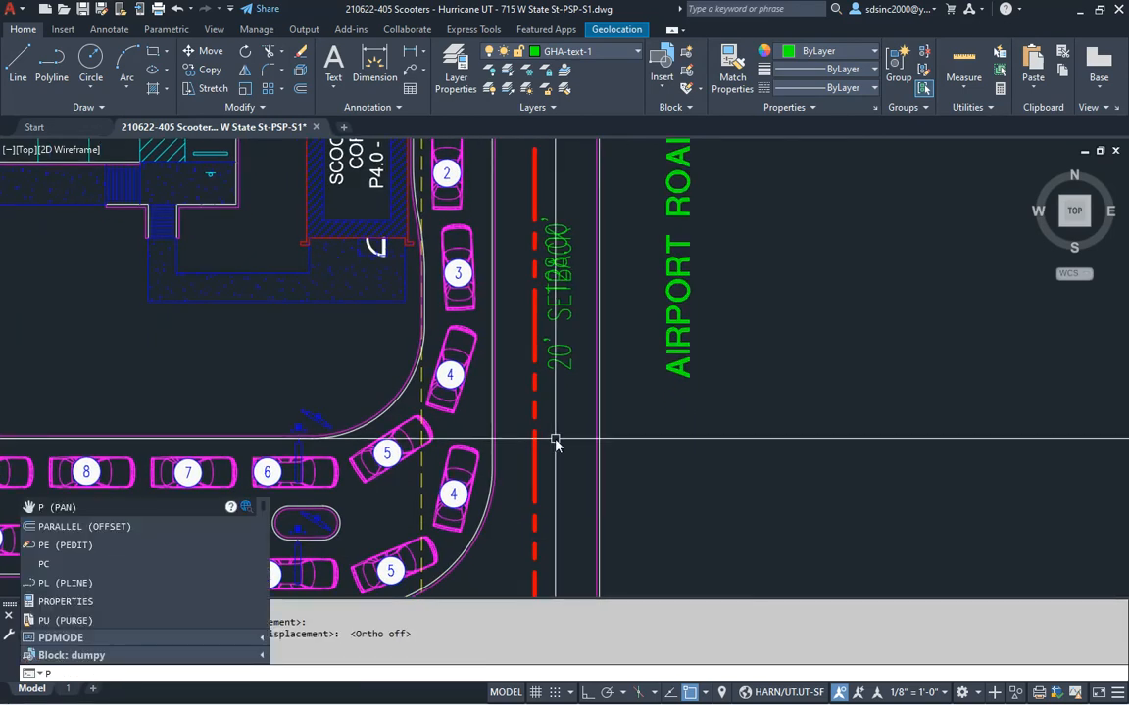
pyautogui.write('C')
pyautogui.press('Return')
pyautogui.scroll(2, 537, 476)
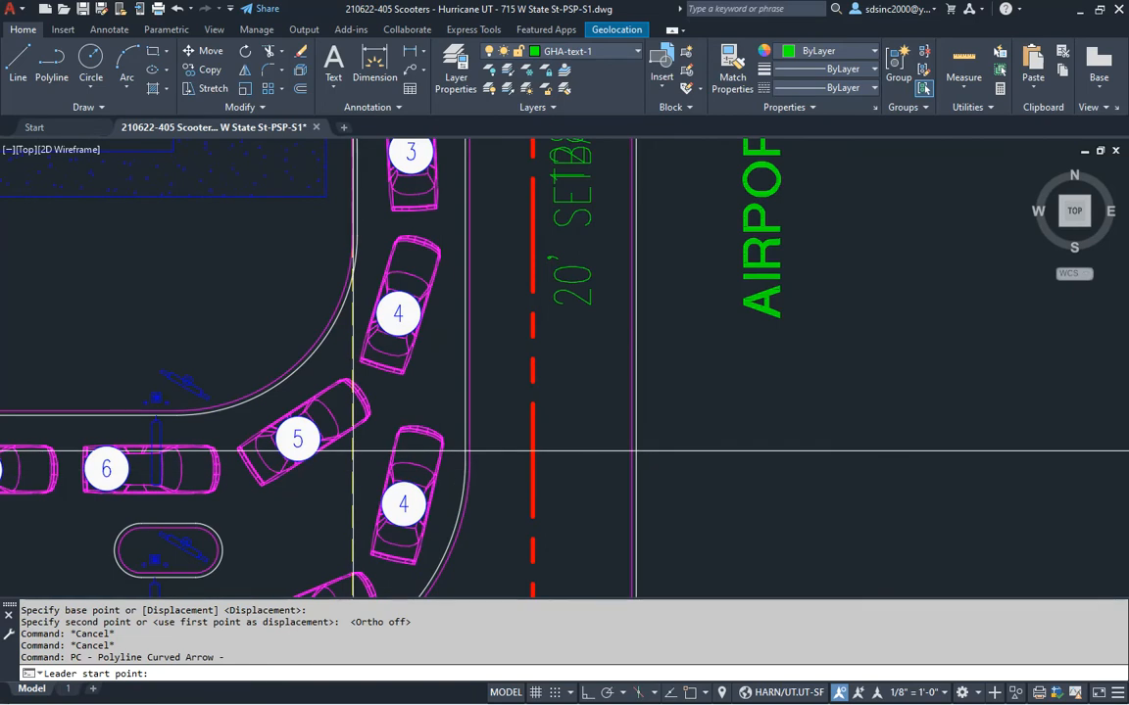
pyautogui.click(575, 313)
pyautogui.moveTo(645, 315); pyautogui.dragTo(583, 488, button='middle')
pyautogui.press('Escape')
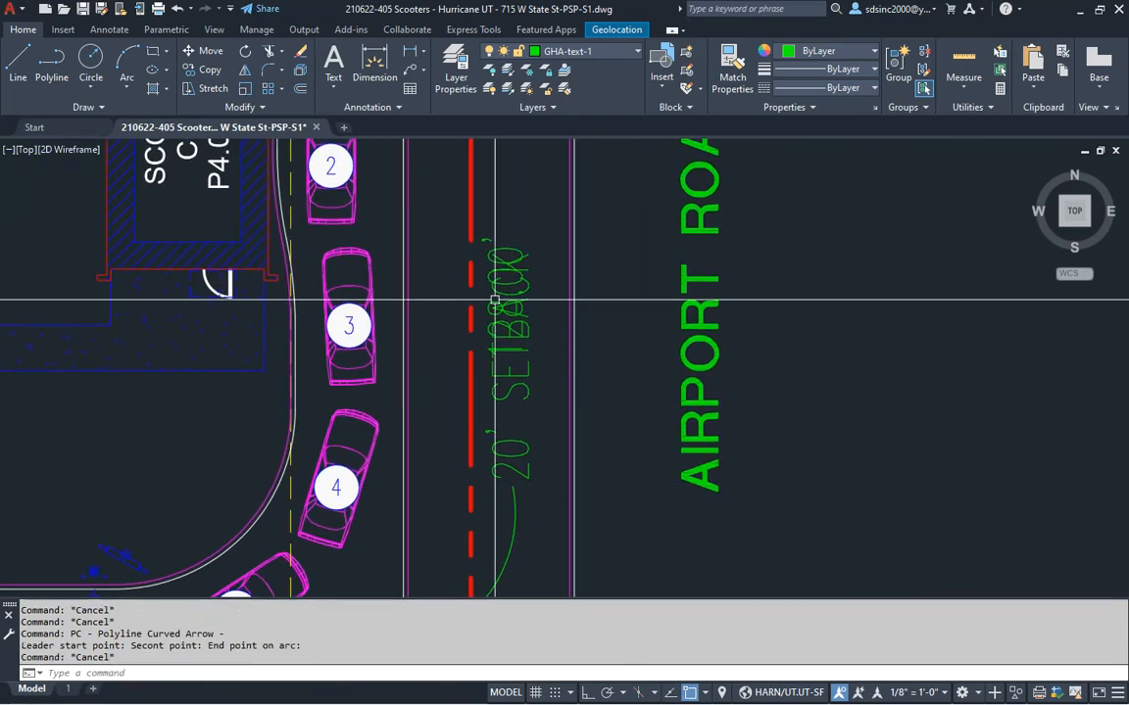
pyautogui.click(501, 293)
pyautogui.click(505, 295)
pyautogui.moveTo(508, 176); pyautogui.dragTo(497, 403, button='middle')
pyautogui.scroll(-7, 498, 292)
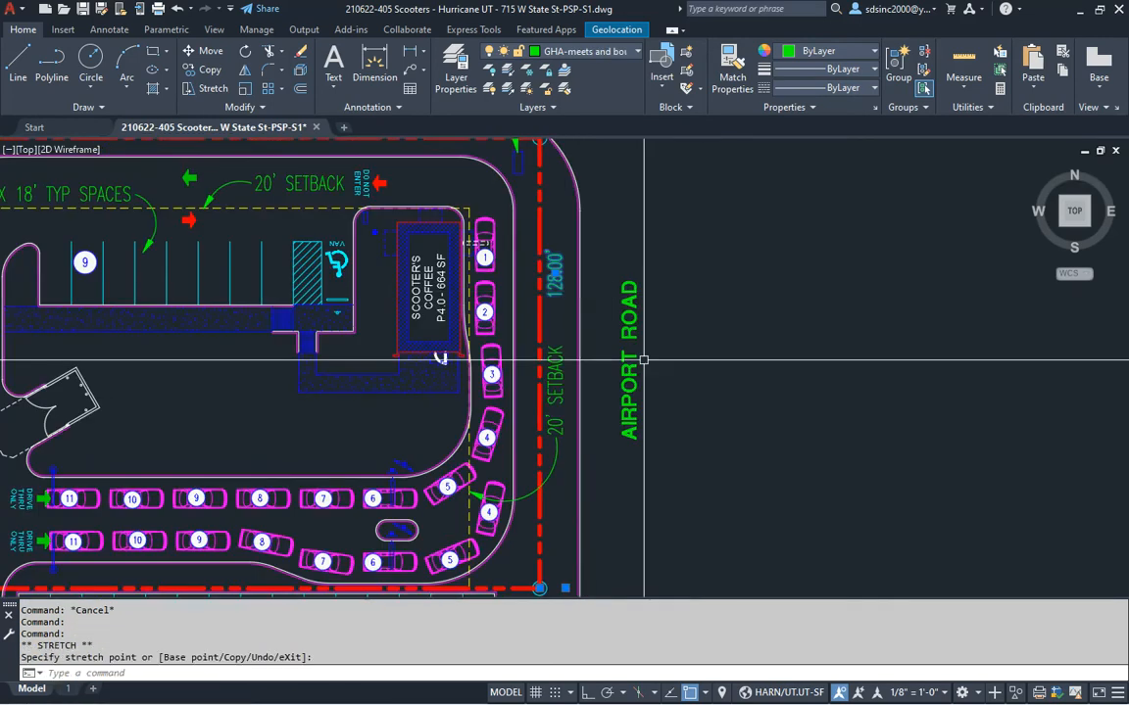
pyautogui.press('Escape')
pyautogui.press('Escape')
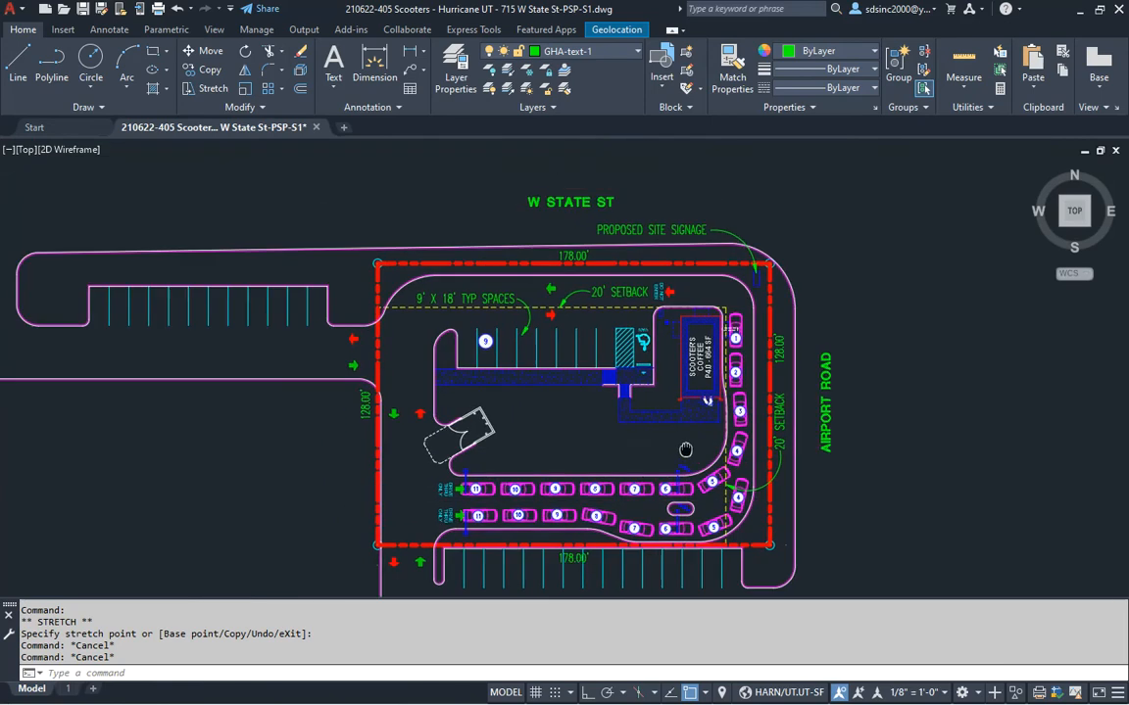
# Check the PSP checklist document, then return to the site plan
pyautogui.hotkey('alt', 'Tab')
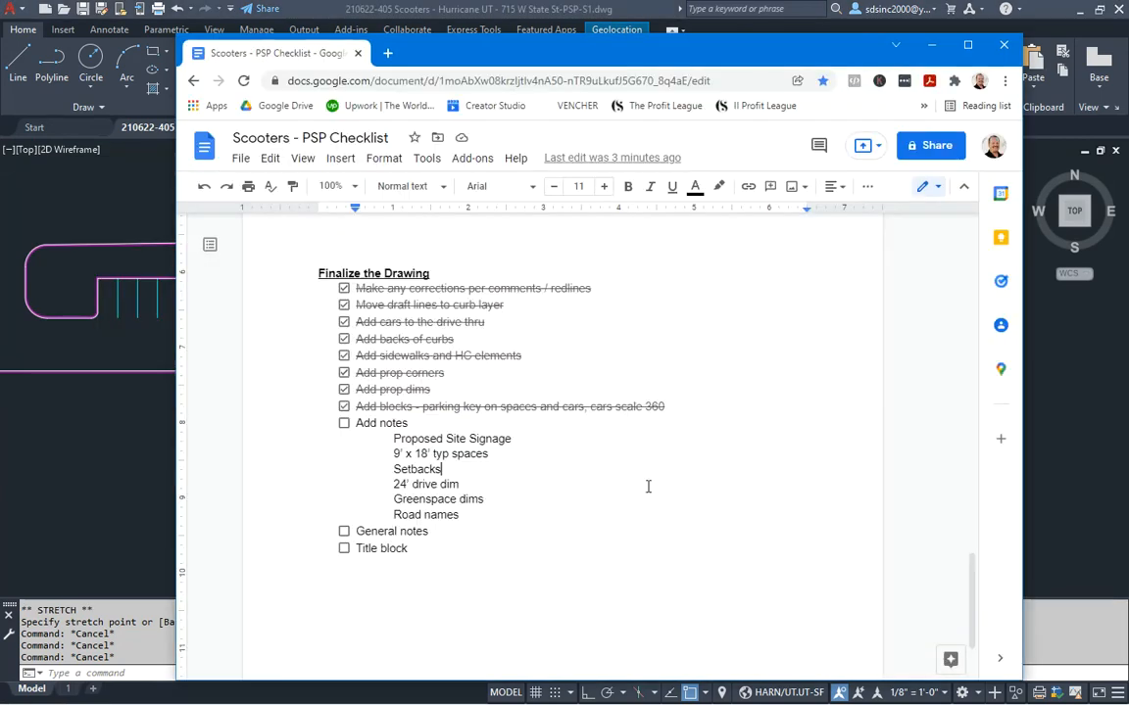
pyautogui.click(113, 480)
pyautogui.scroll(6, 440, 385)
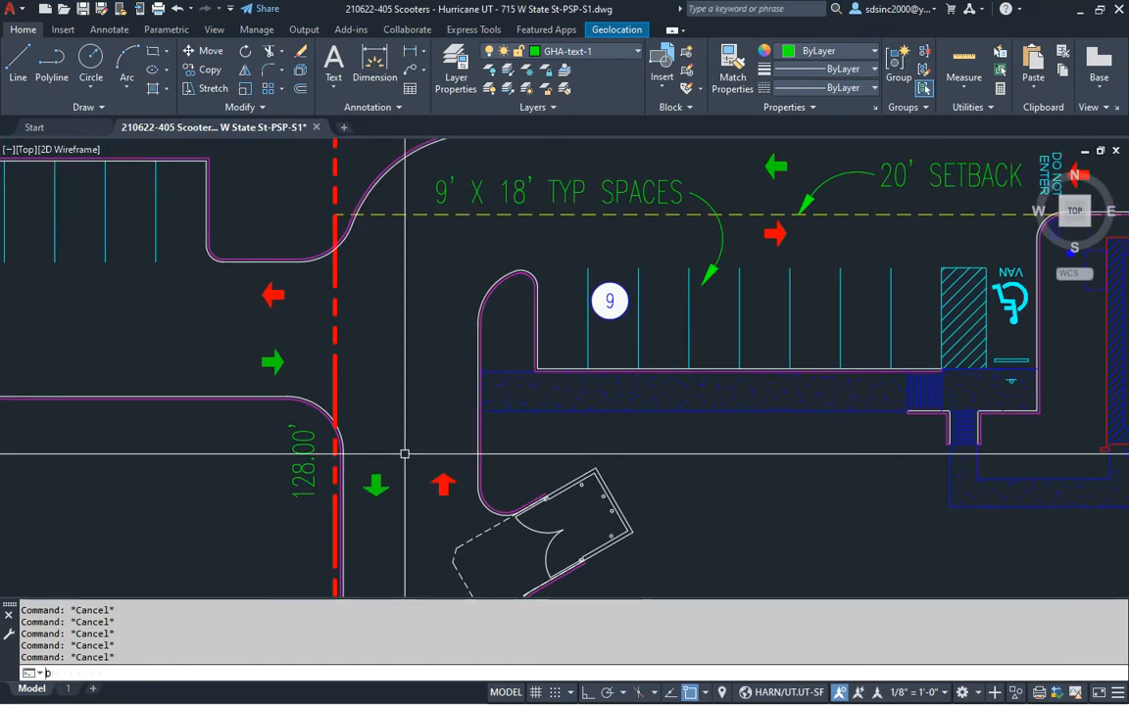
# Add a 24'-0" aligned dimension across the west entrance drive aisle between the curb edges
pyautogui.press('Return')
pyautogui.scroll(3, 405, 454)
pyautogui.click(312, 465)
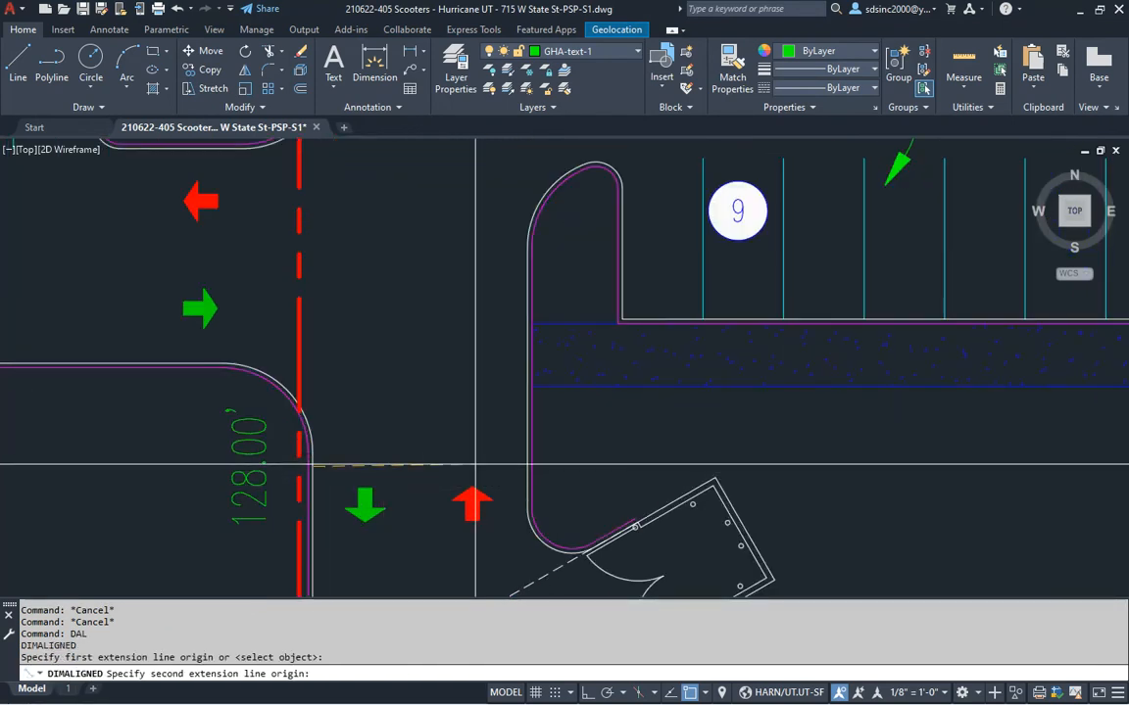
pyautogui.click(441, 378)
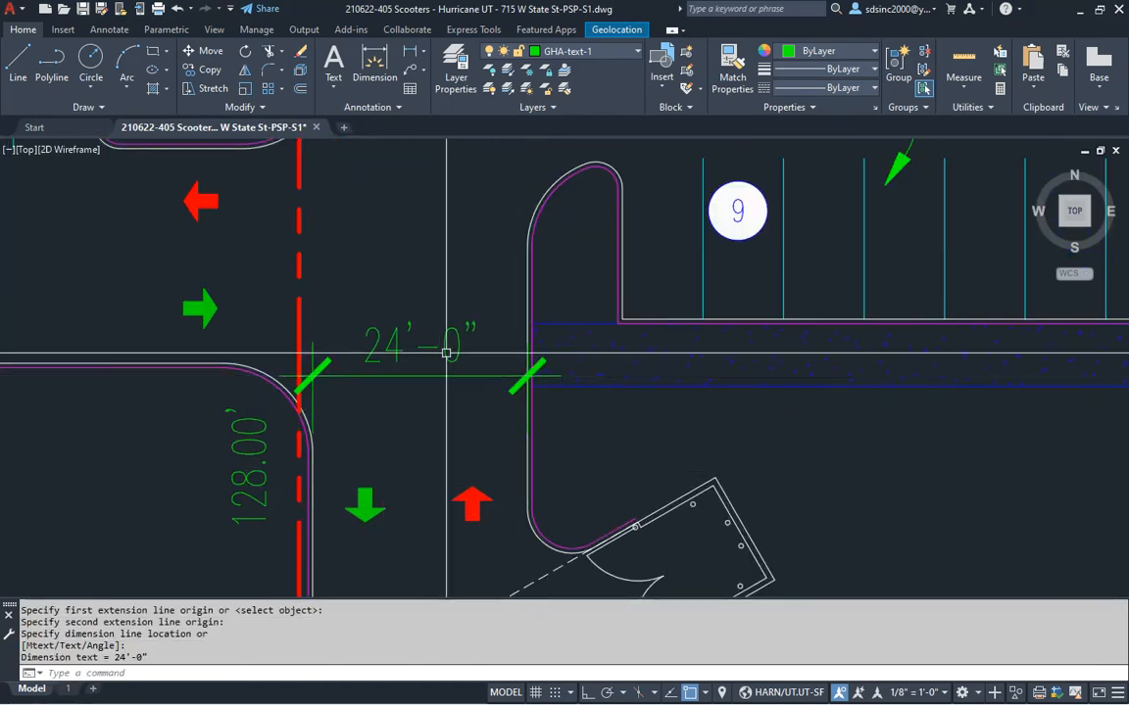
pyautogui.scroll(-6, 377, 328)
# Glance at the PSP checklist document and return to the site plan
pyautogui.hotkey('alt', 'Tab')
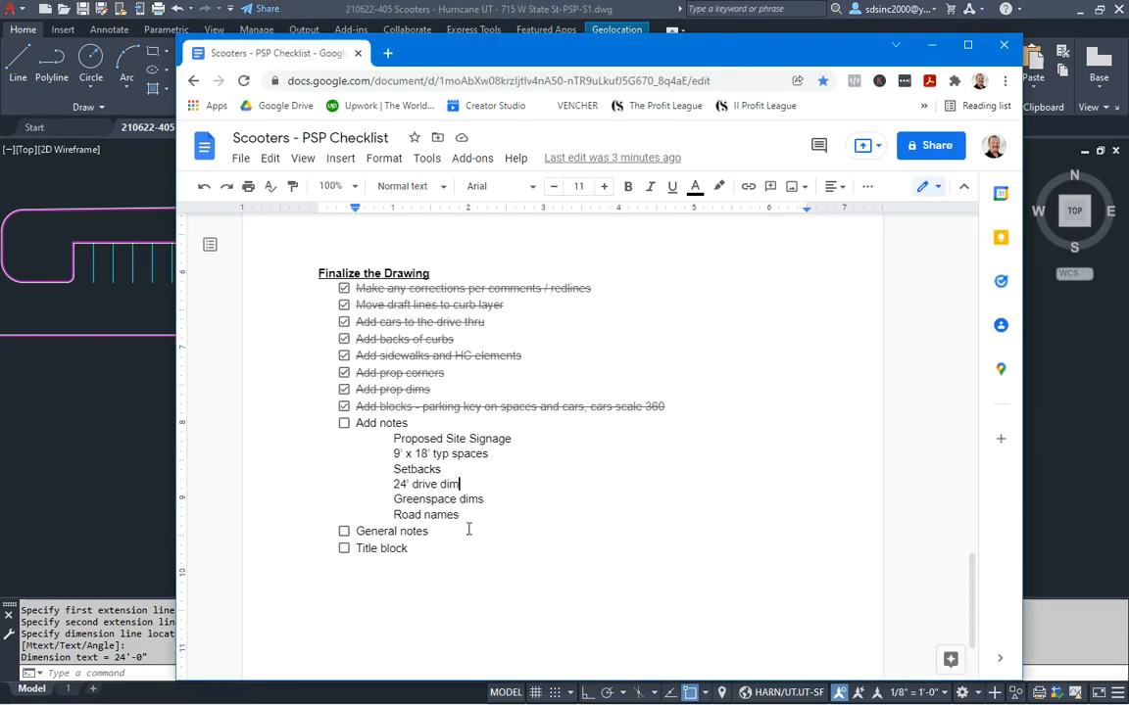
pyautogui.hotkey('alt', 'Tab')
pyautogui.scroll(3, 566, 316)
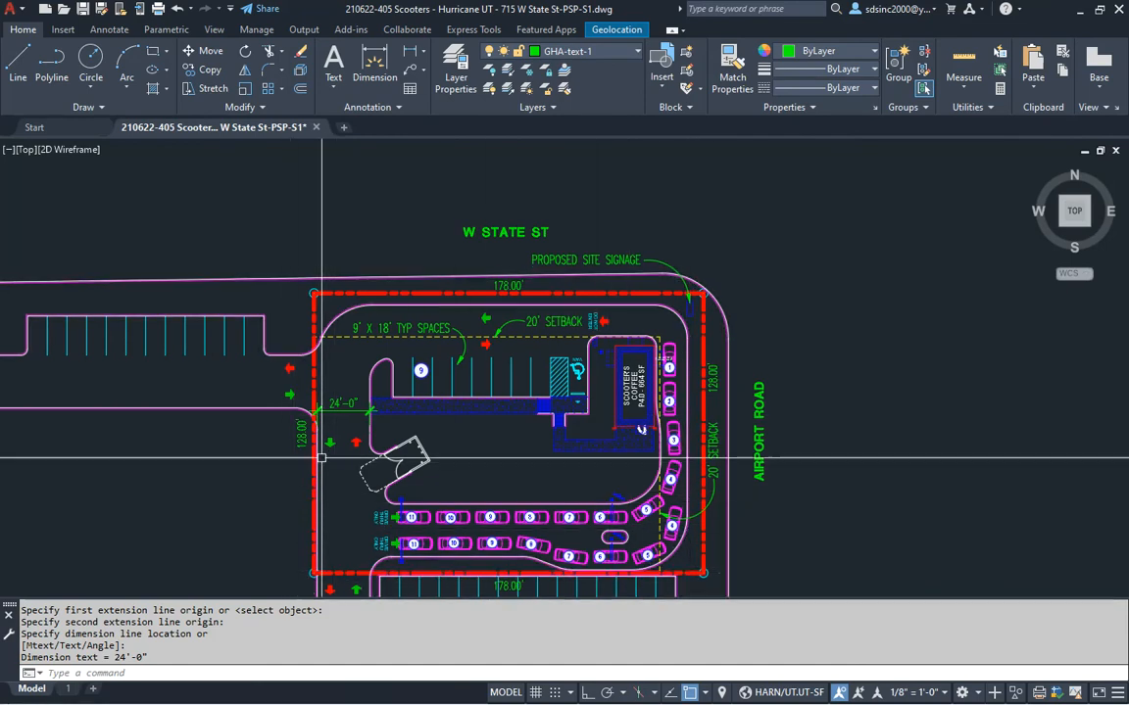
# Dimension the W State St greenspace strip from property line to curb as 5'-0"
pyautogui.scroll(4, 392, 328)
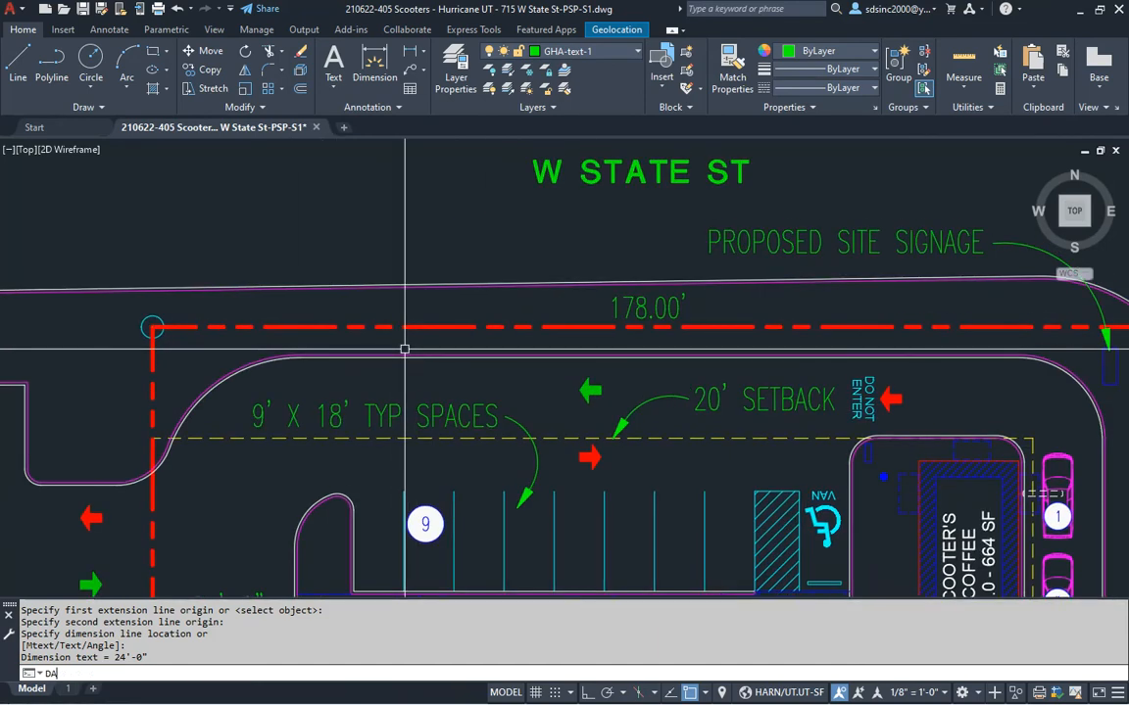
pyautogui.write('L')
pyautogui.press('Return')
pyautogui.scroll(2, 416, 343)
pyautogui.click(226, 361)
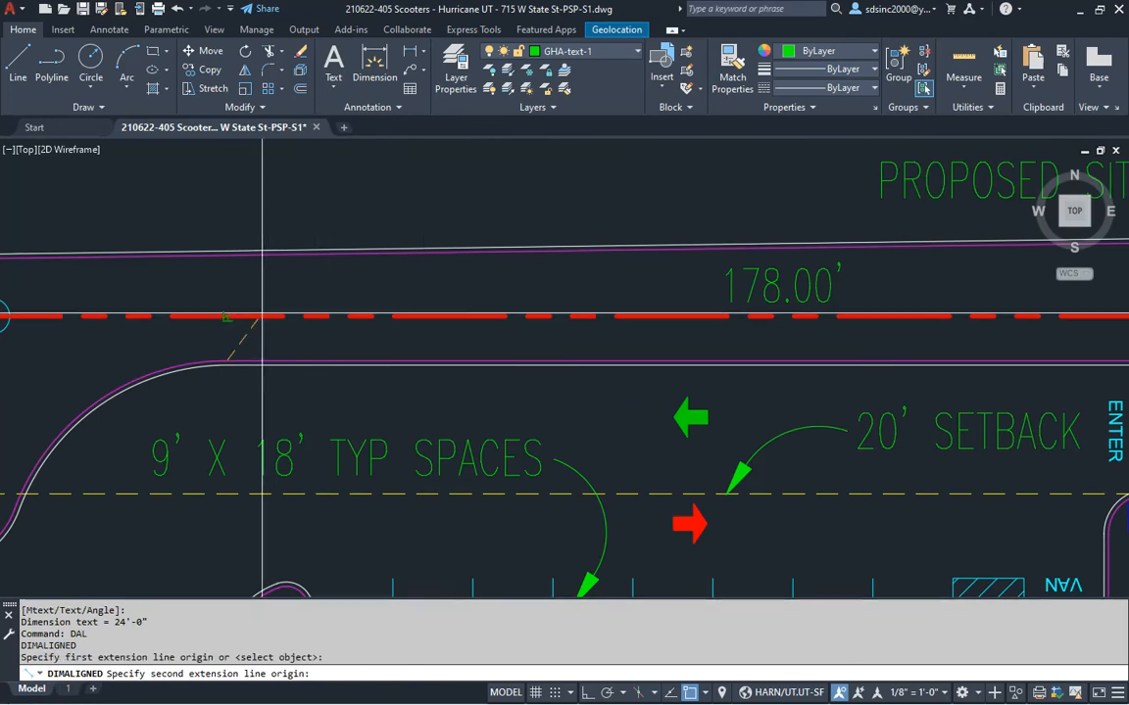
pyautogui.click(269, 315)
pyautogui.click(290, 331)
# Move the 5'-0" dimension text out above the road edge
pyautogui.moveTo(328, 307); pyautogui.dragTo(543, 396, button='middle')
pyautogui.press('Escape')
pyautogui.moveTo(618, 416); pyautogui.dragTo(614, 323, button='middle')
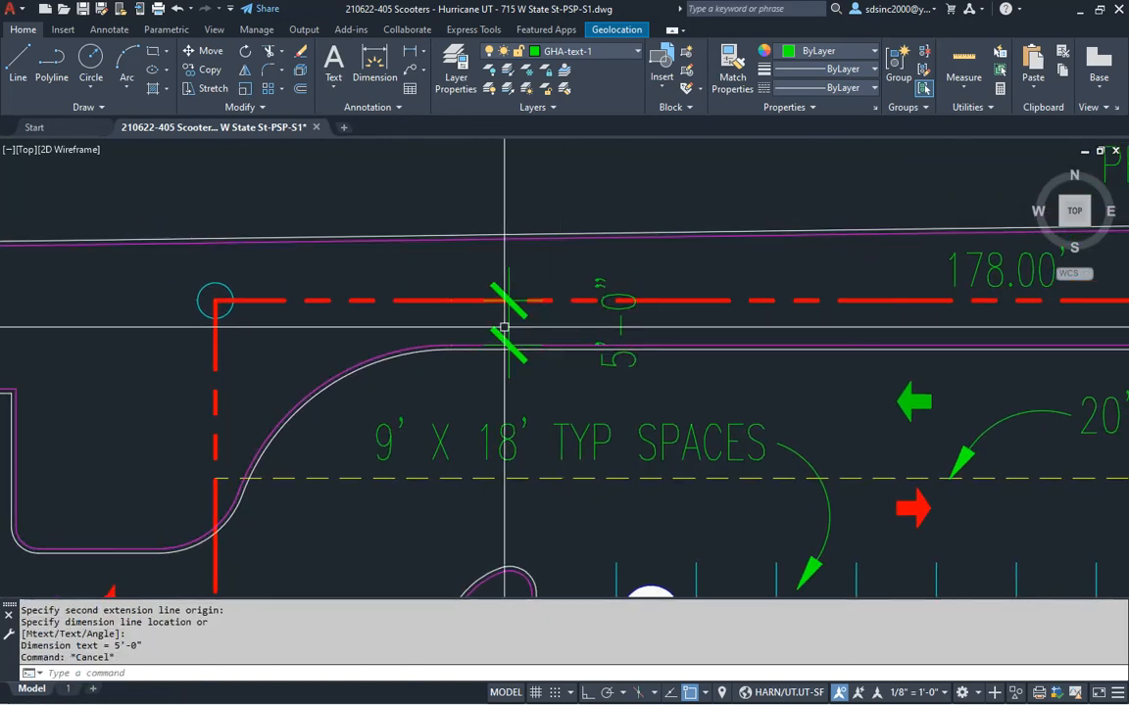
pyautogui.click(621, 331)
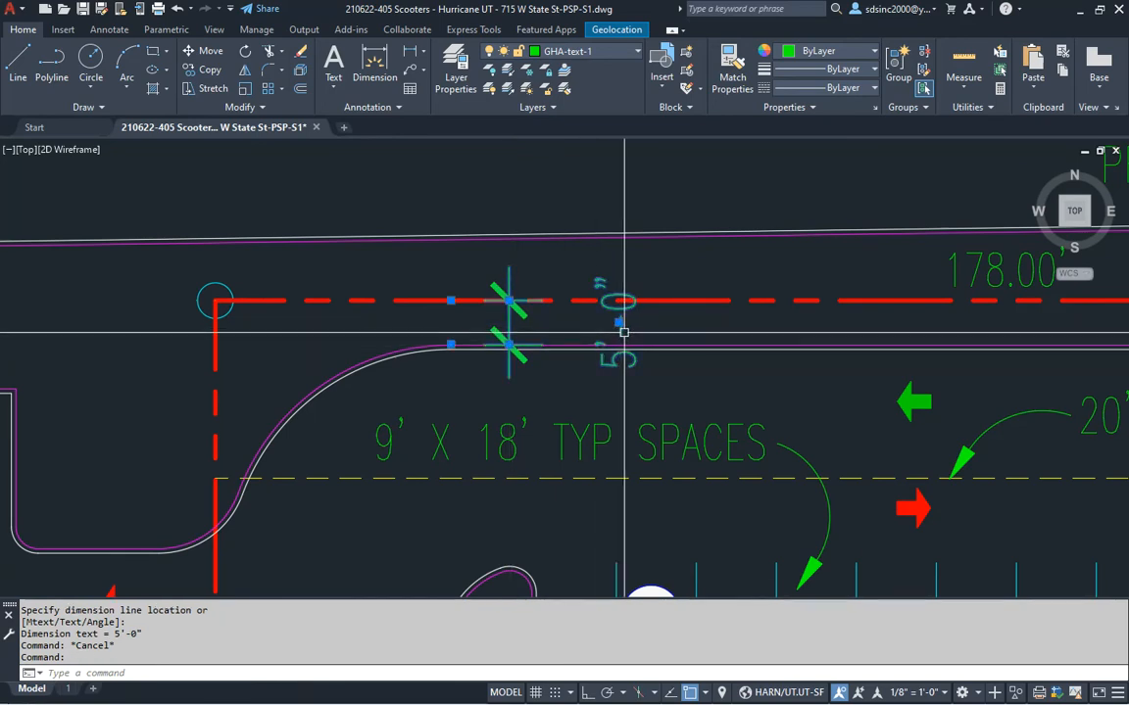
pyautogui.click(618, 321)
pyautogui.moveTo(589, 324); pyautogui.dragTo(559, 383, button='middle')
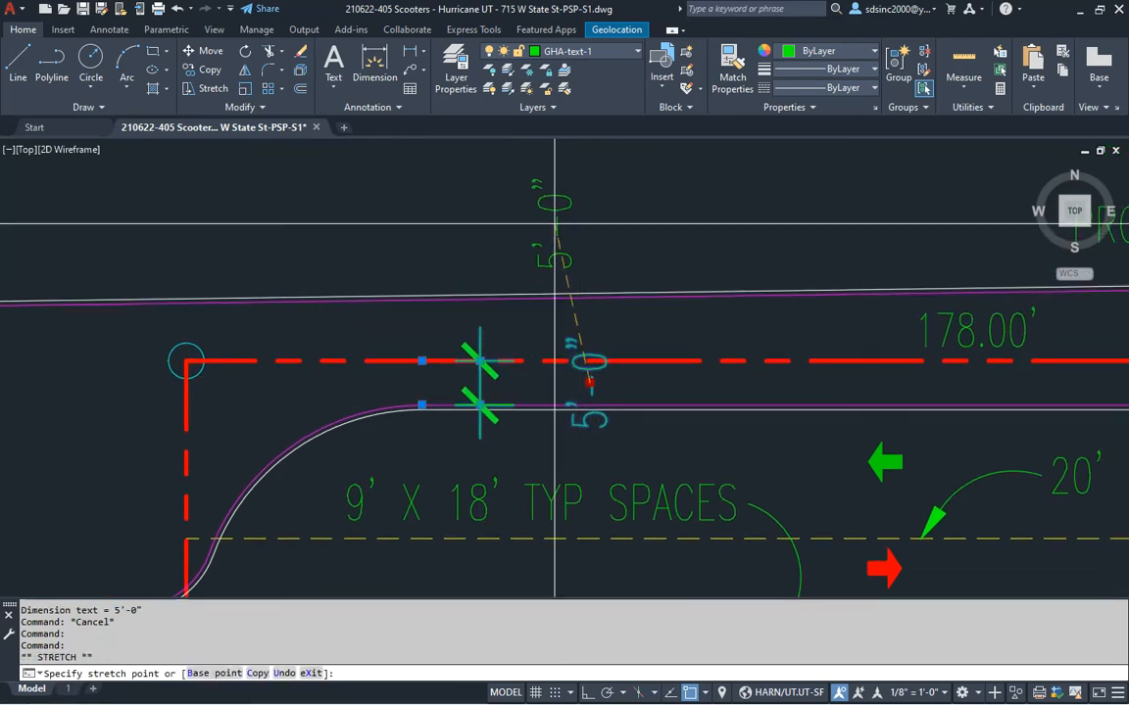
pyautogui.press('Escape')
pyautogui.press('Escape')
# Draw a curved arc leader from the 5'-0" dimension line toward its text
pyautogui.scroll(-2, 486, 398)
pyautogui.scroll(4, 392, 411)
pyautogui.write('a')
pyautogui.press('Return')
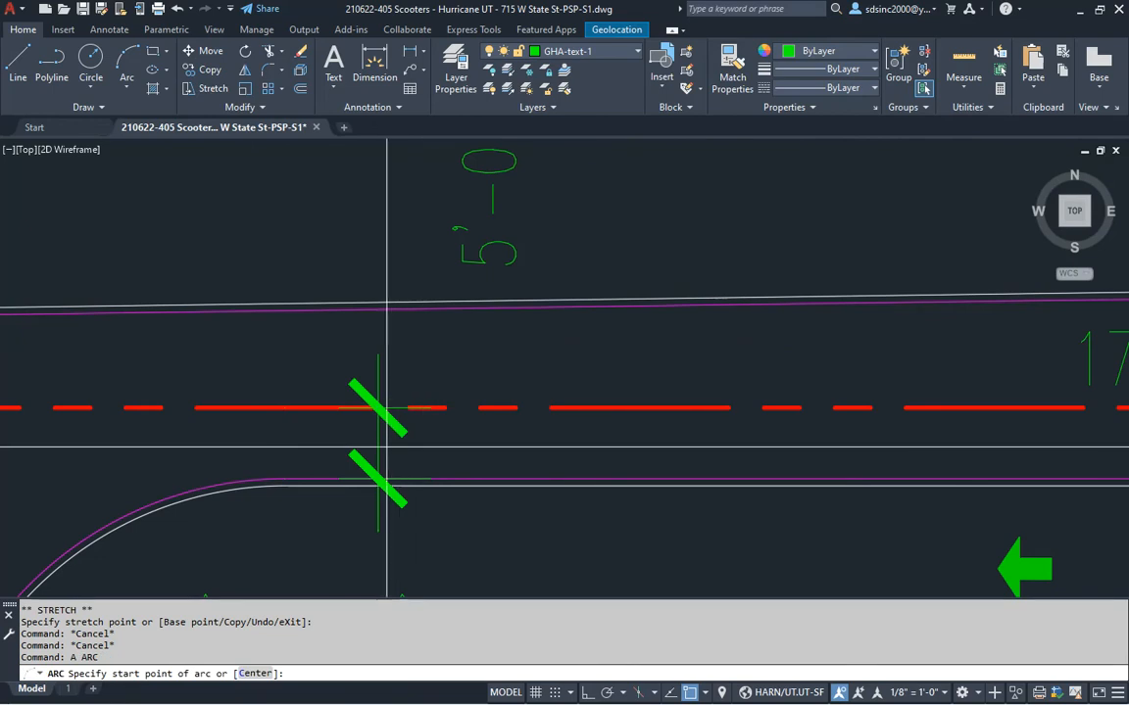
pyautogui.click(396, 444)
pyautogui.click(453, 387)
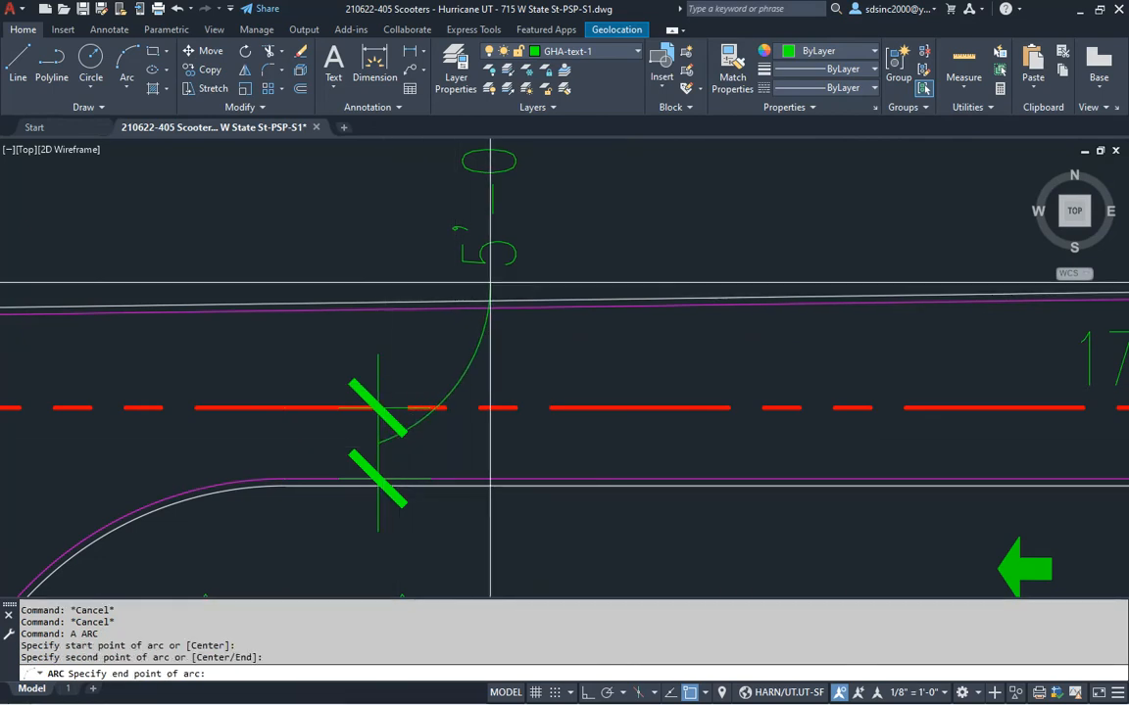
# Add a 7'-0" aligned dimension from the Airport Road curb to the property line
pyautogui.scroll(-5, 490, 282)
pyautogui.scroll(3, 428, 364)
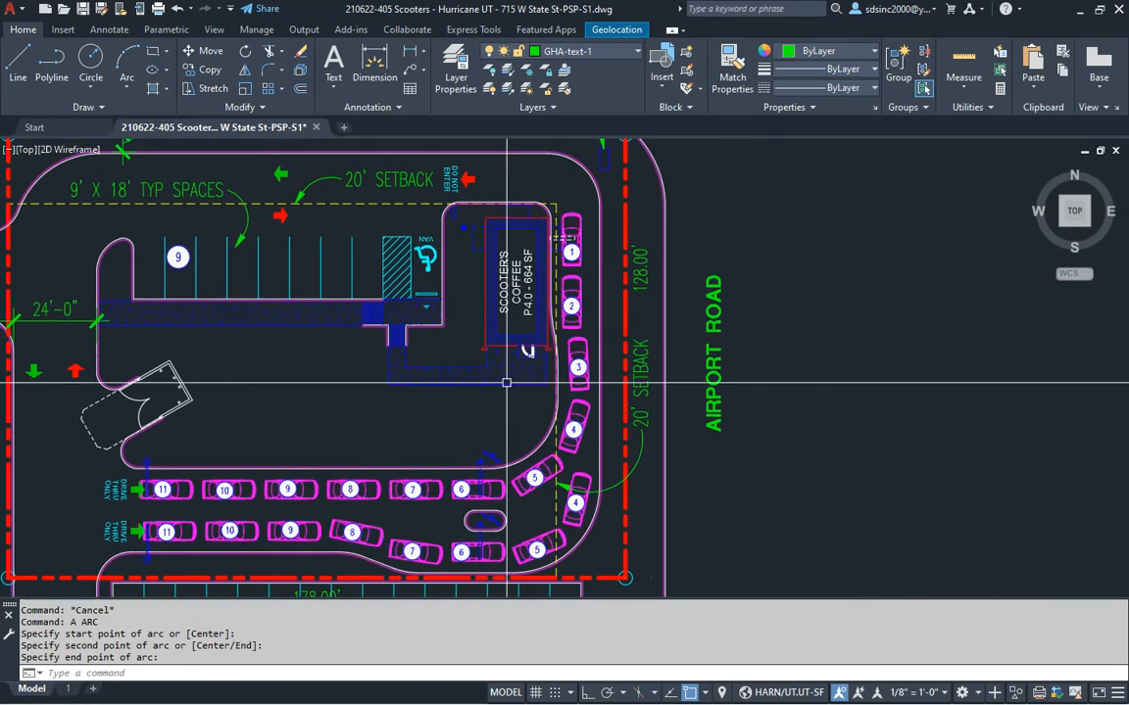
pyautogui.write('DAL')
pyautogui.press('Return')
pyautogui.scroll(4, 623, 352)
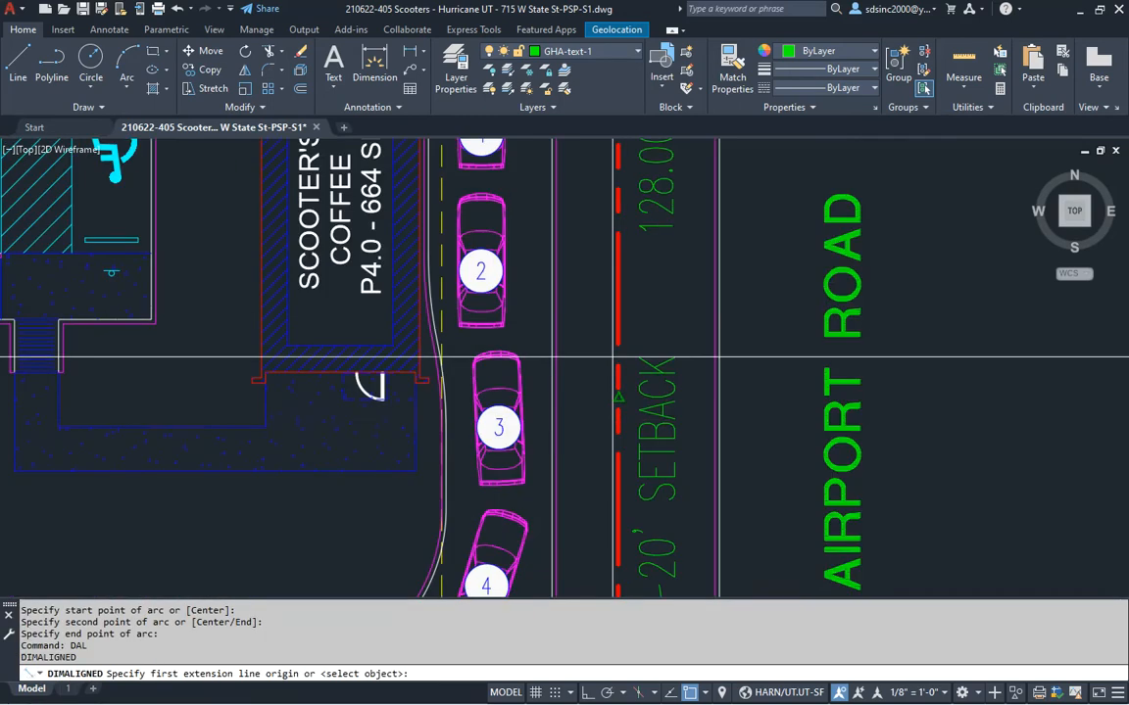
pyautogui.click(556, 373)
pyautogui.click(617, 379)
pyautogui.click(605, 341)
pyautogui.press('Escape')
pyautogui.scroll(3, 560, 347)
pyautogui.click(518, 359)
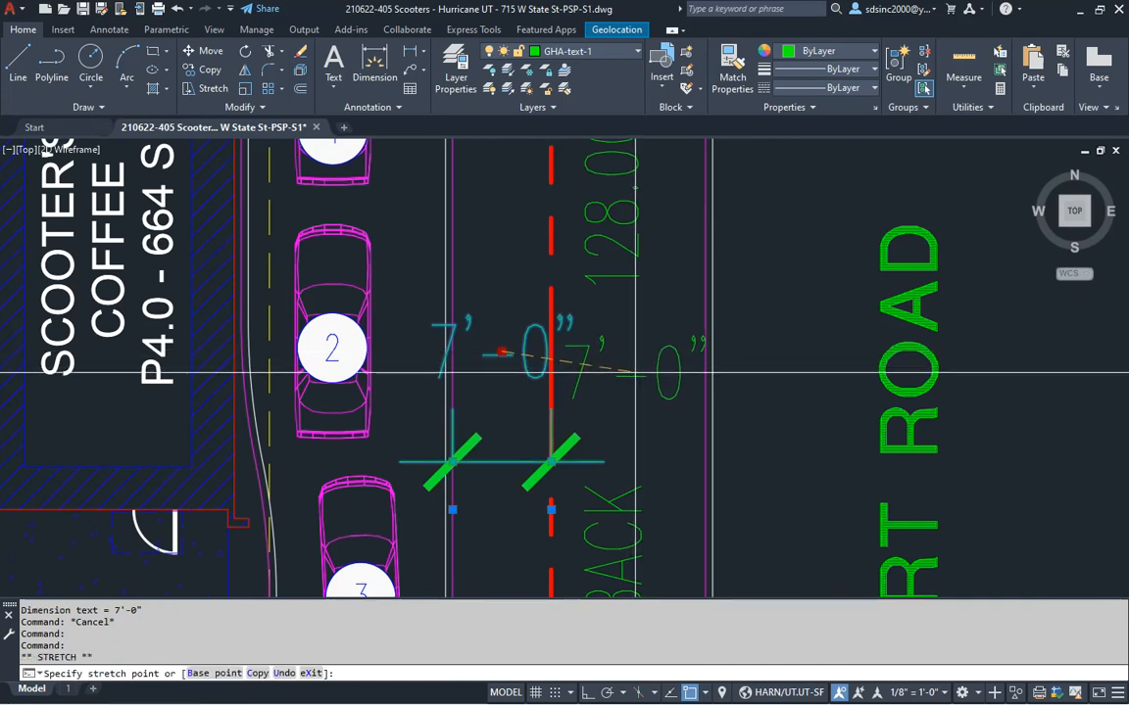
# Move the Airport Road 7'-0" text clear of the linework and add a curved arc leader
pyautogui.click(501, 353)
pyautogui.press('Escape')
pyautogui.press('Escape')
pyautogui.press('Escape')
pyautogui.write('a')
pyautogui.press('Return')
pyautogui.click(504, 458)
pyautogui.click(520, 390)
# At the south parking rows, dimension the curb-to-property-line gap below car 6 as 1'-0"
pyautogui.scroll(3, 544, 392)
pyautogui.click(605, 347)
pyautogui.scroll(-6, 605, 348)
pyautogui.moveTo(597, 521)
pyautogui.mouseDown(button='middle')
pyautogui.moveTo(649, 401)
pyautogui.moveTo(739, 257)
pyautogui.mouseUp(button='middle')
pyautogui.moveTo(466, 554); pyautogui.dragTo(555, 407, button='middle')
pyautogui.write('DAL')
pyautogui.press('Return')
pyautogui.scroll(4, 555, 405)
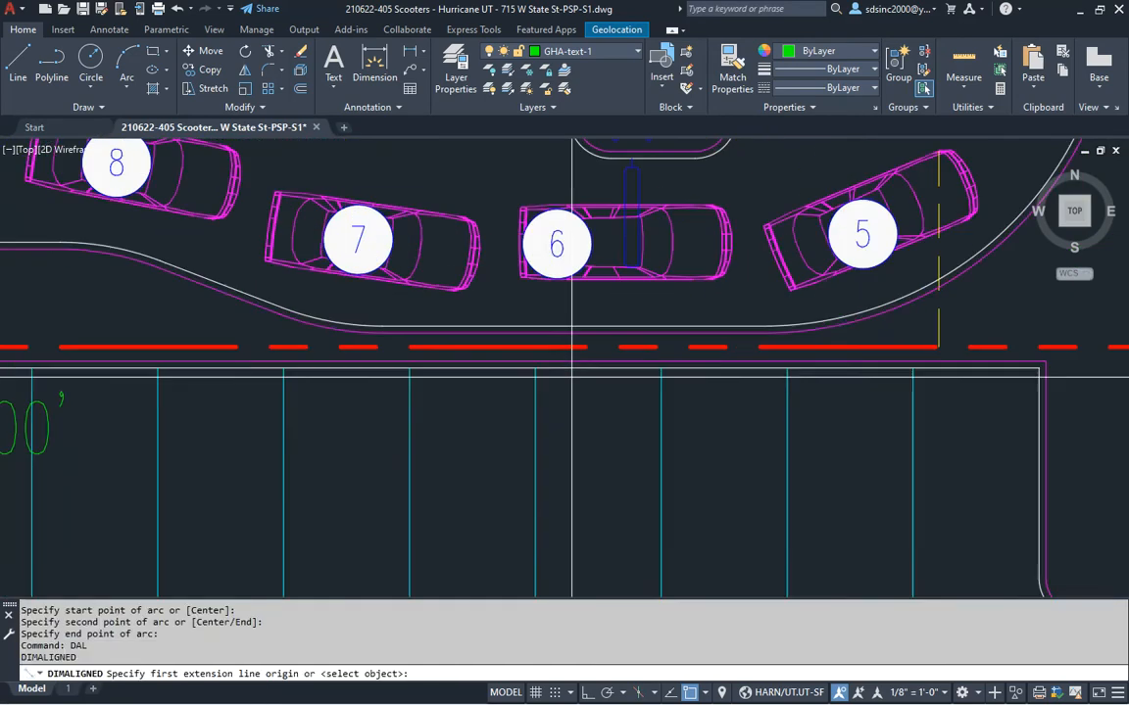
pyautogui.click(591, 339)
pyautogui.click(585, 342)
pyautogui.scroll(3, 587, 340)
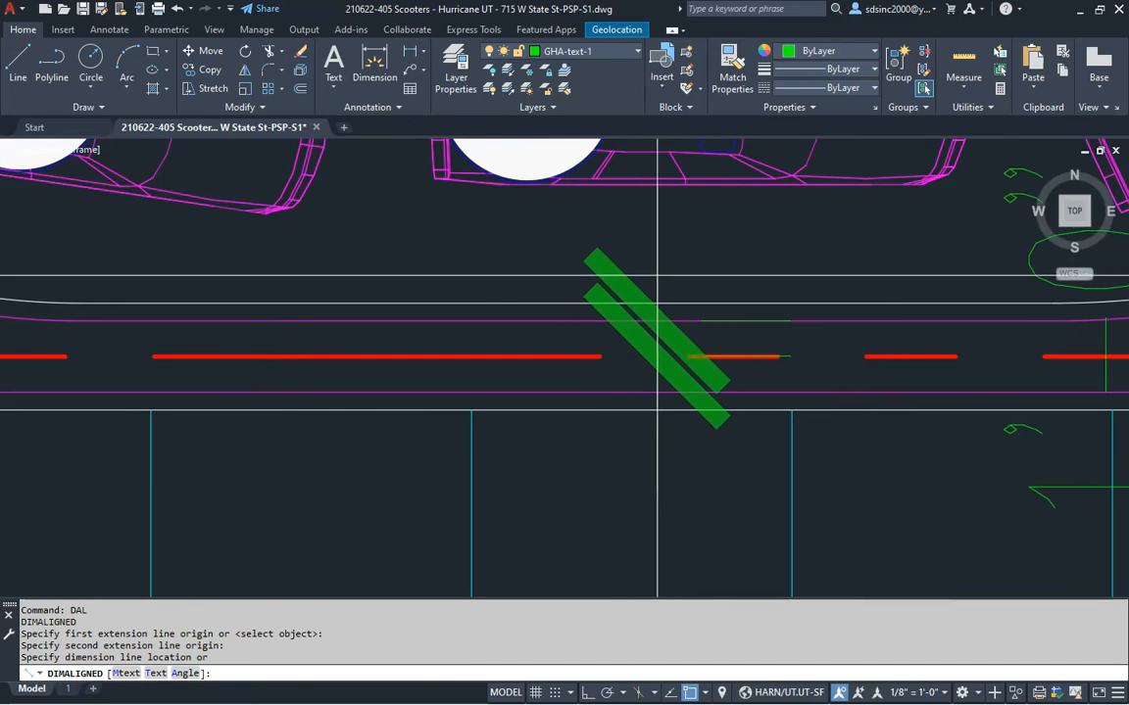
pyautogui.click(649, 270)
# Draw a curved arc leader for the 1'-0" dimension below car 6
pyautogui.scroll(-3, 882, 451)
pyautogui.moveTo(881, 451); pyautogui.dragTo(761, 416, button='middle')
pyautogui.click(705, 284)
pyautogui.click(705, 284)
pyautogui.press('Escape')
pyautogui.press('Escape')
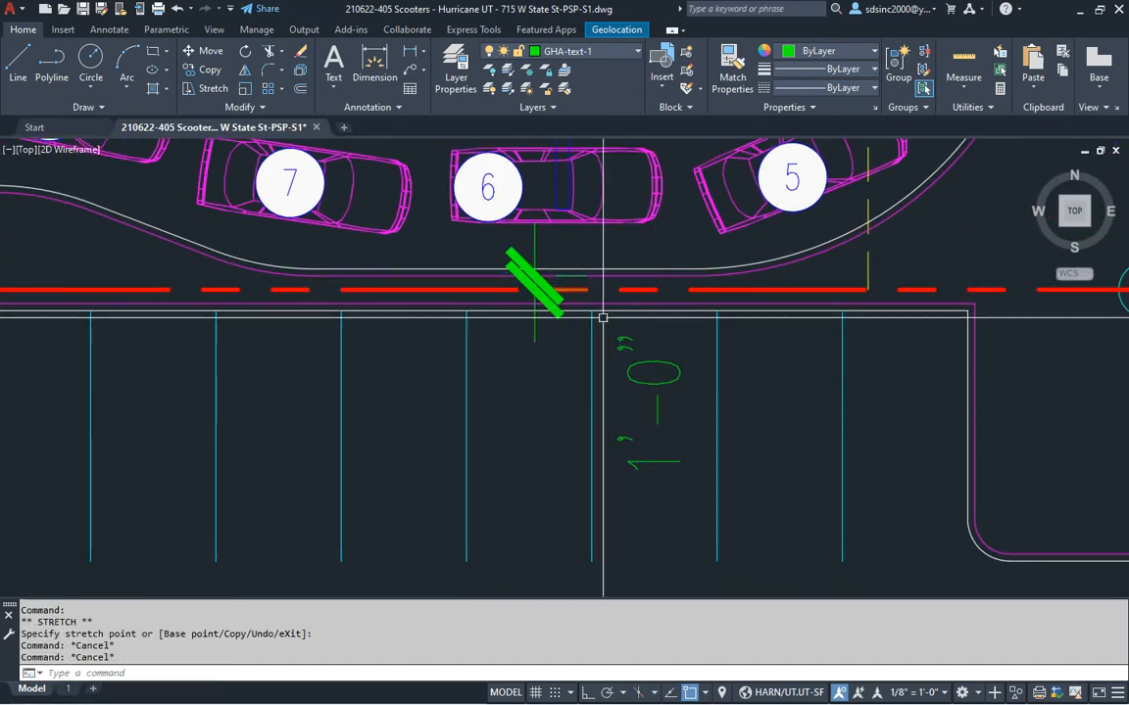
pyautogui.scroll(3, 582, 285)
pyautogui.write('a')
pyautogui.press('Return')
pyautogui.click(454, 275)
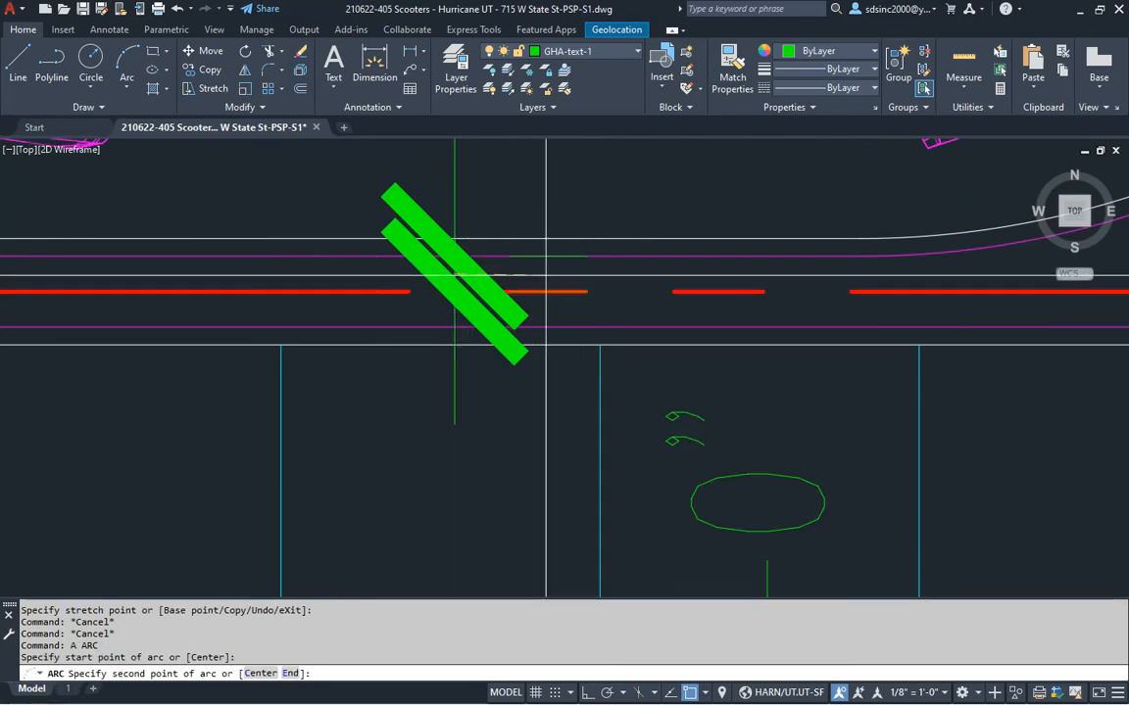
pyautogui.click(546, 274)
# Add a 7'-0" aligned dimension from the curb below car 10 to the property line
pyautogui.scroll(-5, 755, 424)
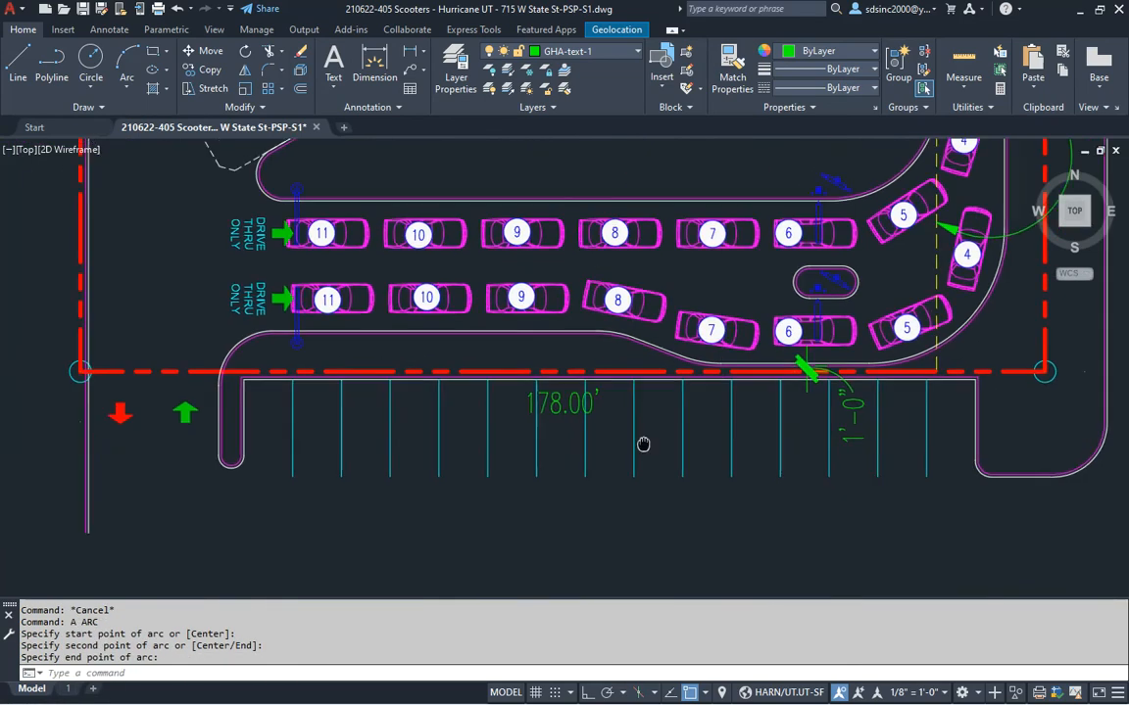
pyautogui.write('DAL')
pyautogui.press('Return')
pyautogui.scroll(5, 442, 367)
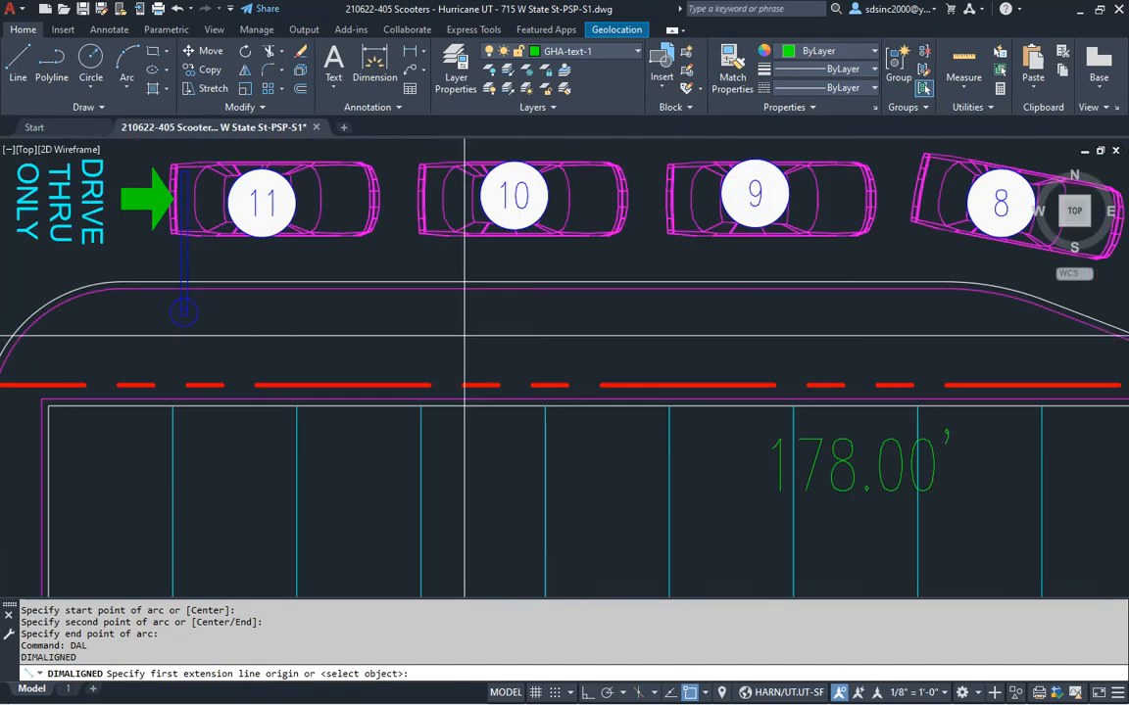
pyautogui.click(481, 291)
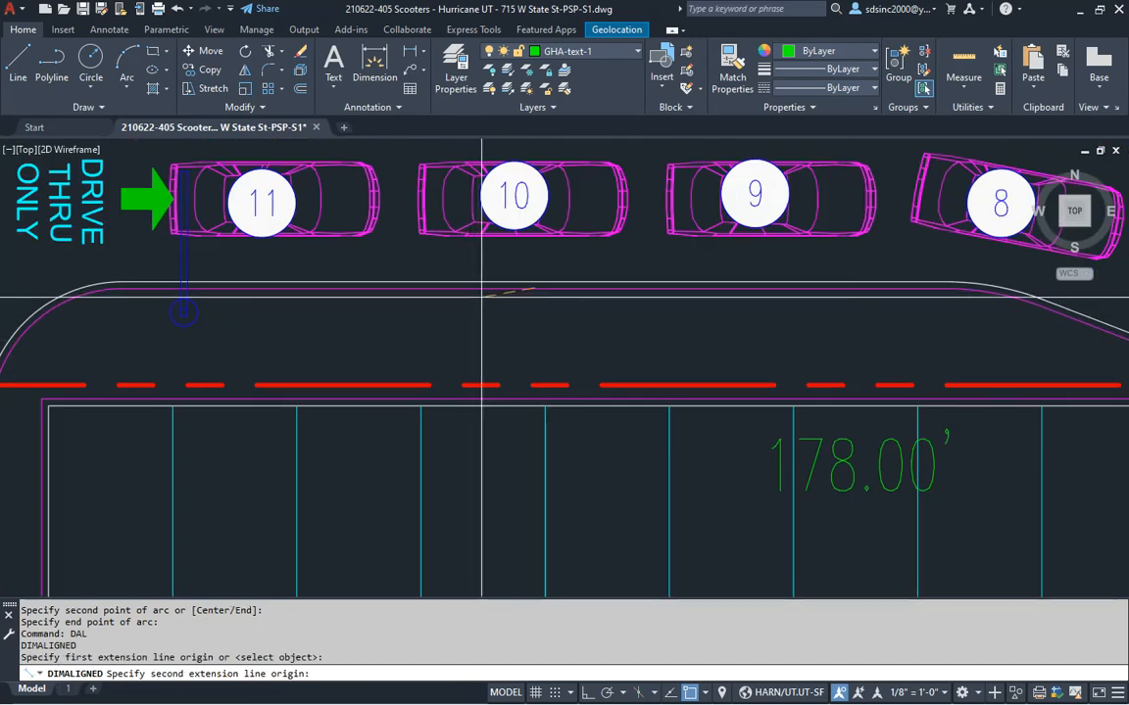
pyautogui.click(545, 373)
pyautogui.click(502, 338)
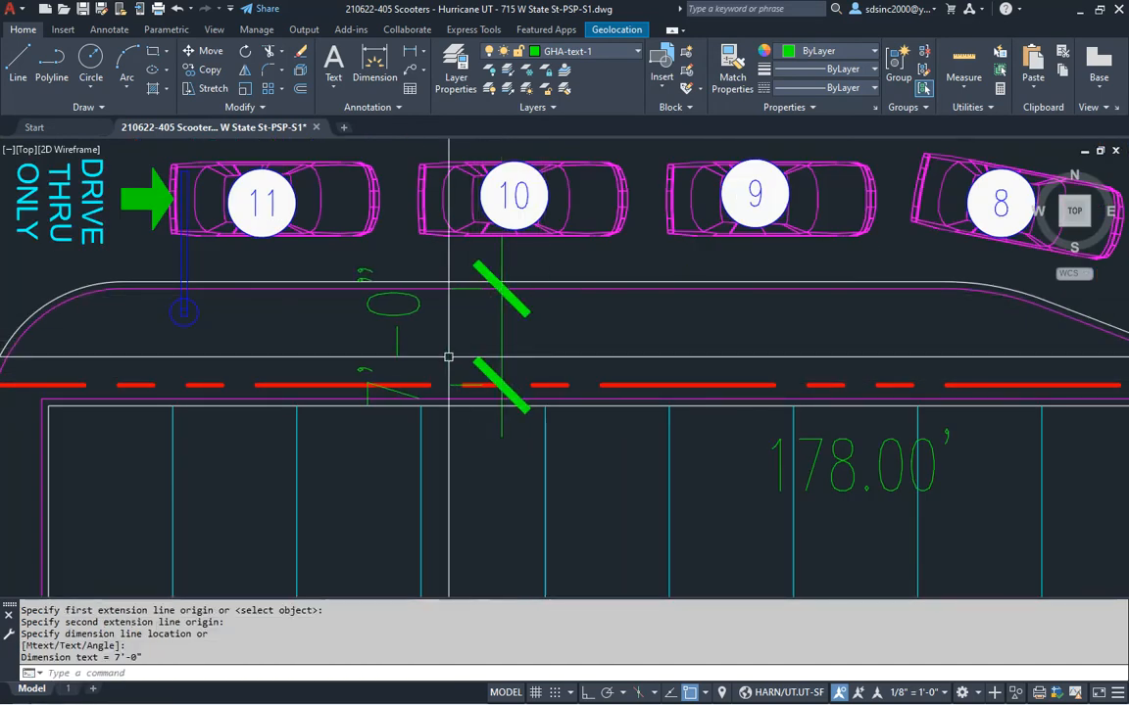
# Move the 7'-0" text below the property line and connect it with a curved arc leader
pyautogui.click(399, 338)
pyautogui.click(393, 337)
pyautogui.click(605, 510)
pyautogui.press('Escape')
pyautogui.press('Escape')
pyautogui.write('a')
pyautogui.press('Return')
pyautogui.click(504, 338)
pyautogui.click(555, 345)
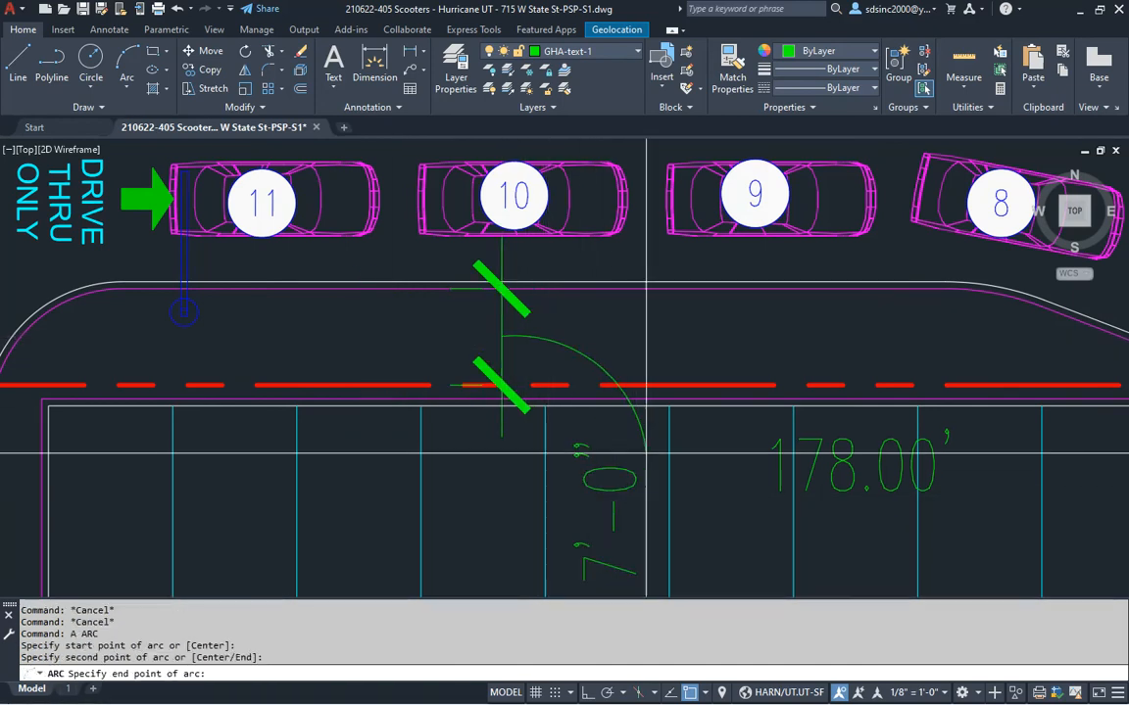
pyautogui.click(609, 441)
# Dimension the greenspace strip at the lot's left boundary as 1'-0"
pyautogui.scroll(-6, 641, 437)
pyautogui.scroll(-2, 460, 450)
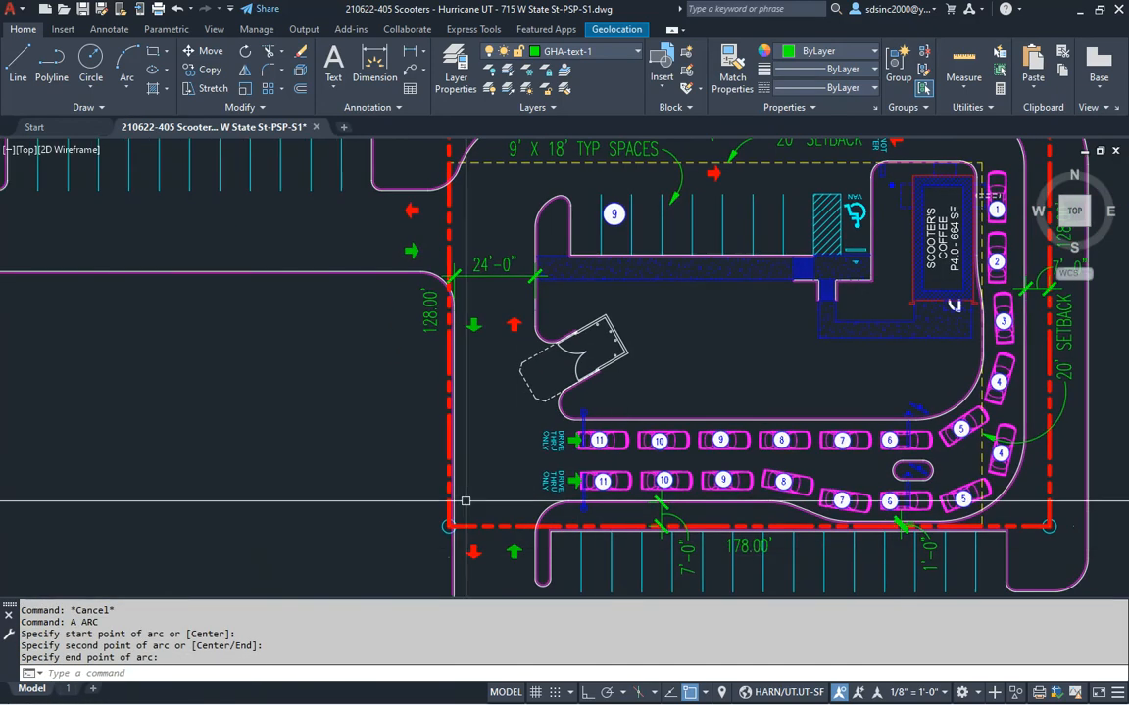
pyautogui.scroll(7, 460, 450)
pyautogui.write('DAL')
pyautogui.press('Return')
pyautogui.scroll(2, 433, 436)
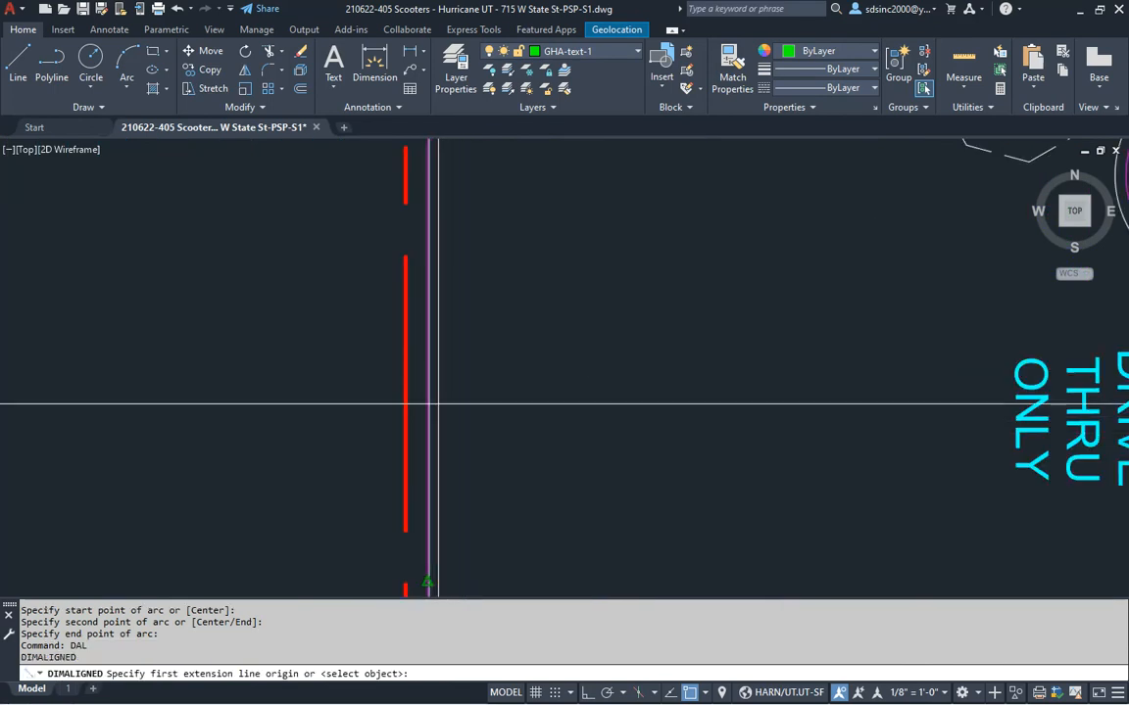
pyautogui.click(405, 583)
pyautogui.click(427, 499)
pyautogui.click(438, 439)
# Reposition the 1'-0" dimension text to the left of the boundary
pyautogui.scroll(-3, 343, 408)
pyautogui.scroll(1, 373, 318)
pyautogui.click(390, 285)
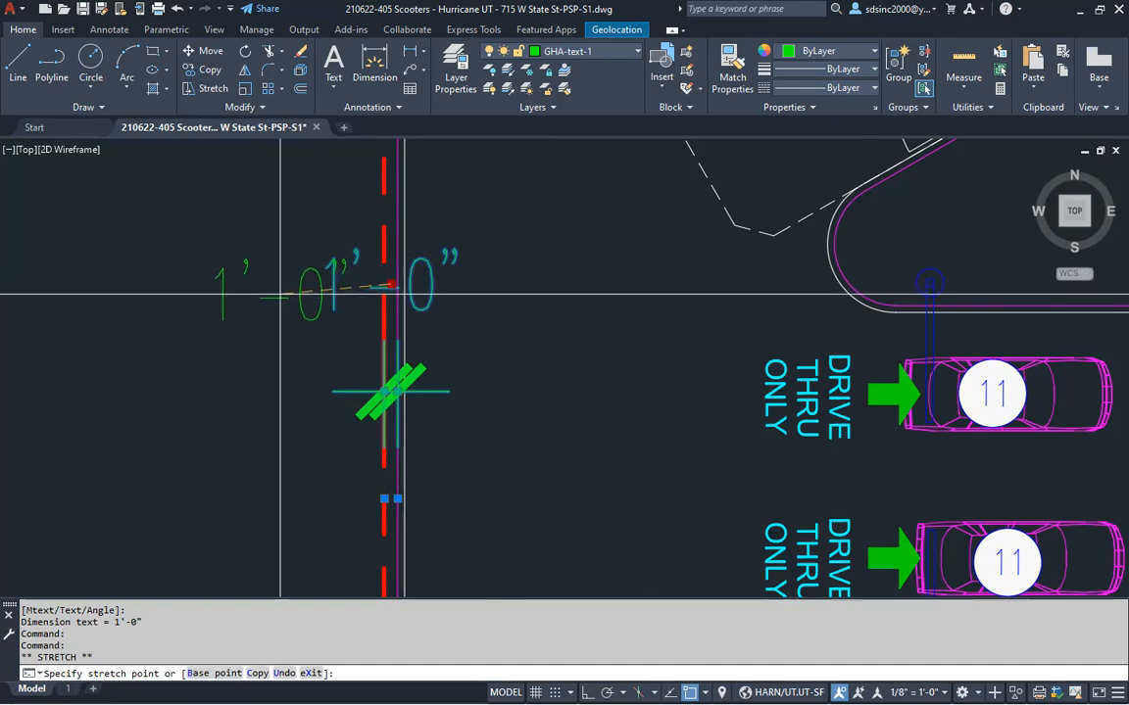
pyautogui.click(285, 291)
pyautogui.press('Escape')
pyautogui.press('Escape')
pyautogui.moveTo(354, 404); pyautogui.dragTo(598, 462, button='middle')
# Start an arc leader for the left-boundary 1'-0" text, then bring the checklist forward
pyautogui.scroll(4, 599, 463)
pyautogui.write('A')
pyautogui.press('Return')
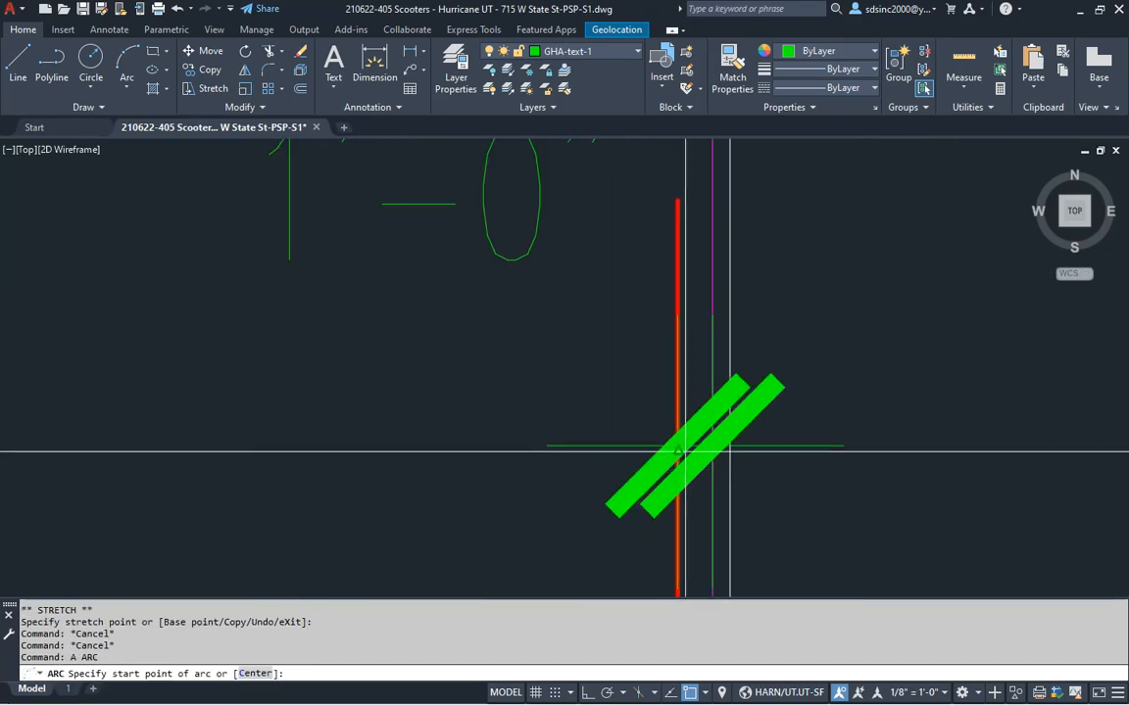
pyautogui.click(635, 427)
pyautogui.click(572, 191)
pyautogui.scroll(-6, 392, 392)
pyautogui.scroll(-3, 465, 421)
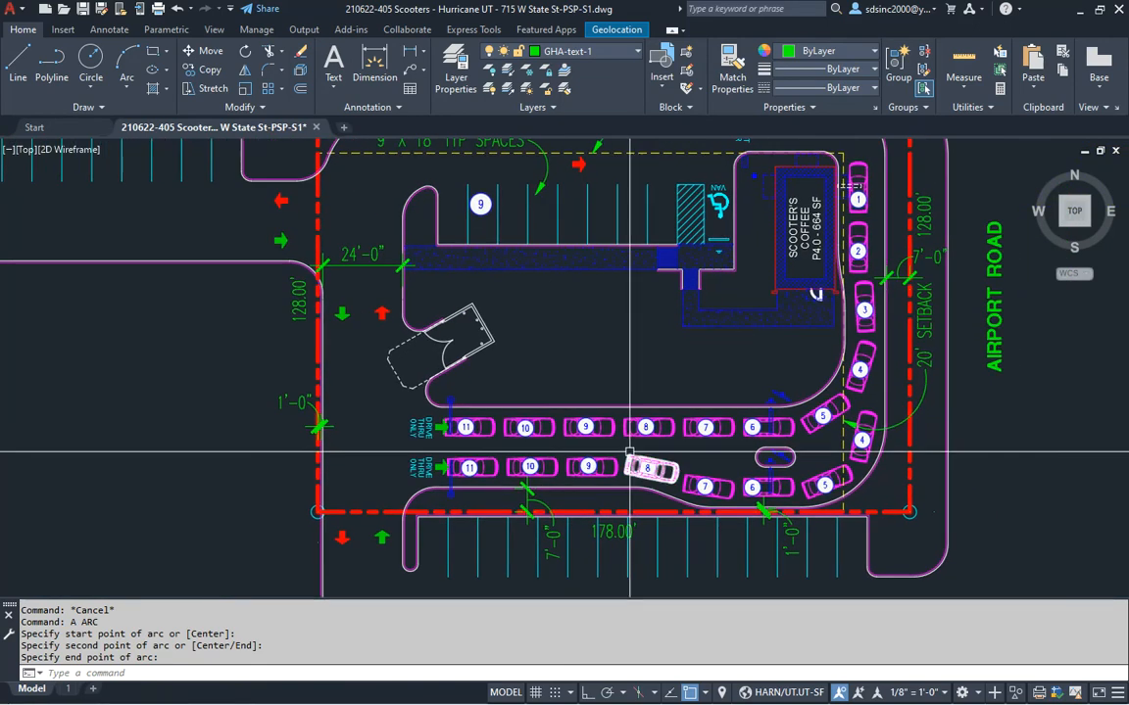
pyautogui.hotkey('alt', 'Tab')
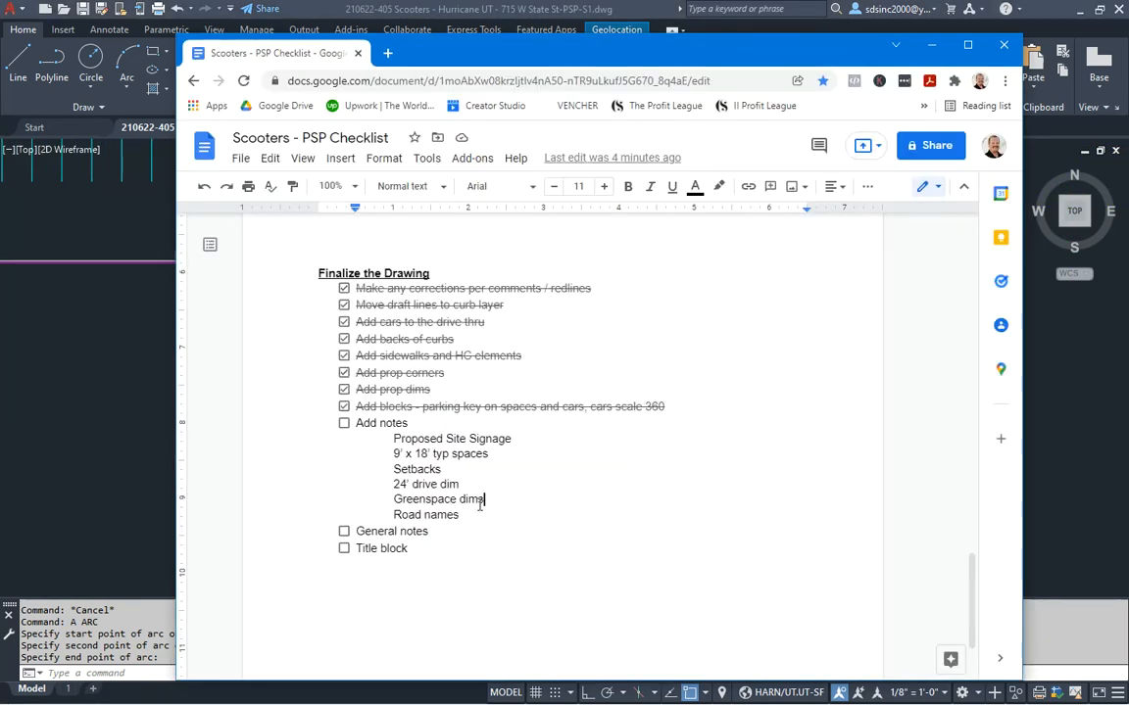
# Tick 'Add notes' in the PSP checklist so it is struck through, then return to AutoCAD
pyautogui.click(100, 416)
pyautogui.scroll(-4, 461, 442)
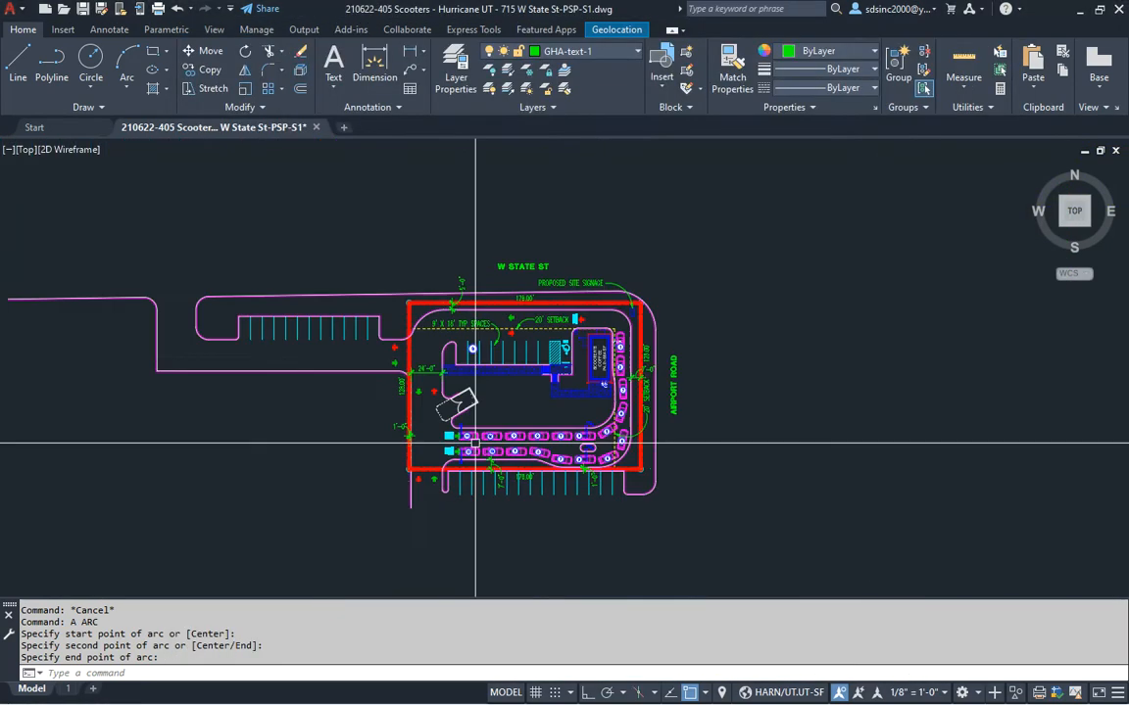
pyautogui.scroll(2, 474, 245)
pyautogui.scroll(-3, 744, 323)
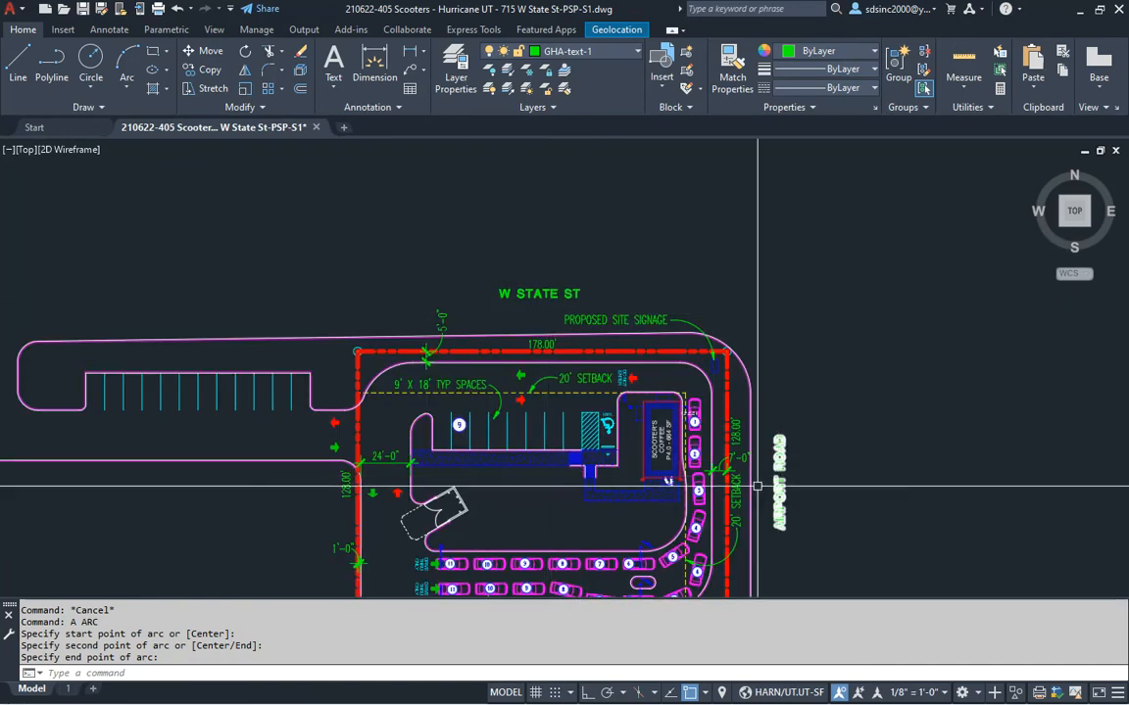
pyautogui.hotkey('alt', 'Tab')
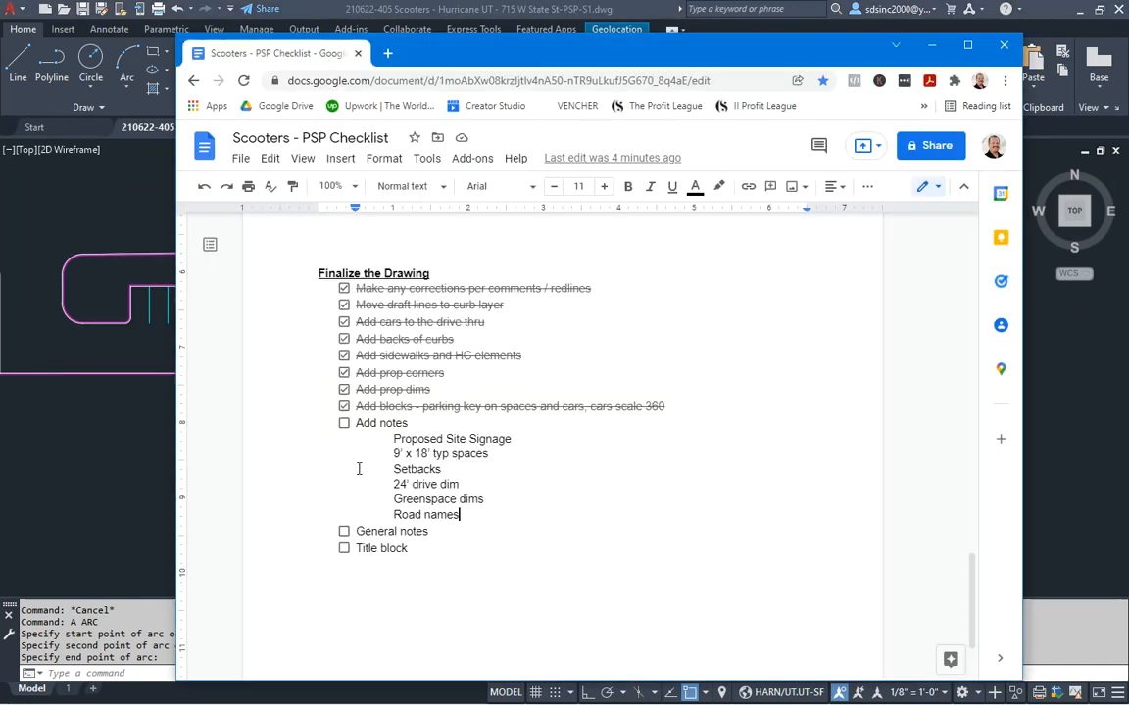
pyautogui.click(344, 424)
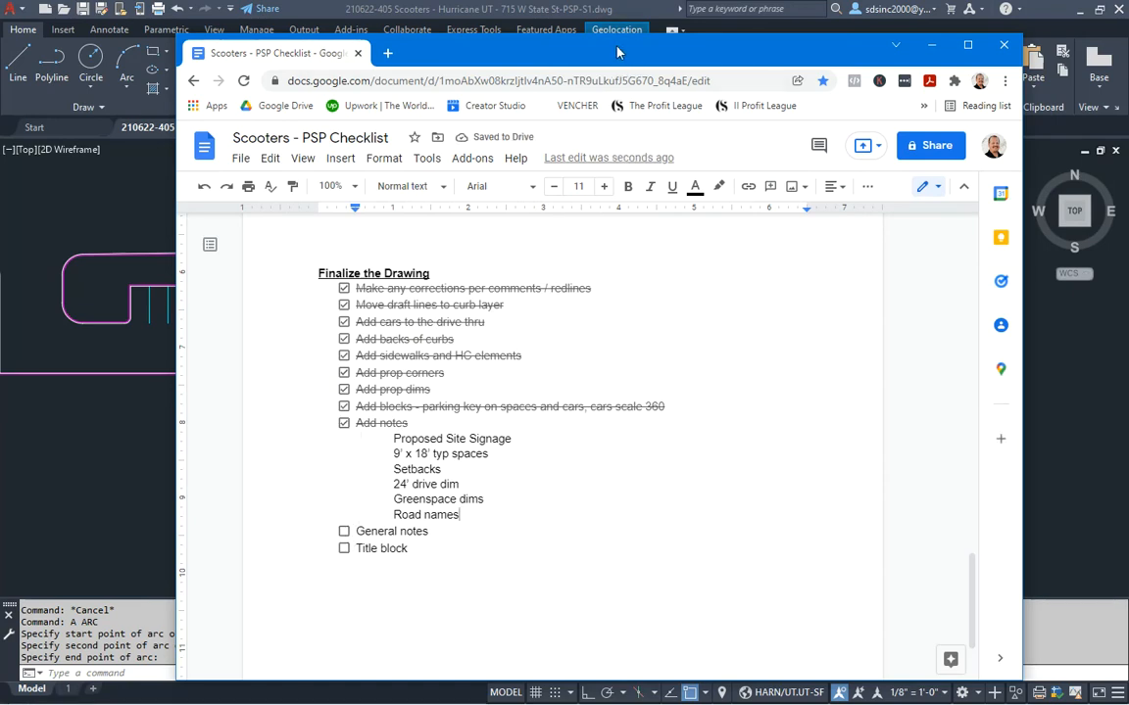
pyautogui.hotkey('alt', 'Tab')
# Show layout 1 zoomed to extents with all layers on (LON) and save the drawing
pyautogui.press('Escape')
pyautogui.press('Escape')
pyautogui.click(68, 689)
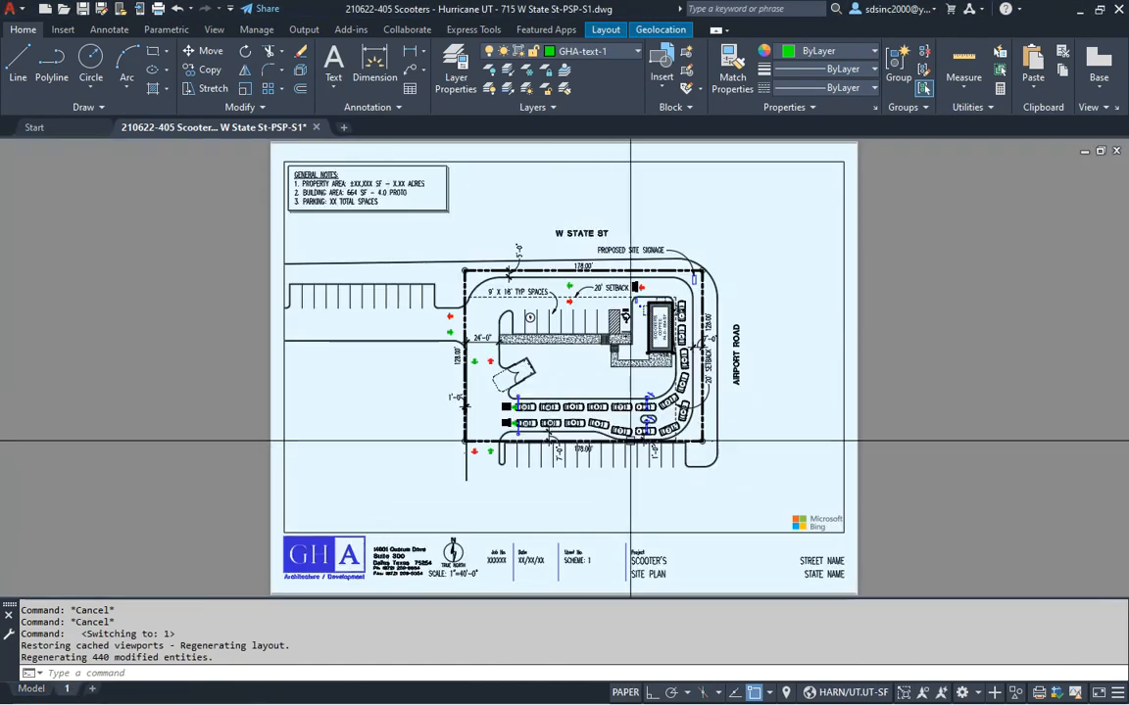
pyautogui.middleClick(936, 431)
pyautogui.middleClick(937, 431)
pyautogui.press('Escape')
pyautogui.press('Escape')
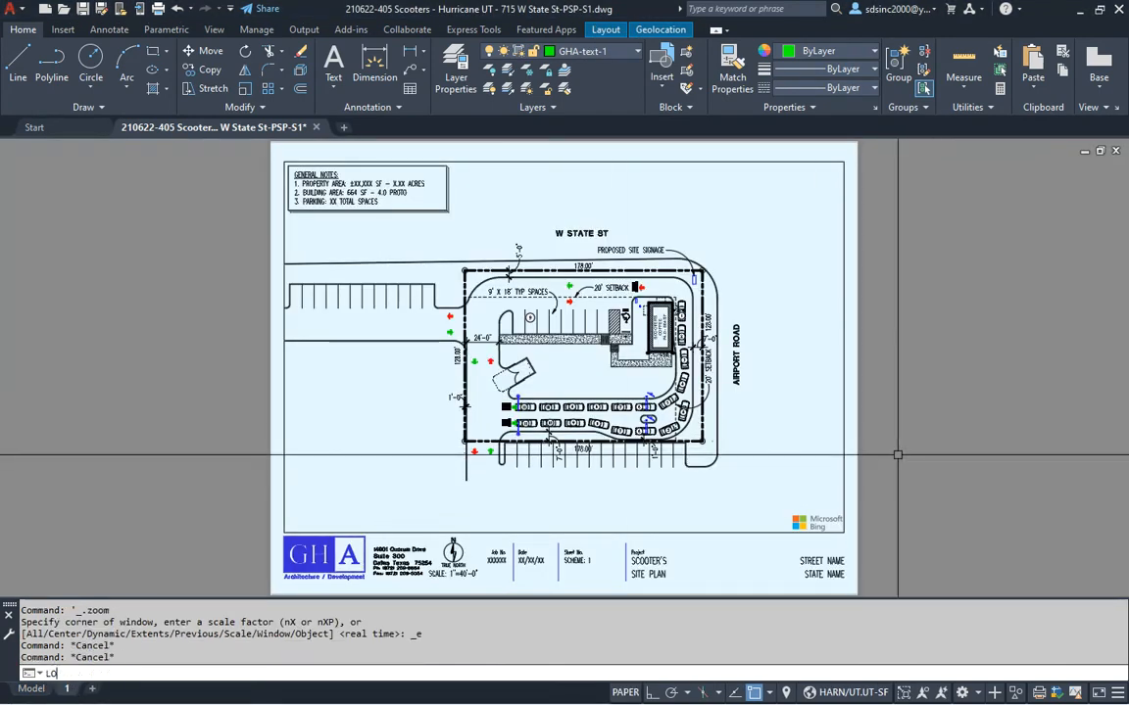
pyautogui.write('LON')
pyautogui.press('Return')
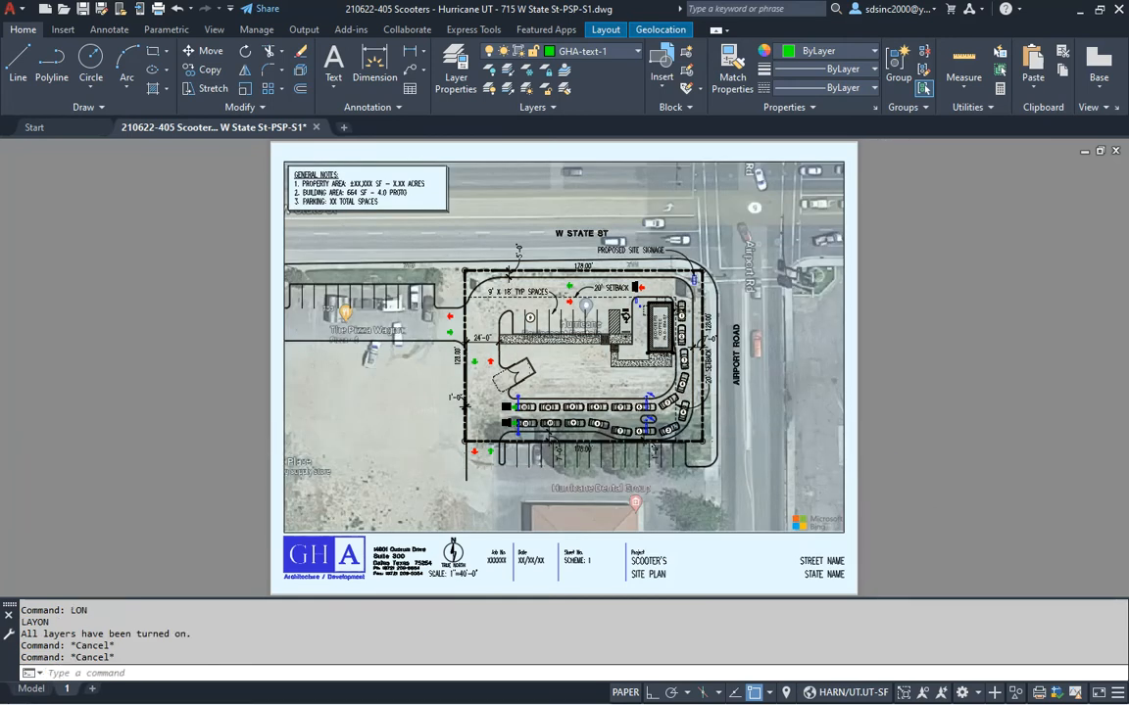
pyautogui.hotkey('ctrl', 's')
# Pan and zoom around layout 1 to review the site plan and General Notes
pyautogui.scroll(5, 343, 183)
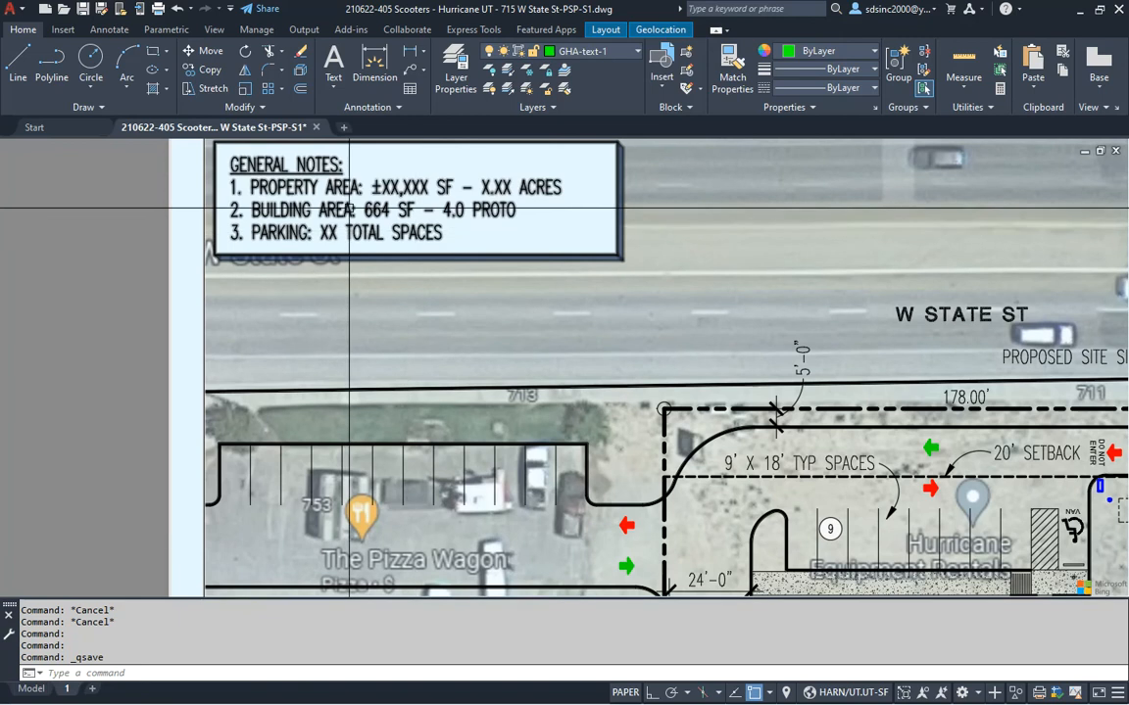
pyautogui.moveTo(701, 426); pyautogui.dragTo(497, 342, button='middle')
pyautogui.scroll(2, 962, 503)
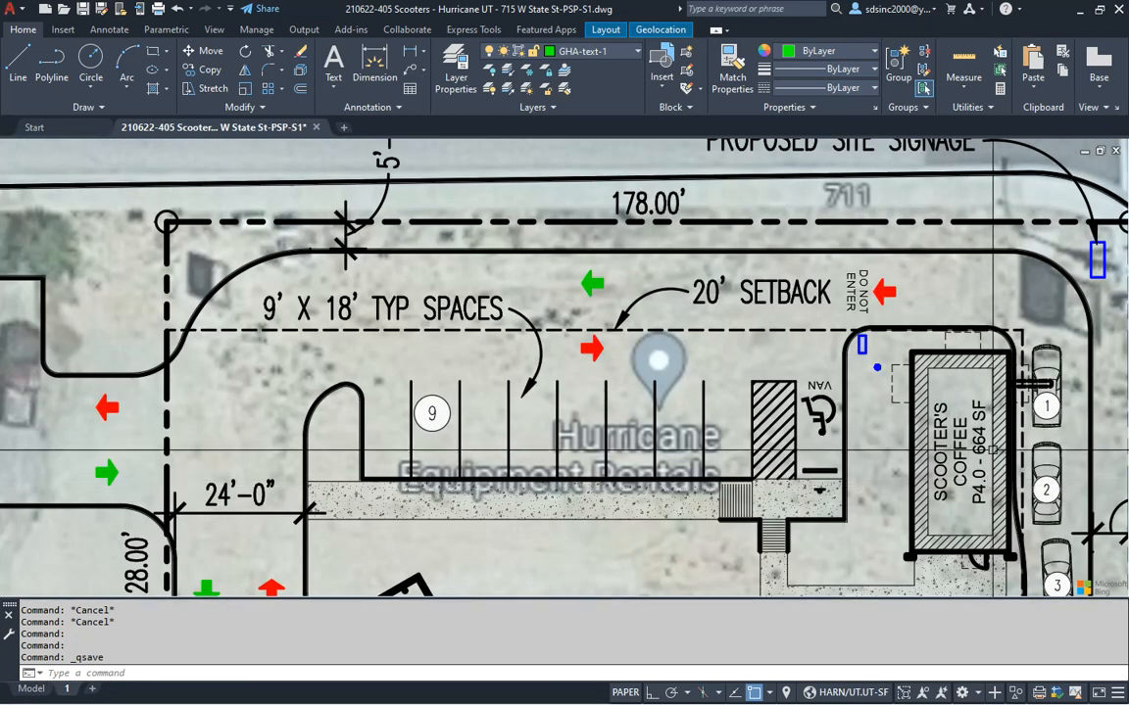
pyautogui.scroll(-5, 862, 390)
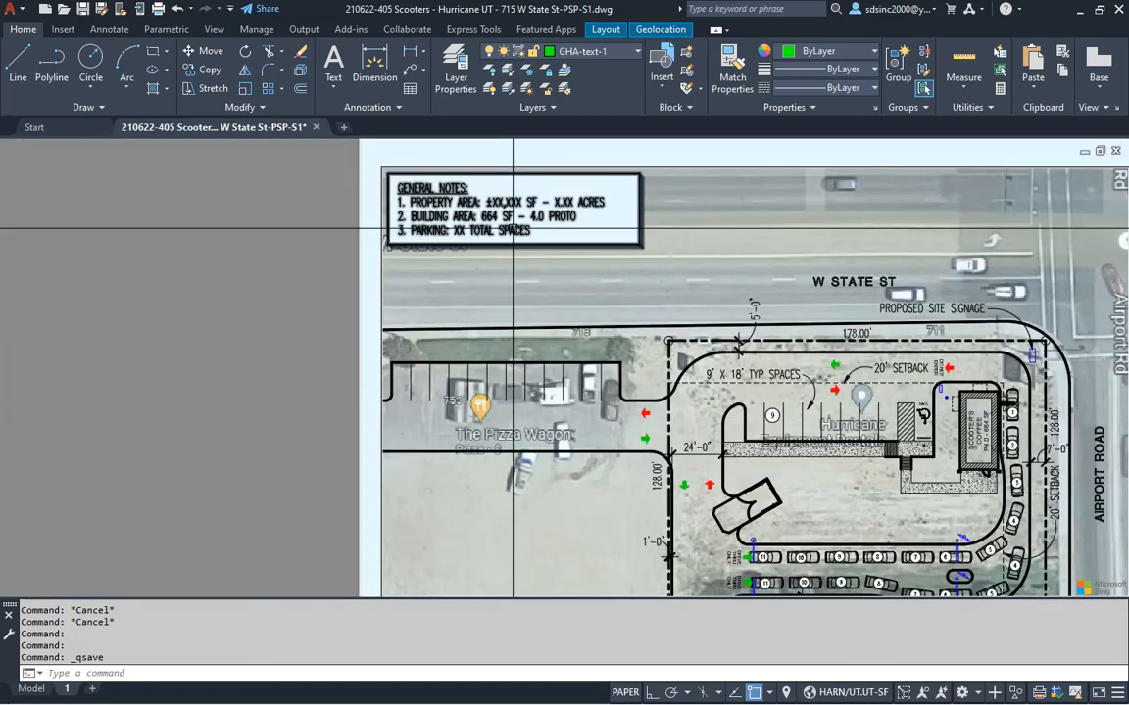
pyautogui.scroll(2, 478, 210)
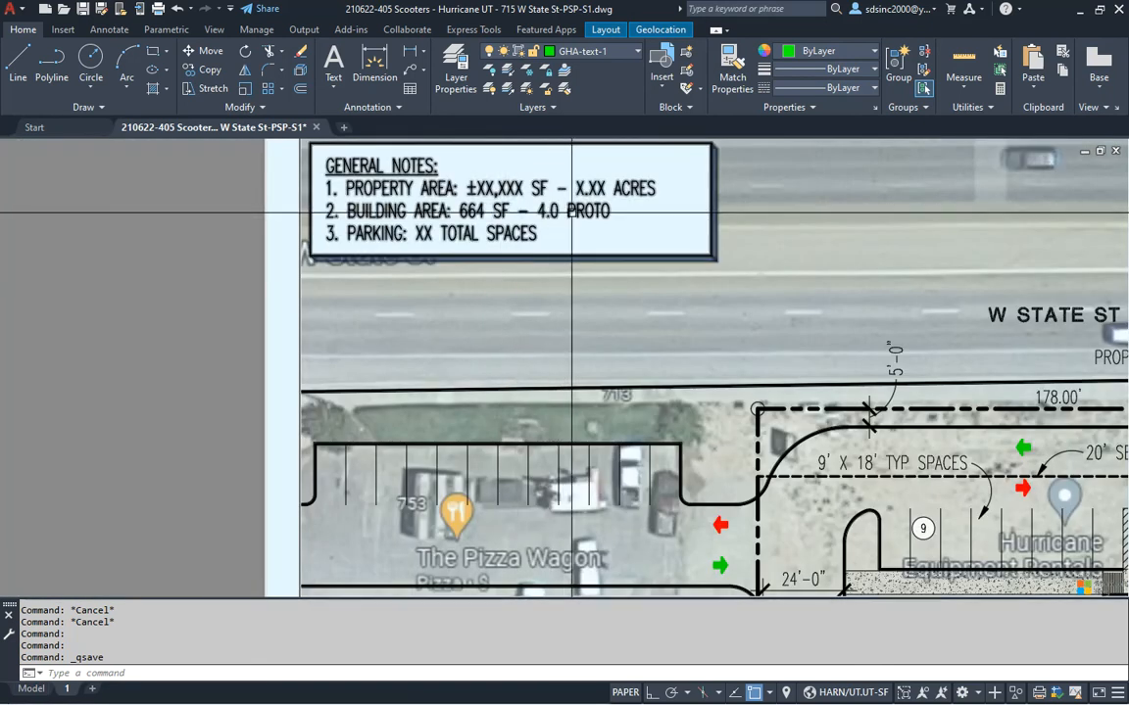
pyautogui.moveTo(757, 450); pyautogui.dragTo(494, 284, button='middle')
pyautogui.scroll(-2, 600, 396)
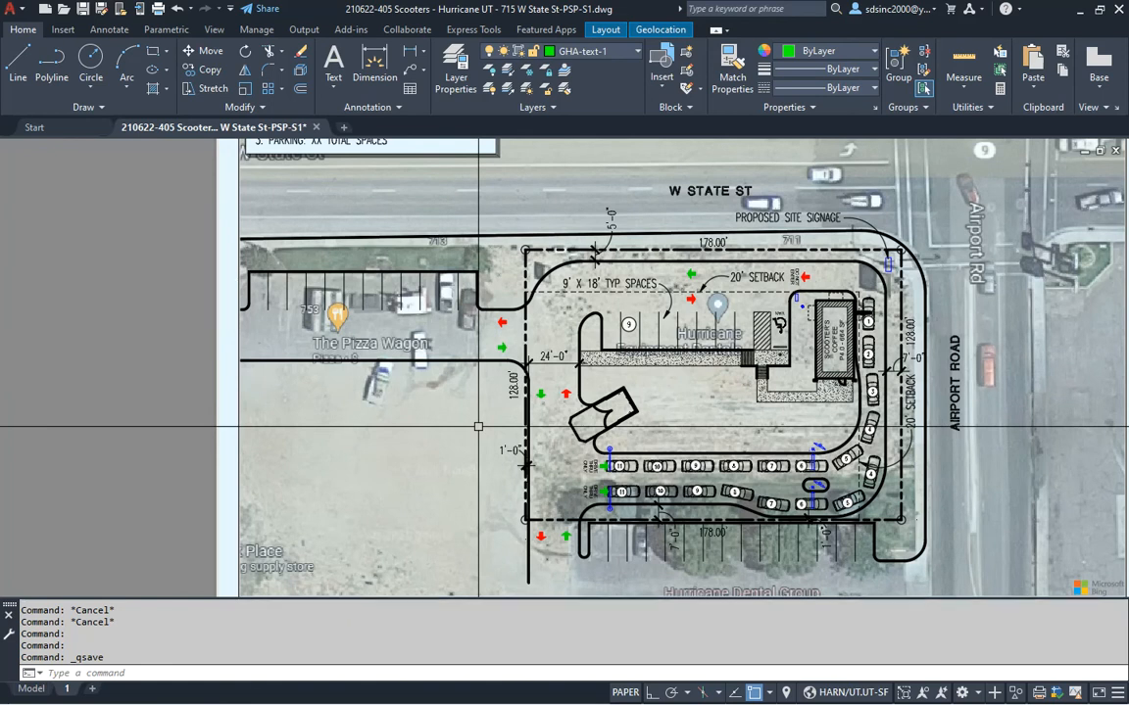
# Inside the viewport, use PE to convert a property boundary line into a polyline
pyautogui.click(452, 489)
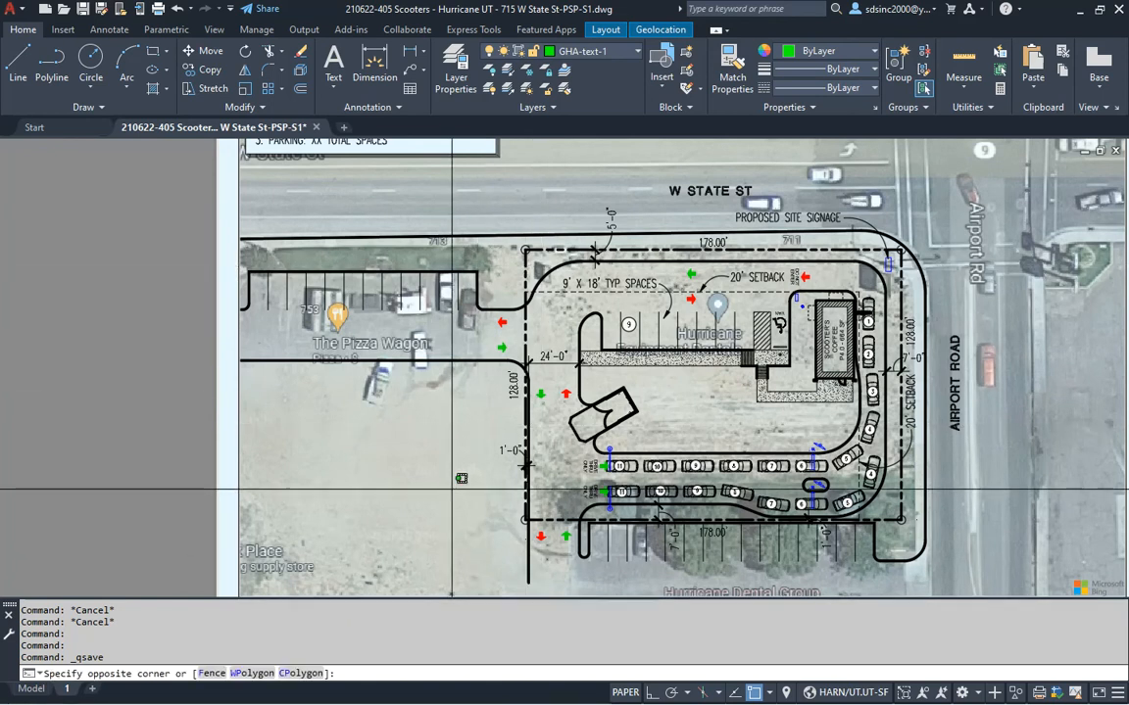
pyautogui.press('Escape')
pyautogui.doubleClick(529, 265)
pyautogui.press('Escape')
pyautogui.press('Escape')
pyautogui.press('Escape')
pyautogui.write('PE')
pyautogui.press('Return')
pyautogui.click(475, 240)
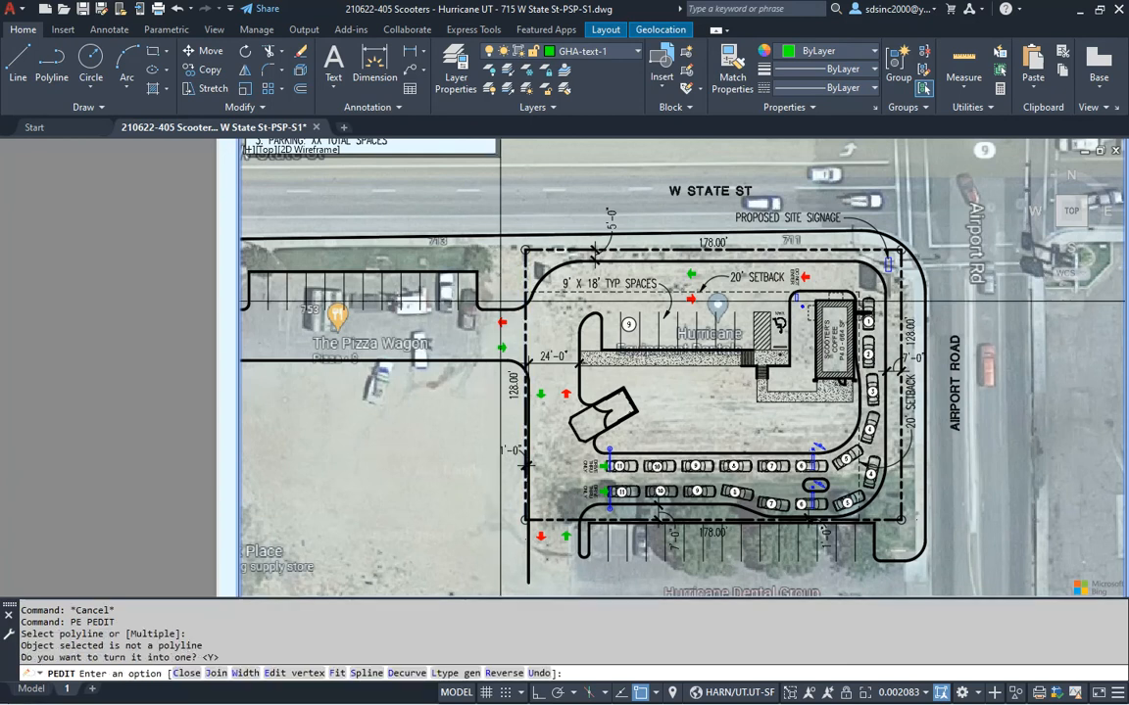
pyautogui.press('Return')
# Join all the property boundary segments into a single polyline
pyautogui.write('J')
pyautogui.press('Return')
pyautogui.click(495, 227)
pyautogui.click(910, 578)
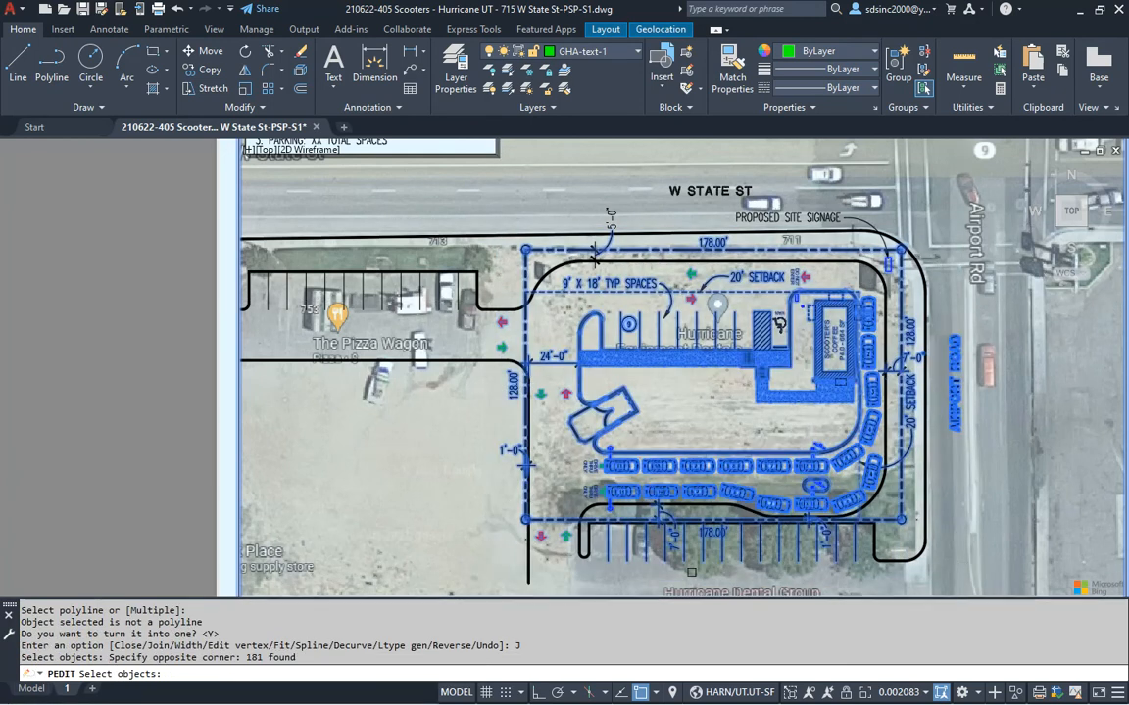
pyautogui.press('Return')
pyautogui.press('Return')
pyautogui.press('Escape')
pyautogui.press('Escape')
pyautogui.click(526, 281)
pyautogui.press('Escape')
pyautogui.press('Escape')
pyautogui.press('Escape')
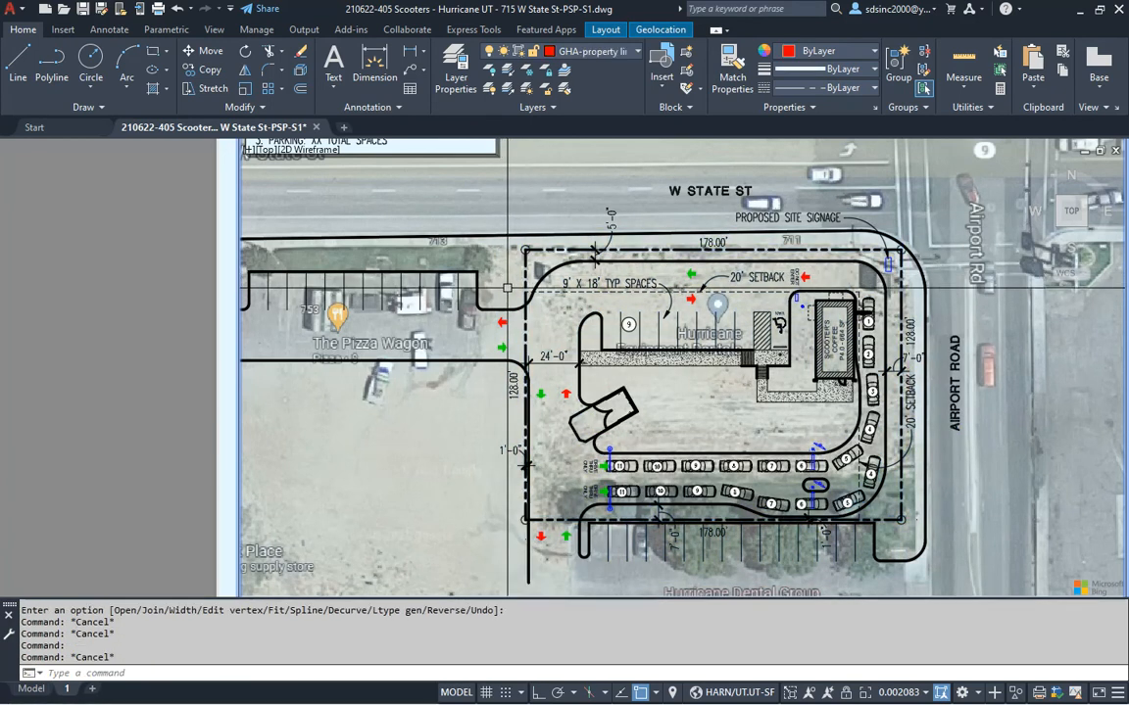
# Measure the joined boundary's area as 22,784 sq ft with a 612'-0" perimeter, then return to paper space
pyautogui.write('AA')
pyautogui.press('Return')
pyautogui.write('O')
pyautogui.press('Return')
pyautogui.click(525, 274)
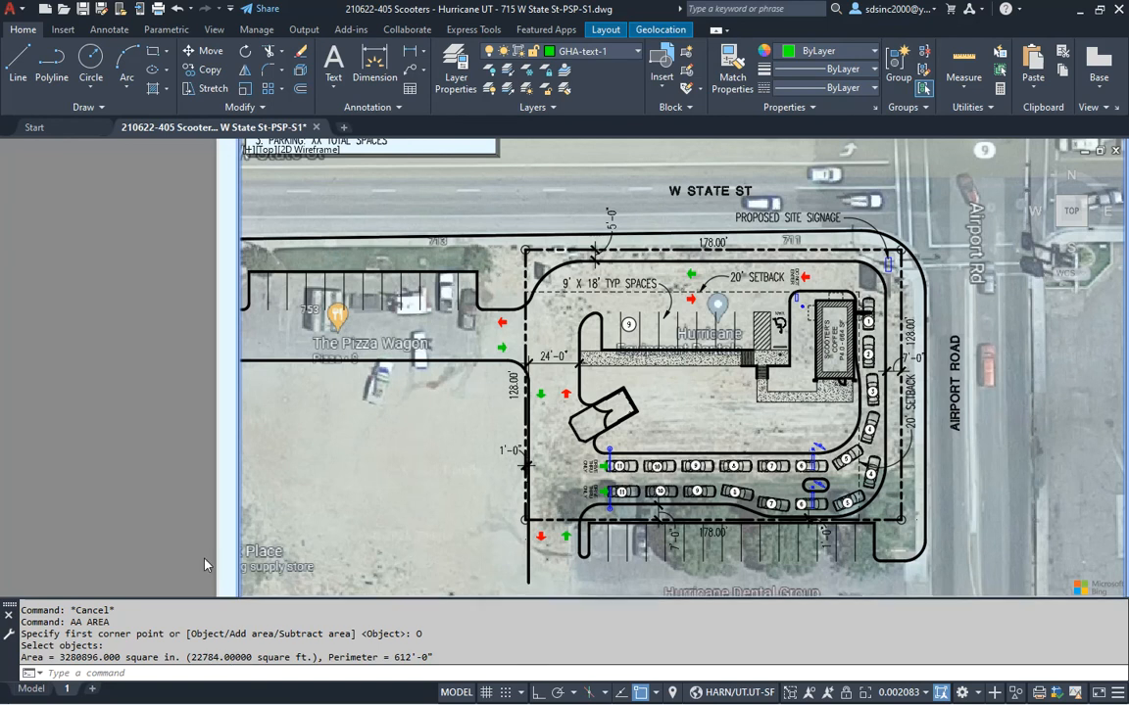
pyautogui.doubleClick(183, 419)
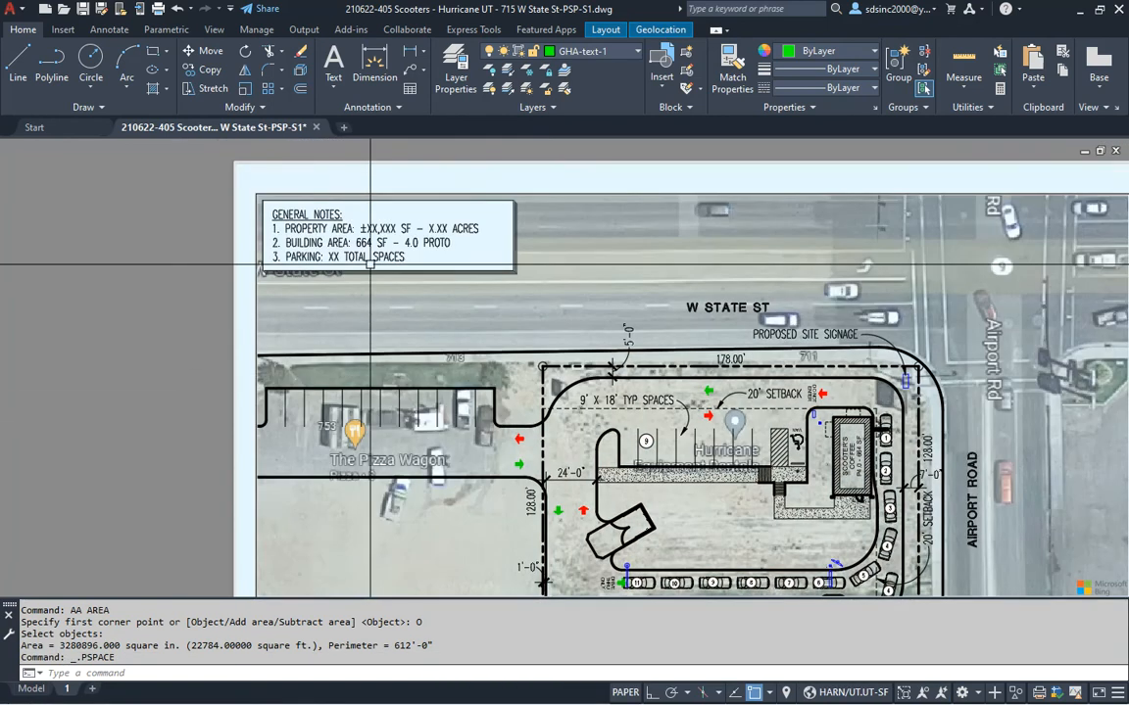
# In the General Notes block, enter 22,784 as the area and compute 22784/43560 acres
pyautogui.doubleClick(370, 262)
pyautogui.press('Return')
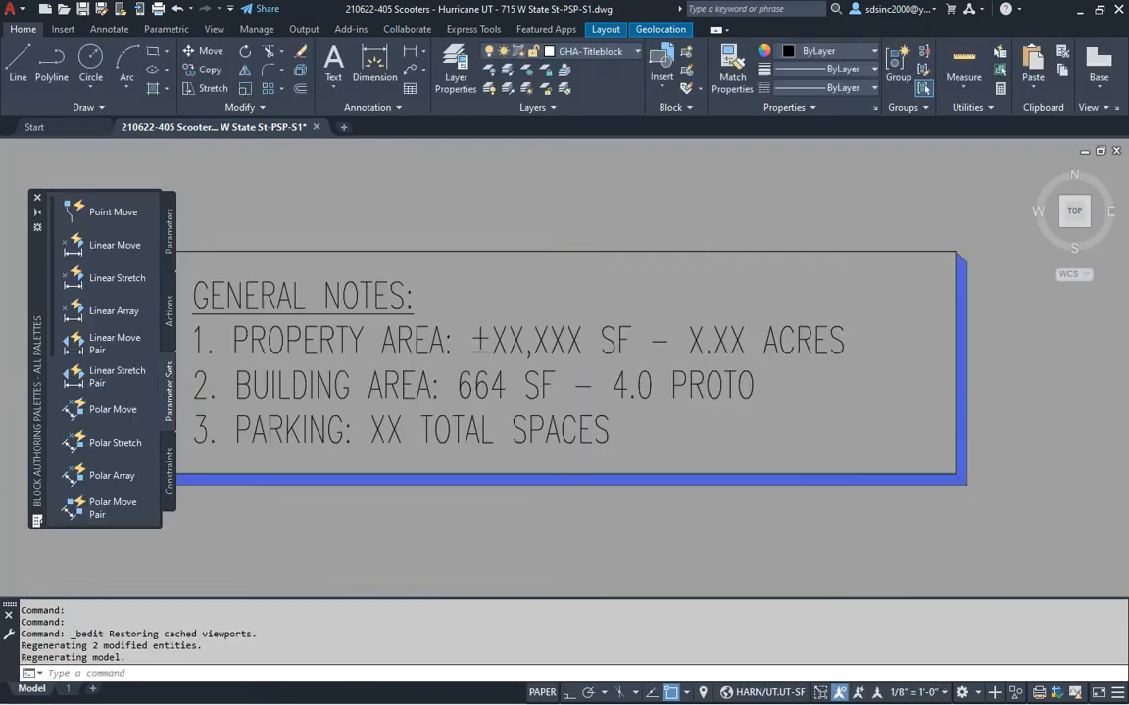
pyautogui.doubleClick(548, 338)
pyautogui.moveTo(584, 340); pyautogui.dragTo(508, 341)
pyautogui.write('22,784')
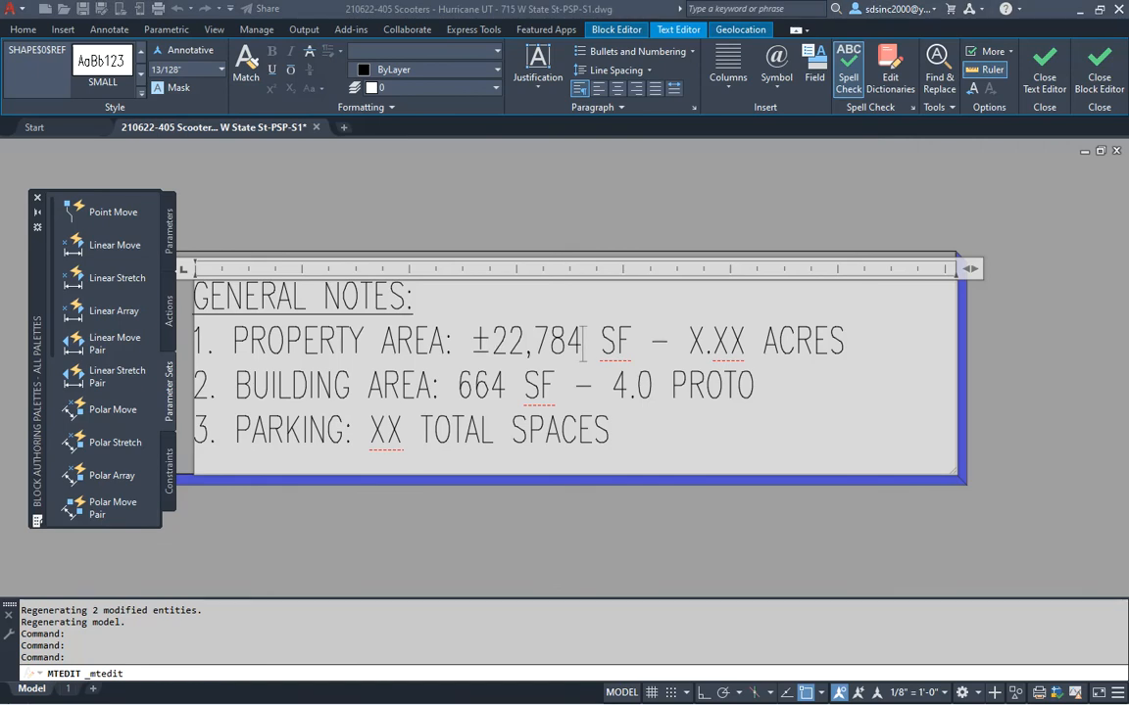
pyautogui.write('22784/4')
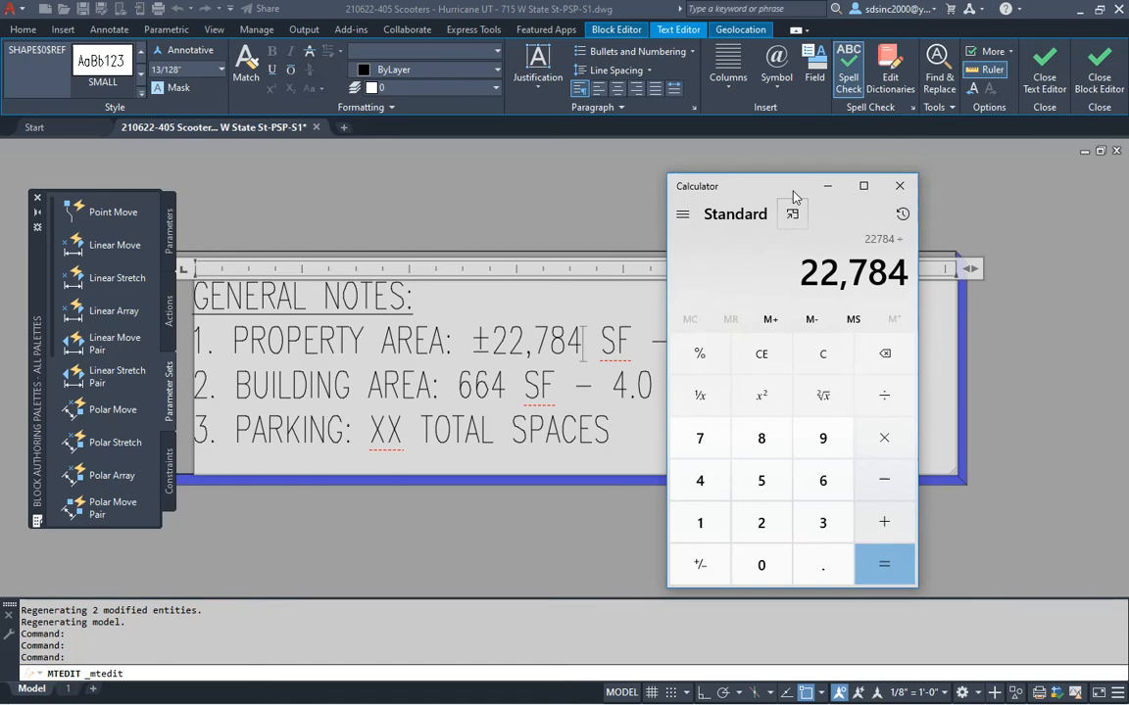
pyautogui.write('3560')
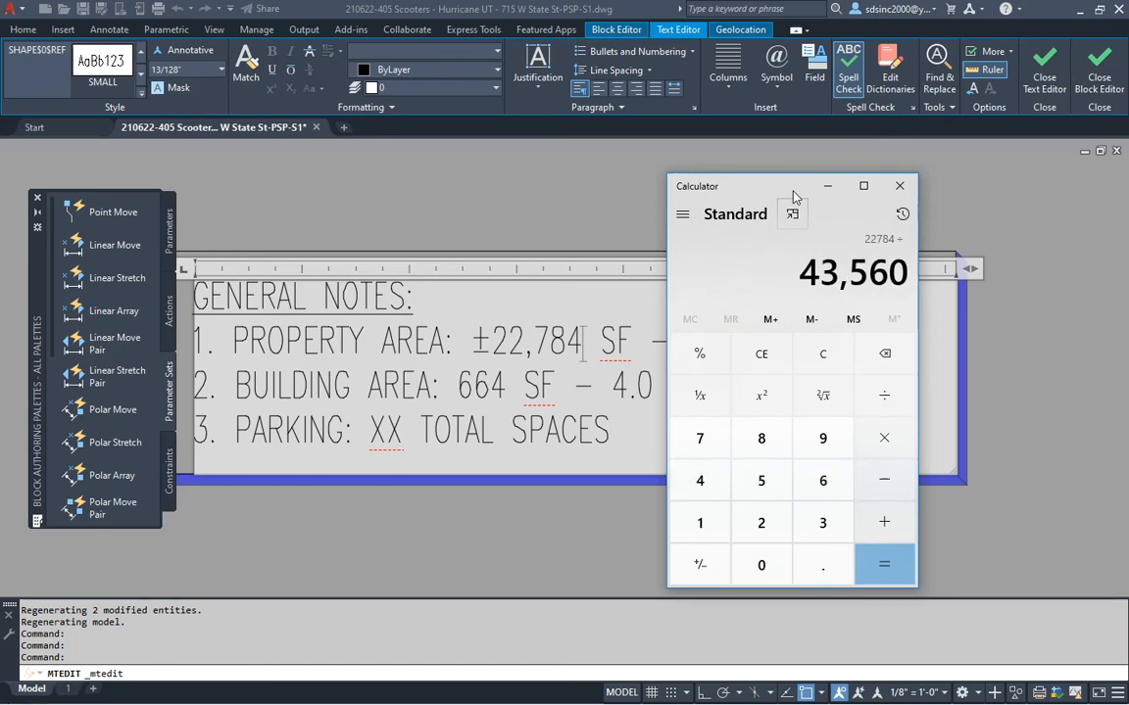
pyautogui.press('Return')
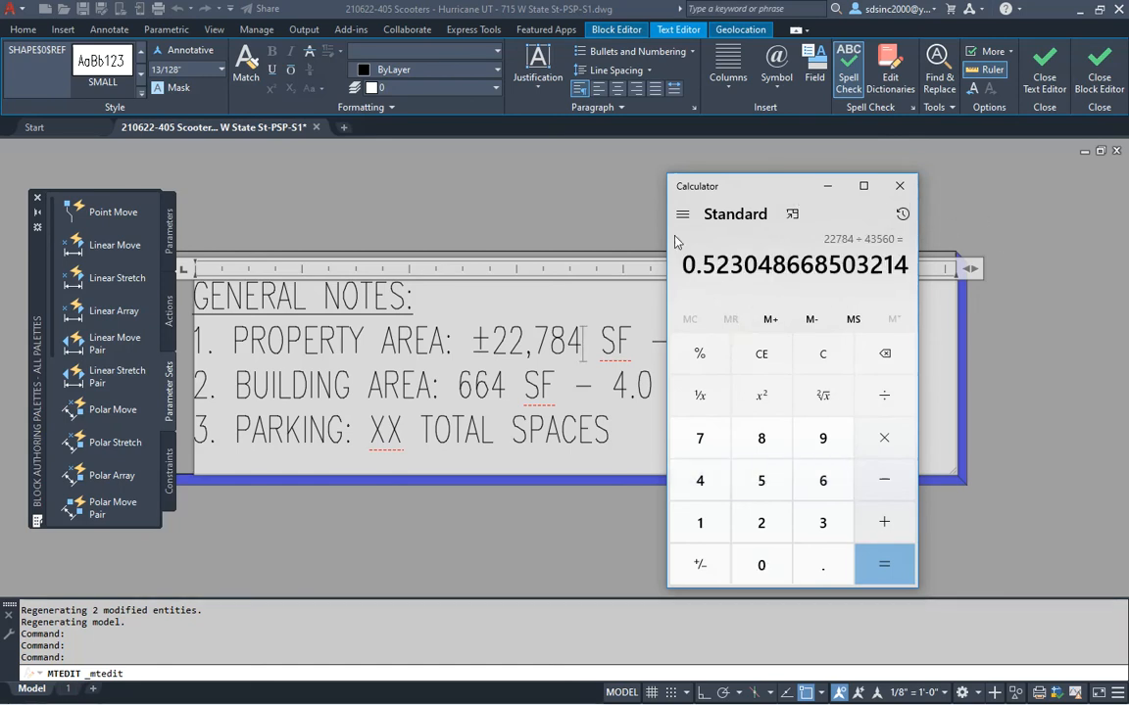
# Replace the notes placeholders with 0.52 acres and 9 total spaces
pyautogui.click(589, 195)
pyautogui.press('Escape')
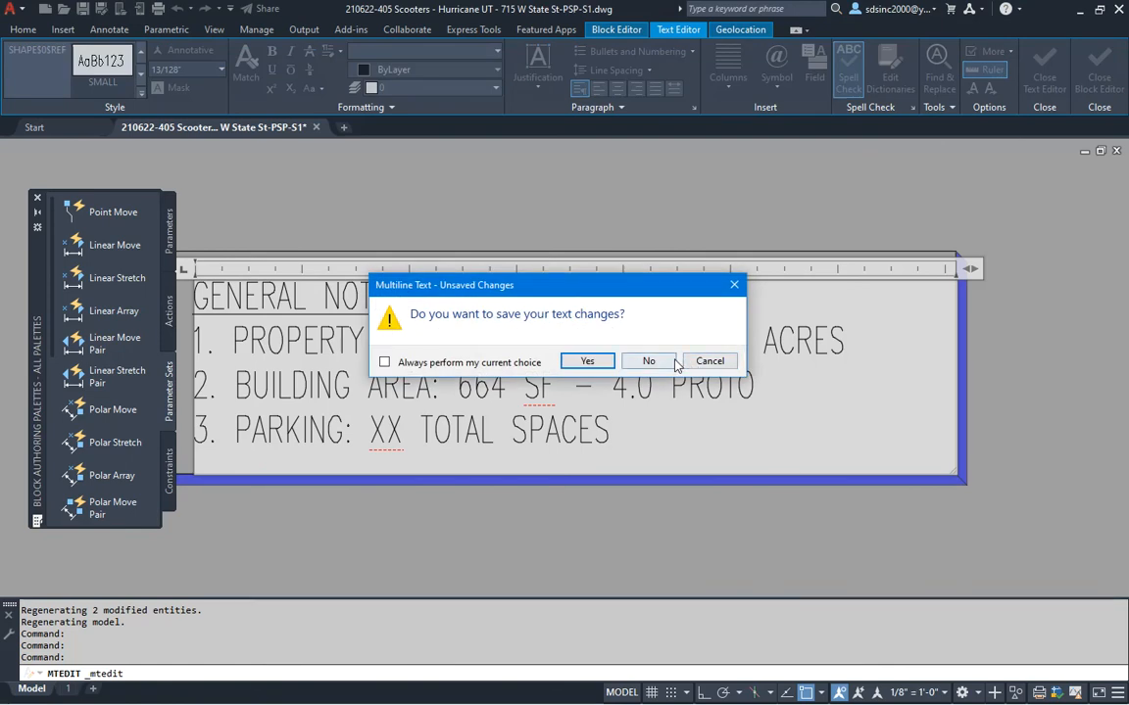
pyautogui.click(707, 363)
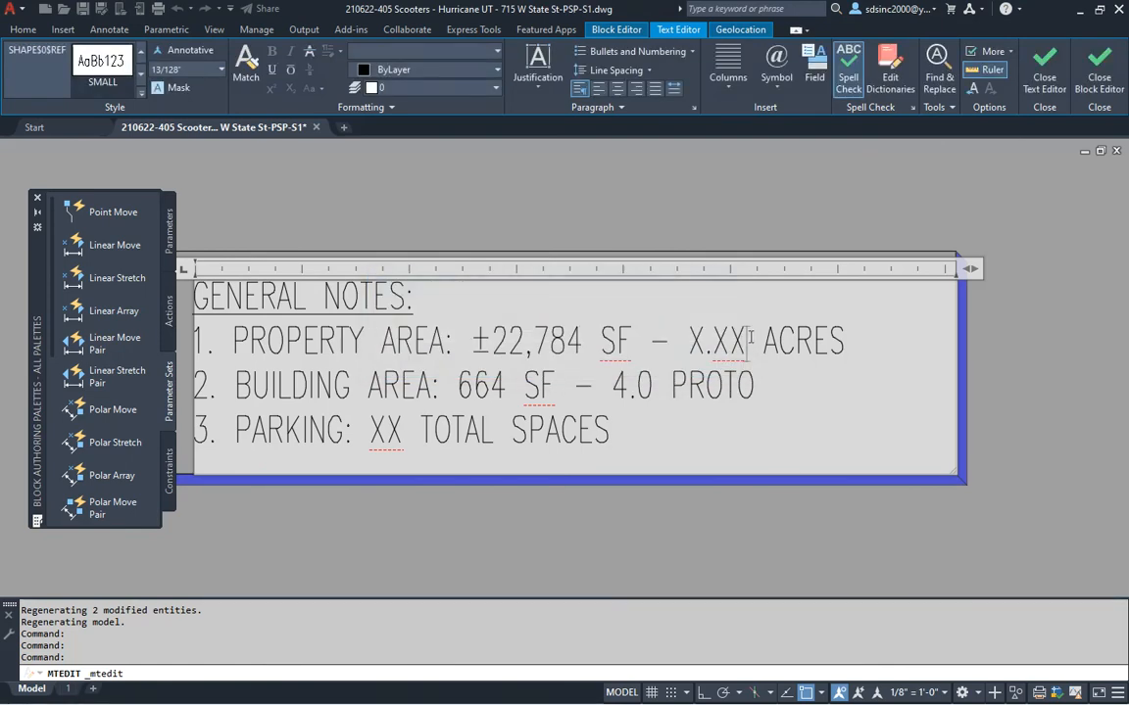
pyautogui.moveTo(751, 338); pyautogui.dragTo(691, 338)
pyautogui.write('0.52')
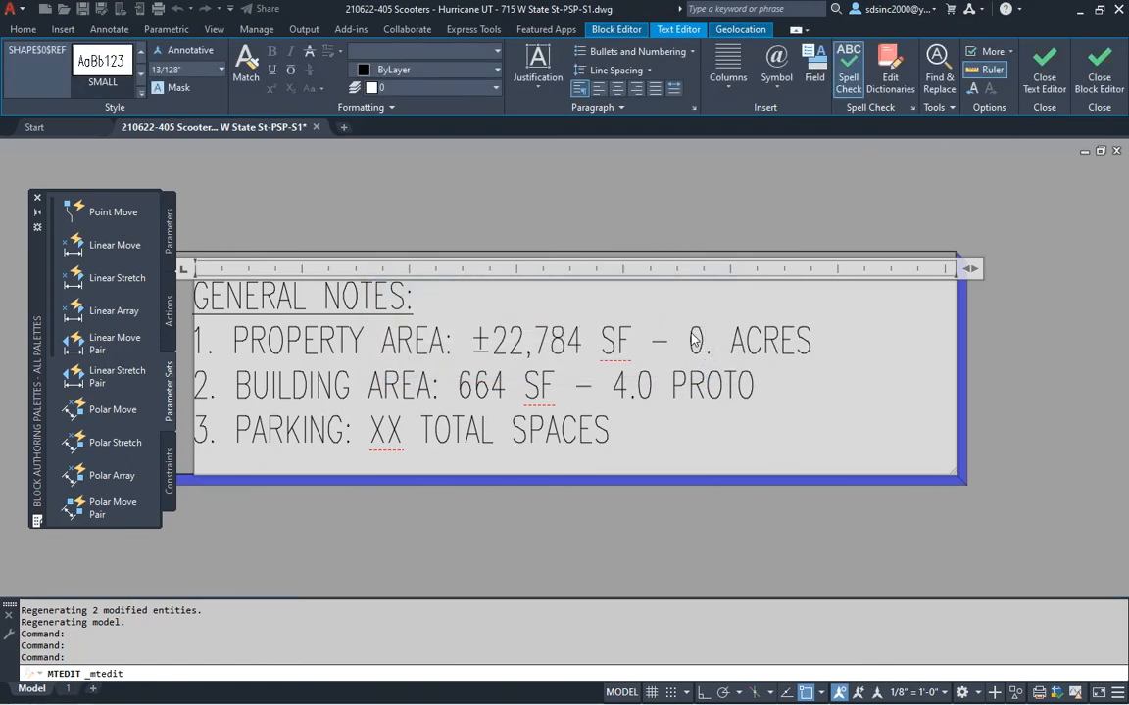
pyautogui.doubleClick(389, 428)
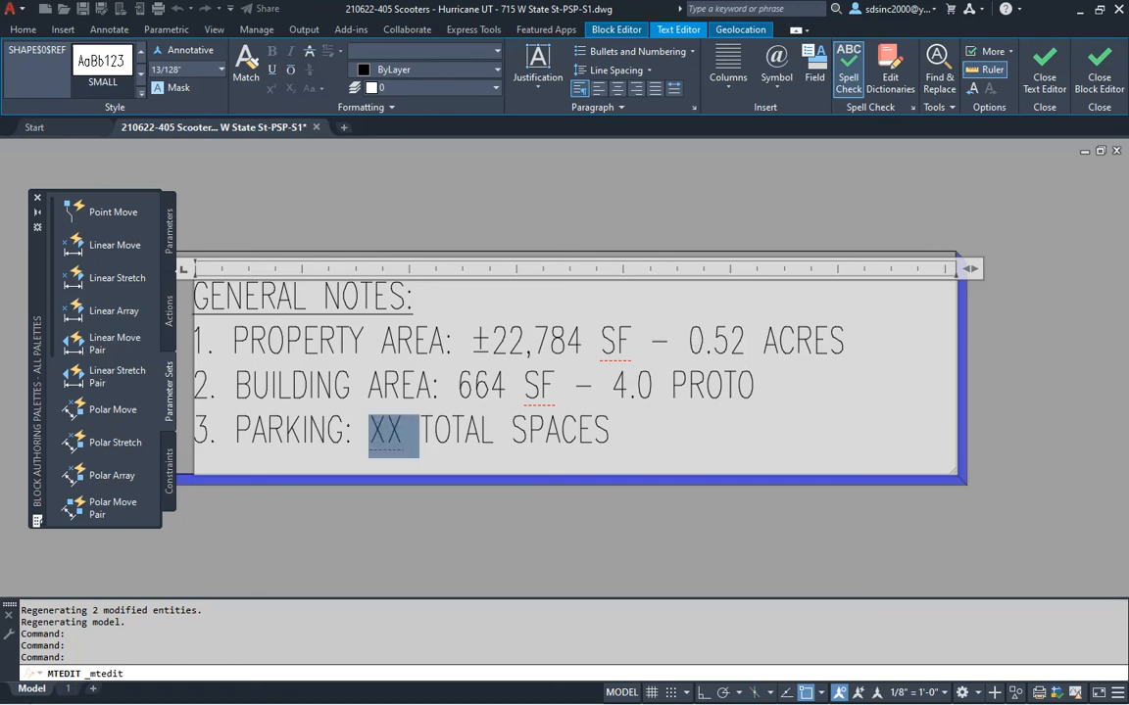
pyautogui.write('9')
# Close the Block Editor saving the General Notes changes, zoom extents and save the drawing
pyautogui.click(529, 193)
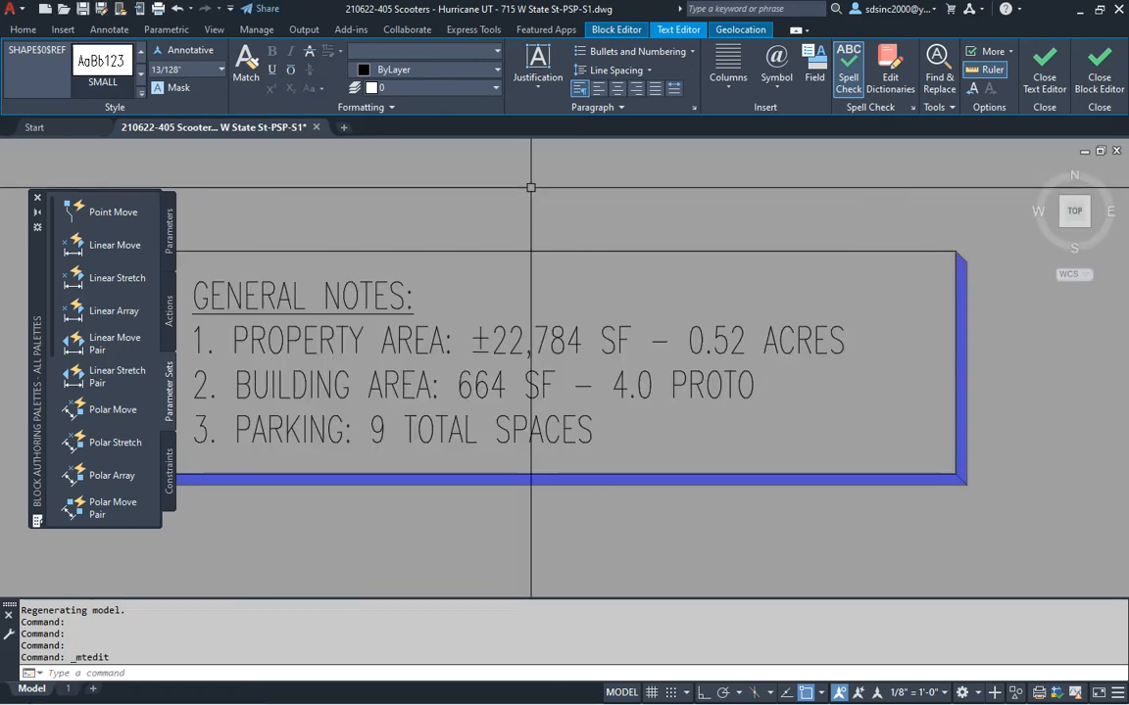
pyautogui.click(1040, 69)
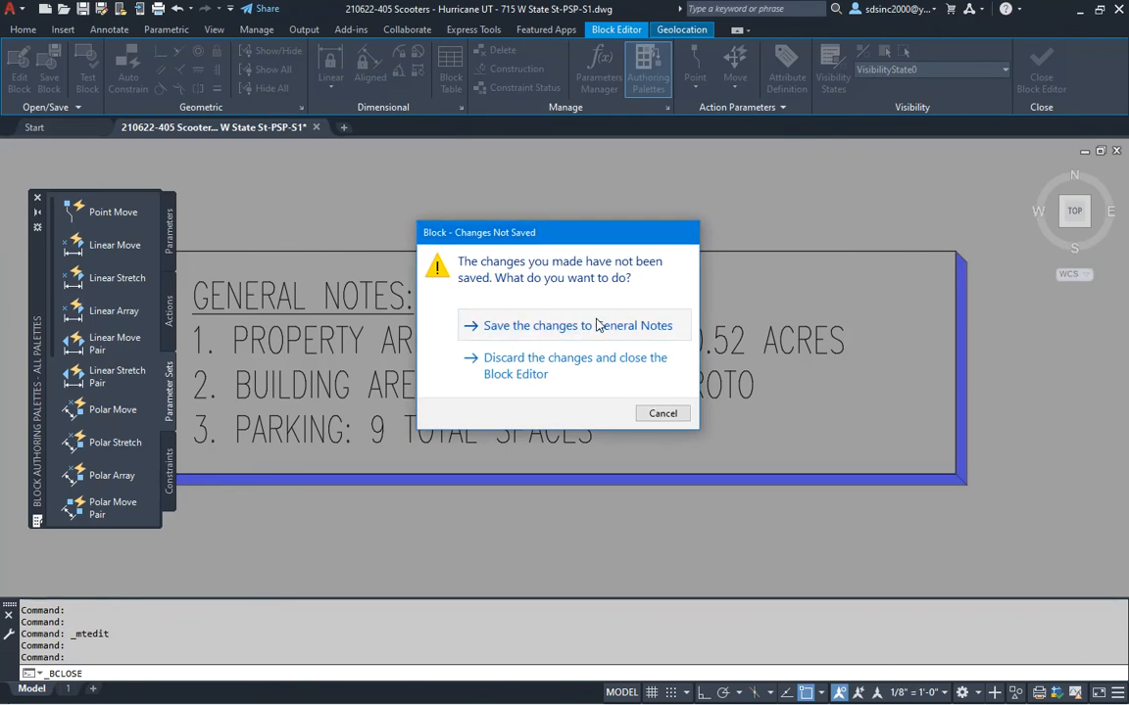
pyautogui.click(599, 325)
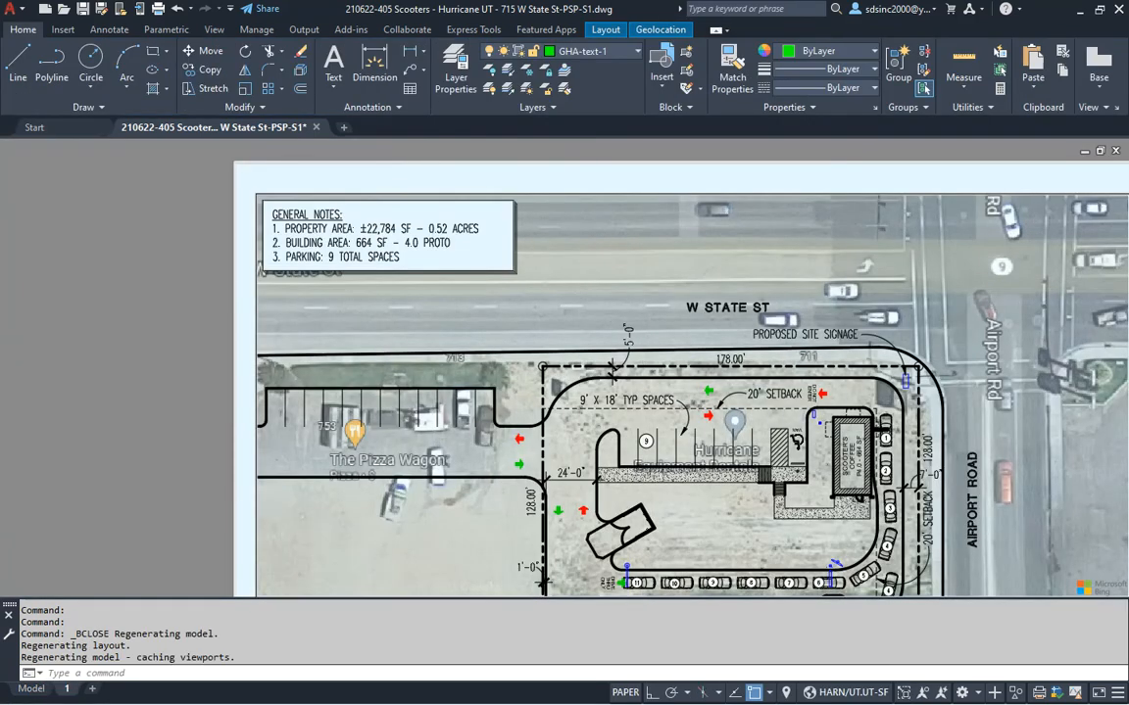
pyautogui.middleClick(563, 245)
pyautogui.hotkey('ctrl', 's')
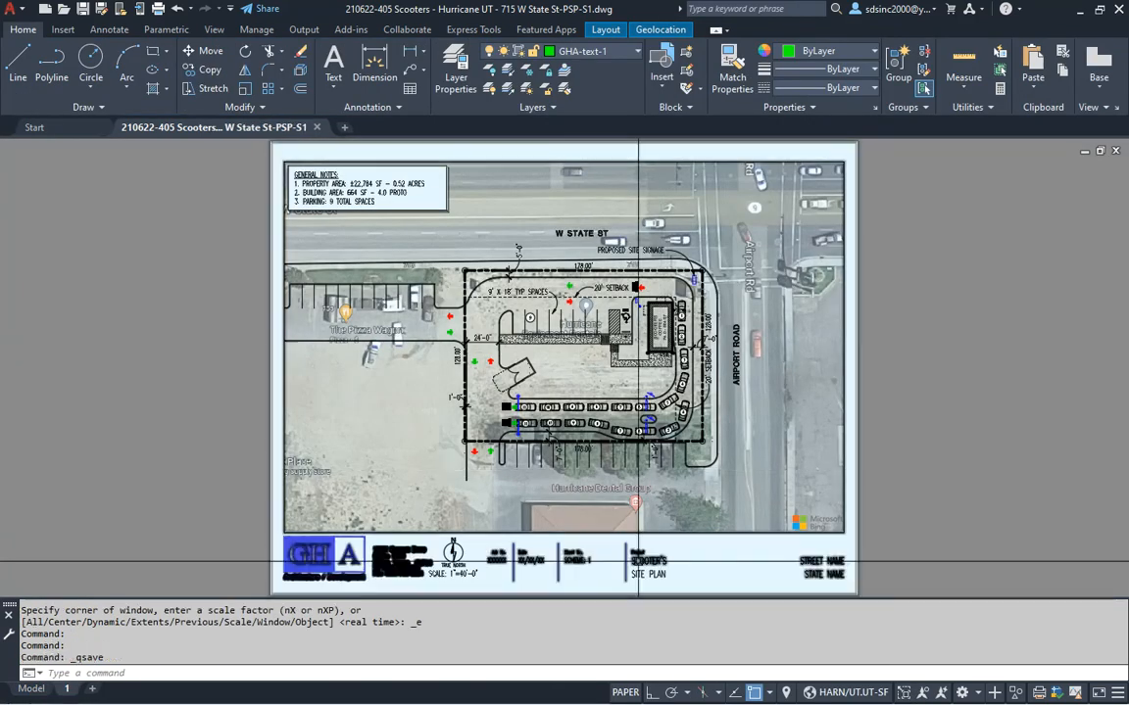
# Edit the gha-darden title block definition and set the Job No. to 210622-405
pyautogui.scroll(2, 604, 579)
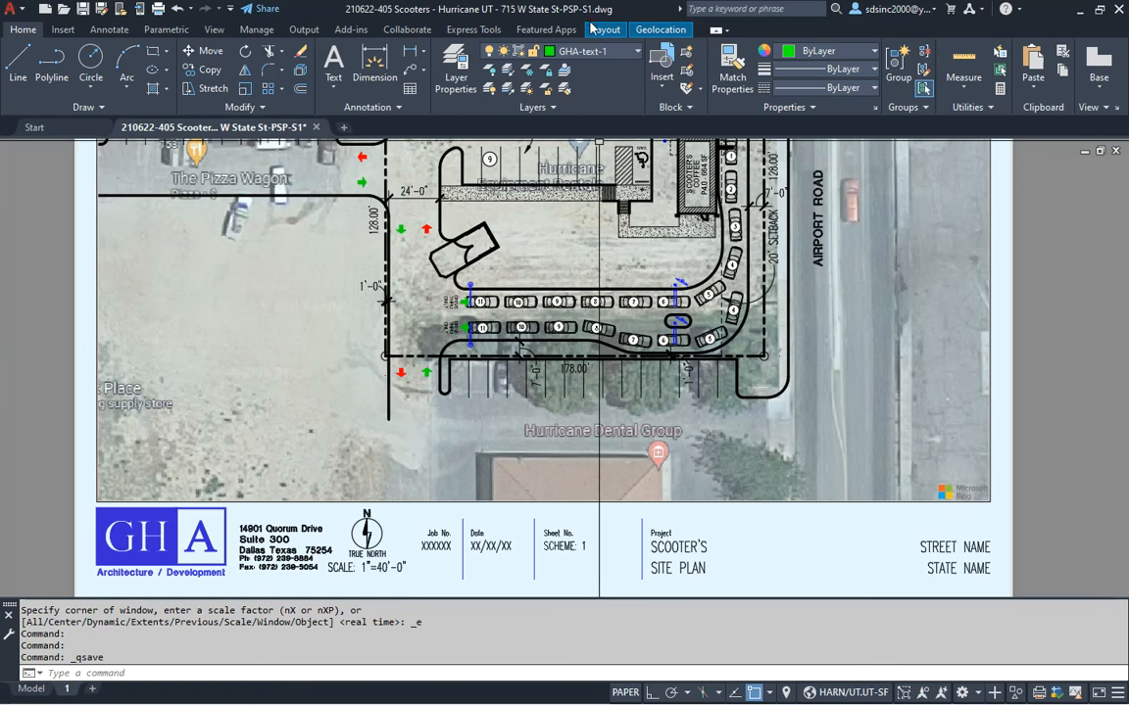
pyautogui.doubleClick(506, 554)
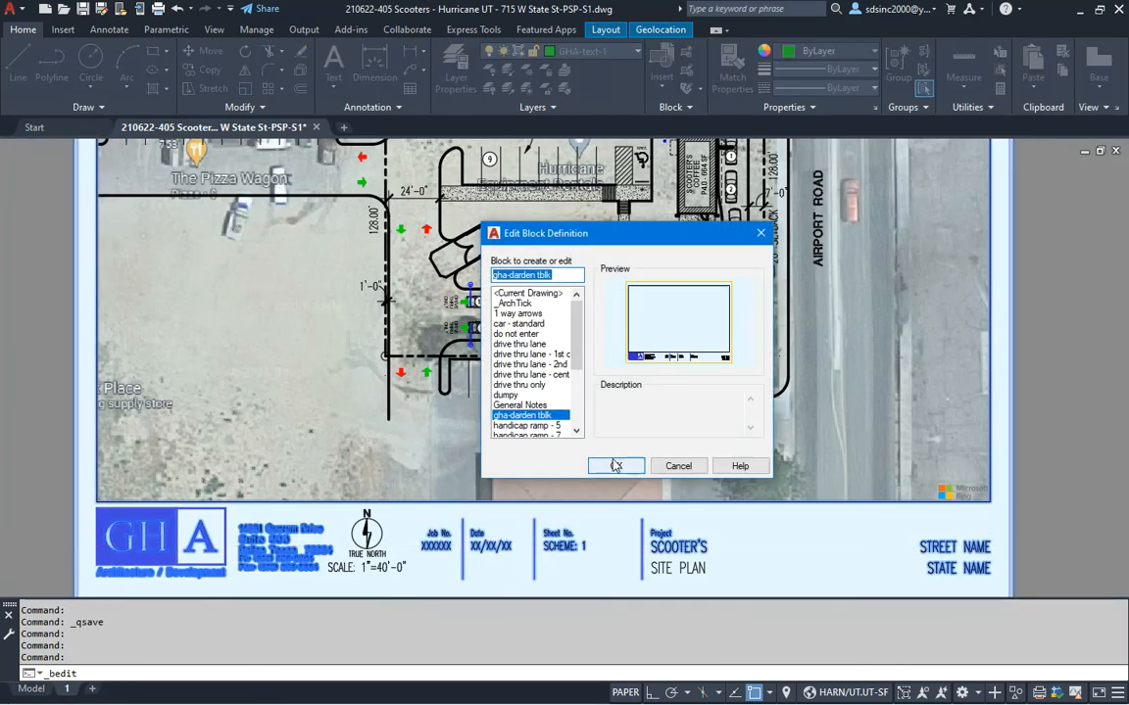
pyautogui.click(614, 466)
pyautogui.scroll(3, 637, 463)
pyautogui.moveTo(534, 501); pyautogui.dragTo(510, 447, button='middle')
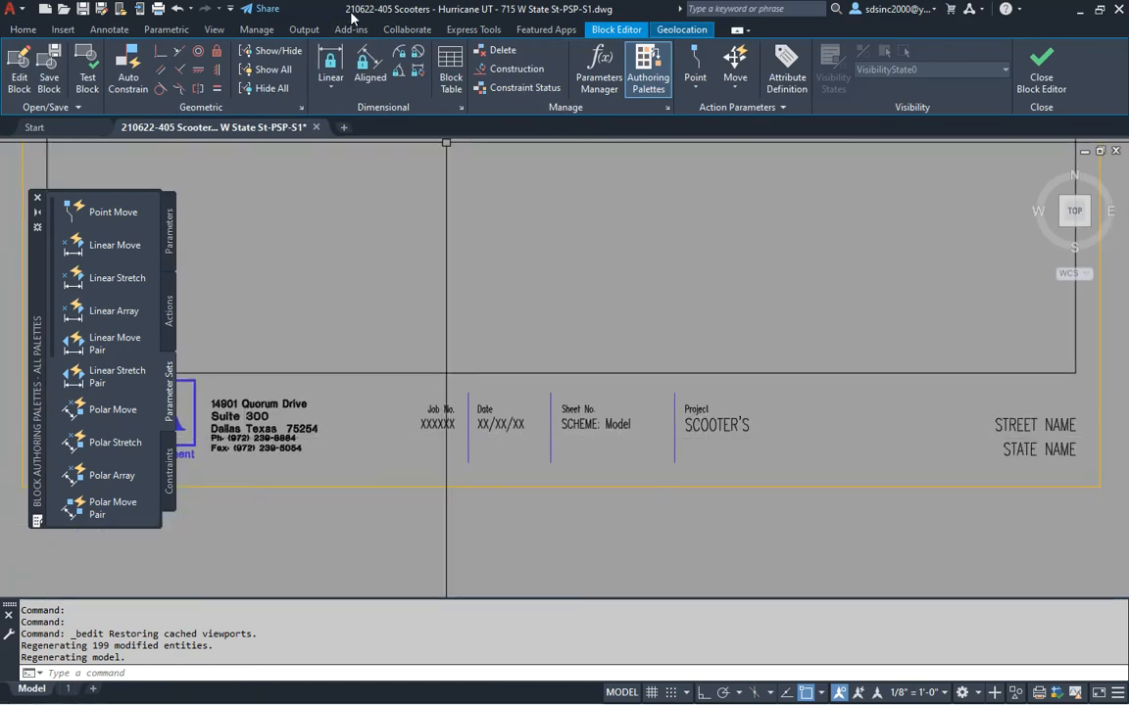
pyautogui.doubleClick(437, 423)
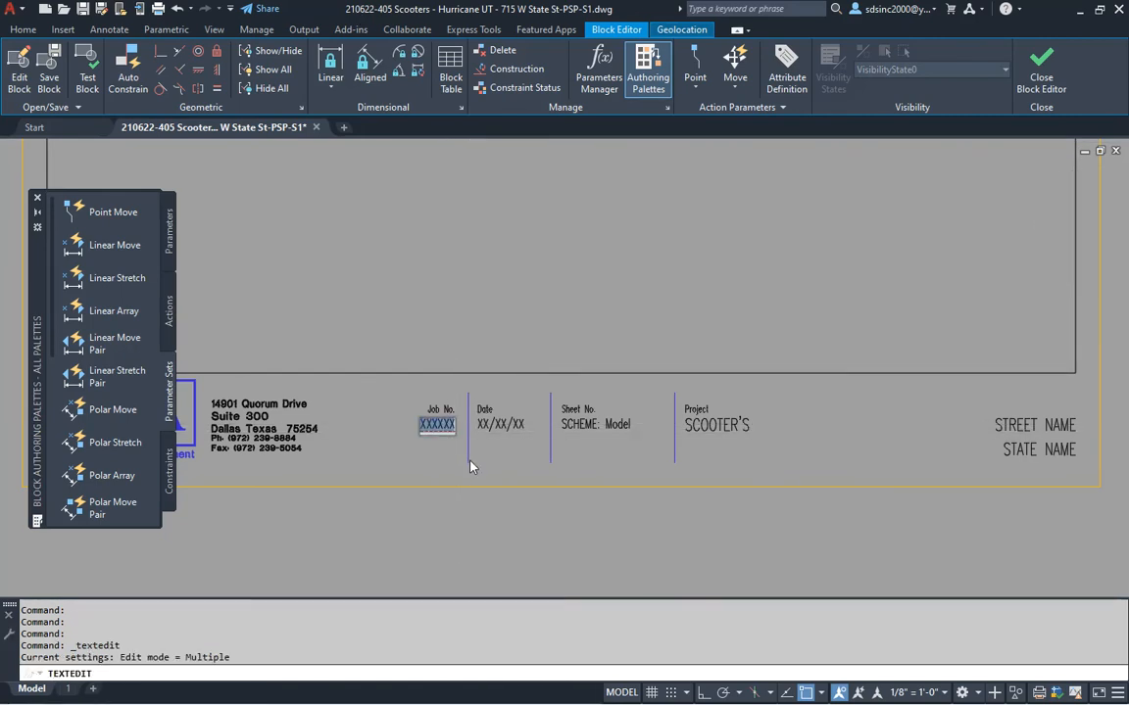
pyautogui.write('210622-405')
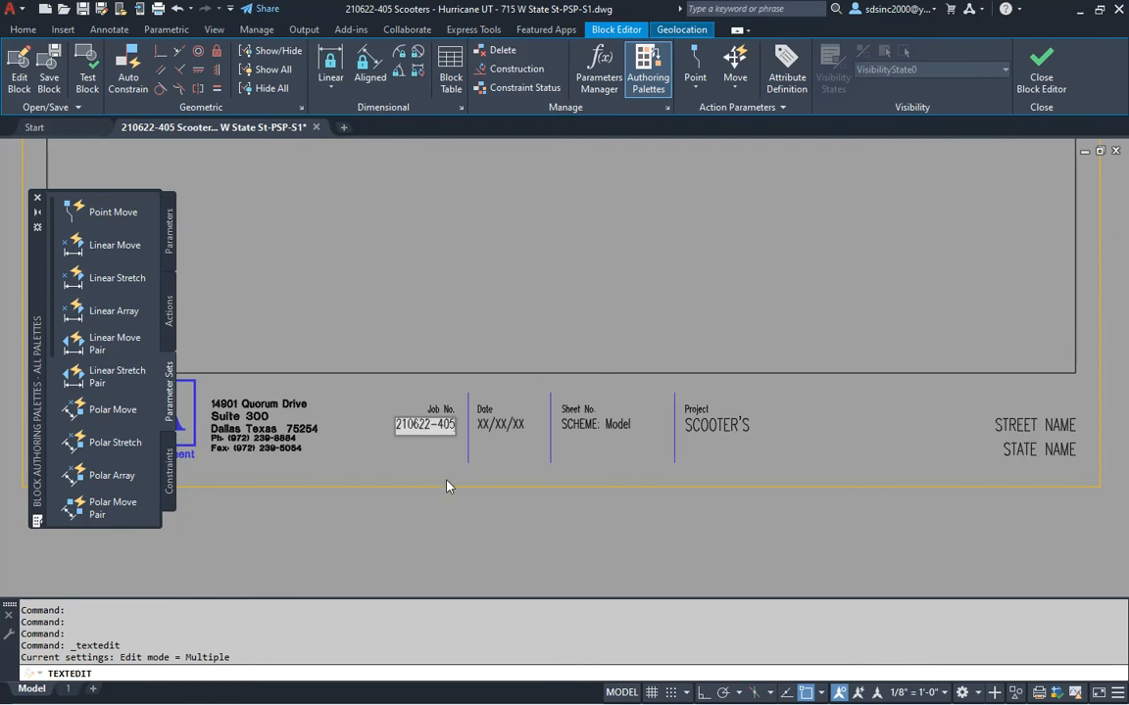
pyautogui.click(509, 439)
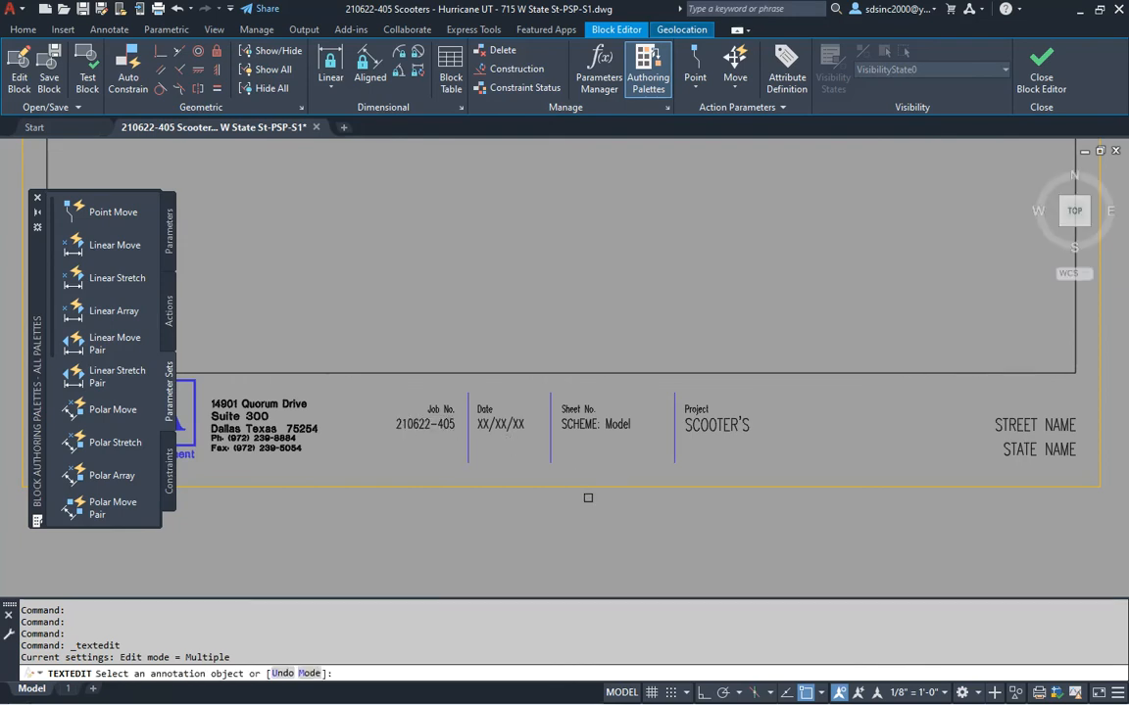
# Close the calculator and set the title block date to 12/18/21
pyautogui.hotkey('alt', 'Tab')
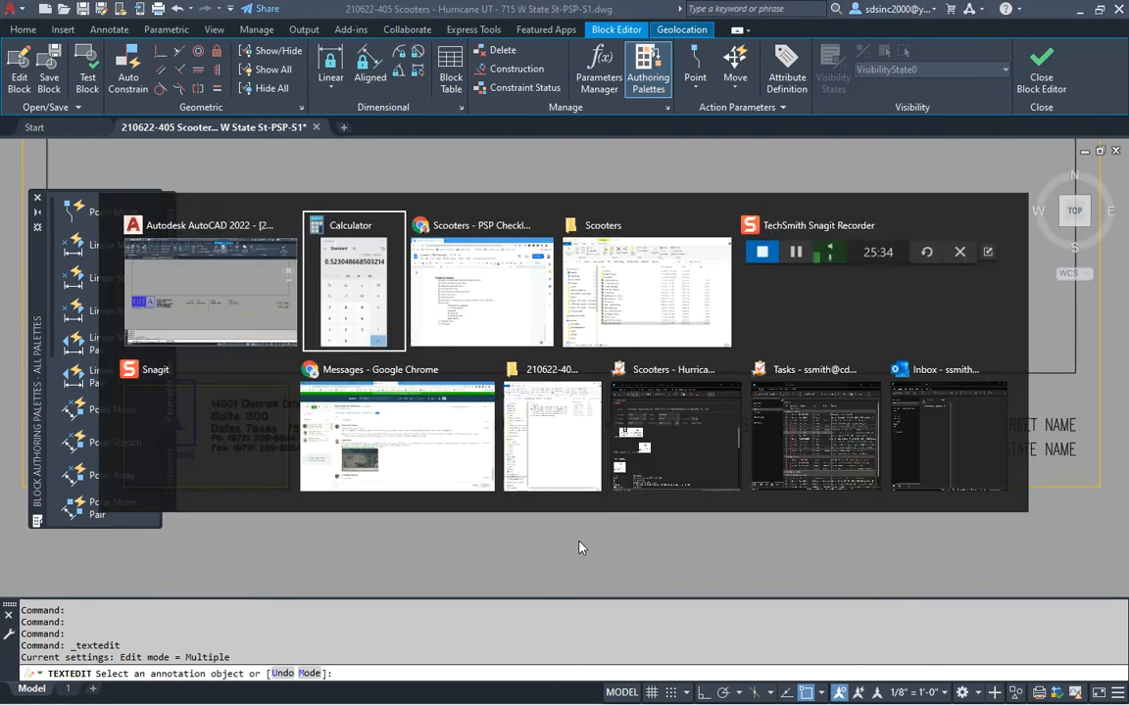
pyautogui.click(896, 185)
pyautogui.click(501, 425)
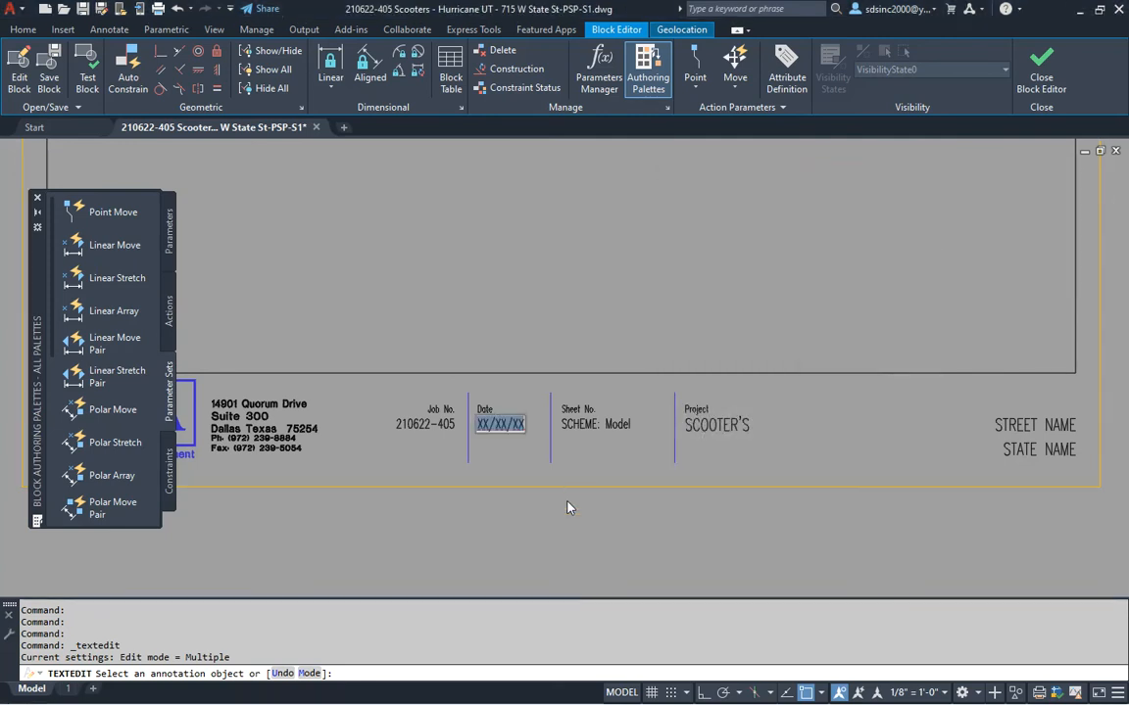
pyautogui.write('12/18/21')
pyautogui.press('Return')
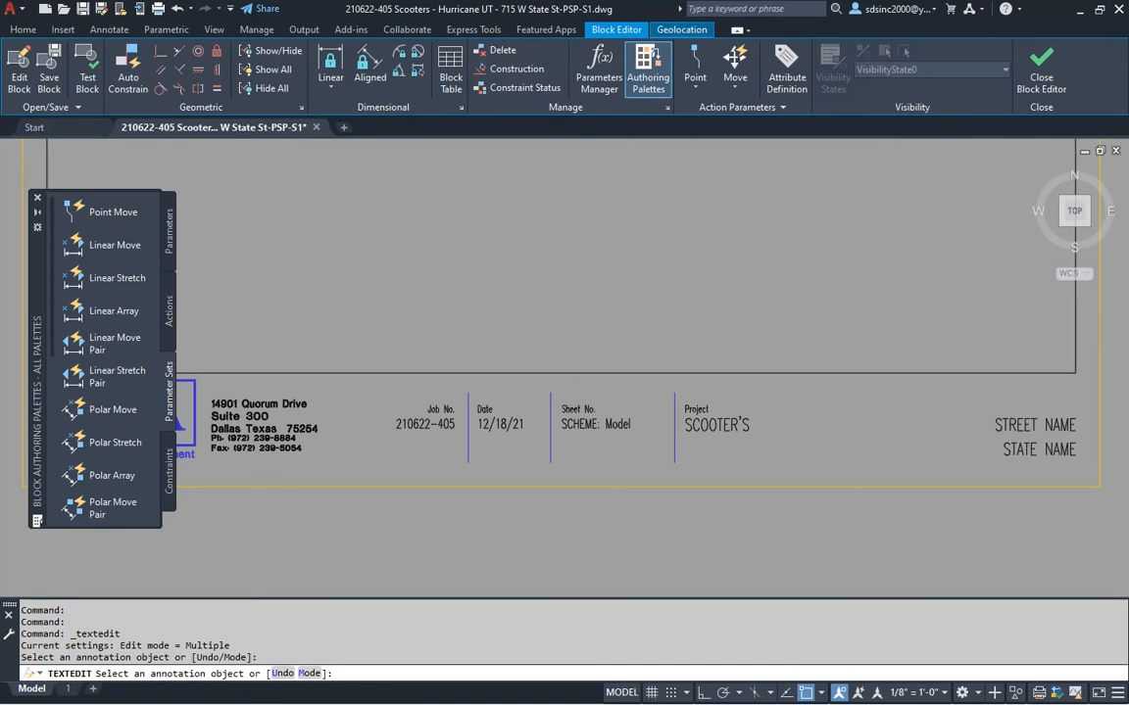
pyautogui.click(1035, 425)
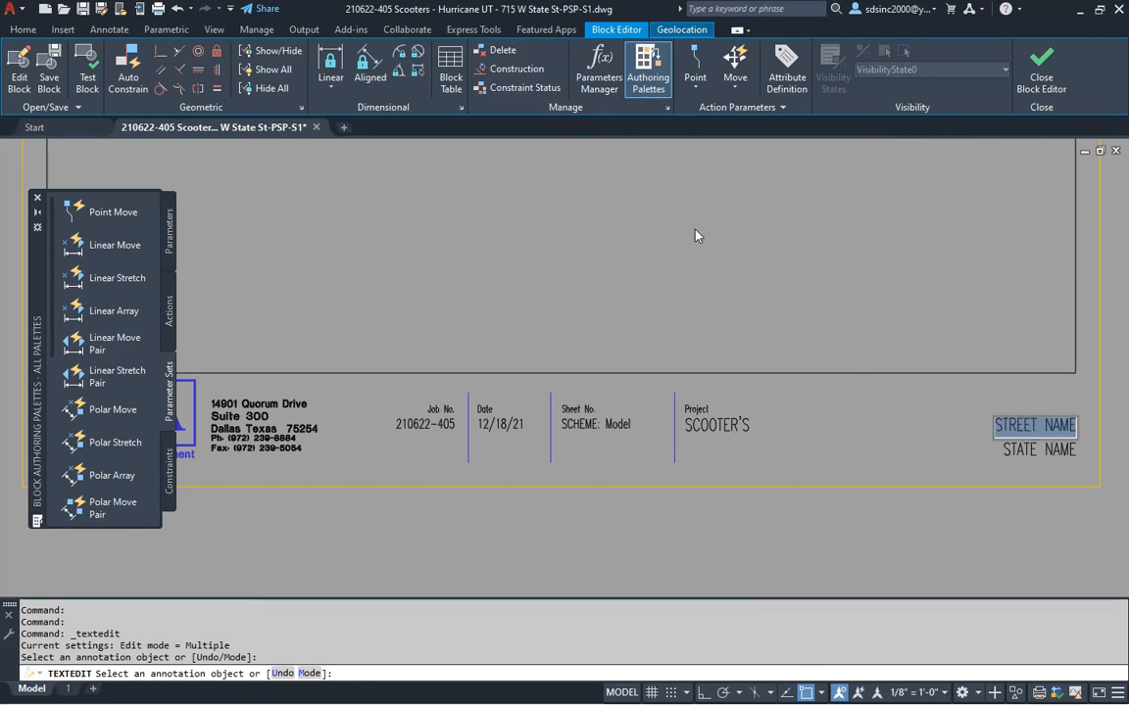
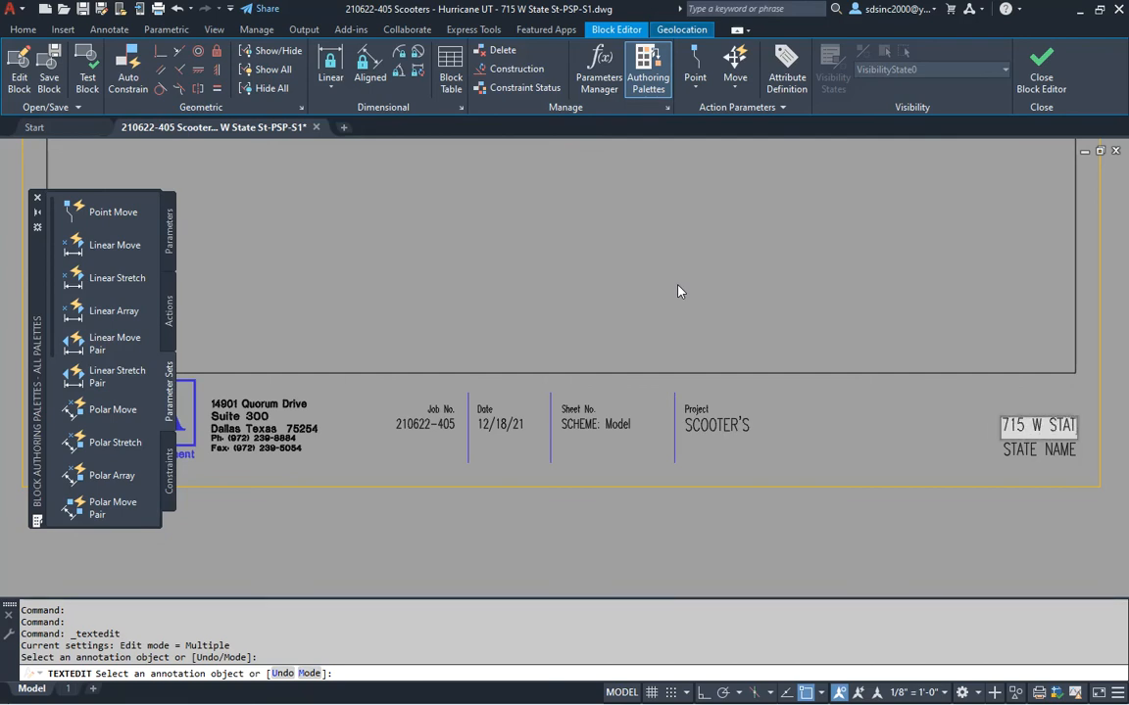
pyautogui.press('Return')
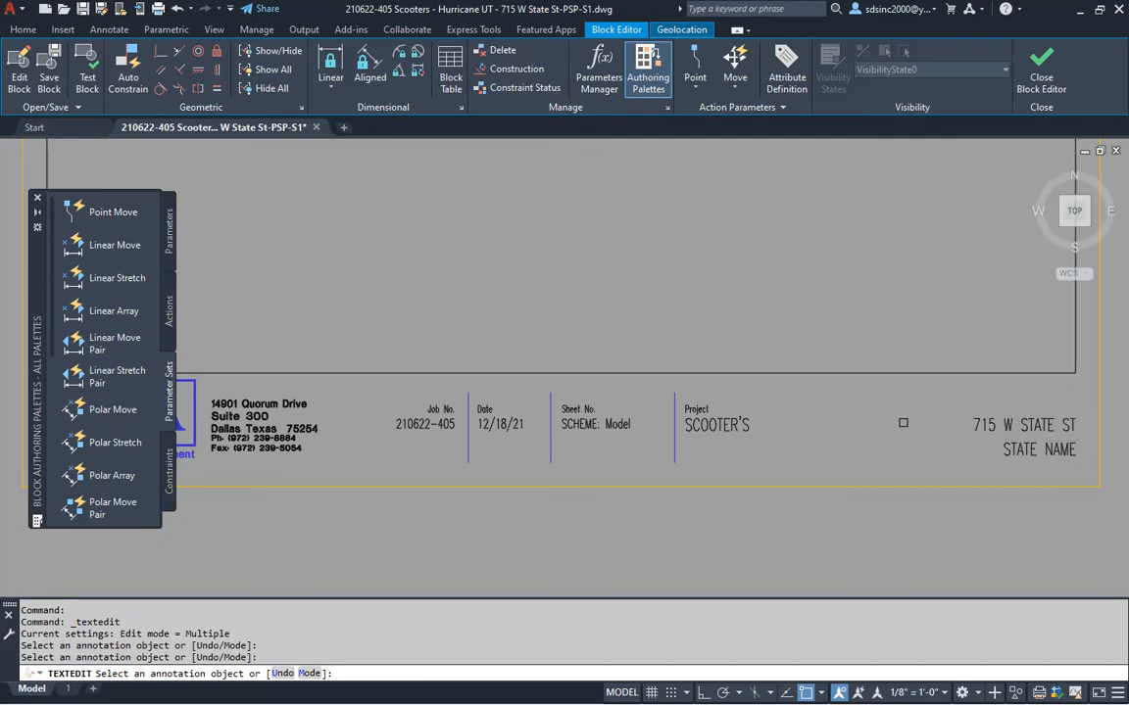
pyautogui.click(1019, 462)
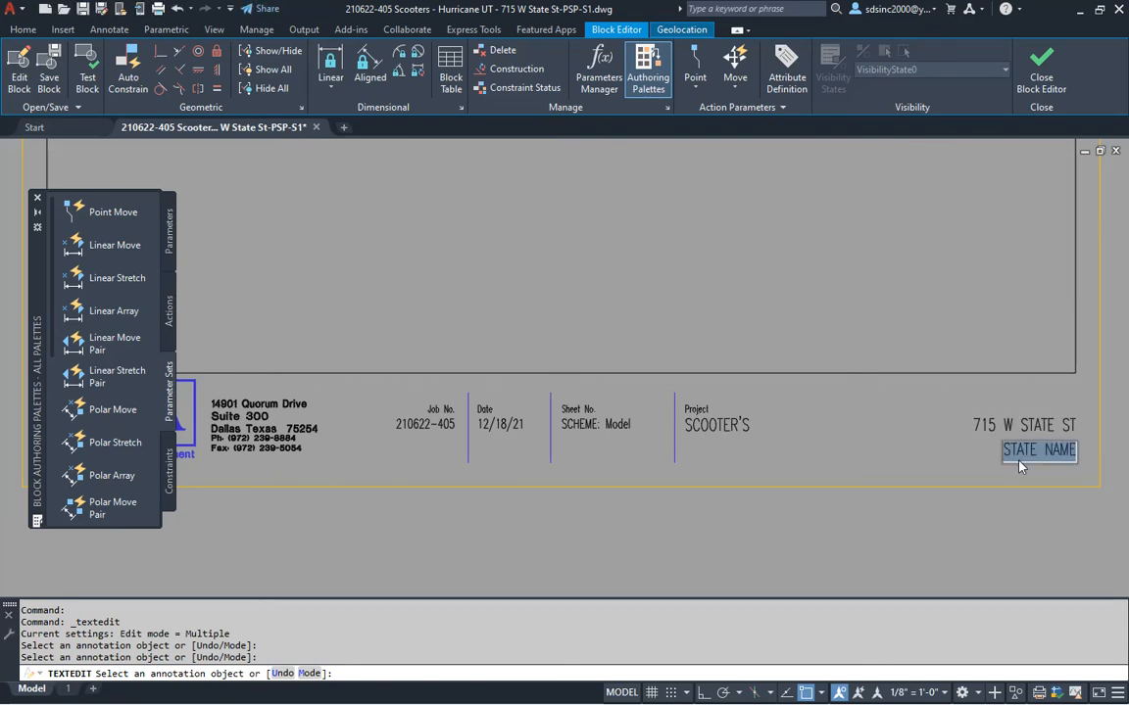
pyautogui.write('H')
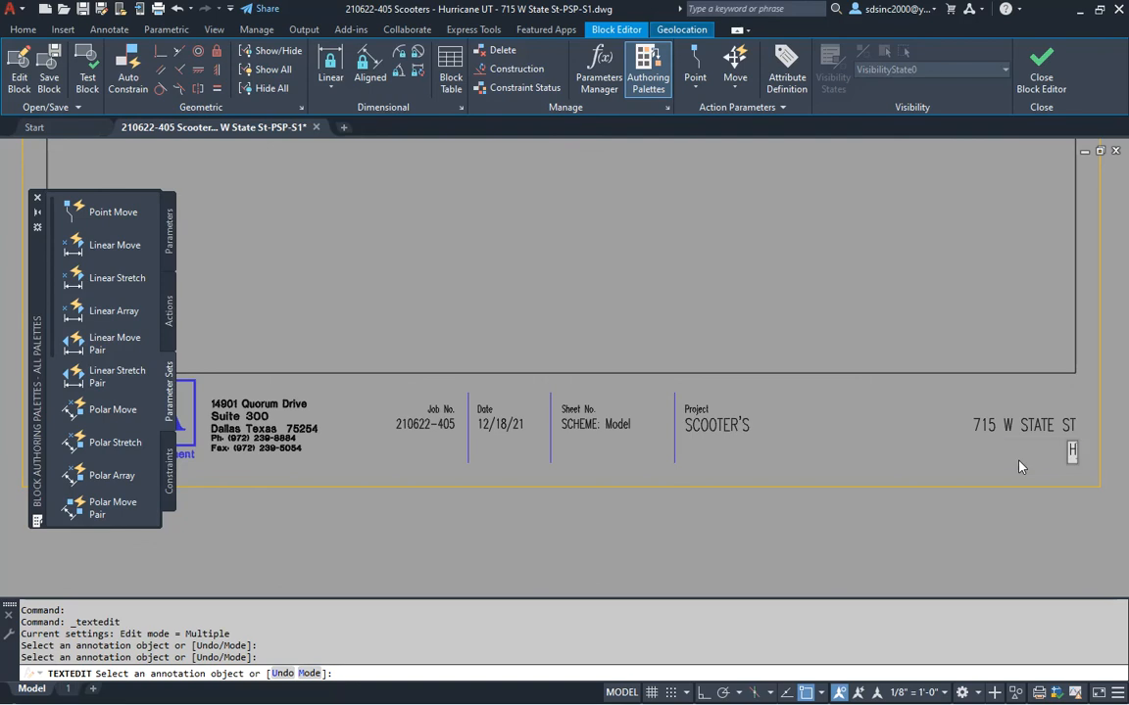
pyautogui.write('URRICANE, UT')
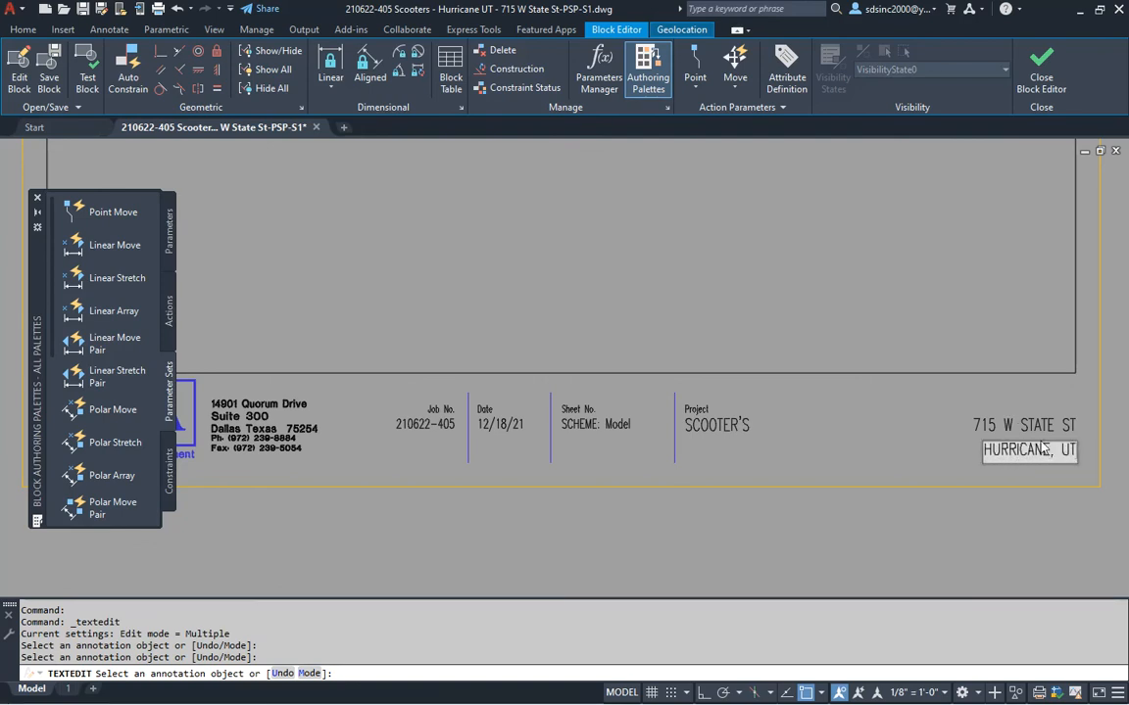
pyautogui.click(887, 368)
pyautogui.press('Escape')
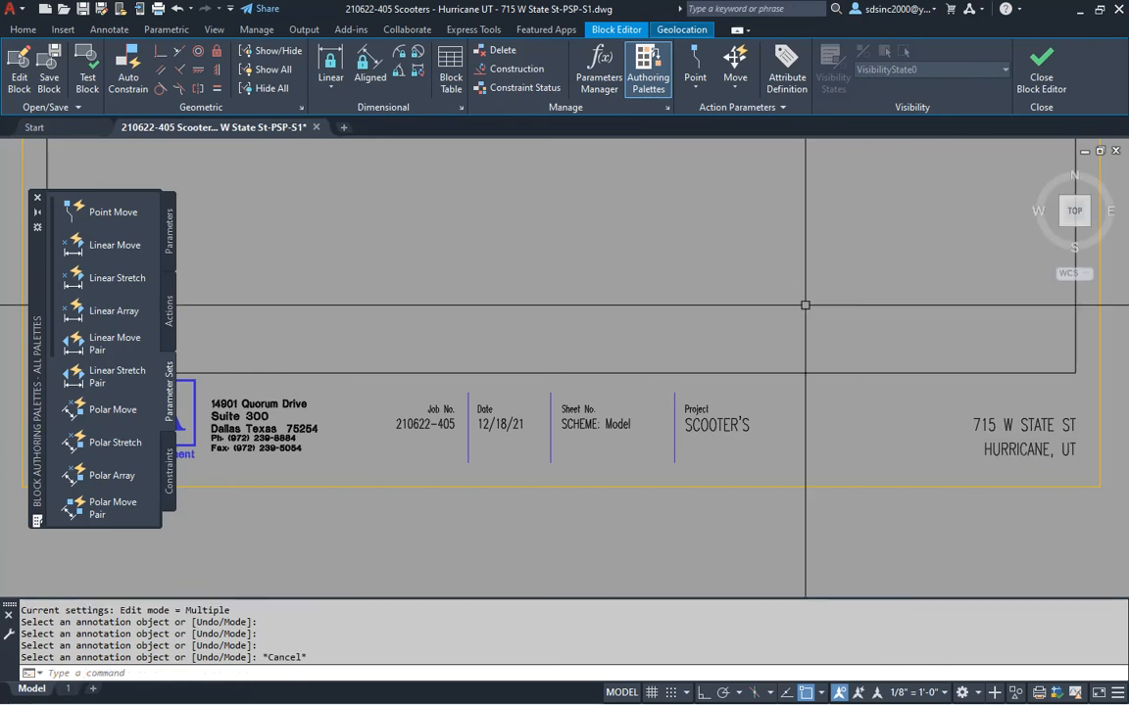
# Close the Block Editor saving the title block changes, and save the drawing
pyautogui.click(1040, 78)
pyautogui.click(594, 330)
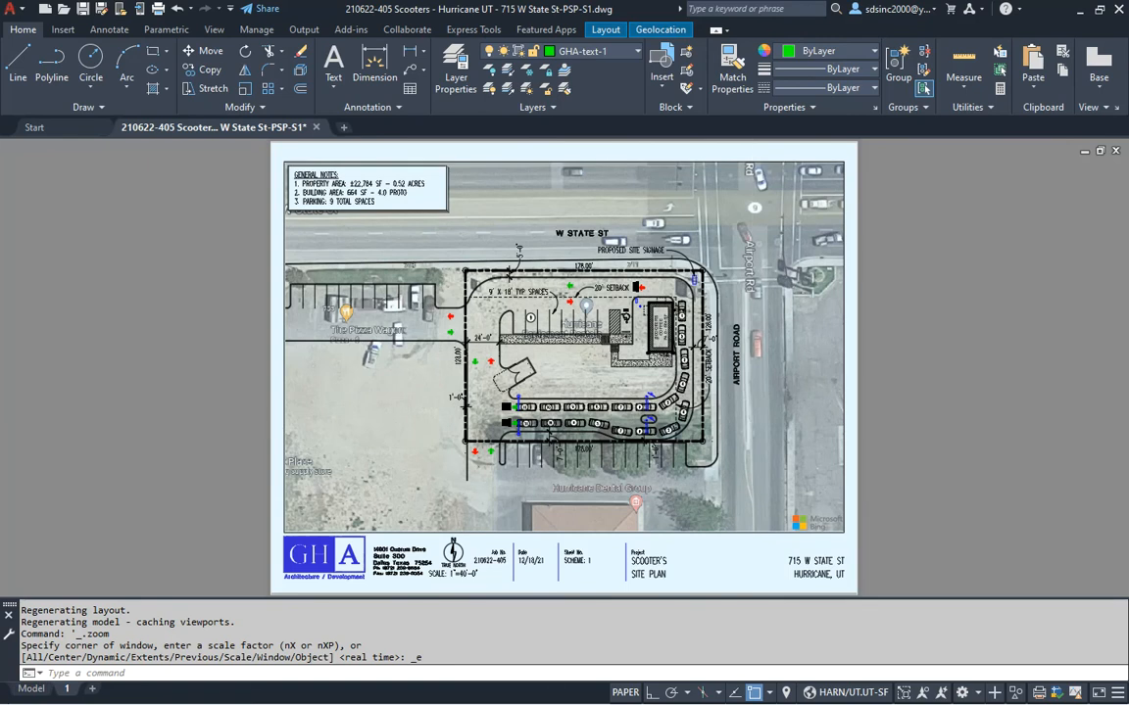
pyautogui.hotkey('ctrl', 's')
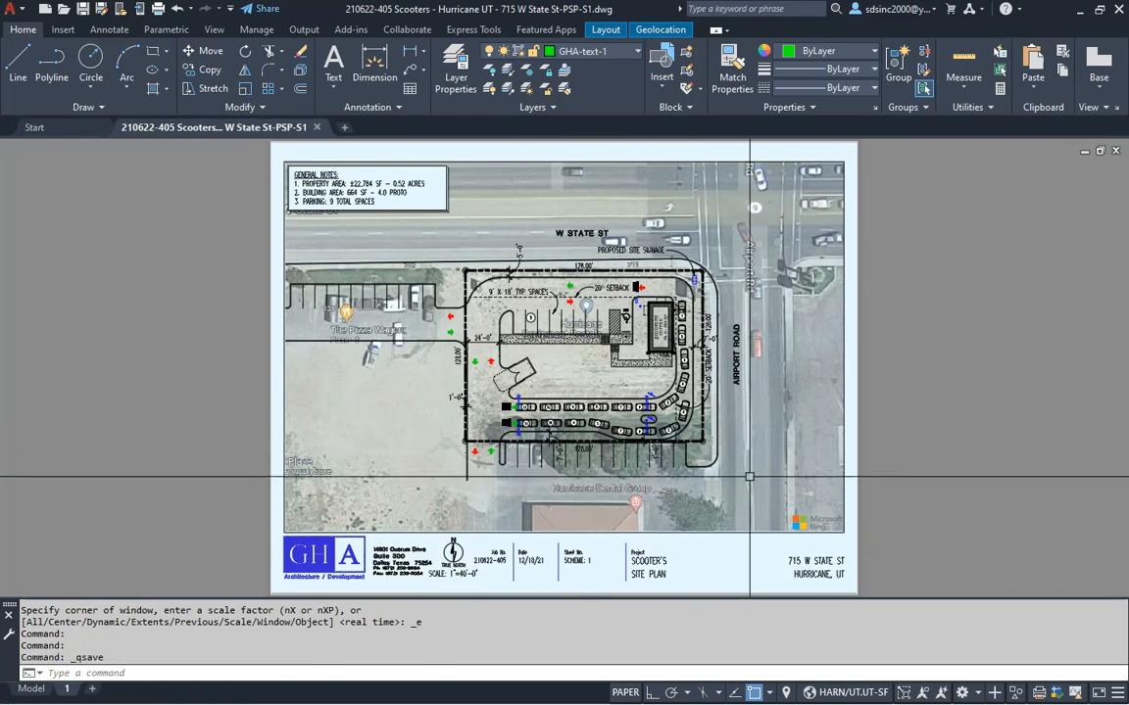